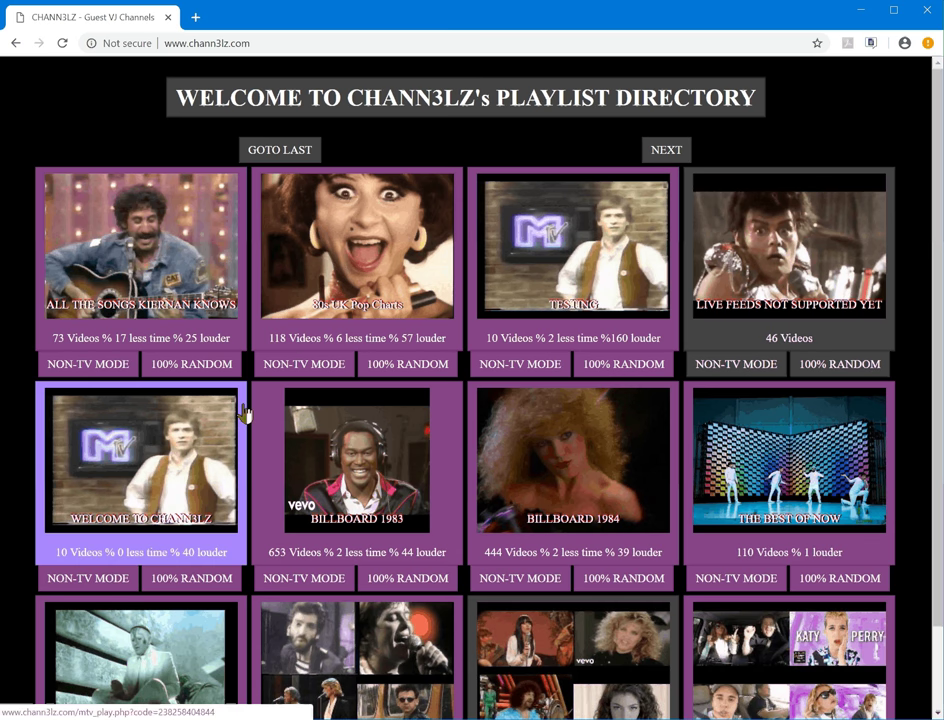
Go to the make-your-own-playlist page and bring its form into view
click(587, 122)
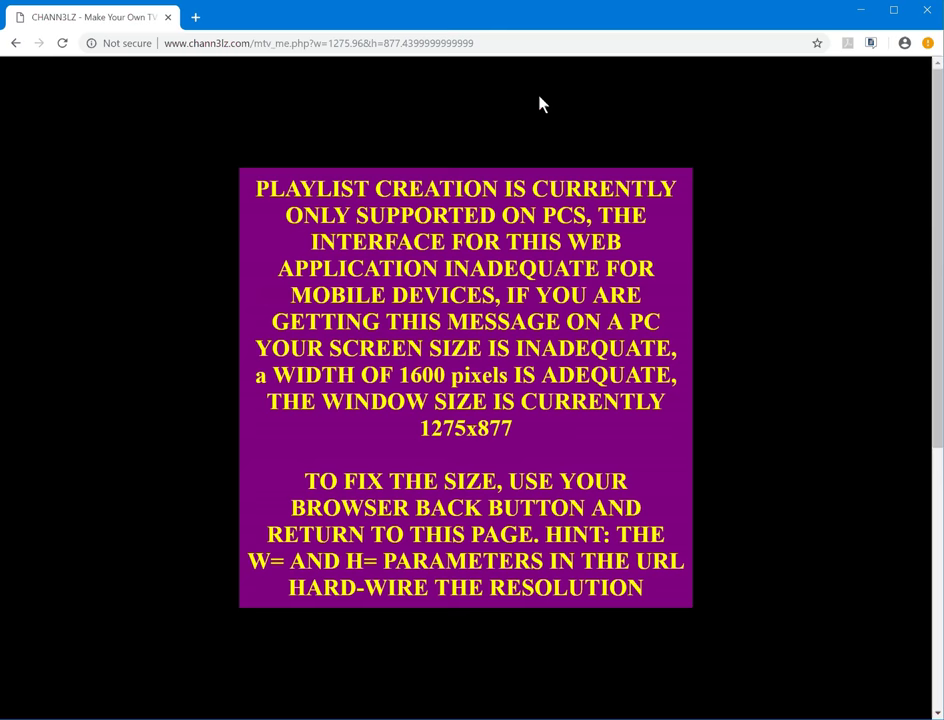
scroll(565, 282, down, 5)
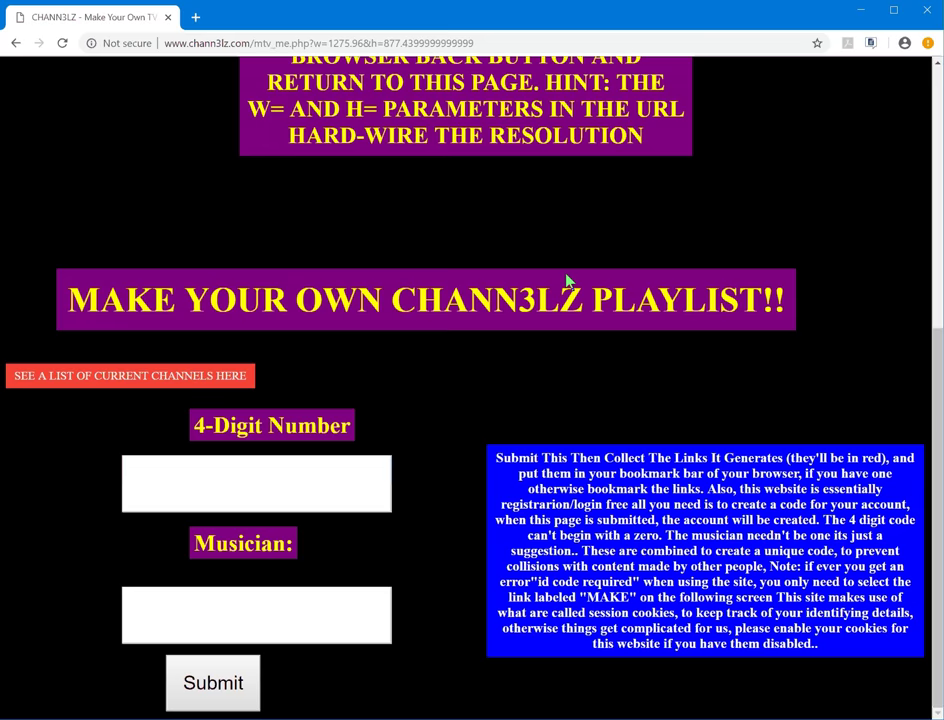
scroll(566, 282, up, 5)
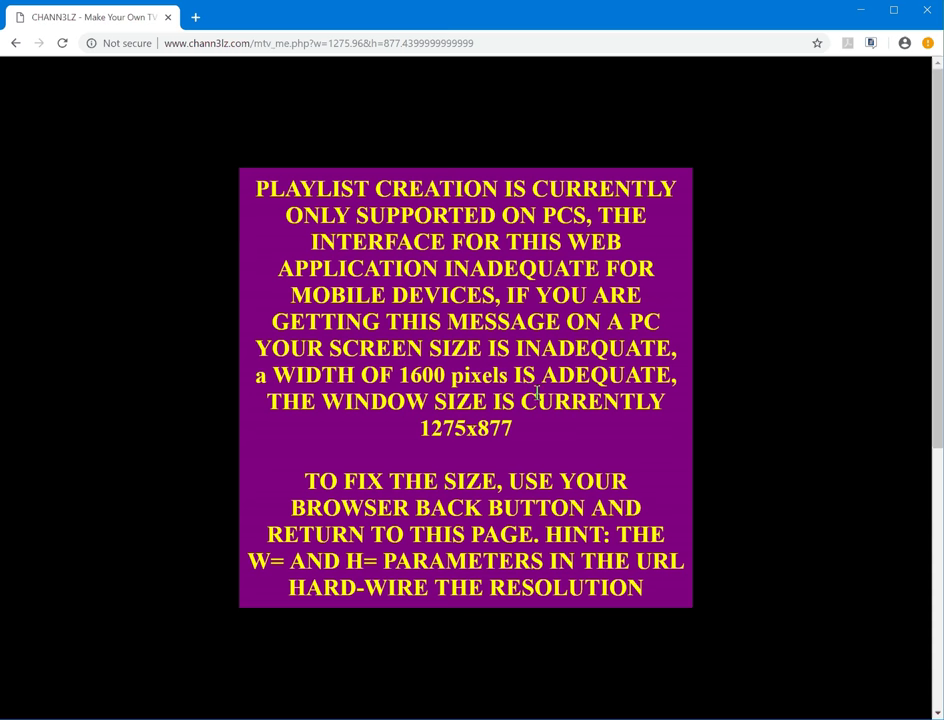
scroll(535, 400, down, 5)
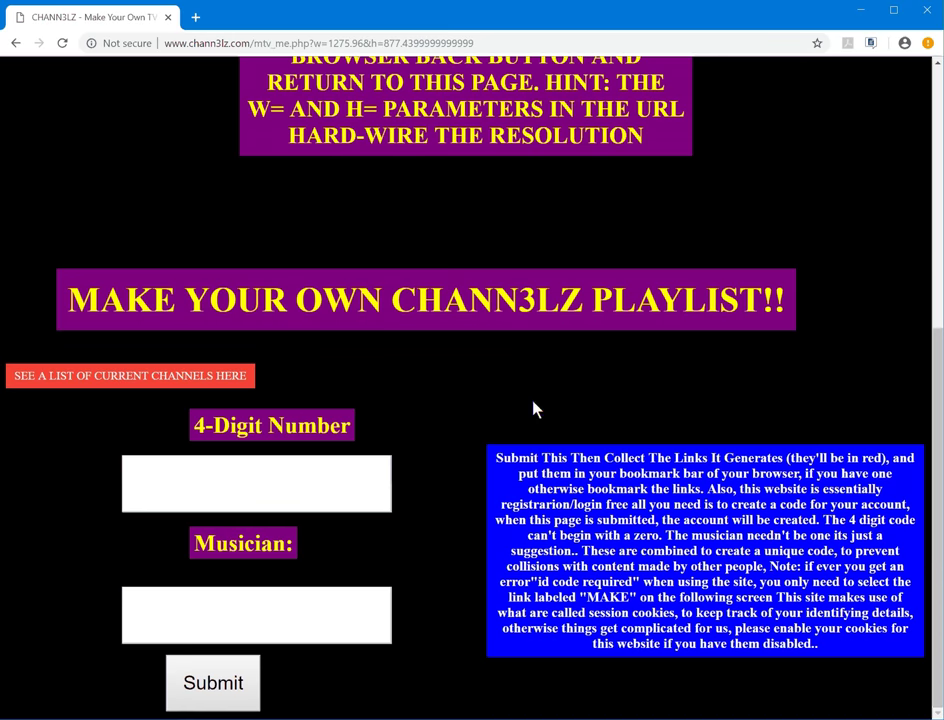
click(348, 471)
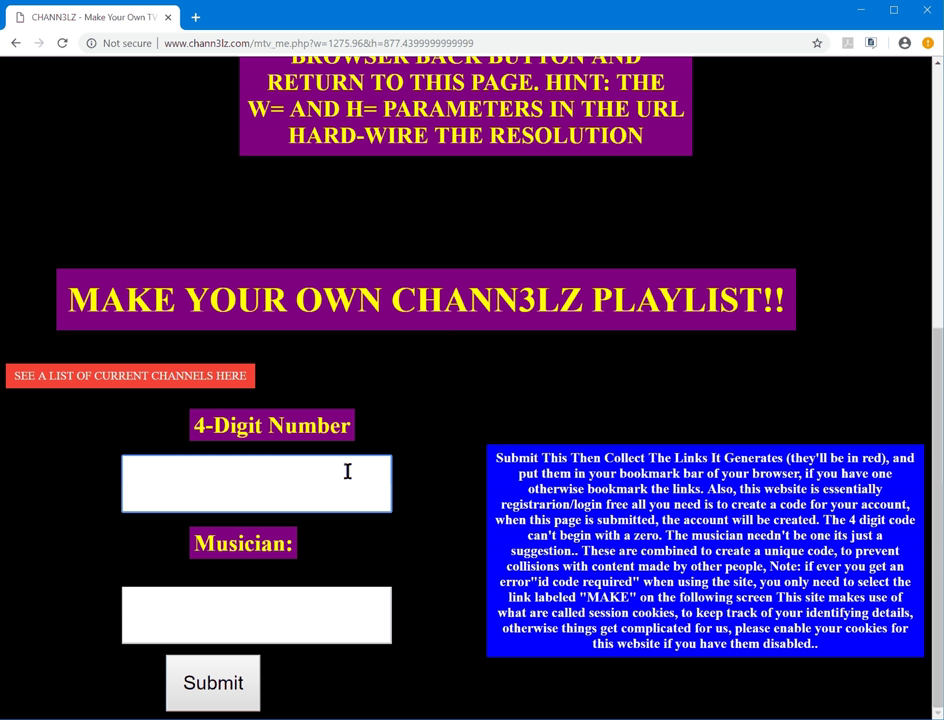
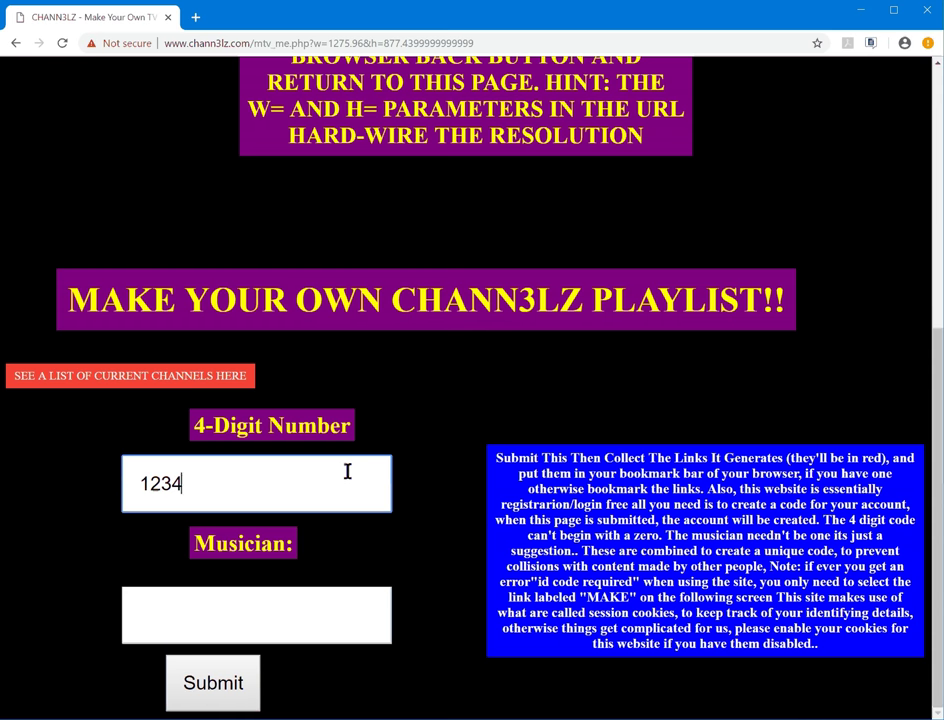
click(322, 628)
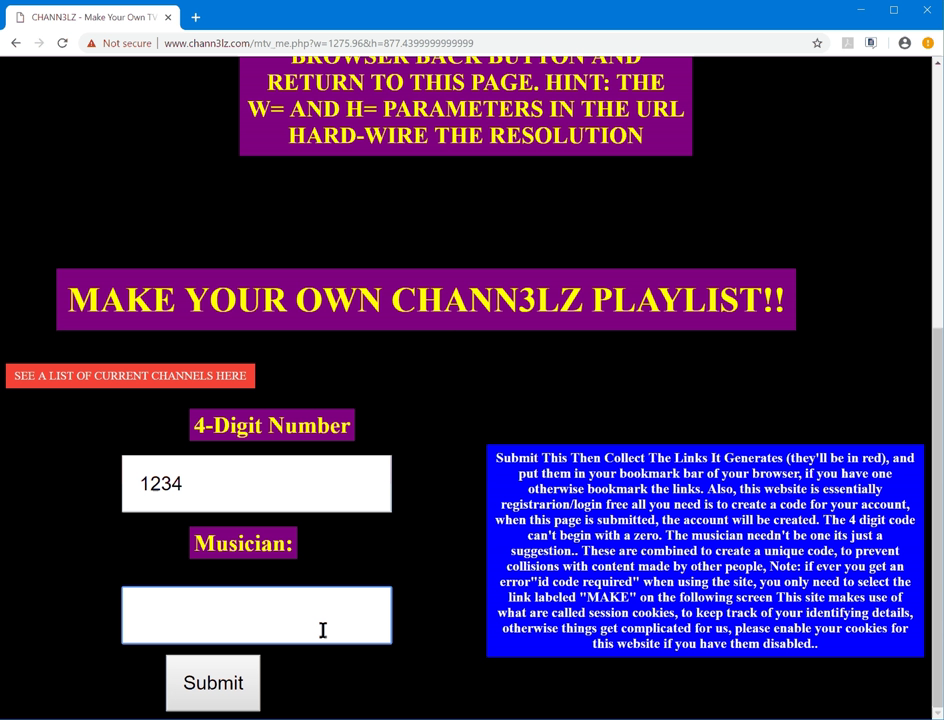
text(jeff lynne)
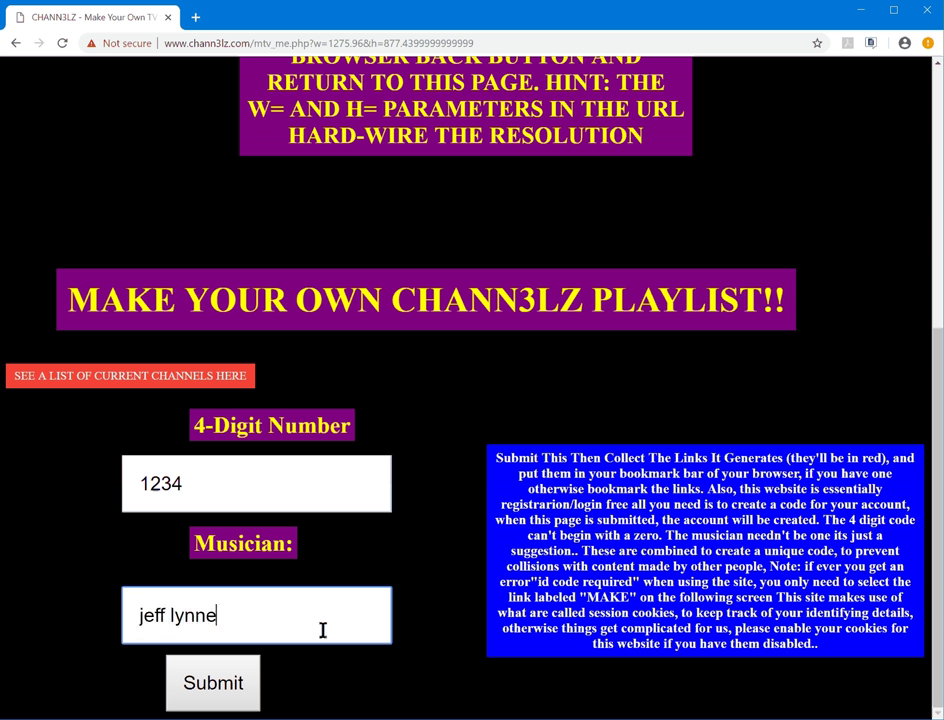
click(236, 686)
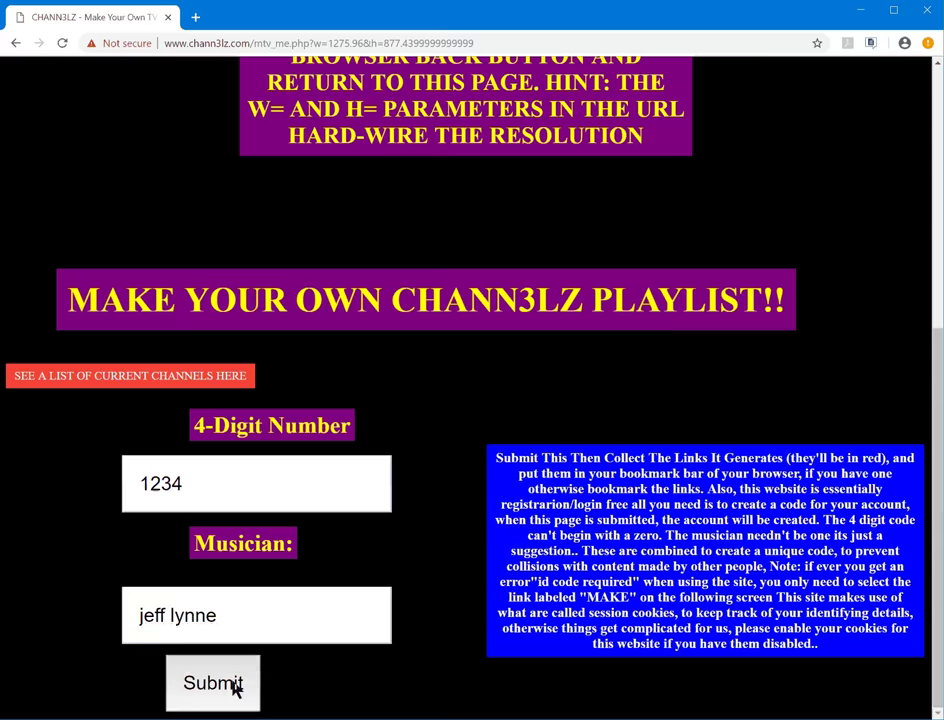
Check the address bar's context menu, then dismiss it
scroll(403, 622, down, 5)
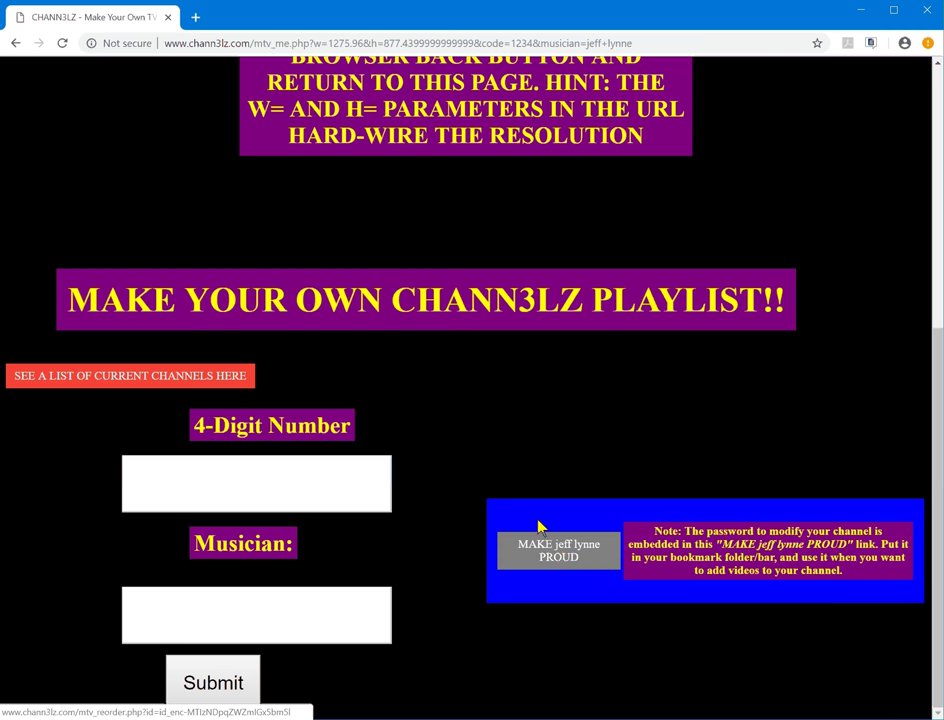
right_click(765, 48)
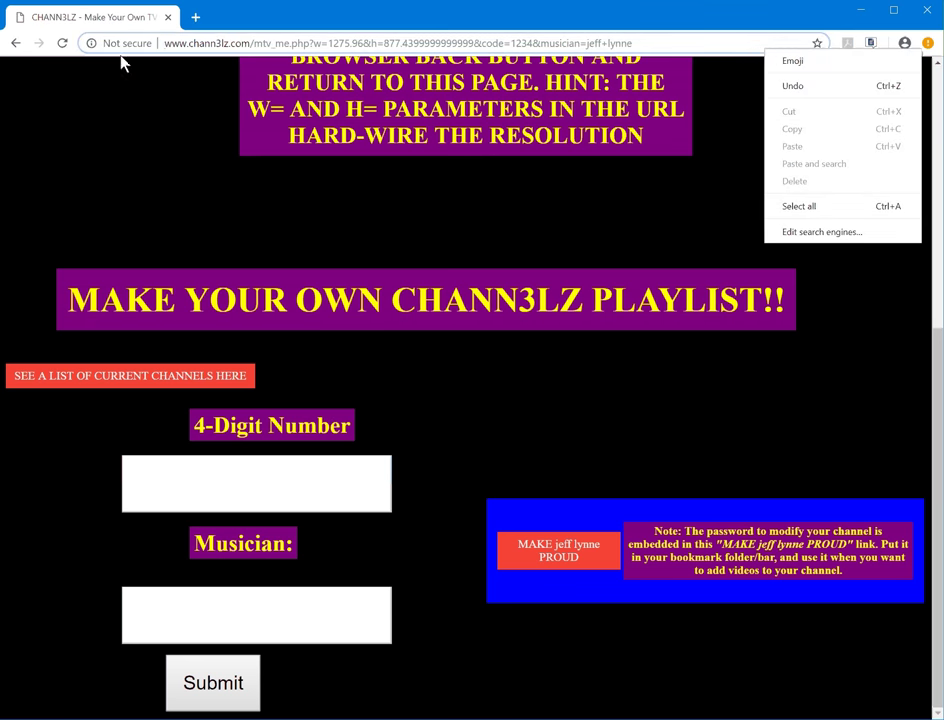
click(85, 90)
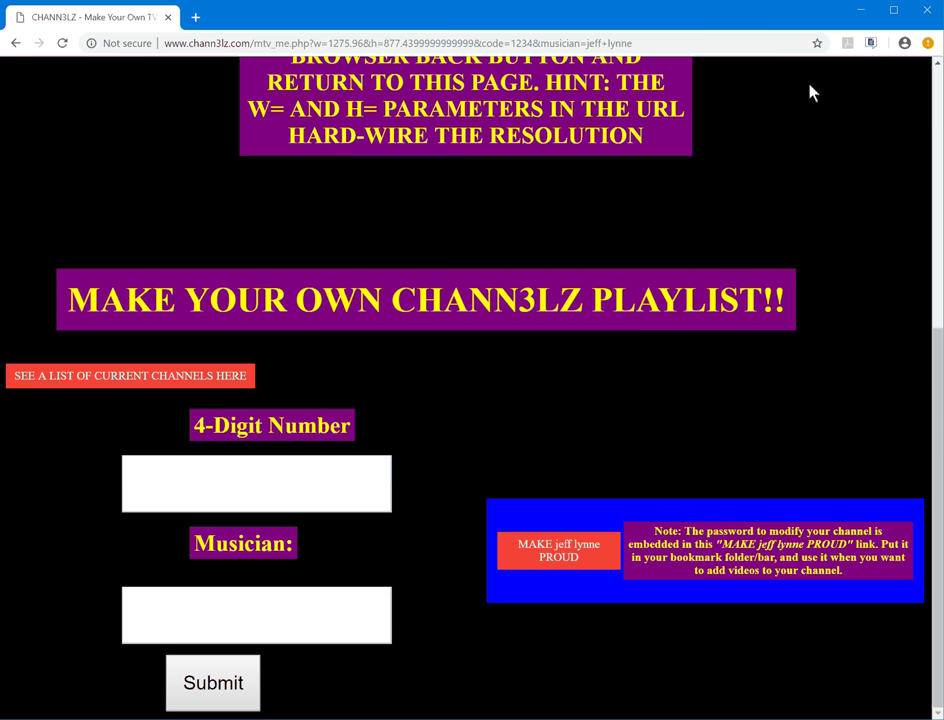
Show the bookmarks bar and bookmark the red MAKE … PROUD channel-editing link on it
click(928, 46)
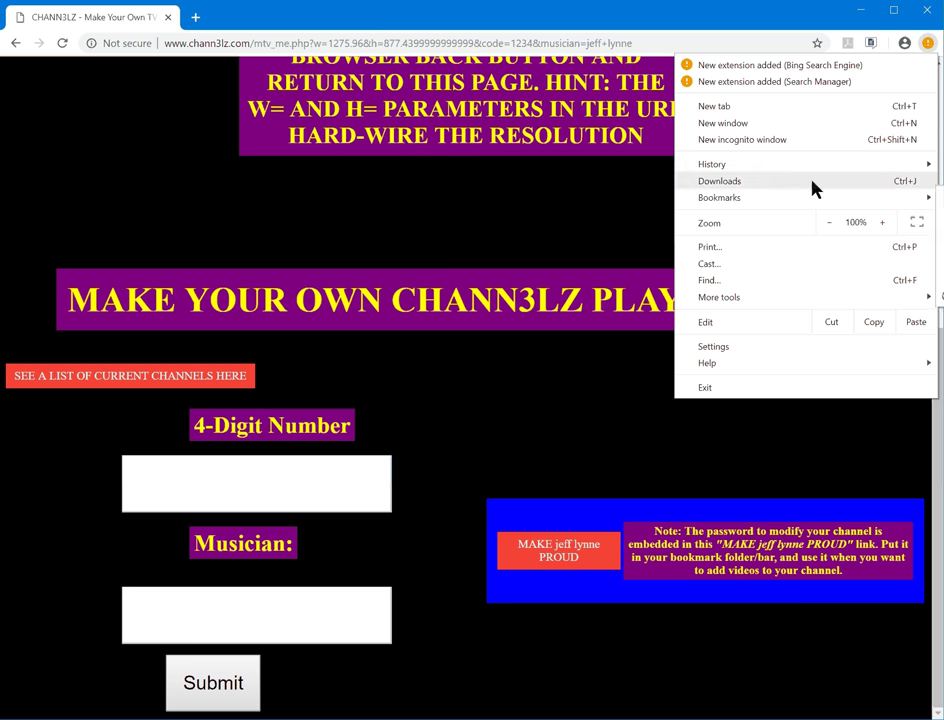
mouse_move(832, 196)
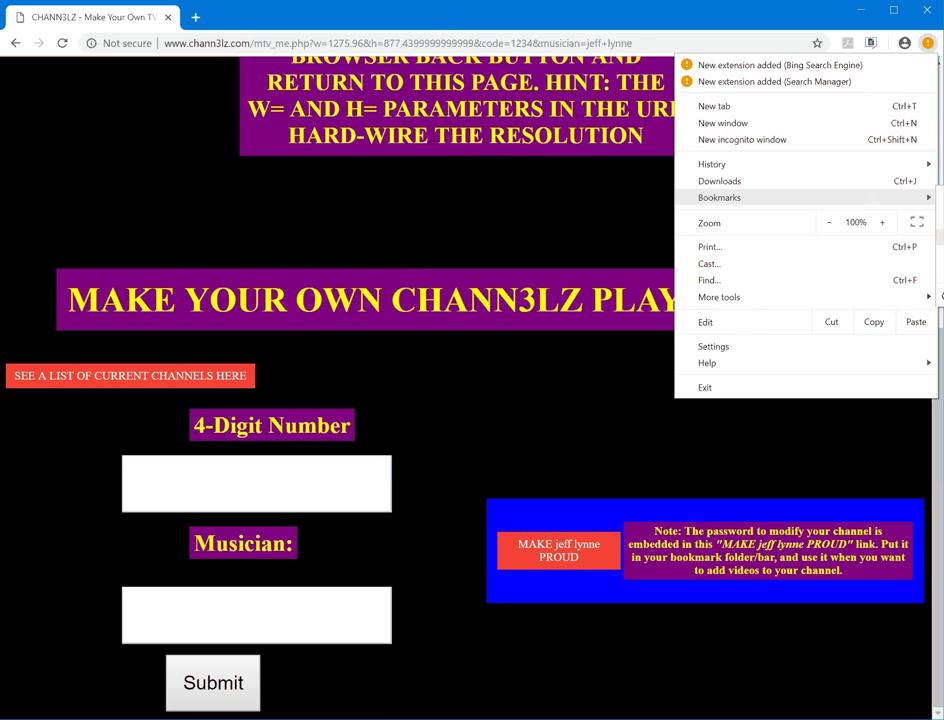
key(ctrl+shift+b)
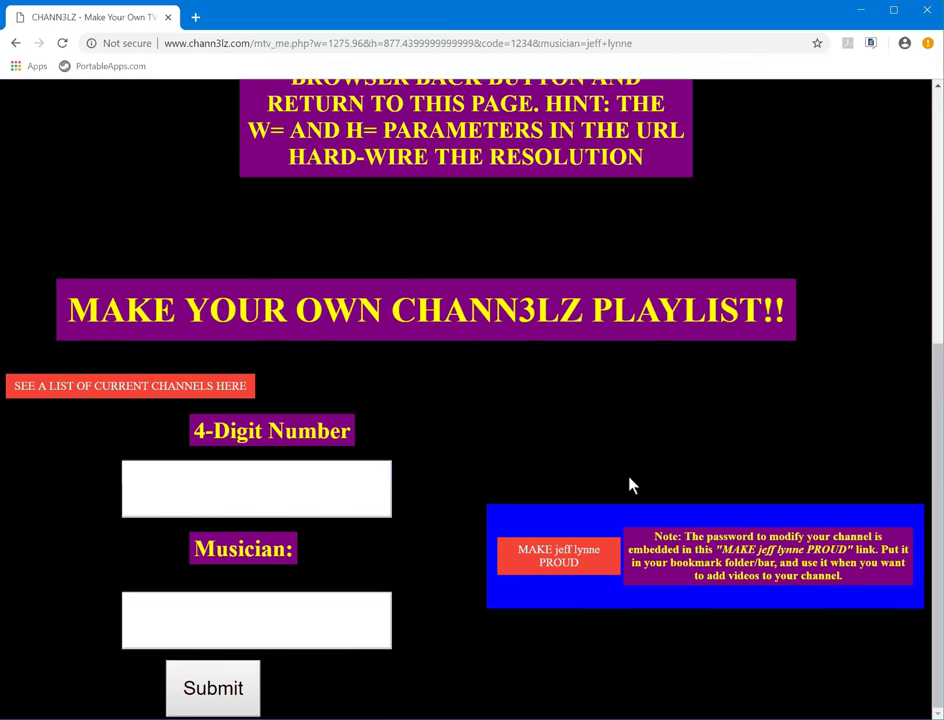
drag(558, 556, 421, 66)
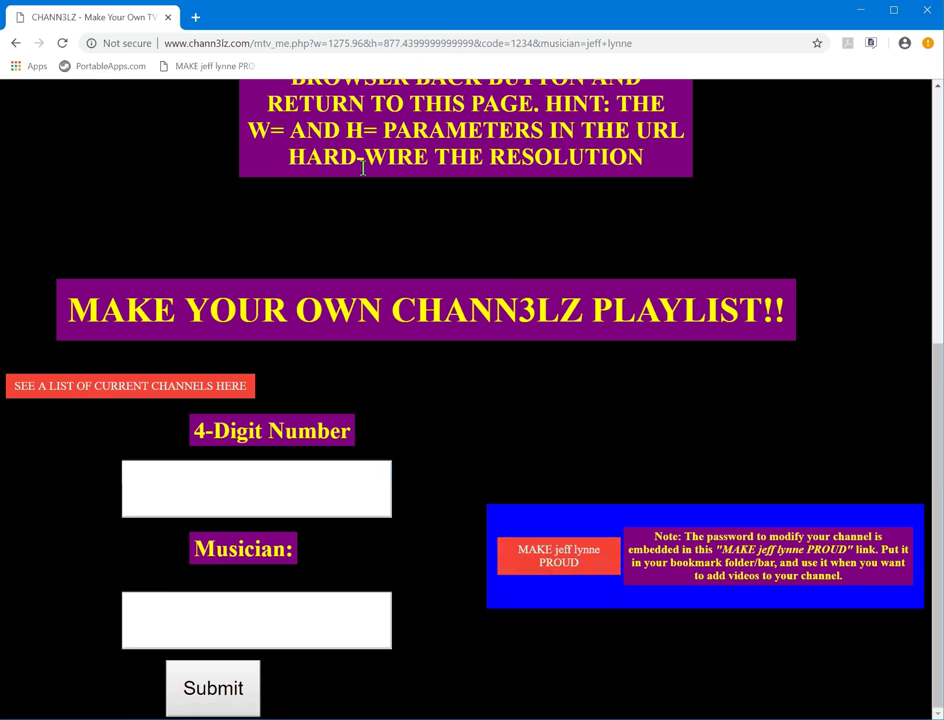
Load the MAKE … PROUD bookmark to reach the mtv_reorder page with ten video thumbnails
click(187, 67)
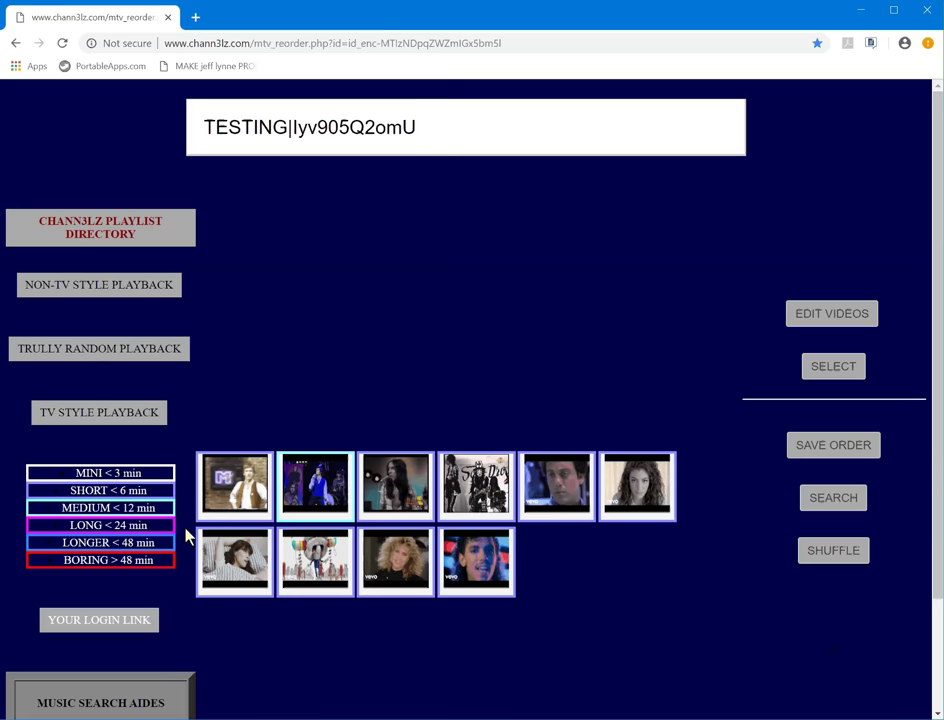
scroll(211, 624, down, 3)
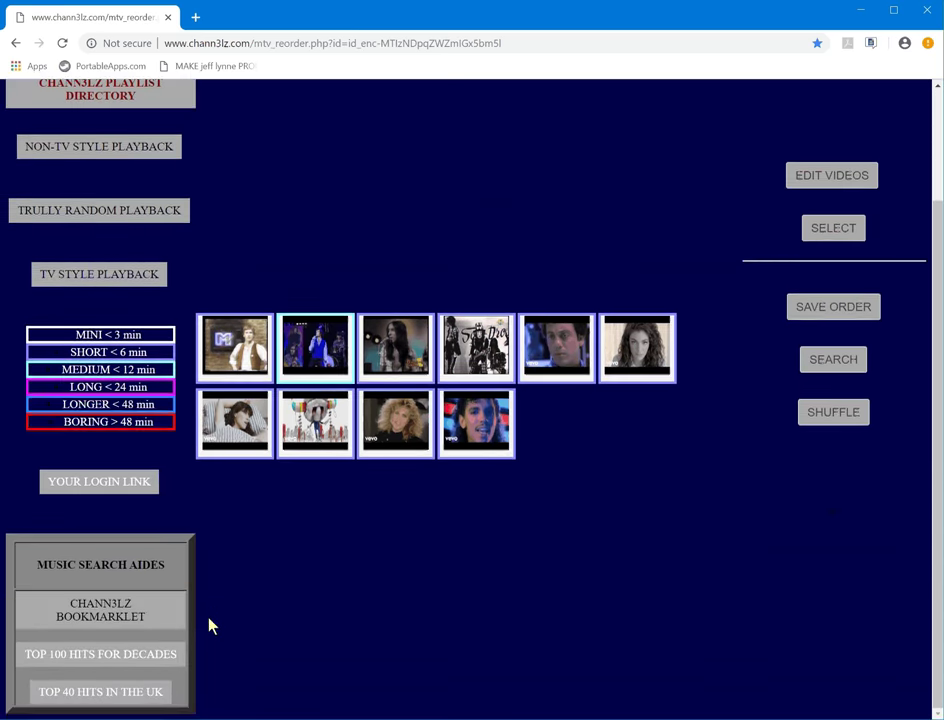
scroll(211, 622, up, 3)
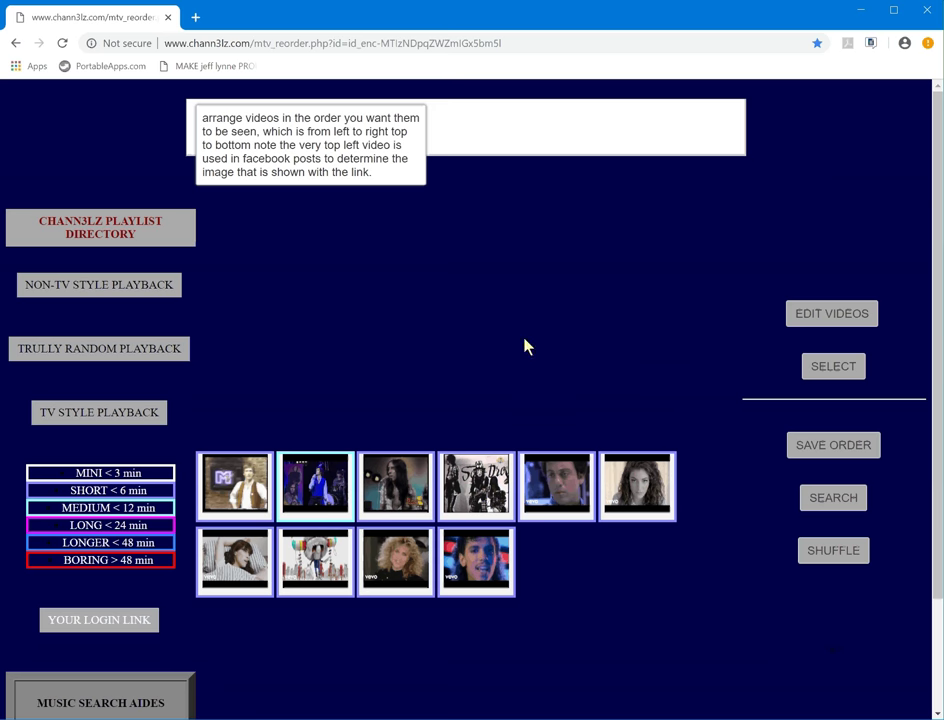
Move the top-right video to third place and another video into the bottom row
drag(637, 486, 290, 575)
drag(257, 511, 232, 487)
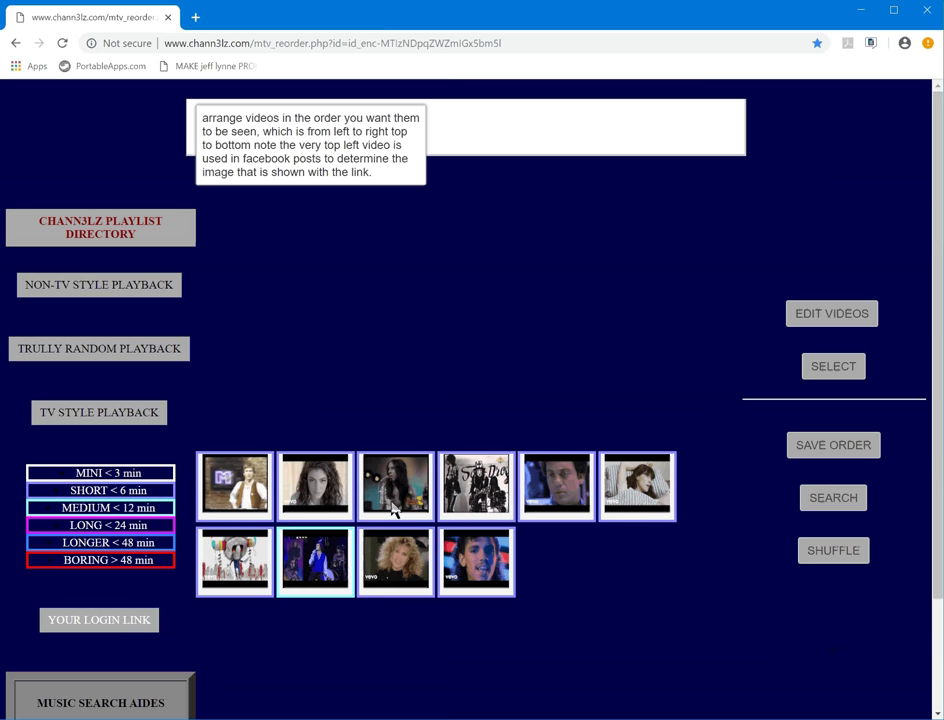
mouse_move(122, 419)
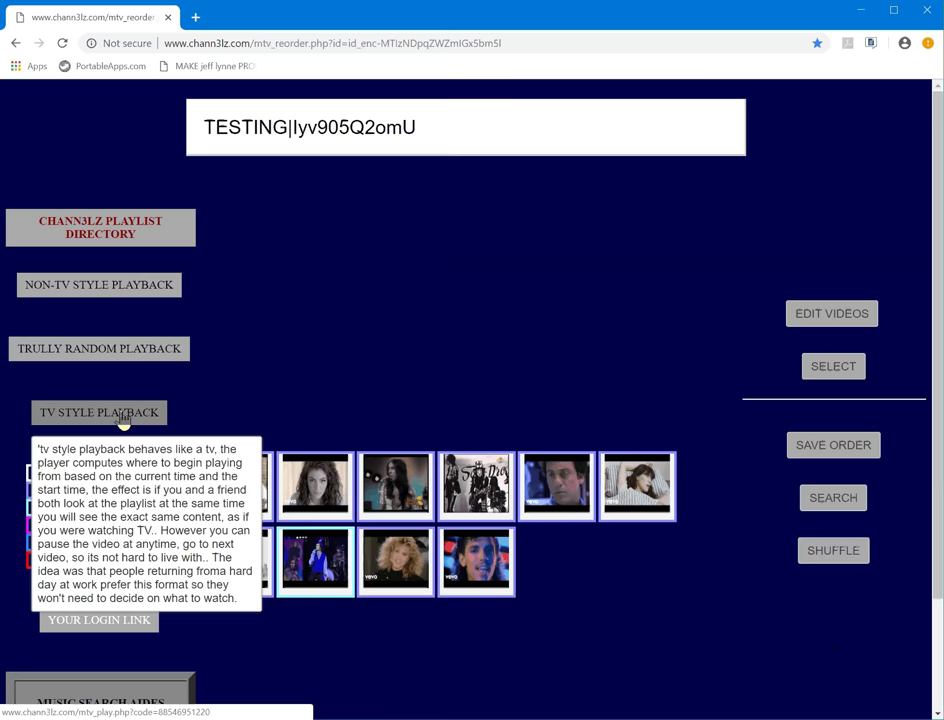
click(122, 419)
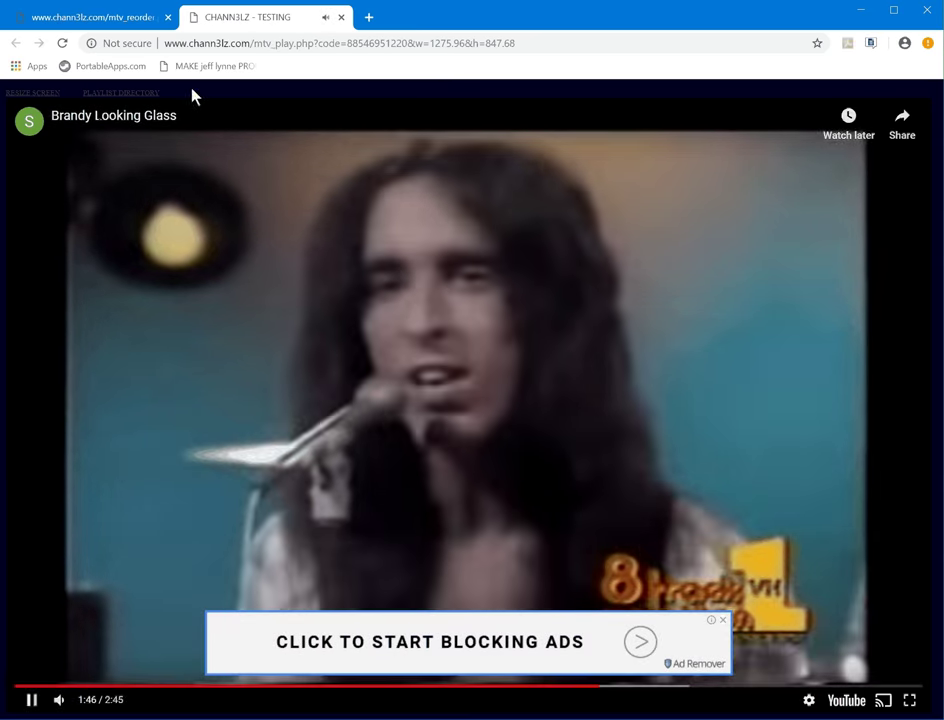
middle_click(210, 18)
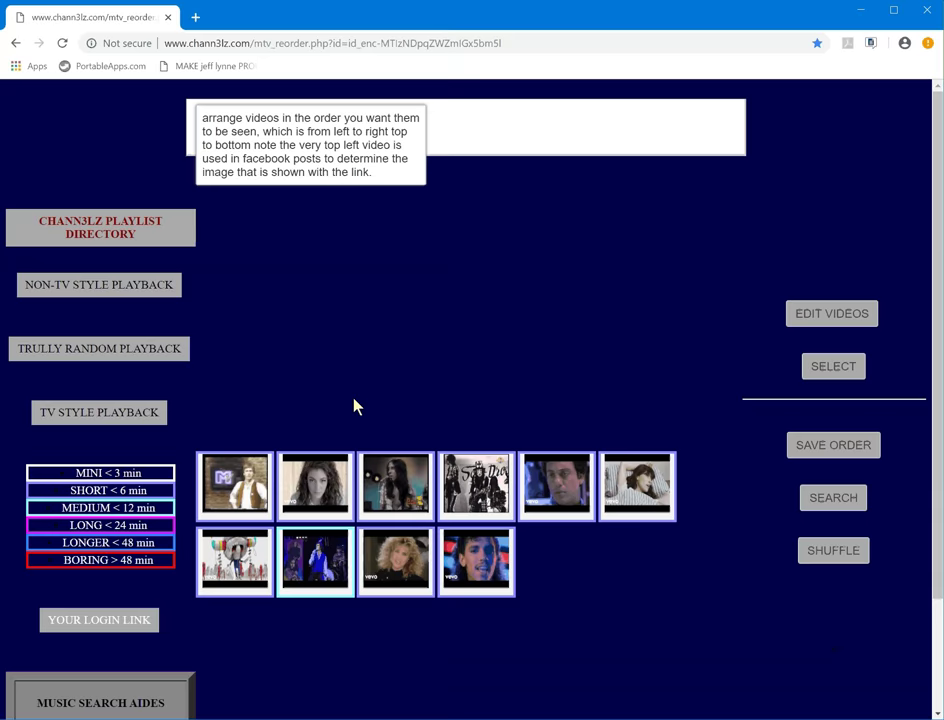
Play the 73-video channel from the playlist directory, then return to the directory
click(122, 241)
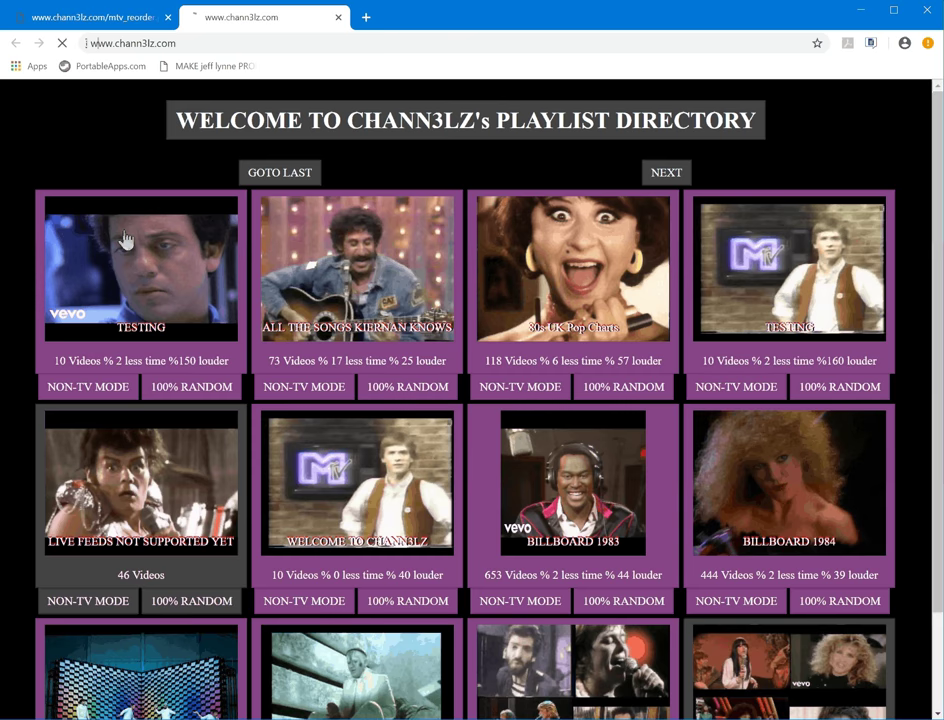
click(367, 266)
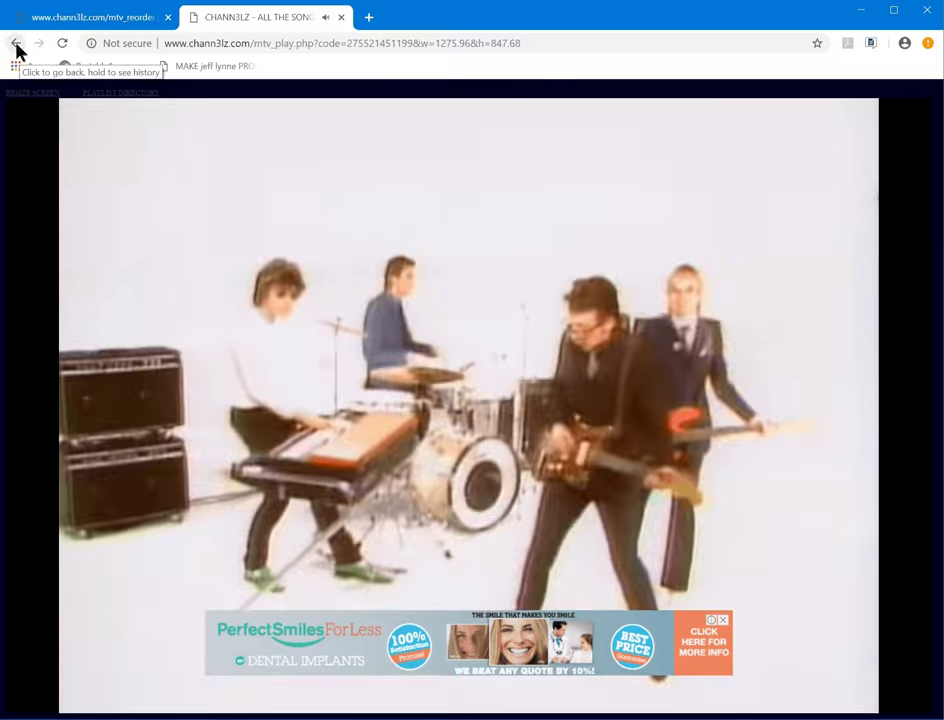
click(16, 44)
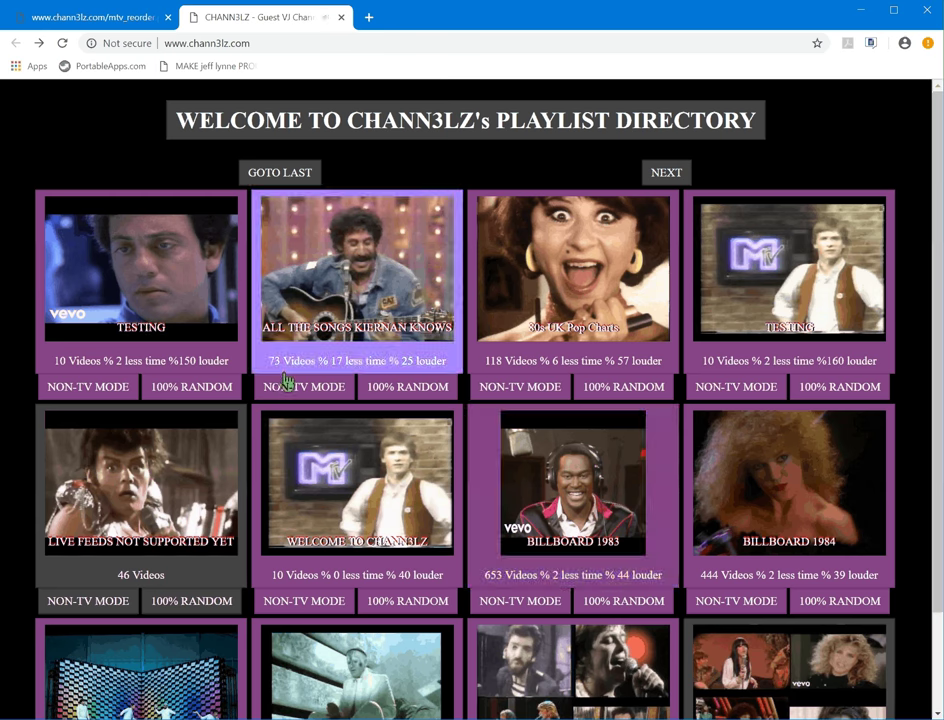
Play the 73-video channel in 100% RANDOM mode, reload twice, then go back
click(416, 384)
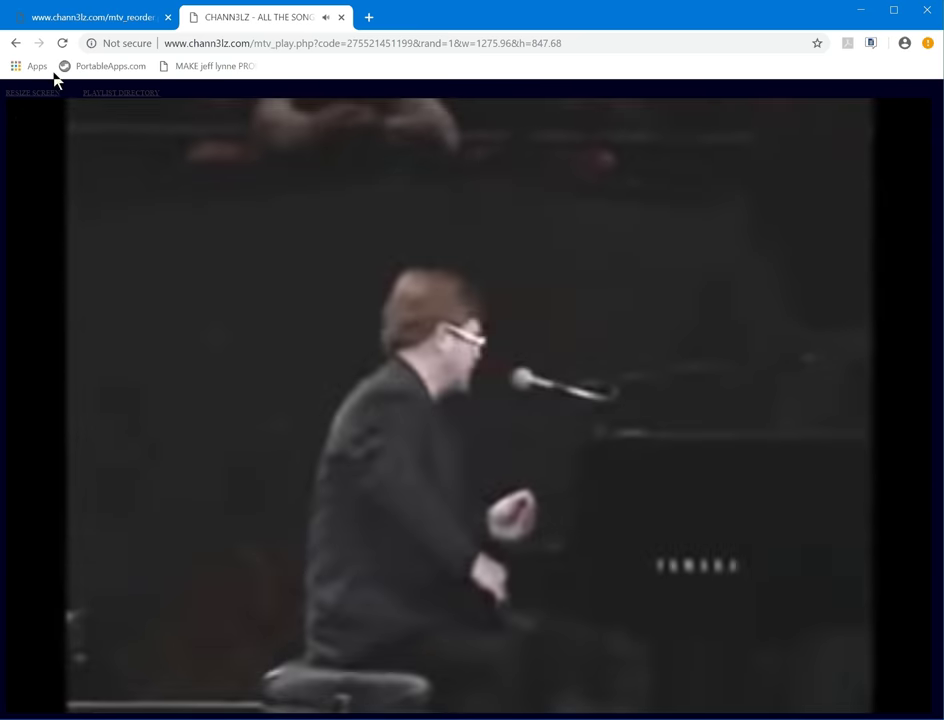
click(61, 44)
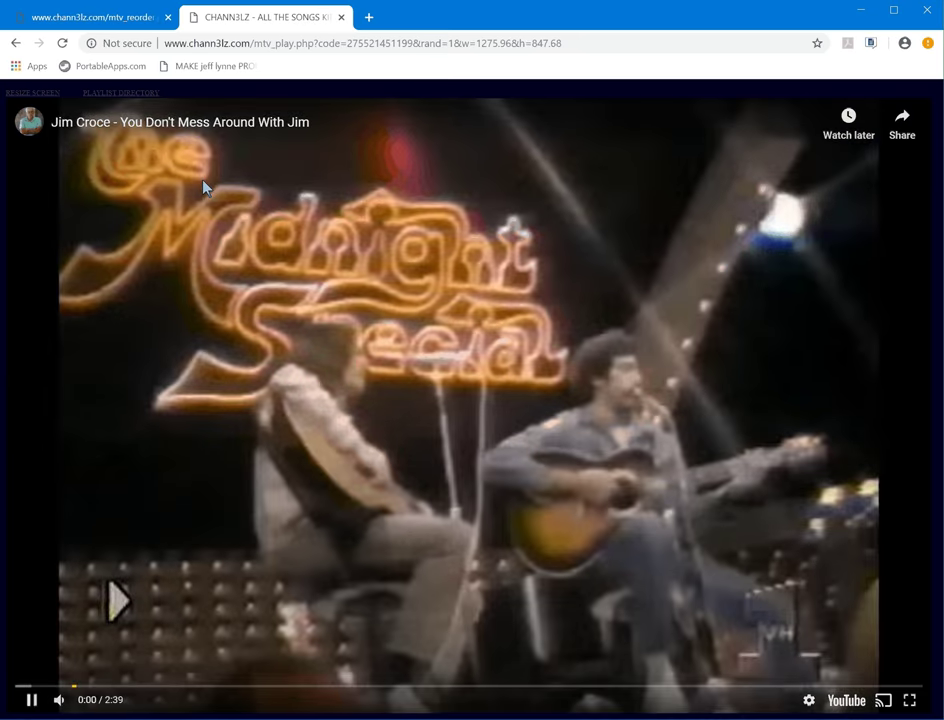
click(60, 45)
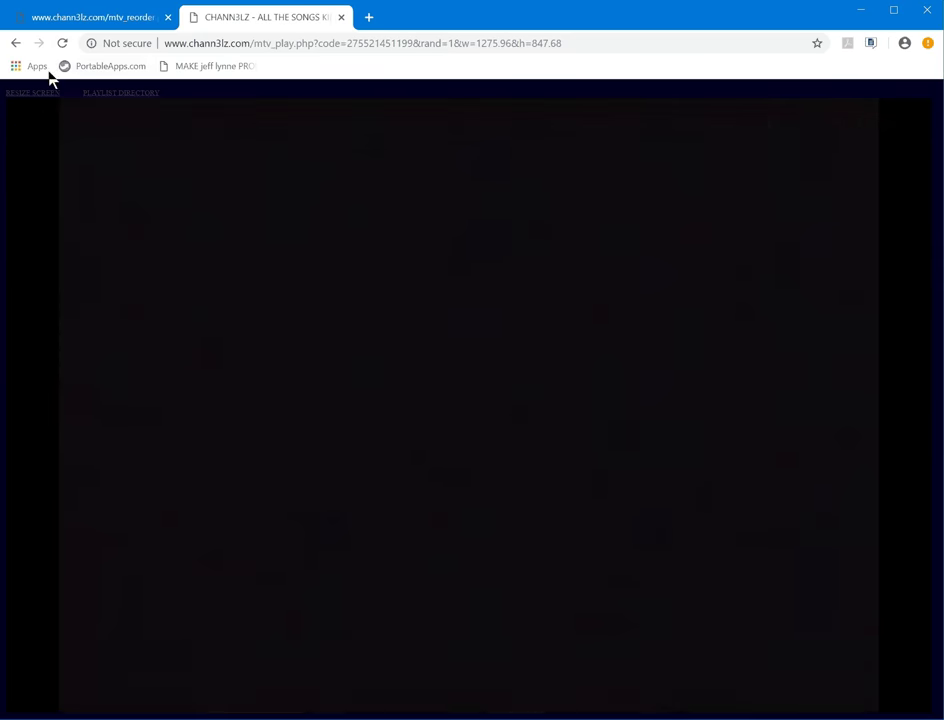
click(15, 44)
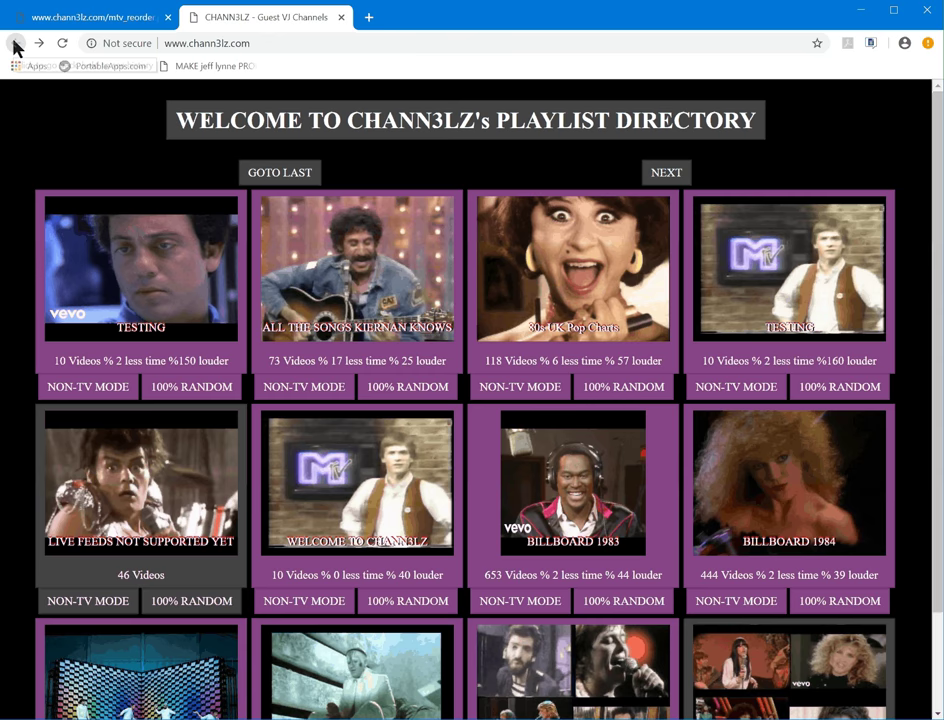
click(320, 302)
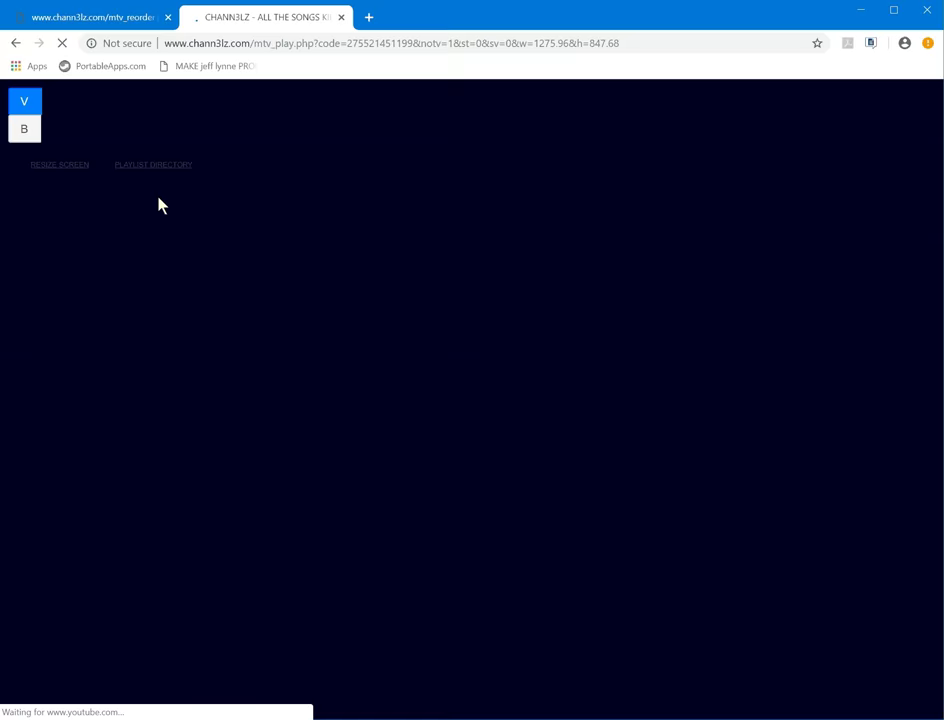
click(25, 134)
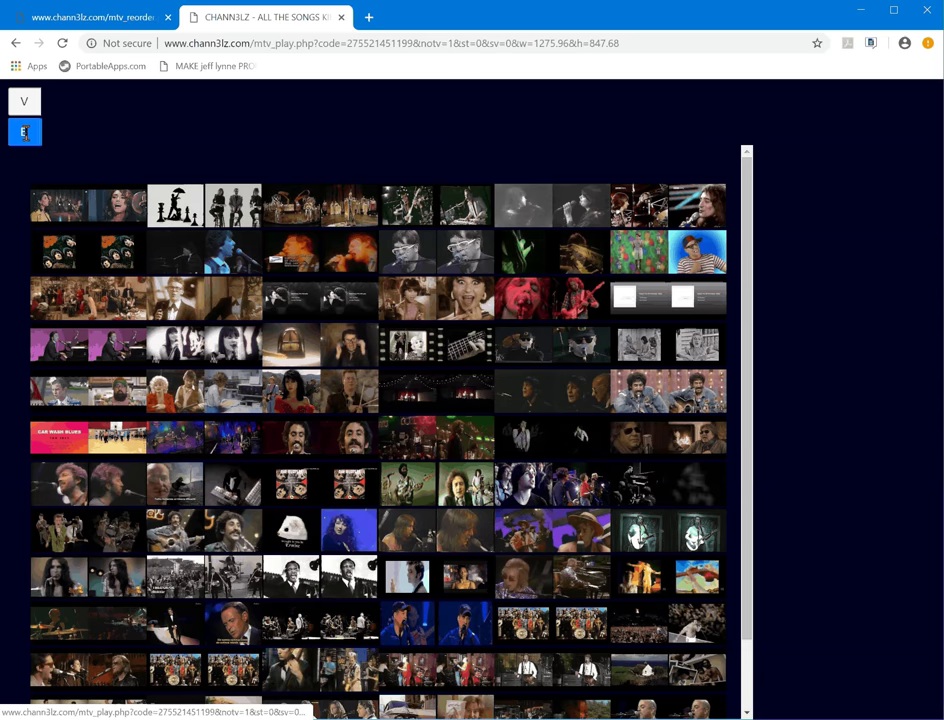
scroll(455, 430, down, 2)
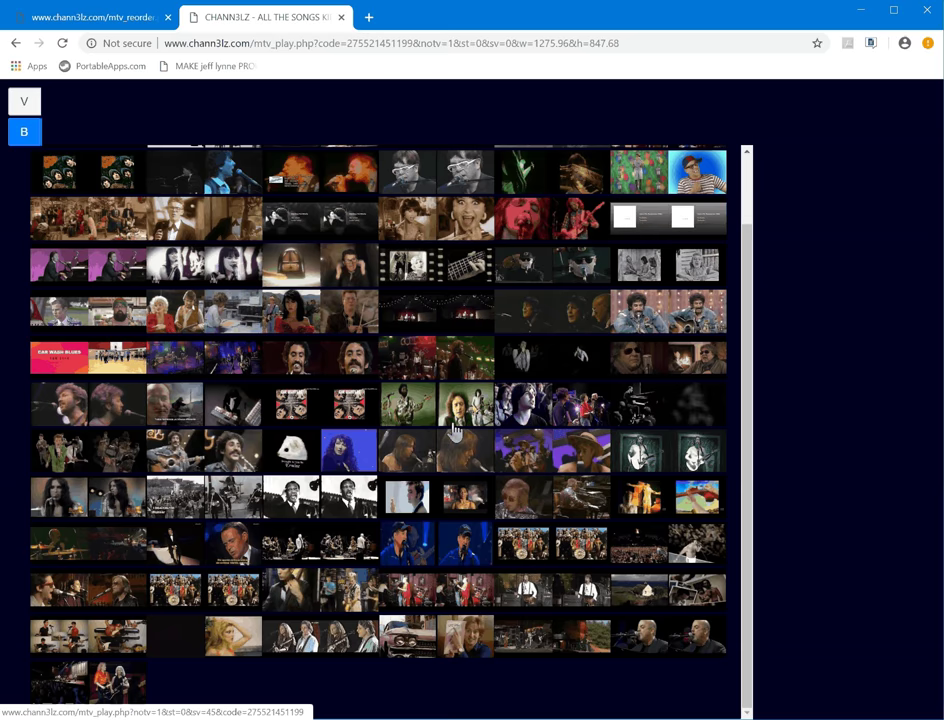
click(436, 393)
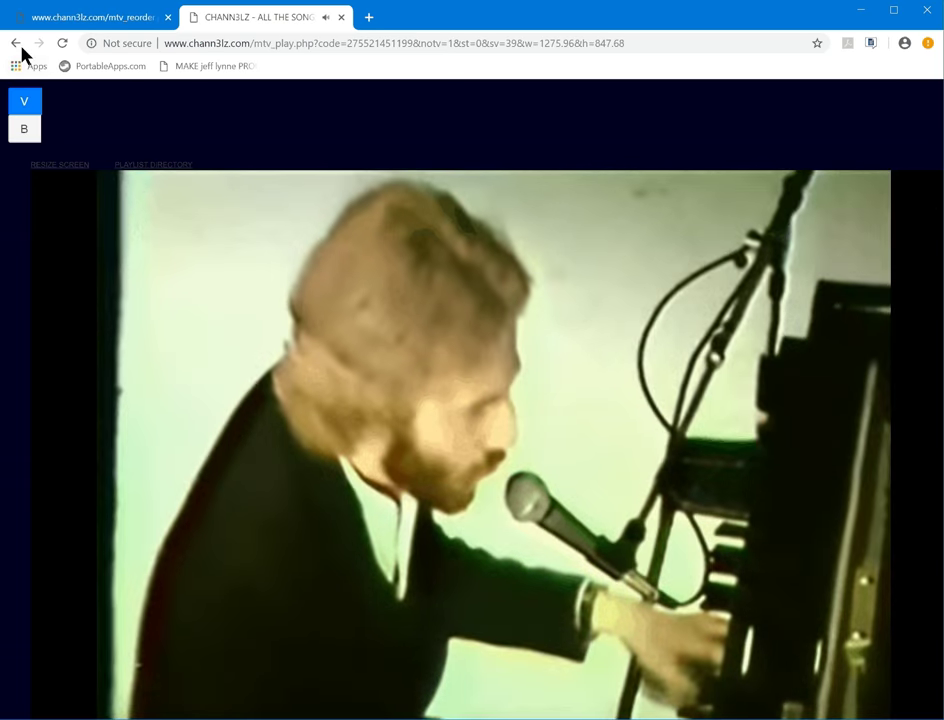
click(17, 44)
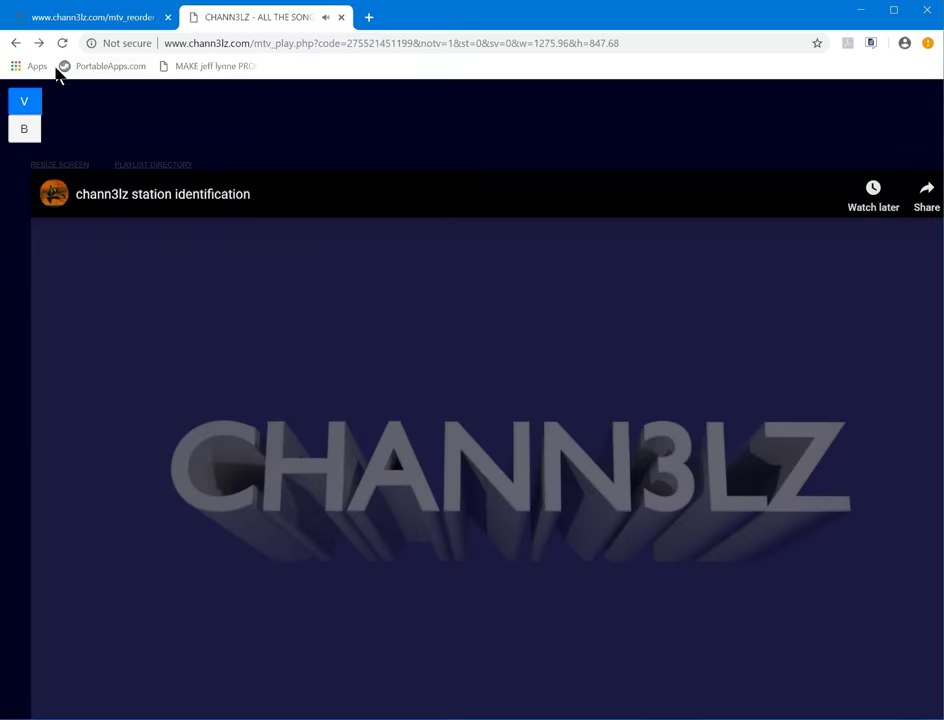
click(20, 46)
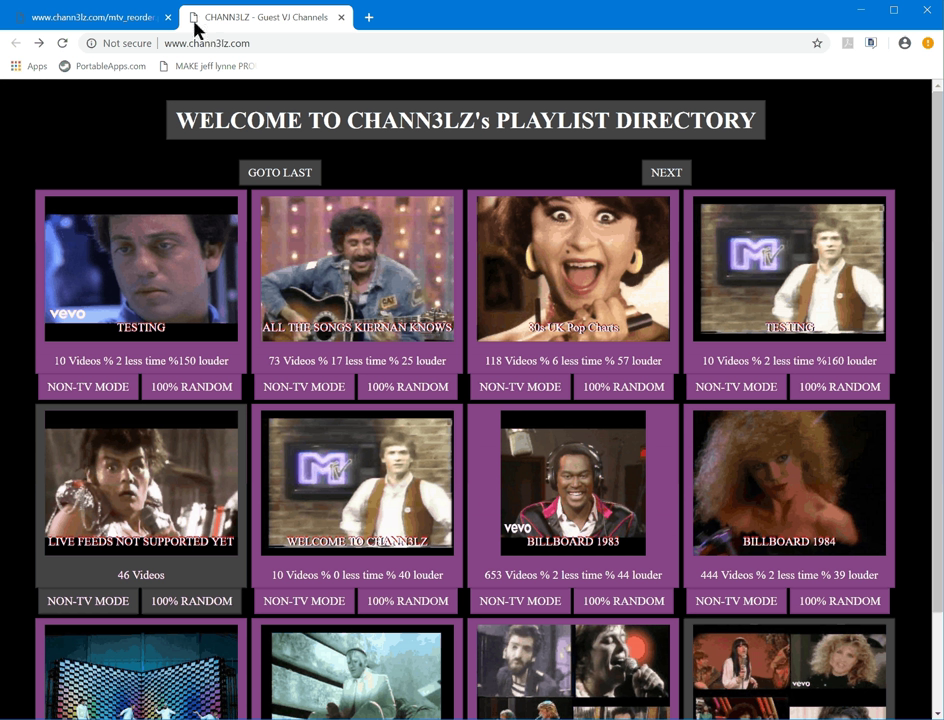
Close the Guest VJ Channels directory tab to return to the reorder page
middle_click(196, 24)
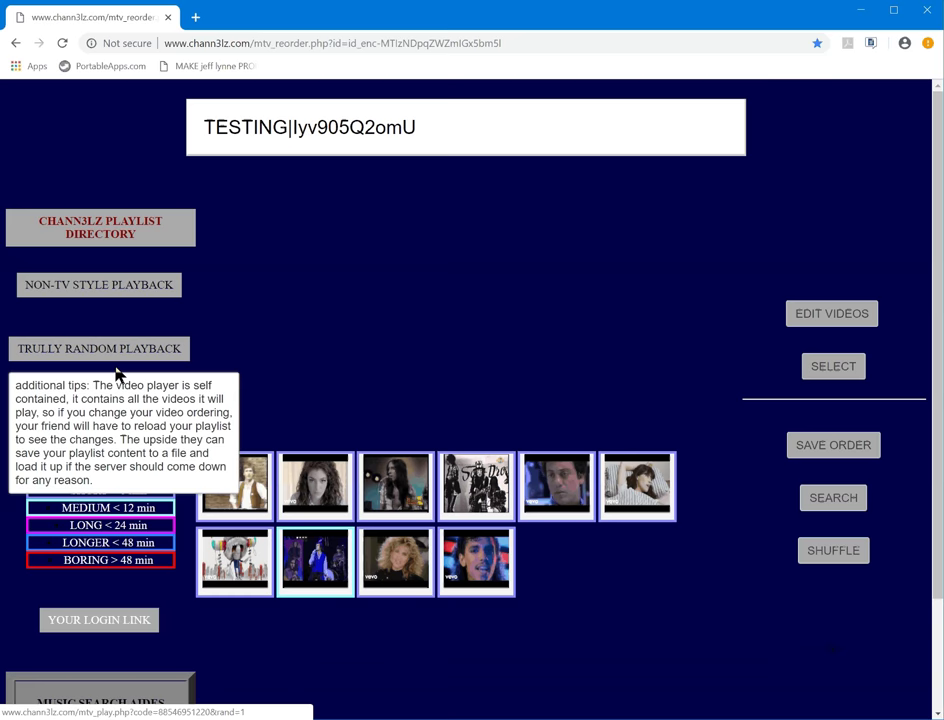
scroll(143, 507, down, 2)
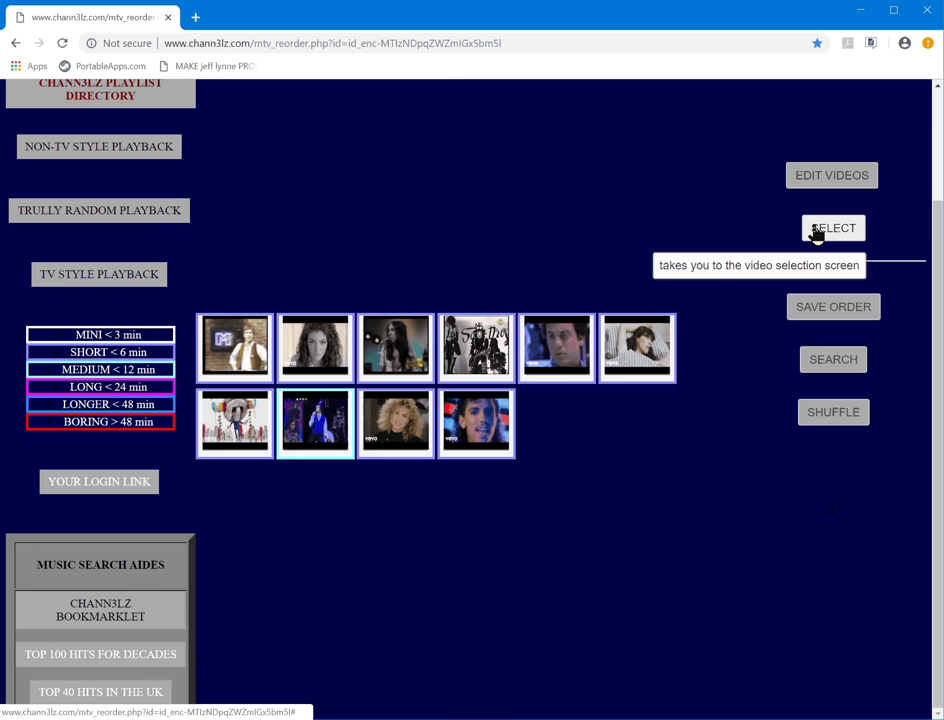
Use the SELECT button on the arrange page for video selection
click(816, 229)
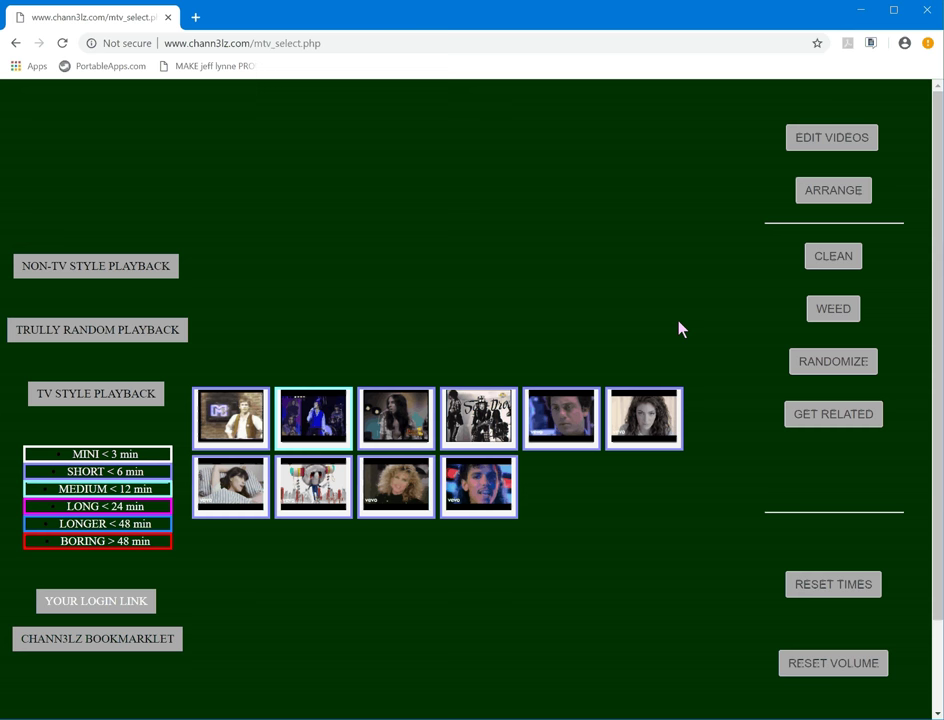
Marquee-select all ten video thumbnails and apply WEED to them
mouse_move(837, 256)
mouse_move(818, 308)
drag(655, 412, 250, 496)
click(819, 314)
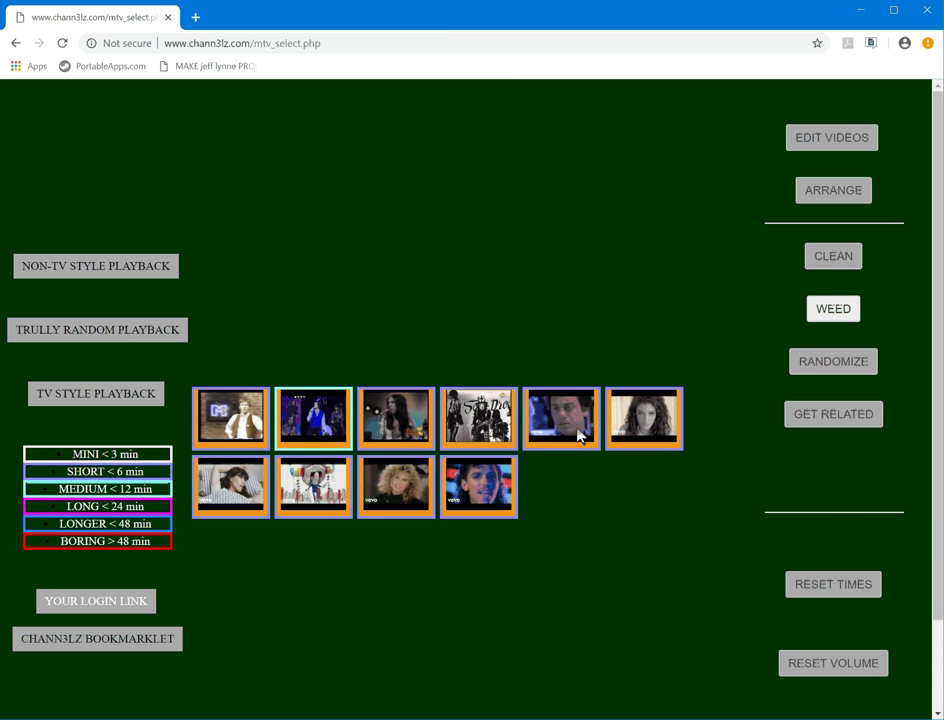
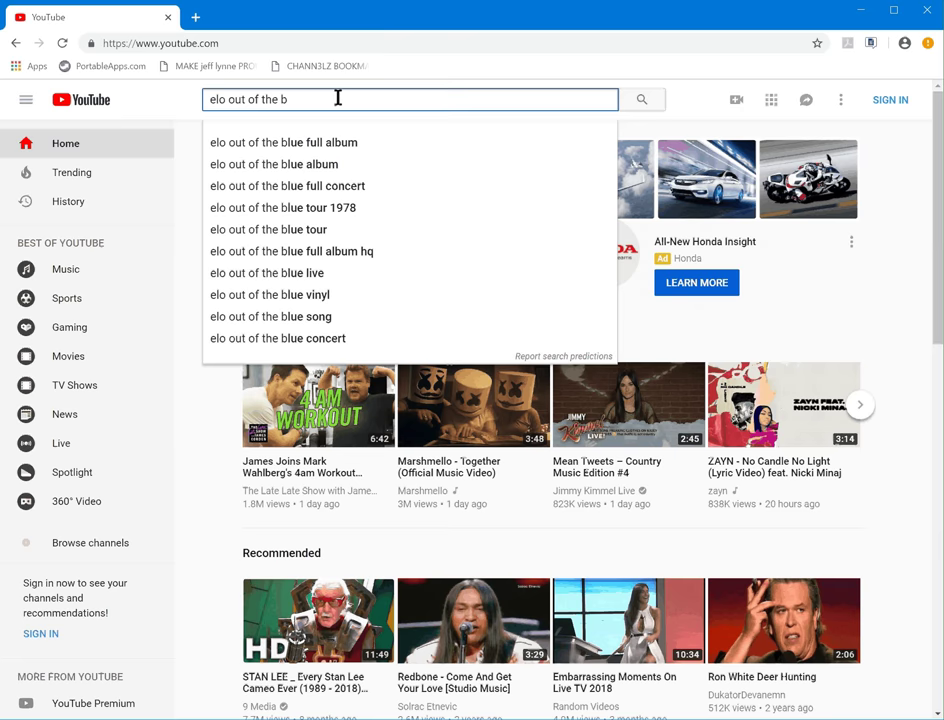
Search YouTube and open the ELO Out of the Blue full album video
text(;ue)
key(Return)
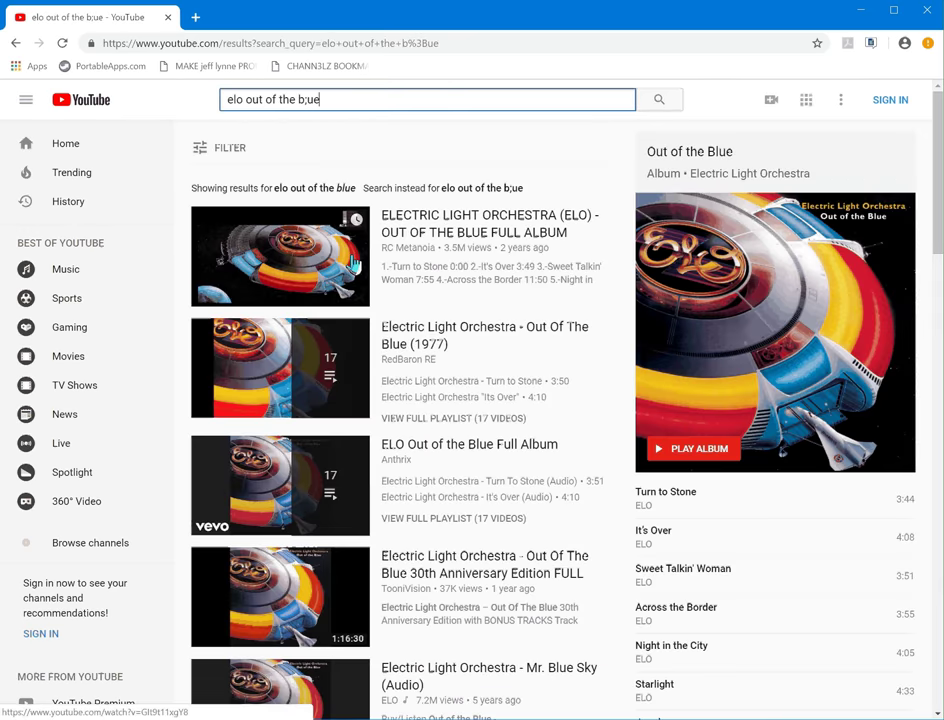
click(318, 262)
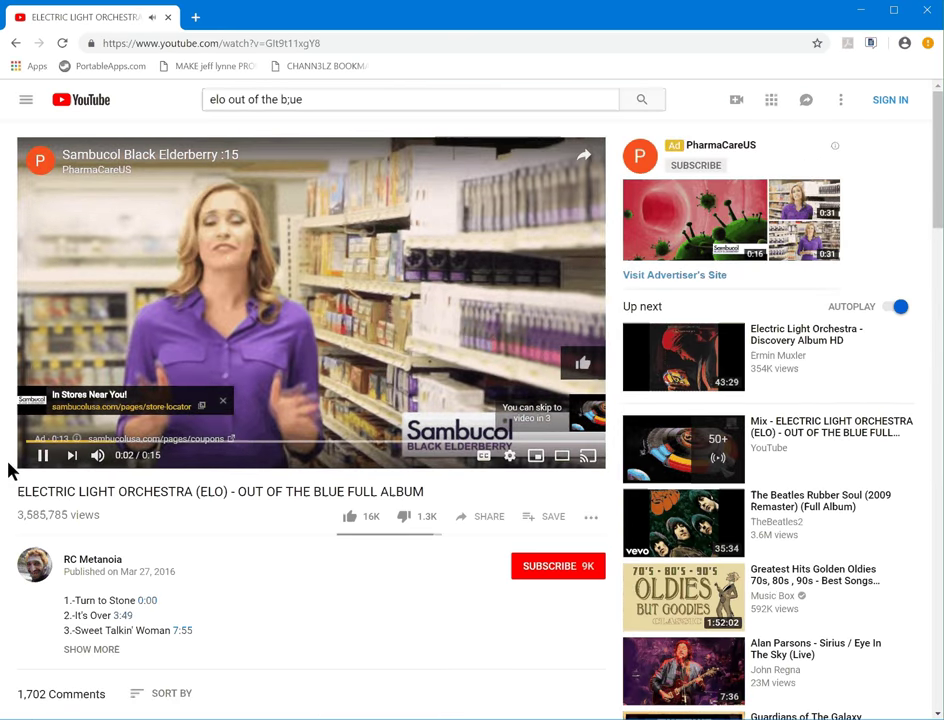
Pause the pre-roll ad, view and dismiss its info notice, then resume playback
click(470, 451)
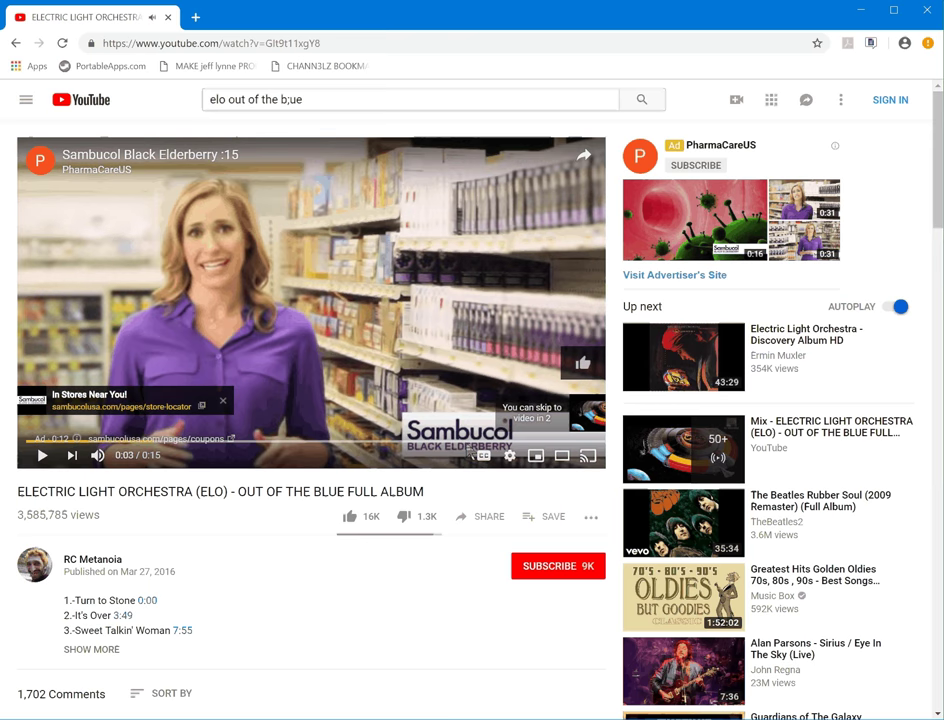
click(36, 440)
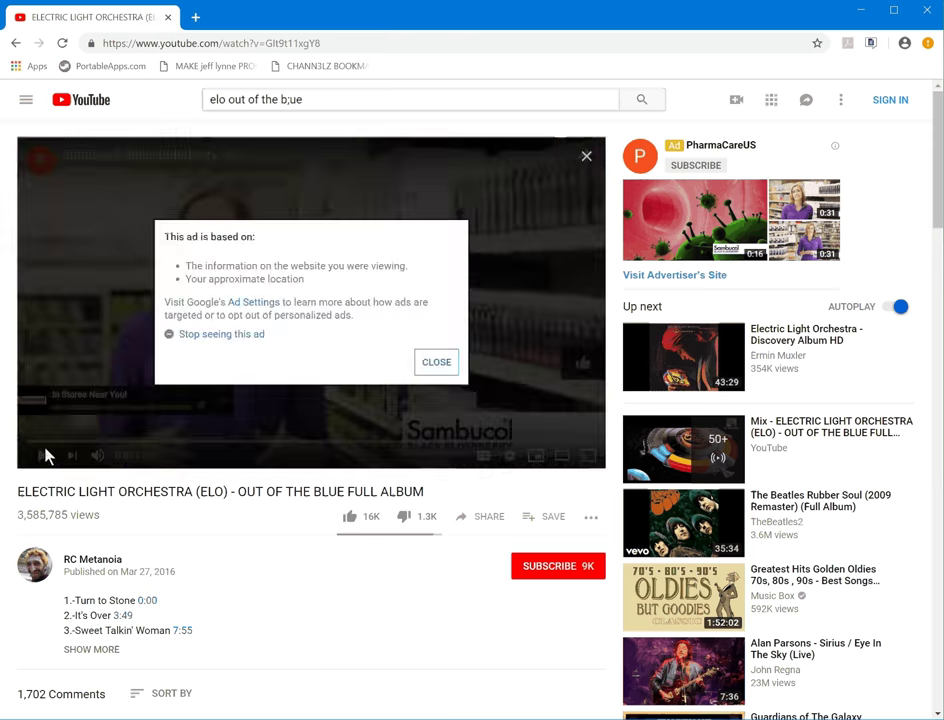
click(452, 366)
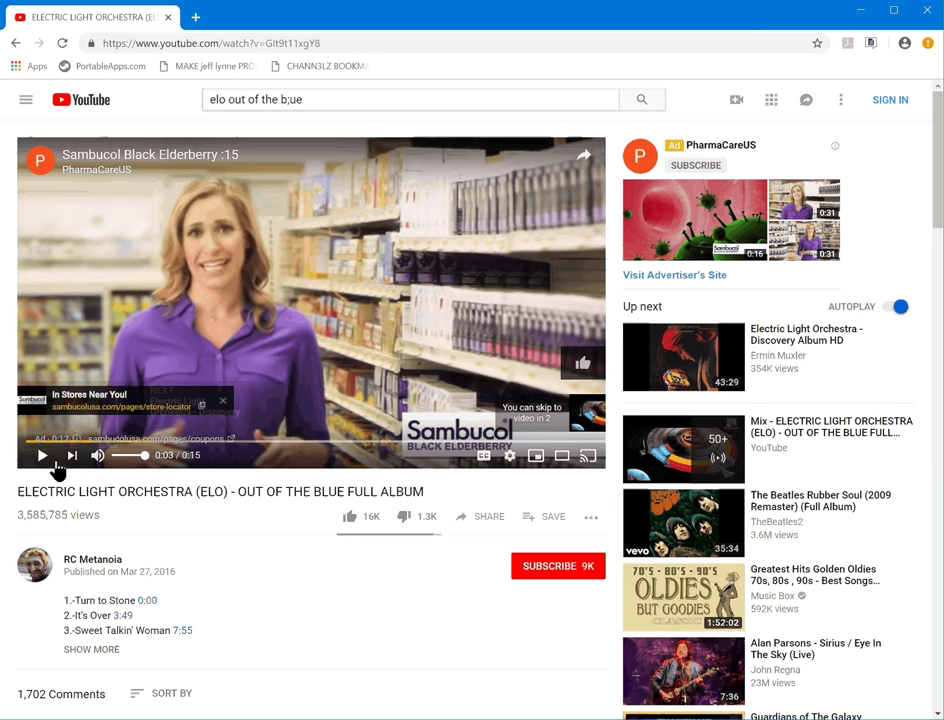
click(43, 457)
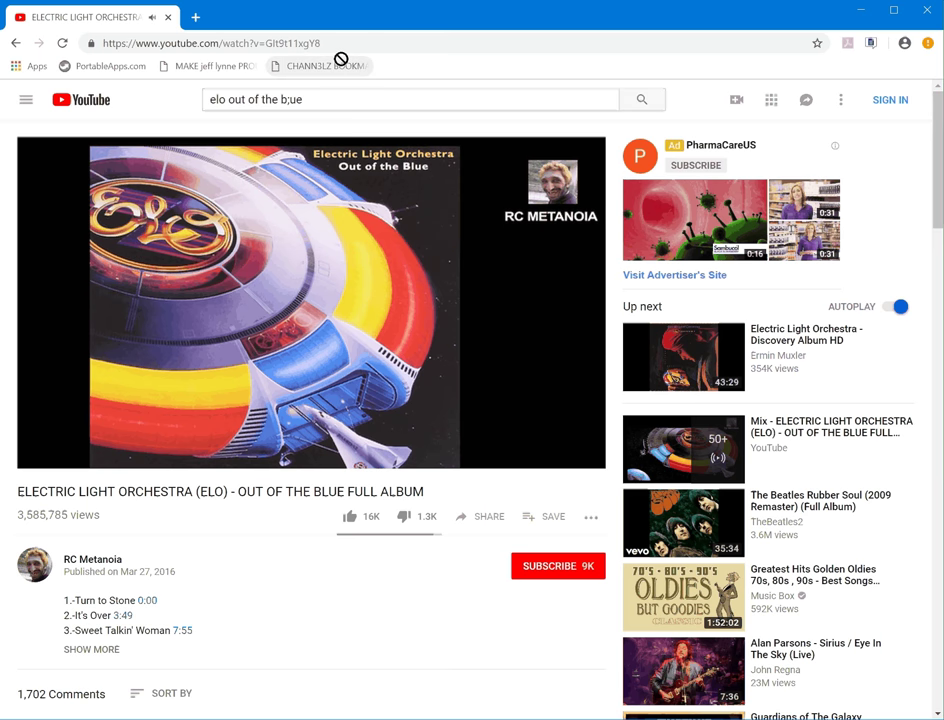
drag(341, 59, 329, 72)
Send this YouTube page's videos to CHANN3LZ and review the import list
click(329, 72)
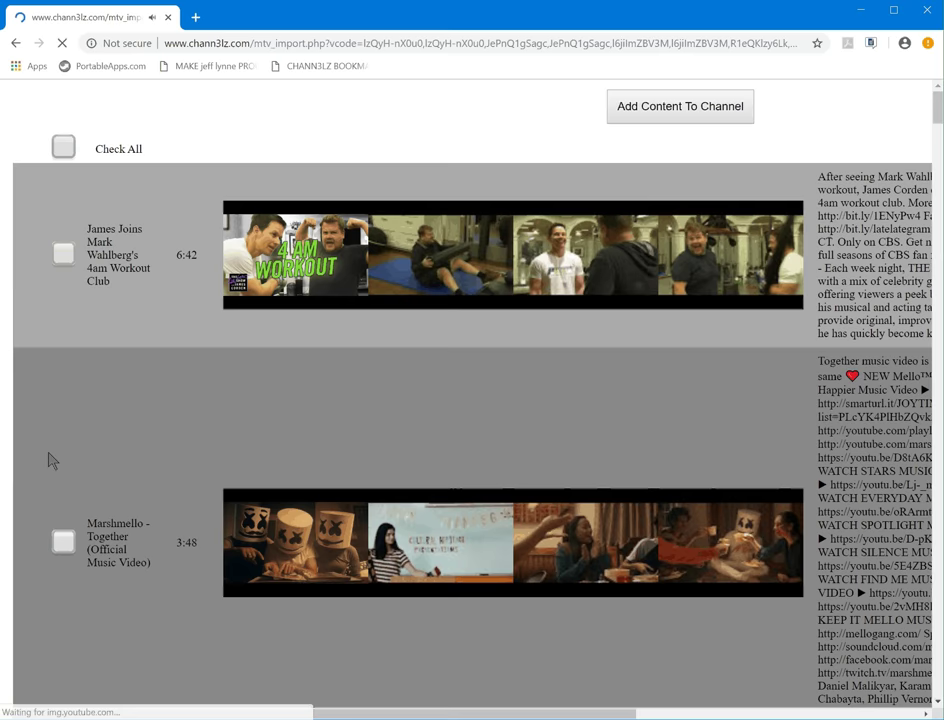
scroll(226, 351, down, 8)
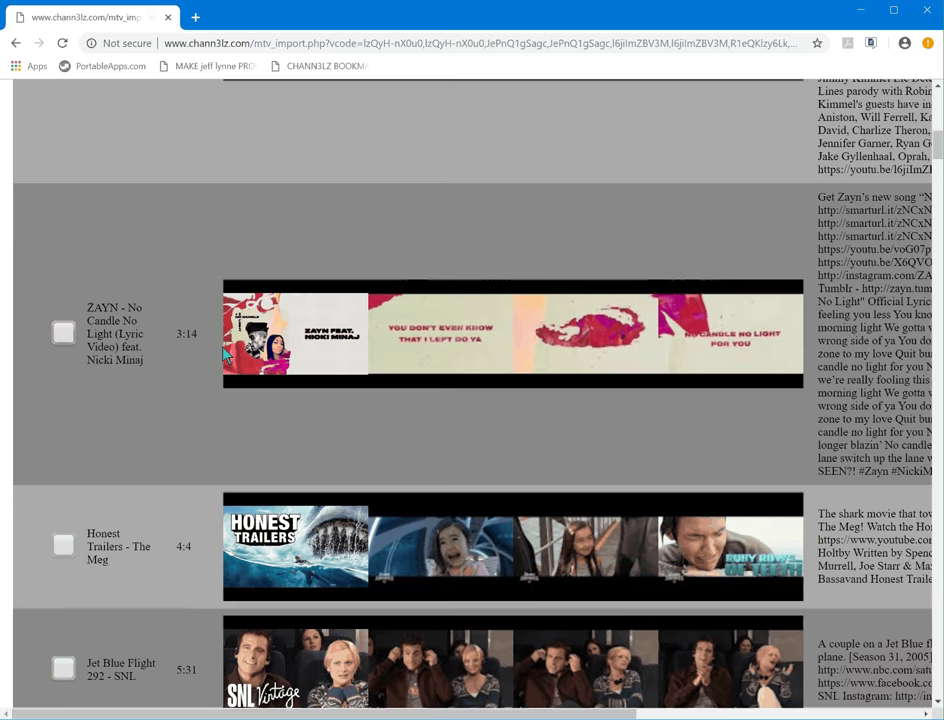
scroll(224, 356, down, 5)
scroll(222, 362, down, 5)
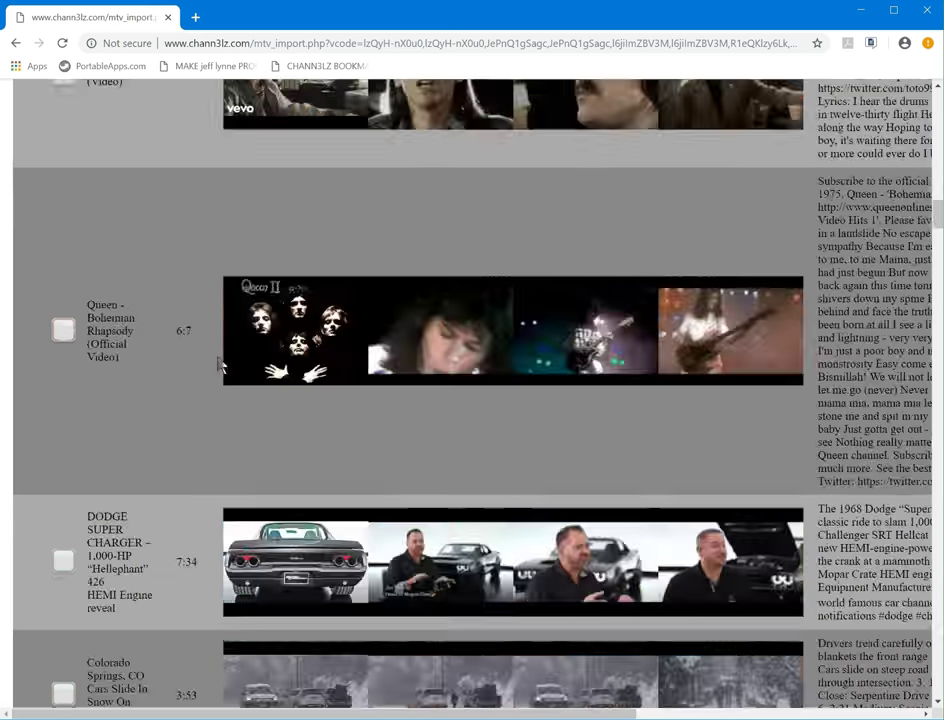
scroll(220, 367, down, 5)
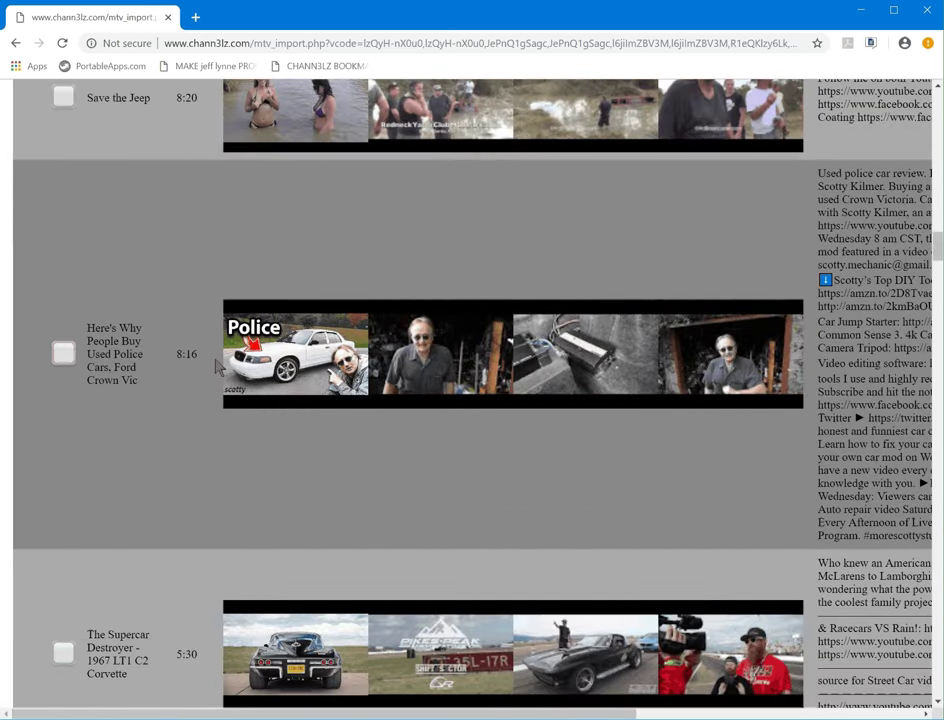
scroll(216, 370, down, 5)
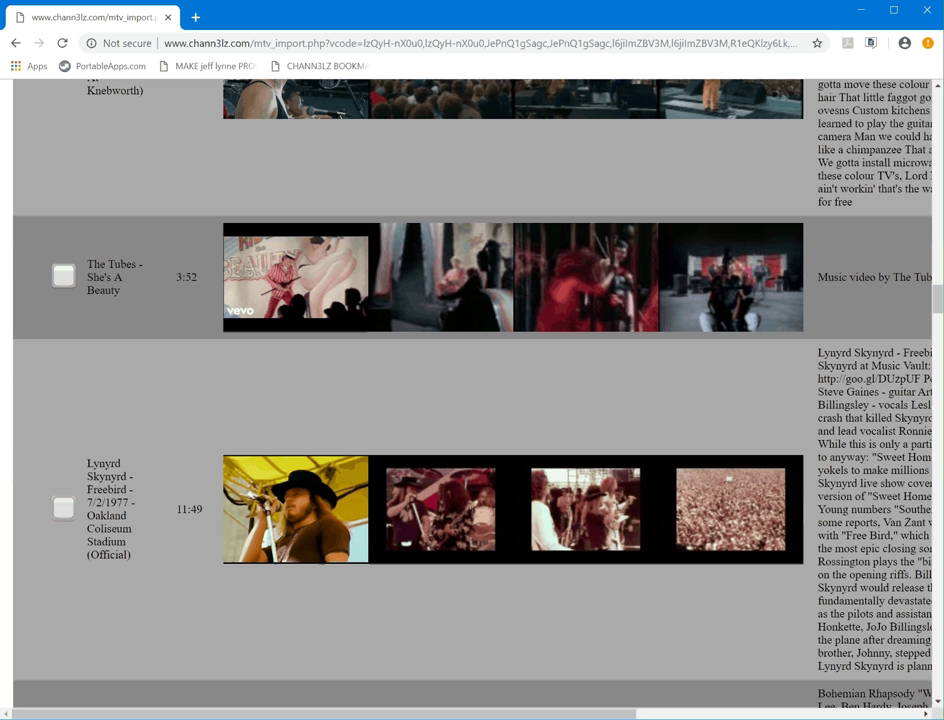
drag(938, 305, 938, 617)
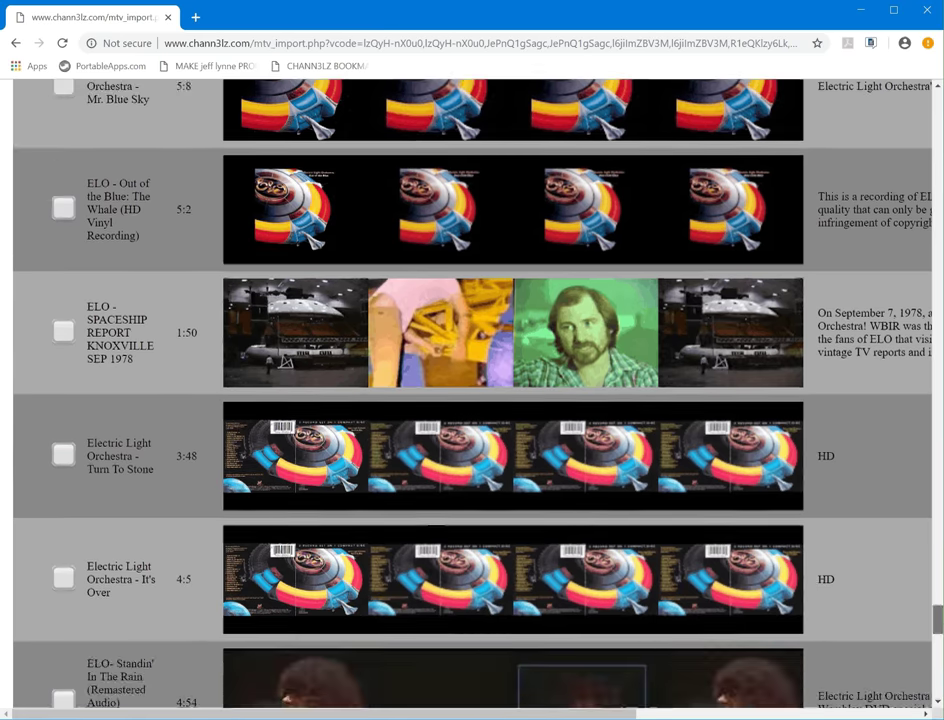
scroll(470, 400, down, 3)
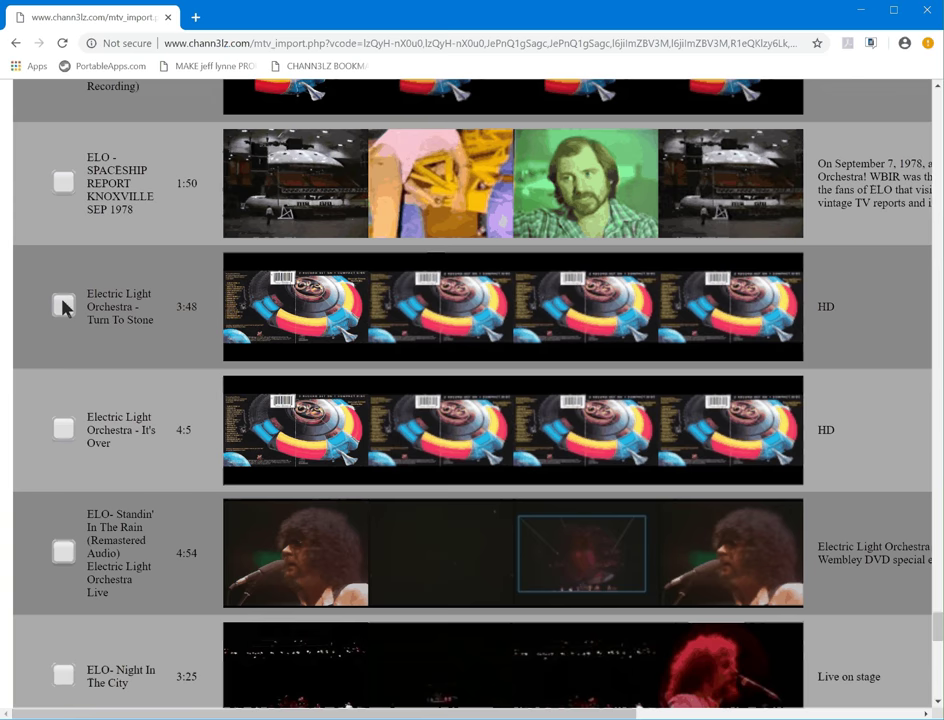
Check all listed videos, including Turn To Stone, and add them to the channel
click(63, 307)
scroll(362, 310, up, 7)
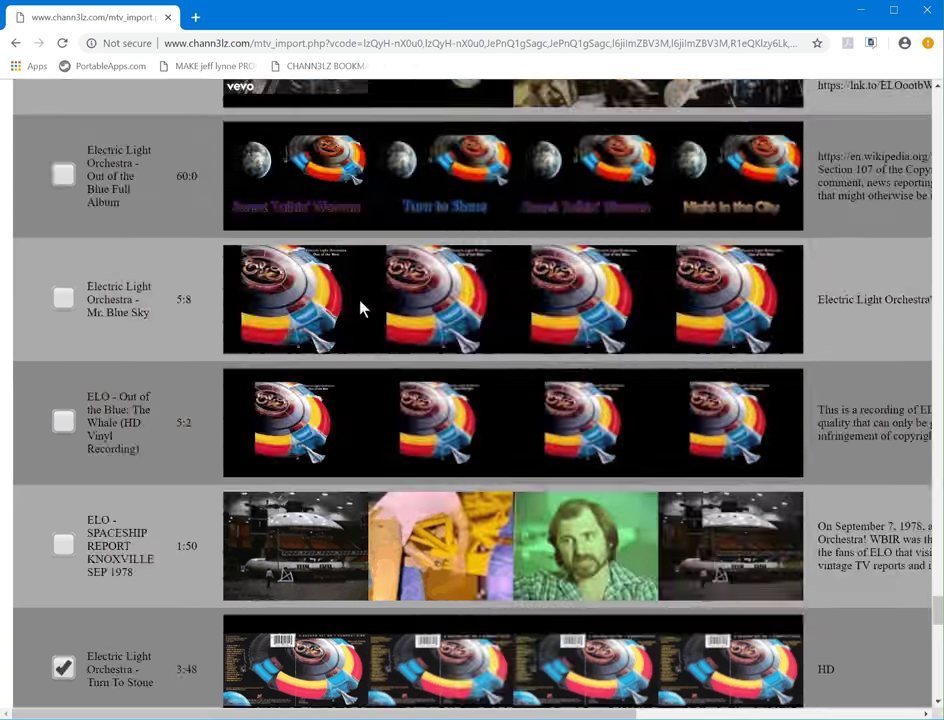
scroll(912, 343, up, 12)
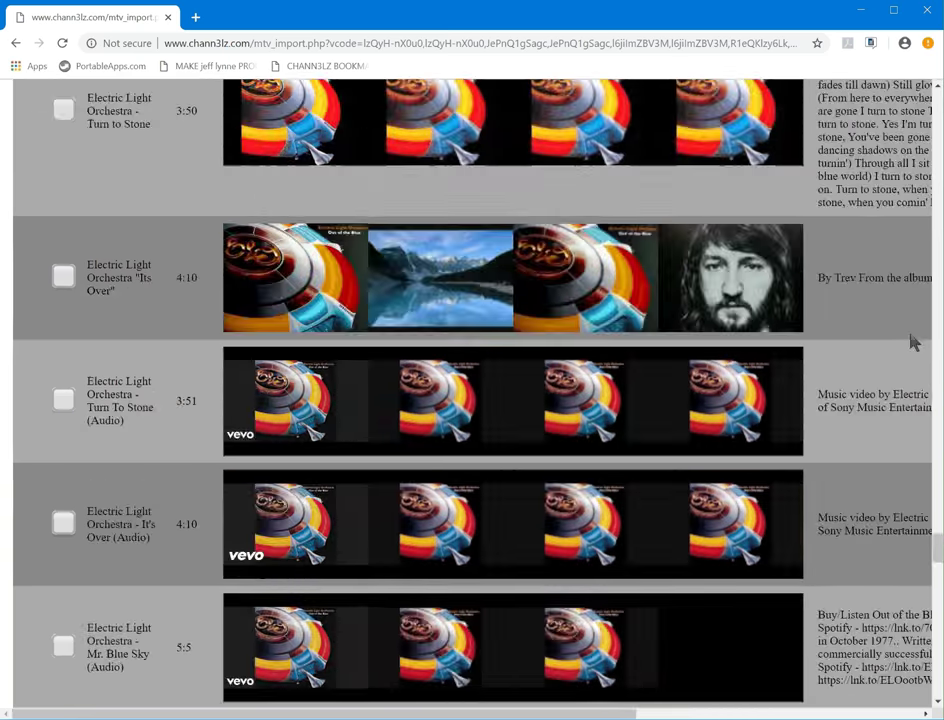
drag(939, 548, 927, 101)
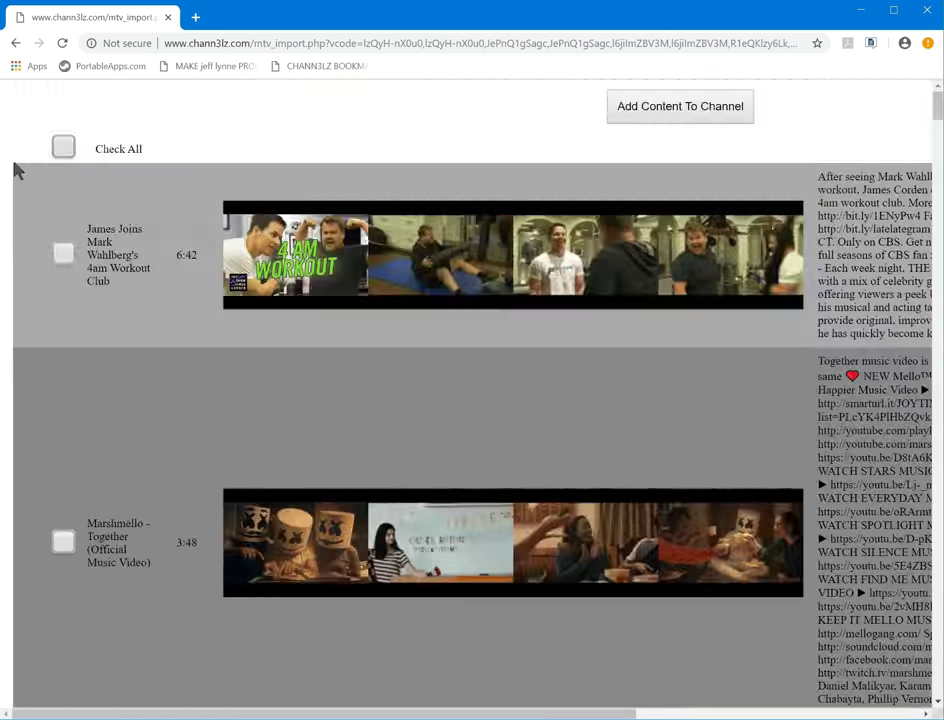
click(62, 148)
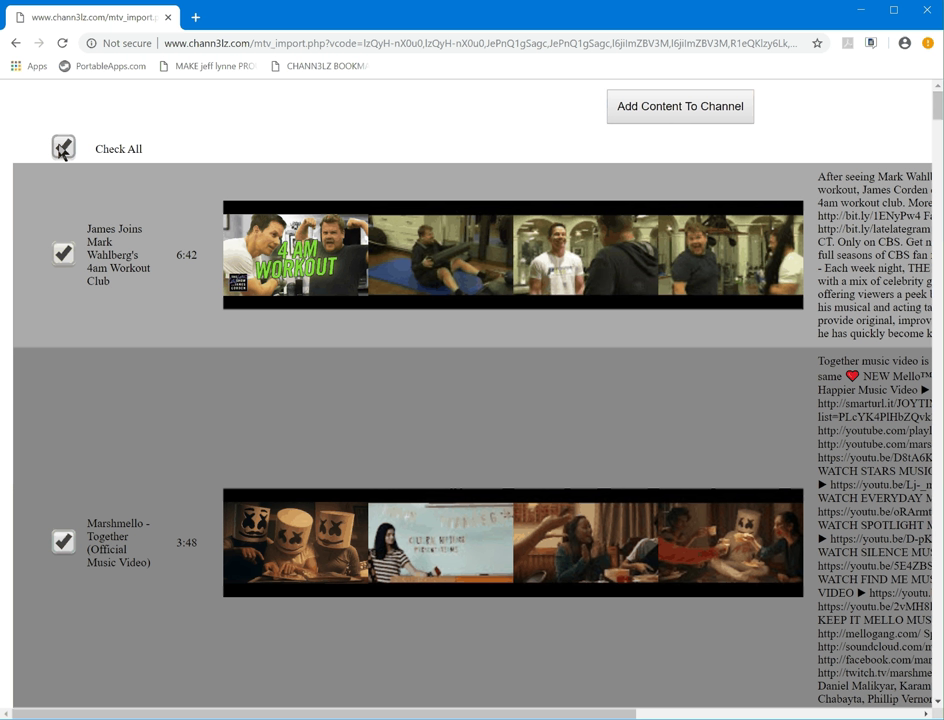
click(626, 117)
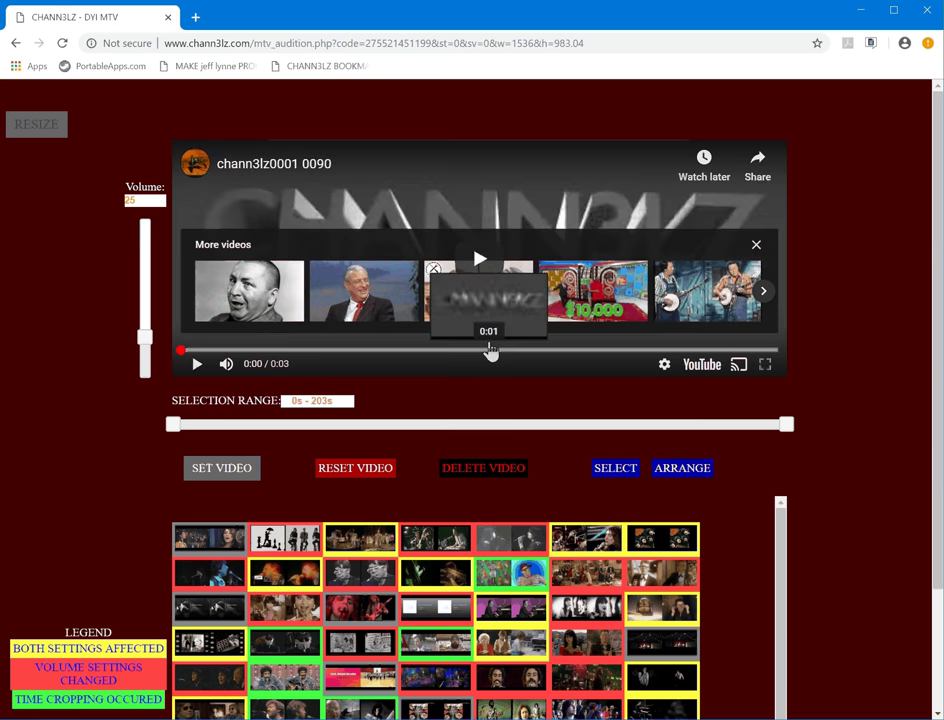
Scroll through the ARRANGE reorder grid, then switch to the SELECT page
click(681, 470)
scroll(703, 333, down, 1)
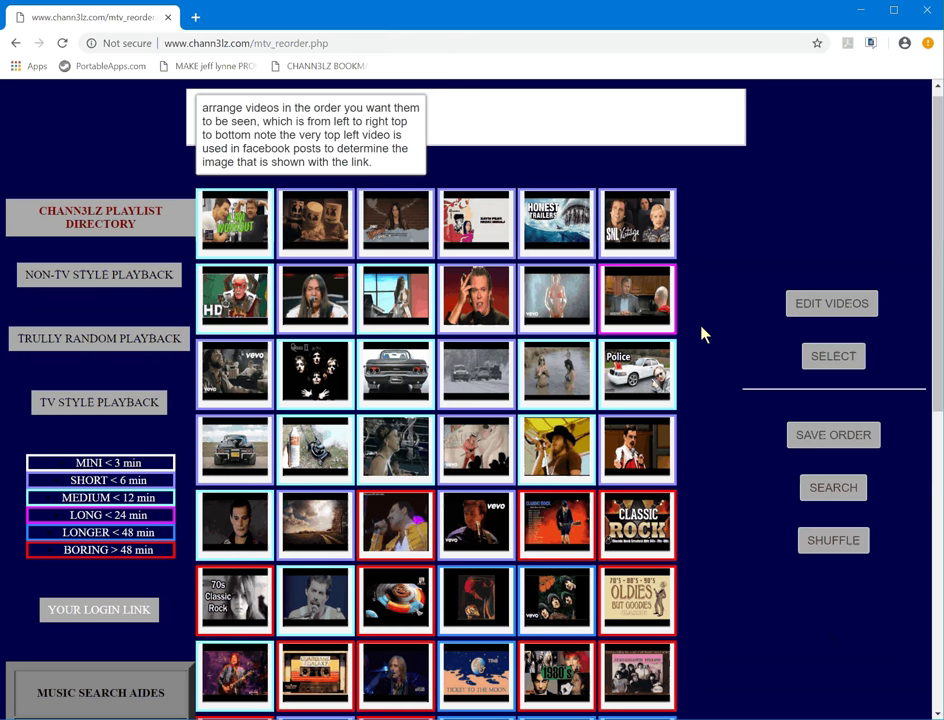
scroll(702, 335, down, 6)
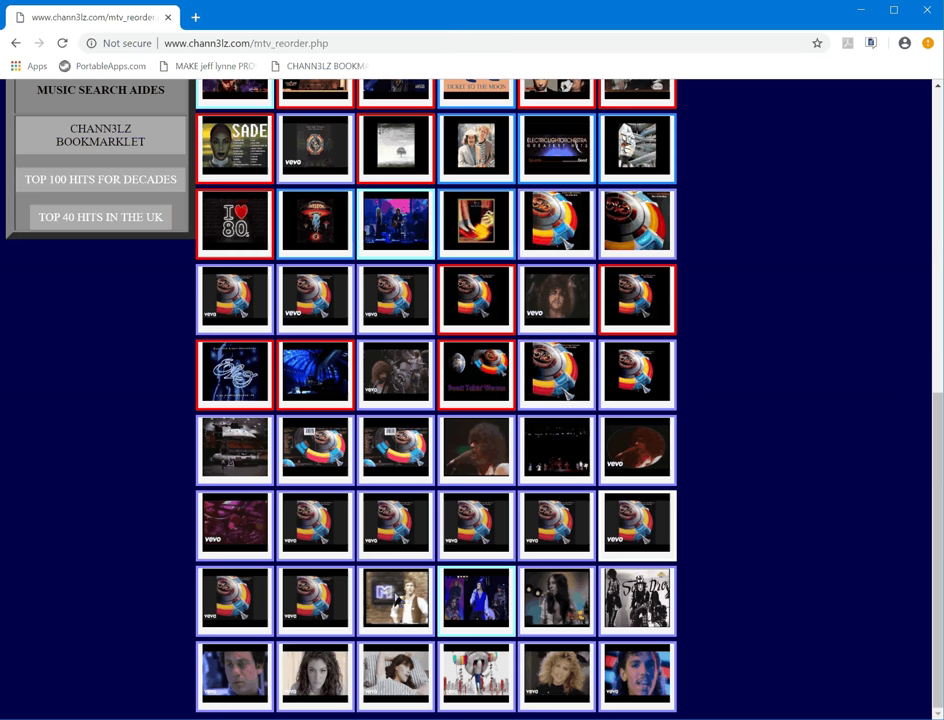
scroll(760, 400, up, 6)
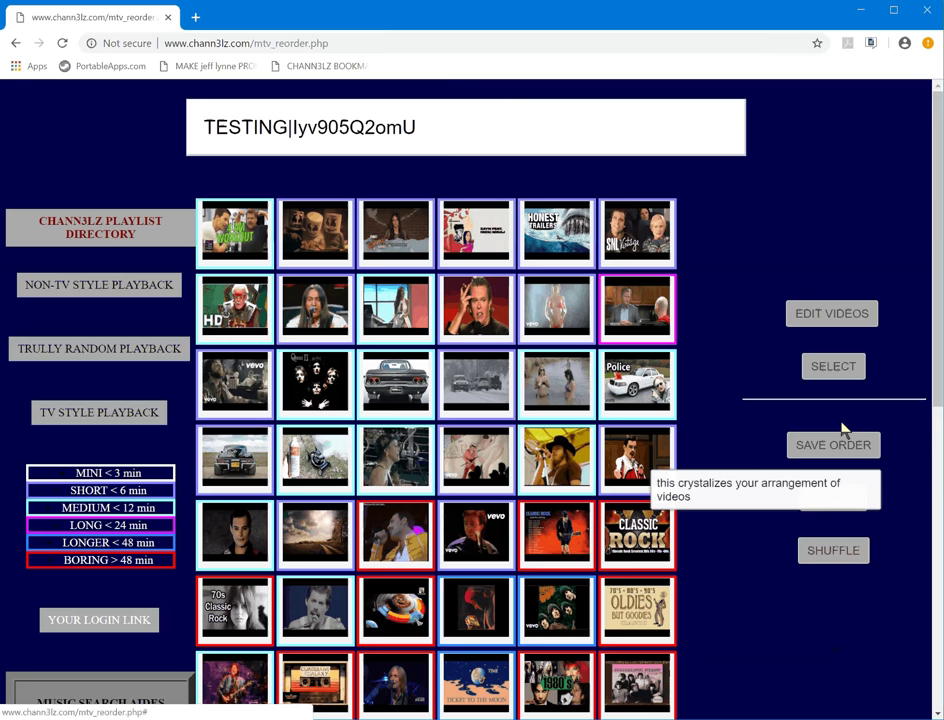
click(821, 370)
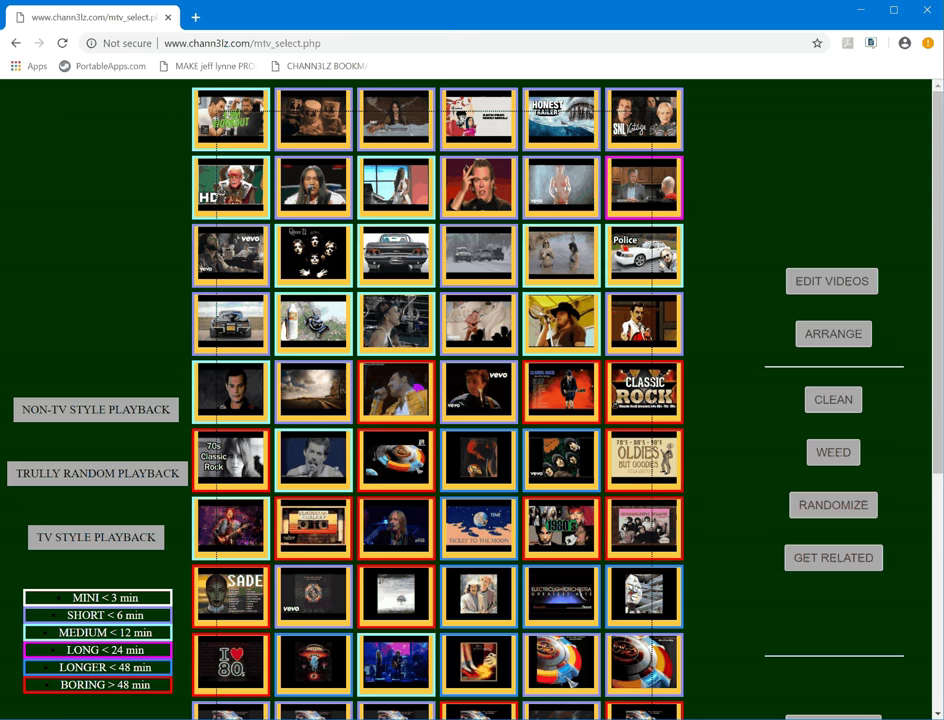
Remove the duplicate ELO videos from the grid and mark the ELO spaceship video for editing
drag(940, 455, 922, 706)
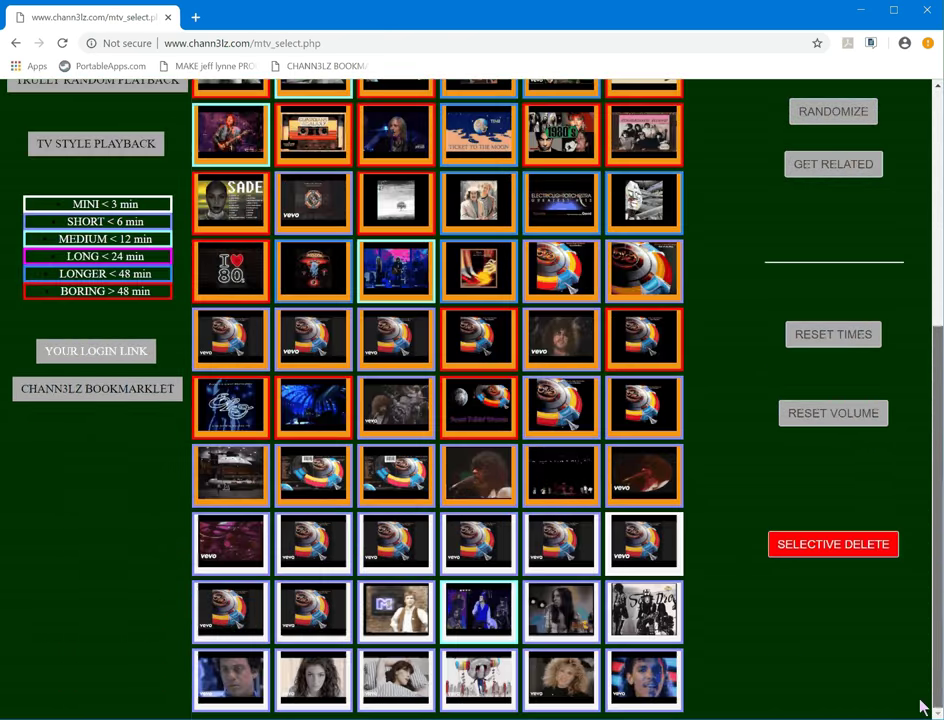
drag(938, 600, 940, 365)
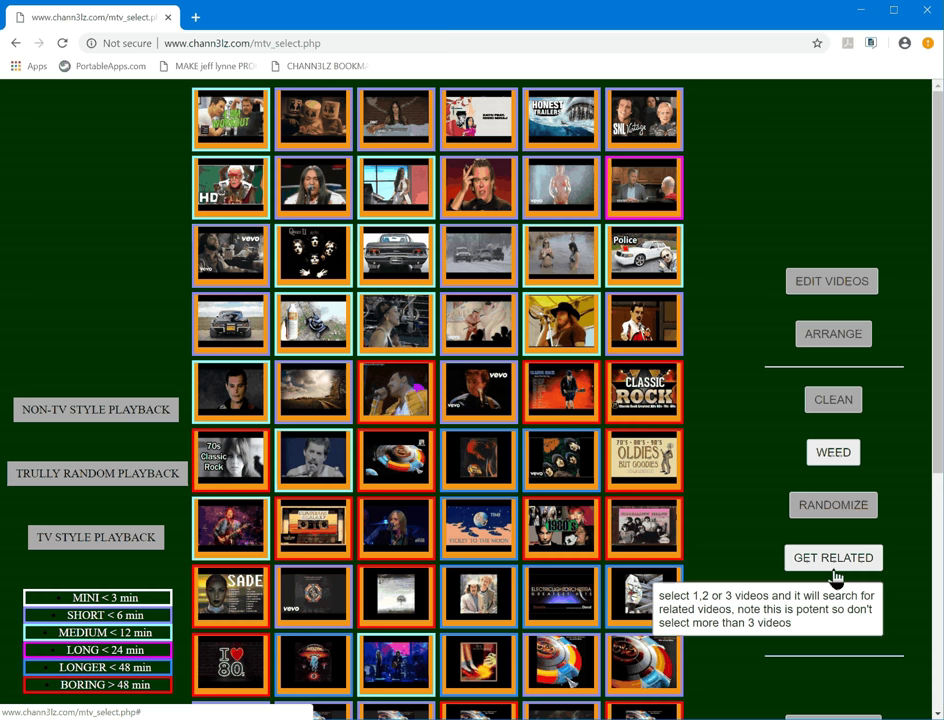
click(834, 576)
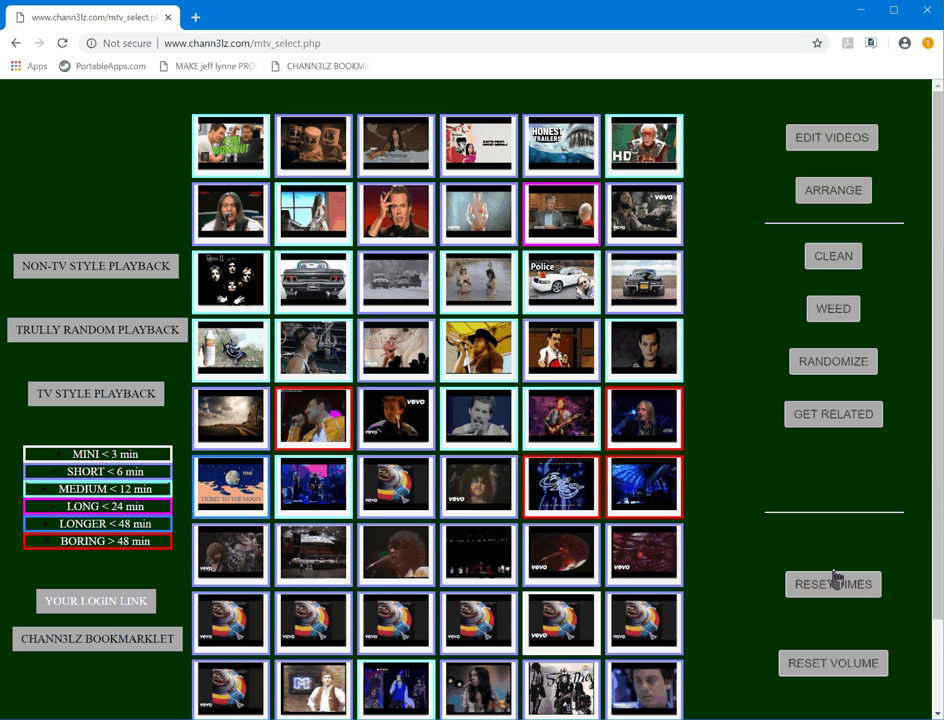
drag(662, 690, 188, 112)
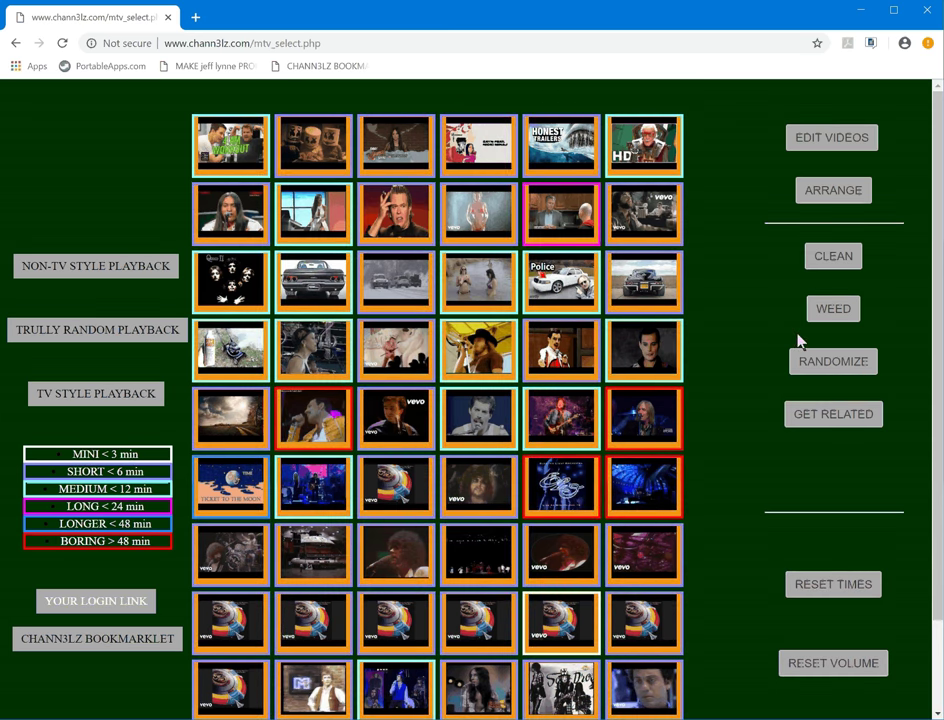
click(833, 308)
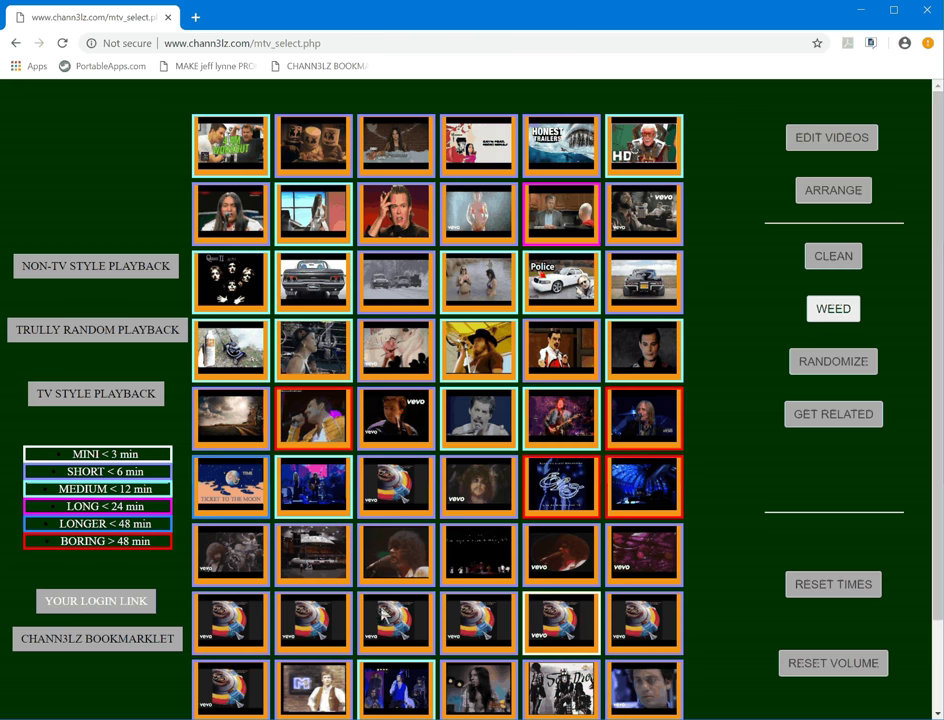
click(571, 643)
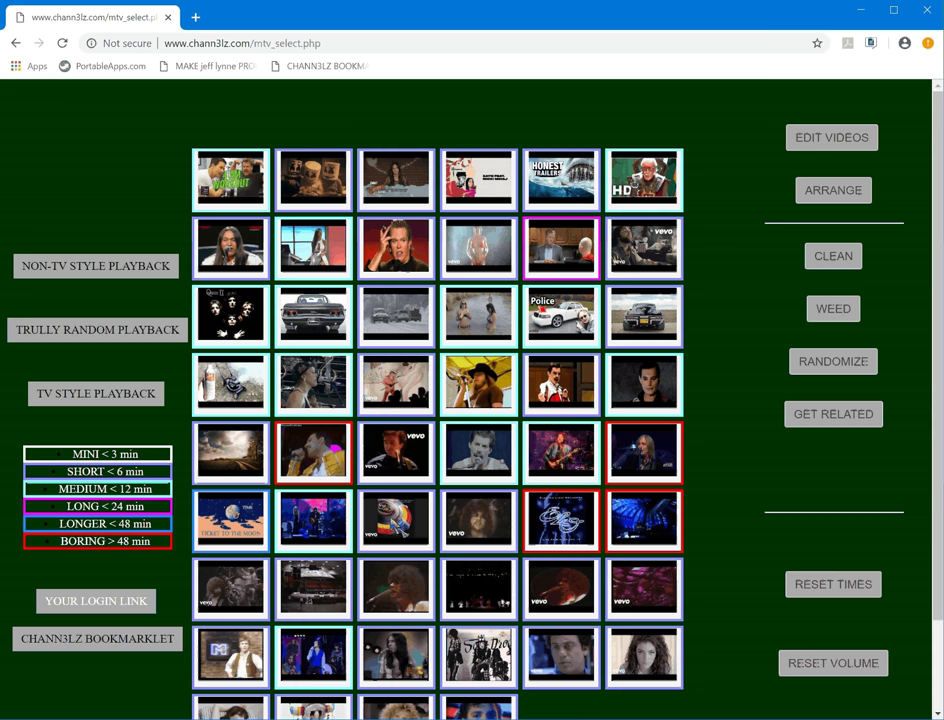
click(396, 520)
click(838, 145)
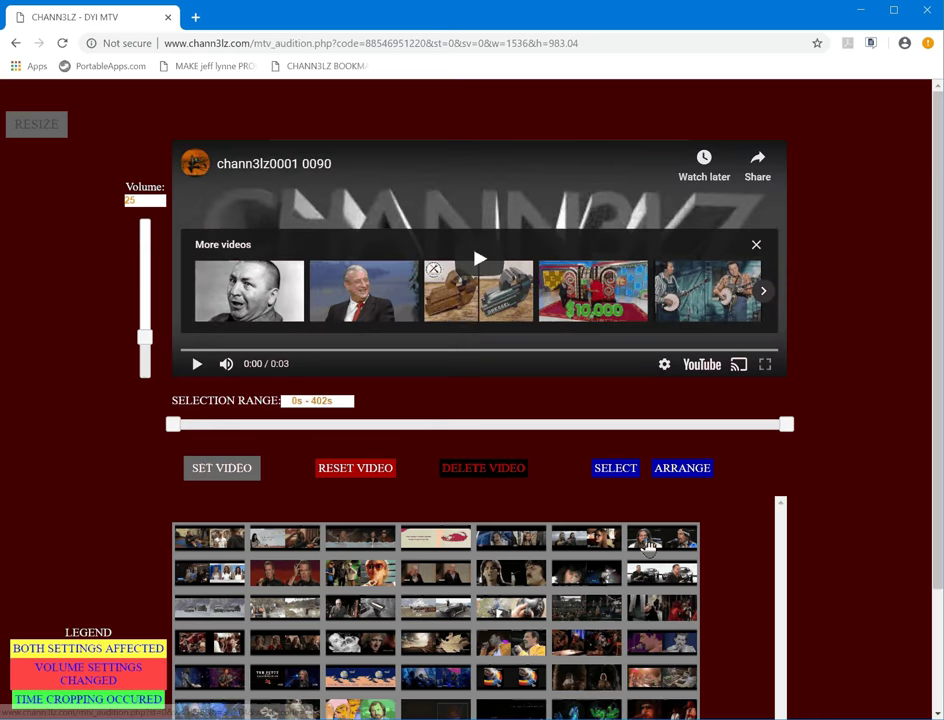
Load Mr. Blue Sky into the editor player and dismiss the More videos overlay
scroll(648, 545, down, 2)
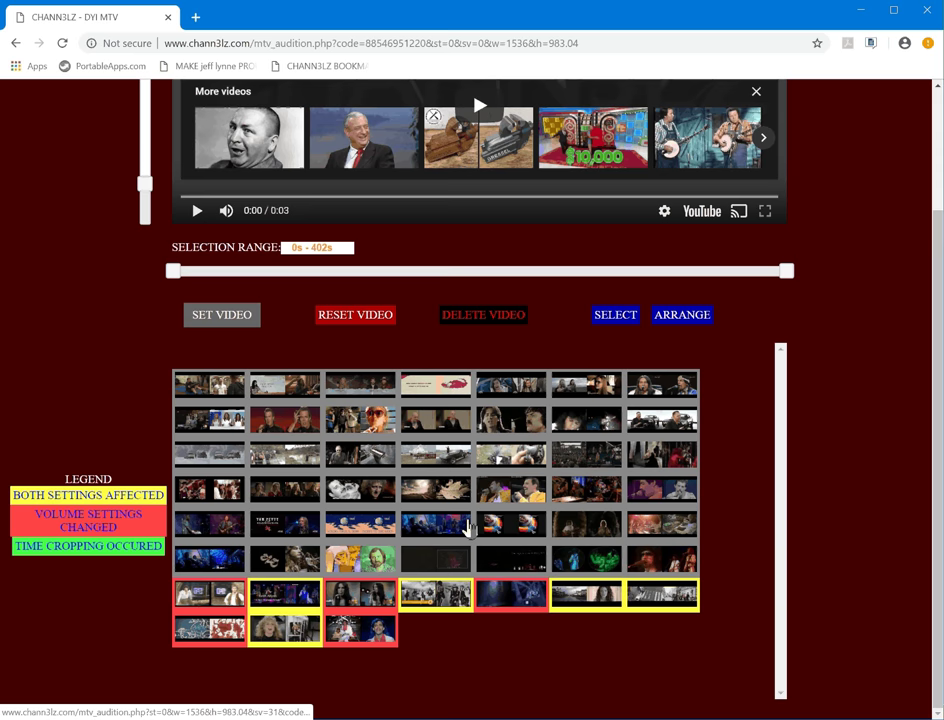
click(518, 529)
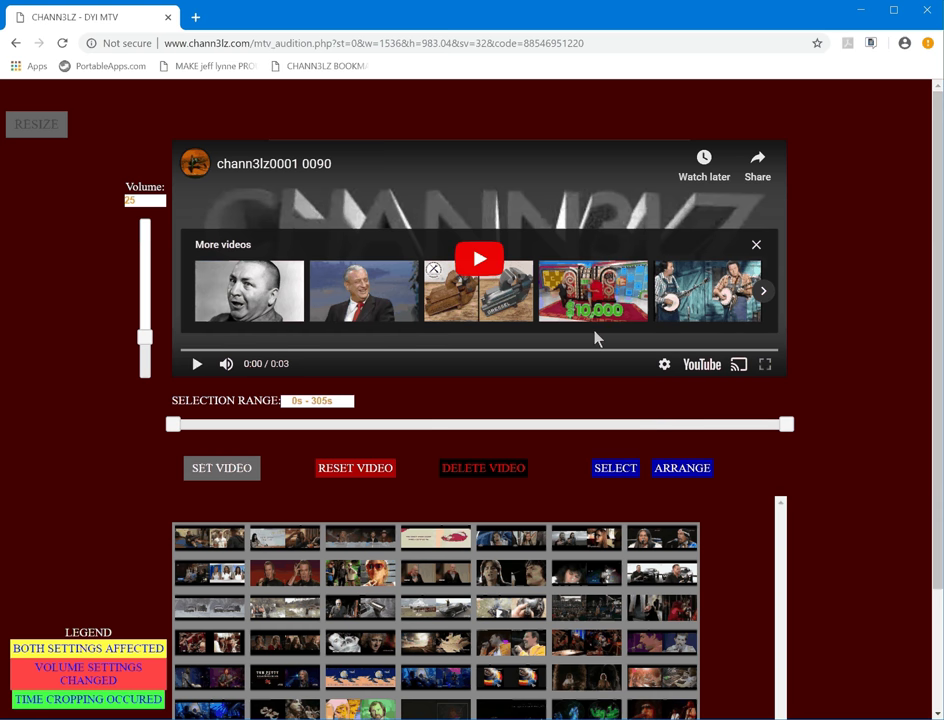
click(756, 246)
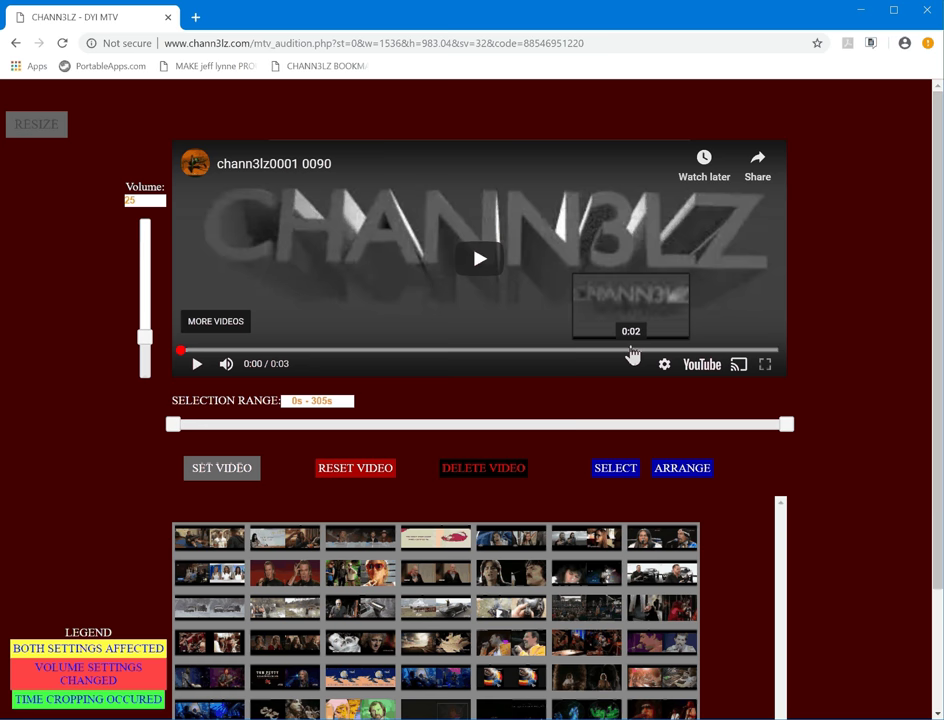
Play Mr. Blue Sky, scrubbing near the end, then back to about 3:25, 2:20 and 1:23
click(197, 366)
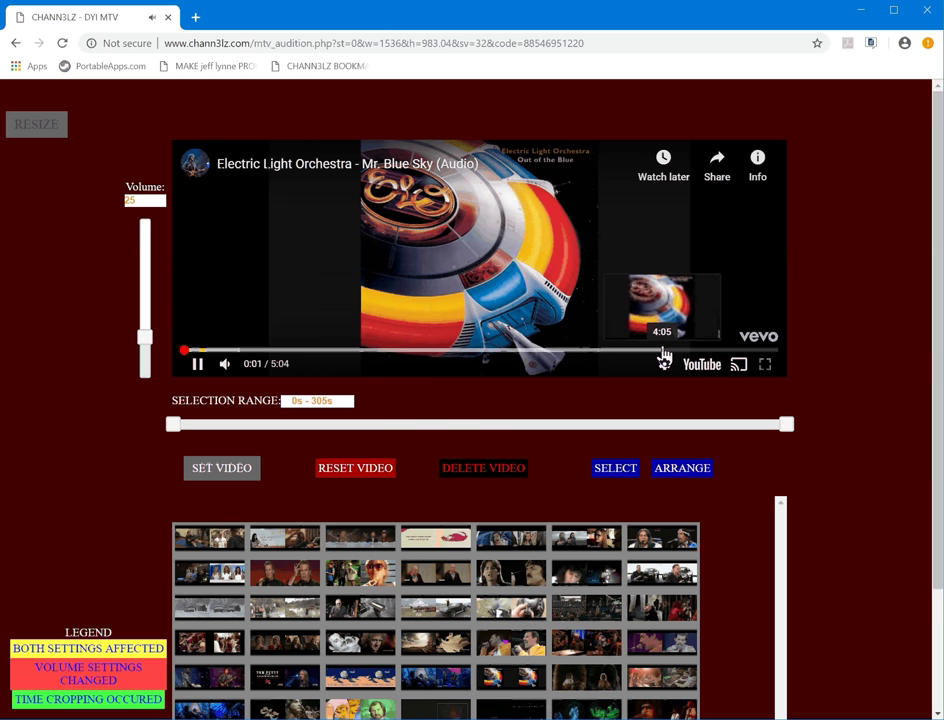
click(714, 351)
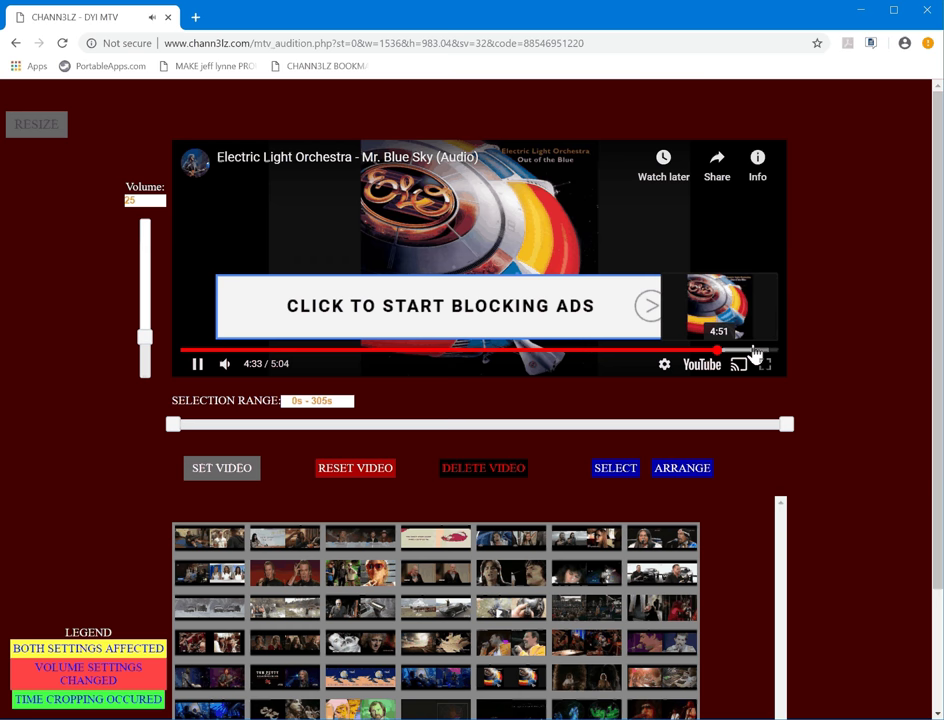
drag(745, 355, 520, 356)
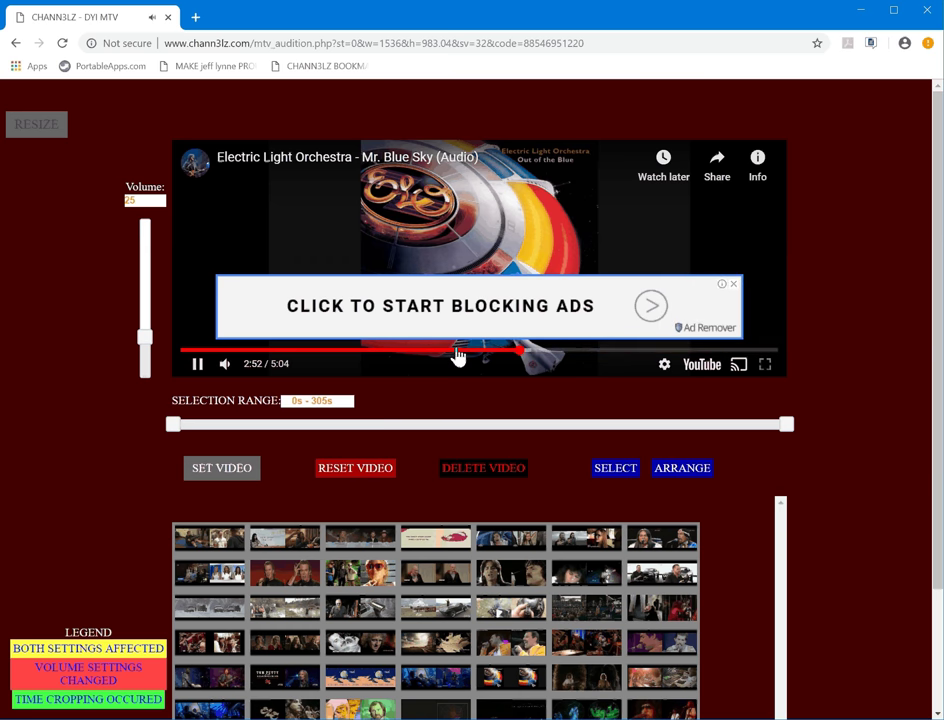
click(457, 355)
drag(568, 352, 270, 353)
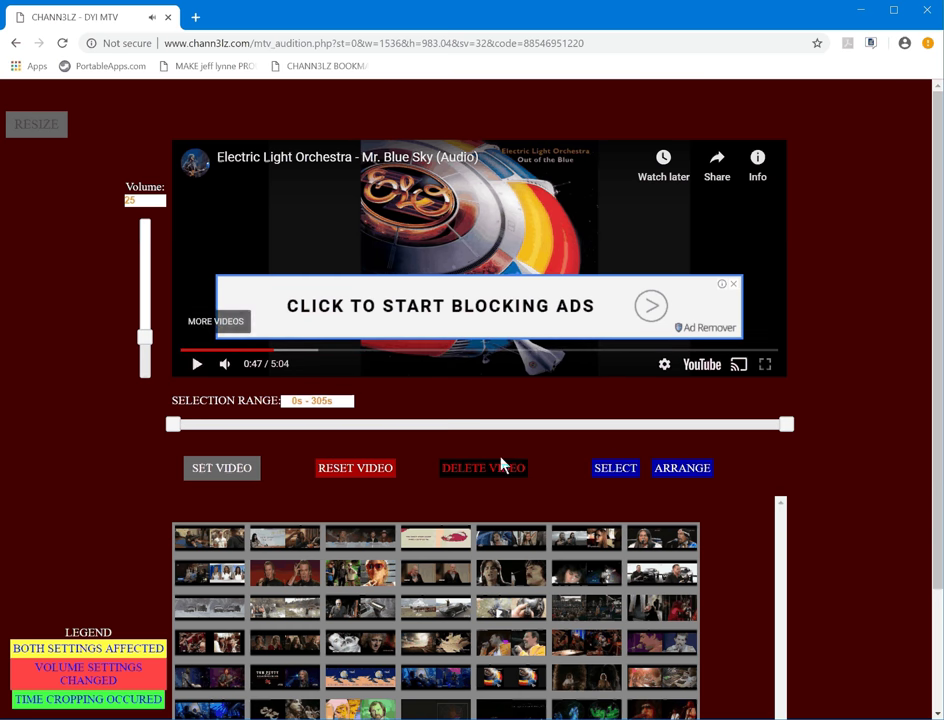
click(679, 470)
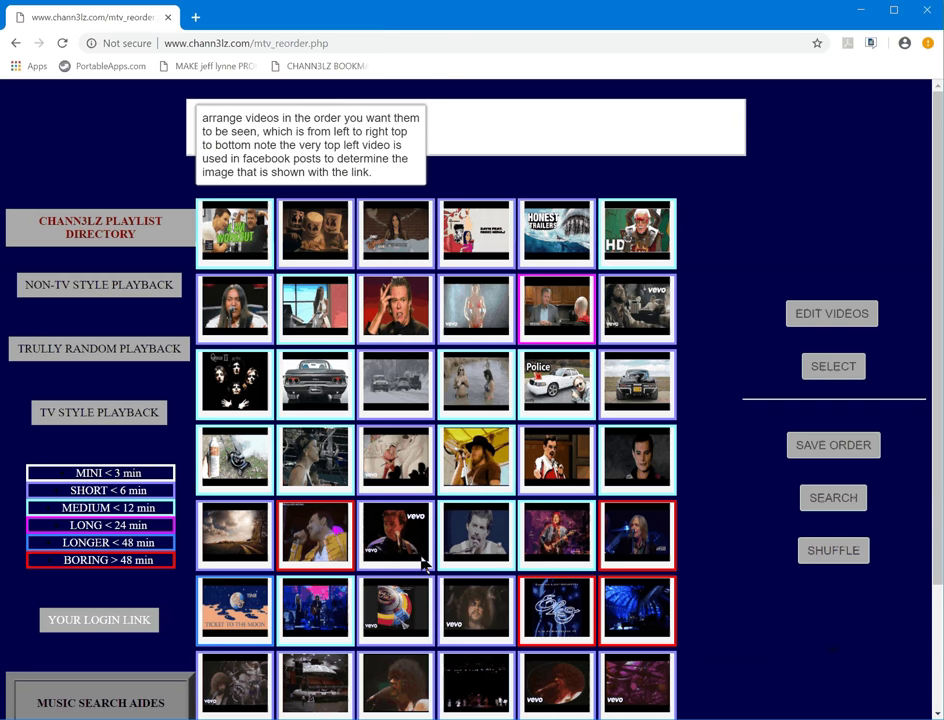
Delete the ELO spaceship video from the channel
click(833, 366)
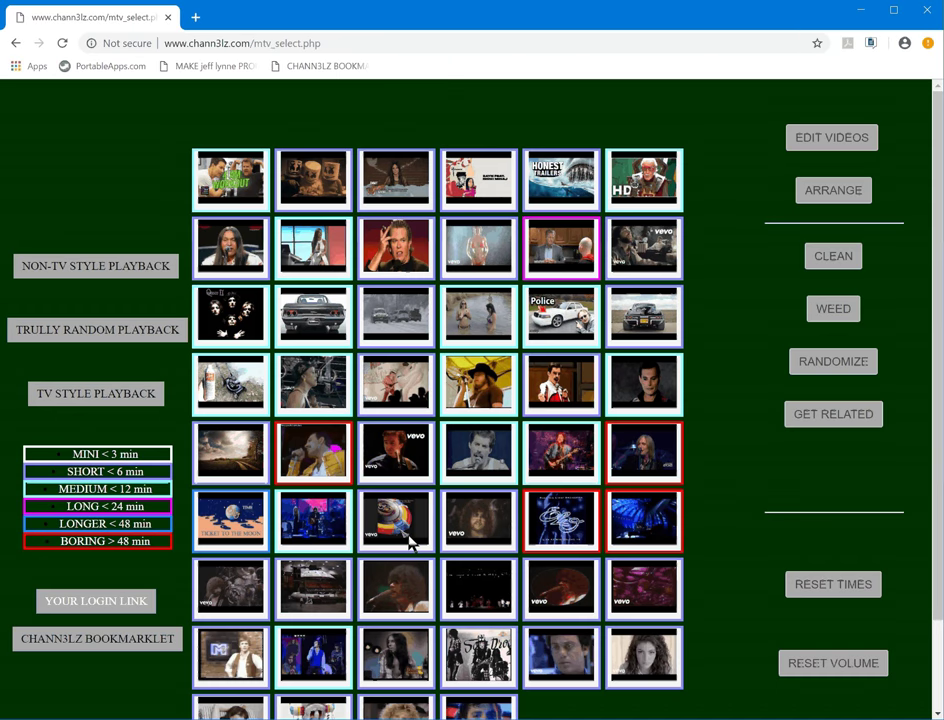
click(410, 541)
scroll(839, 600, down, 2)
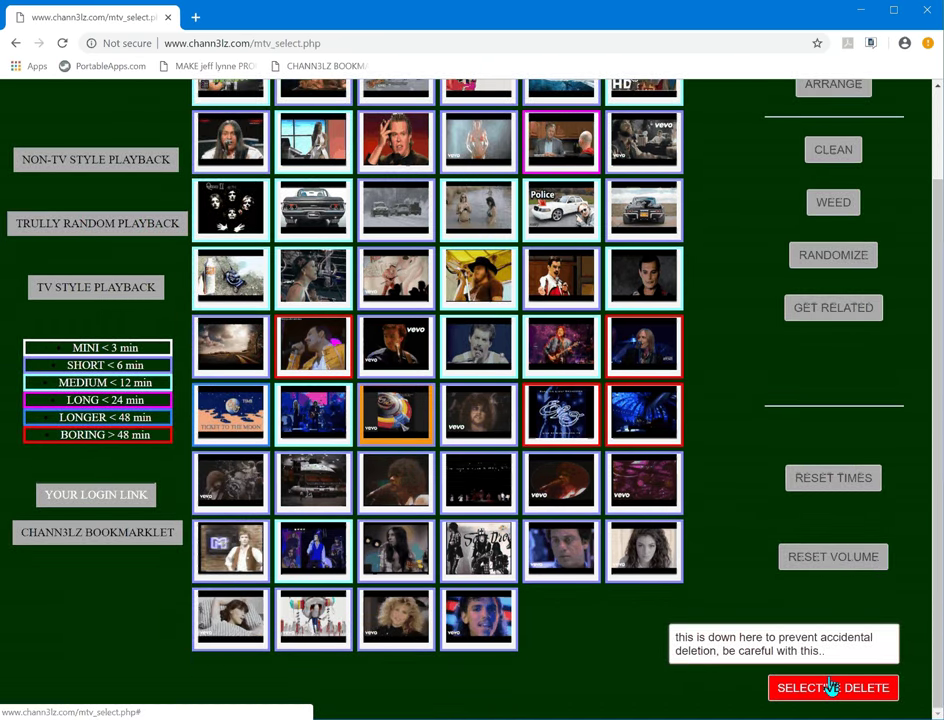
click(830, 686)
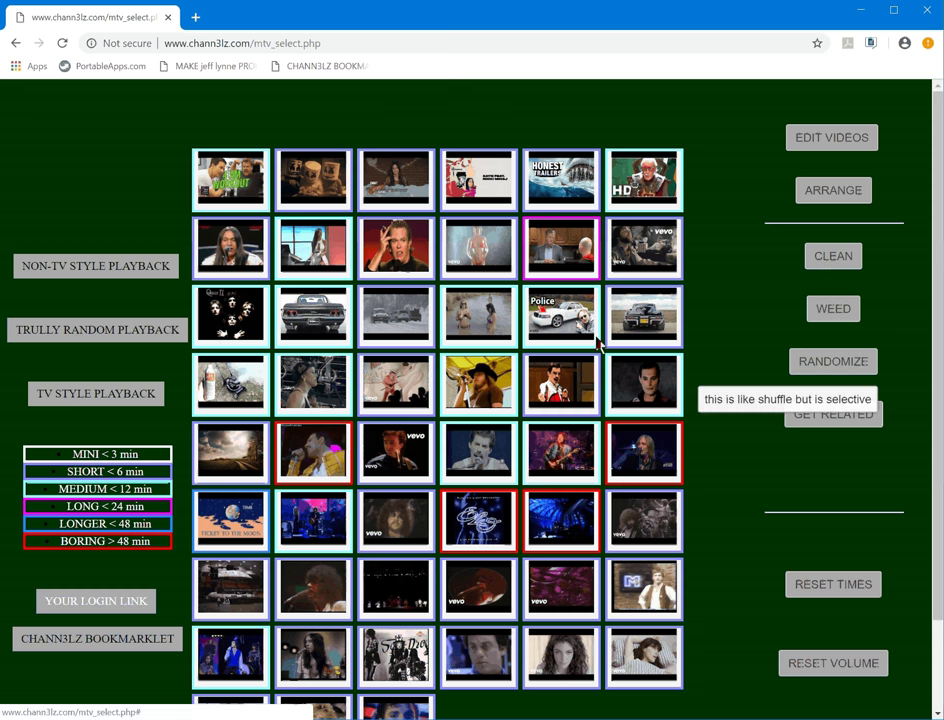
Marquee-select a rectangular block of grid videos and randomize their order
drag(640, 235, 303, 548)
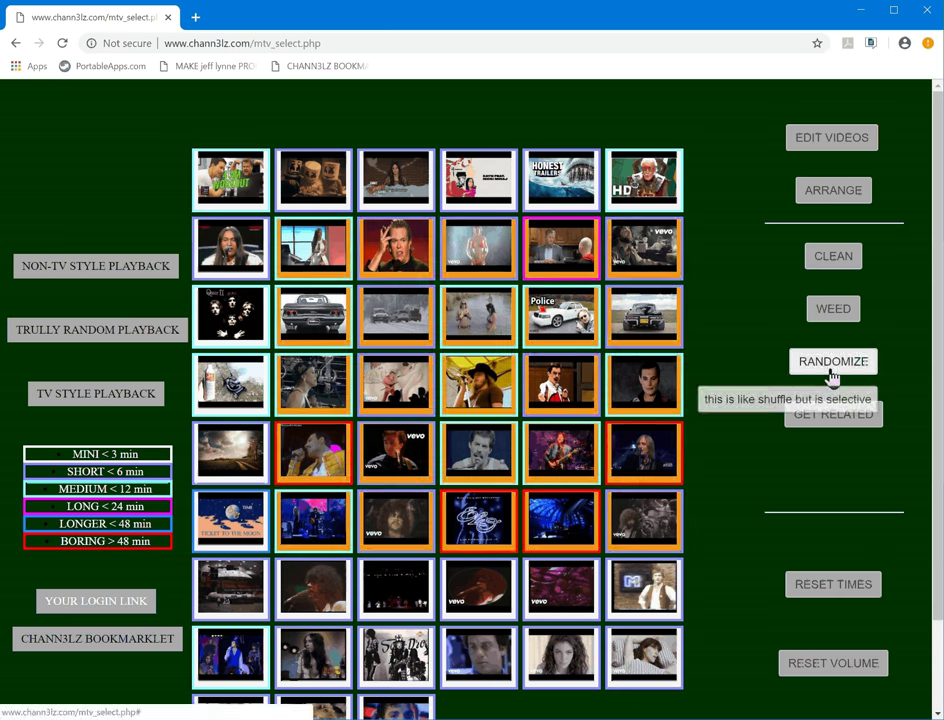
click(831, 362)
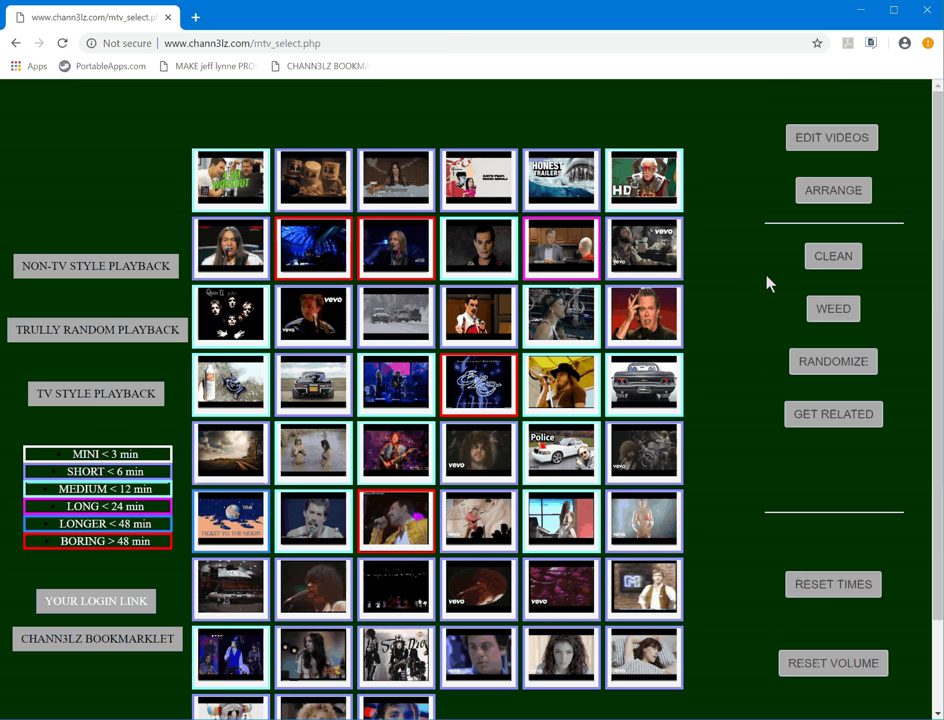
click(818, 204)
Shuffle the whole channel's video order three times, then go to the keyword Search page
scroll(848, 398, down, 3)
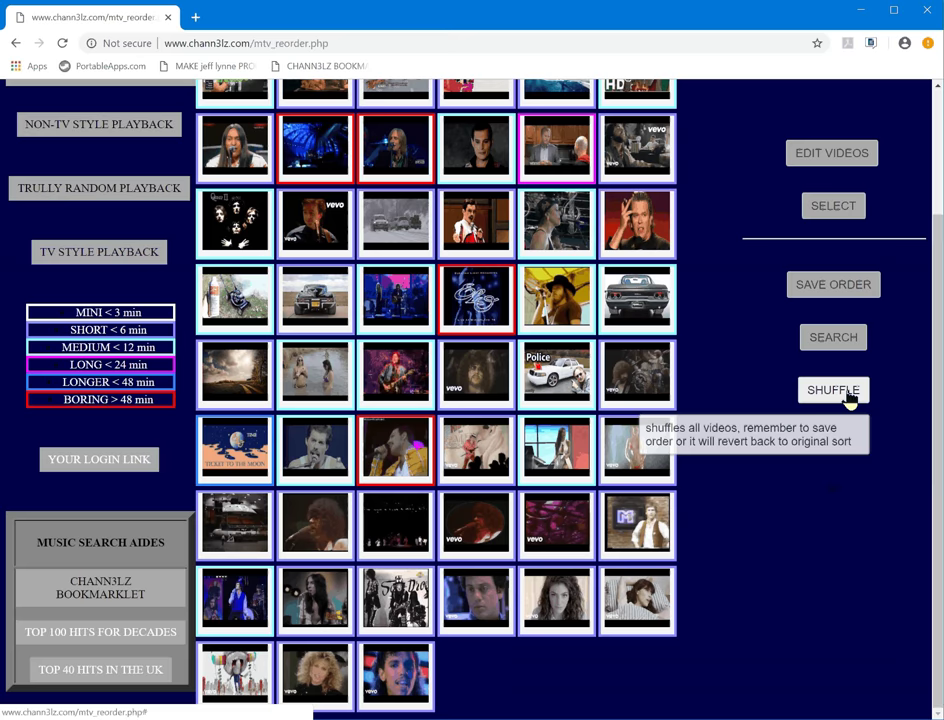
click(848, 398)
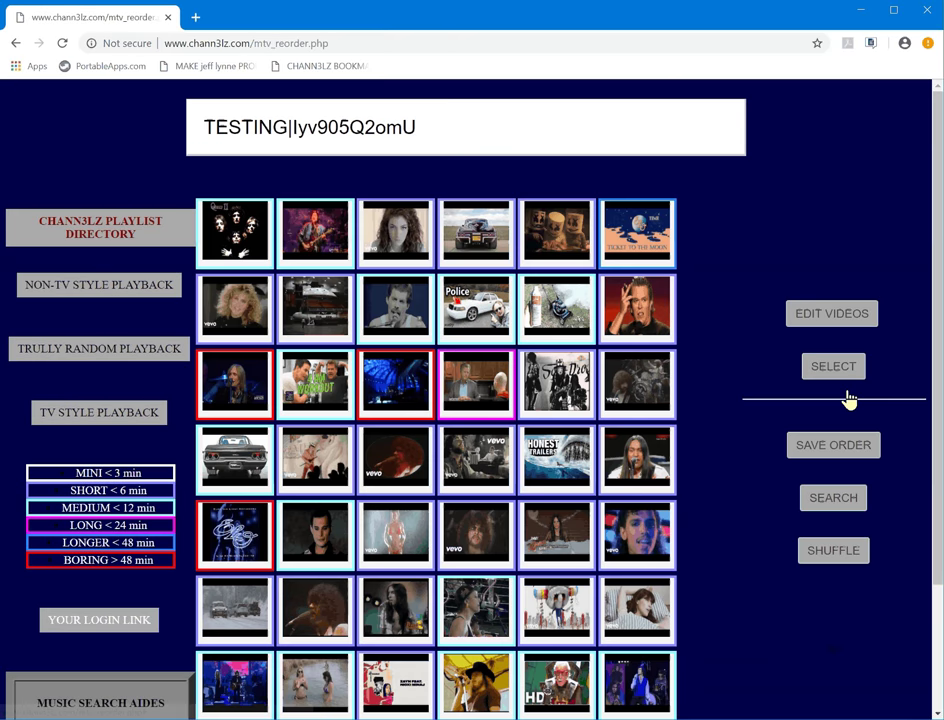
click(832, 551)
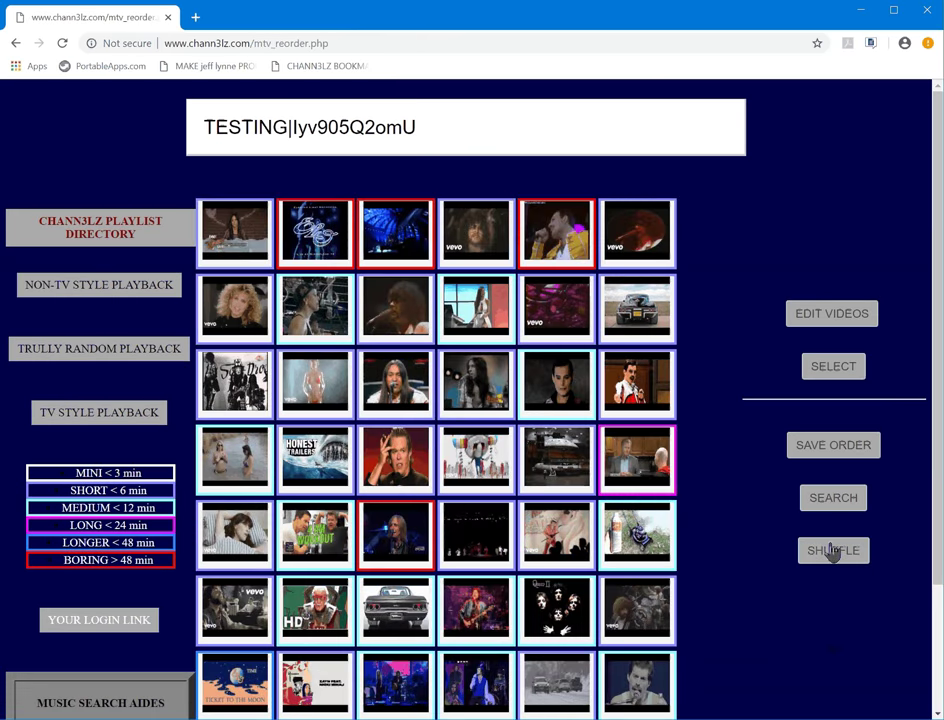
click(832, 551)
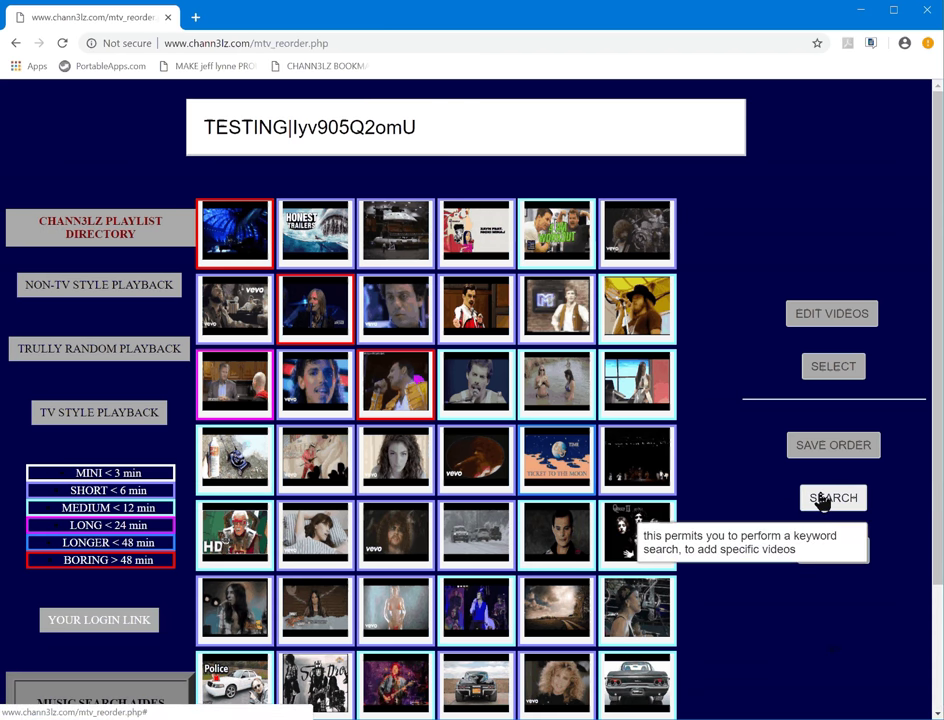
click(822, 499)
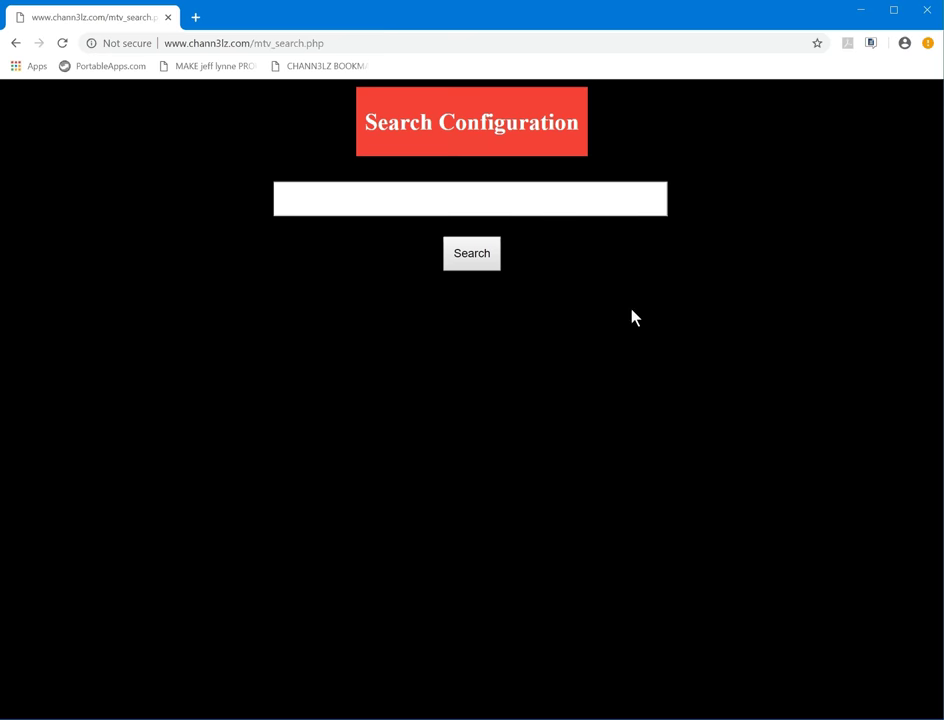
Set definition, duration, dimension and type to Any, 50 maximum results, ordered by View Count
click(462, 122)
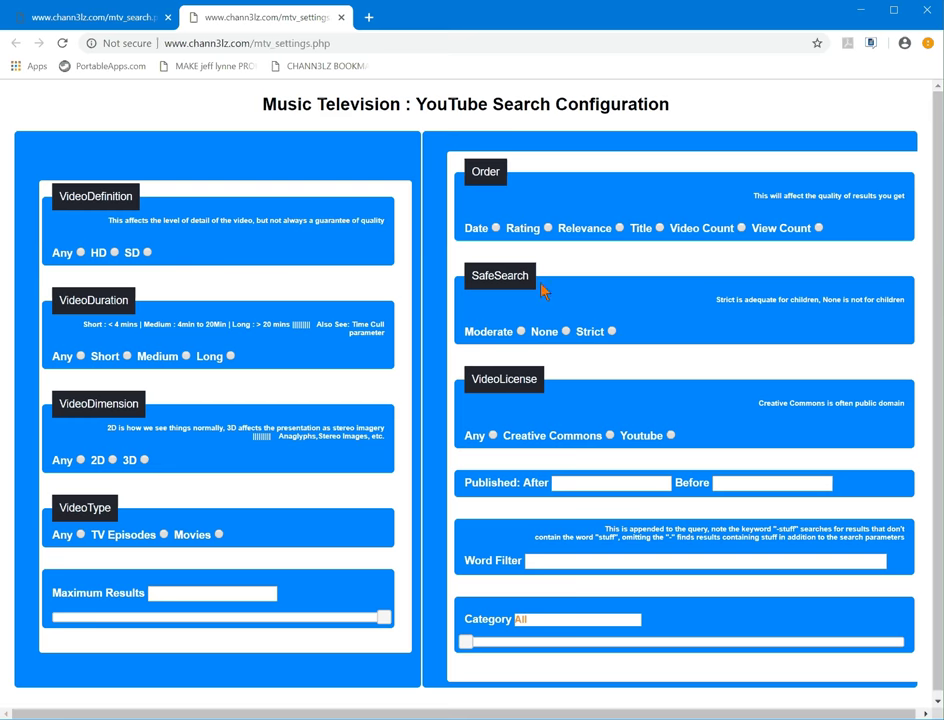
click(81, 253)
click(81, 356)
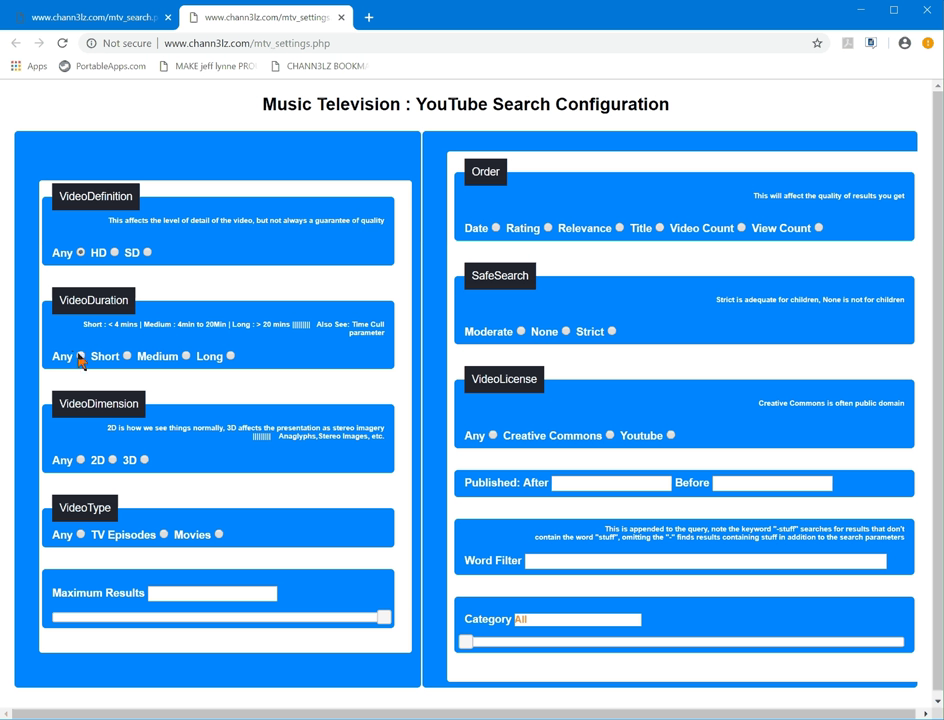
click(81, 460)
click(82, 461)
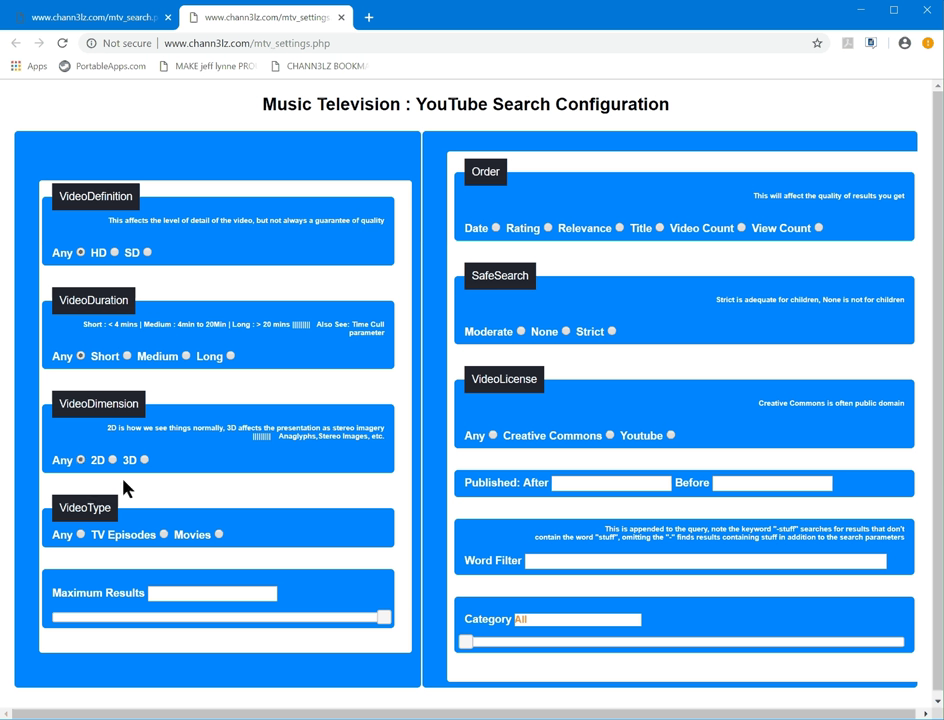
click(83, 536)
drag(386, 617, 560, 668)
click(819, 229)
Set VideoLicense to Any, leave Published After blank, and enter '-parody -funny 80s' as Word Filter
click(490, 436)
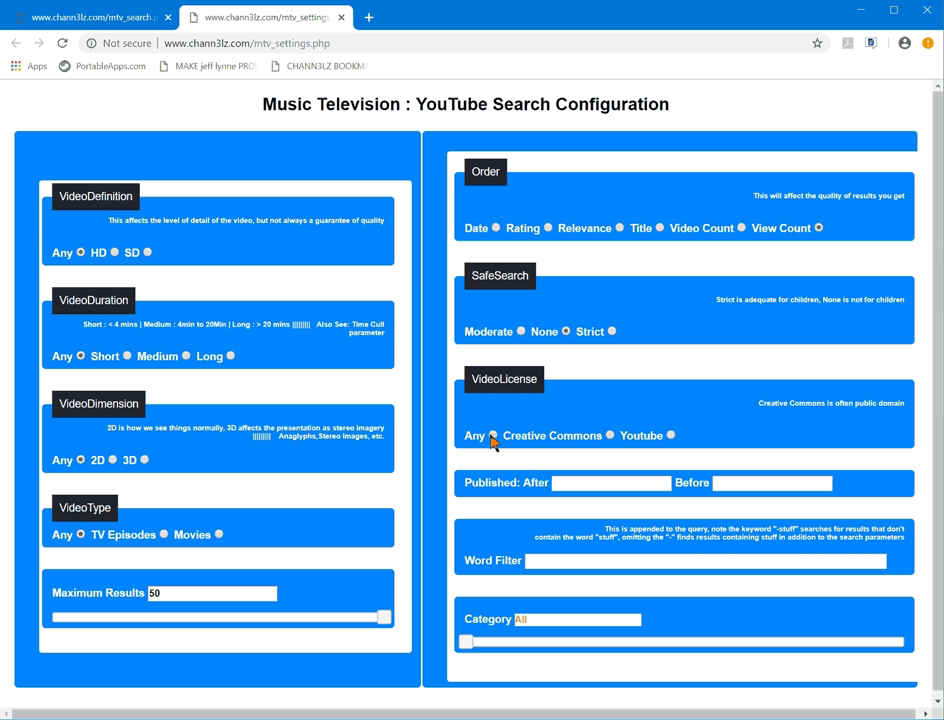
click(632, 484)
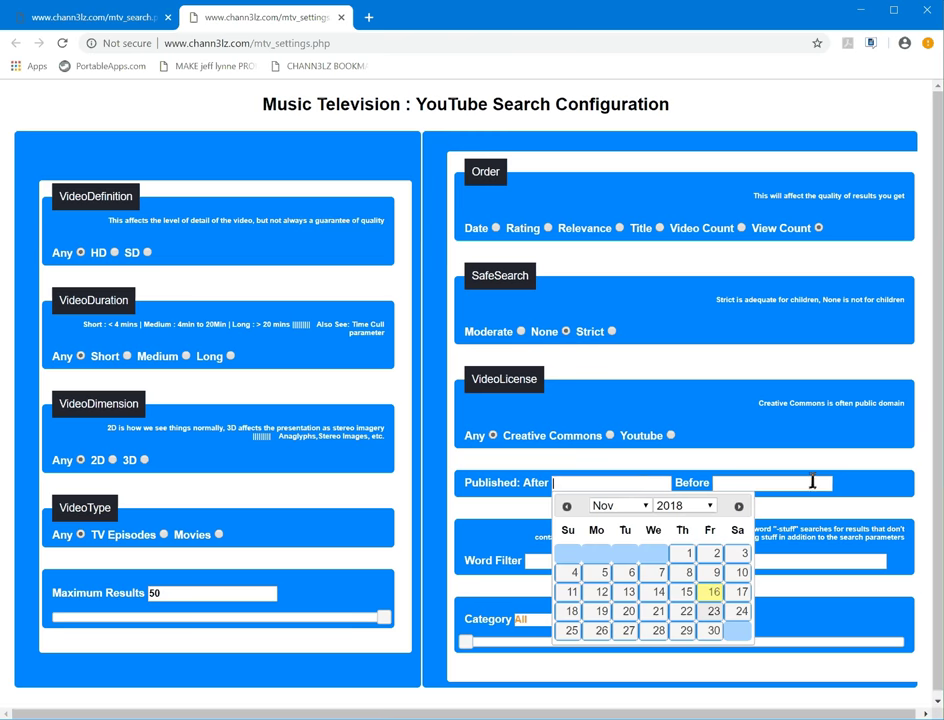
click(855, 483)
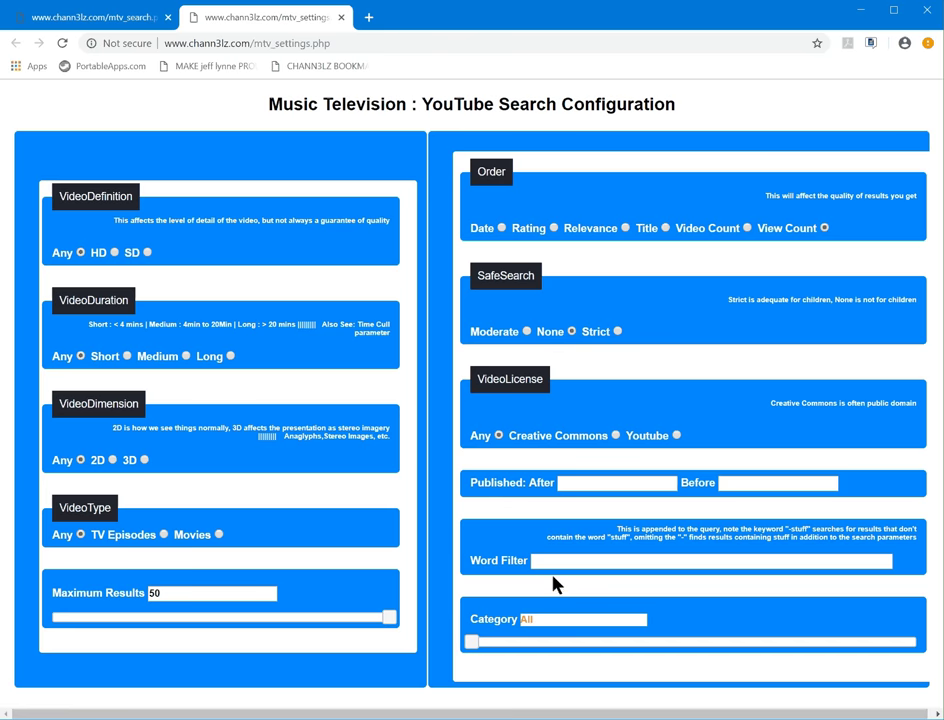
click(600, 483)
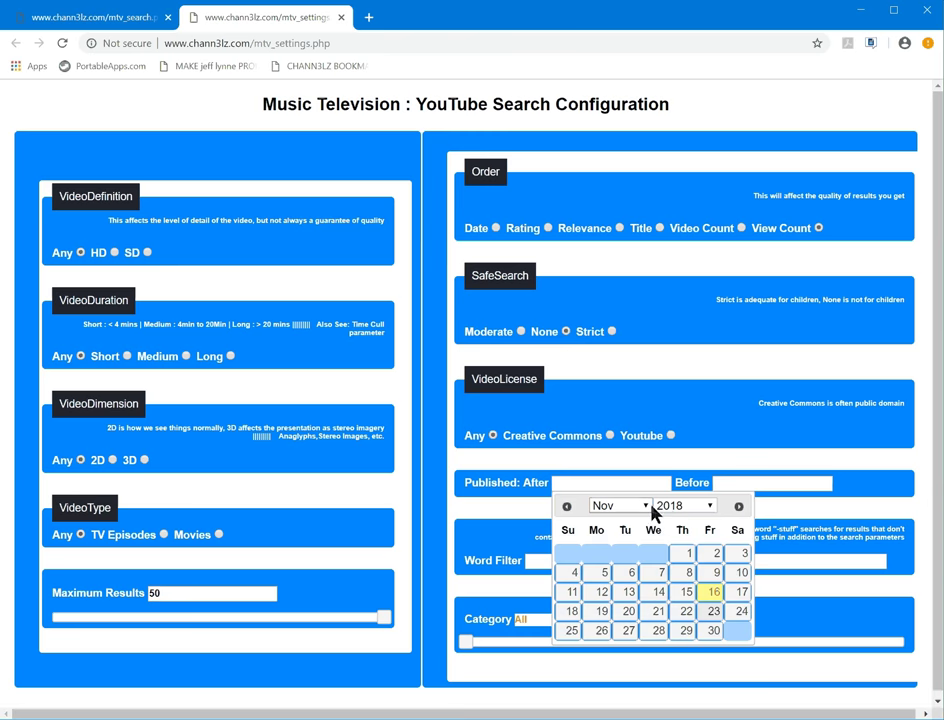
click(855, 495)
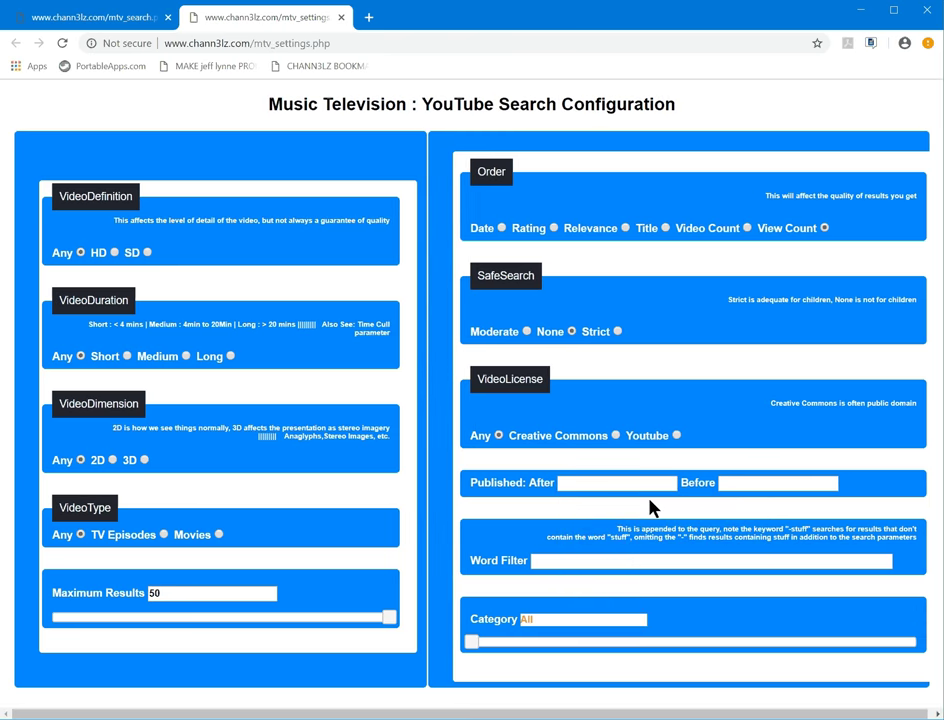
click(565, 562)
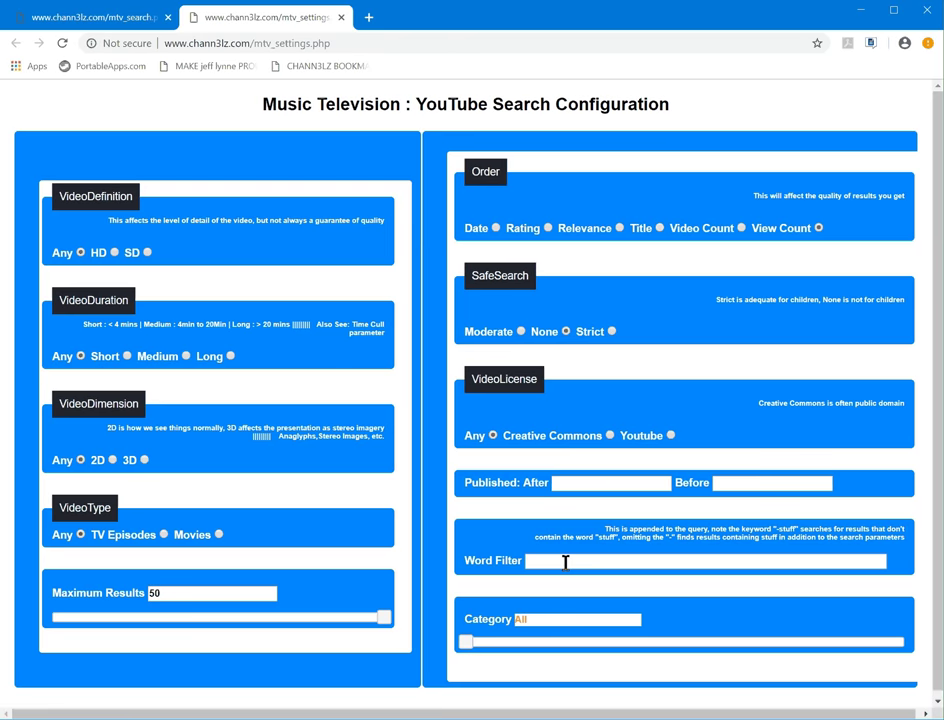
text(-parody -funny 80s)
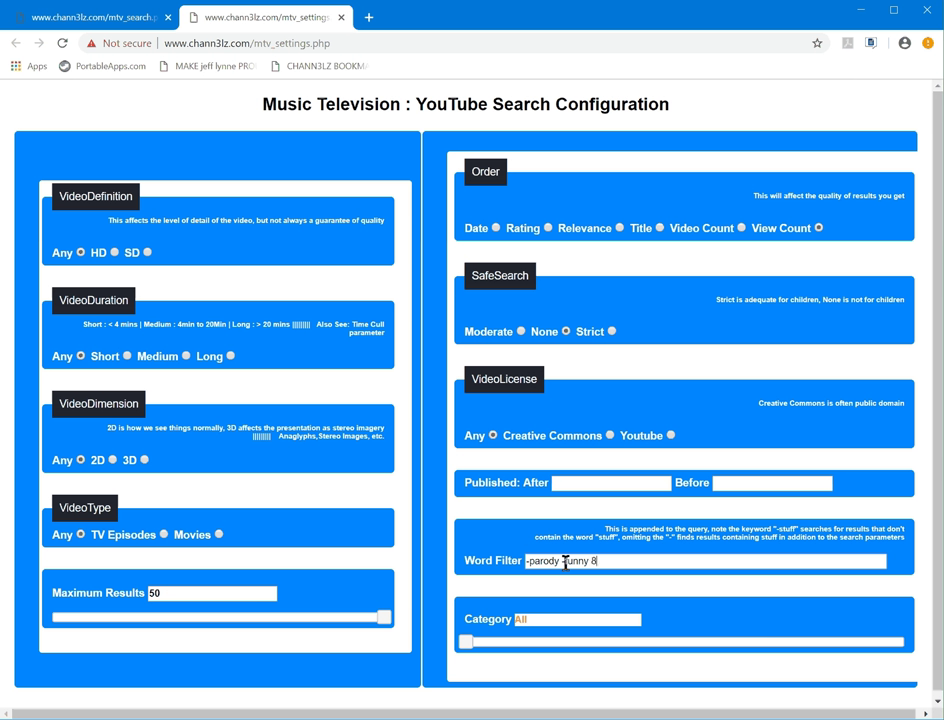
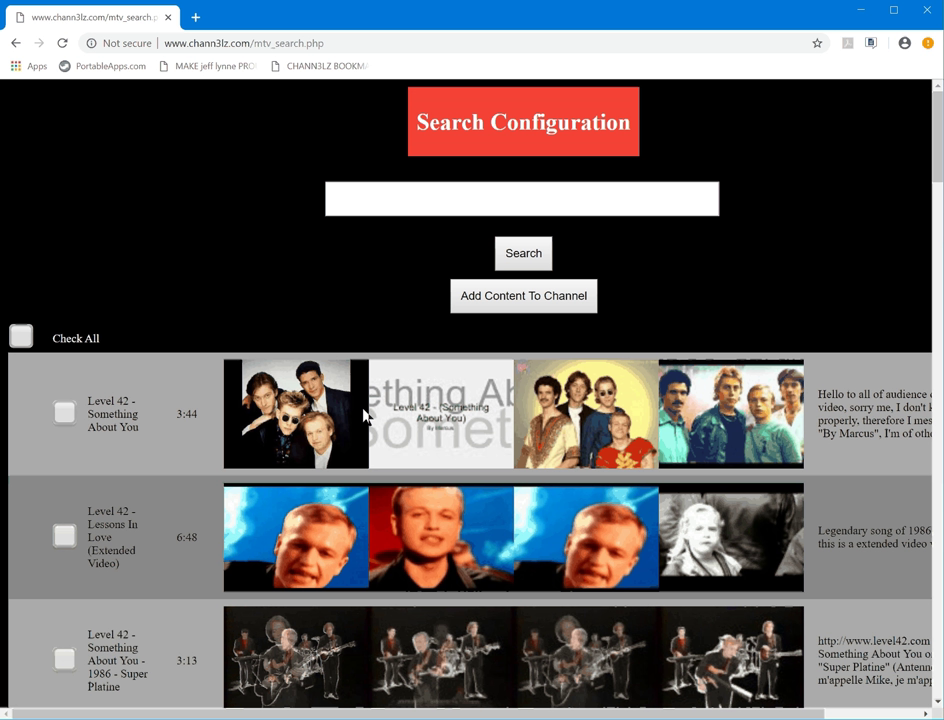
Tick Lessons In Love (Extended Video) and Something About You, reviewing the rest of the Level 42 results
click(64, 536)
scroll(93, 612, down, 3)
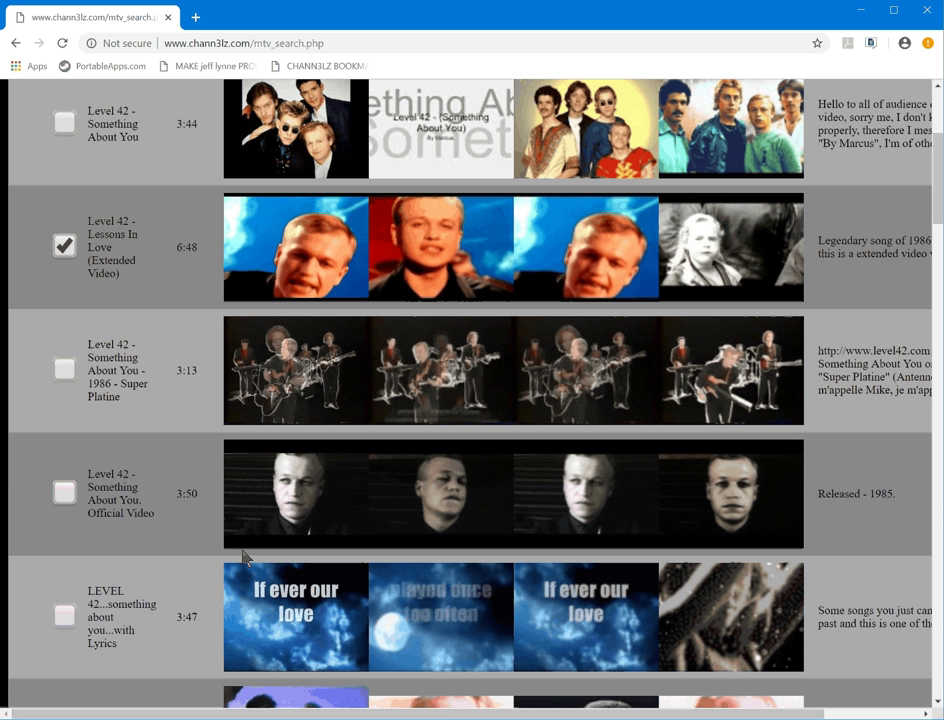
scroll(243, 557, down, 3)
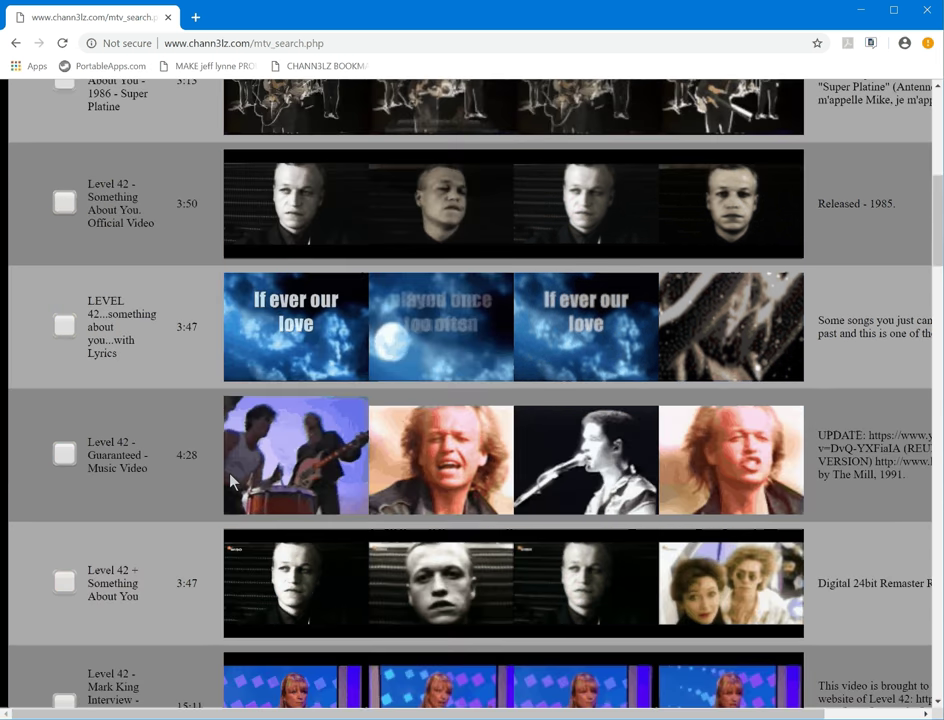
scroll(160, 430, down, 4)
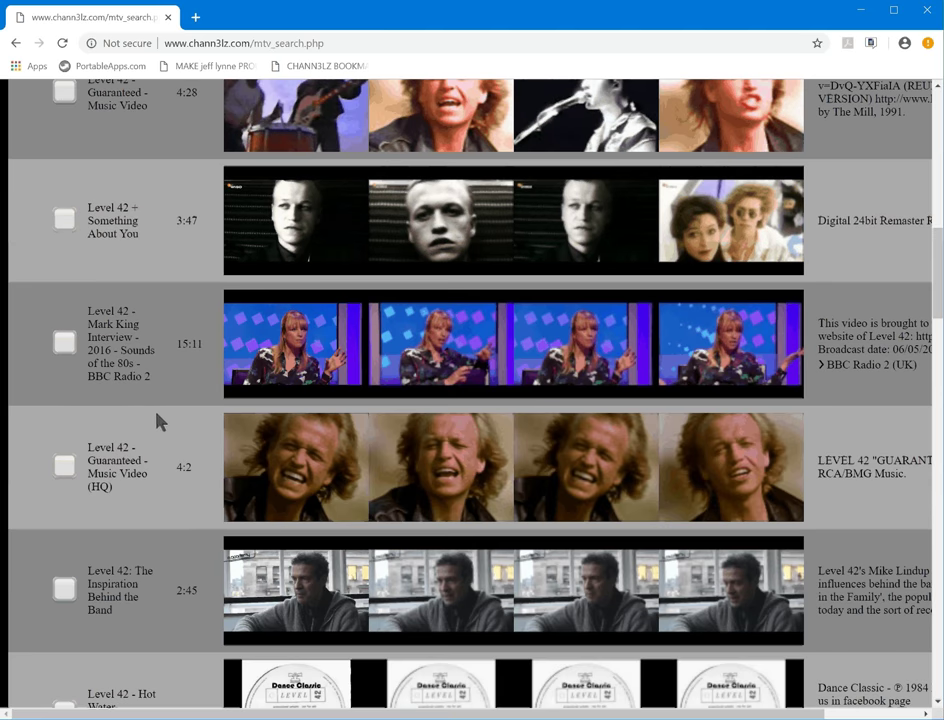
scroll(158, 422, down, 2)
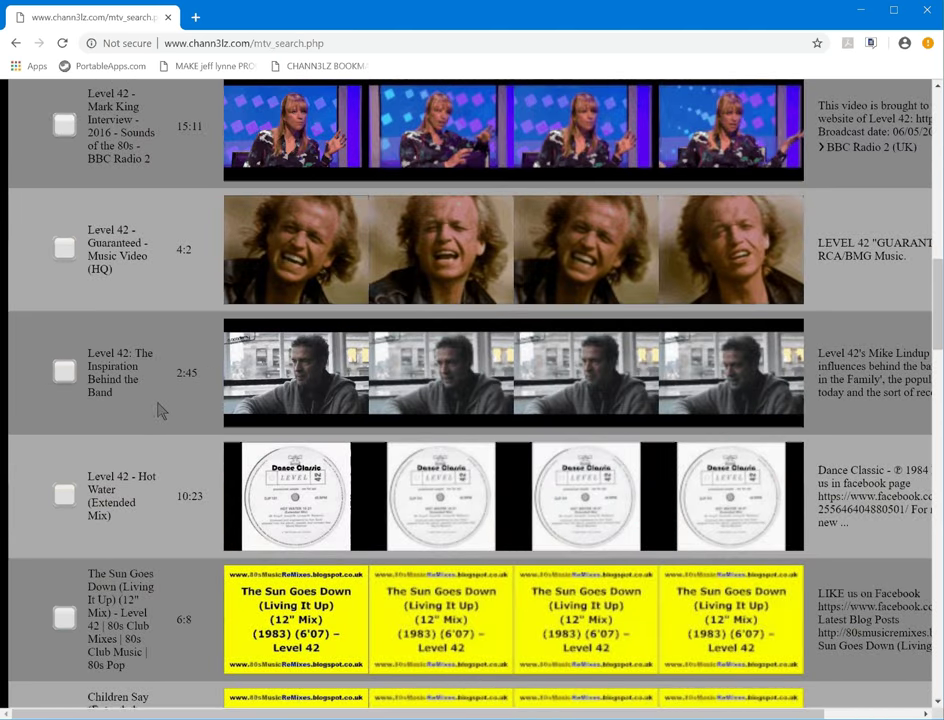
scroll(160, 410, down, 2)
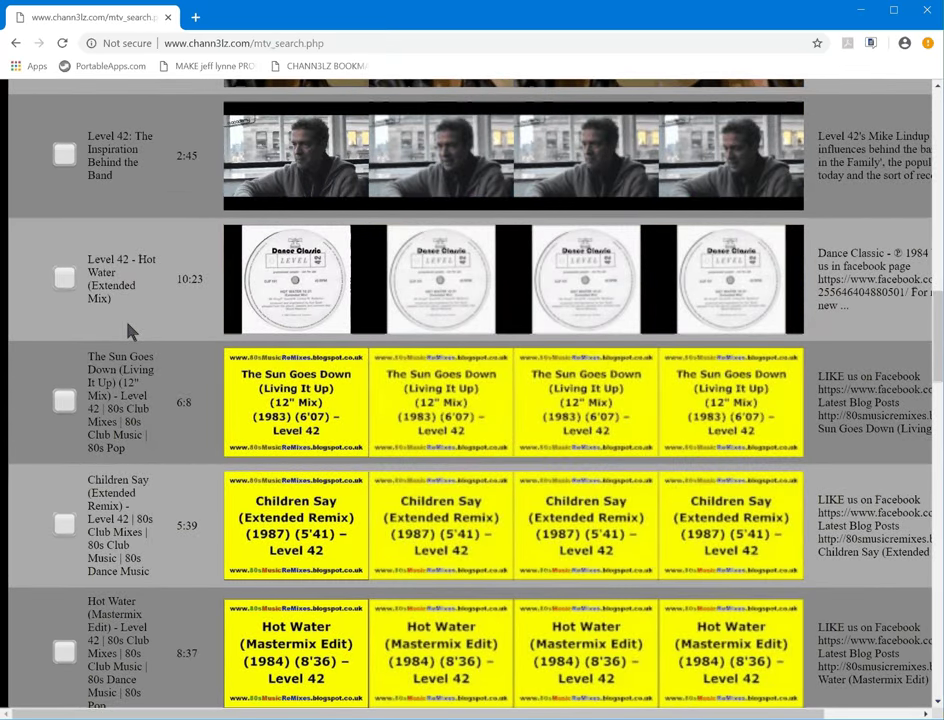
scroll(130, 331, down, 6)
scroll(130, 331, down, 6)
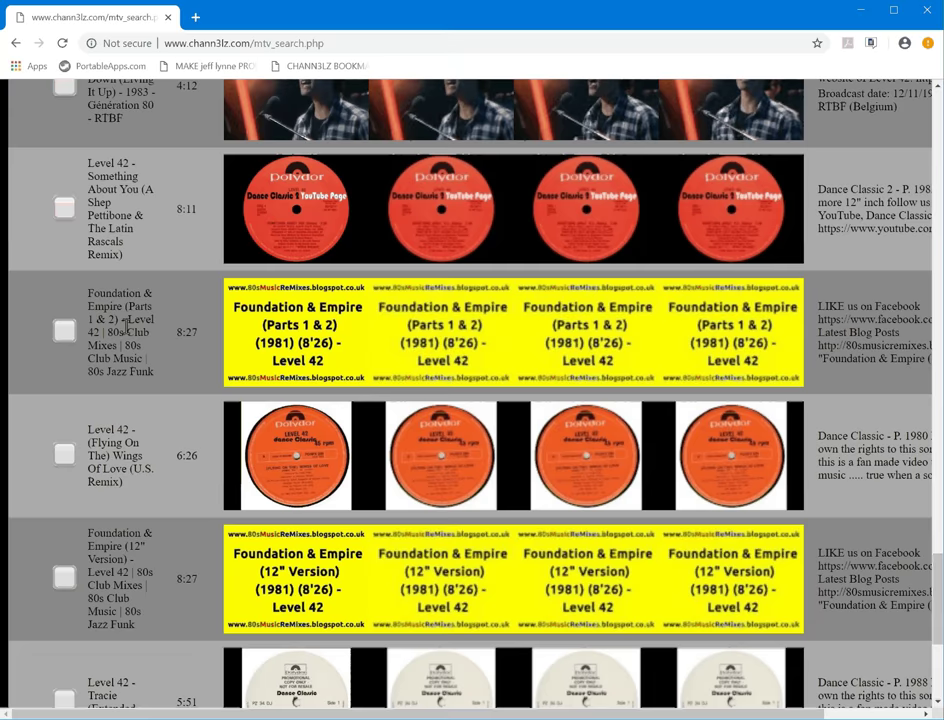
scroll(126, 321, down, 2)
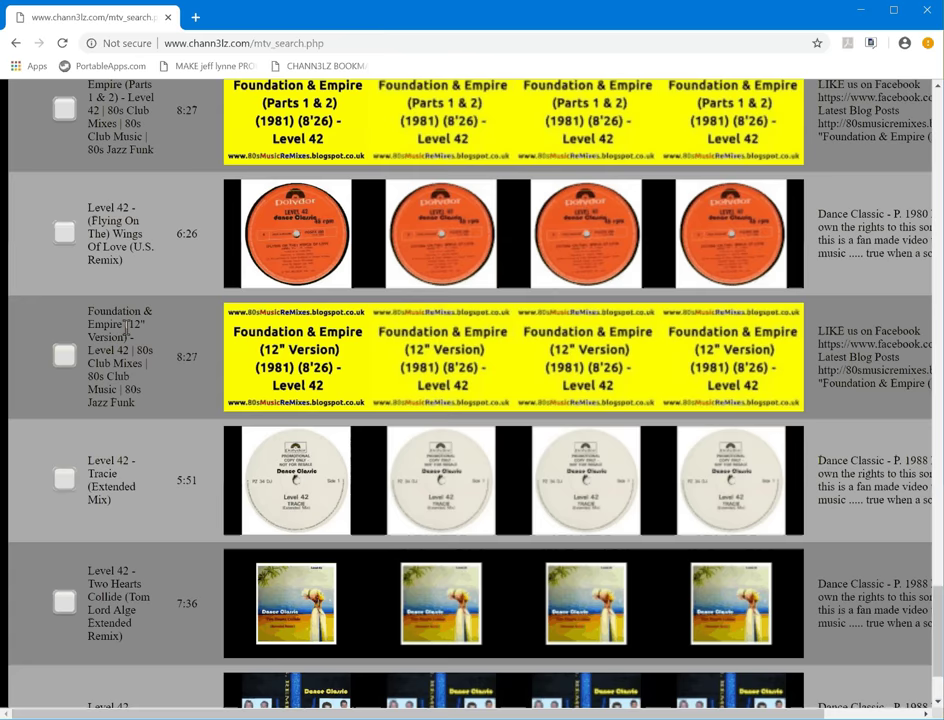
scroll(126, 330, down, 2)
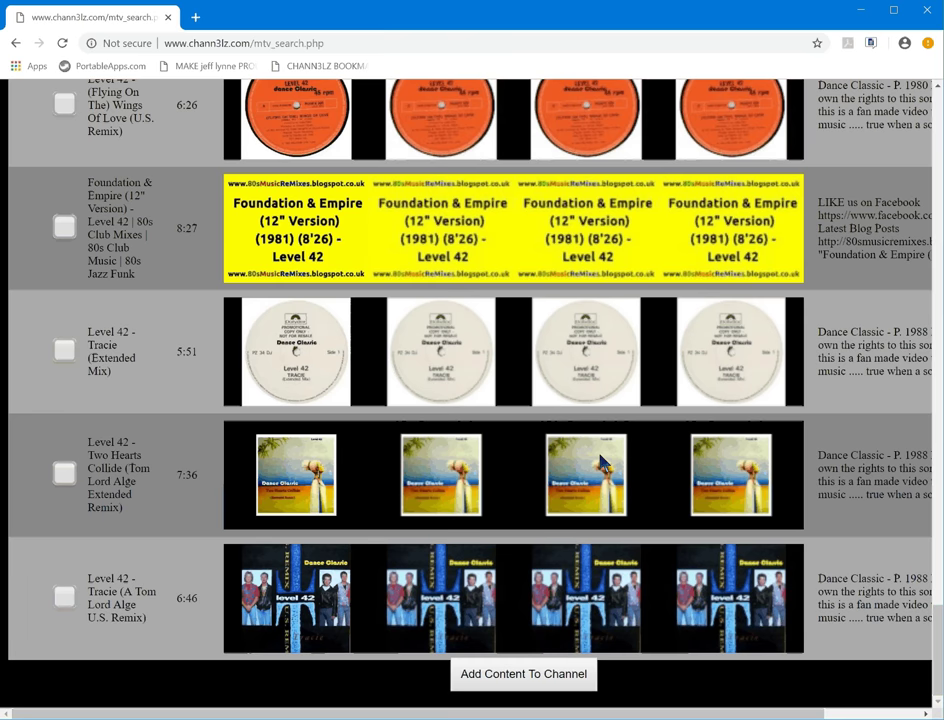
scroll(600, 460, up, 8)
scroll(598, 462, up, 1)
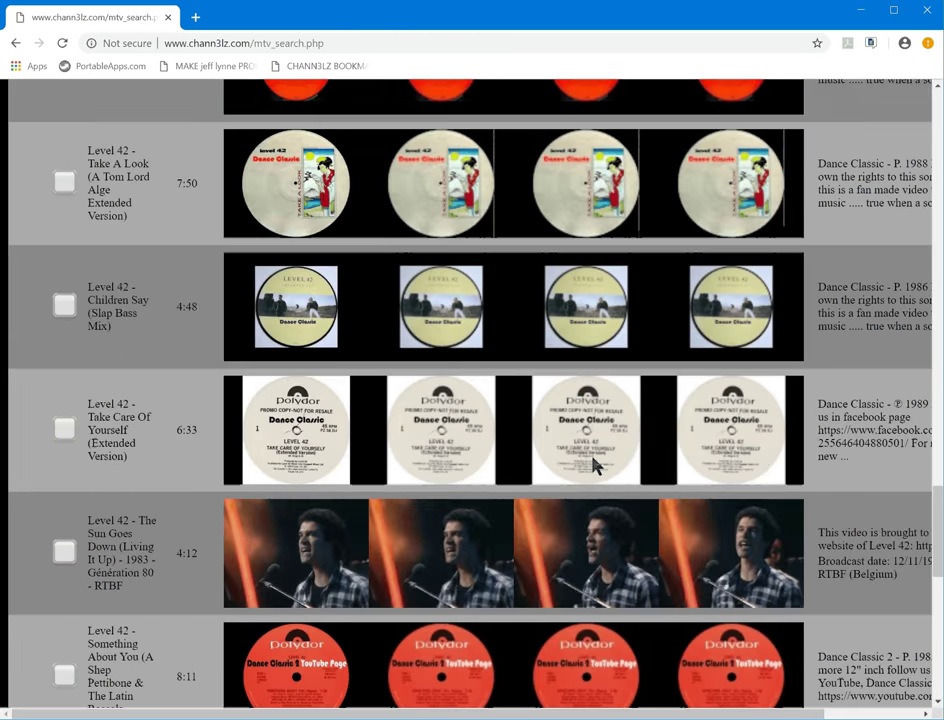
scroll(594, 465, down, 9)
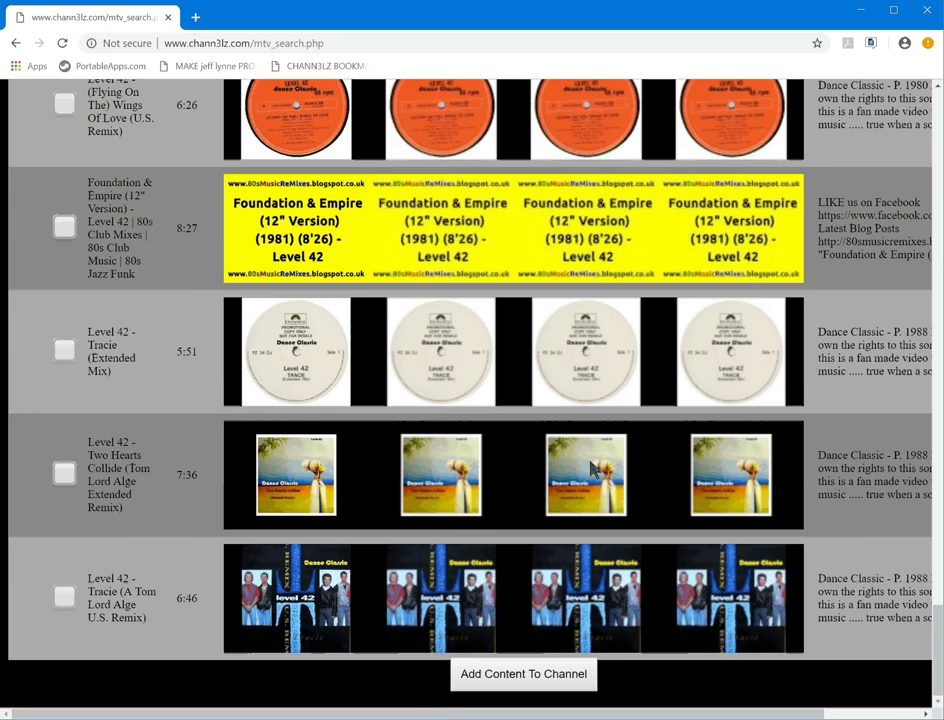
scroll(537, 686, up, 1)
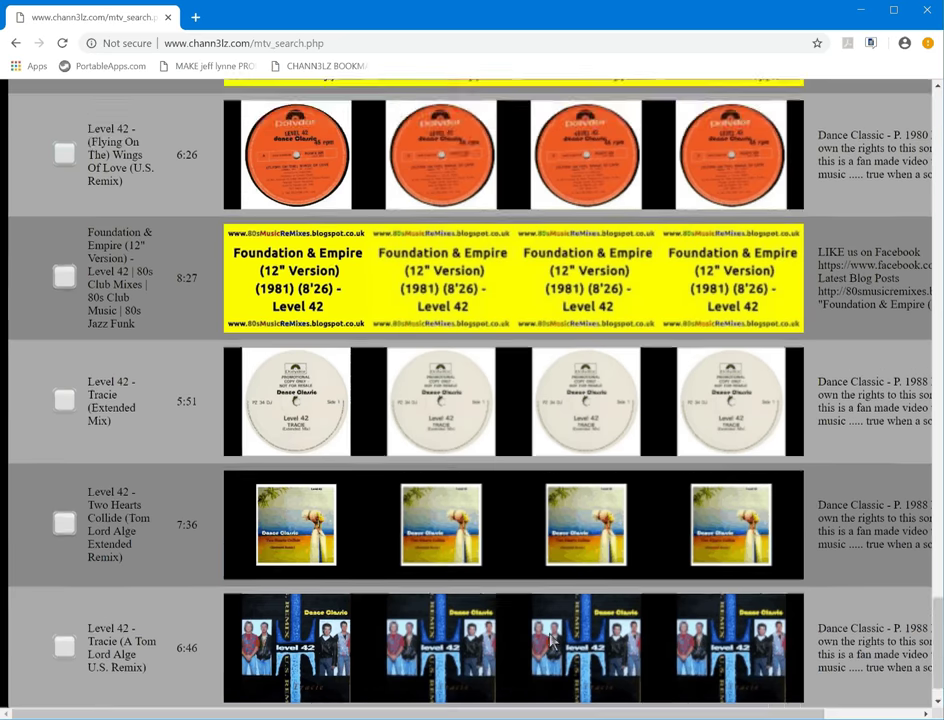
scroll(551, 640, up, 12)
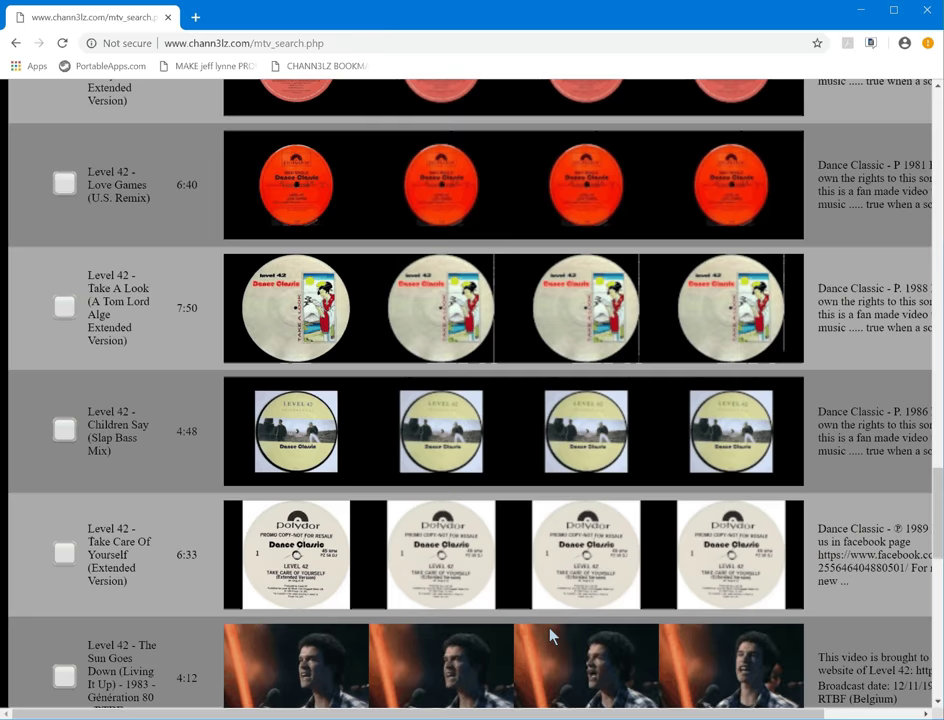
scroll(551, 635, up, 15)
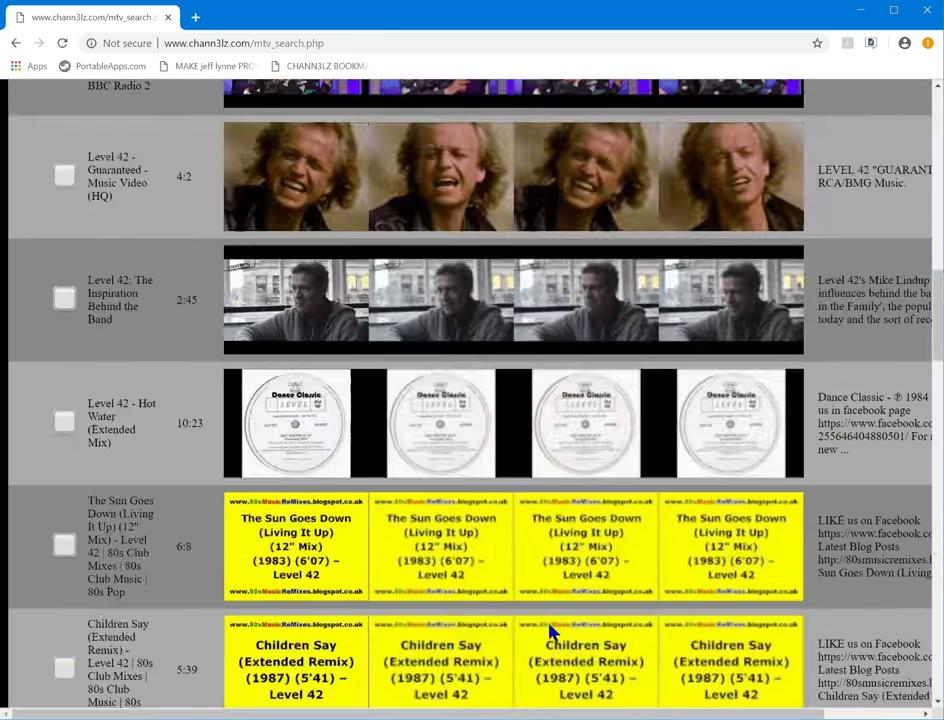
scroll(551, 630, up, 10)
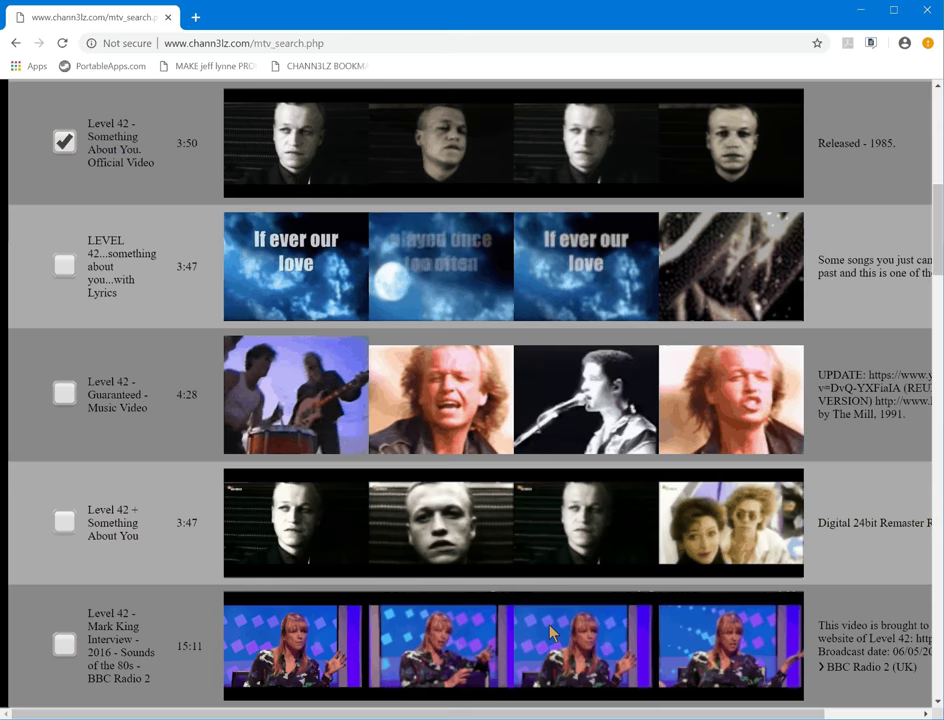
scroll(550, 632, down, 10)
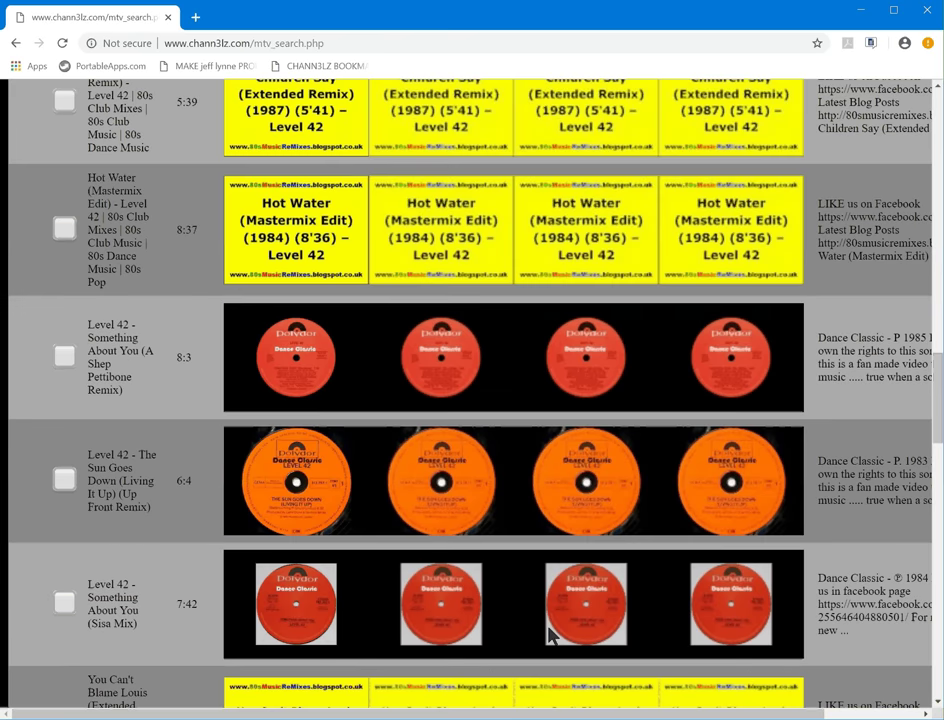
scroll(549, 634, down, 10)
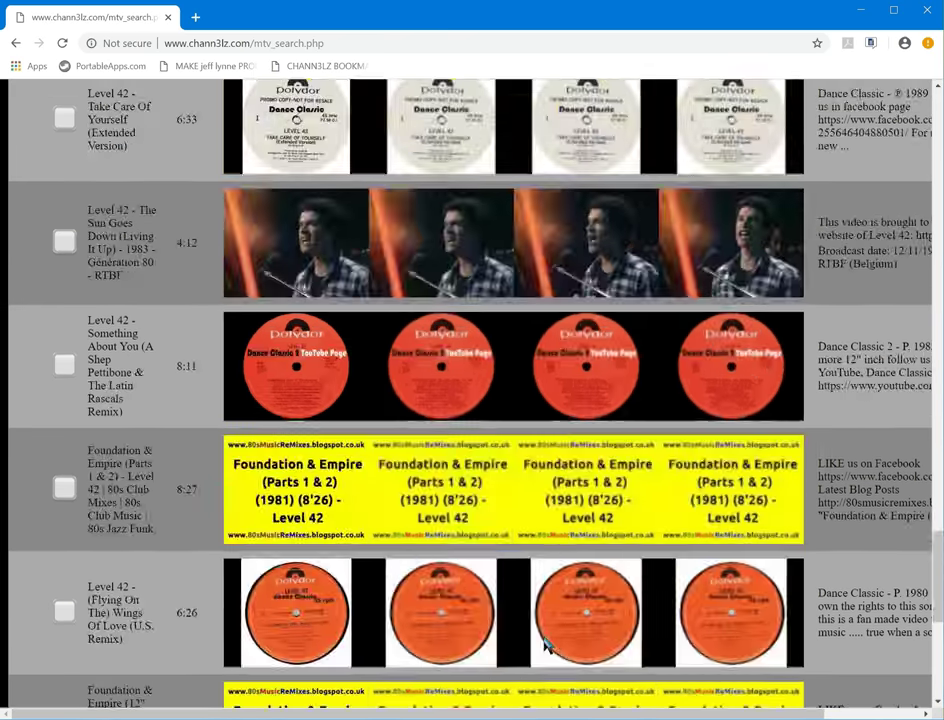
scroll(544, 645, down, 5)
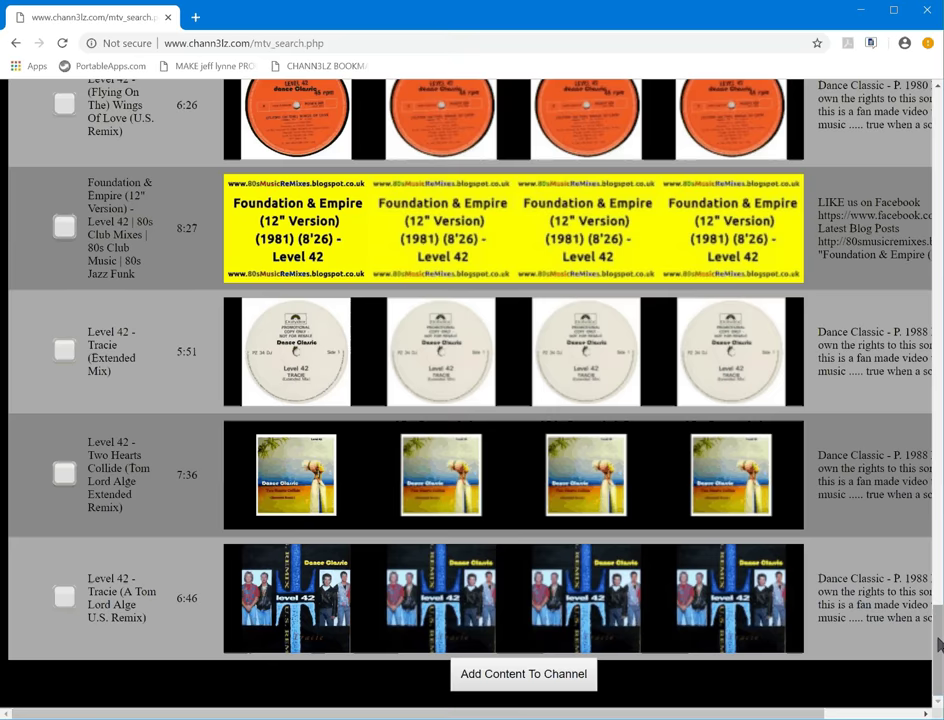
drag(938, 645, 763, 655)
Add the ticked Level 42 videos to the channel, then search Google for 'youtube'
click(556, 677)
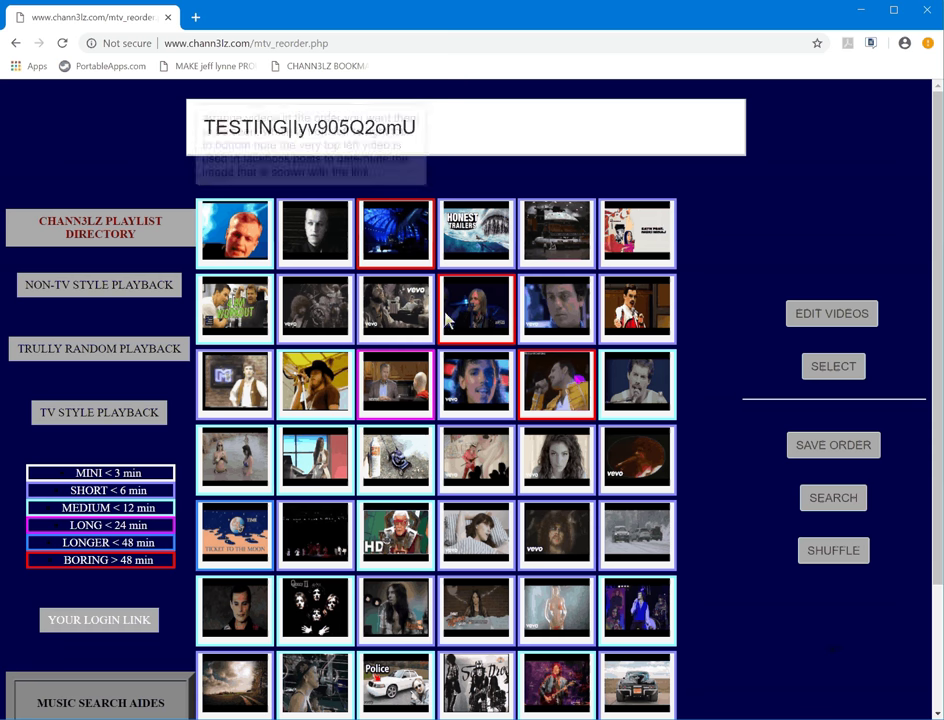
click(274, 44)
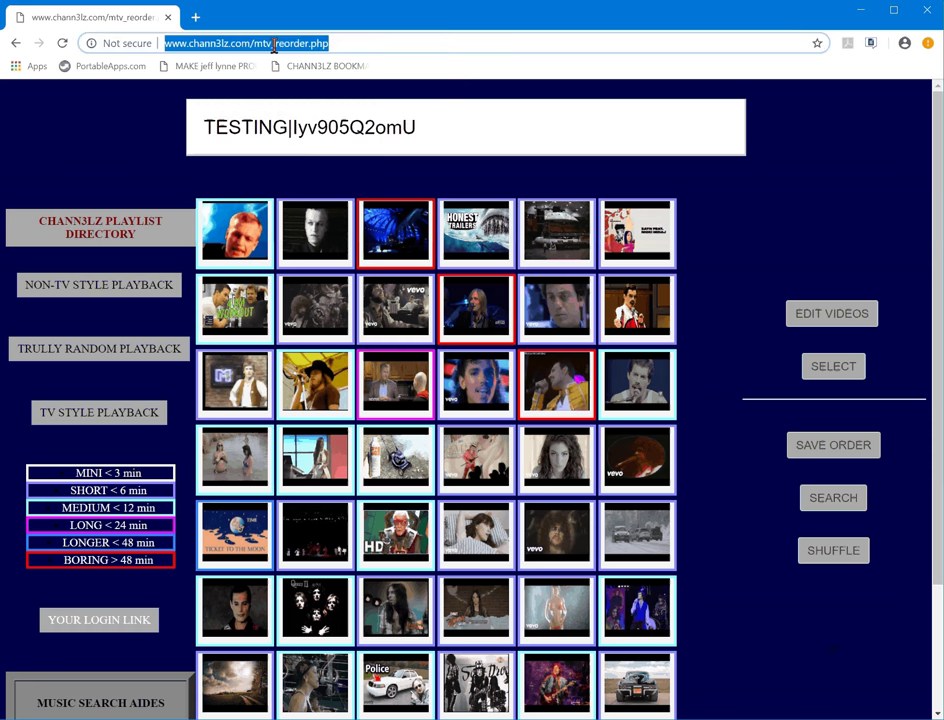
text(y)
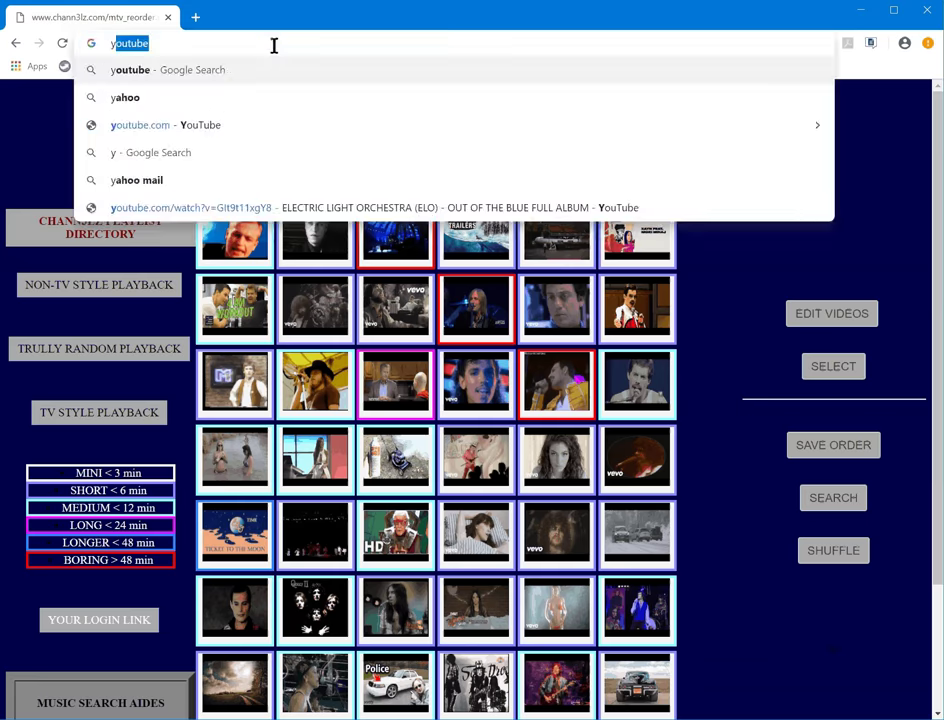
text(outube)
key(Return)
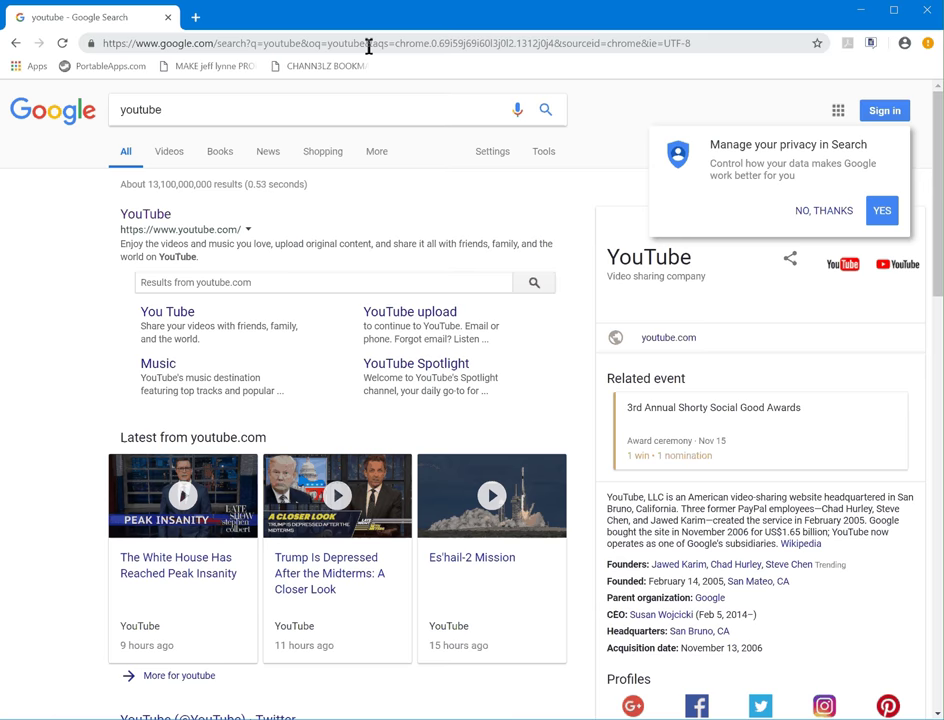
Go to YouTube and search for 'level 42', then refine it to 'level 42 playlist'
click(152, 242)
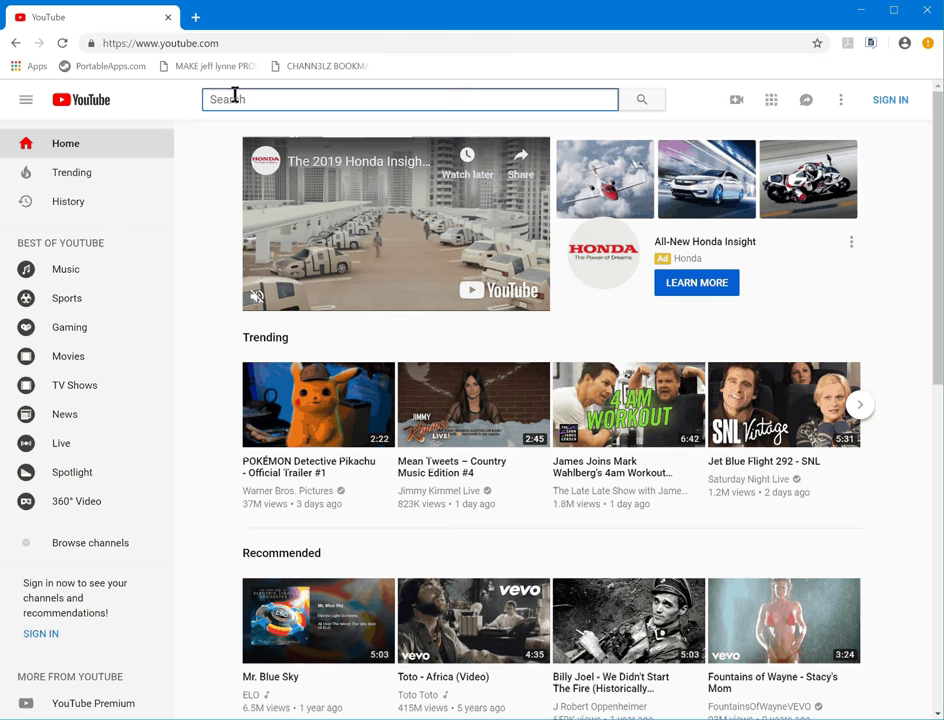
text(lev)
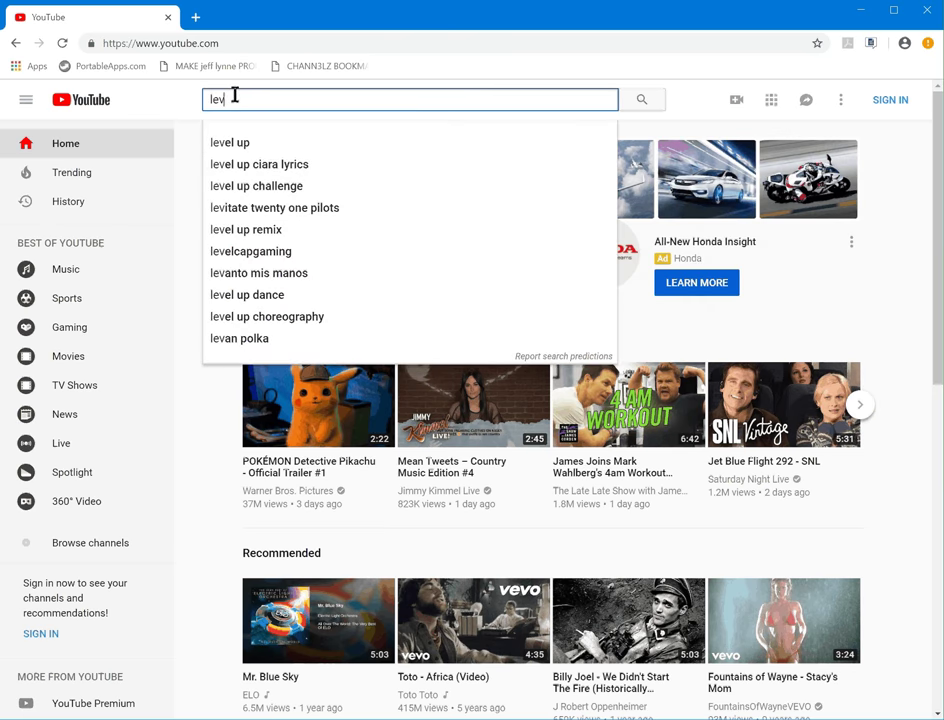
text(el 42)
key(Return)
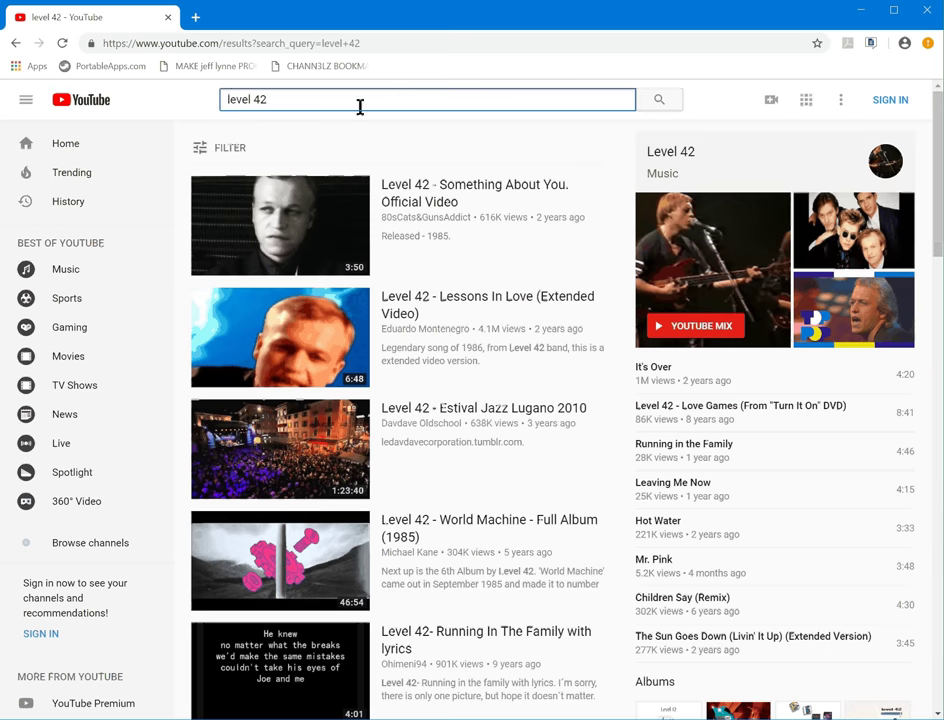
click(354, 107)
text(pla)
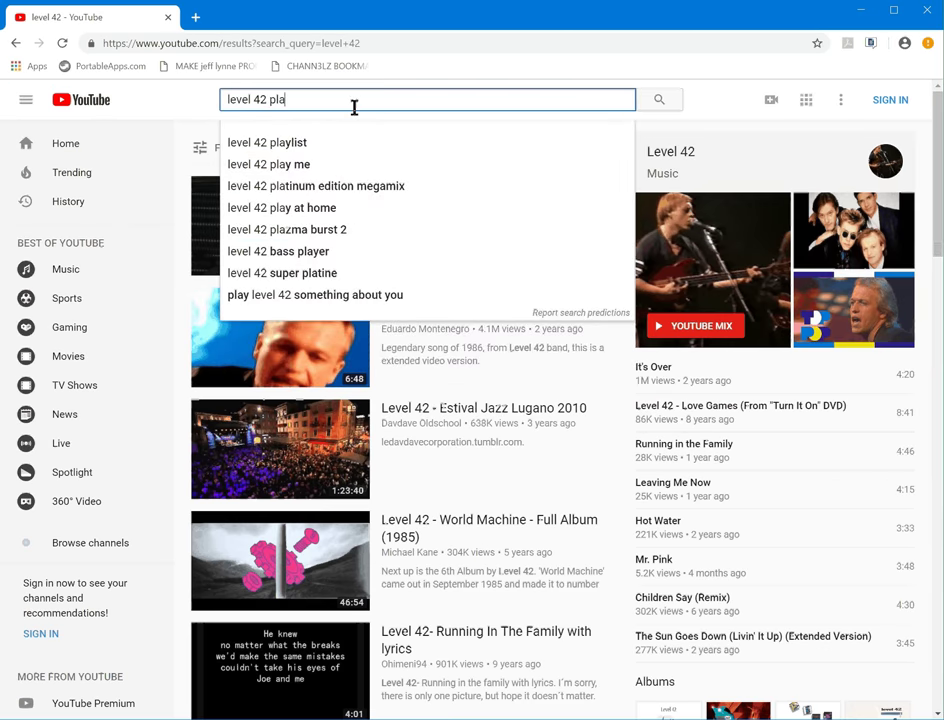
text(ylist)
key(Return)
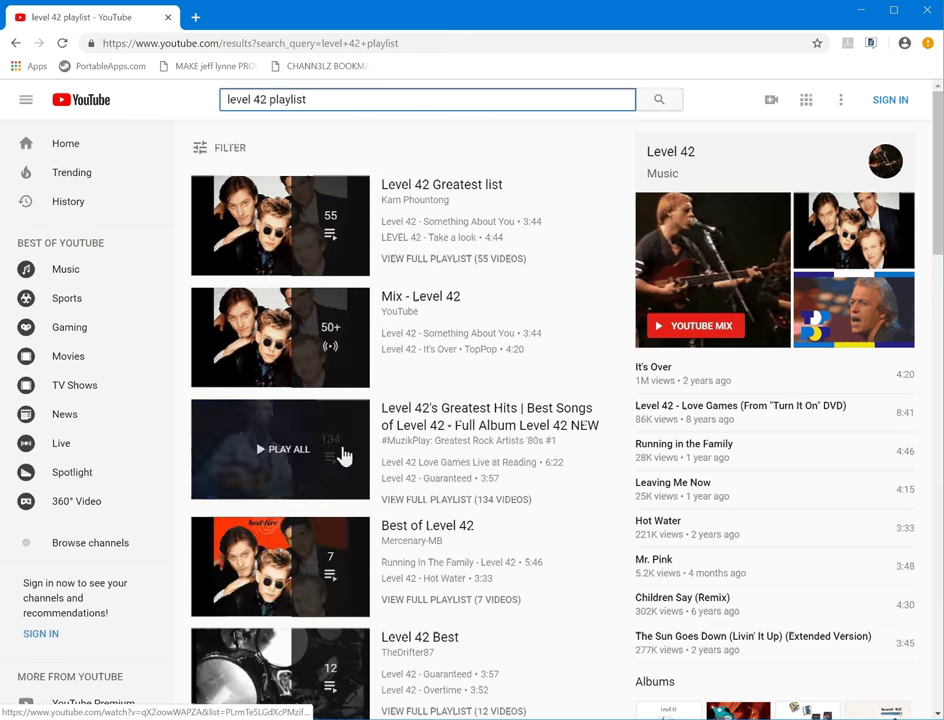
click(343, 456)
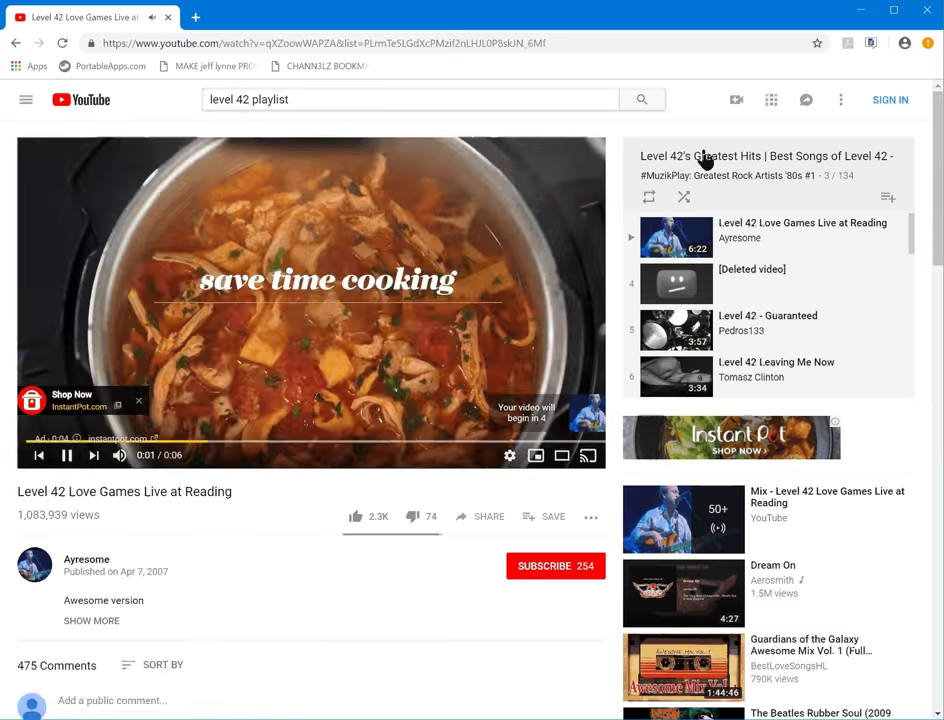
click(705, 157)
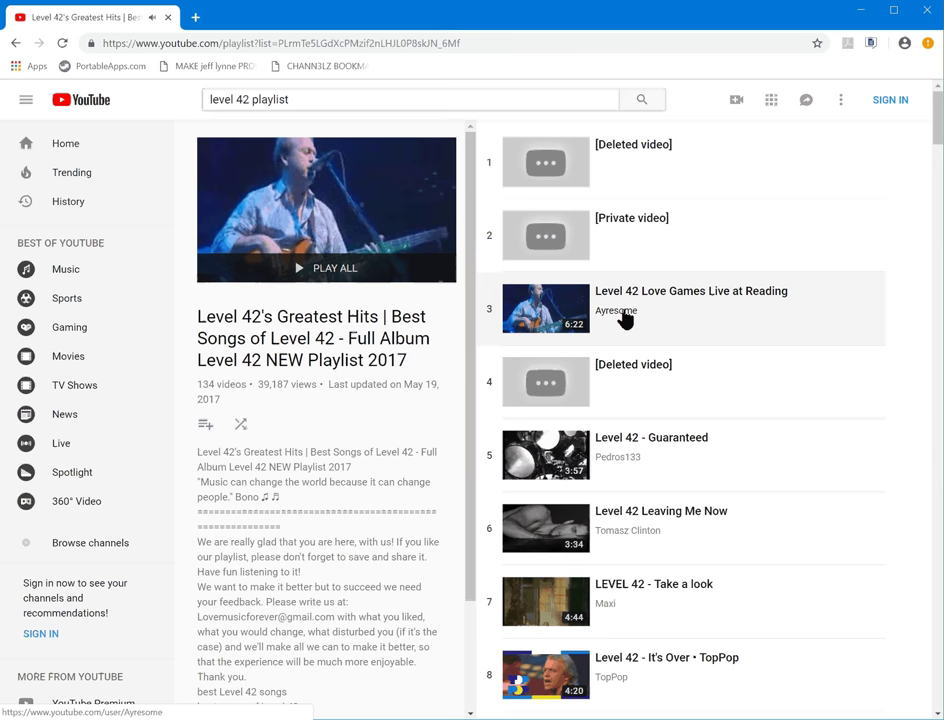
scroll(646, 289, down, 3)
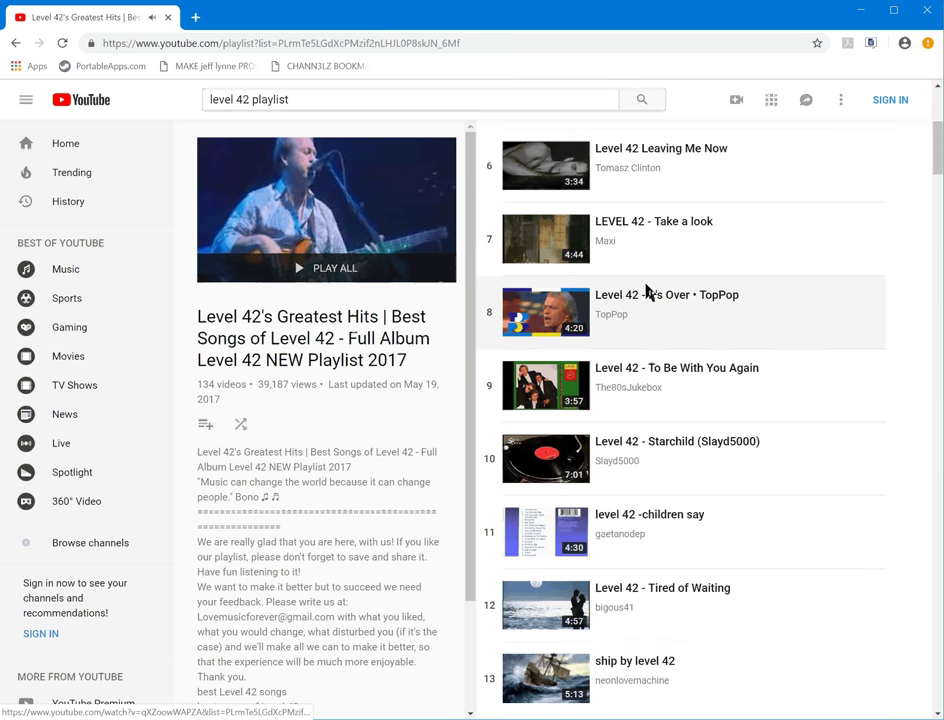
scroll(646, 291, down, 3)
scroll(646, 290, down, 10)
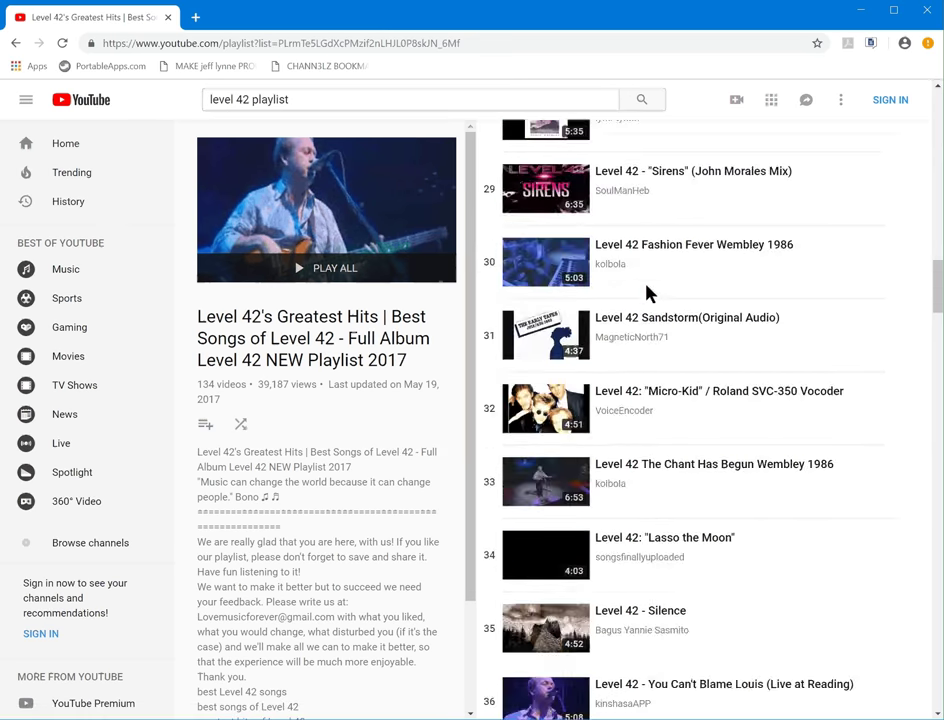
scroll(646, 292, down, 8)
scroll(648, 296, down, 7)
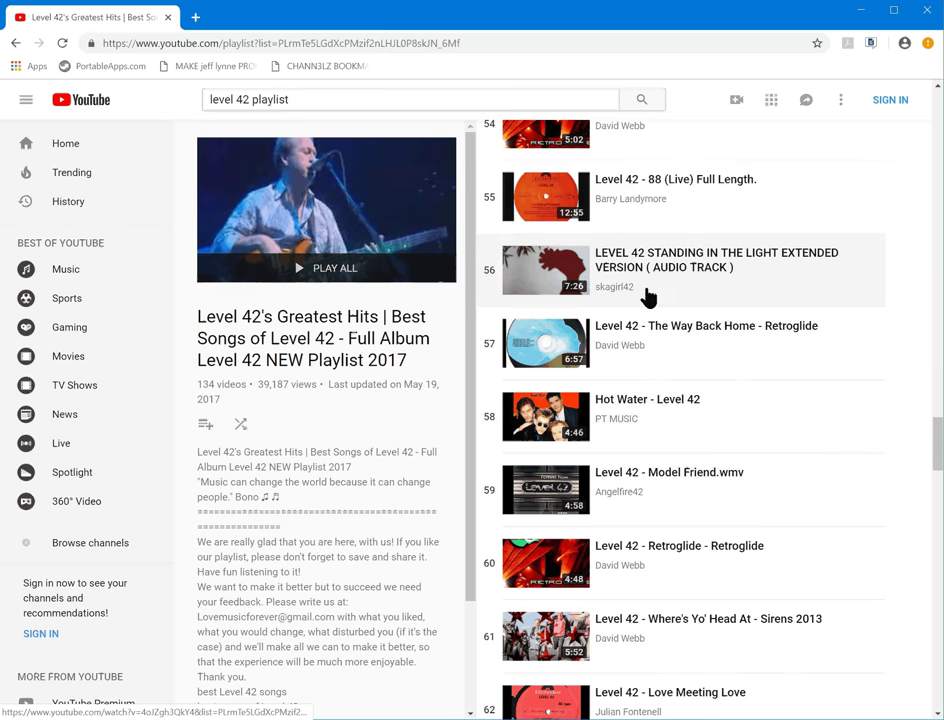
scroll(648, 296, down, 8)
scroll(648, 298, down, 8)
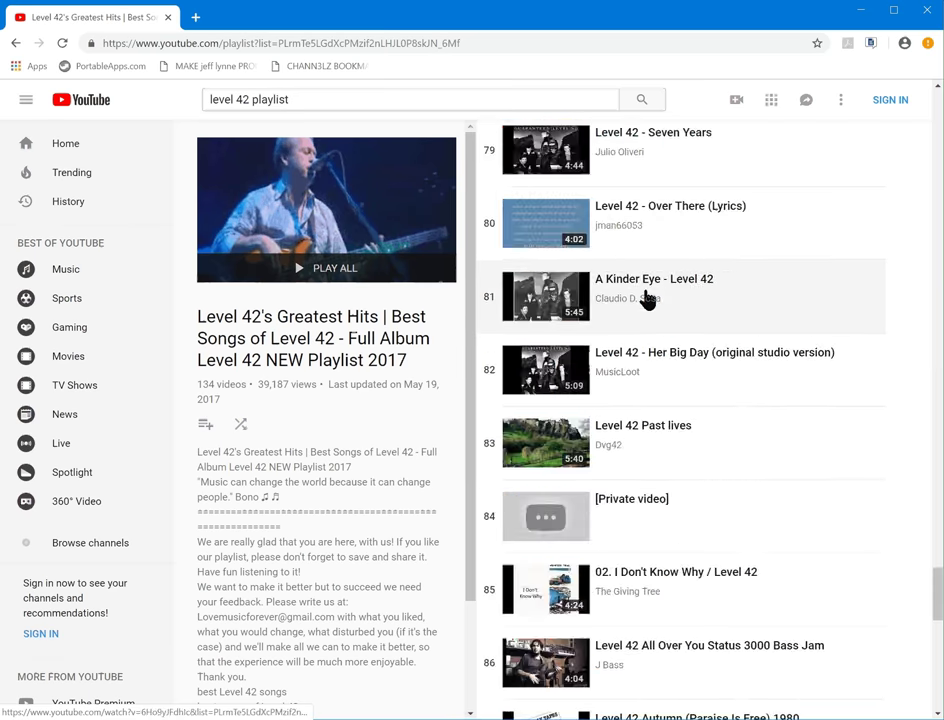
scroll(648, 297, down, 8)
scroll(648, 297, down, 7)
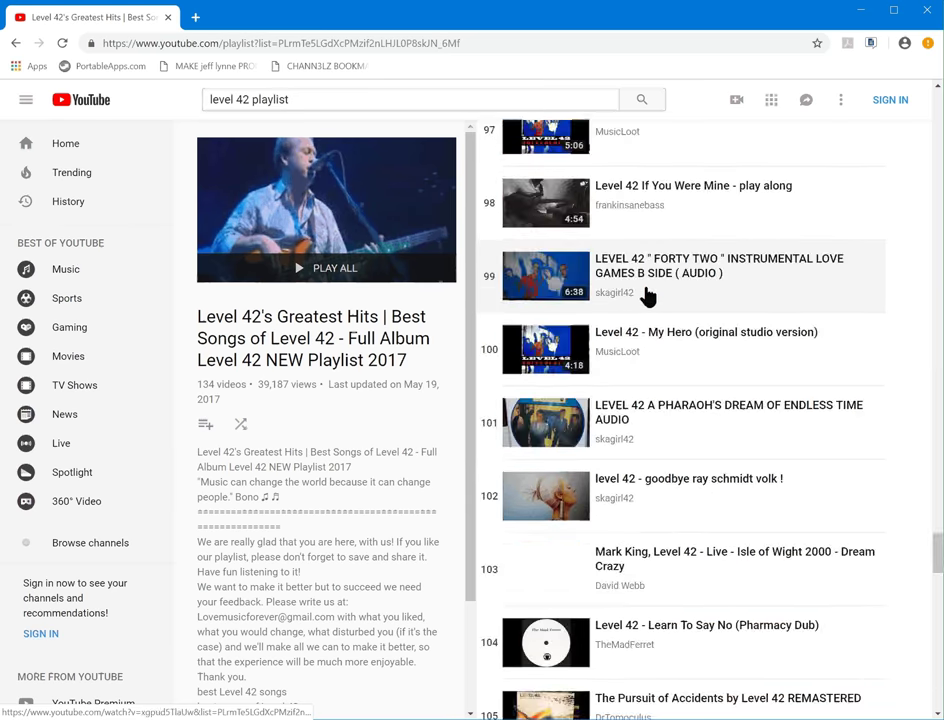
scroll(648, 297, down, 5)
scroll(648, 293, down, 17)
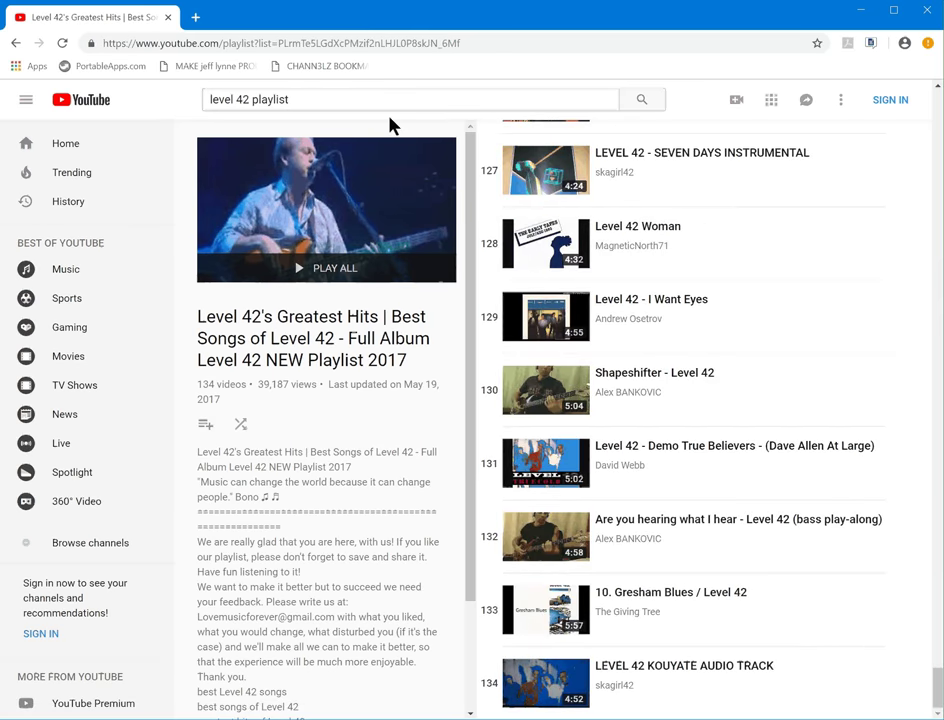
Return to the mtv_import page and scroll from the ELO and Level 42 tracks down to Simple Man
click(332, 66)
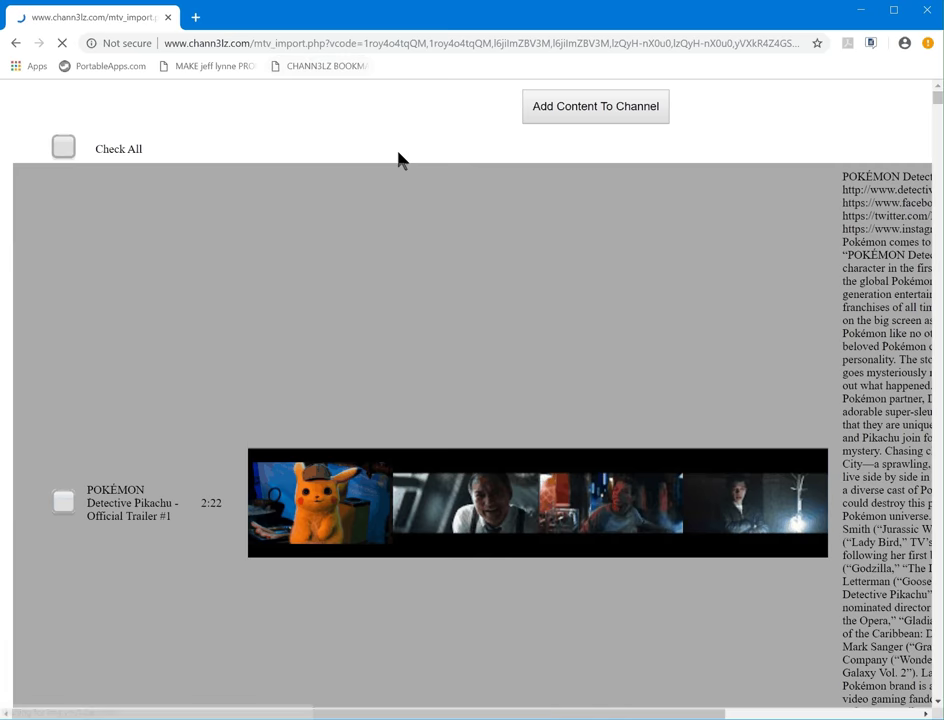
scroll(472, 322, down, 10)
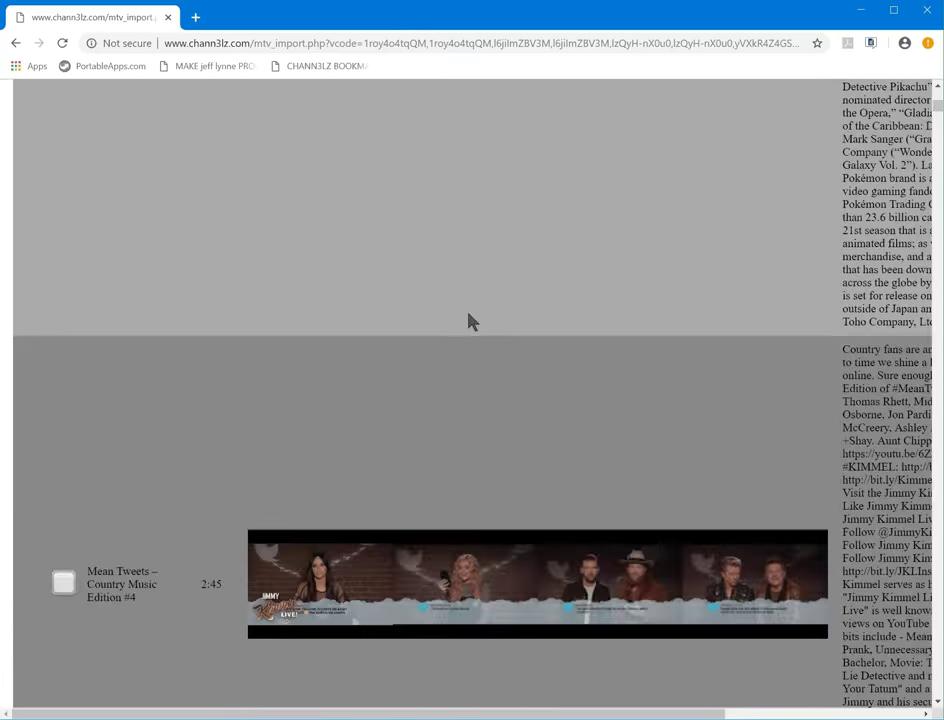
scroll(472, 322, down, 5)
scroll(472, 320, down, 5)
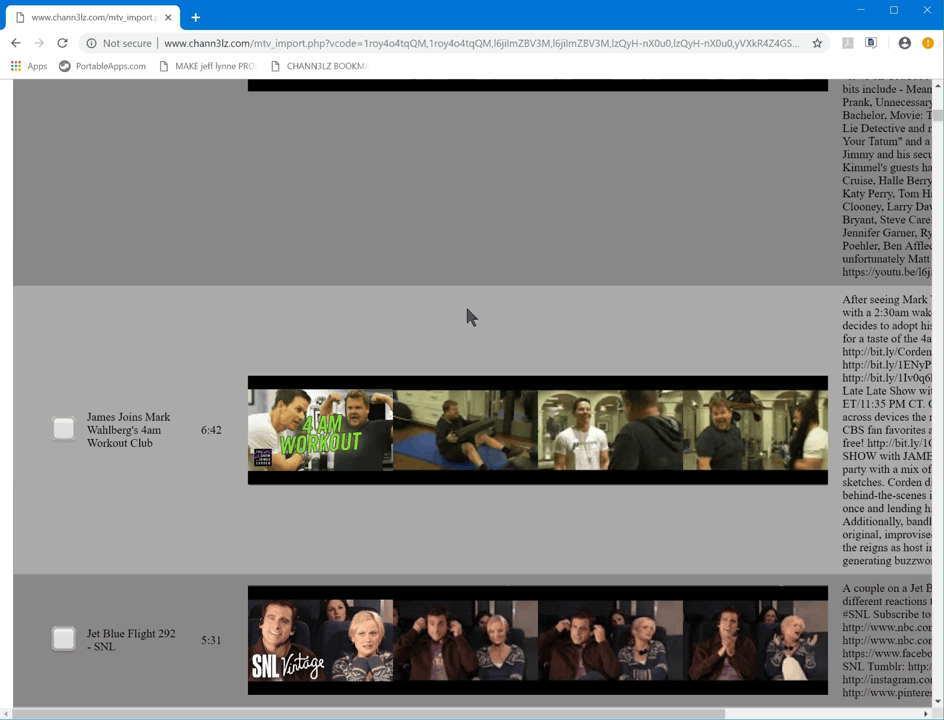
scroll(471, 316, down, 5)
scroll(468, 317, down, 4)
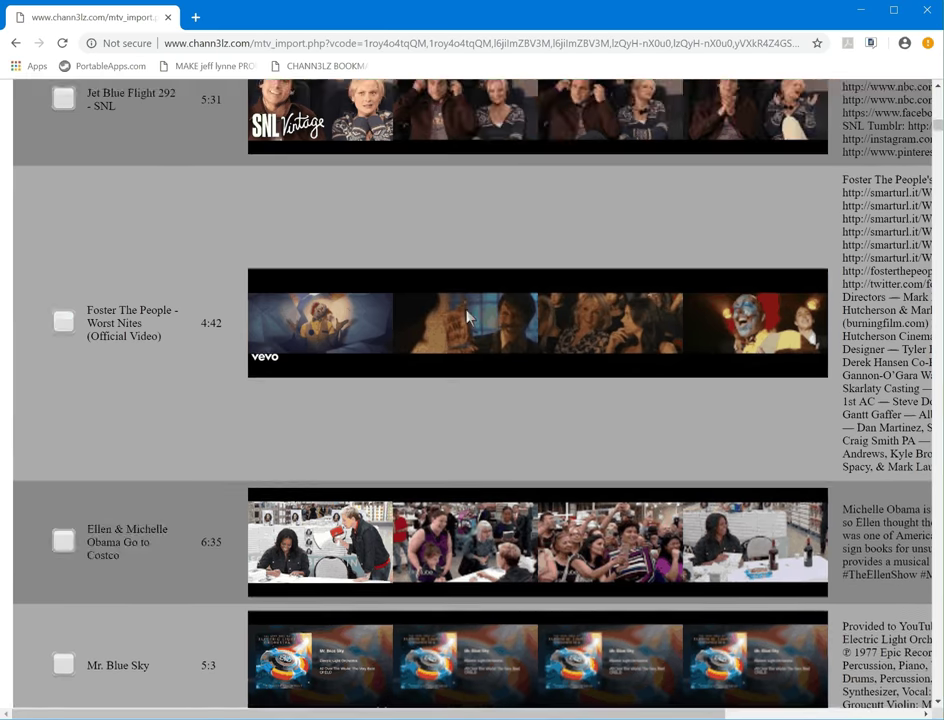
scroll(468, 317, down, 4)
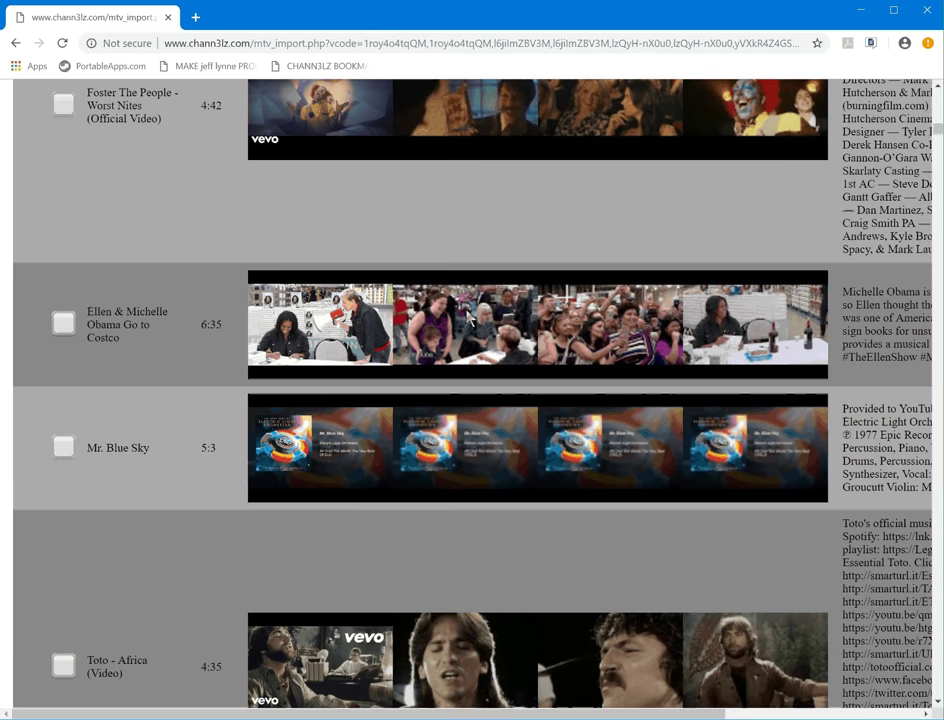
scroll(467, 316, down, 5)
scroll(467, 316, down, 12)
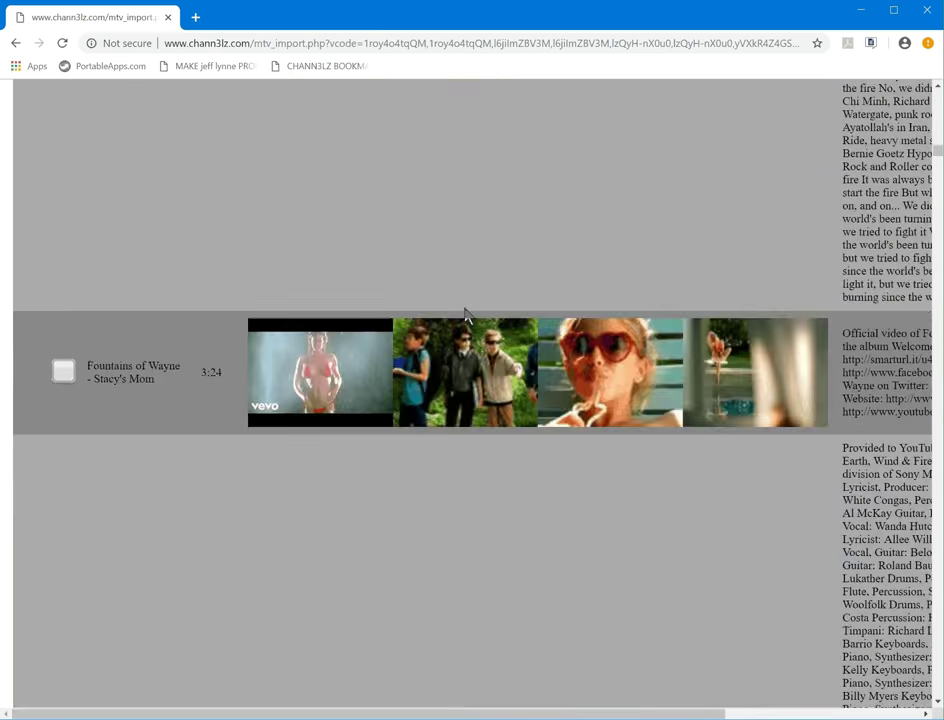
scroll(466, 314, down, 5)
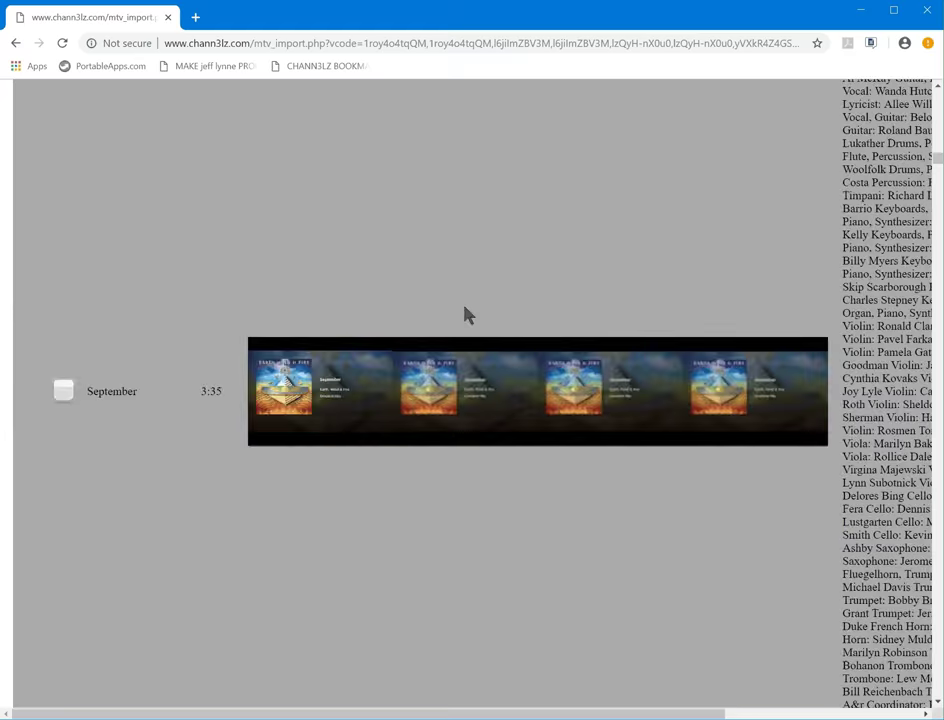
scroll(466, 314, down, 5)
scroll(466, 314, up, 5)
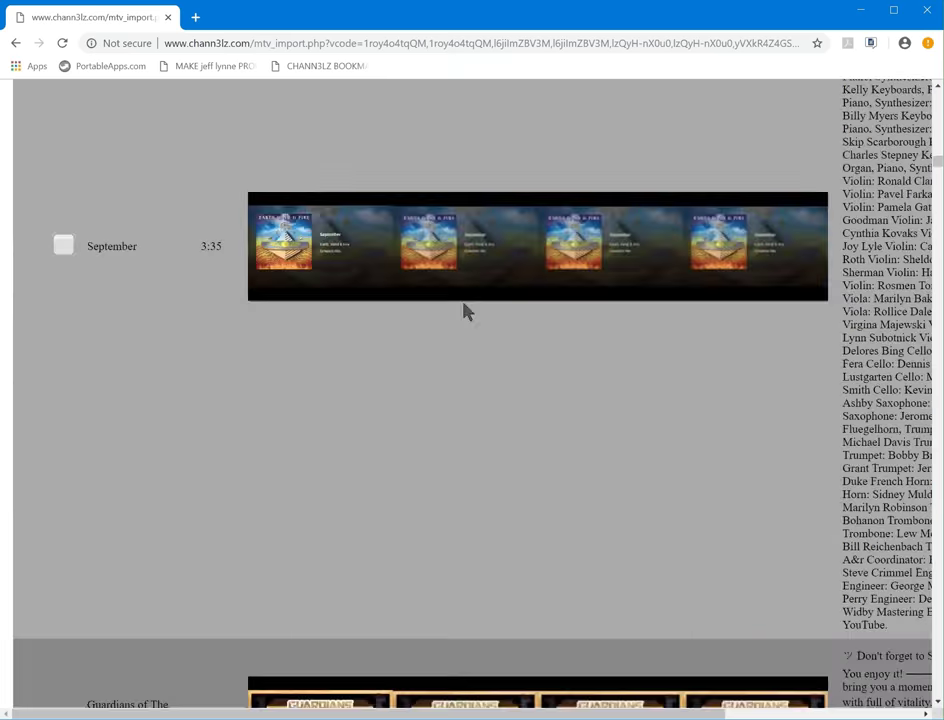
scroll(466, 312, up, 5)
scroll(466, 312, up, 5)
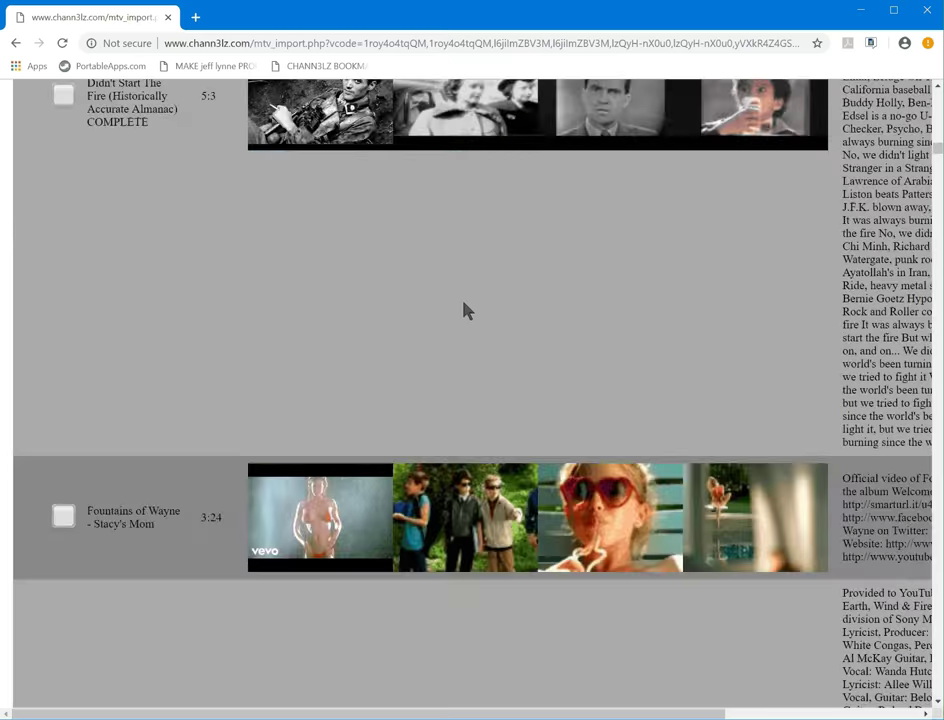
scroll(466, 311, up, 4)
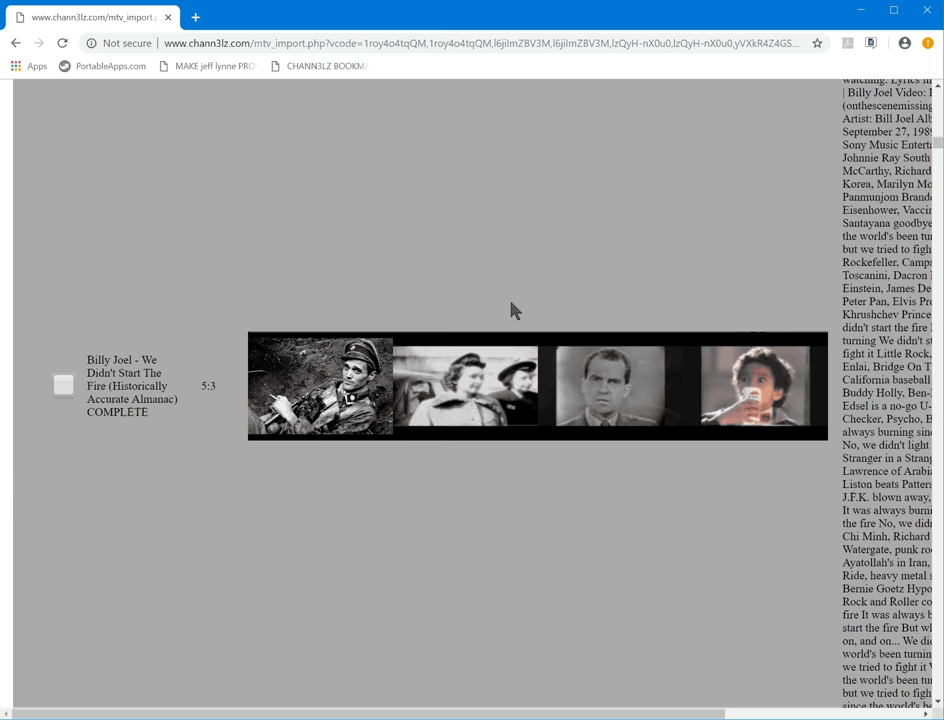
scroll(512, 311, down, 4)
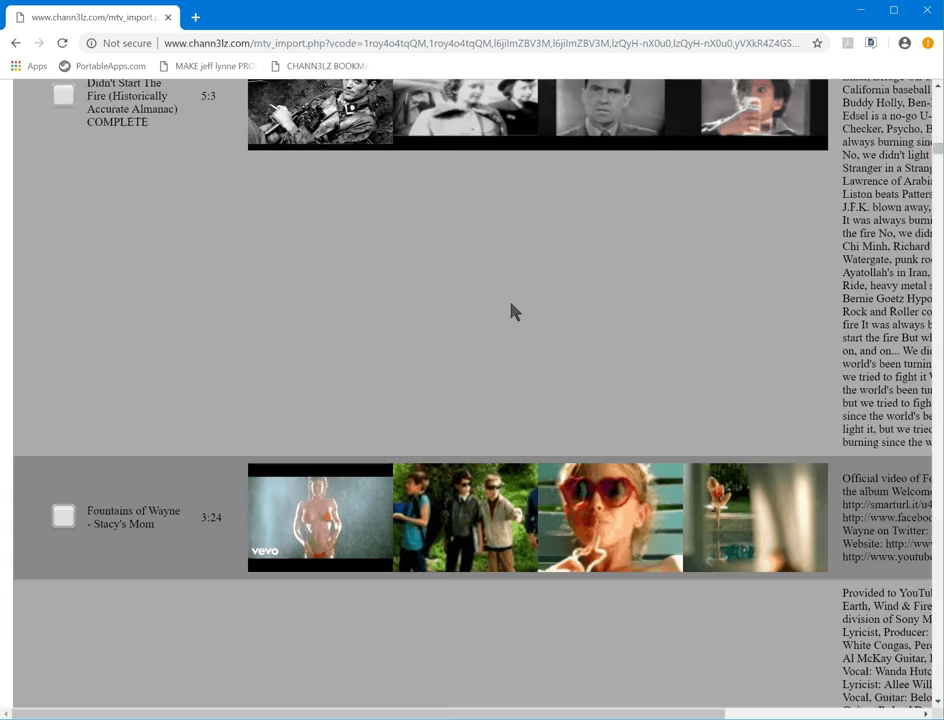
scroll(512, 311, down, 5)
scroll(512, 317, down, 3)
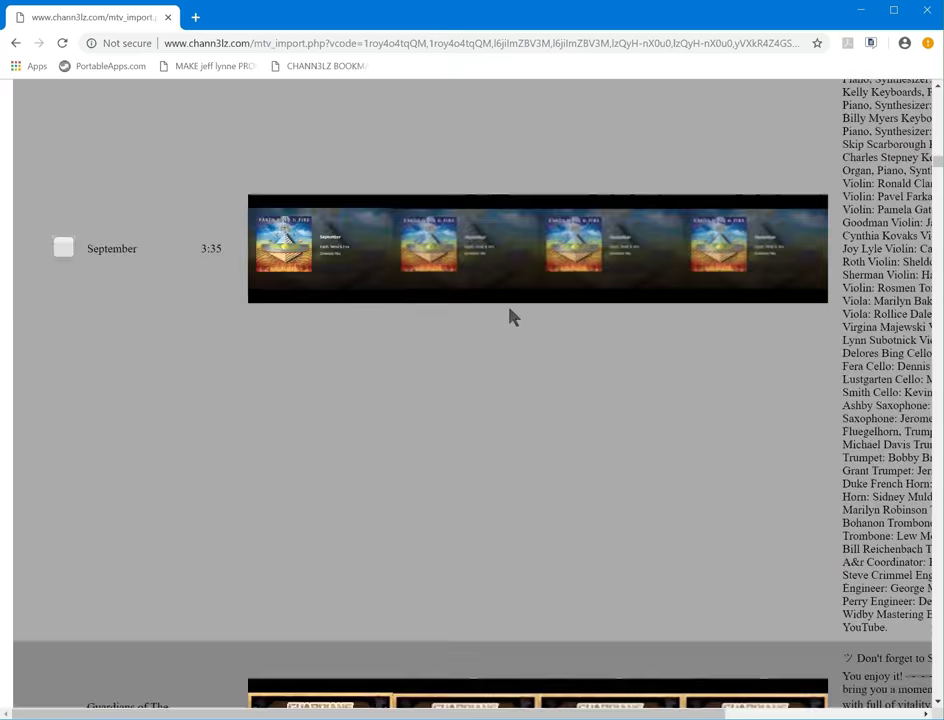
scroll(512, 317, down, 2)
scroll(512, 317, down, 2)
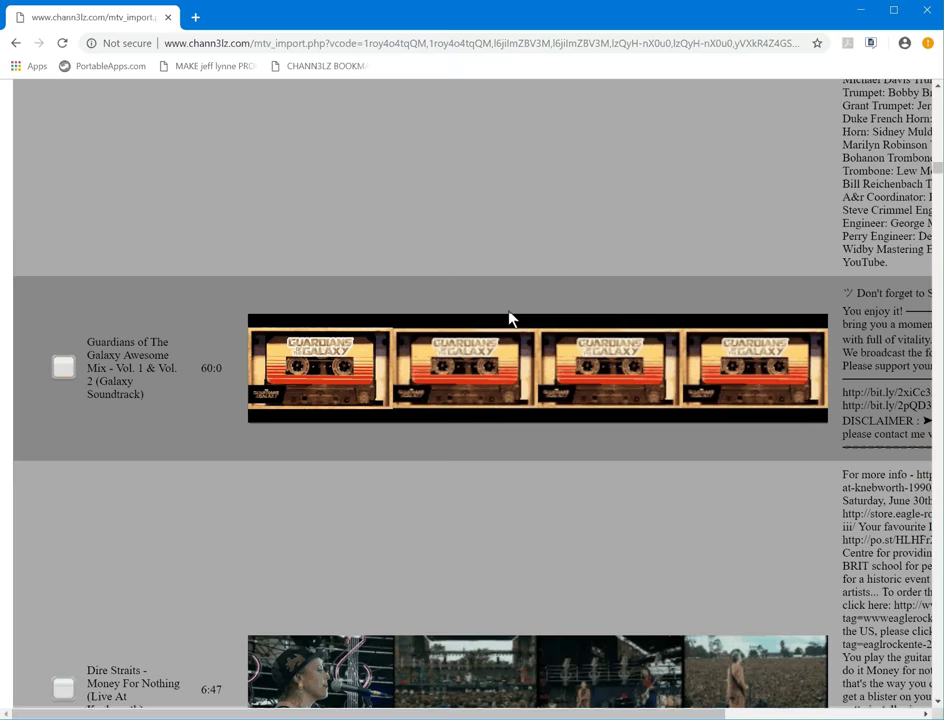
scroll(510, 318, down, 1)
scroll(505, 318, down, 1)
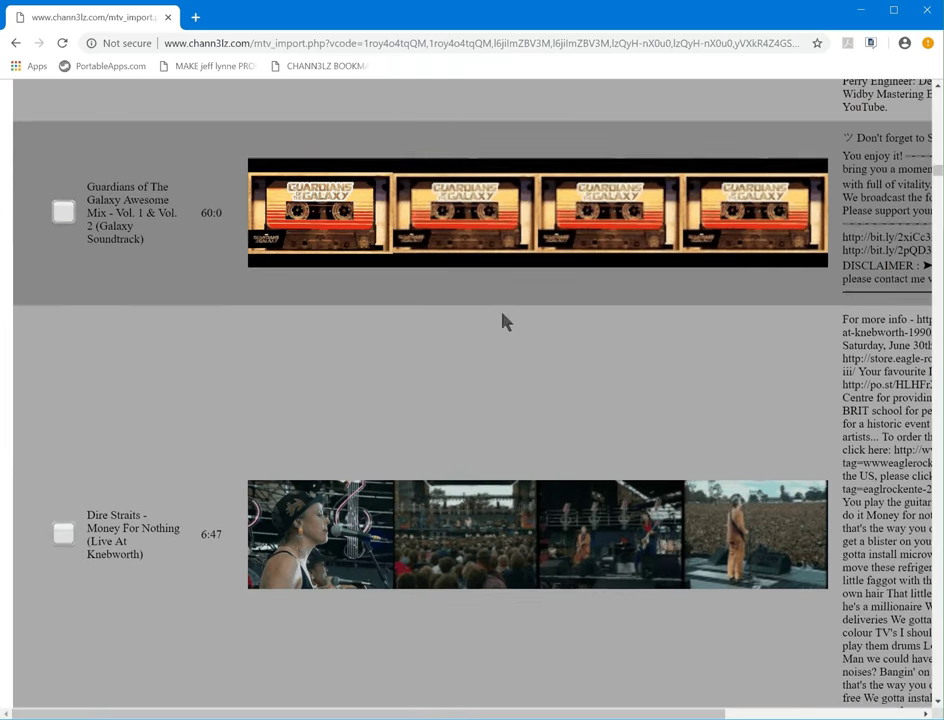
scroll(505, 320, down, 2)
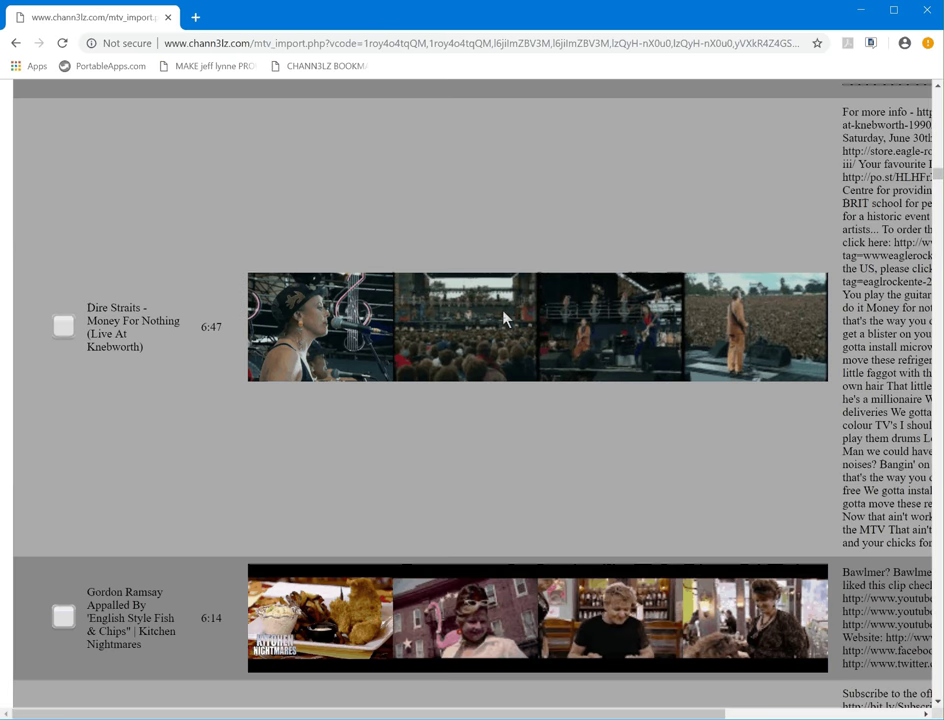
scroll(505, 318, down, 2)
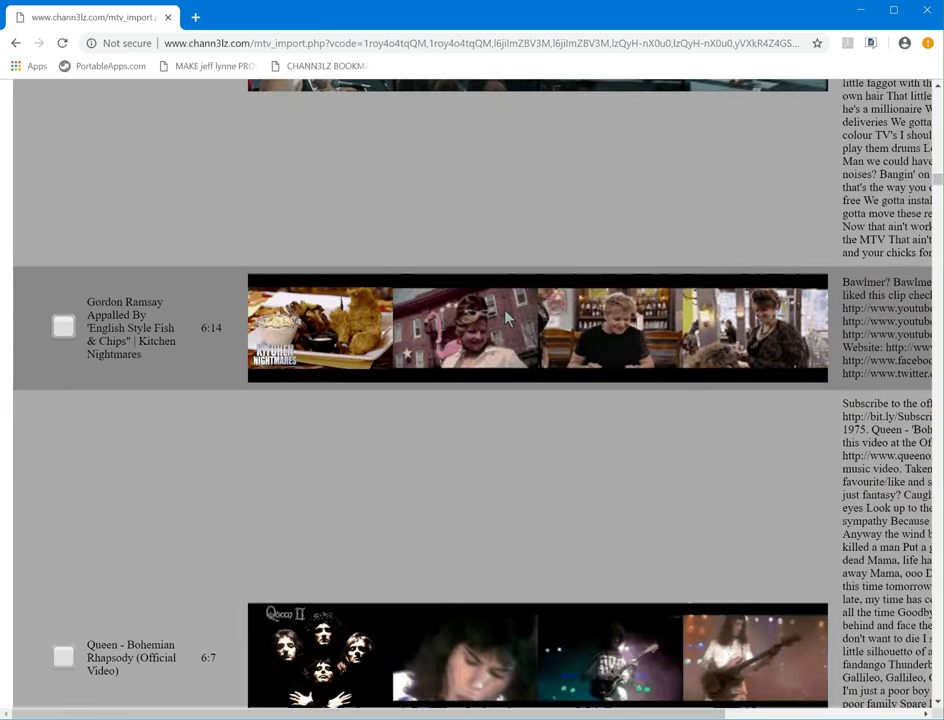
scroll(507, 318, down, 1)
scroll(505, 318, down, 3)
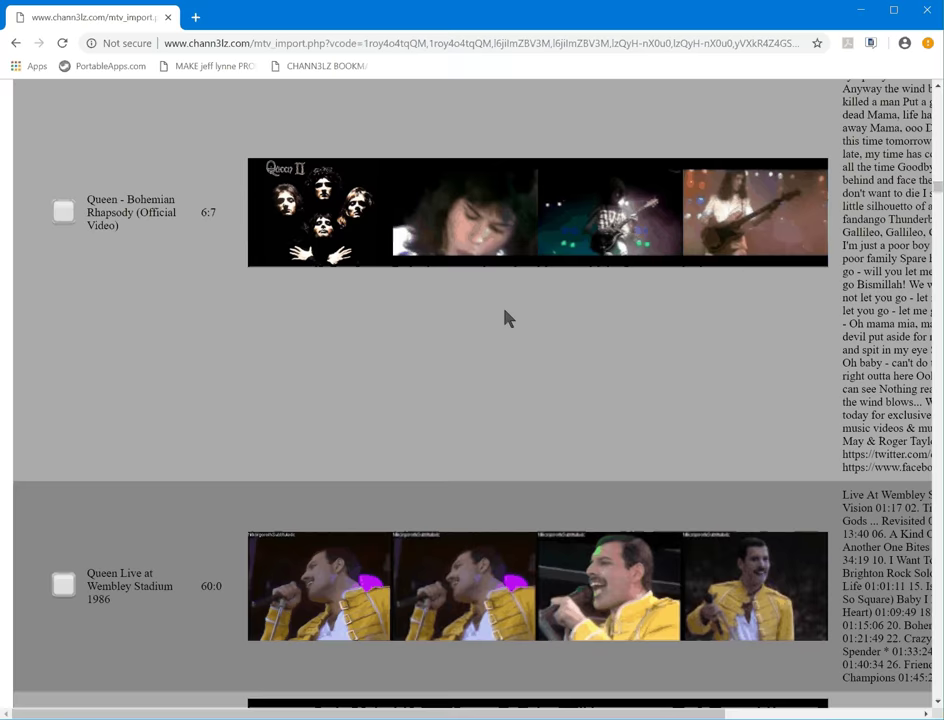
scroll(505, 318, down, 8)
scroll(505, 318, down, 3)
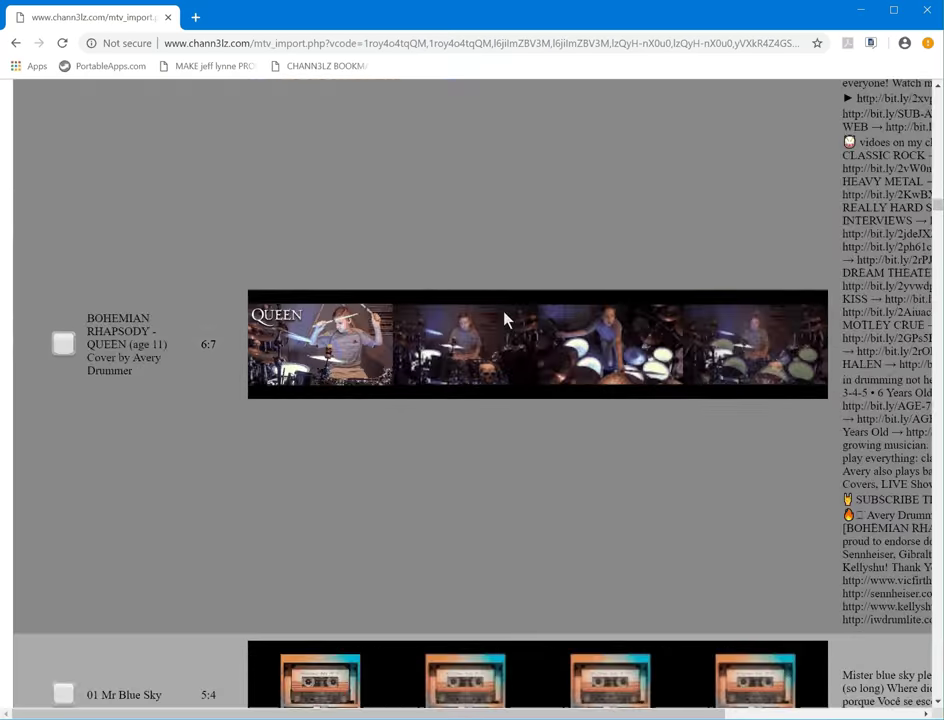
scroll(505, 320, down, 5)
scroll(505, 320, down, 6)
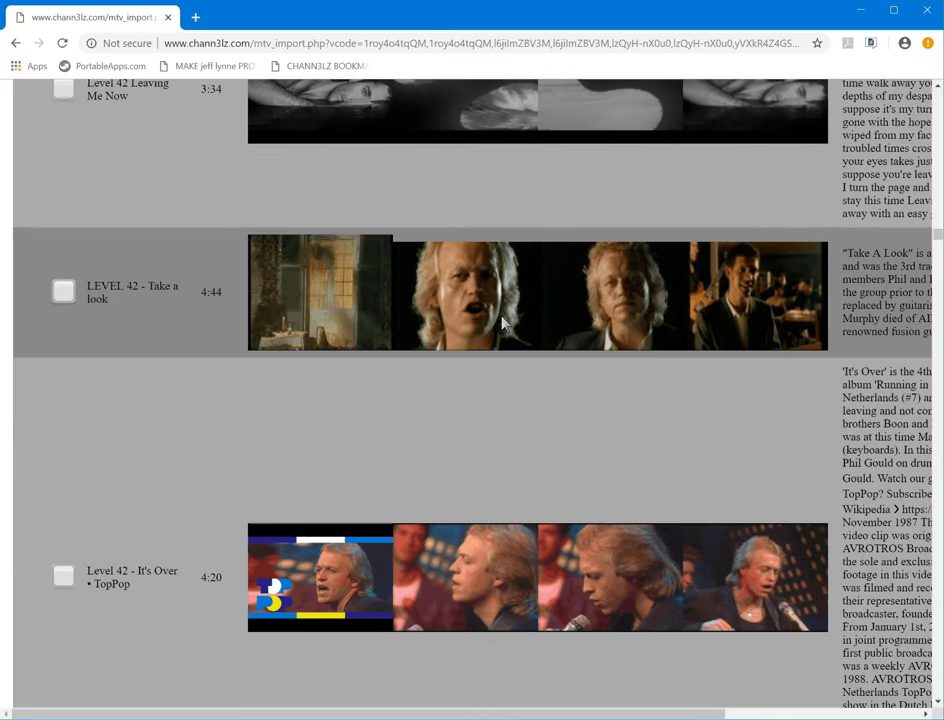
scroll(505, 320, up, 3)
scroll(505, 320, up, 8)
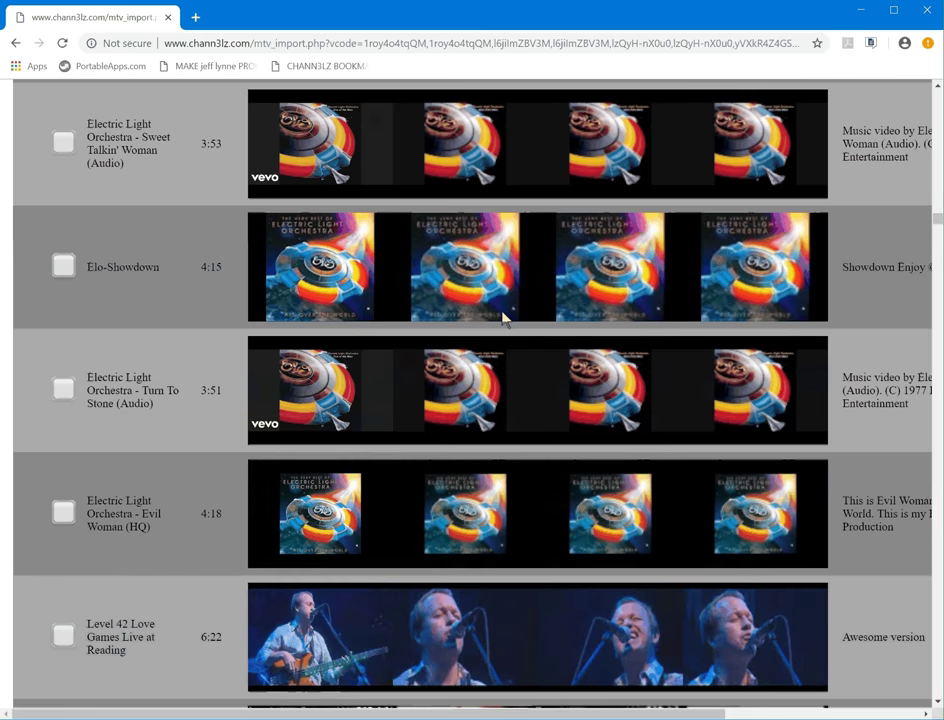
scroll(505, 320, down, 2)
scroll(503, 318, up, 3)
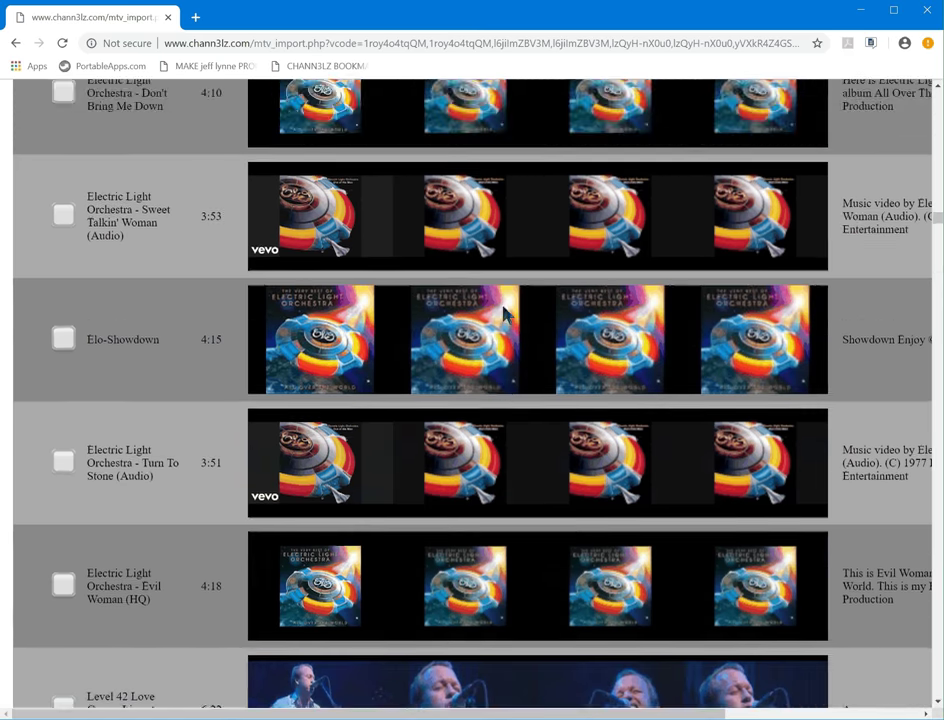
scroll(503, 315, up, 2)
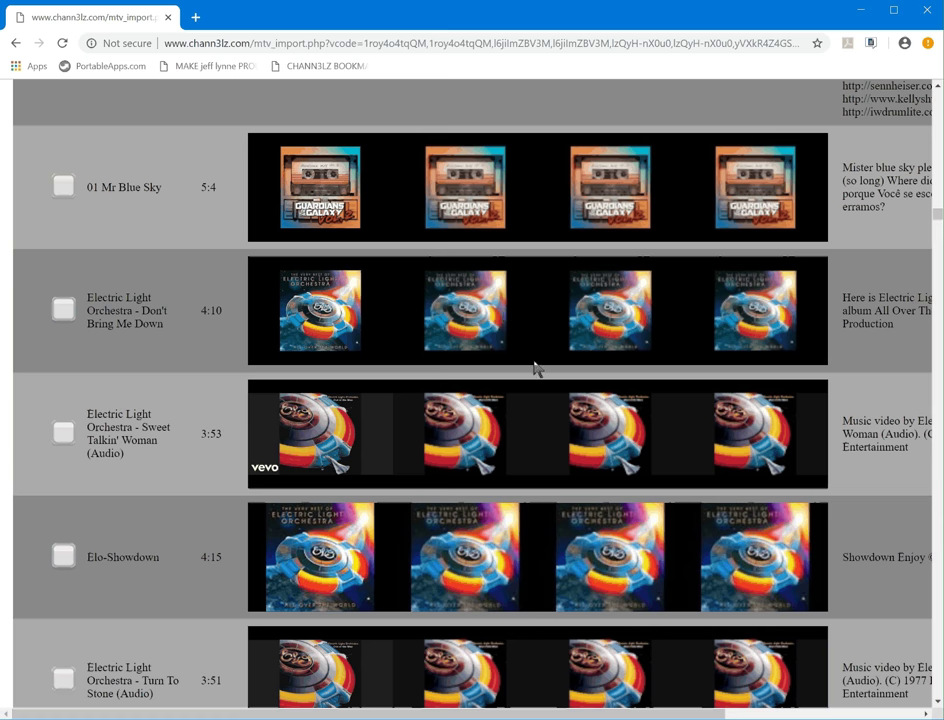
scroll(528, 376, down, 3)
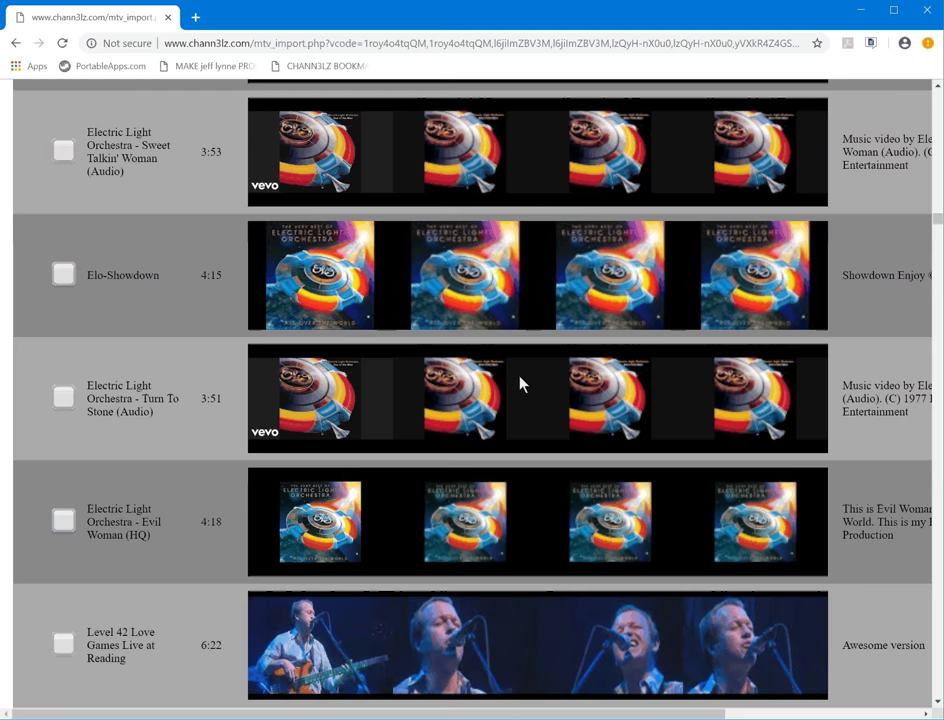
scroll(520, 383, down, 3)
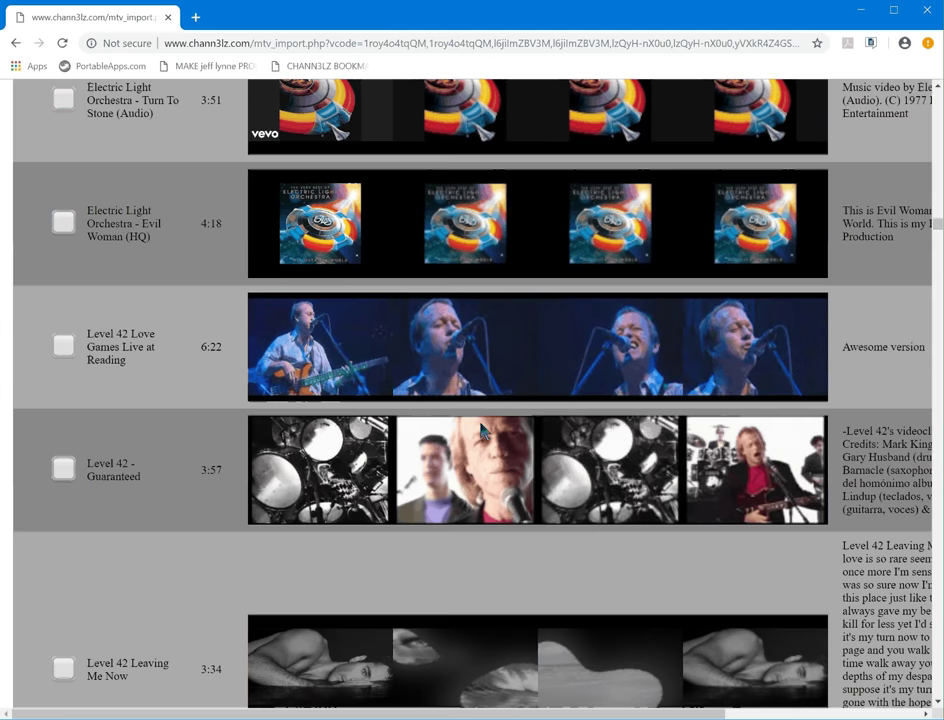
scroll(460, 561, down, 3)
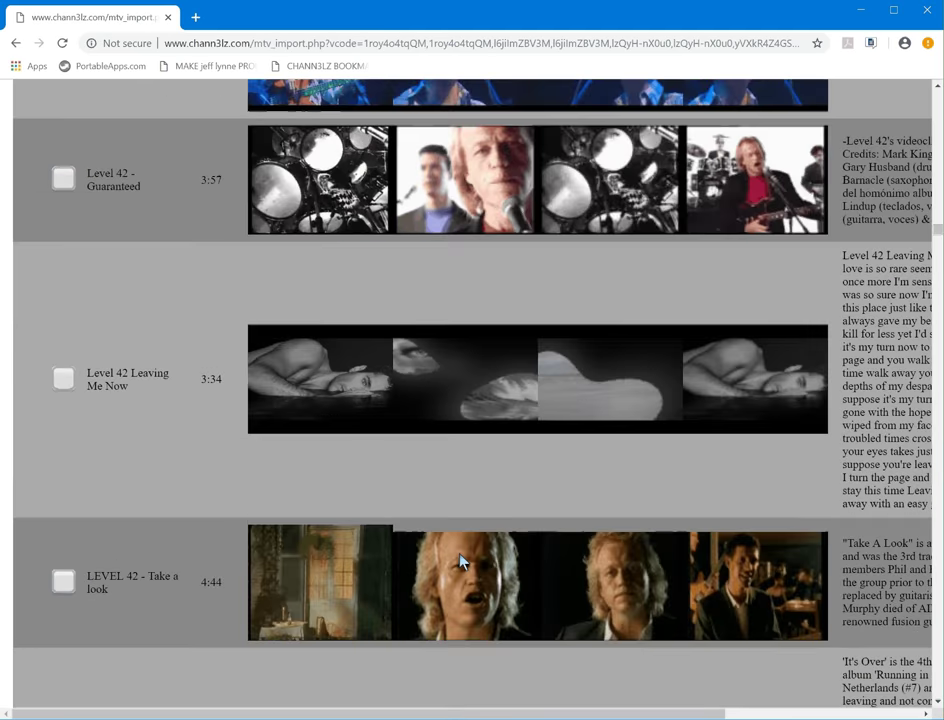
scroll(460, 561, down, 7)
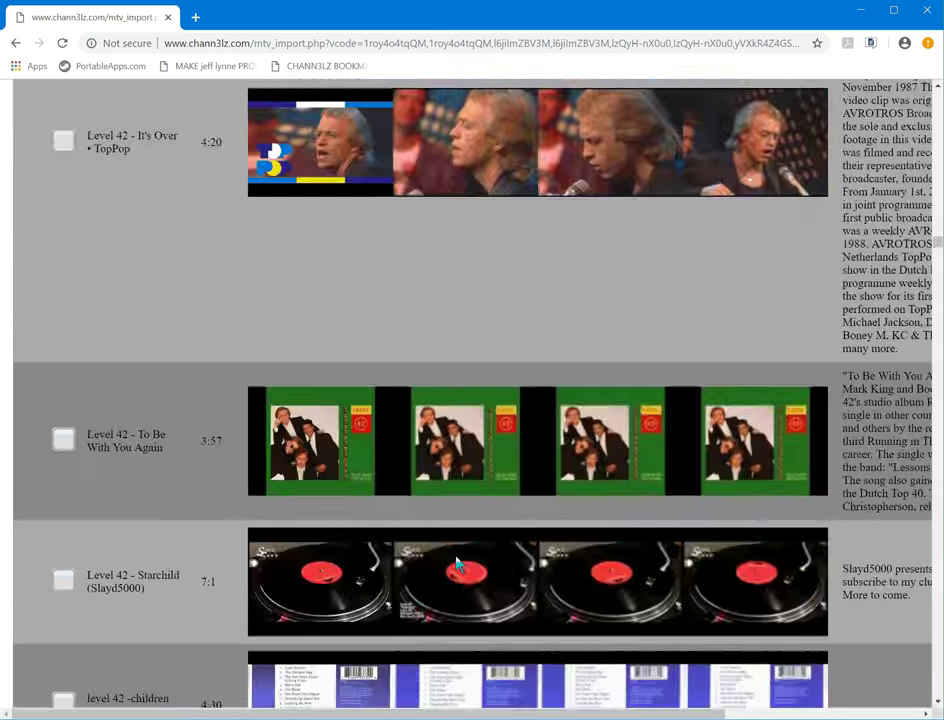
scroll(456, 563, down, 8)
scroll(510, 563, down, 8)
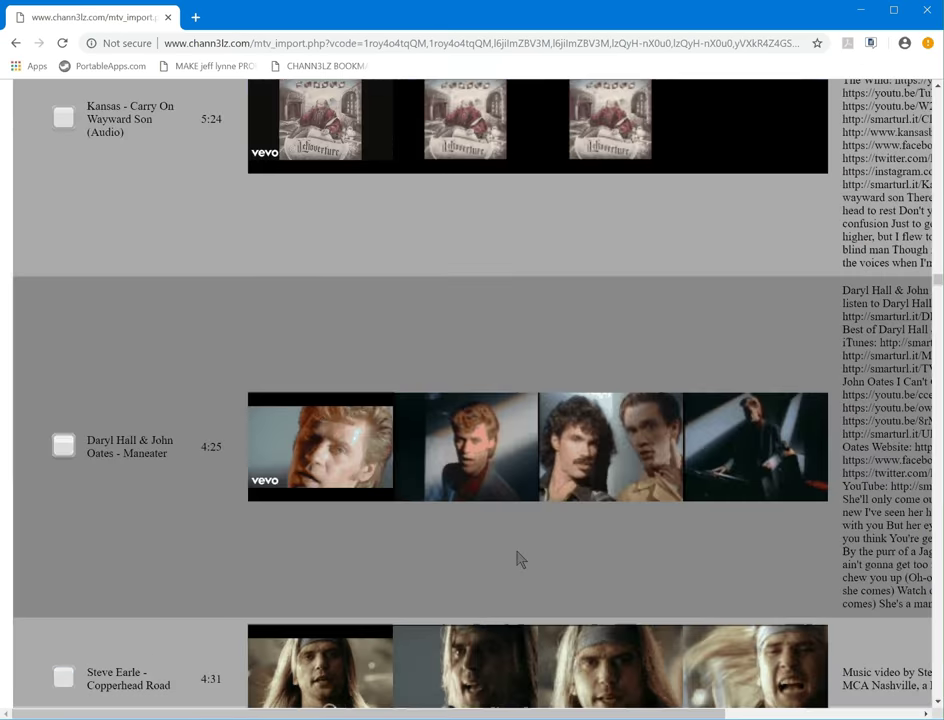
scroll(519, 560, down, 8)
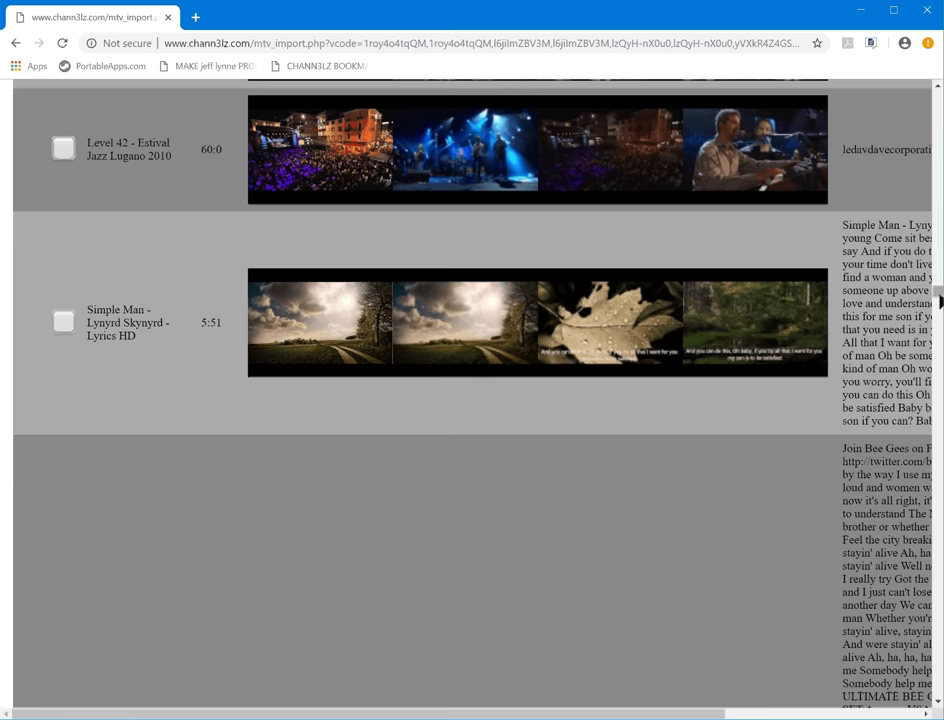
Tick Check All and add every listed import video to the channel
drag(939, 298, 845, 72)
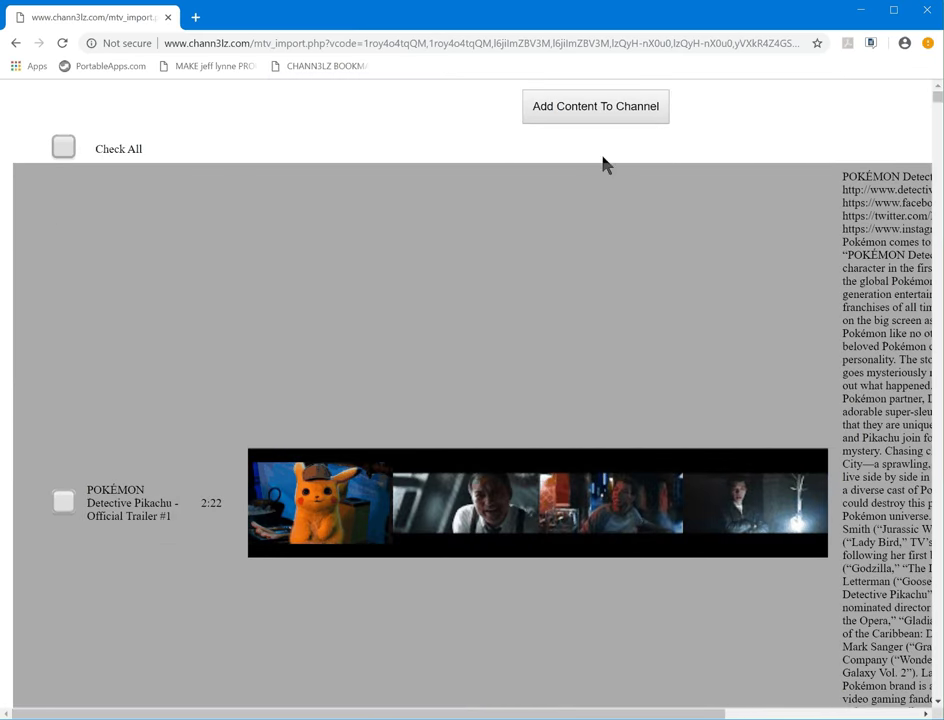
click(69, 151)
click(553, 117)
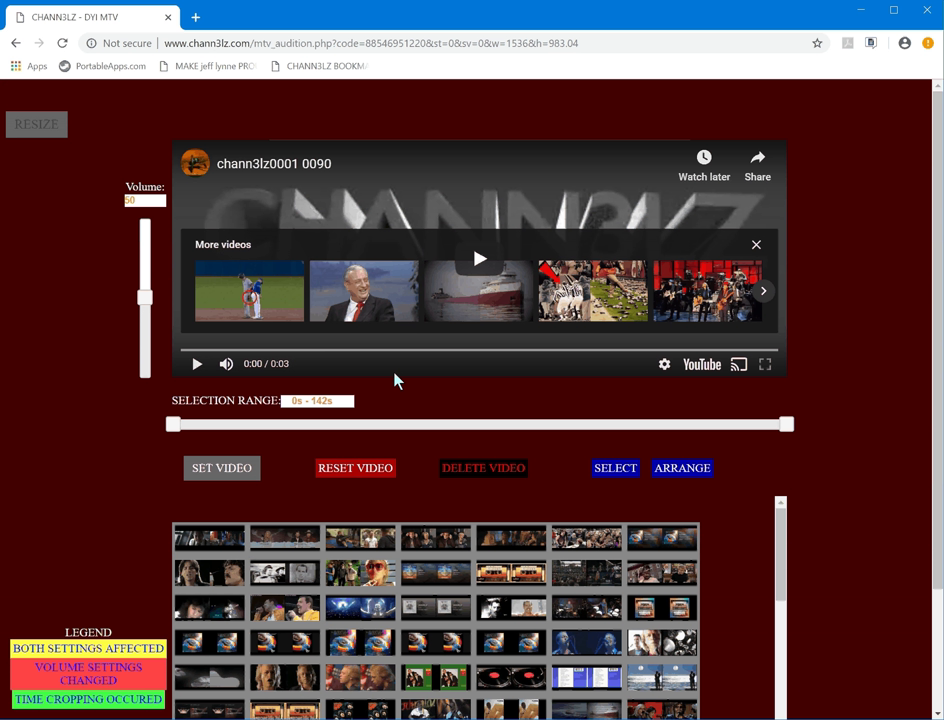
Set the Detective Pikachu trailer's selection range to 2s–140s and its volume from 50 to 96
click(682, 469)
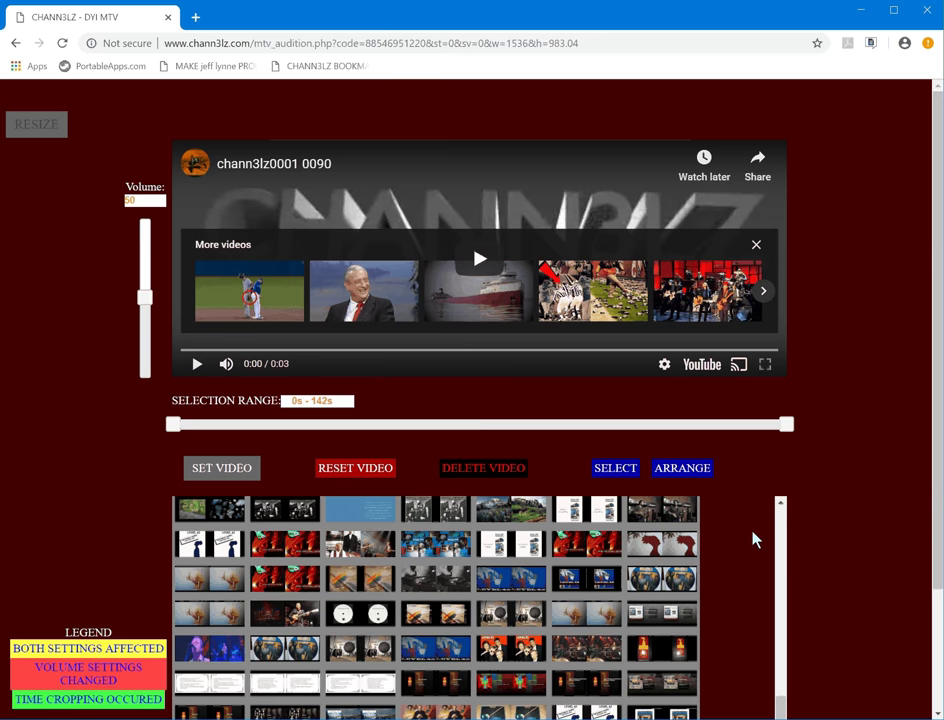
click(704, 474)
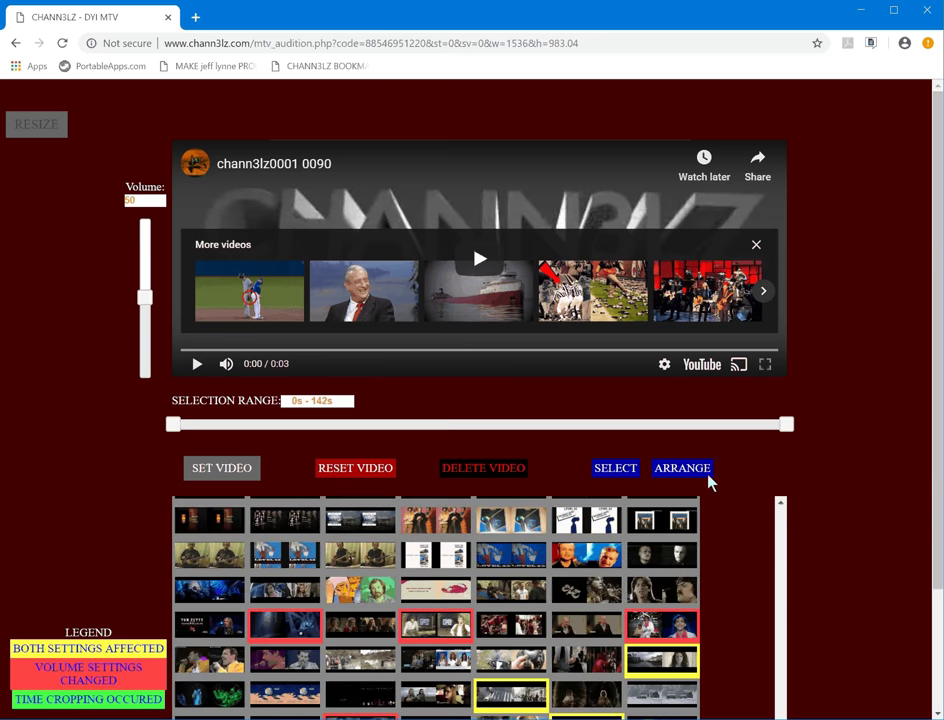
click(785, 430)
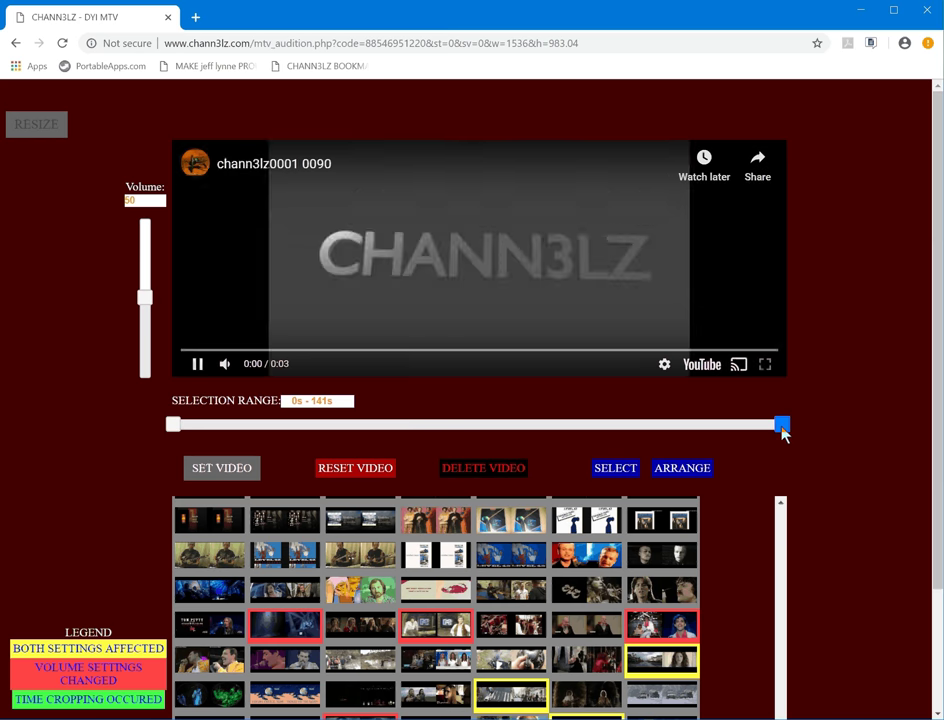
drag(783, 432, 781, 433)
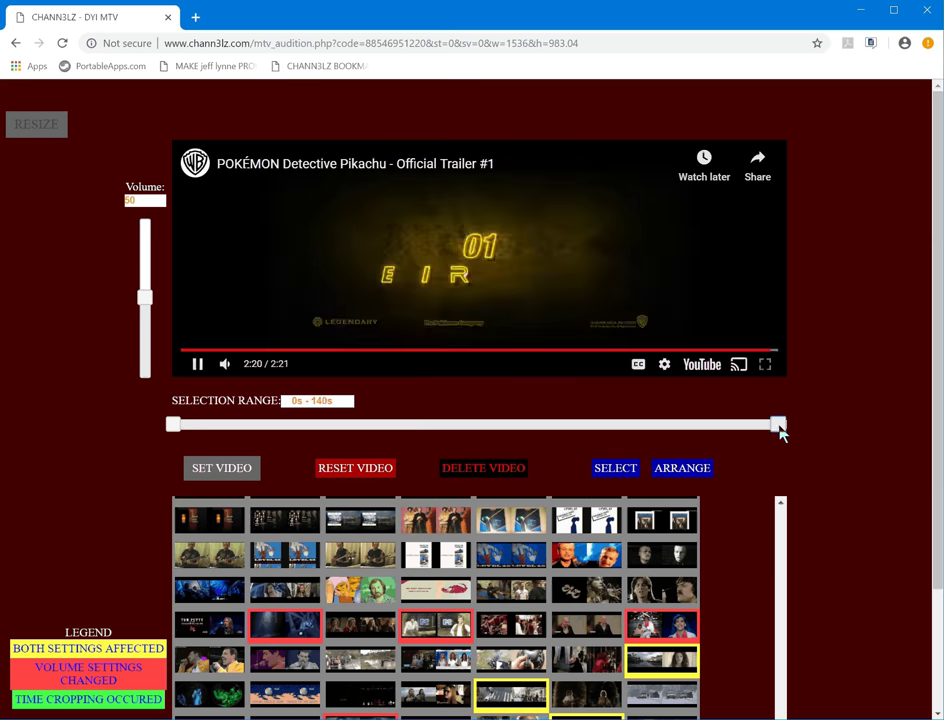
click(173, 426)
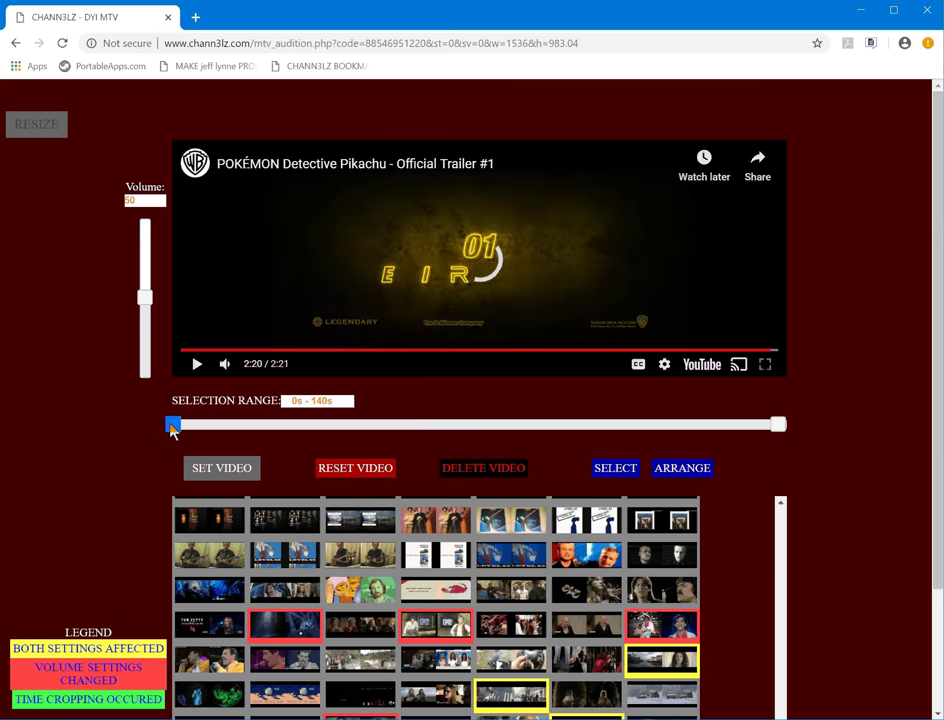
drag(172, 427, 181, 425)
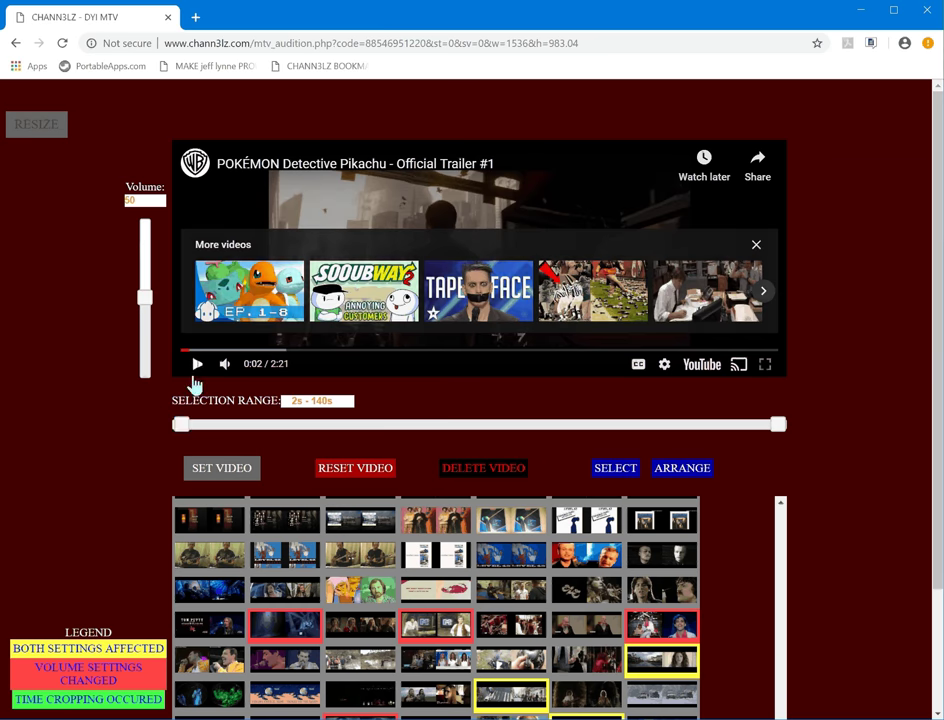
click(184, 426)
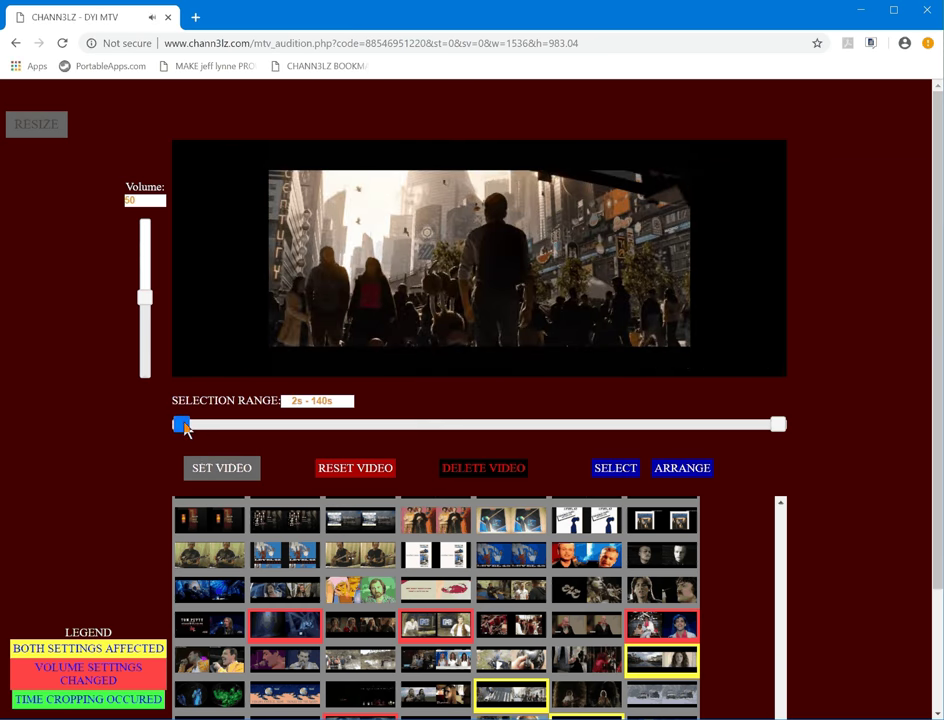
mouse_move(184, 427)
mouse_down()
mouse_move(224, 423)
mouse_move(185, 427)
mouse_up()
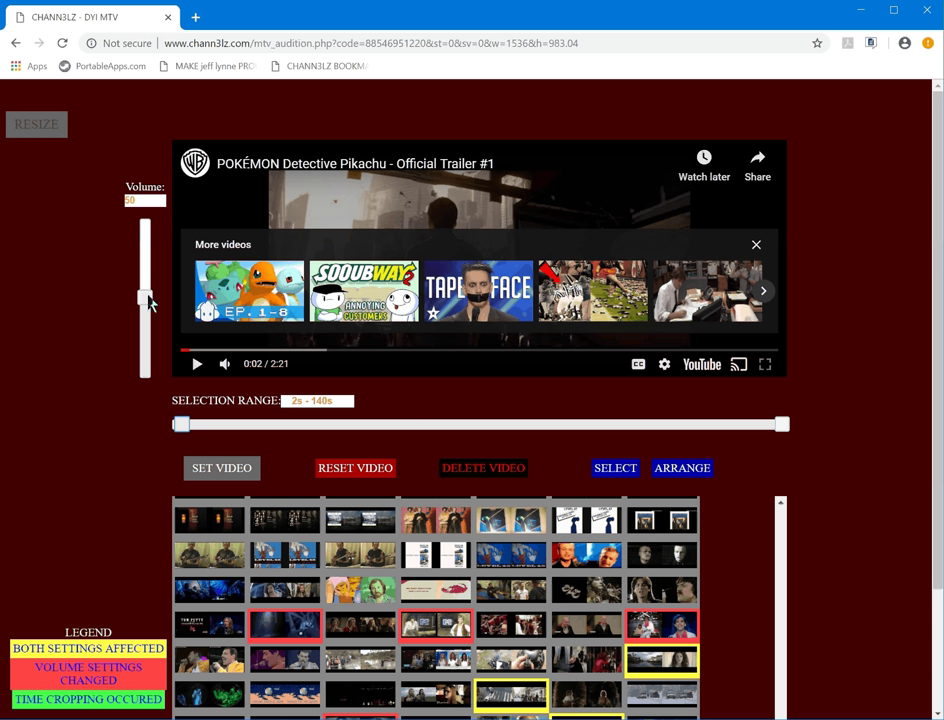
drag(148, 302, 148, 229)
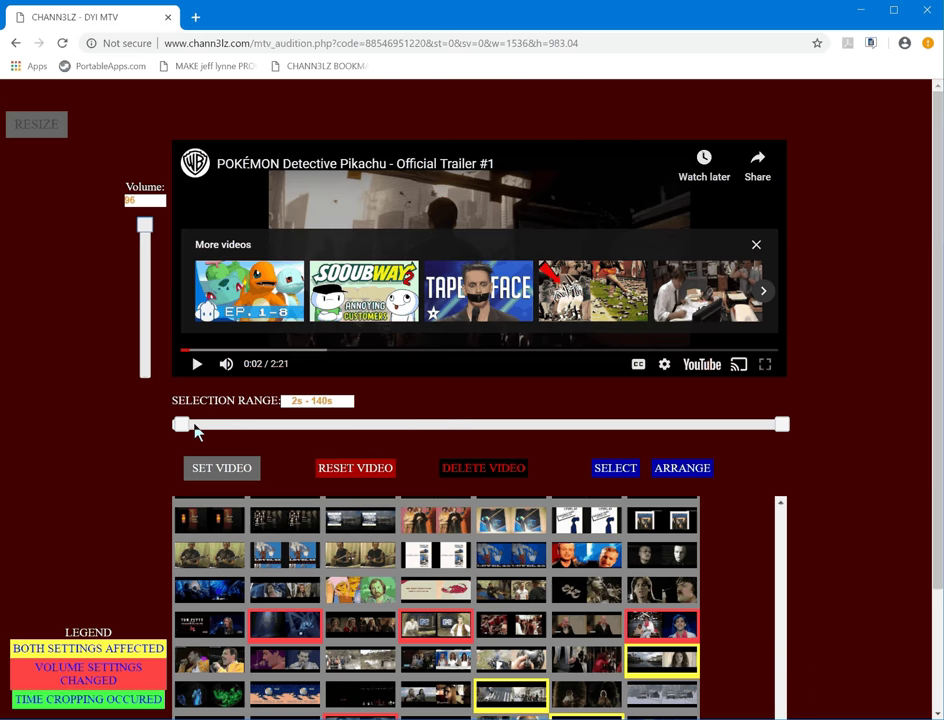
Go through ARRANGE to the SELECT page and look over the channel's video grid
click(707, 476)
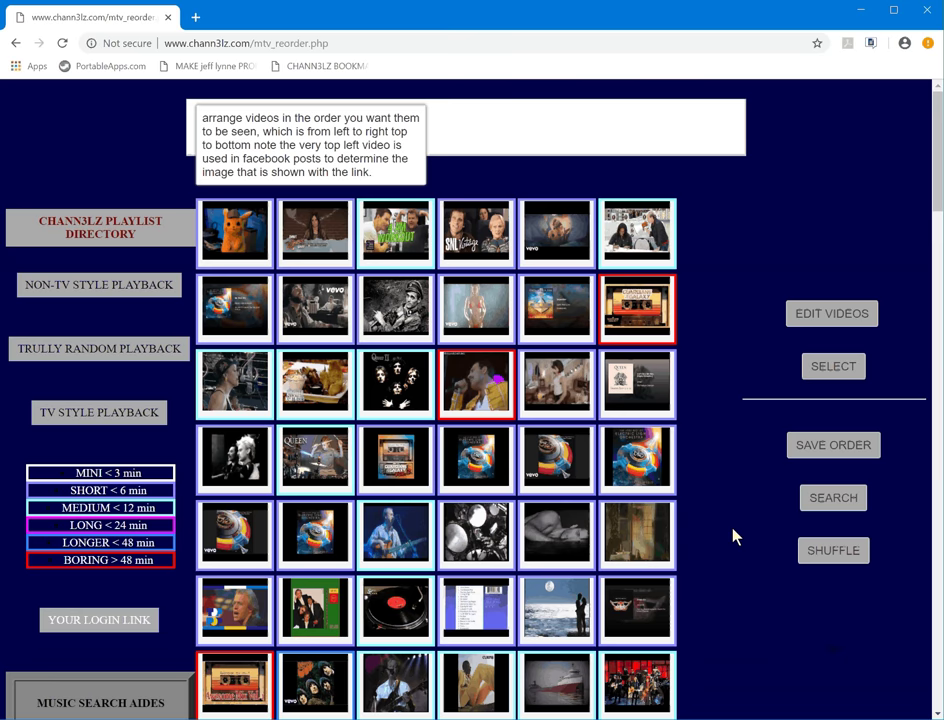
click(828, 367)
scroll(770, 397, down, 8)
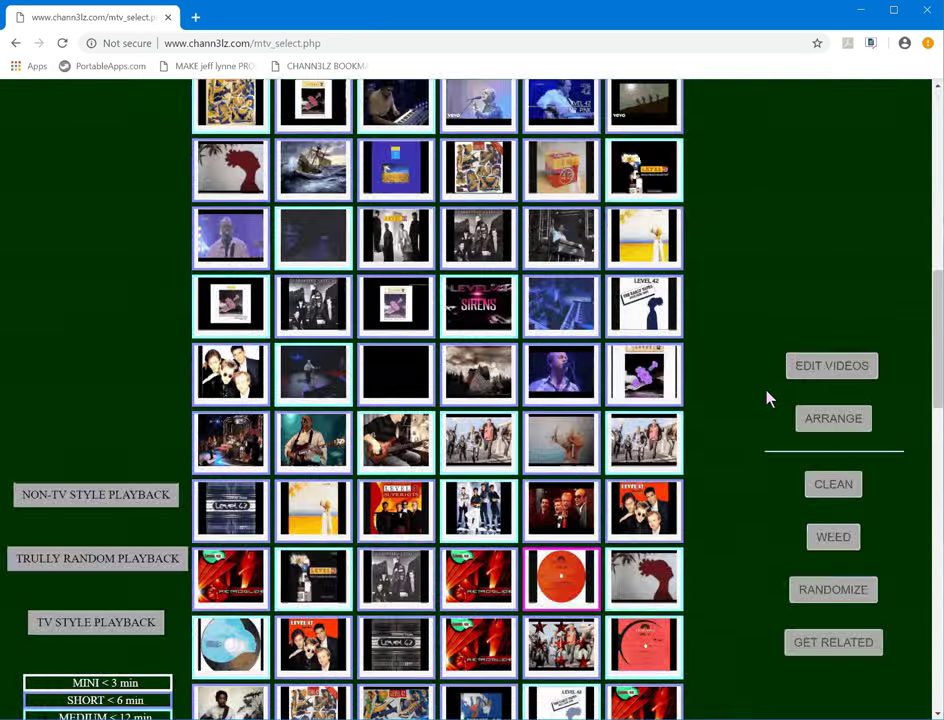
scroll(768, 397, down, 5)
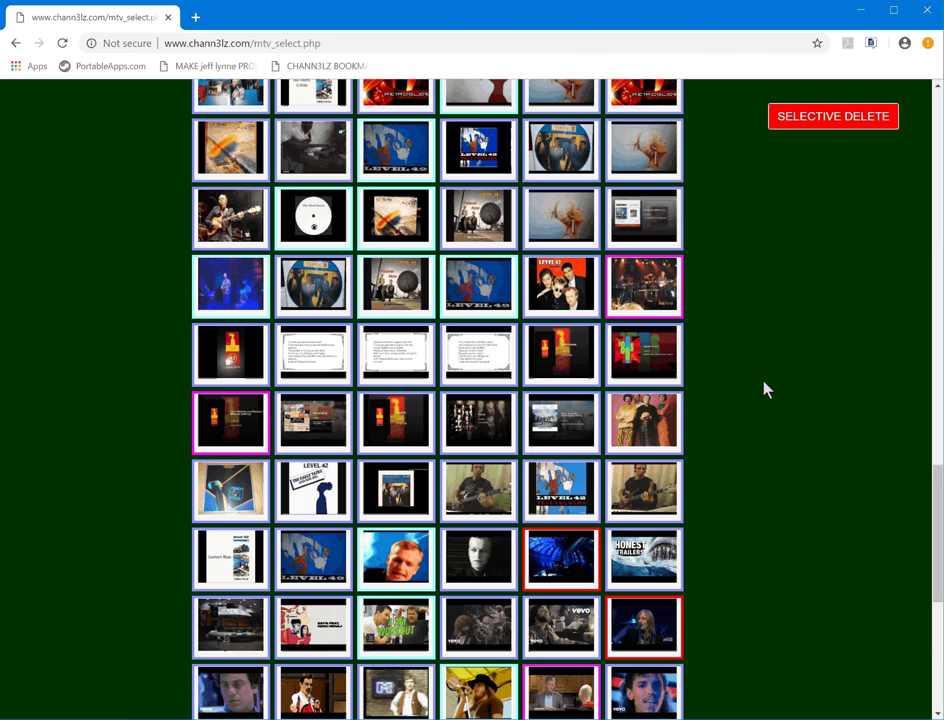
scroll(765, 390, down, 5)
scroll(760, 395, up, 7)
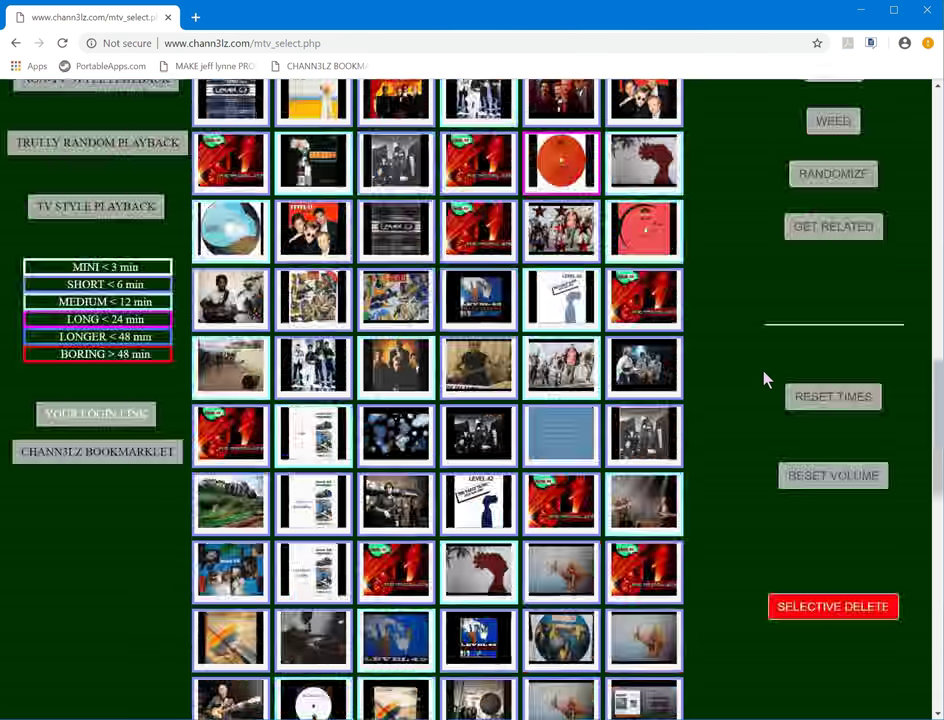
scroll(765, 379, up, 8)
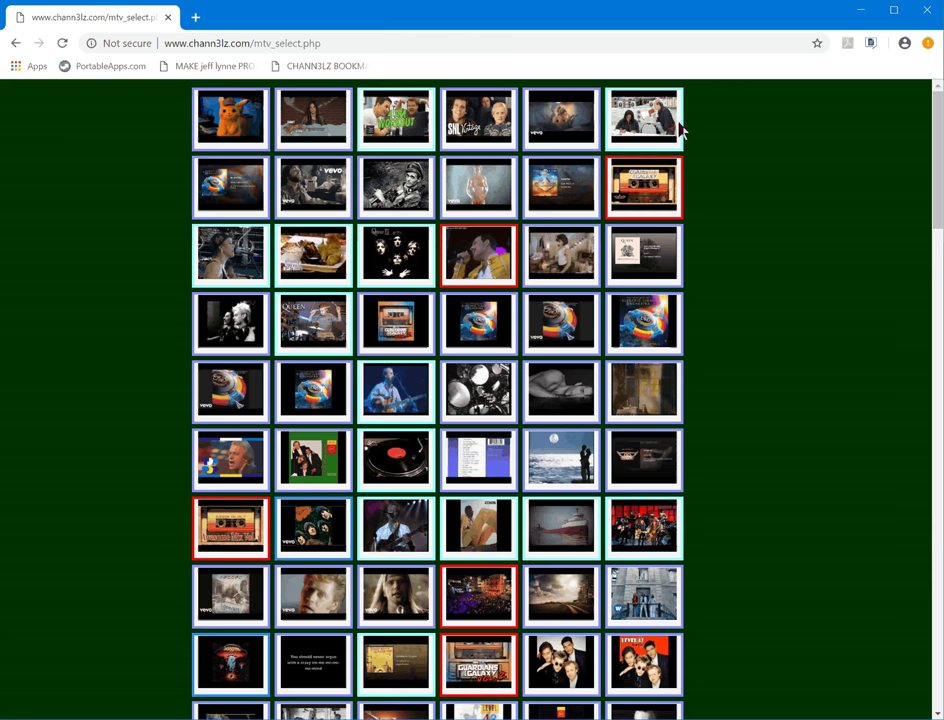
Drag-select the top eight rows of video thumbnails in the grid
drag(680, 128, 278, 712)
scroll(683, 617, down, 3)
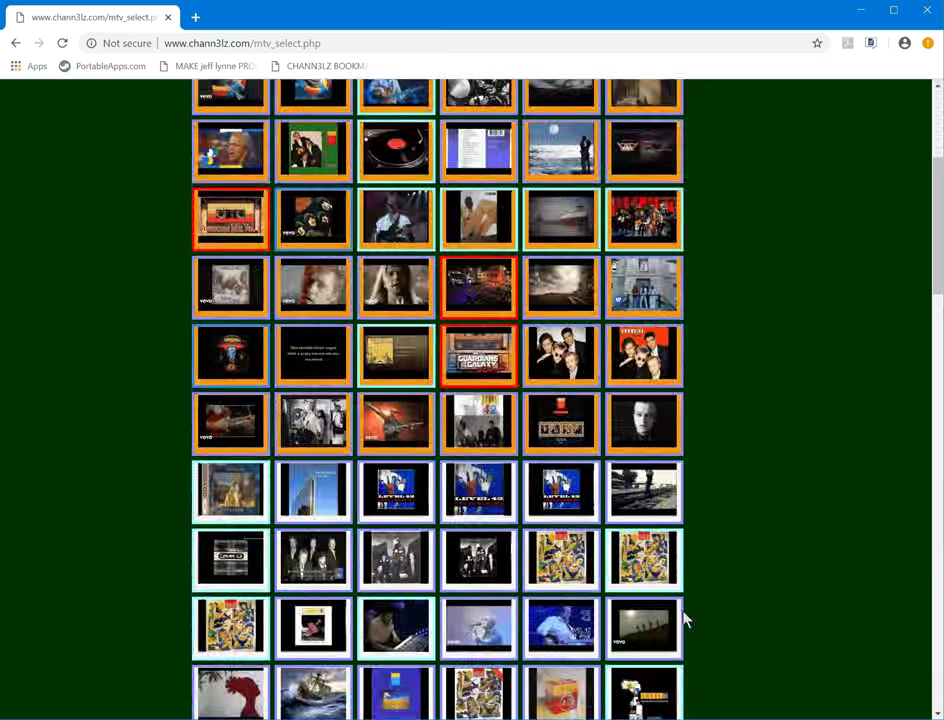
scroll(683, 617, down, 5)
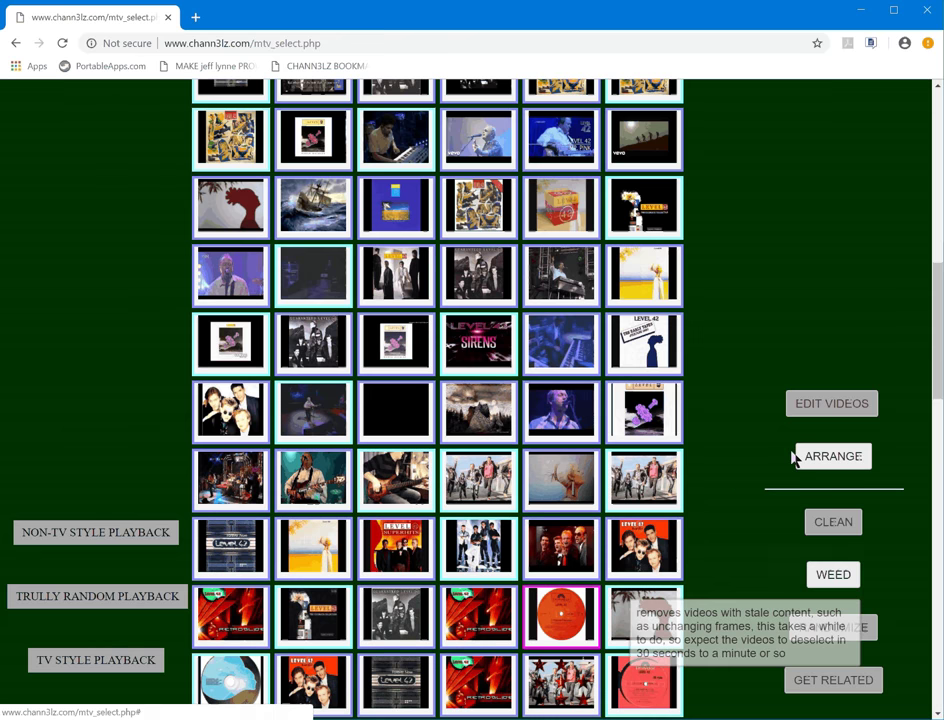
scroll(752, 383, up, 3)
scroll(752, 383, up, 5)
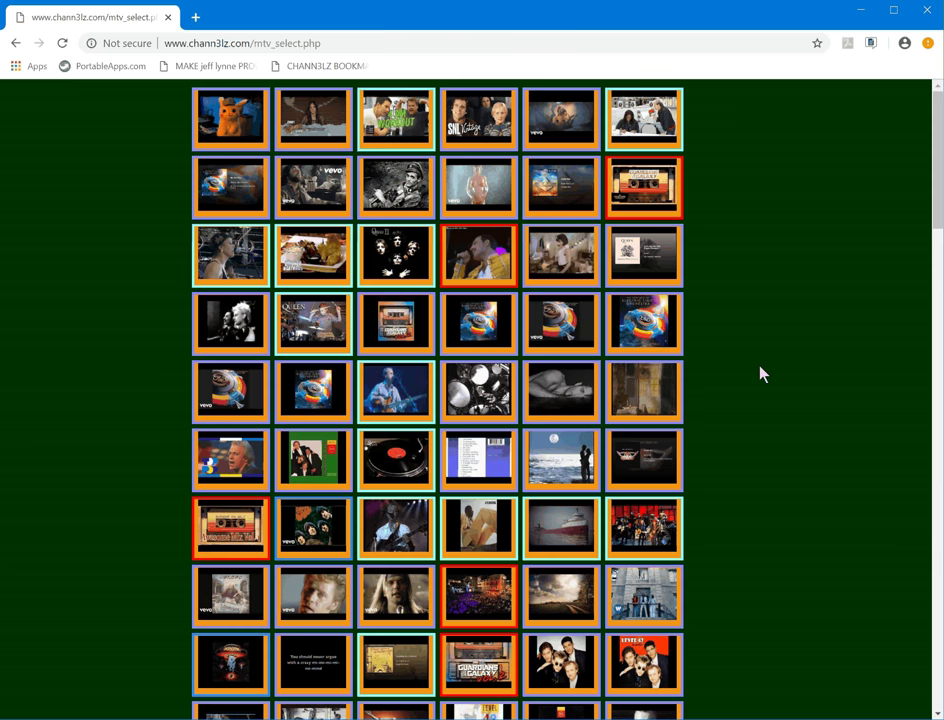
scroll(762, 380, down, 7)
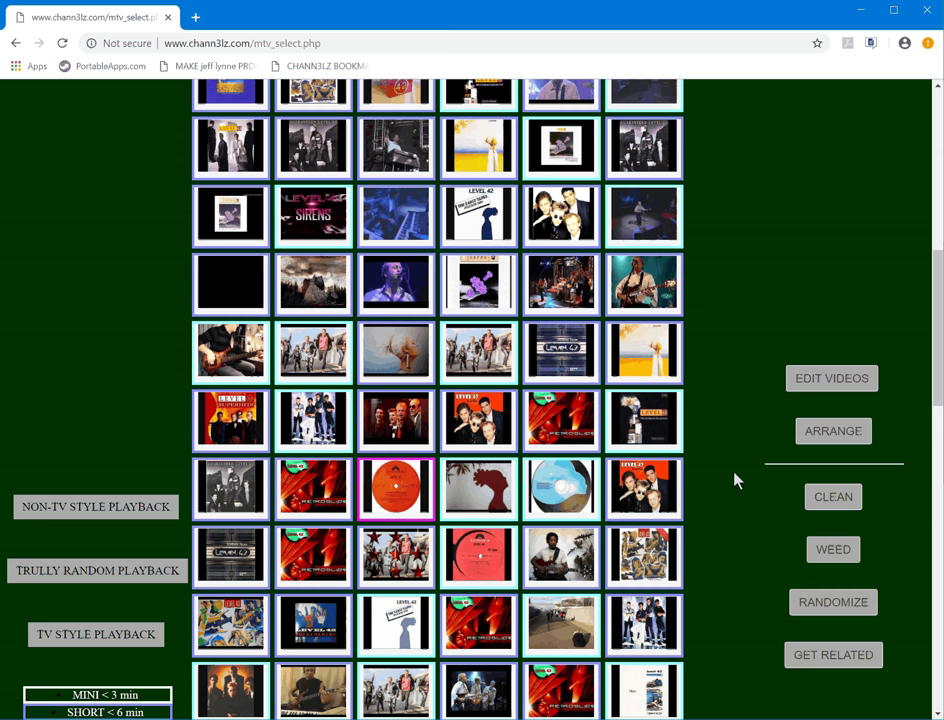
drag(651, 683, 272, 127)
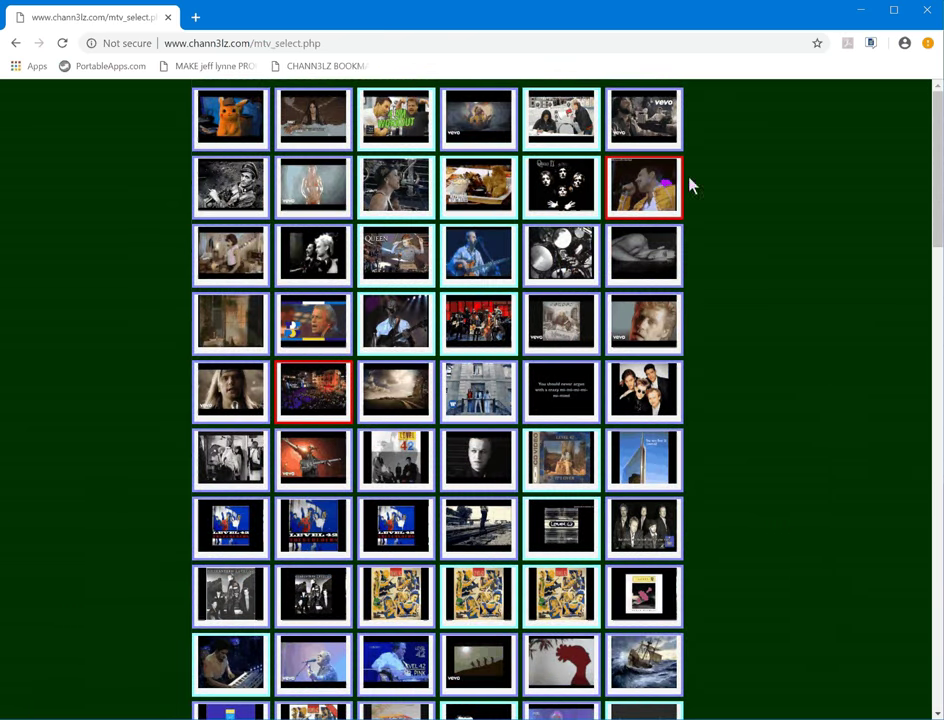
drag(690, 185, 240, 716)
scroll(770, 653, down, 1)
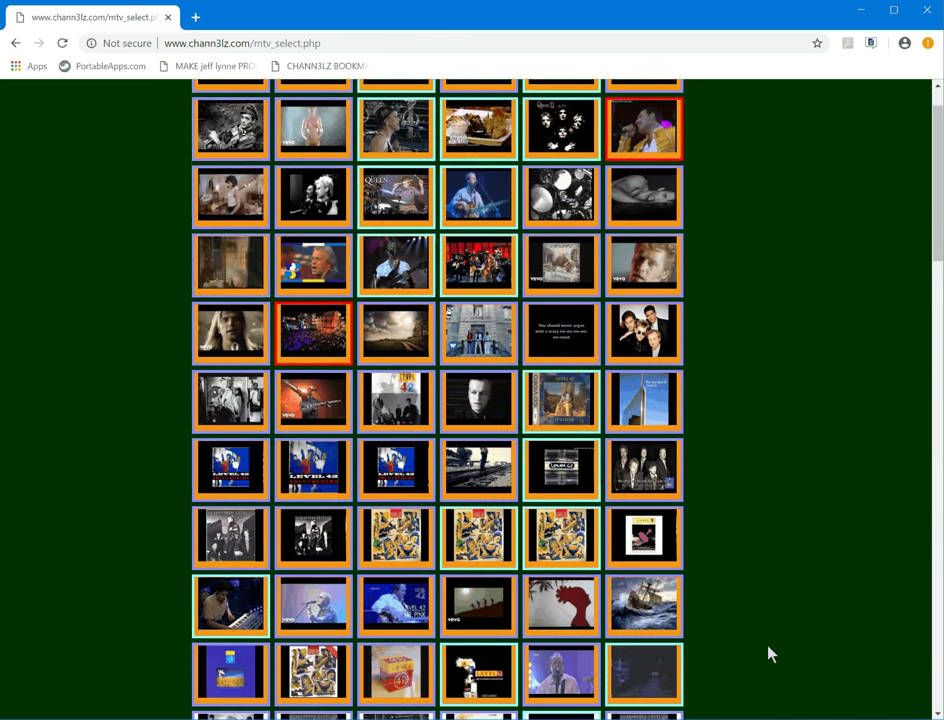
Review the orange-marked lower rows of non-Level 42 videos and switch on WEED
scroll(771, 650, down, 8)
click(835, 620)
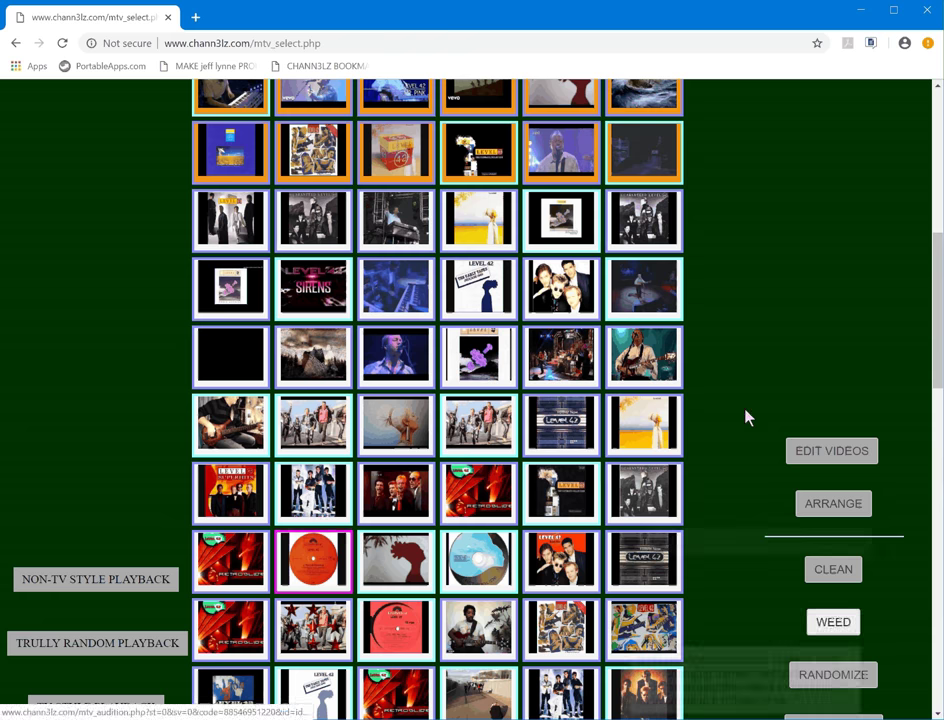
scroll(751, 349, up, 4)
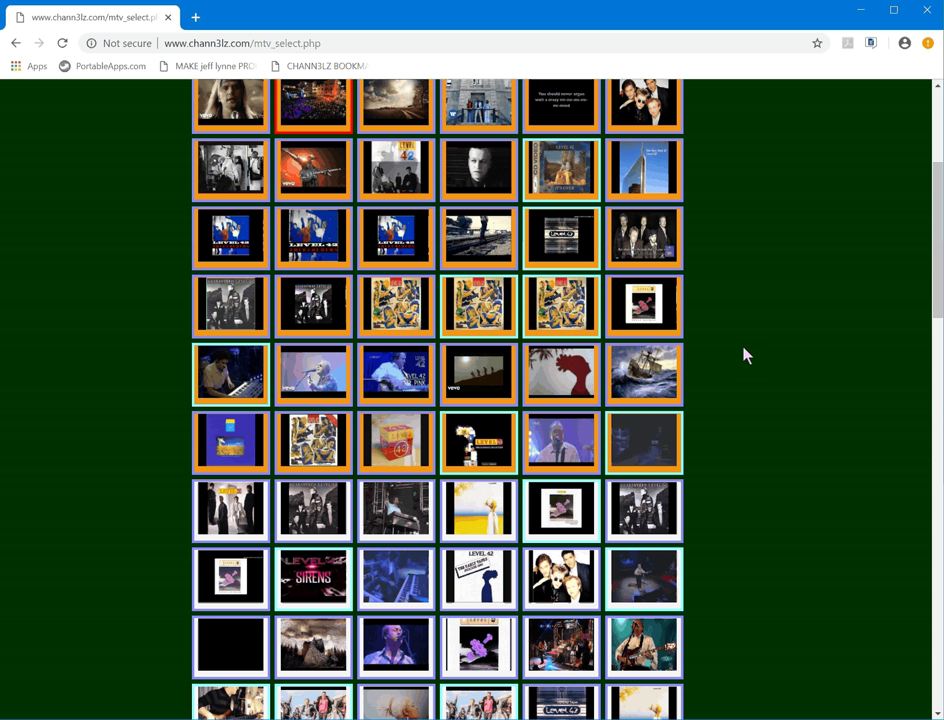
scroll(744, 355, up, 3)
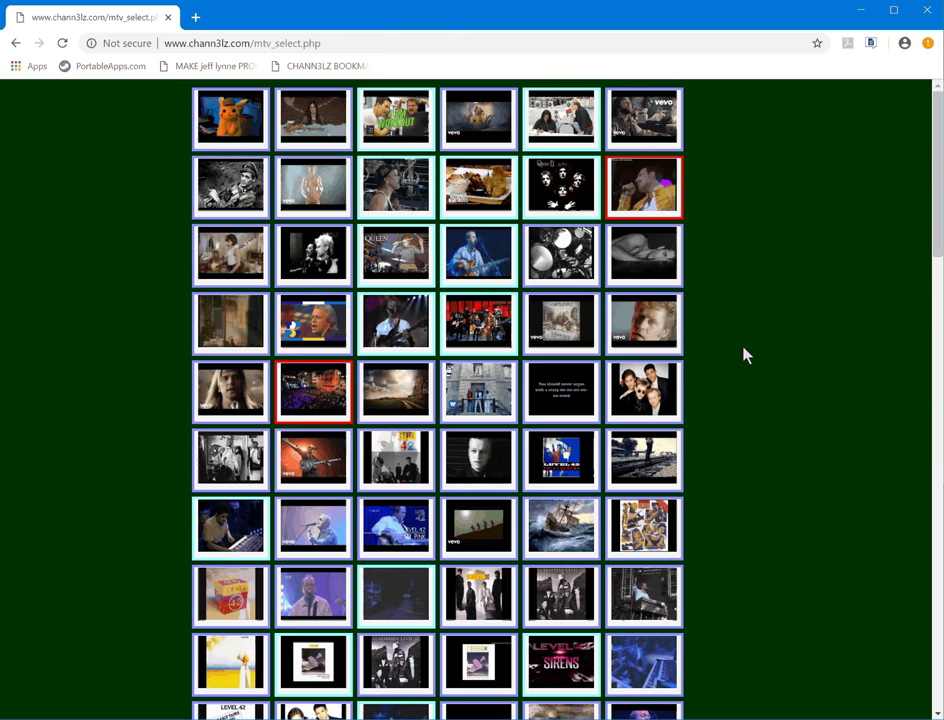
scroll(744, 355, down, 4)
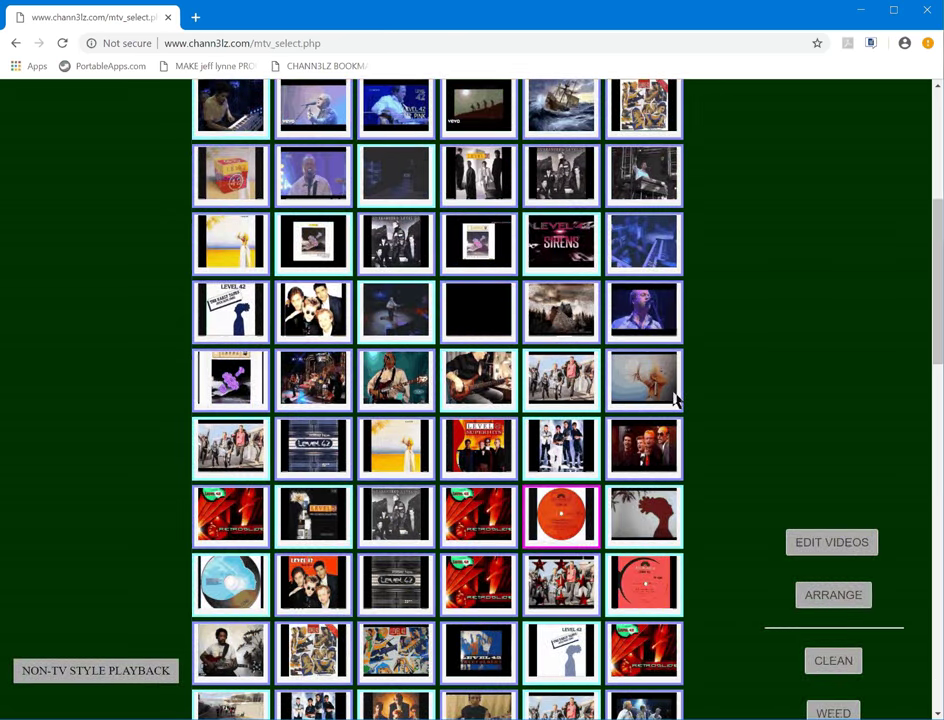
scroll(533, 462, down, 3)
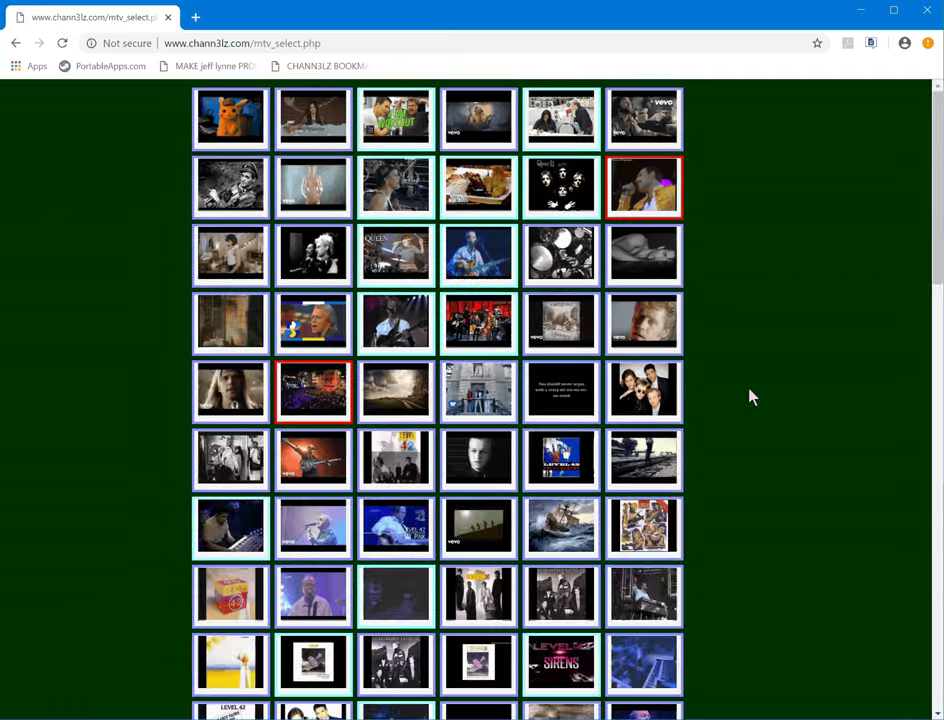
scroll(752, 397, down, 10)
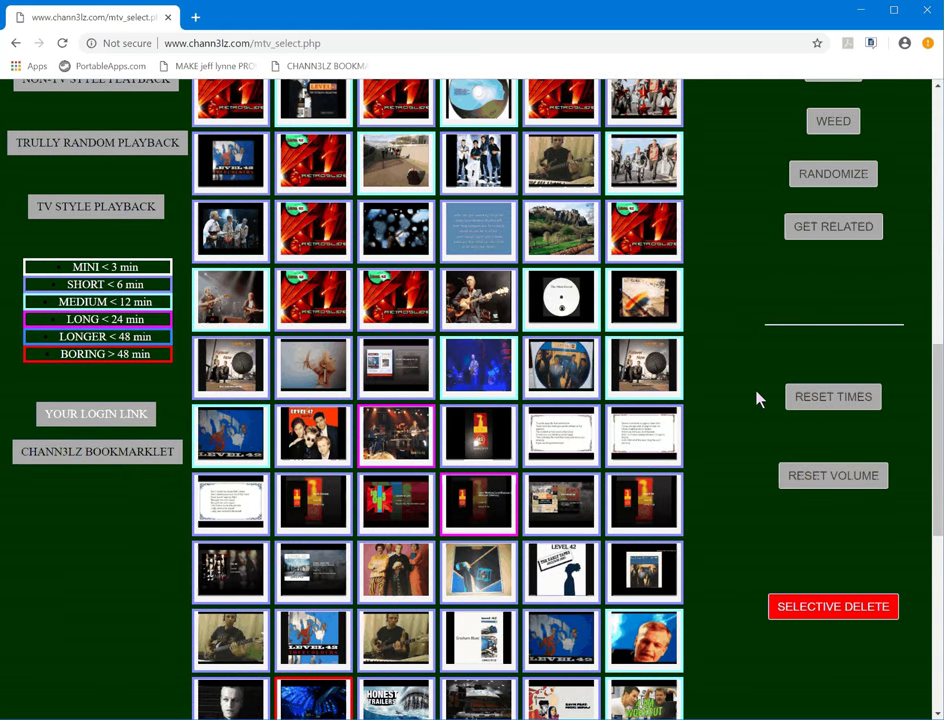
scroll(660, 232, down, 6)
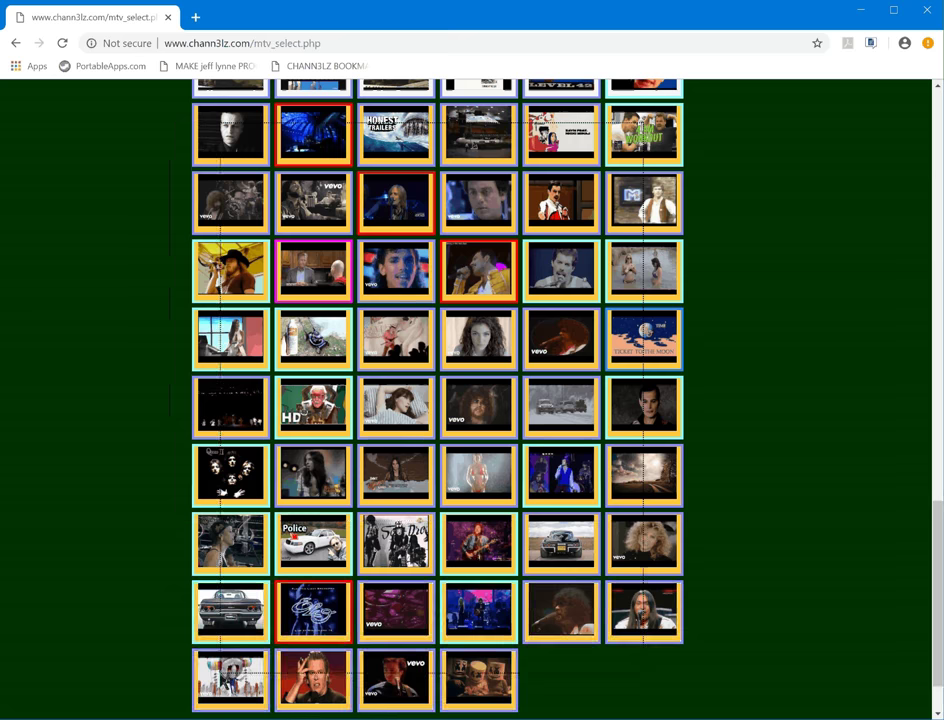
scroll(745, 375, up, 8)
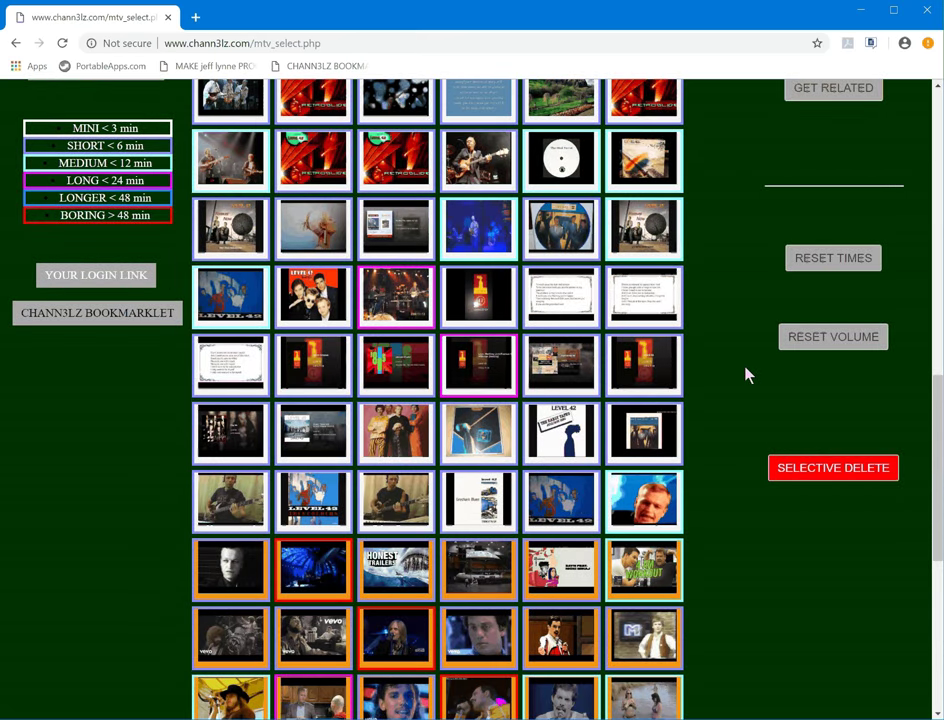
scroll(745, 375, up, 7)
click(817, 347)
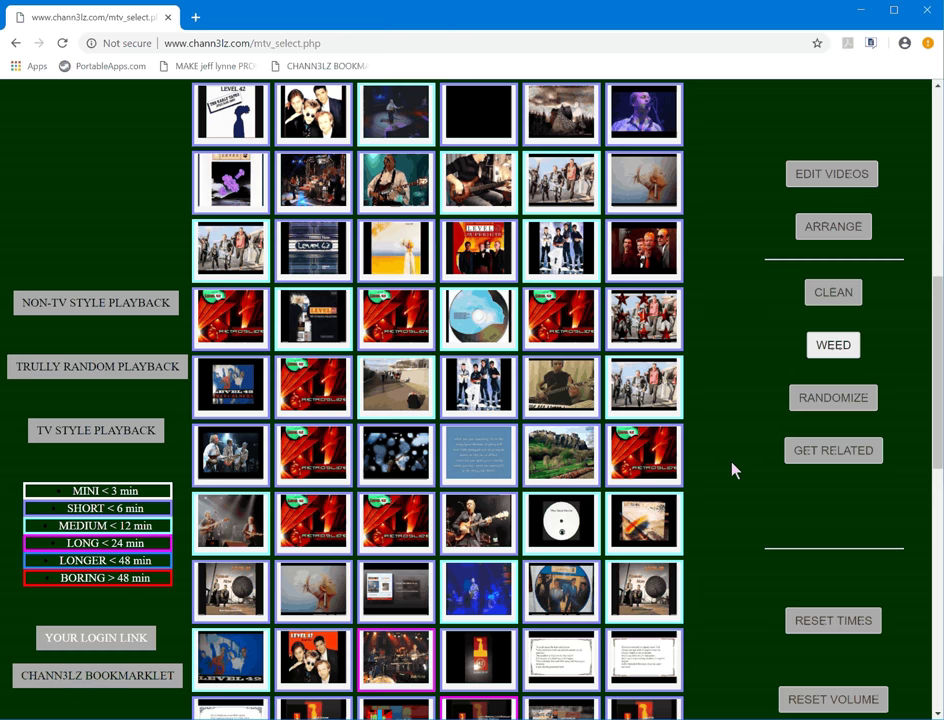
scroll(735, 470, down, 12)
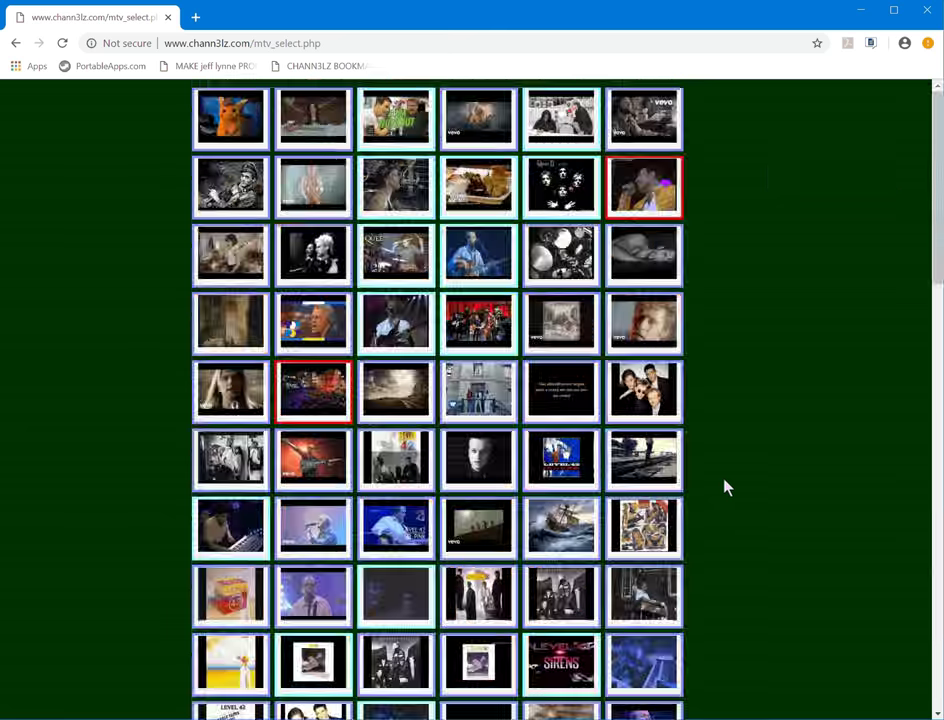
Mark a block of twelve unwanted thumbnails in orange with a selection marquee
scroll(725, 482, down, 5)
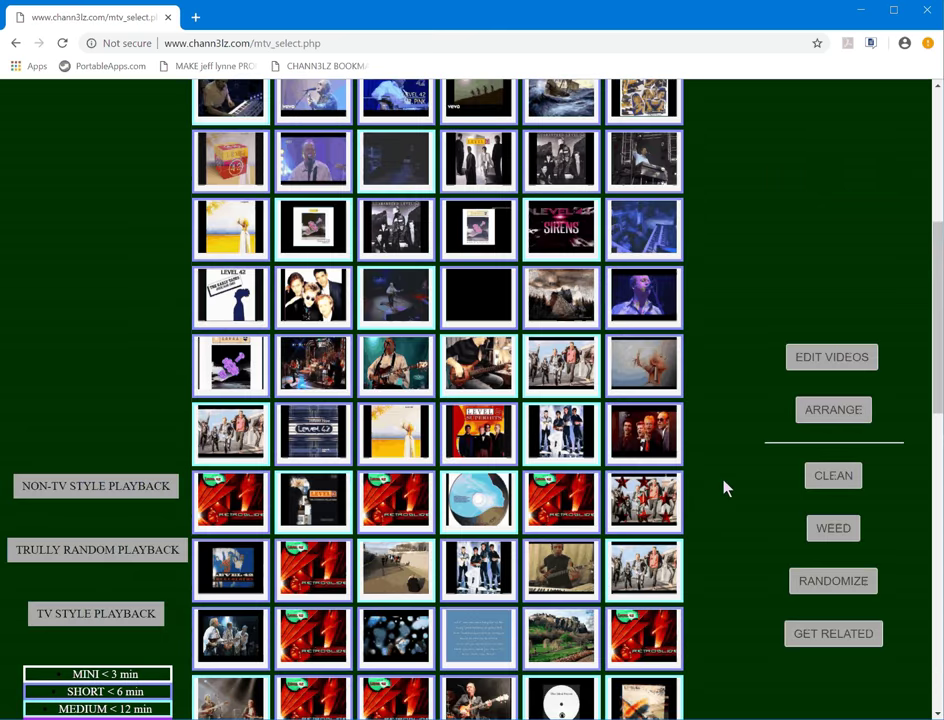
scroll(725, 487, down, 3)
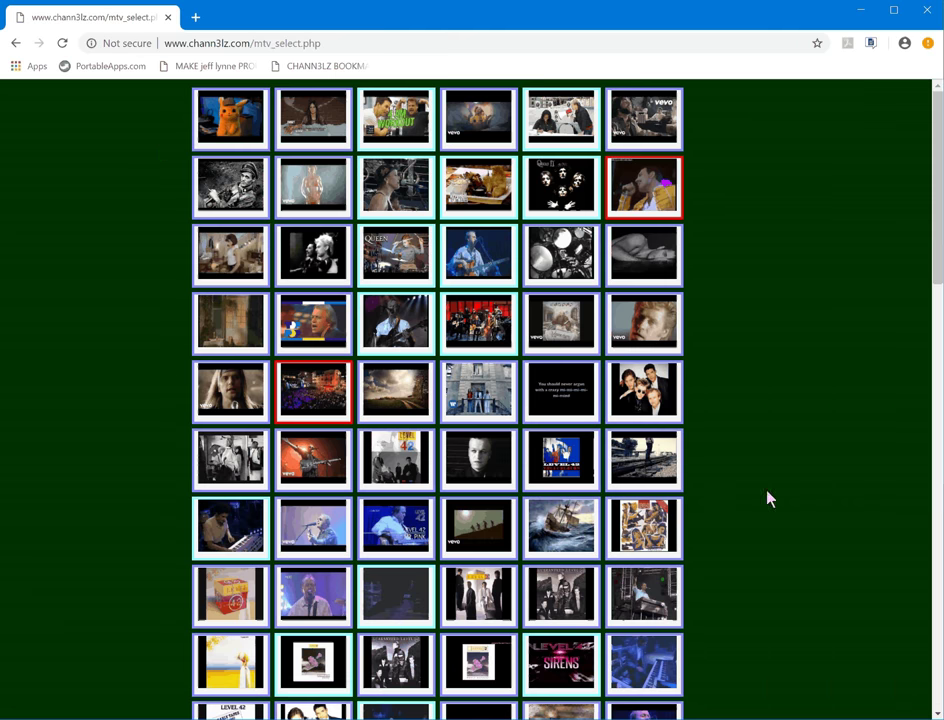
scroll(768, 498, down, 3)
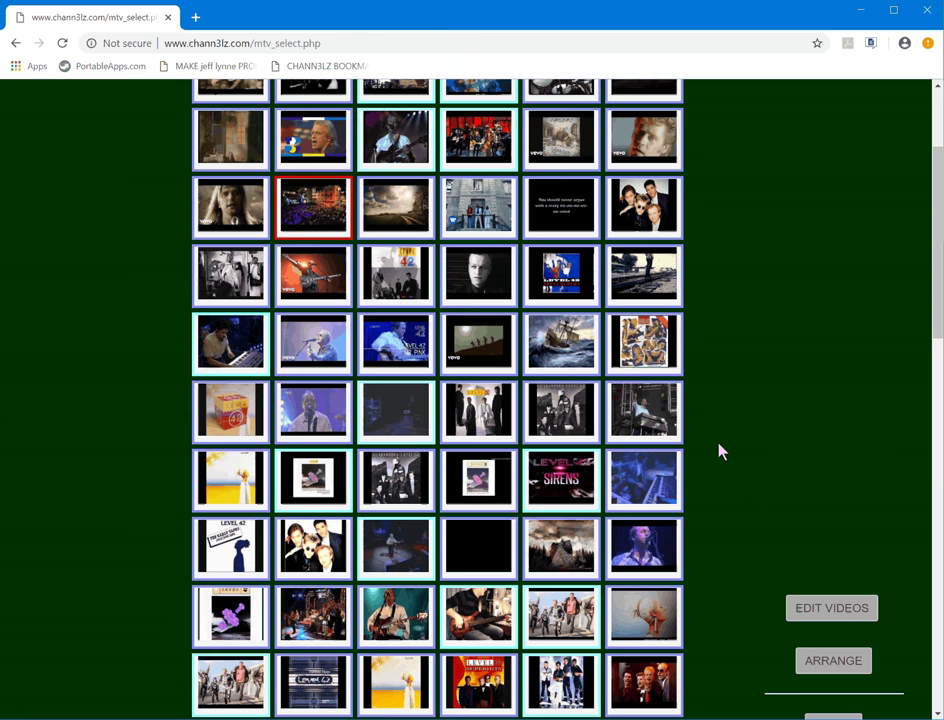
scroll(720, 440, down, 1)
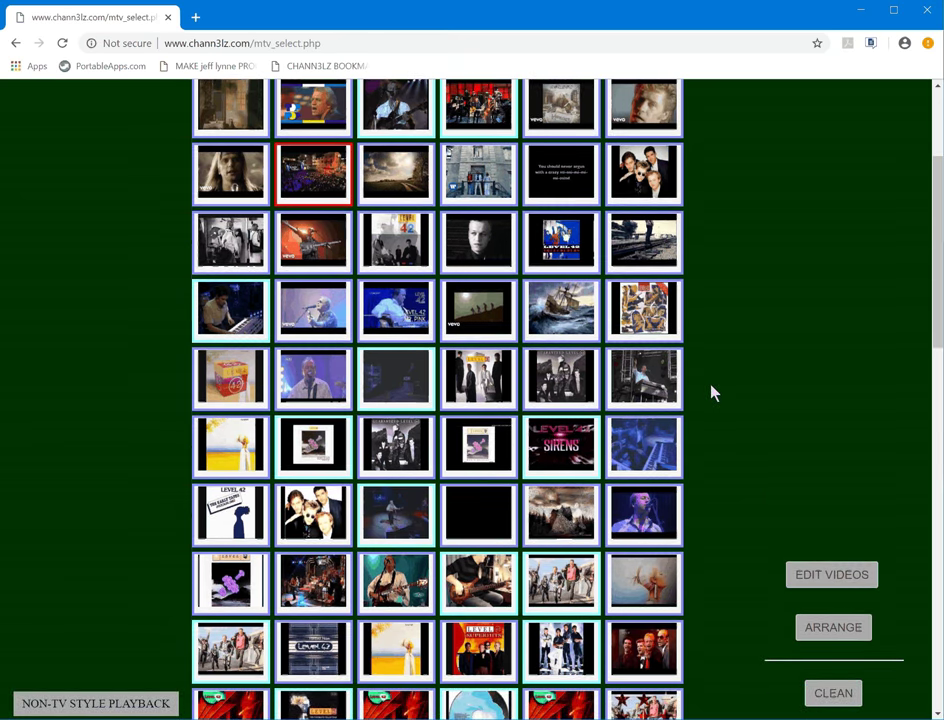
drag(633, 188, 405, 662)
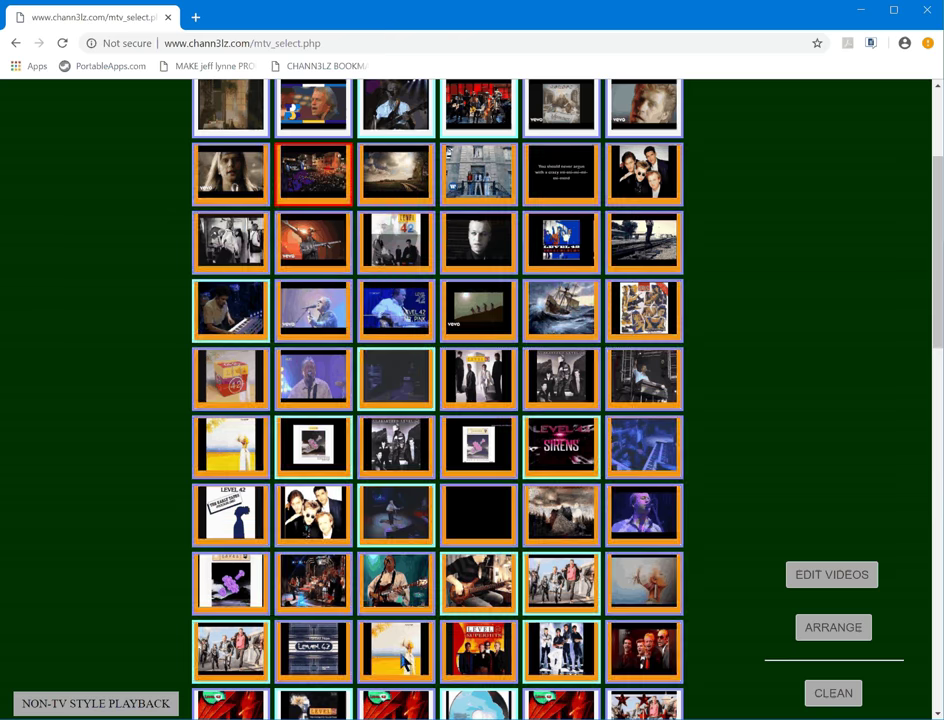
scroll(820, 557, down, 3)
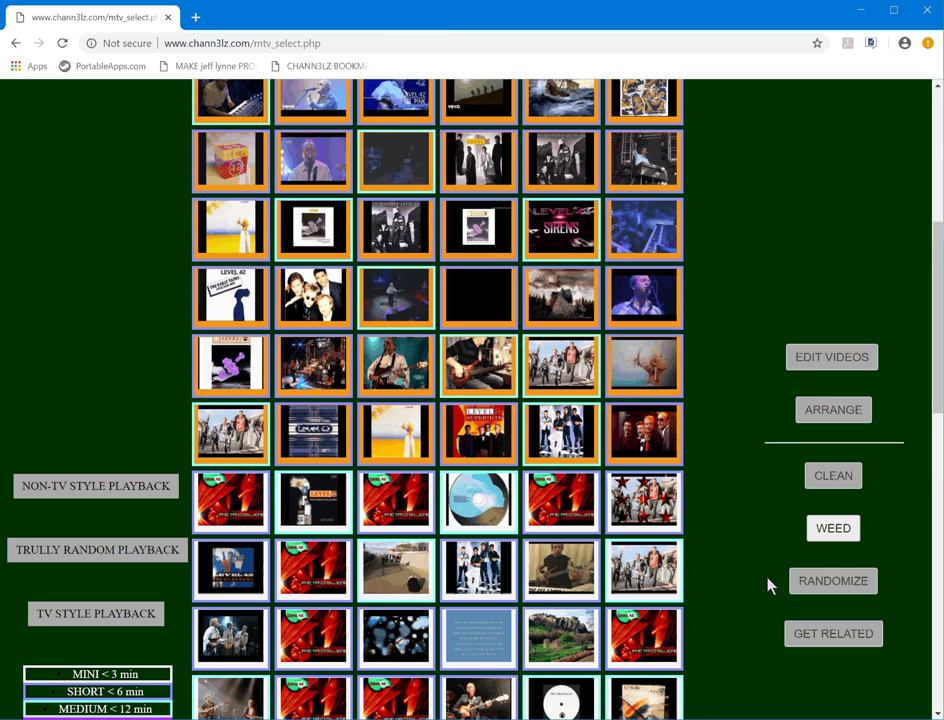
Scroll the reloaded grid to confirm the marked videos were weeded out
scroll(768, 585, up, 3)
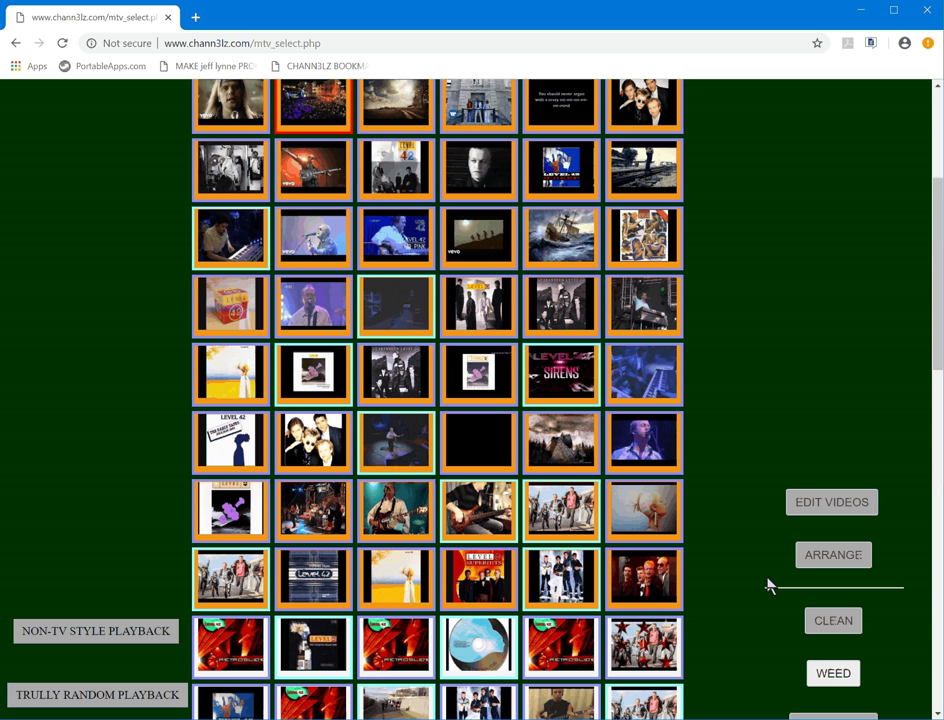
scroll(773, 573, up, 3)
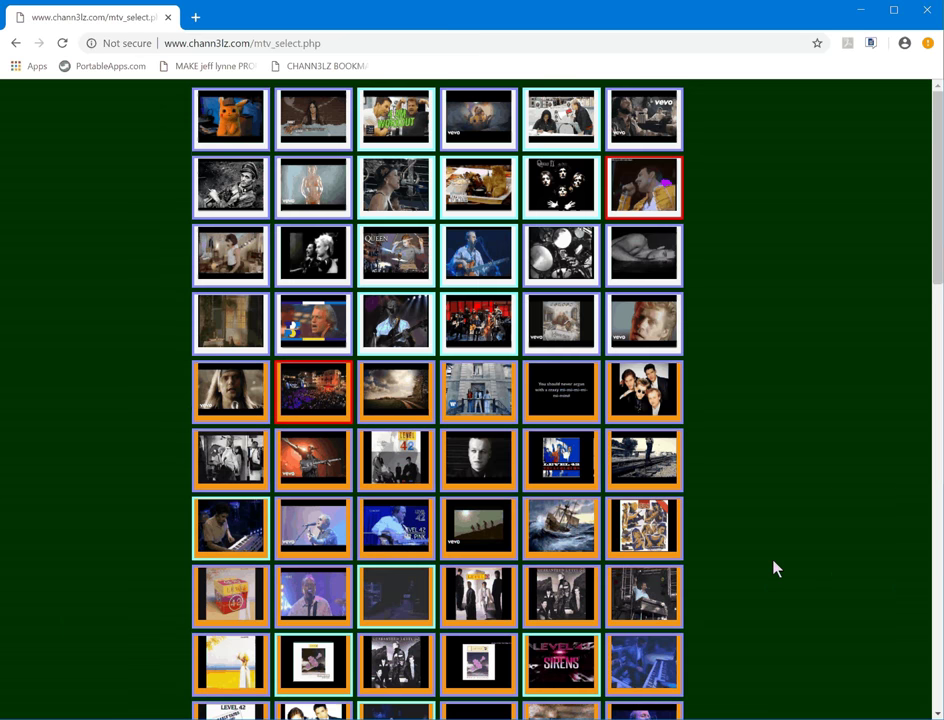
scroll(773, 568, down, 2)
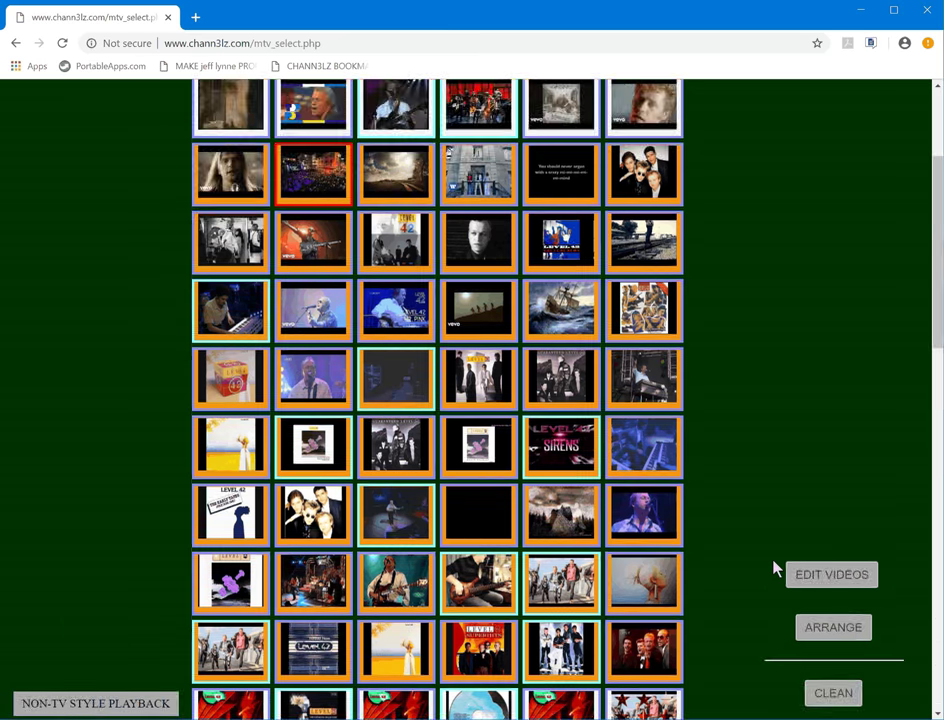
scroll(775, 568, down, 1)
scroll(773, 568, up, 3)
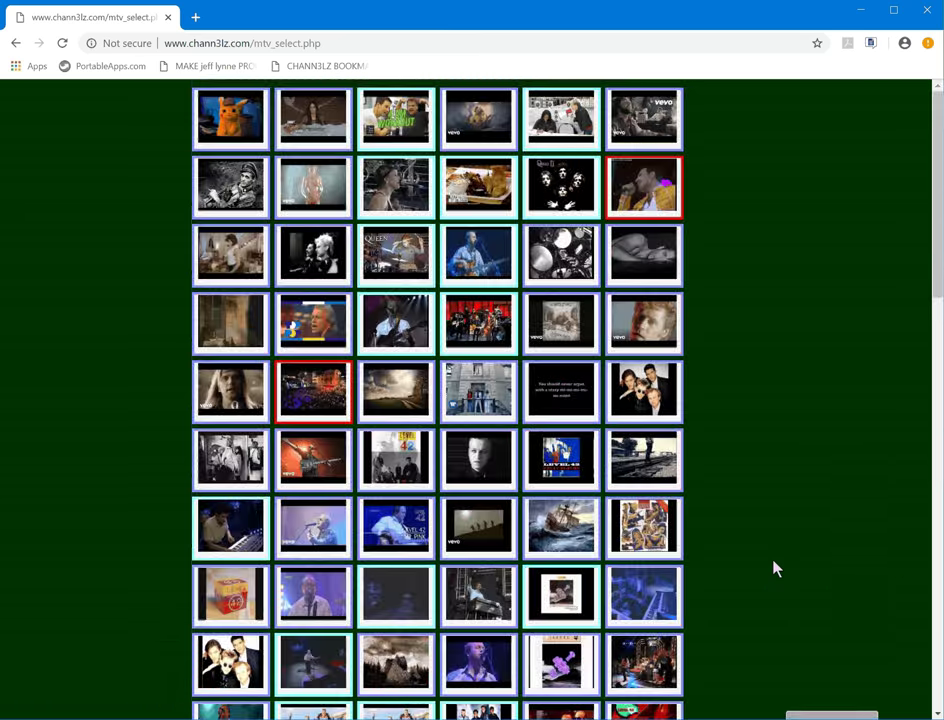
scroll(773, 568, down, 4)
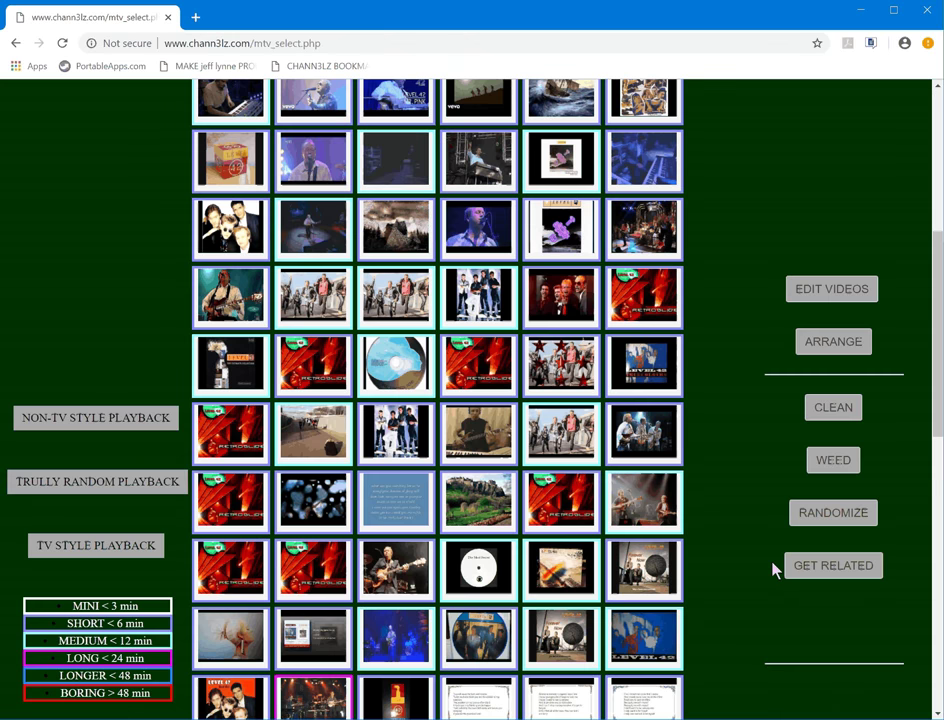
scroll(775, 568, down, 2)
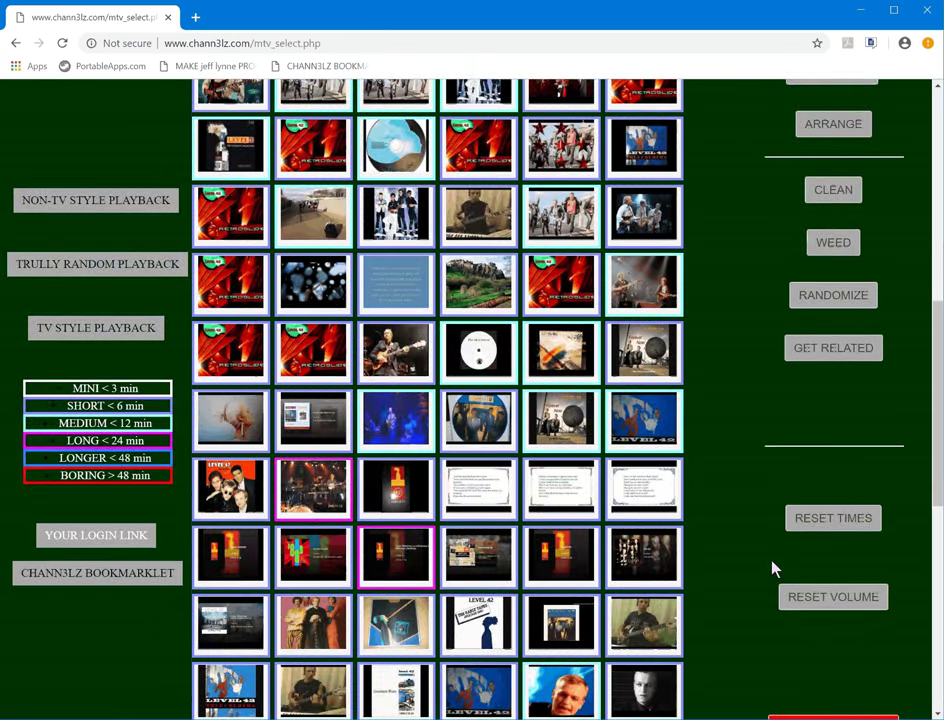
scroll(775, 568, up, 3)
scroll(773, 568, down, 1)
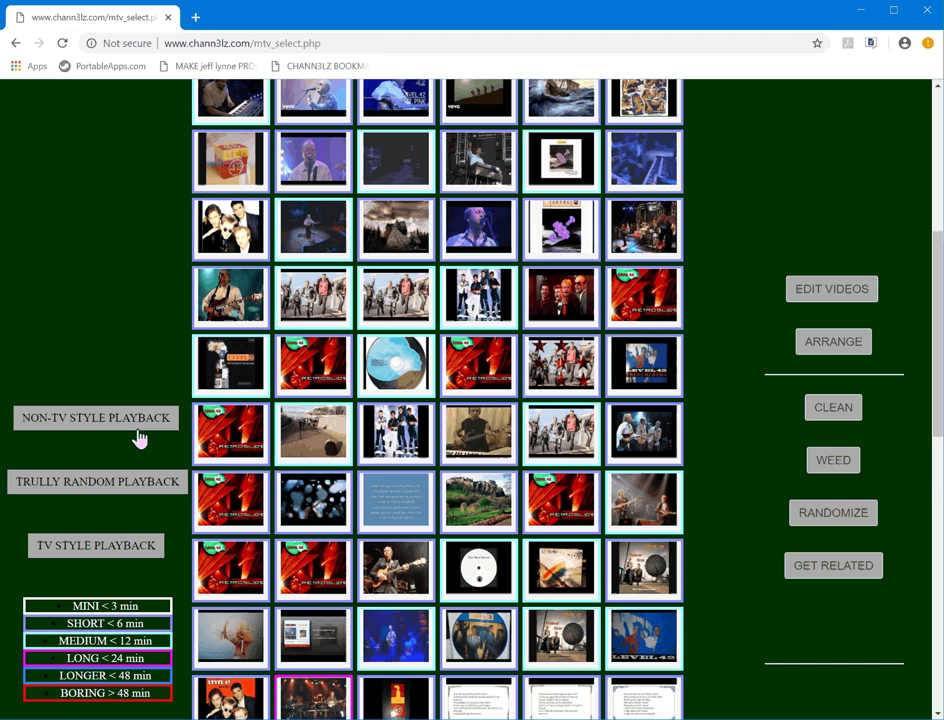
click(97, 546)
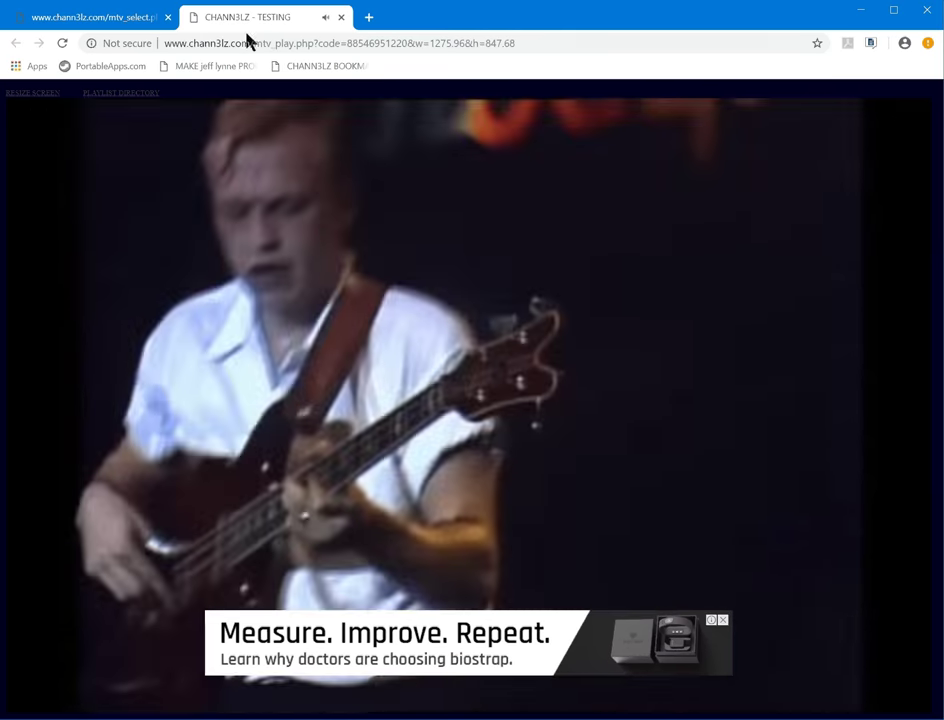
key(ctrl+shift+Tab)
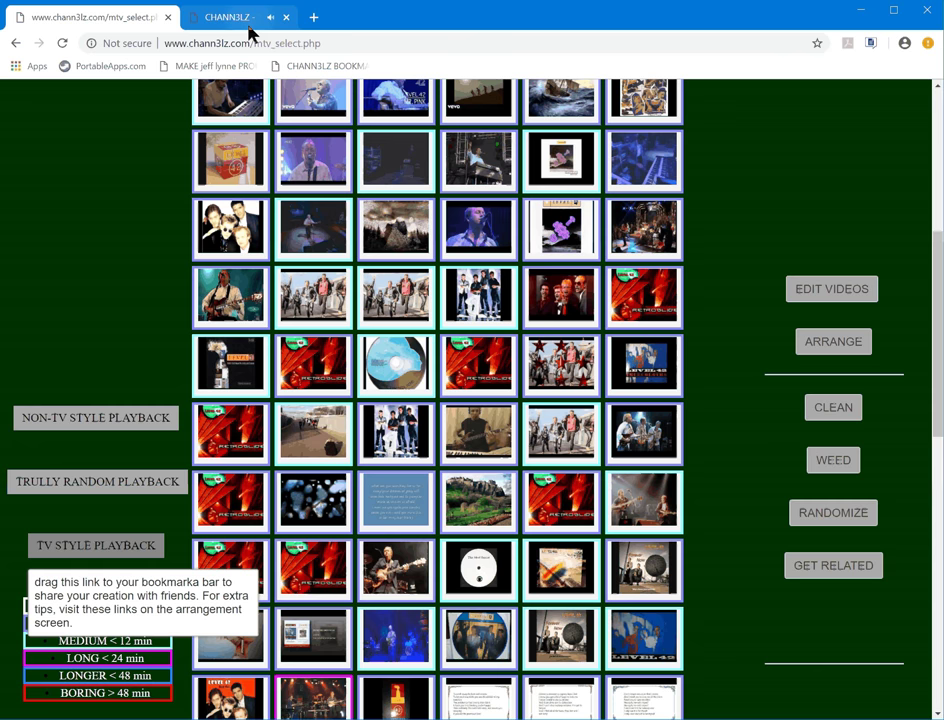
middle_click(250, 29)
click(127, 537)
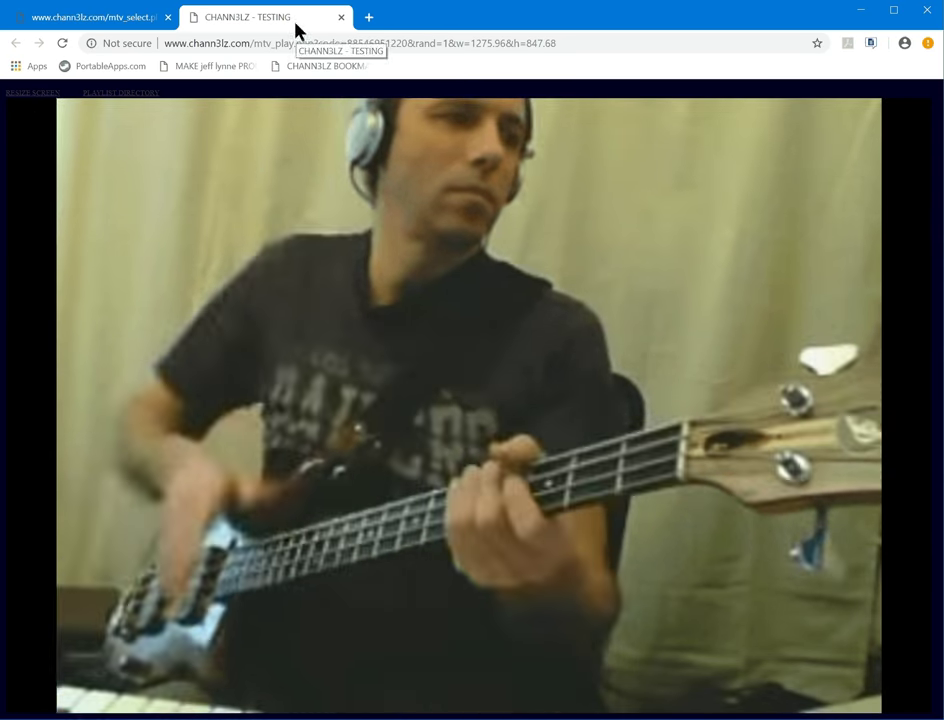
middle_click(295, 24)
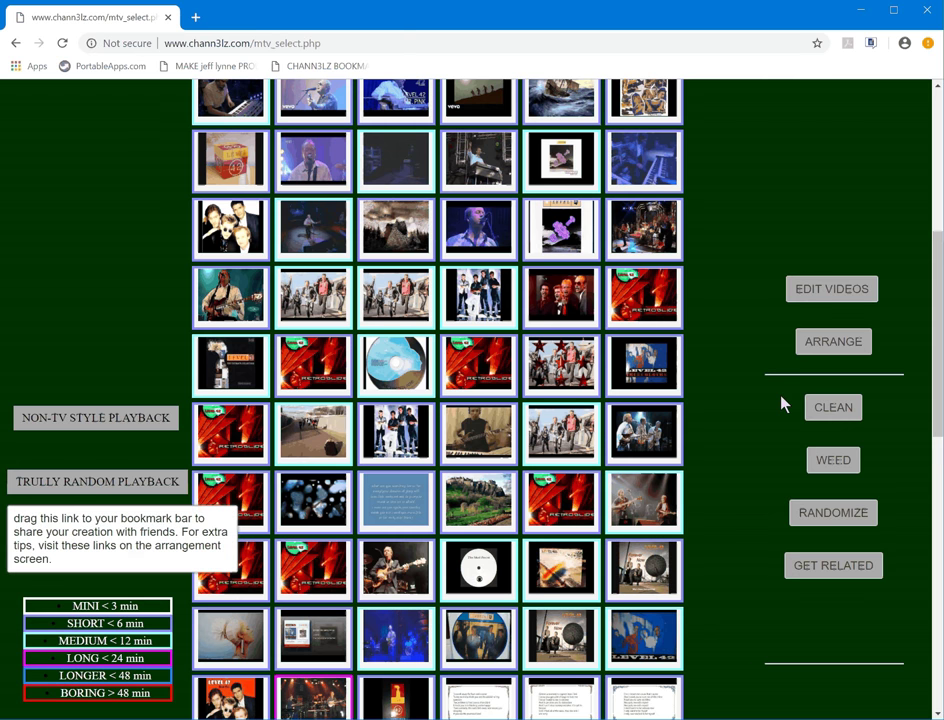
Load Level 42 – Sleep Talking – Retroglide into the editor player and play it over 0s–302s
click(752, 447)
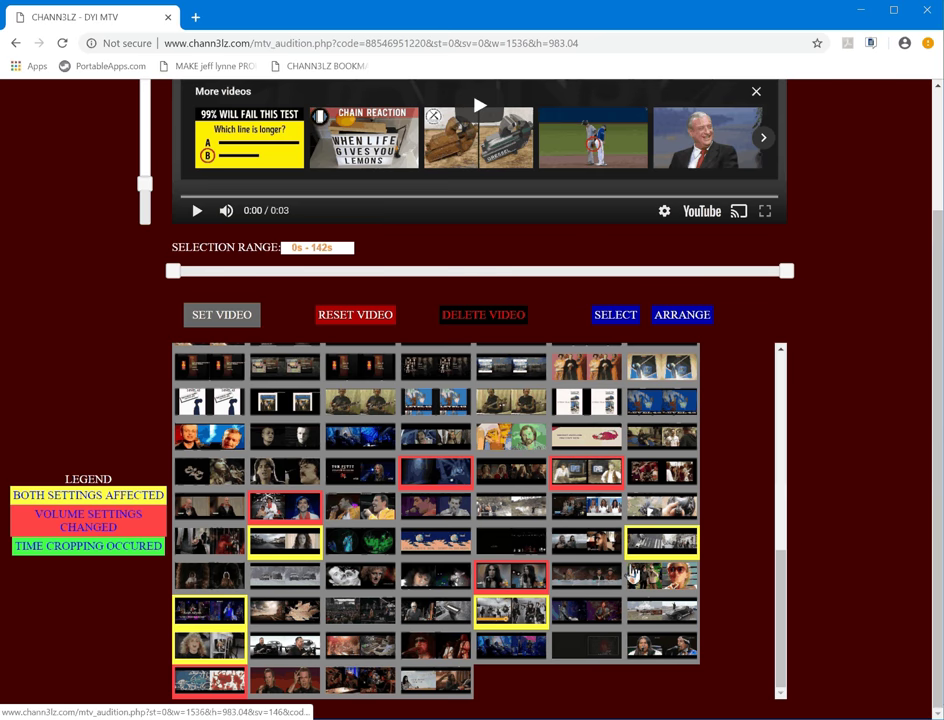
scroll(632, 572, up, 10)
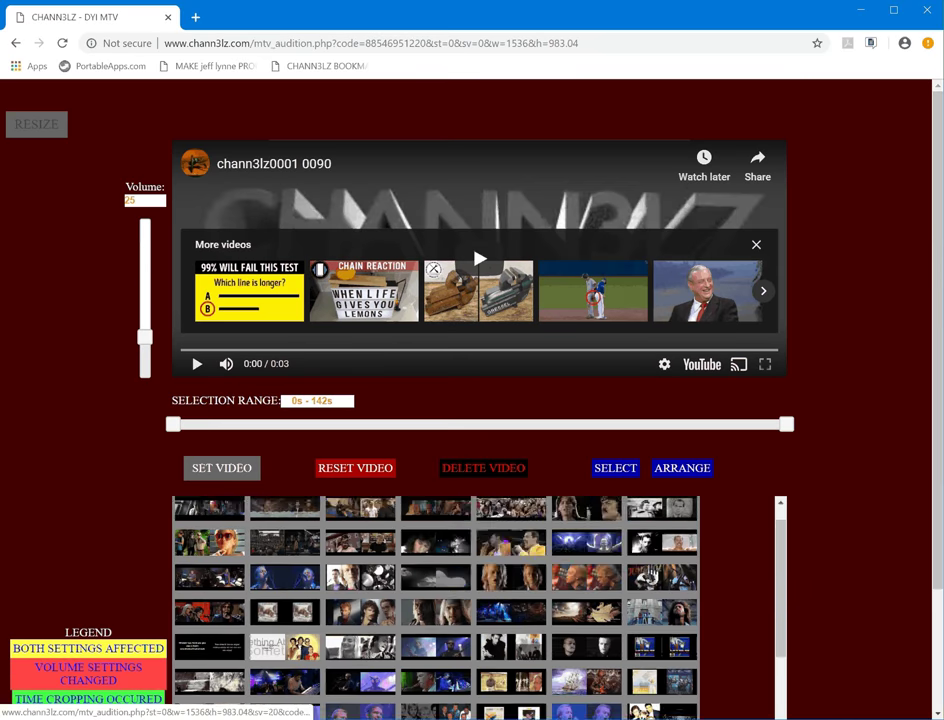
scroll(606, 531, down, 5)
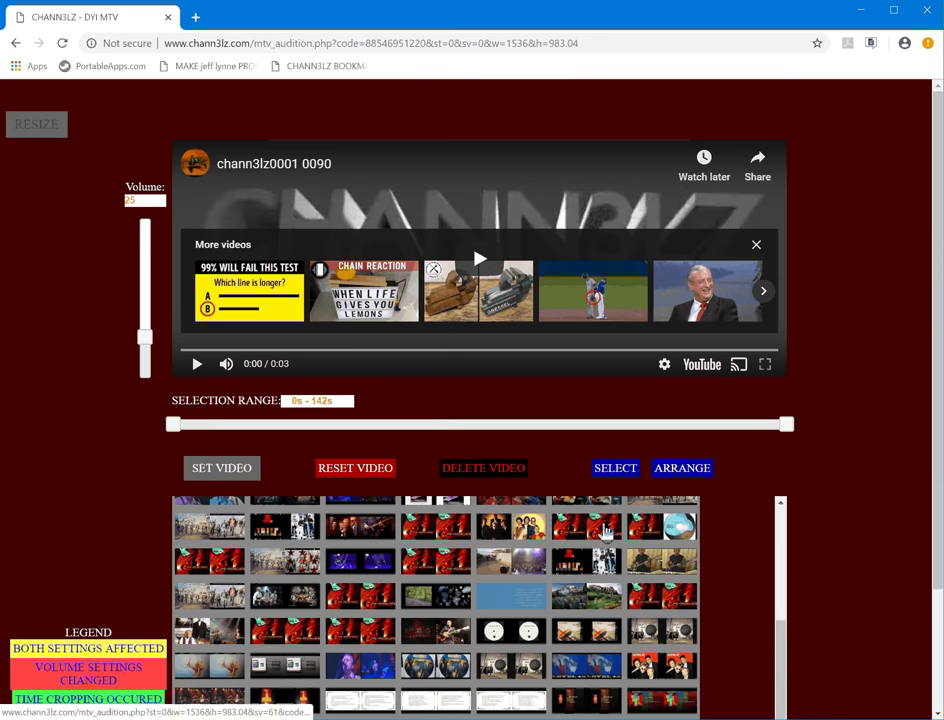
click(606, 531)
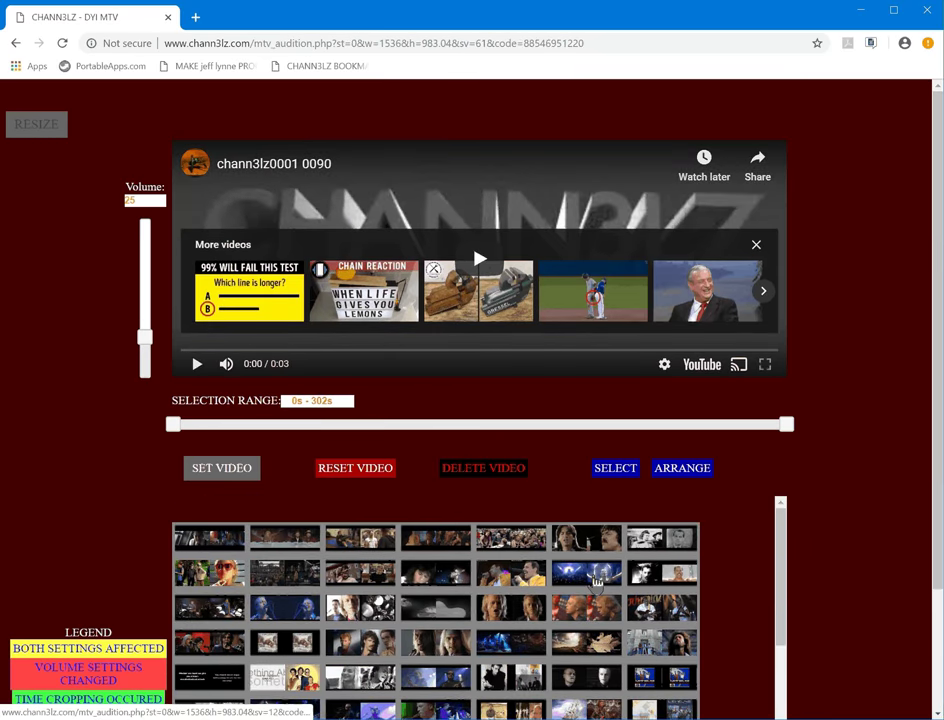
click(498, 268)
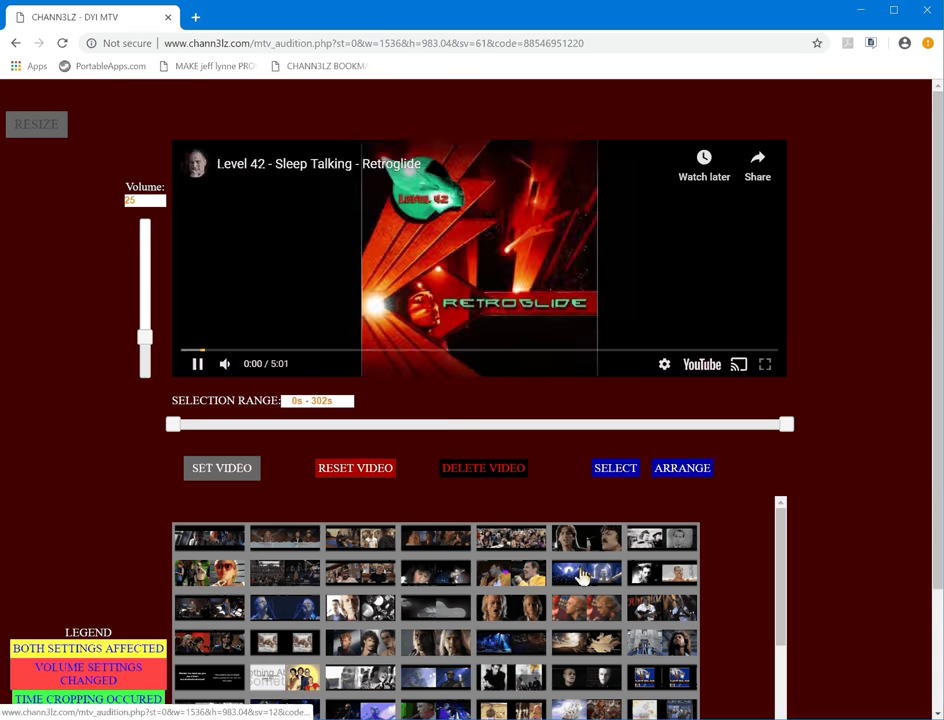
scroll(592, 580, down, 5)
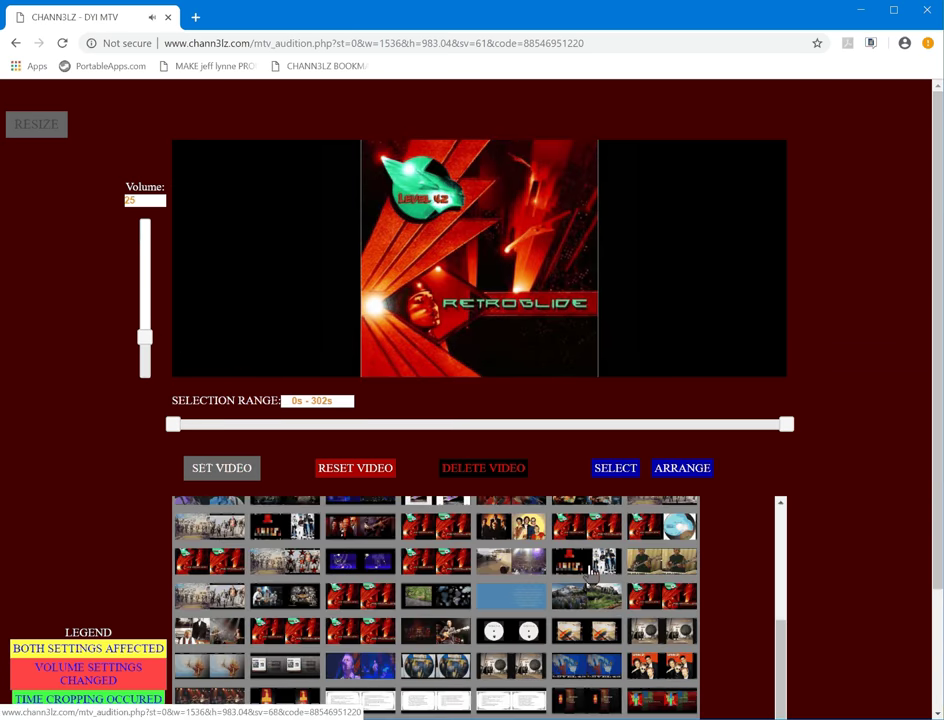
Open the channel's ARRANGE reorder page and scroll through its thumbnail grid
click(666, 472)
scroll(630, 541, down, 5)
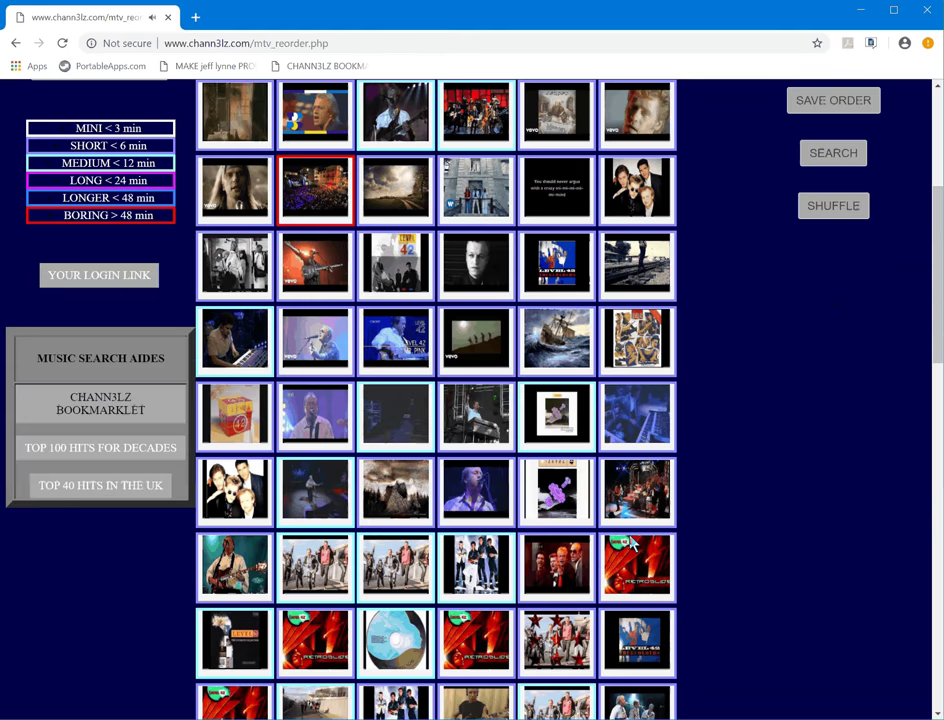
scroll(630, 541, down, 3)
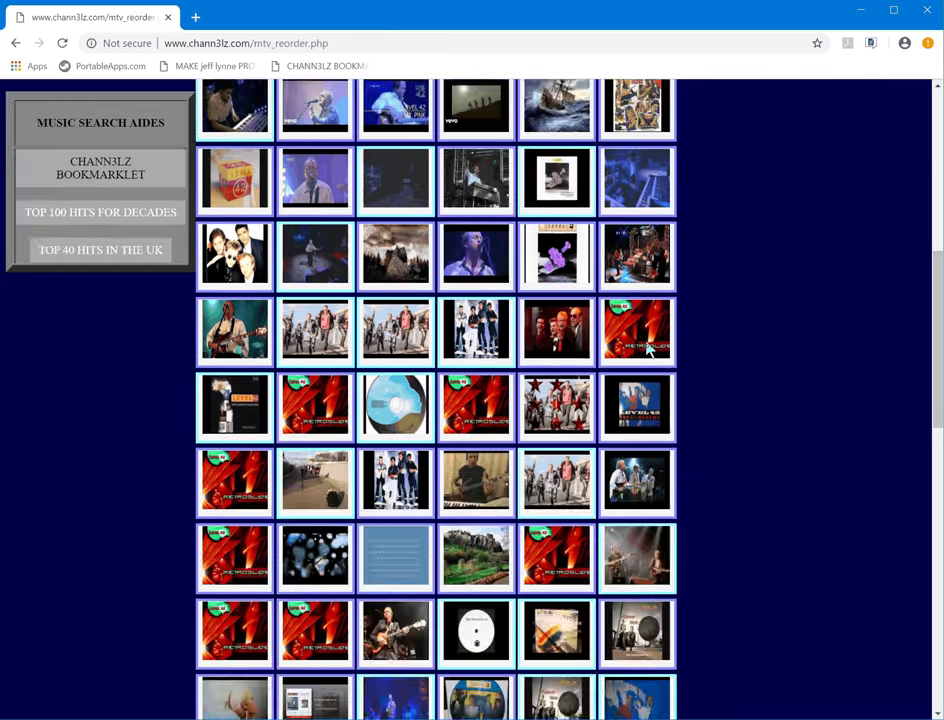
scroll(648, 347, up, 4)
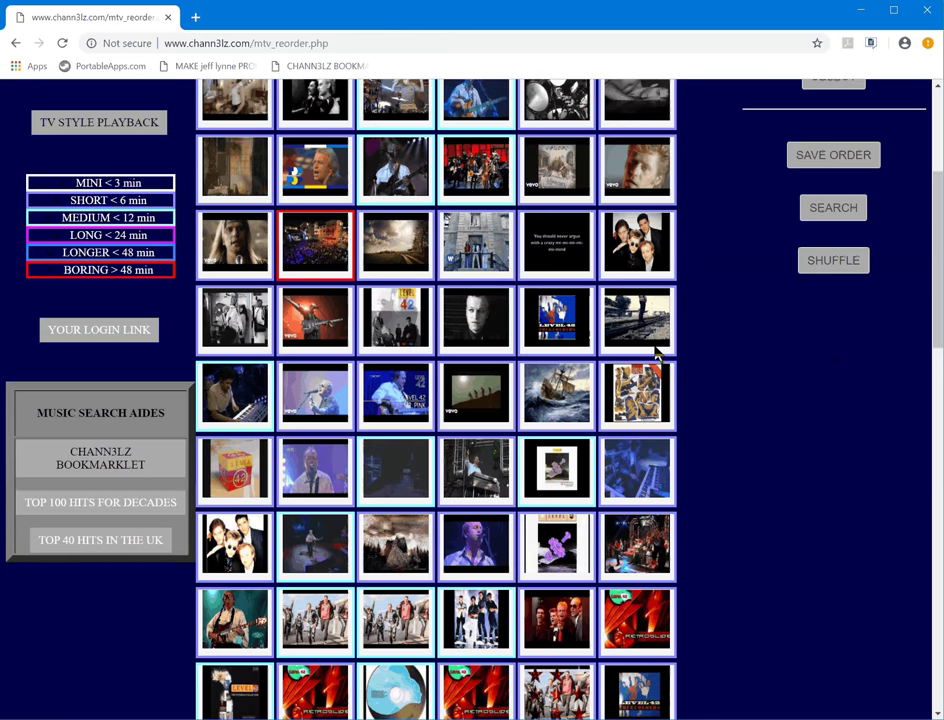
scroll(656, 352, up, 4)
Switch to the select page and mark the six Retroglide-artwork videos
click(822, 372)
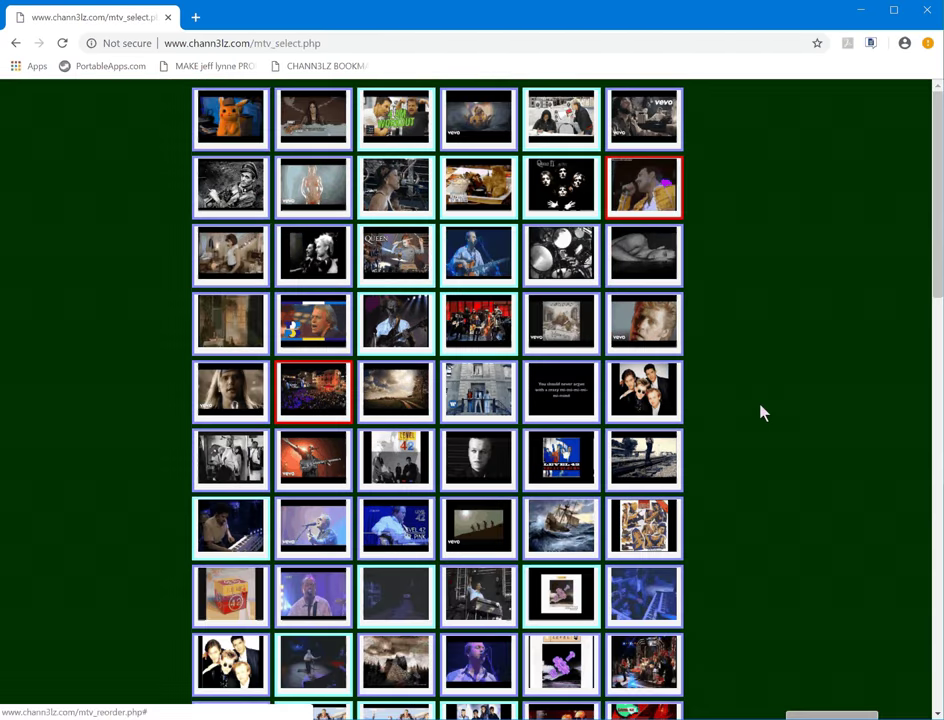
scroll(686, 248, down, 5)
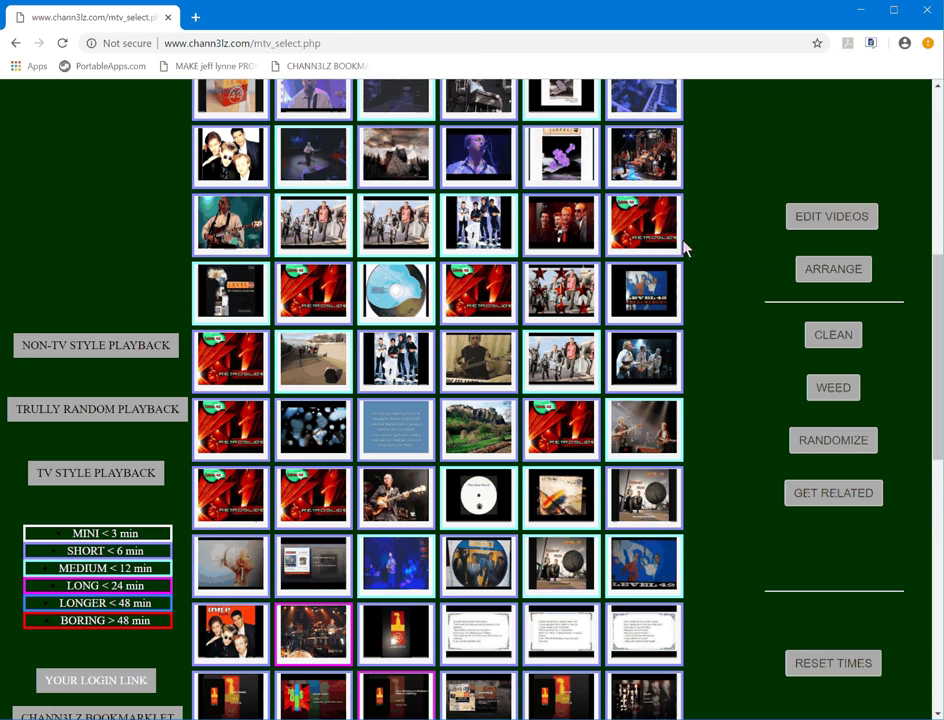
click(617, 237)
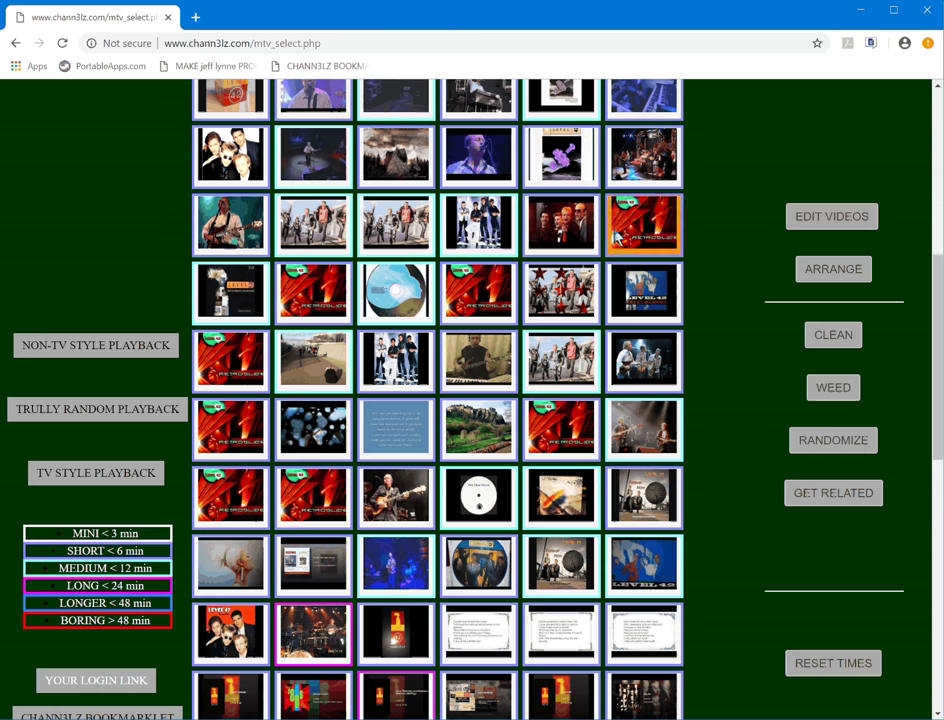
click(478, 290)
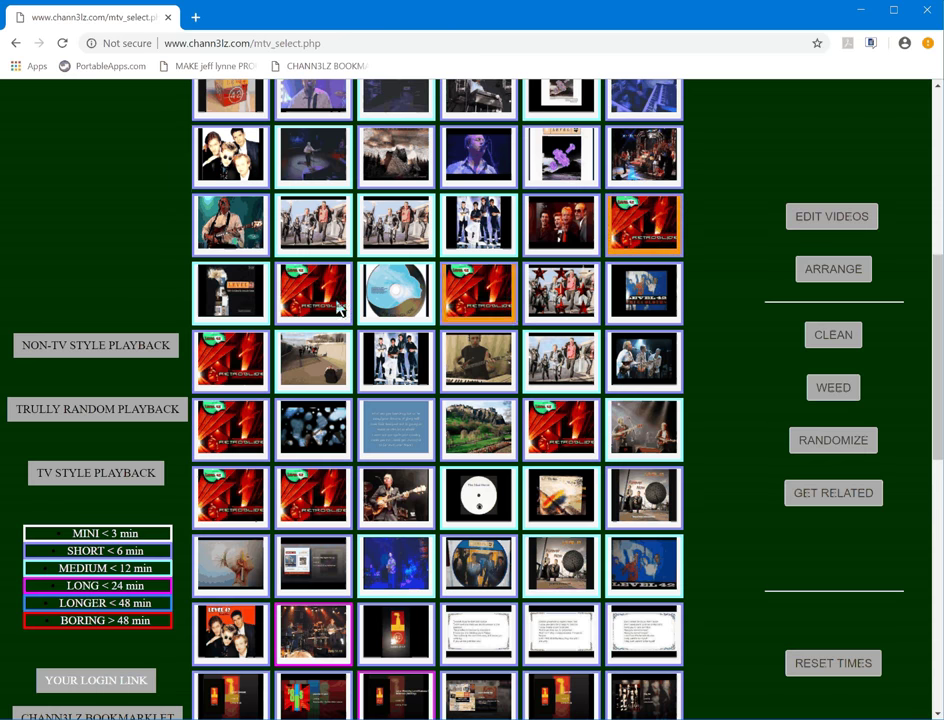
click(340, 308)
click(241, 388)
click(234, 430)
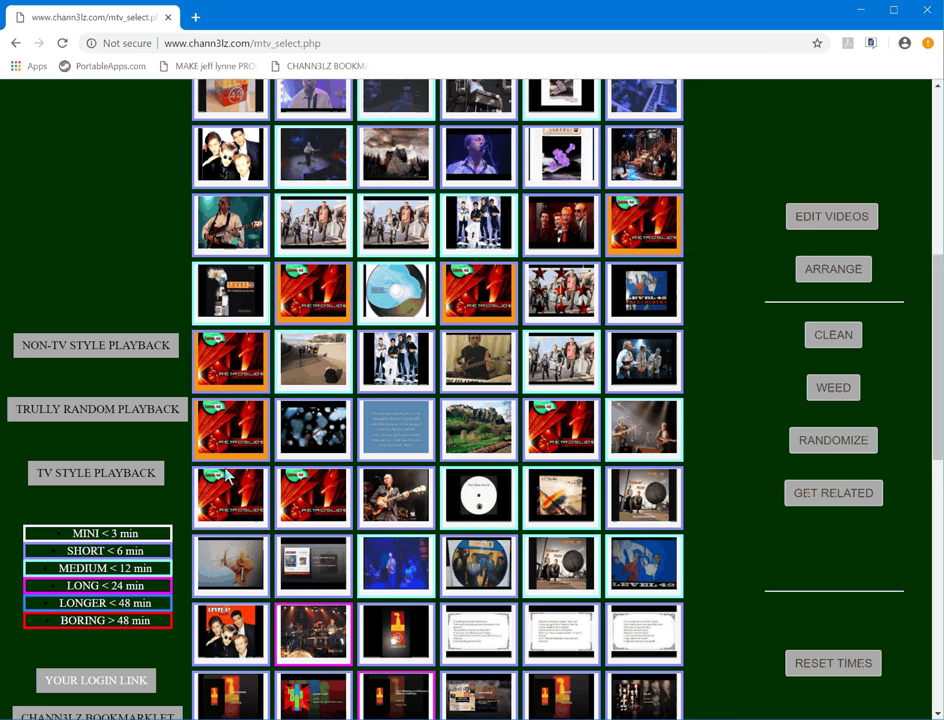
click(228, 476)
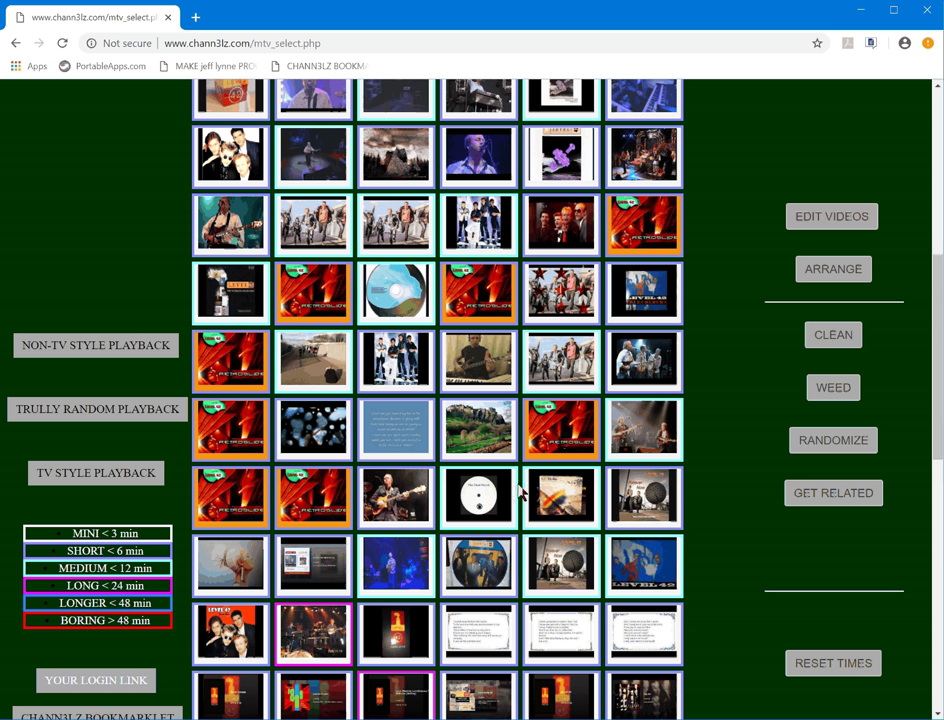
Mark the Level 42 clips across rows 7 through 9 of the grid
click(577, 514)
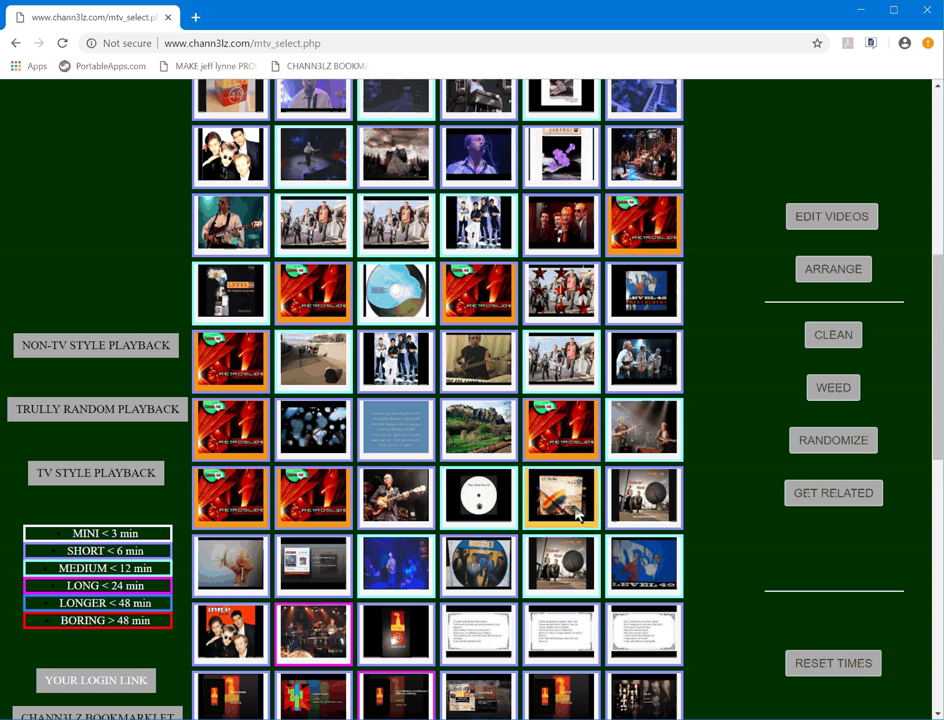
click(610, 522)
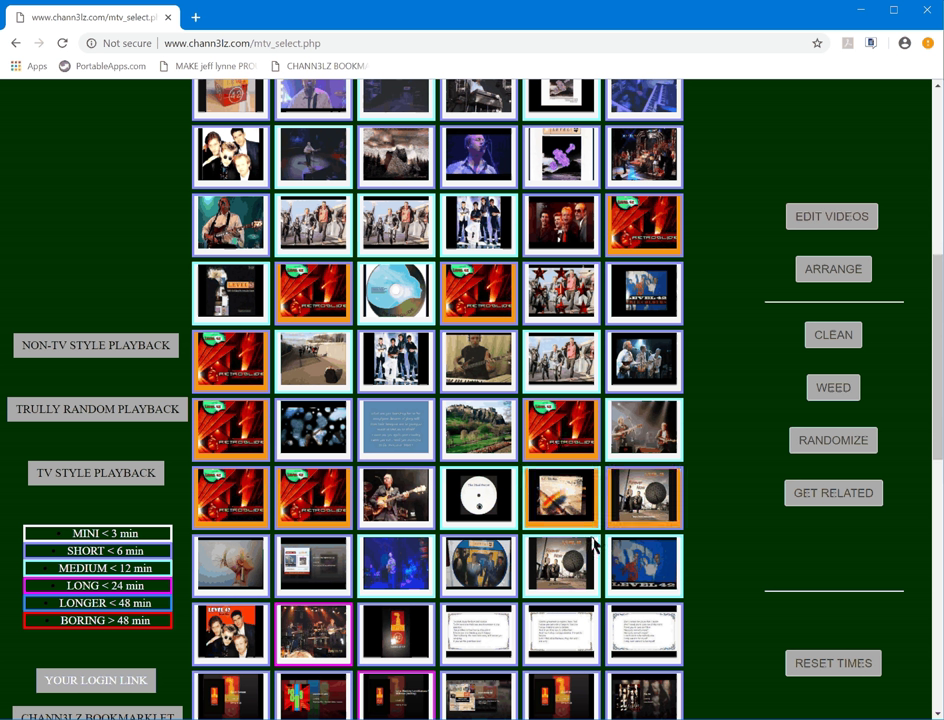
click(467, 580)
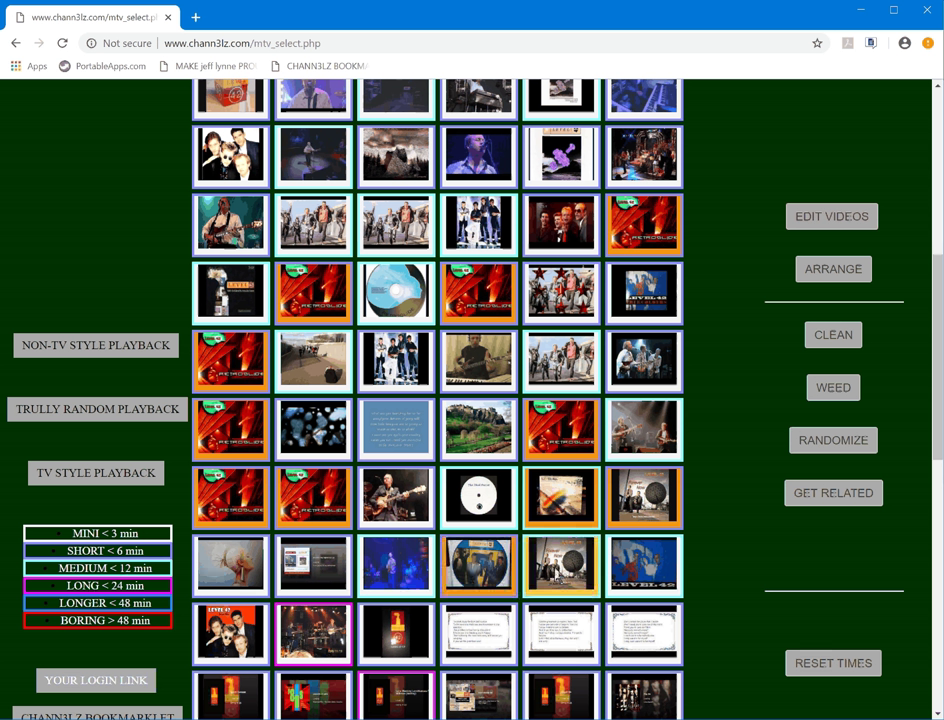
click(561, 566)
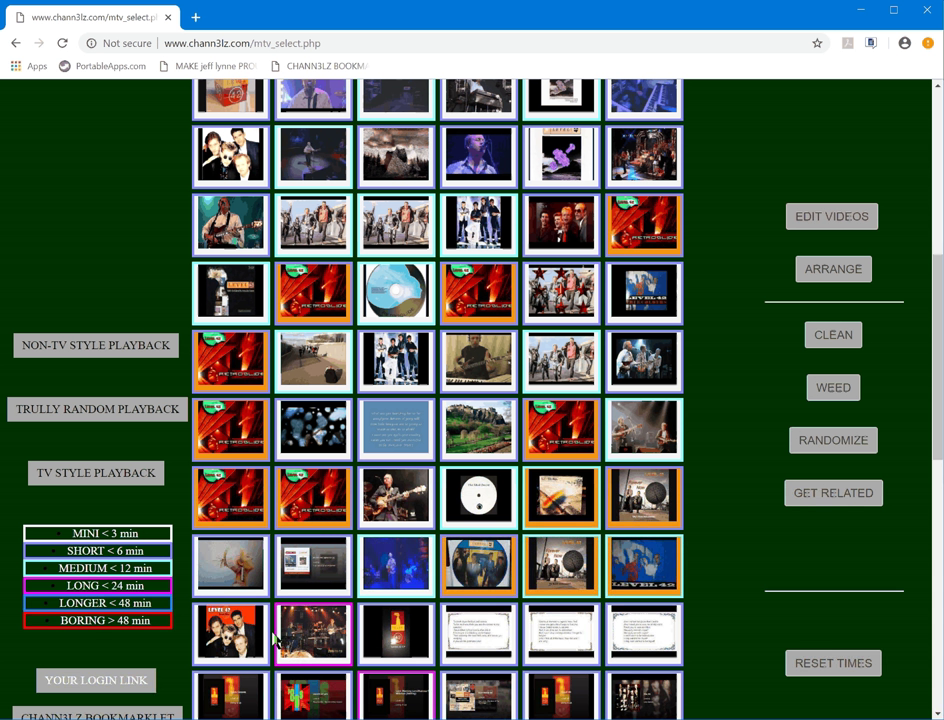
click(268, 634)
click(405, 651)
click(479, 648)
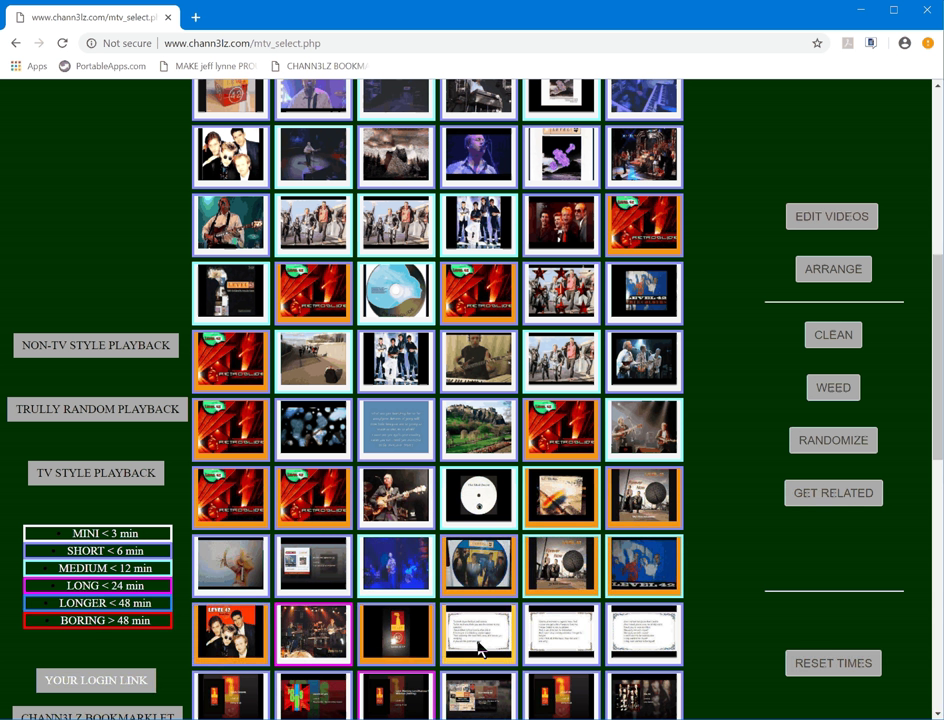
click(560, 652)
click(620, 658)
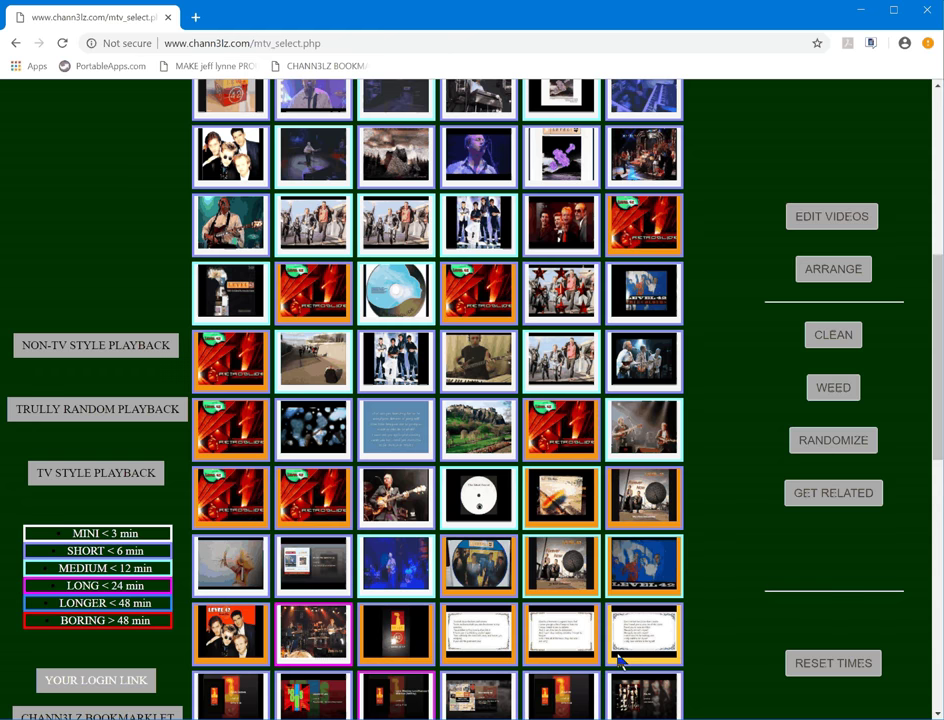
Mark six more Level 42 clips in the lower rows further down the grid
scroll(615, 658, down, 3)
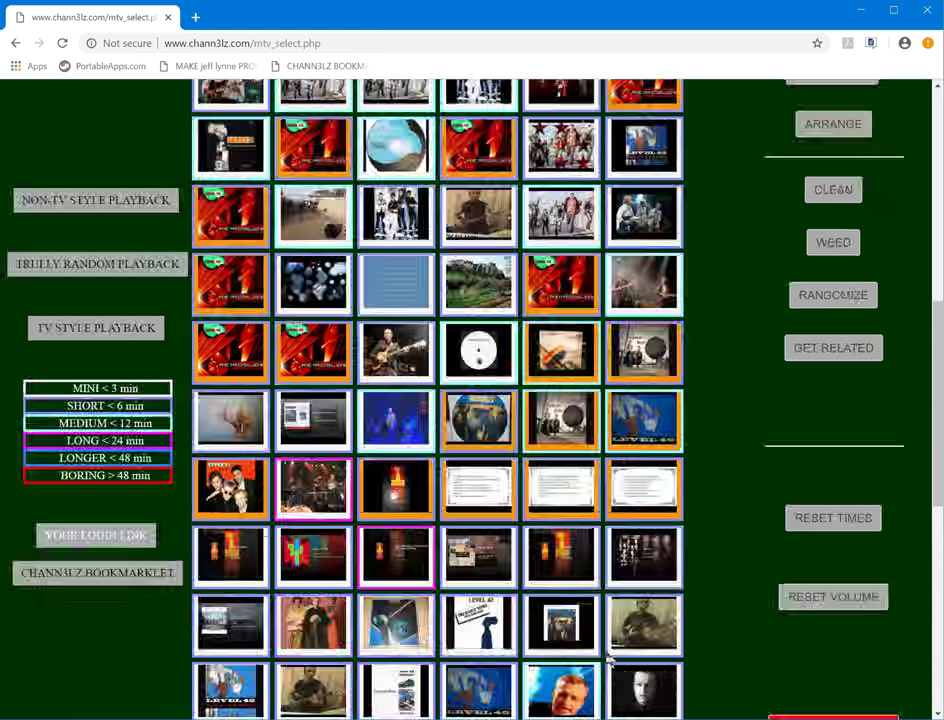
click(374, 585)
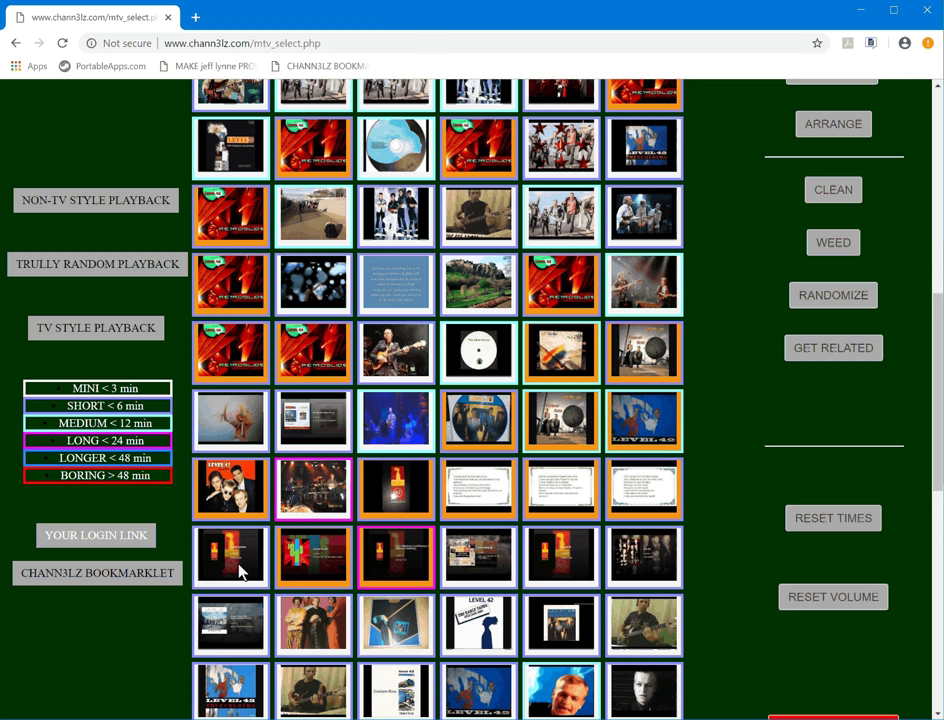
click(240, 572)
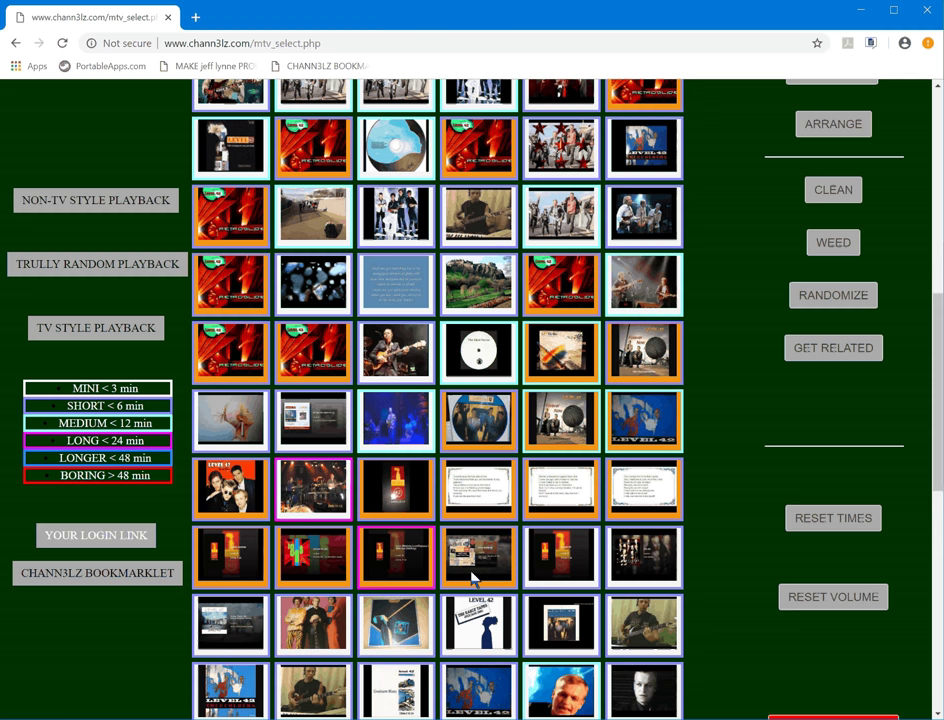
click(648, 570)
click(256, 636)
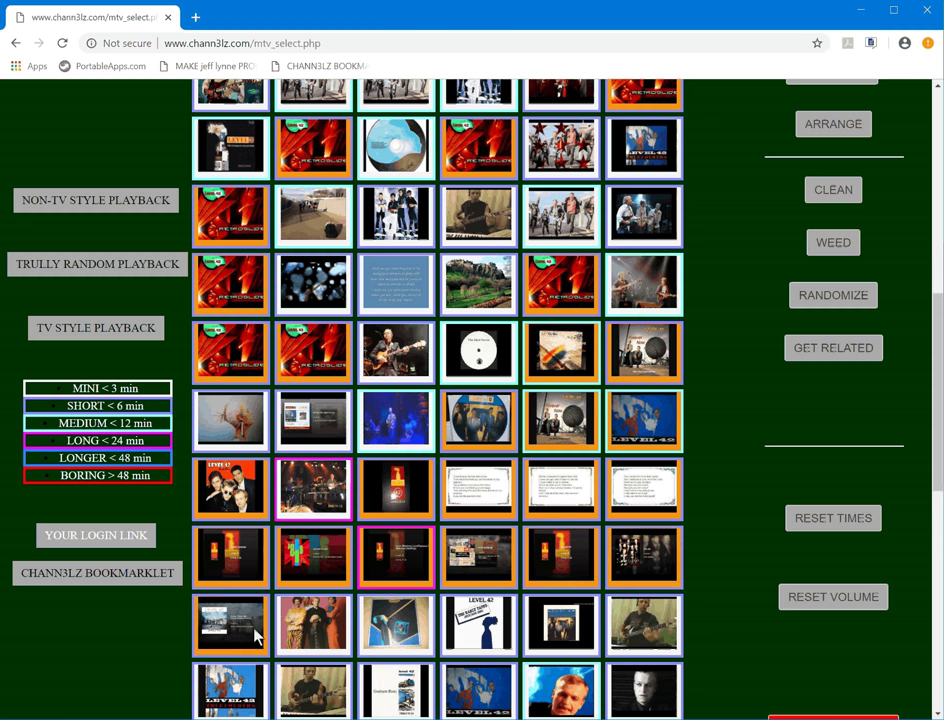
click(395, 625)
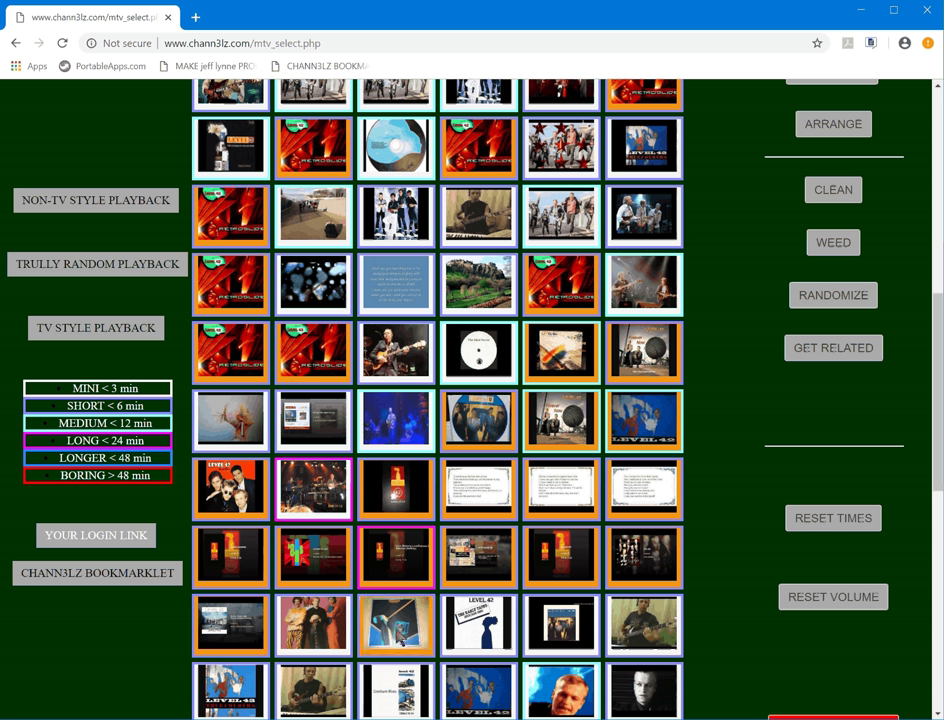
click(577, 662)
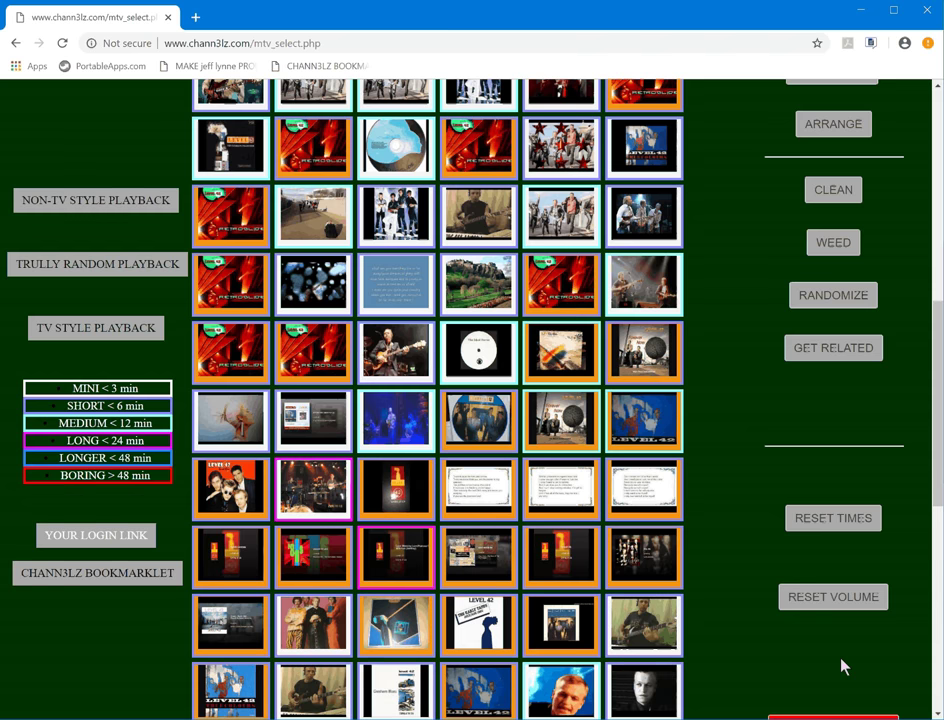
scroll(841, 667, down, 3)
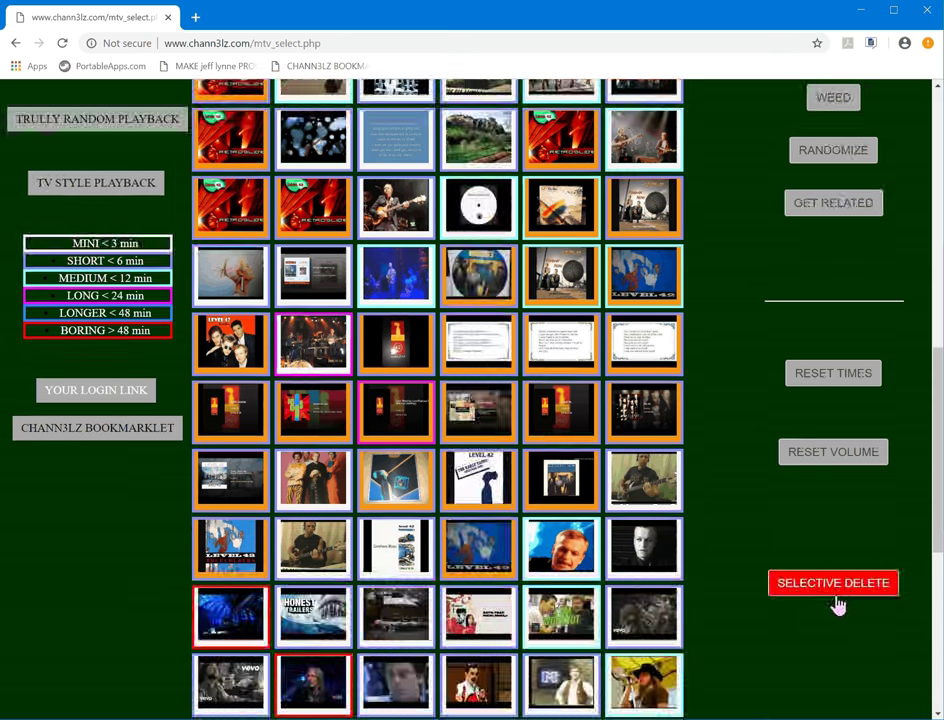
Delete the marked videos, then mark five more clips and the Queen four-faces cover video
click(835, 583)
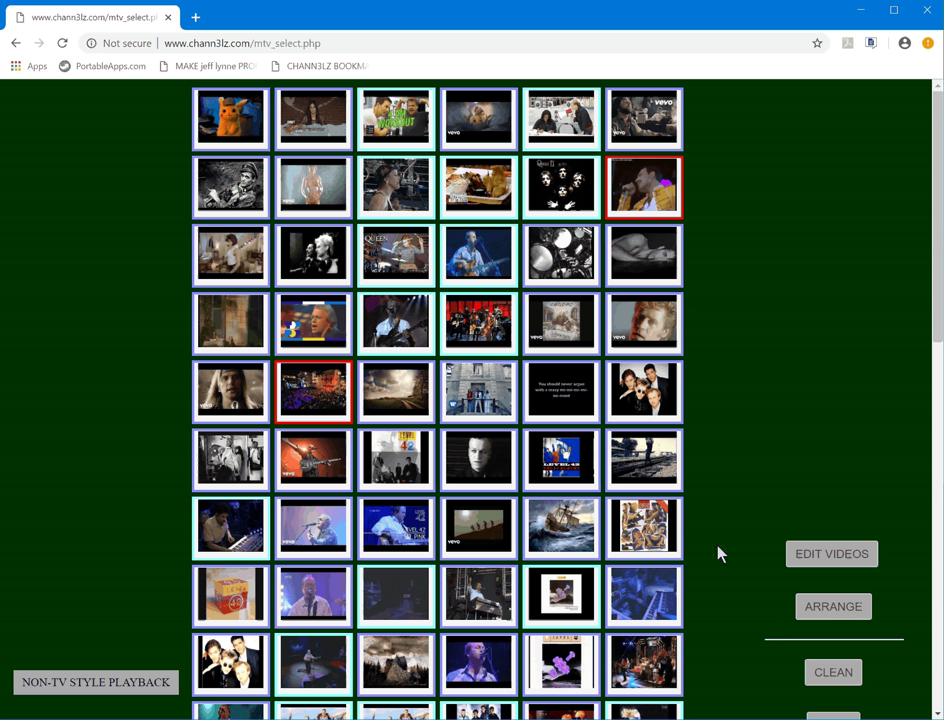
click(661, 547)
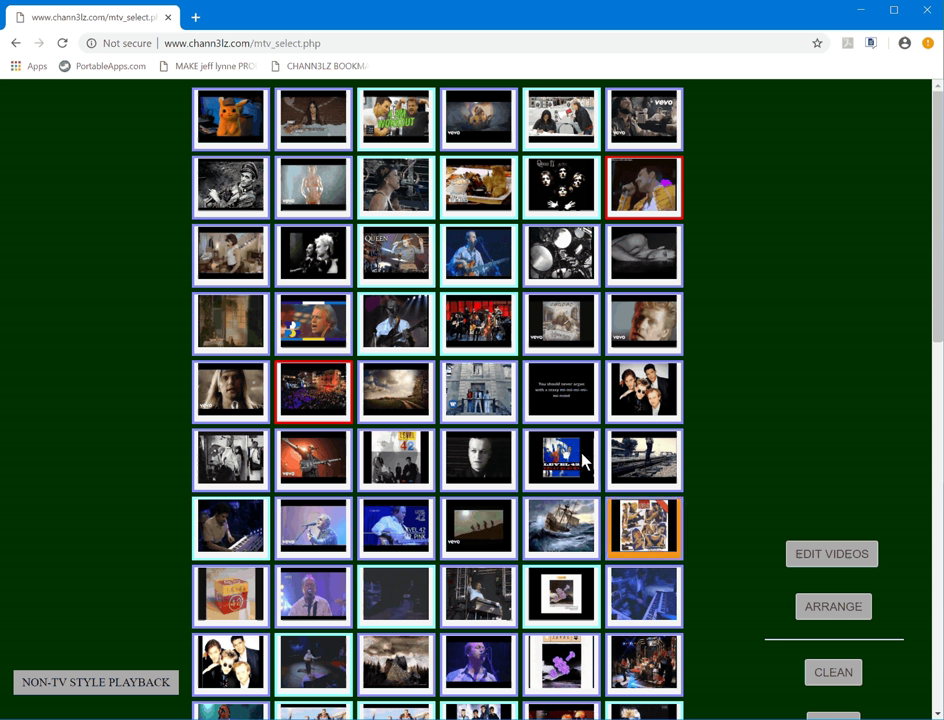
click(584, 460)
click(400, 466)
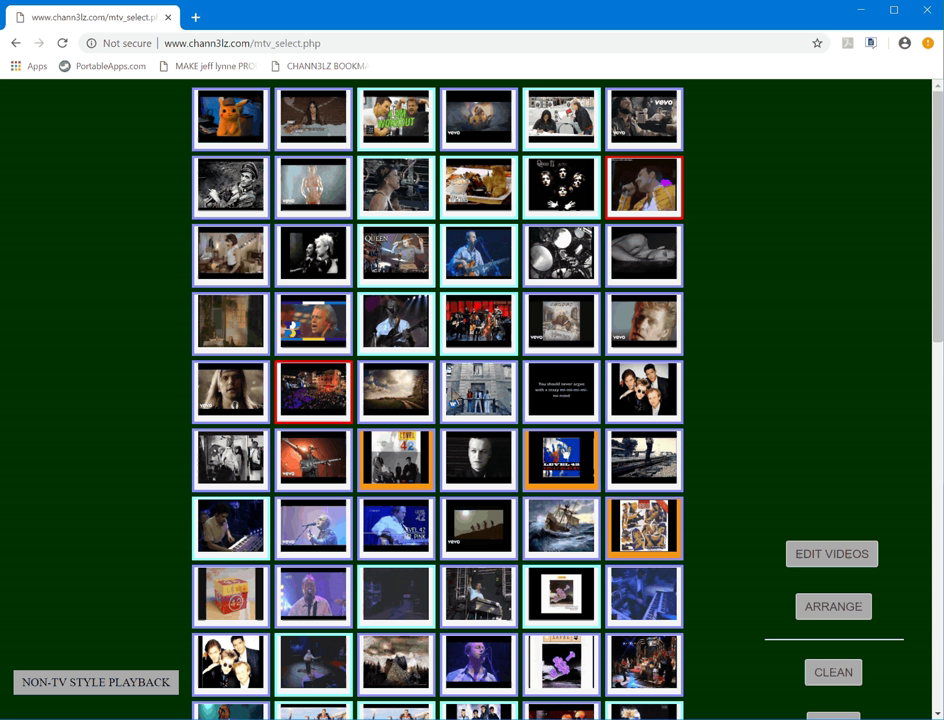
click(560, 392)
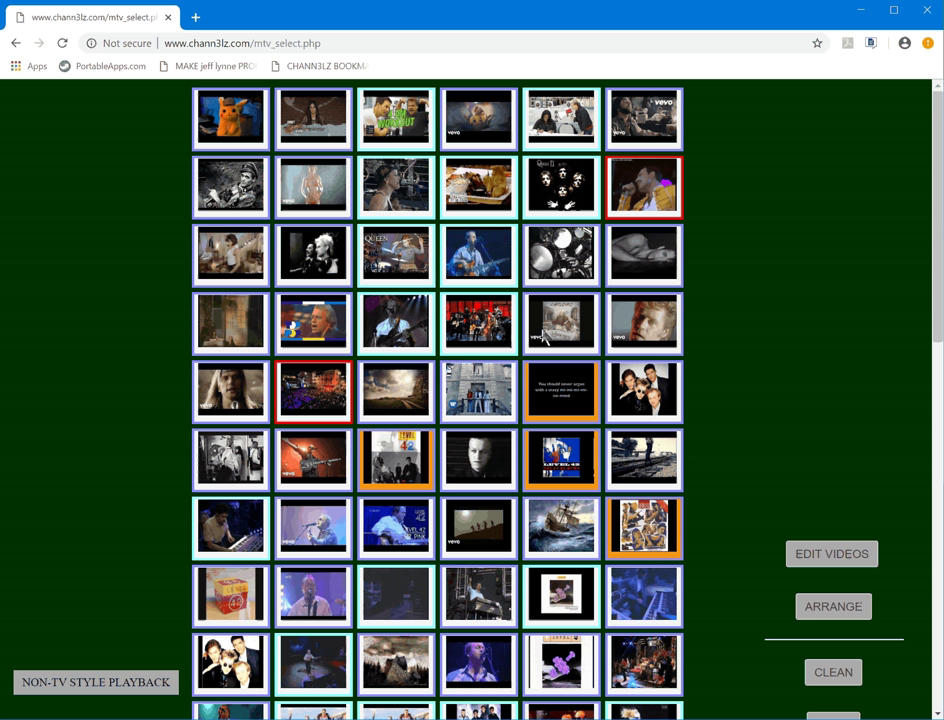
click(541, 320)
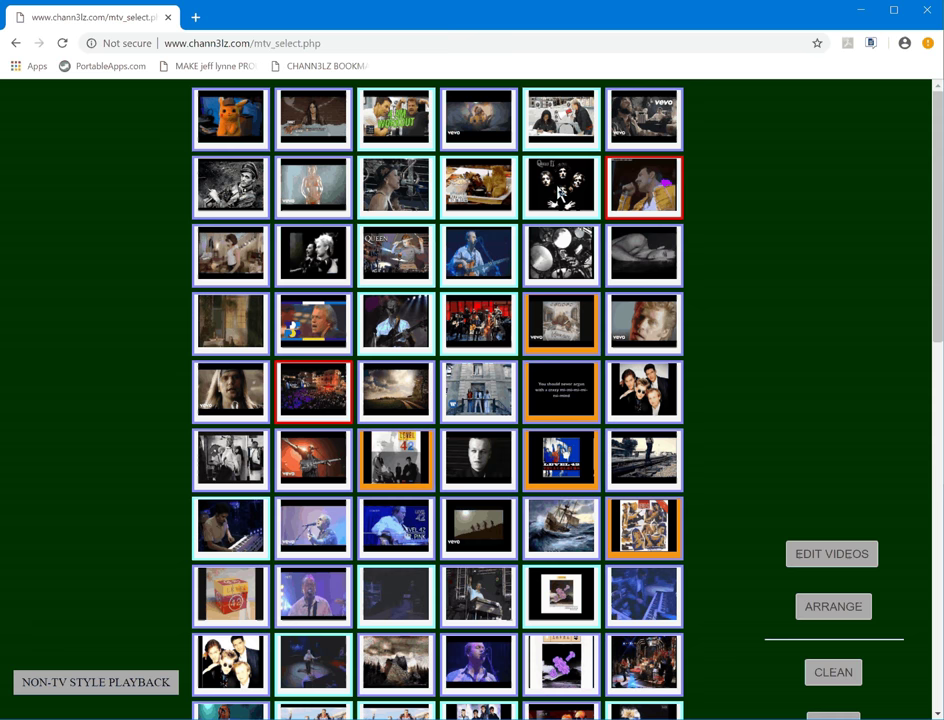
click(561, 186)
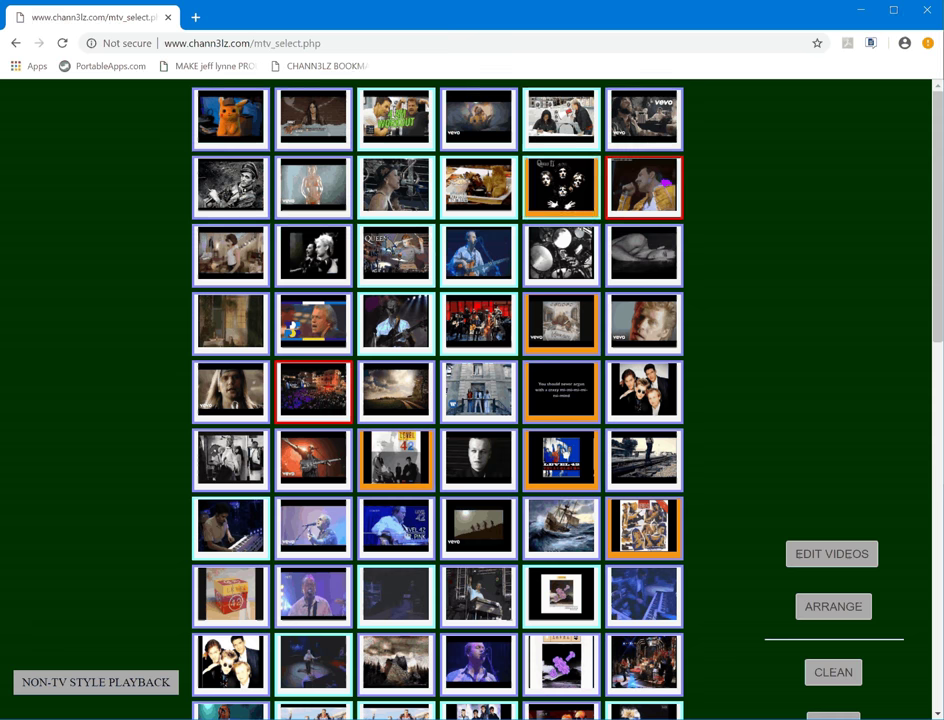
scroll(904, 654, down, 3)
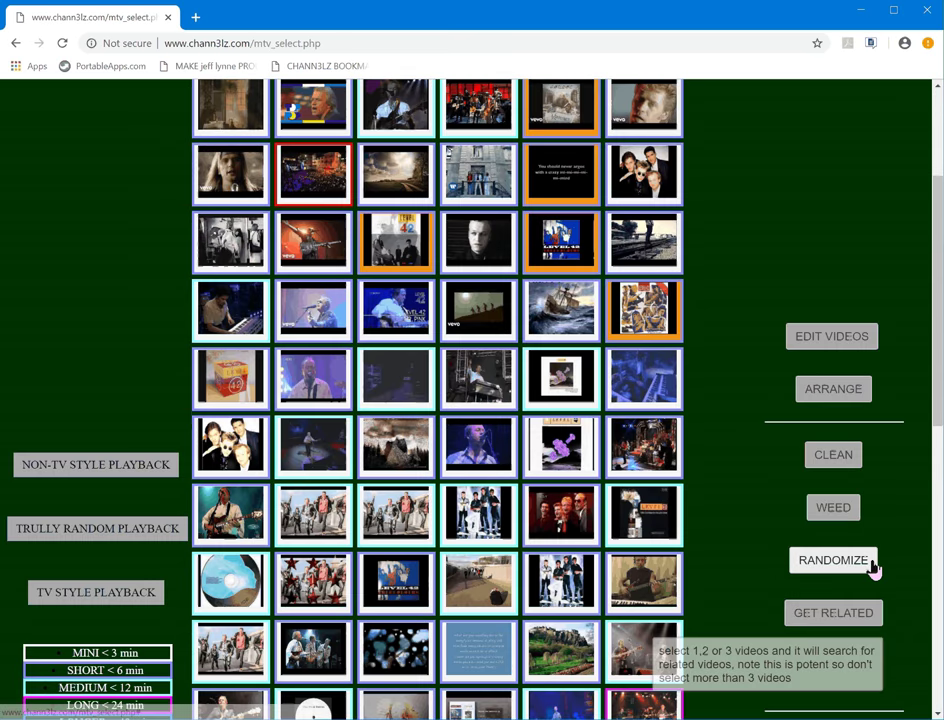
scroll(853, 555, down, 2)
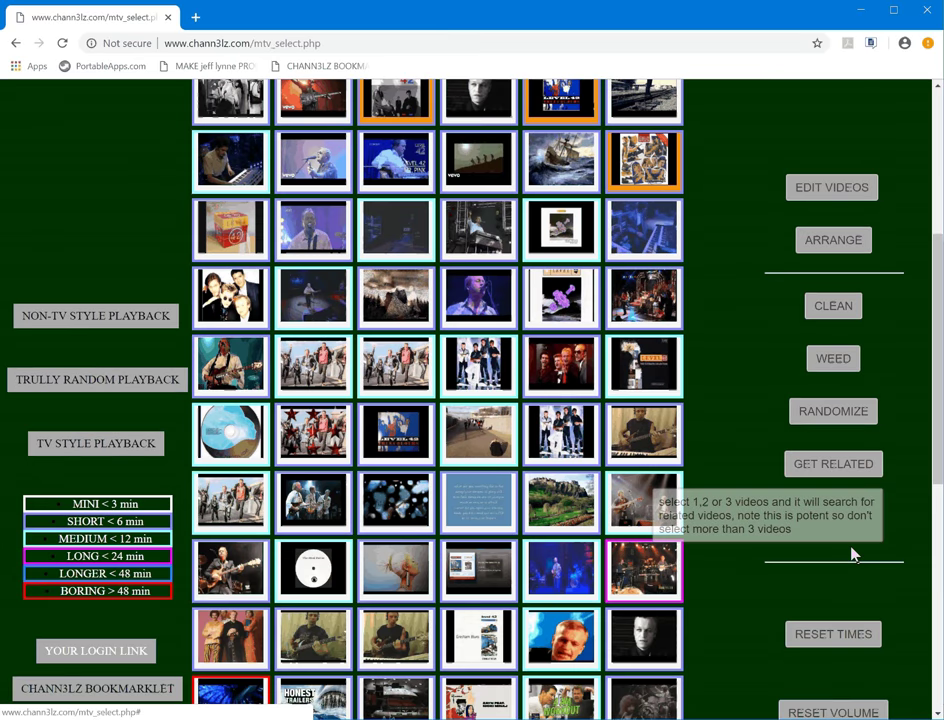
scroll(851, 555, down, 4)
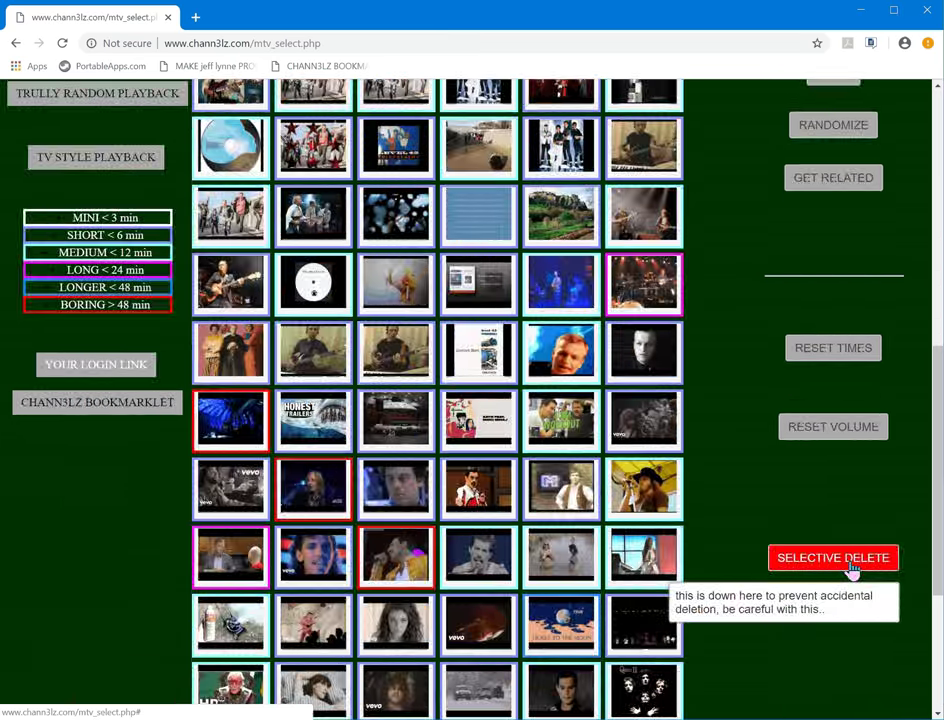
scroll(853, 567, up, 7)
scroll(845, 570, down, 5)
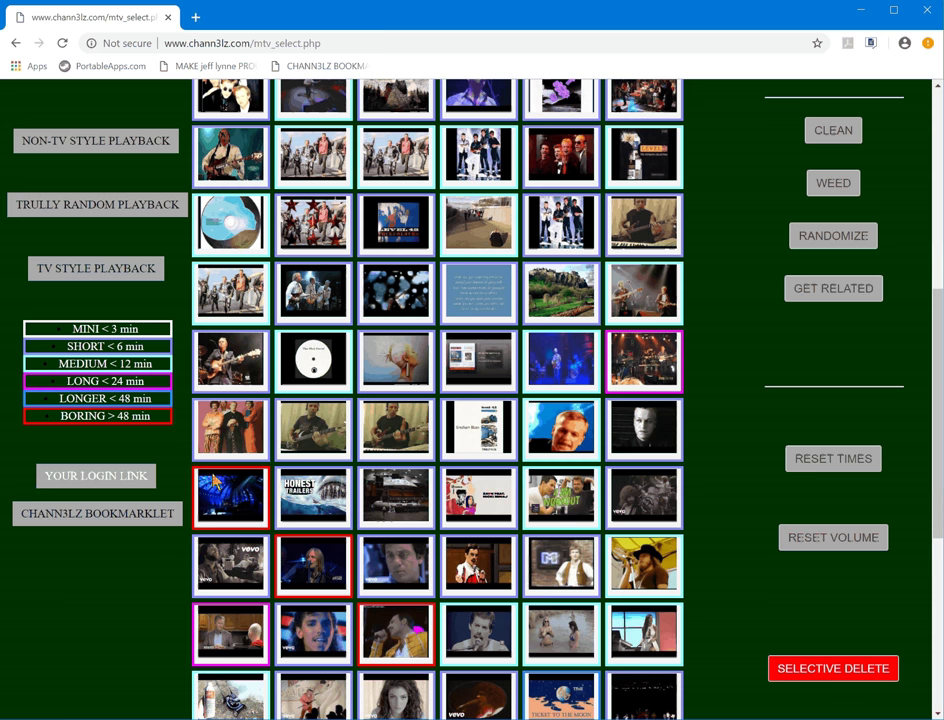
Save the YOUR LOGIN LINK button as a bookmark on Chrome's bookmarks bar
mouse_move(121, 481)
mouse_down()
mouse_move(355, 45)
mouse_move(125, 80)
mouse_move(38, 481)
mouse_move(120, 463)
mouse_up()
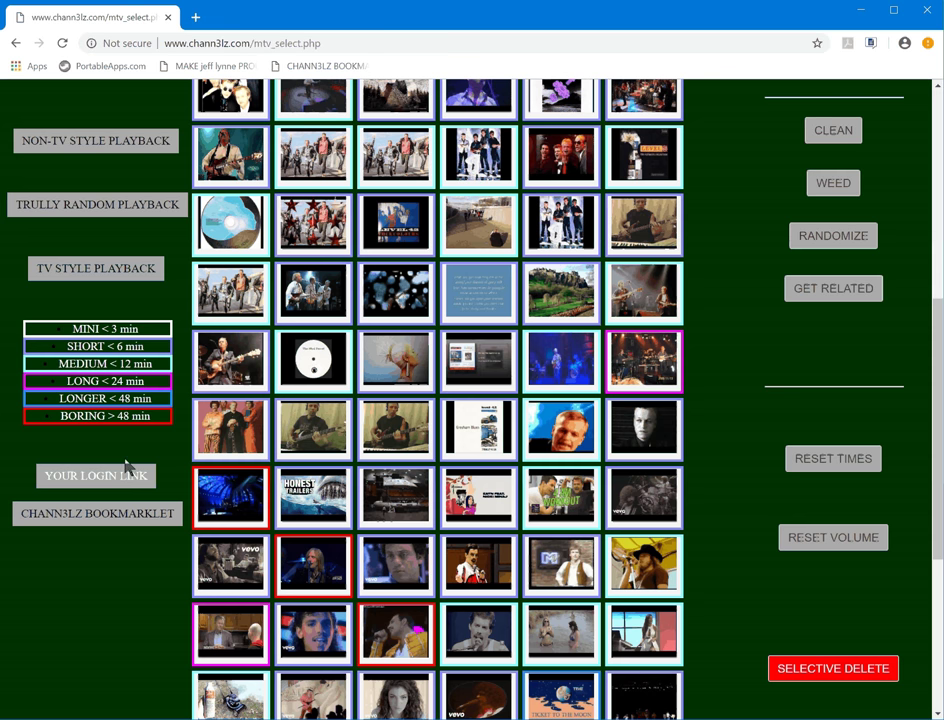
drag(127, 465, 413, 65)
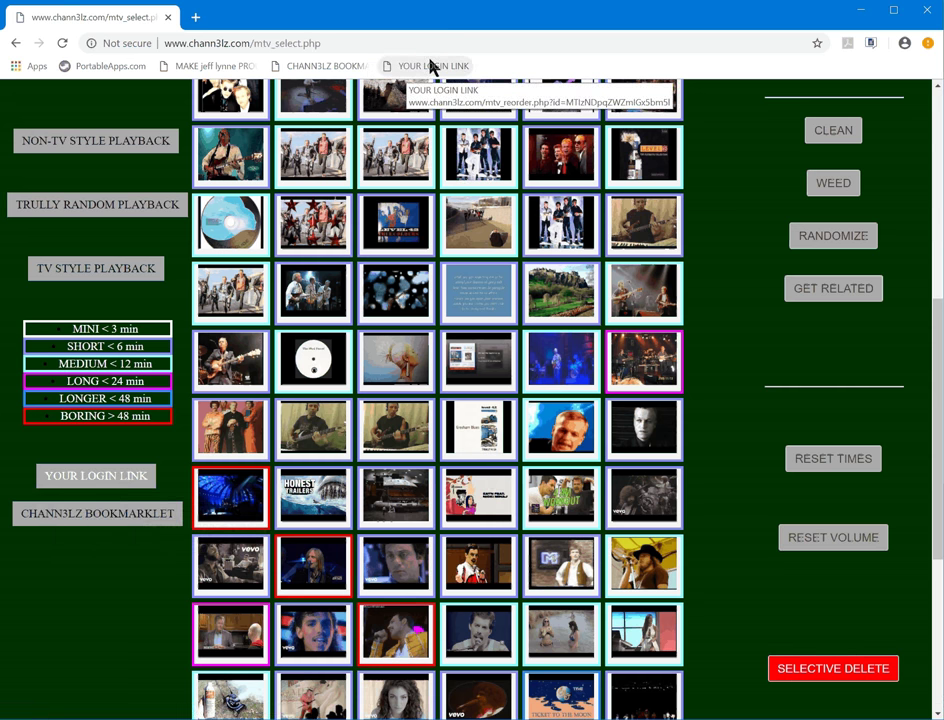
Open a new tab, close the old channel tab, and reopen CHANN3LZ from the YOUR LOGIN LINK bookmark
key(ctrl+t)
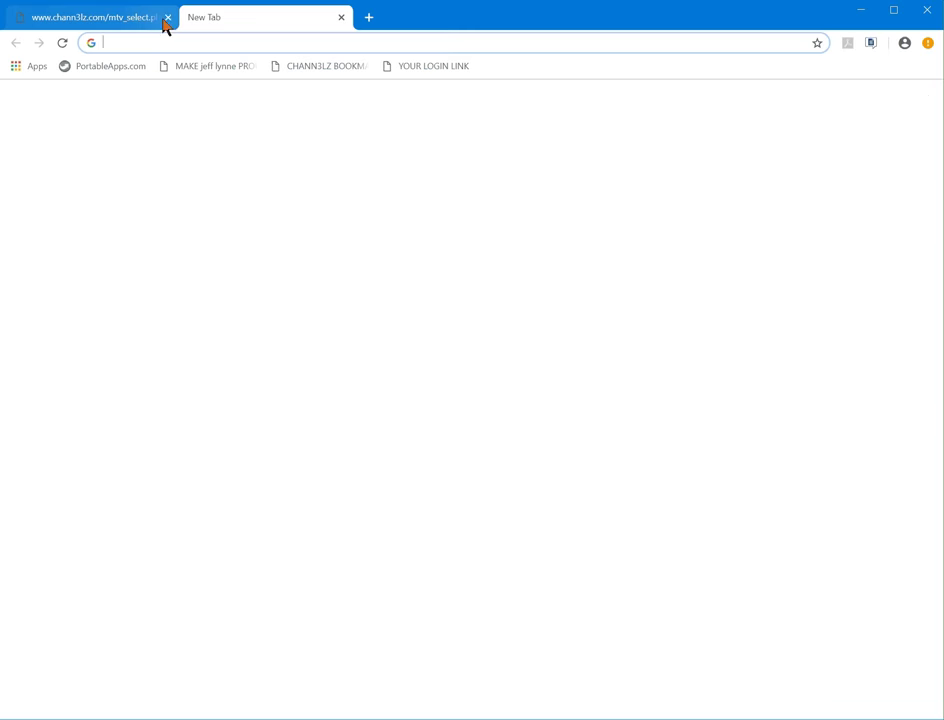
click(168, 18)
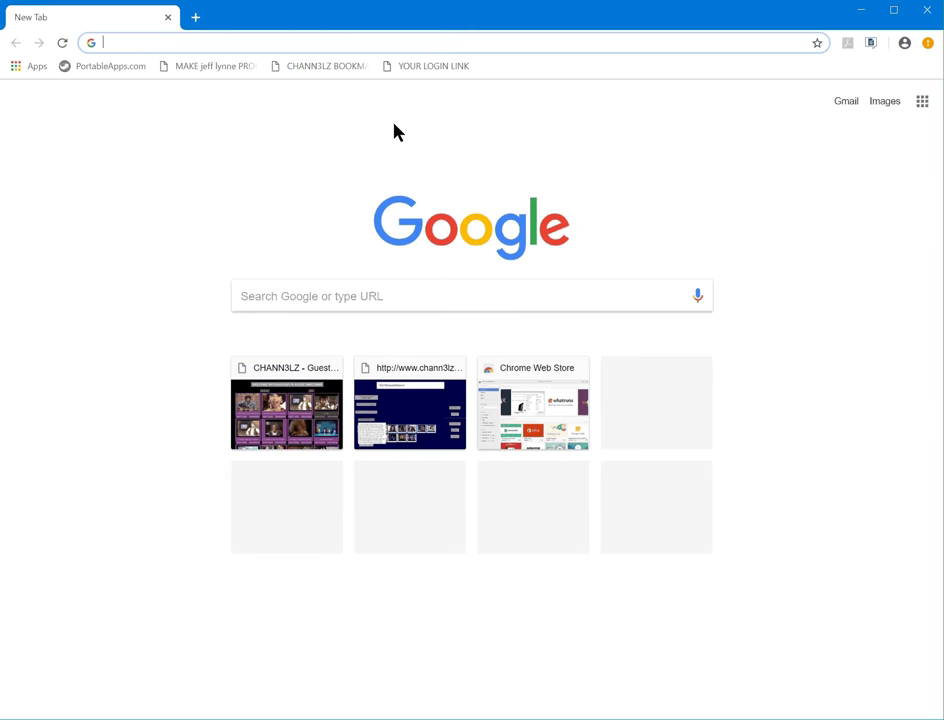
click(418, 70)
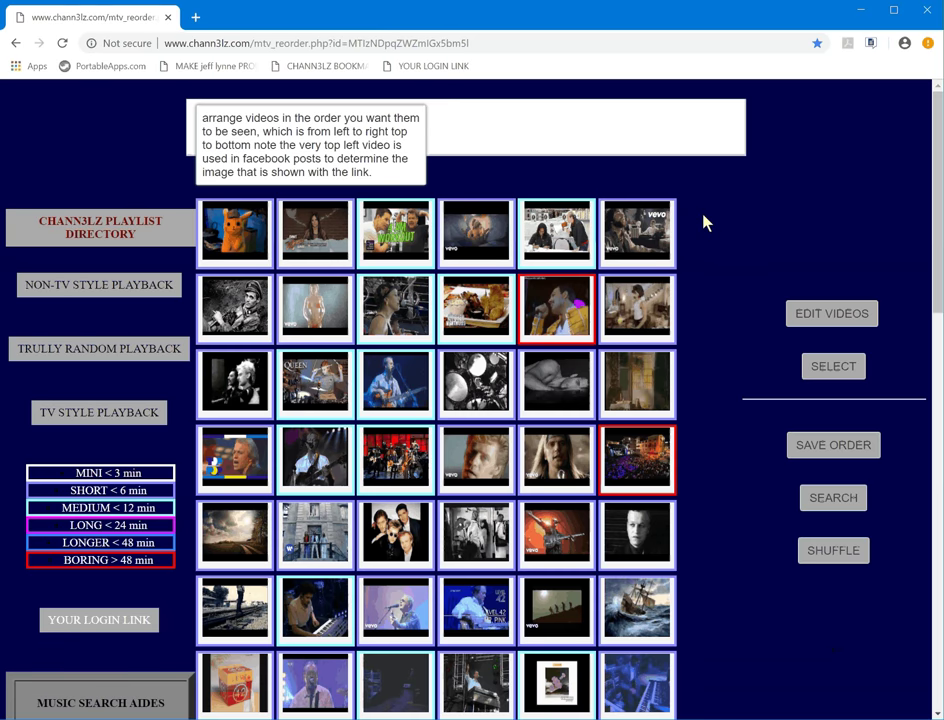
scroll(704, 222, down, 5)
scroll(704, 228, down, 5)
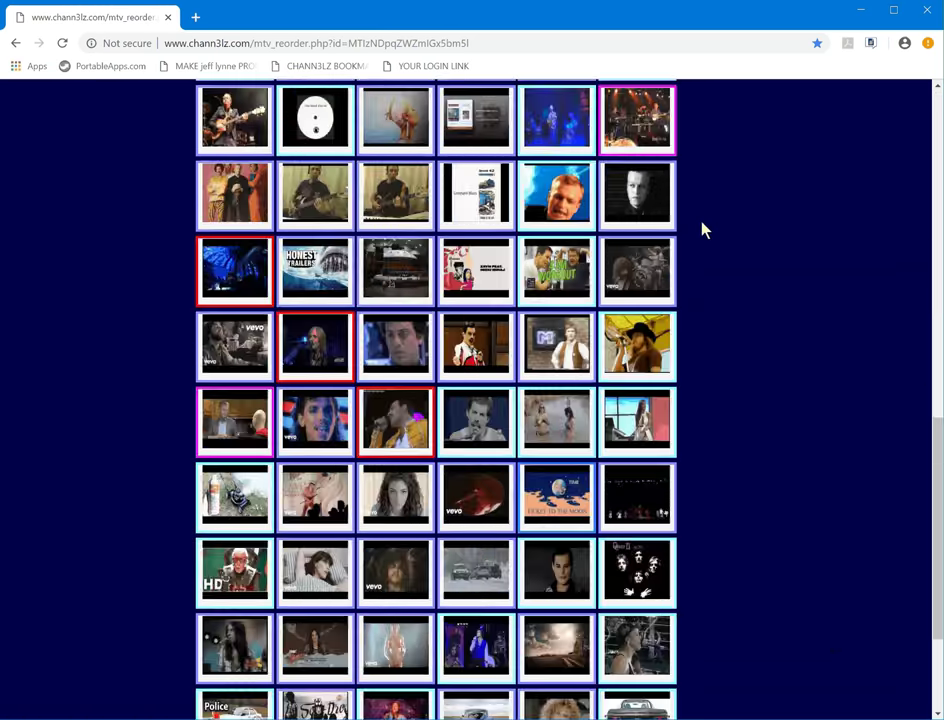
scroll(704, 229, down, 2)
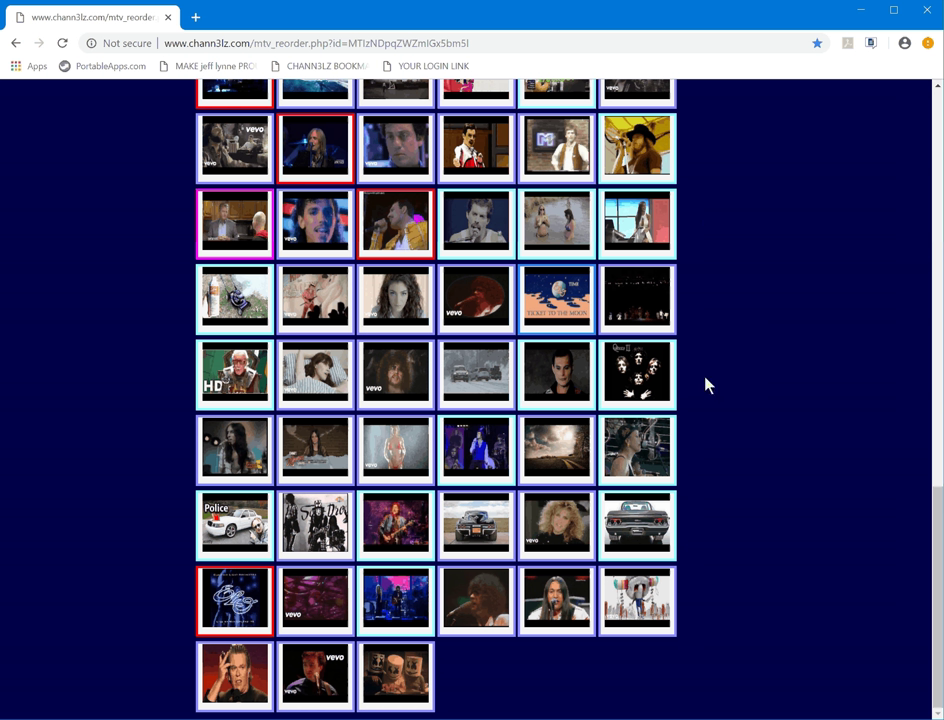
scroll(707, 382, up, 2)
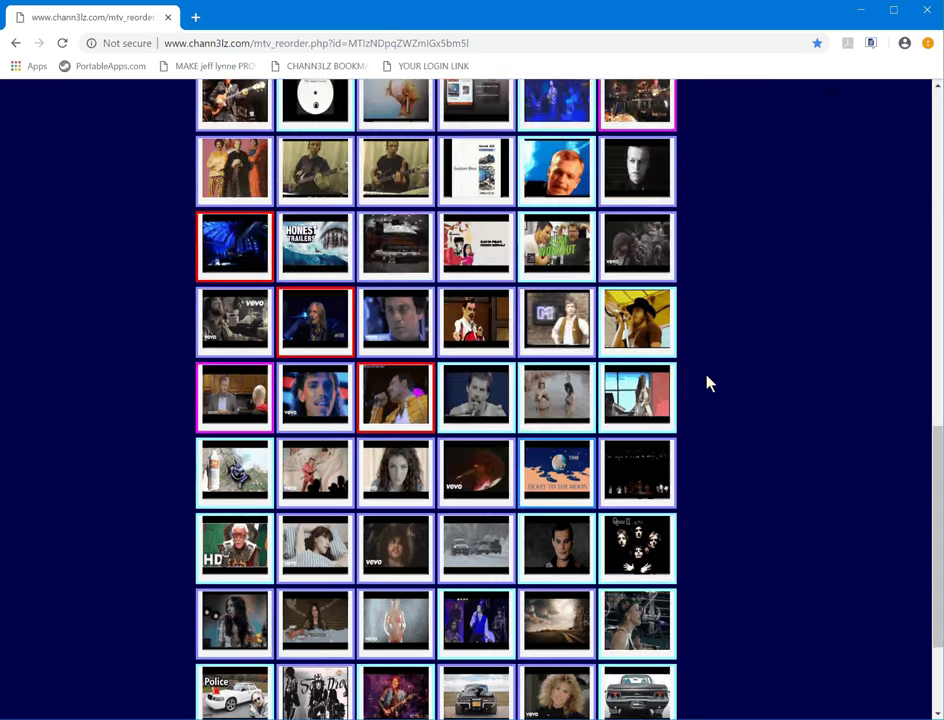
scroll(707, 383, up, 5)
scroll(705, 383, up, 5)
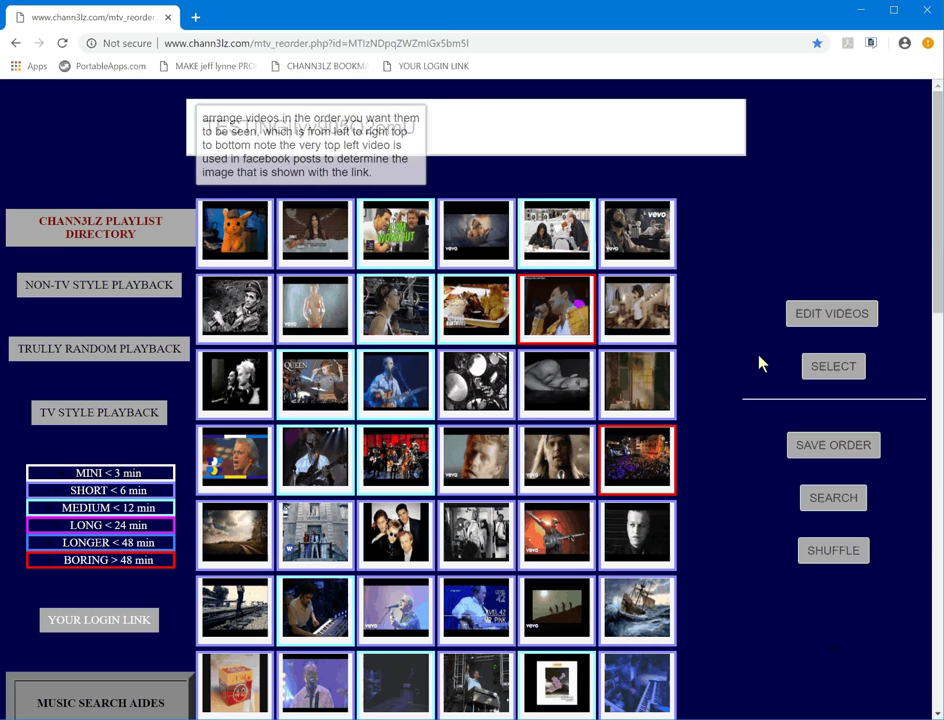
Open the channel's video editor and enlarge the page by four zoom steps
click(798, 318)
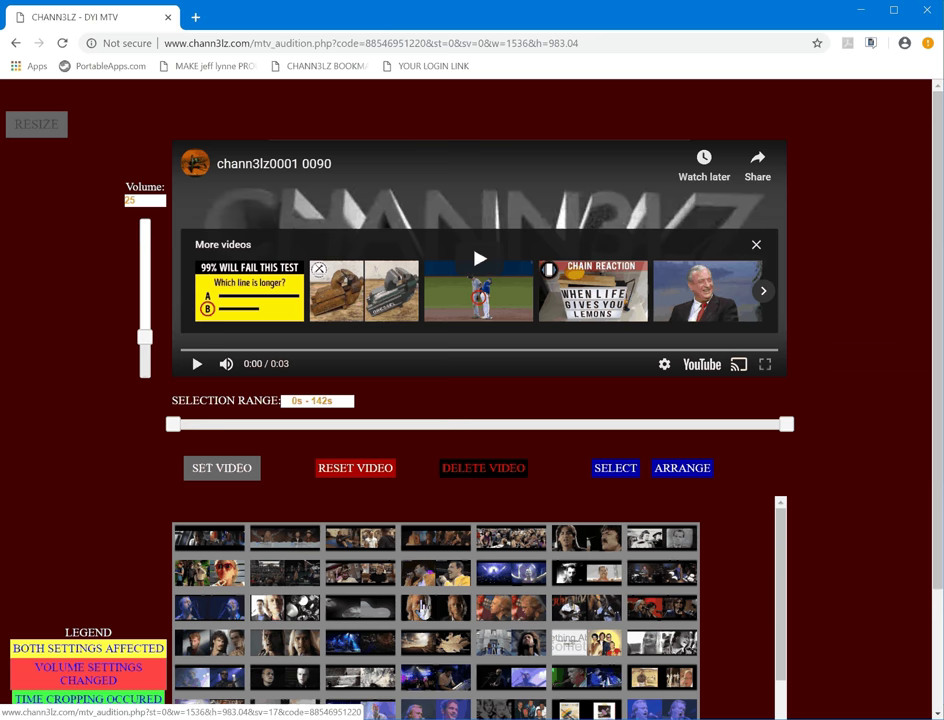
scroll(422, 605, down, 2)
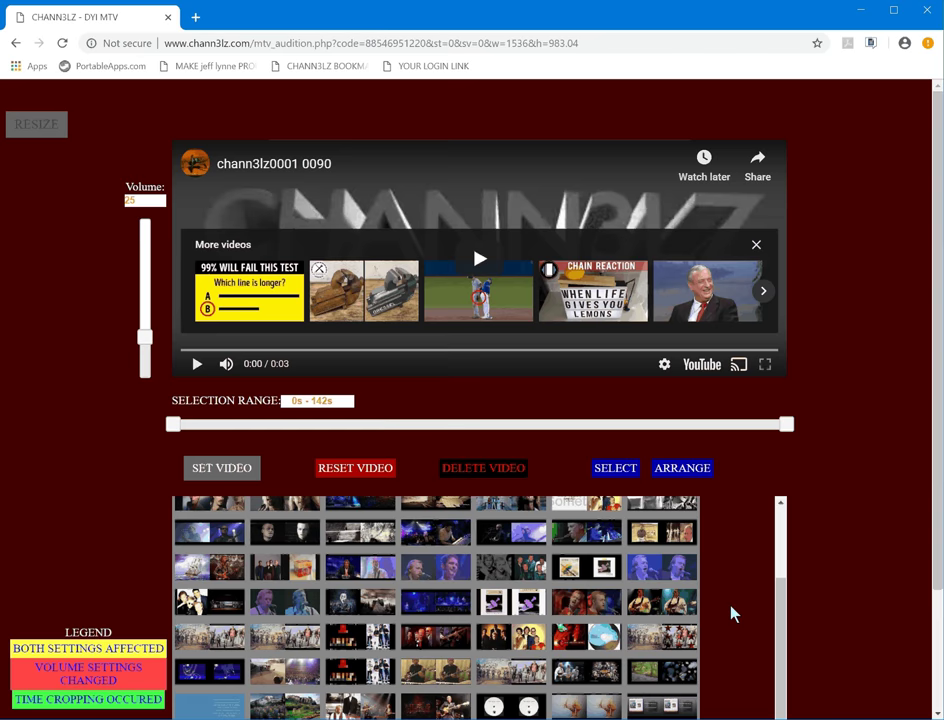
key(ctrl+plus)
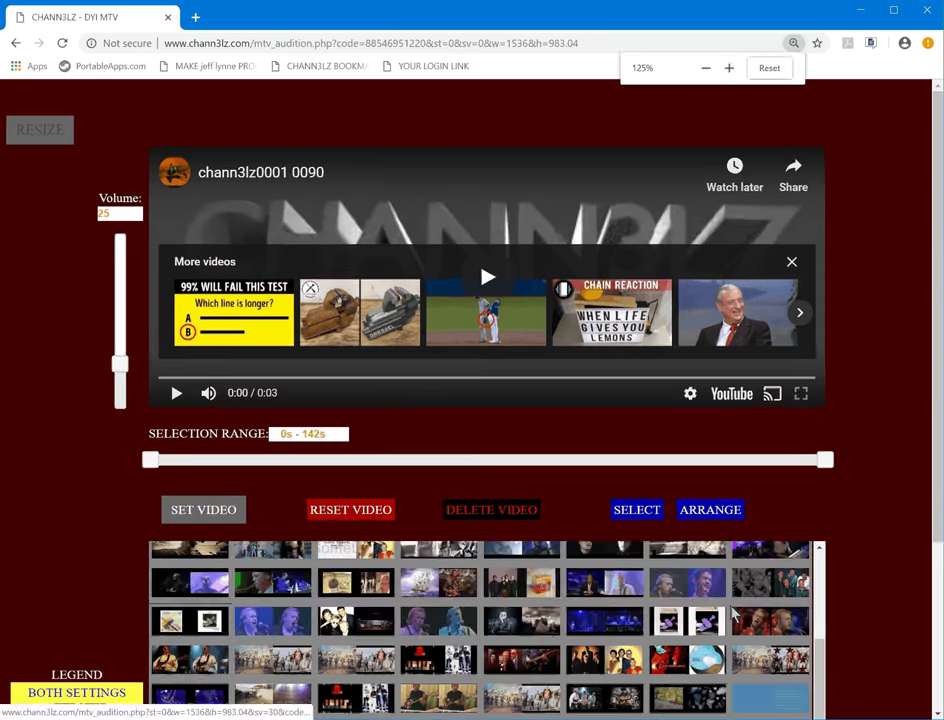
key(ctrl+plus)
key(ctrl+plus)
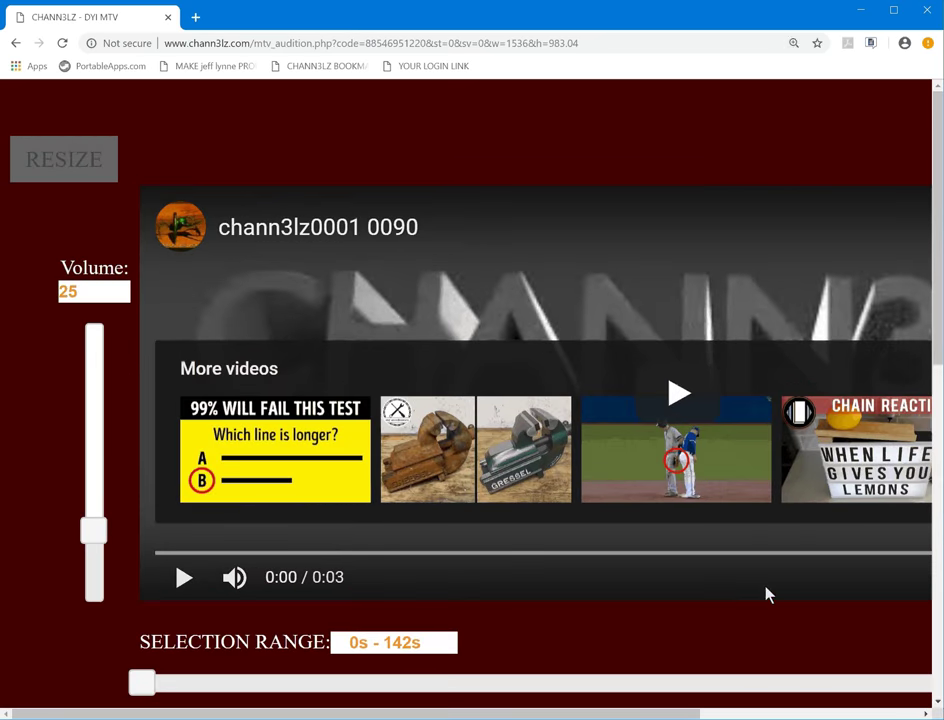
scroll(760, 605, down, 3)
scroll(760, 605, down, 2)
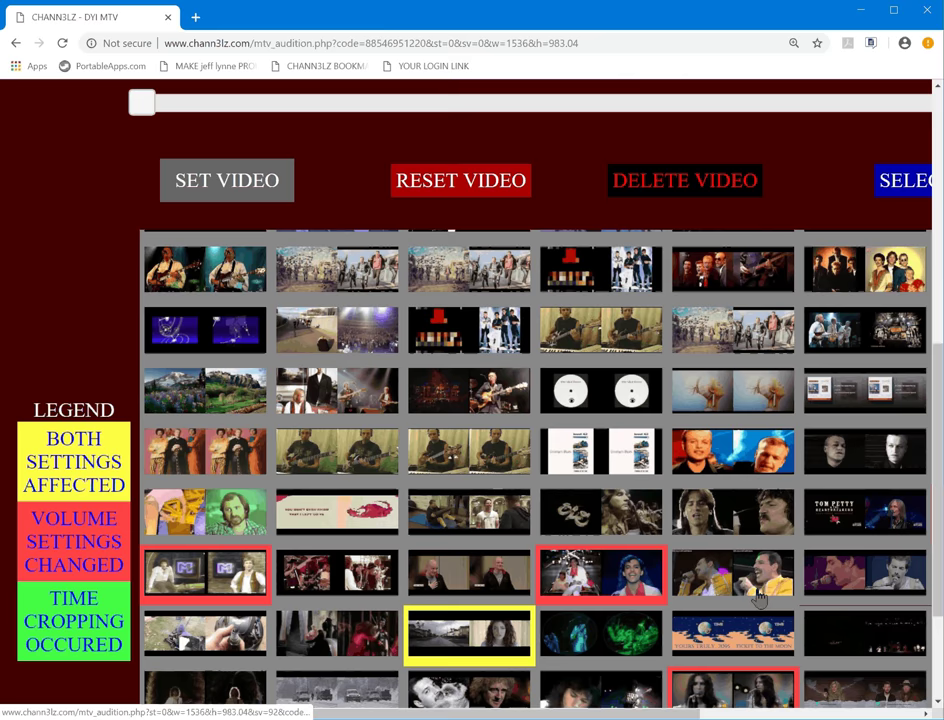
key(ctrl+plus)
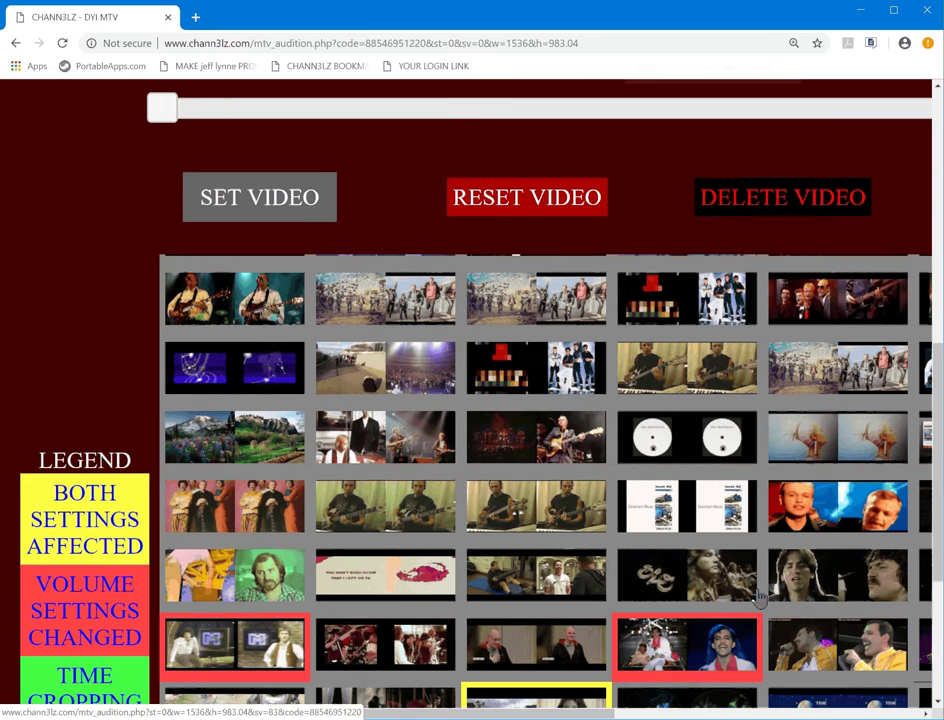
key(ctrl+plus)
key(ctrl+plus)
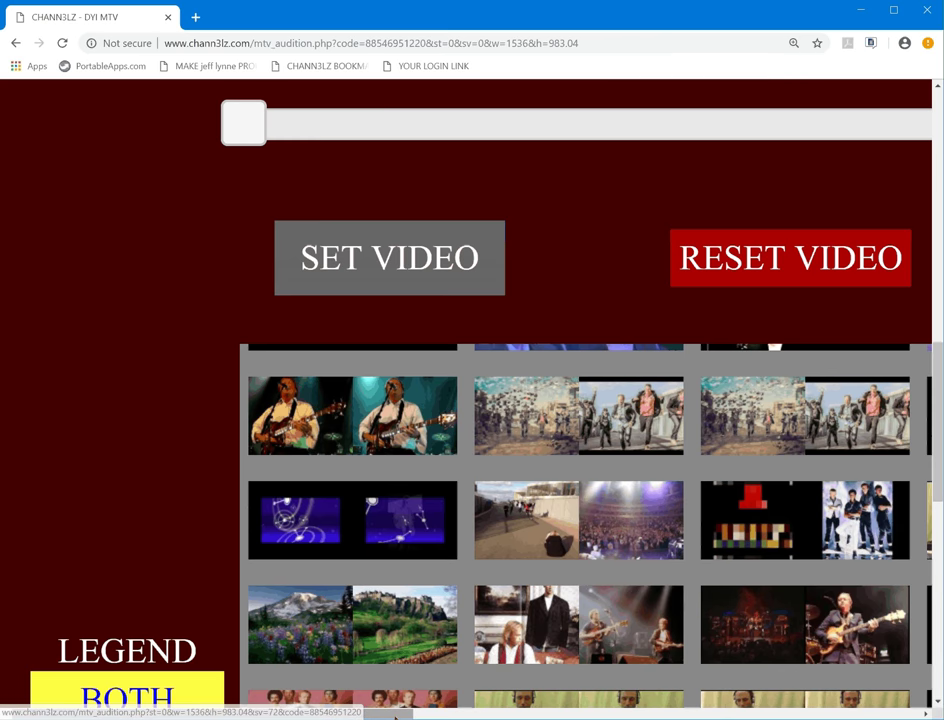
Pan across the enlarged editor page using its horizontal scrollbar
drag(395, 716, 895, 706)
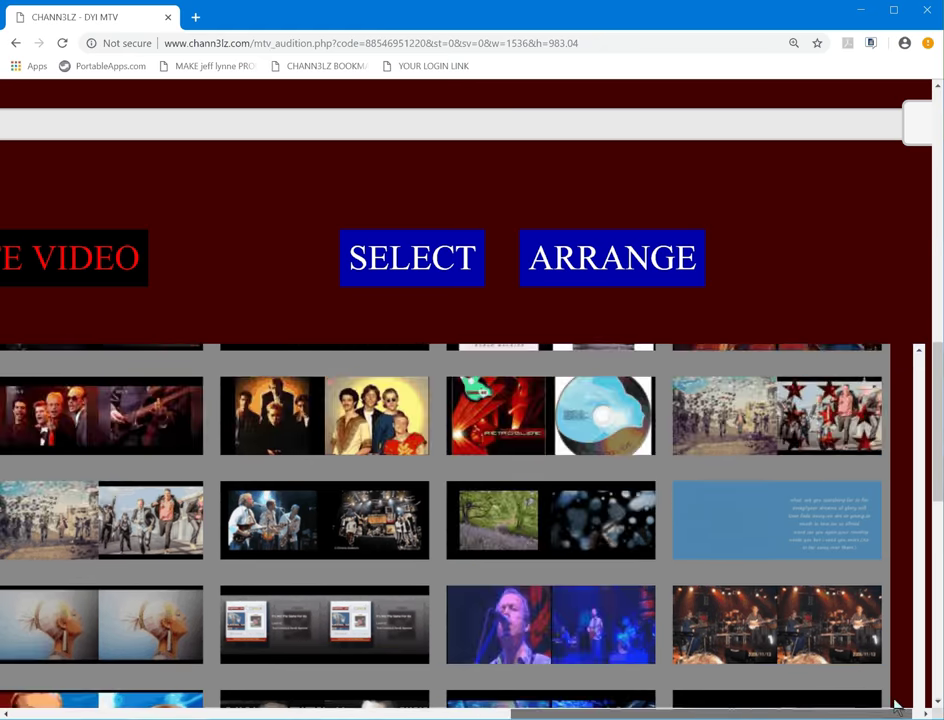
scroll(817, 573, down, 4)
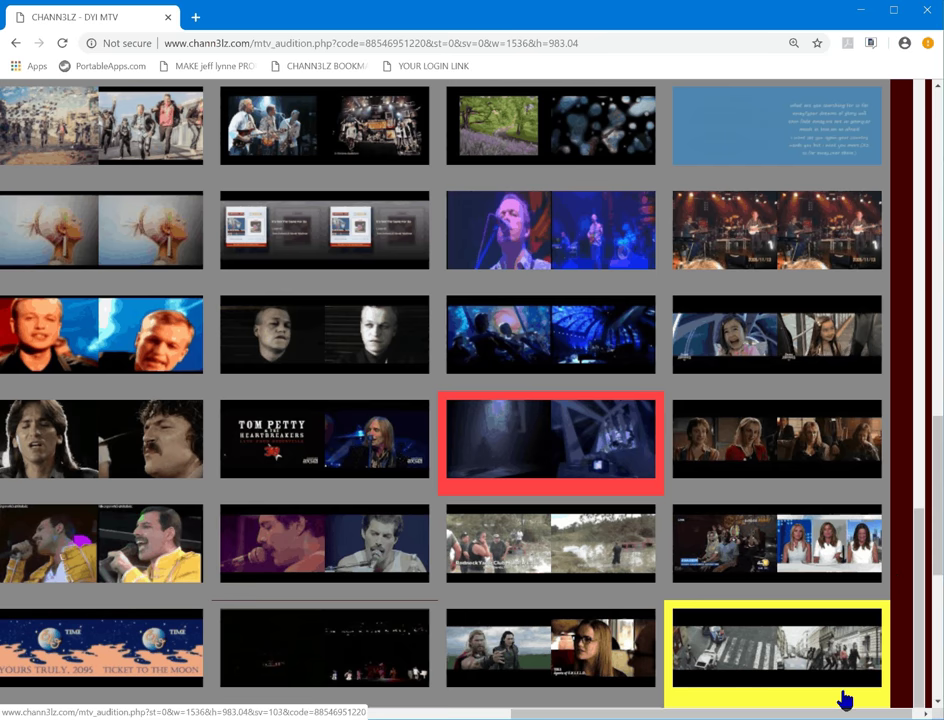
click(336, 713)
drag(336, 713, 551, 708)
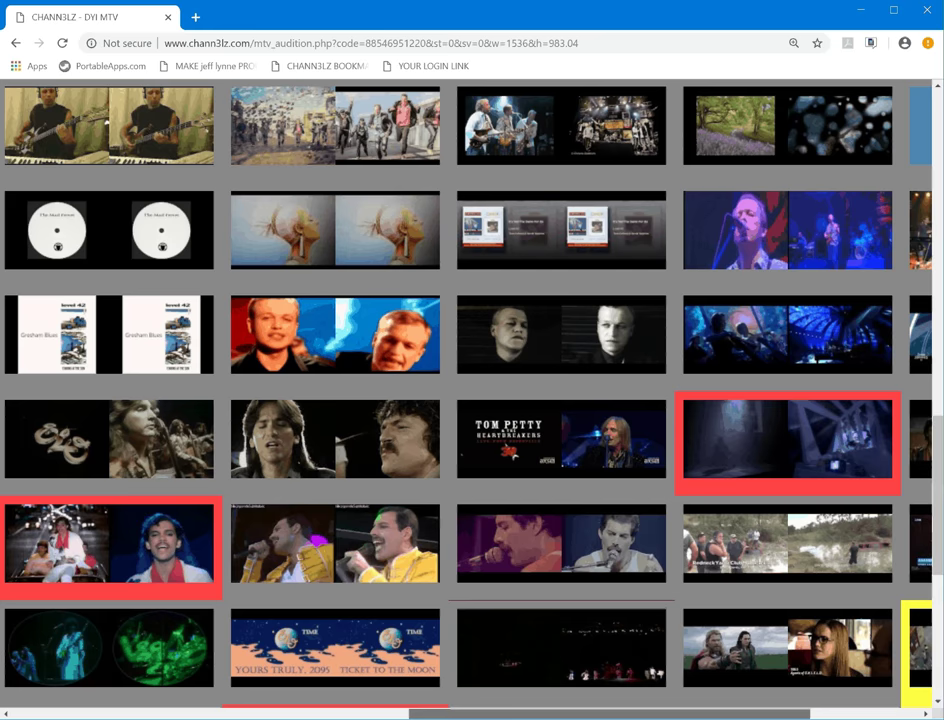
scroll(688, 591, right, 3)
scroll(688, 591, up, 1)
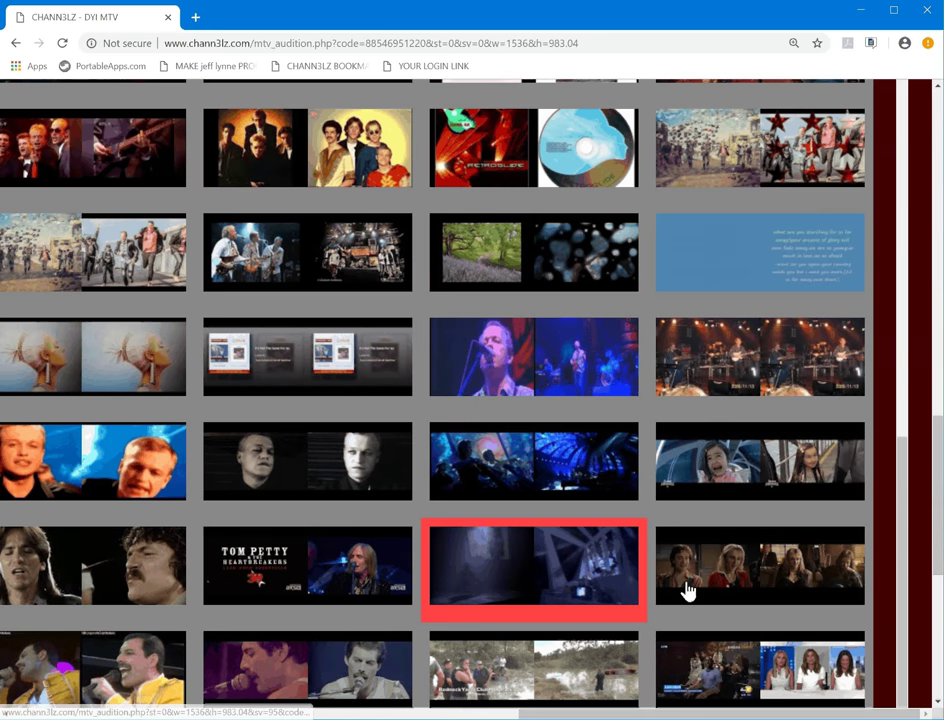
scroll(688, 591, up, 5)
scroll(688, 591, up, 2)
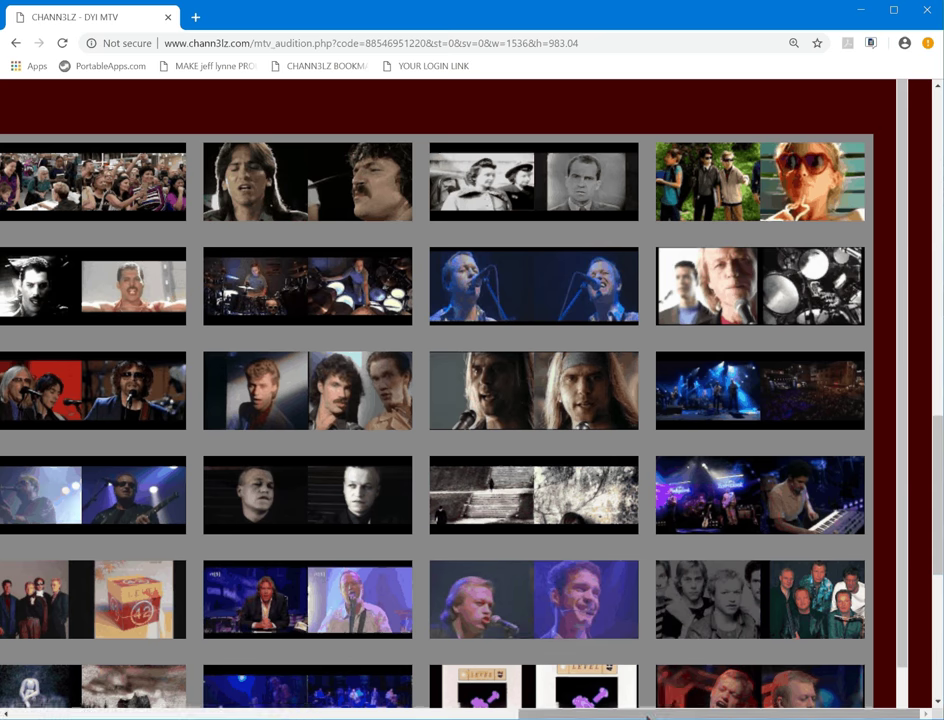
drag(647, 717, 270, 712)
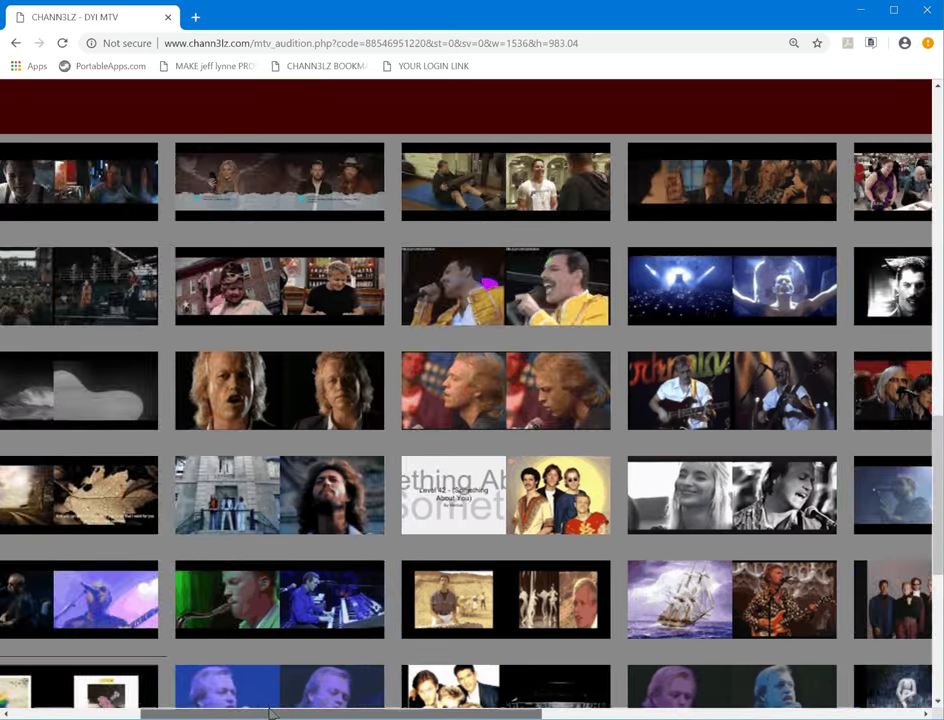
scroll(481, 632, down, 4)
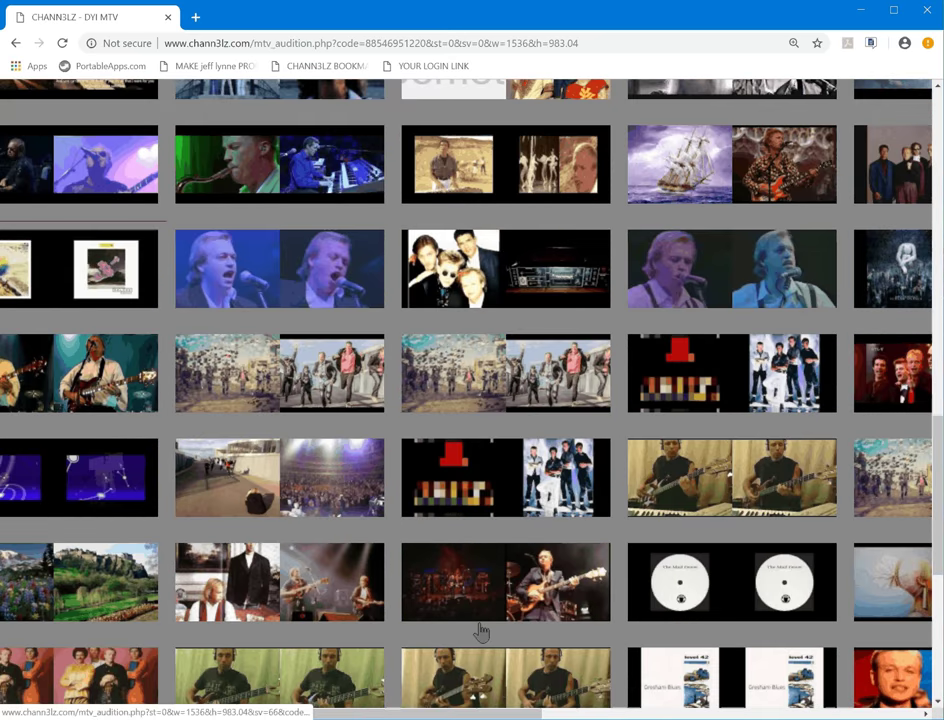
scroll(481, 632, down, 3)
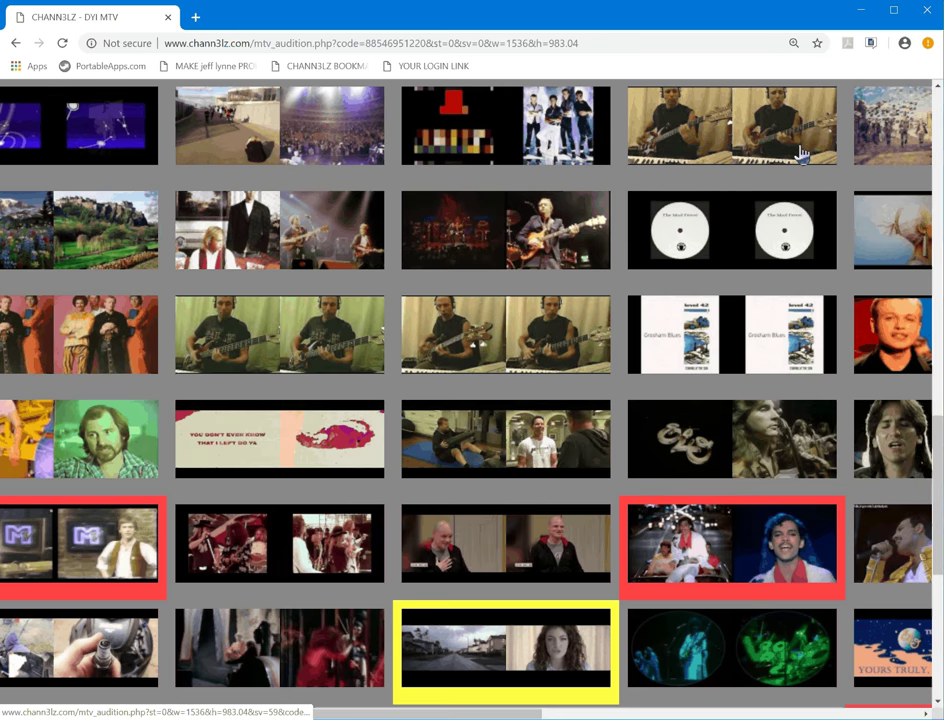
Zoom the editor back out to 100%
key(ctrl+minus)
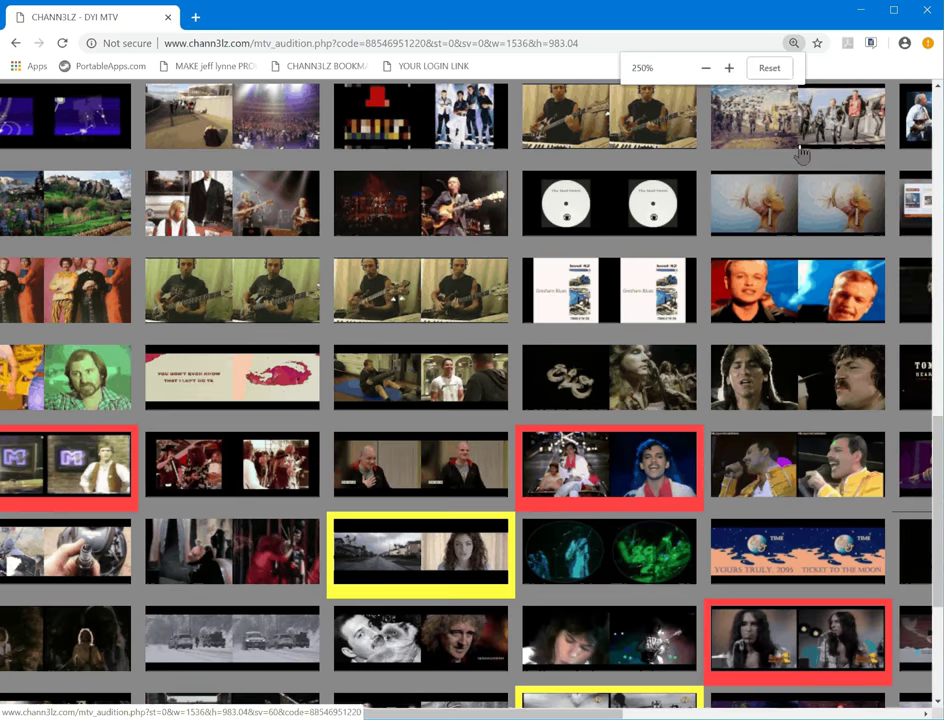
key(ctrl+minus)
key(ctrl+minus)
key(ctrl+minus)
key(ctrl+minus)
key(ctrl+minus)
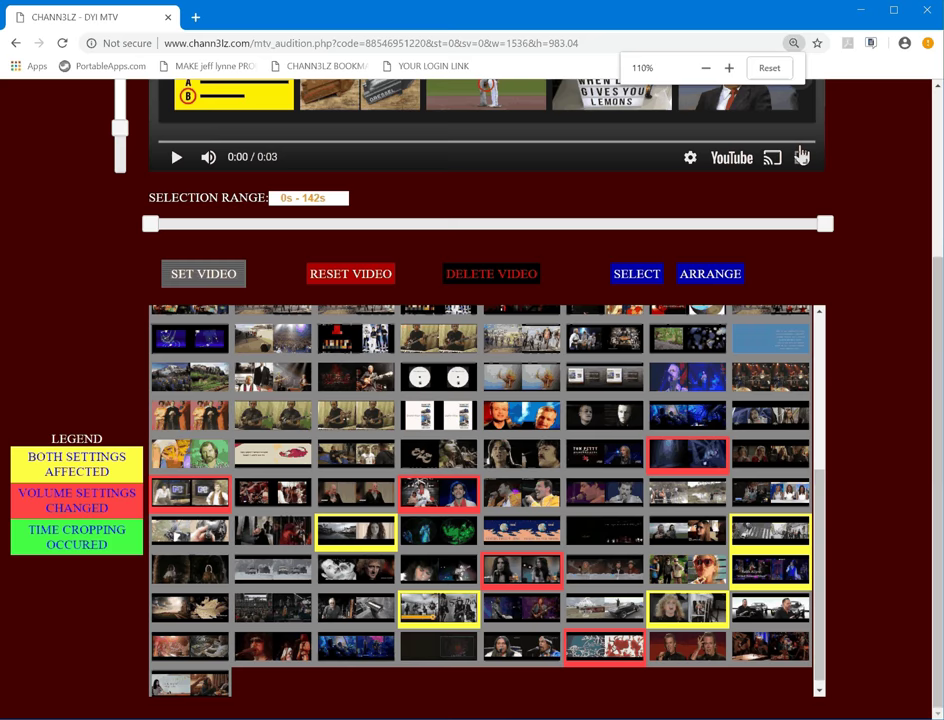
key(ctrl+minus)
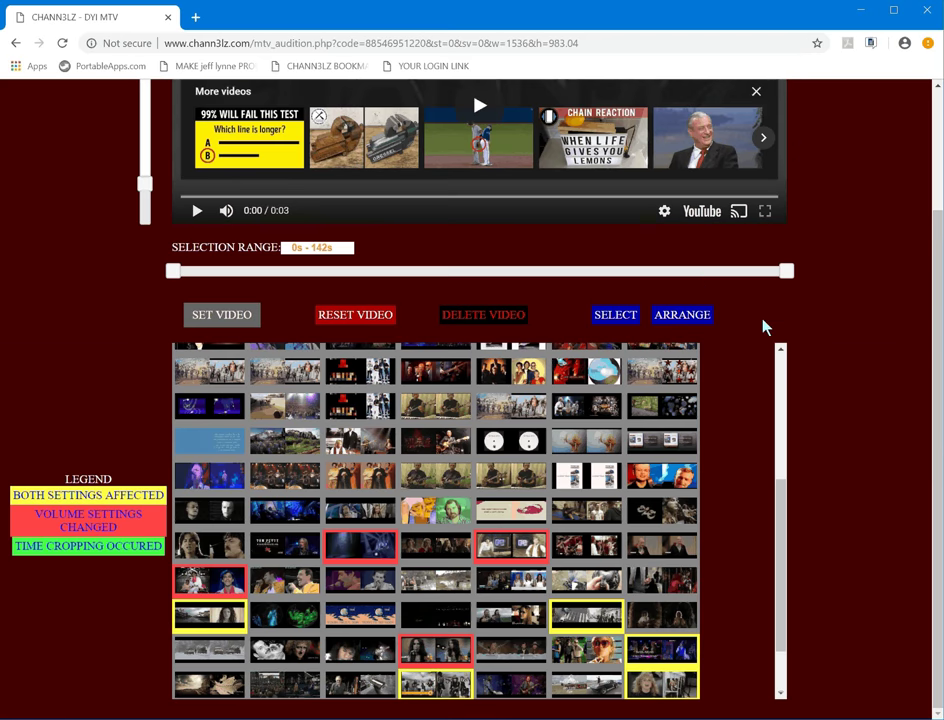
Move the last video of row 2 to the first playlist slot and start non-TV-style playback
click(688, 316)
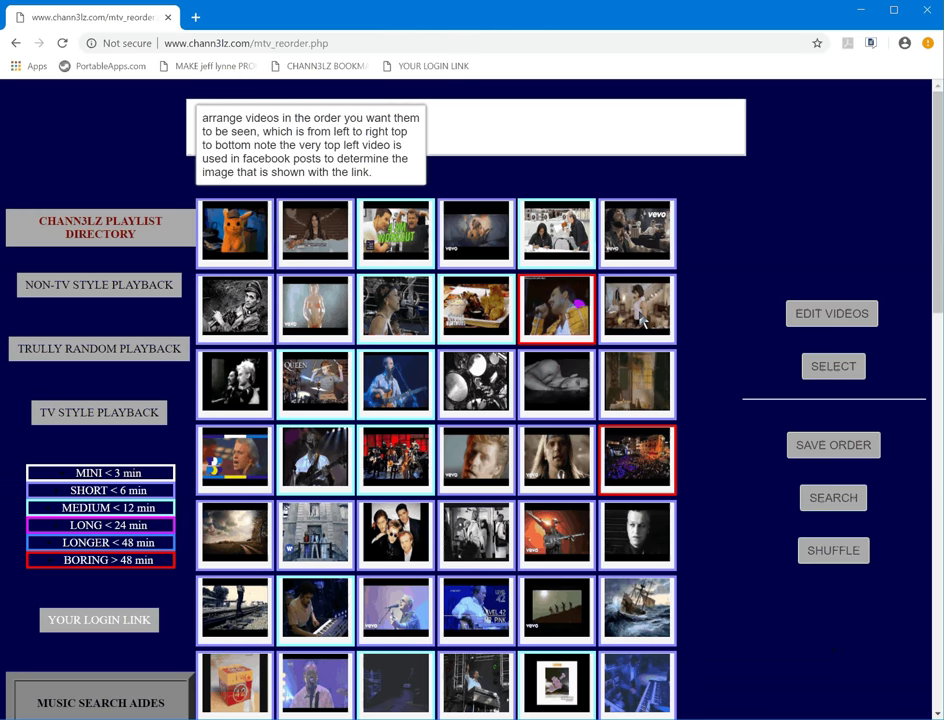
drag(644, 322, 250, 240)
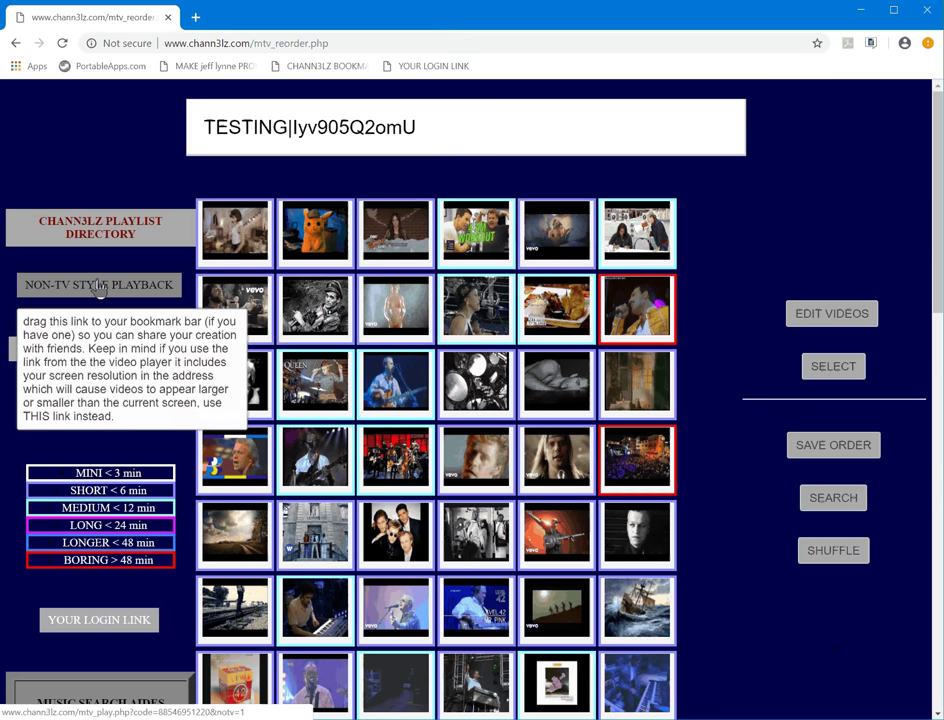
click(99, 286)
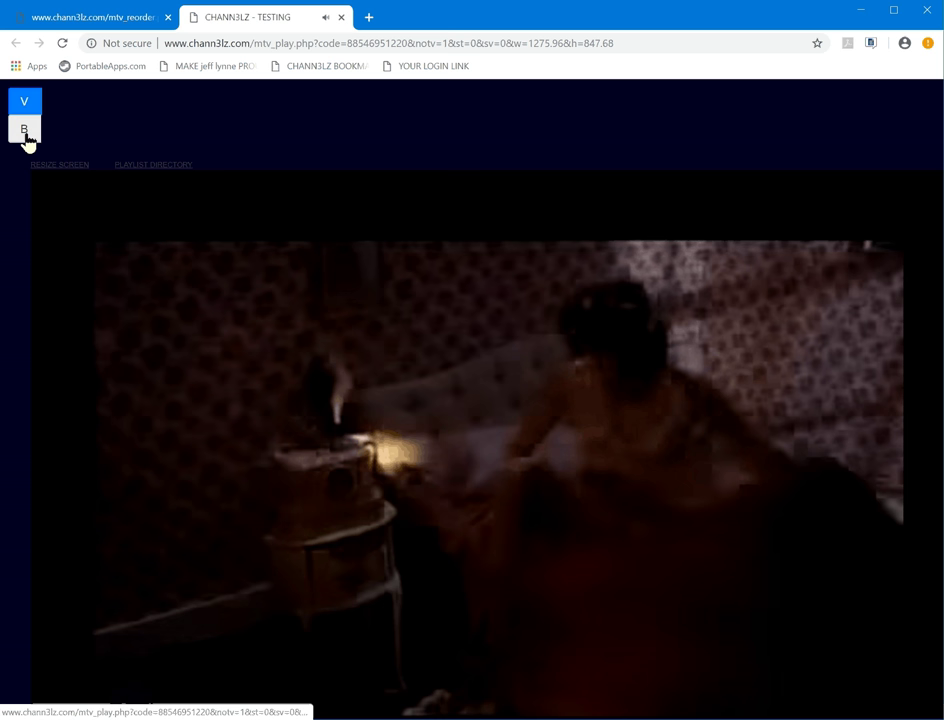
Toggle the player between grid and video views, zoom out, and close the playback tab
click(26, 132)
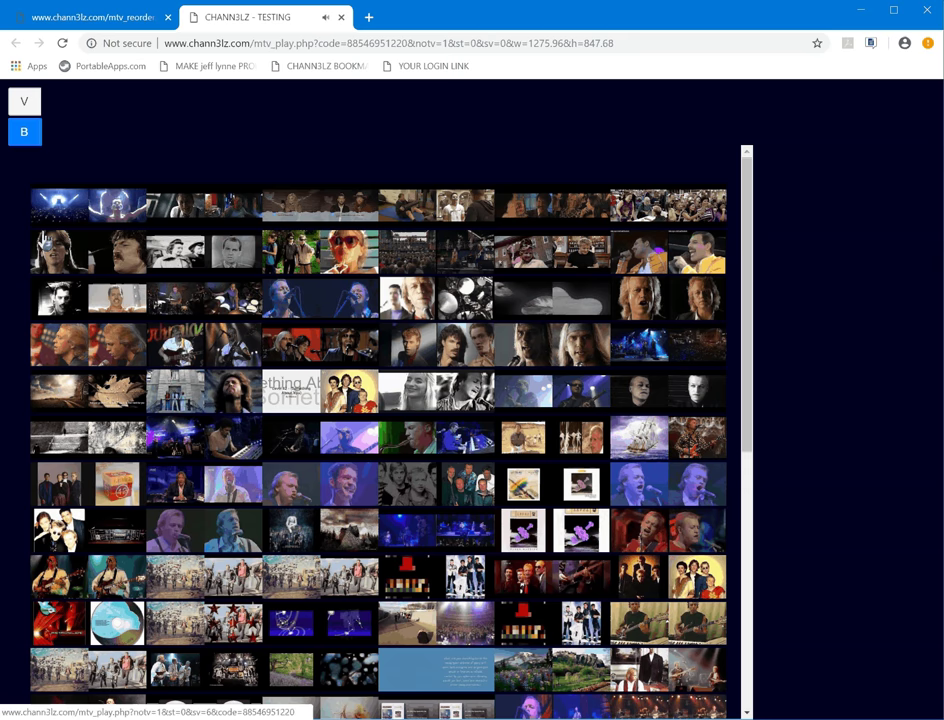
scroll(378, 430, down, 3)
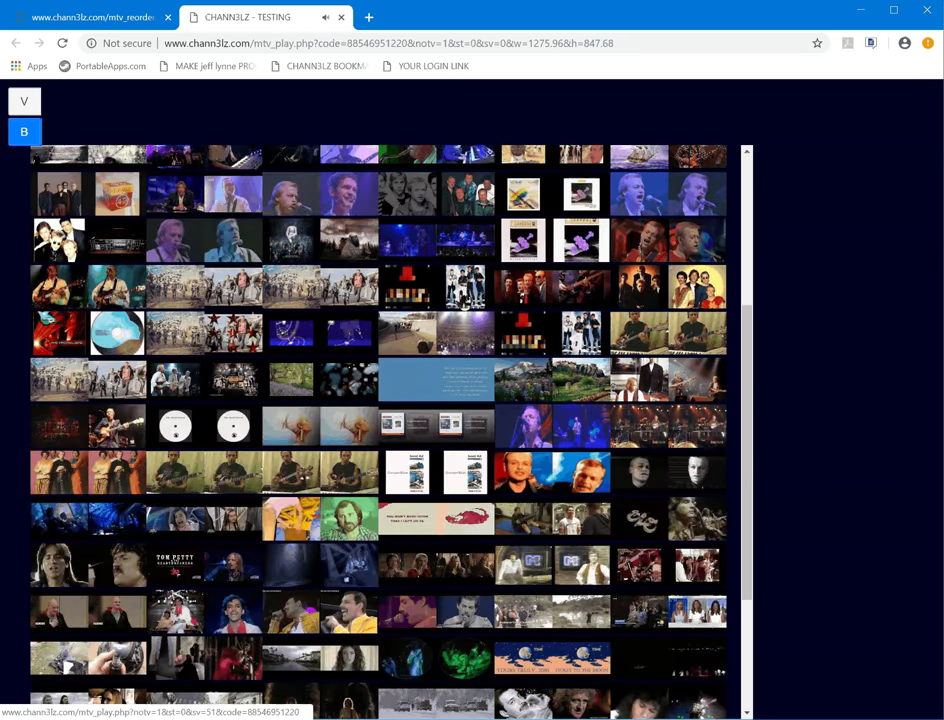
click(22, 110)
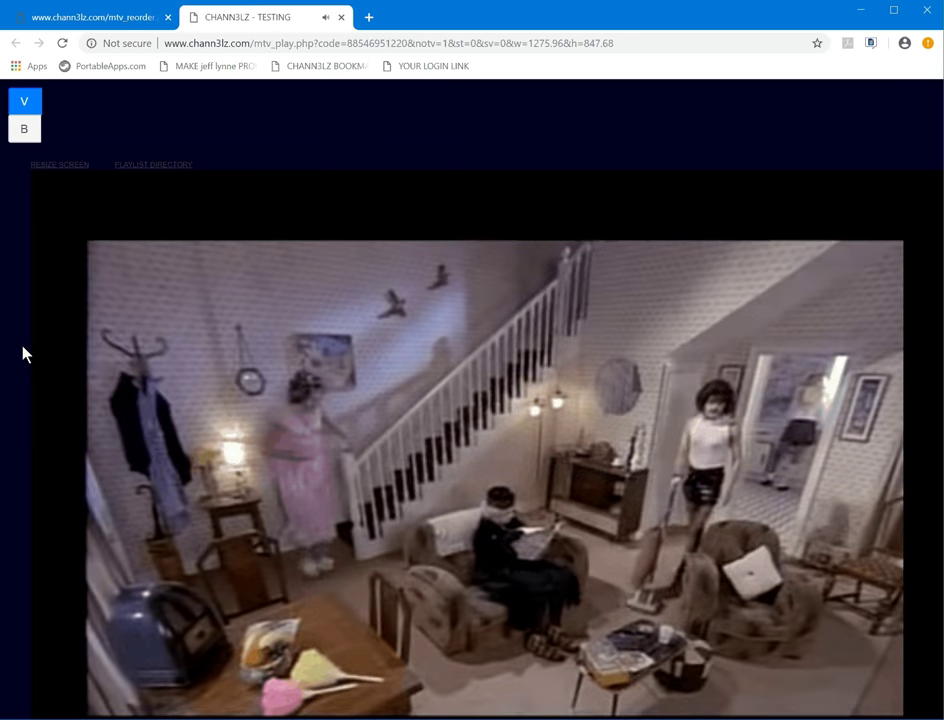
key(ctrl+minus)
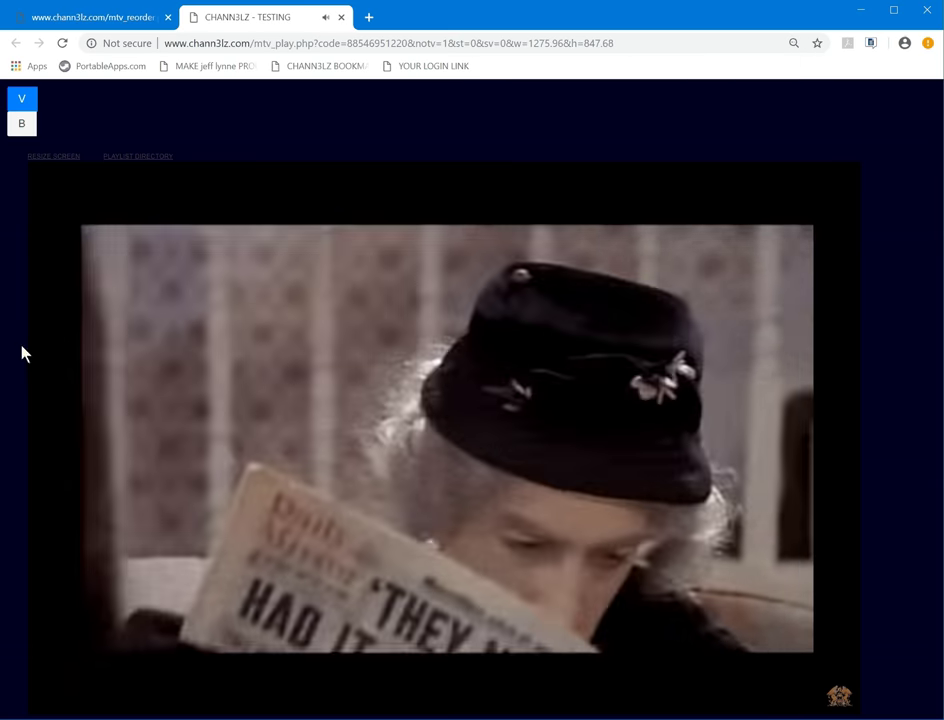
mouse_move(72, 355)
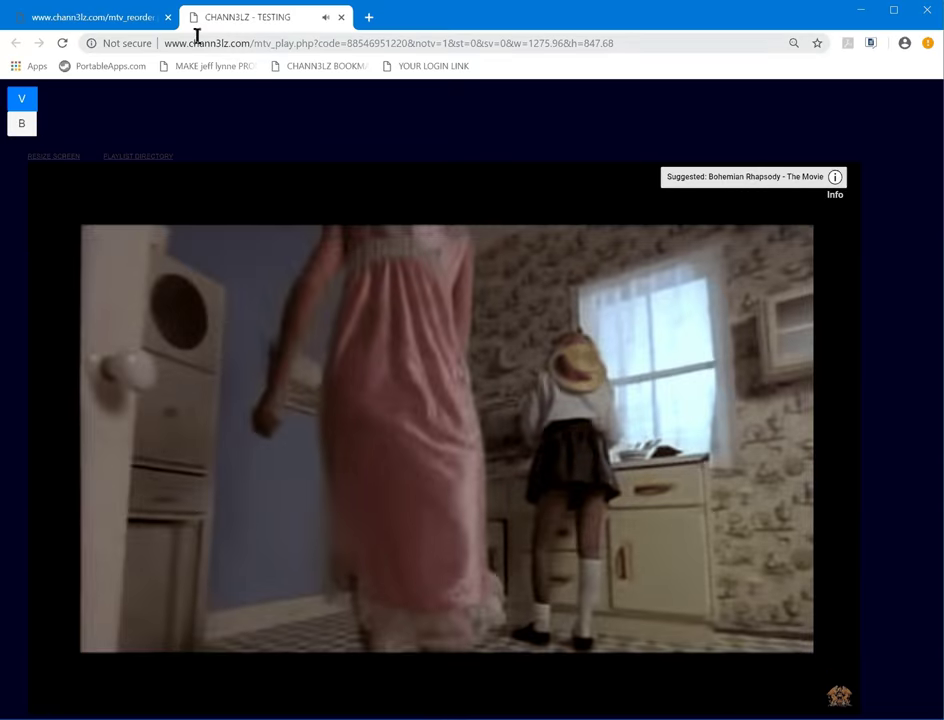
key(ctrl+w)
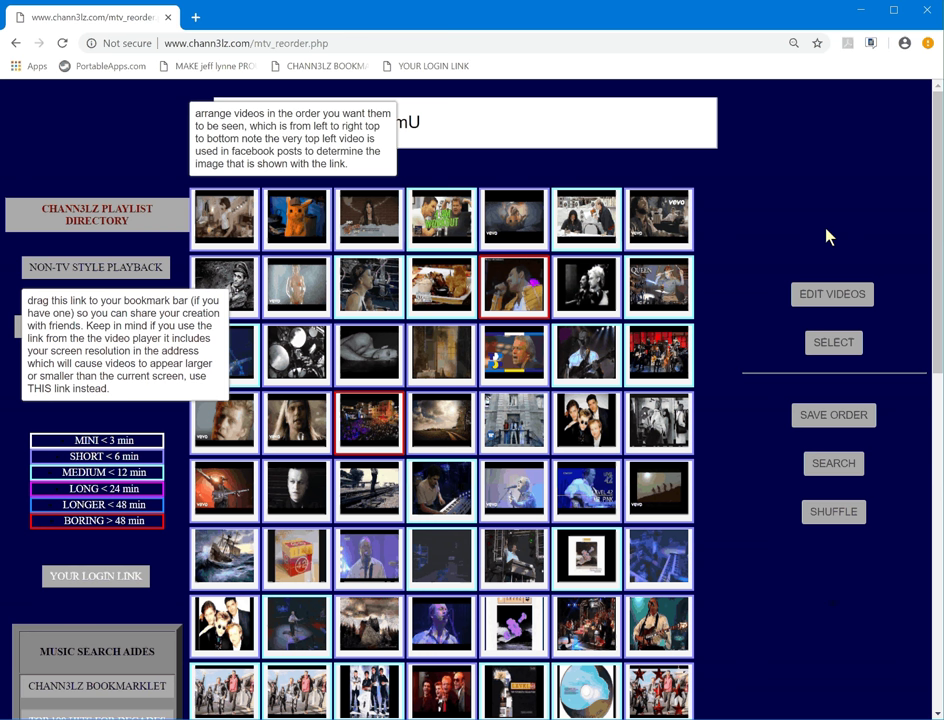
Open the video editor, load the first Queen video into the player and play it
click(816, 294)
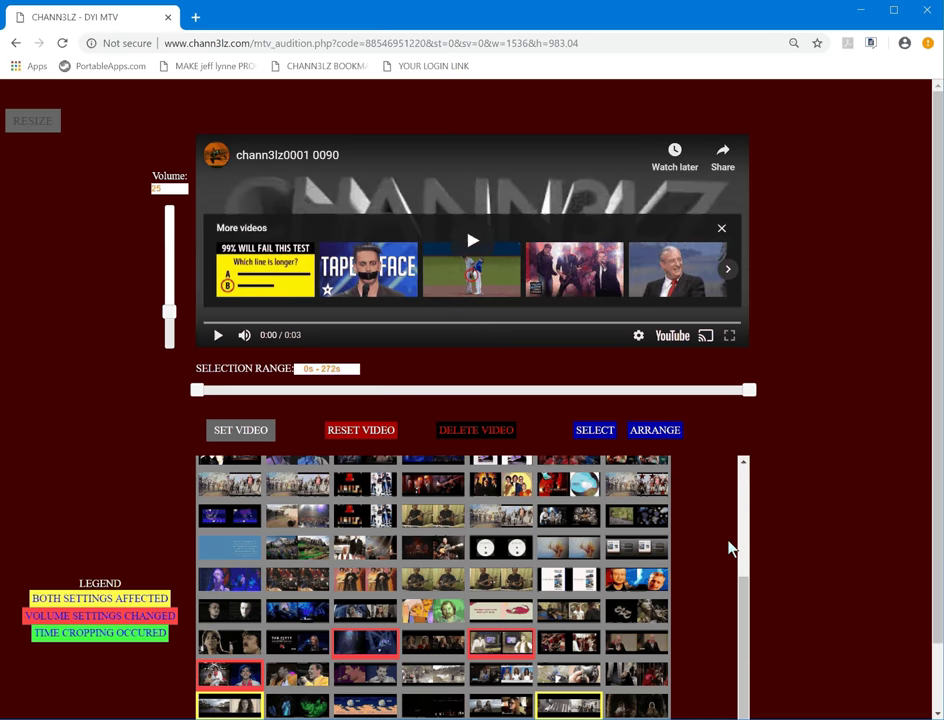
scroll(620, 536, up, 10)
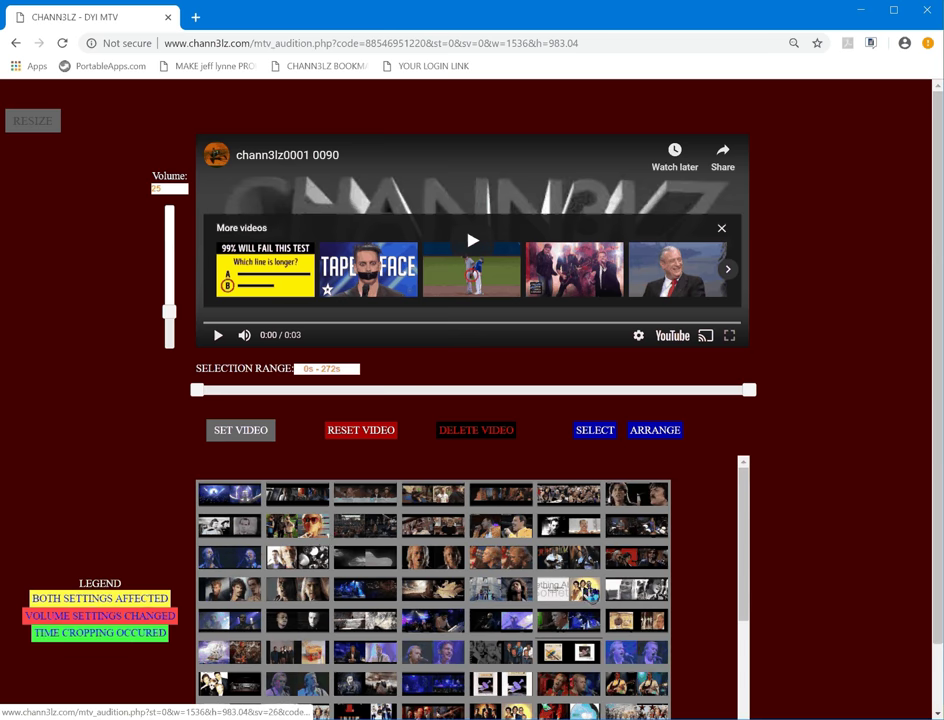
click(241, 503)
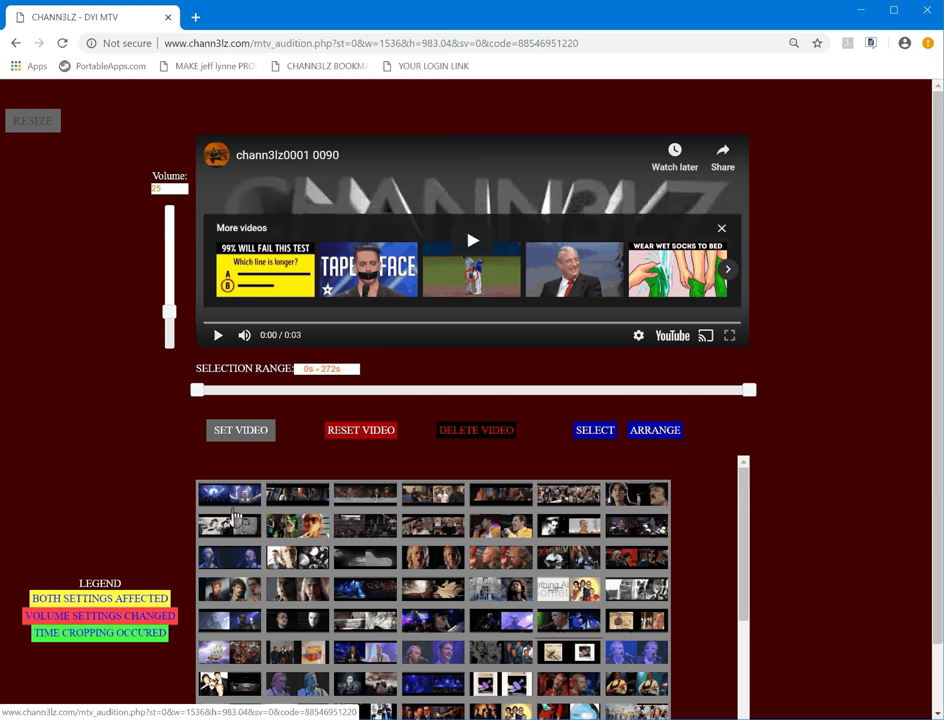
click(218, 336)
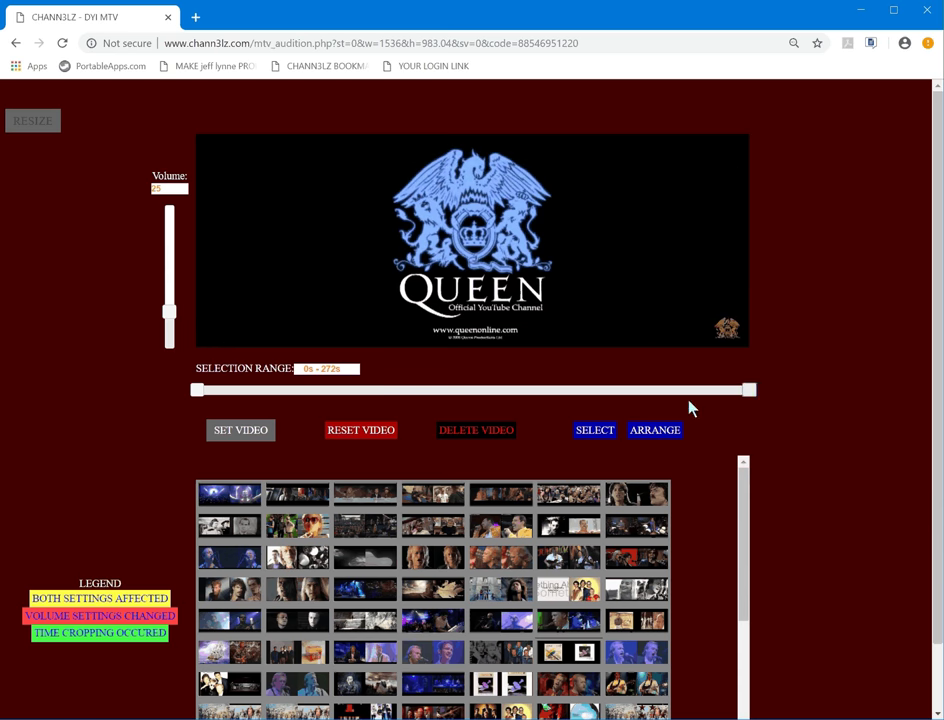
Crop the Queen video to 27s–120s, raise its volume to 100, and save with SET VIDEO
click(252, 438)
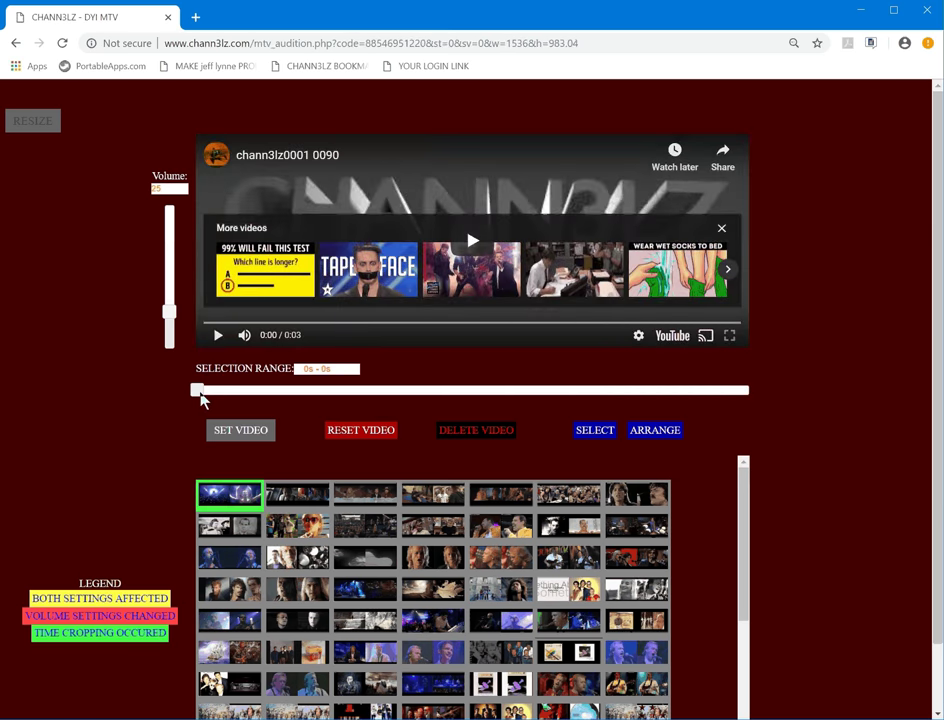
drag(200, 395, 206, 393)
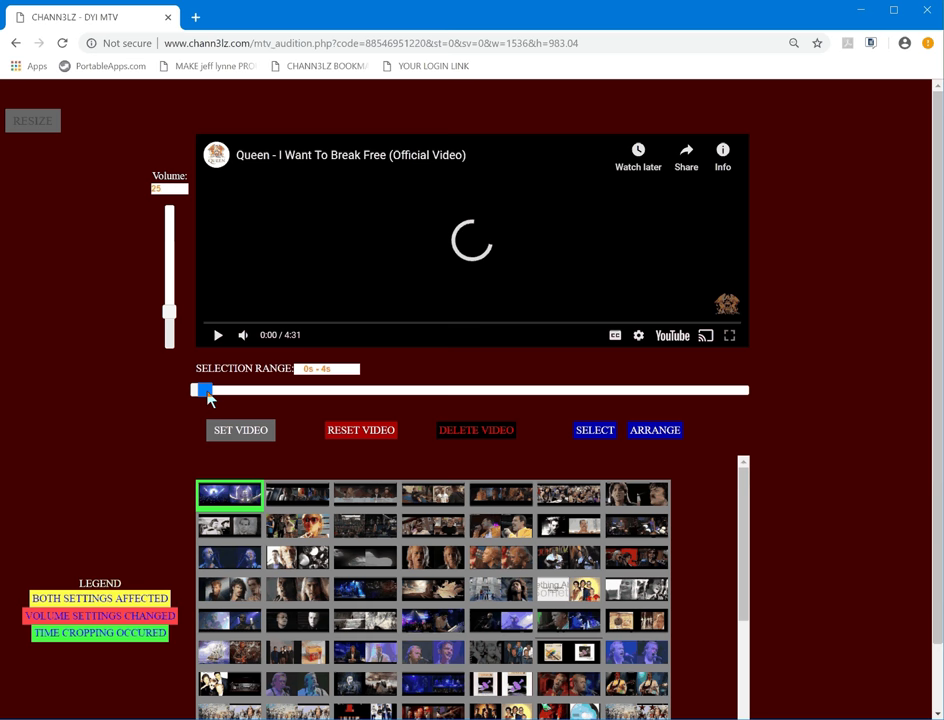
drag(209, 396, 257, 391)
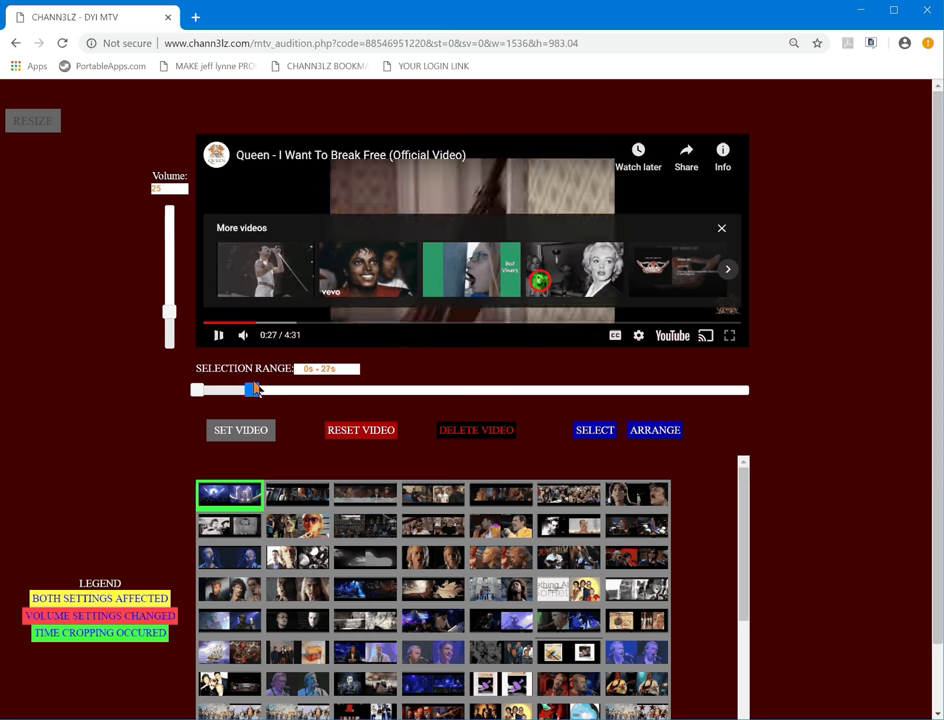
right_click(251, 382)
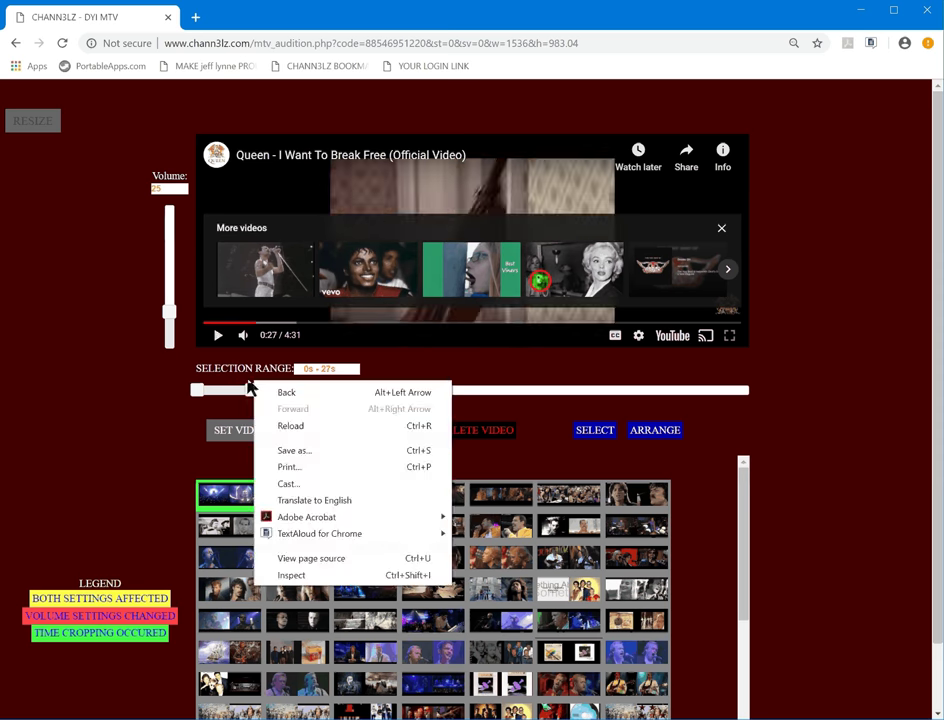
click(207, 410)
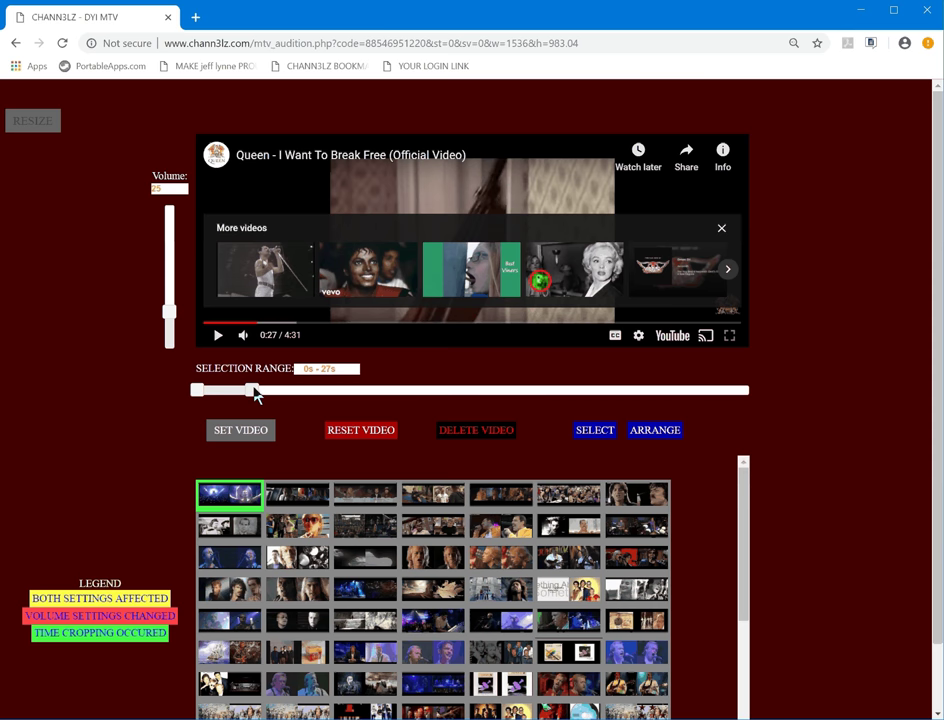
drag(252, 390, 662, 392)
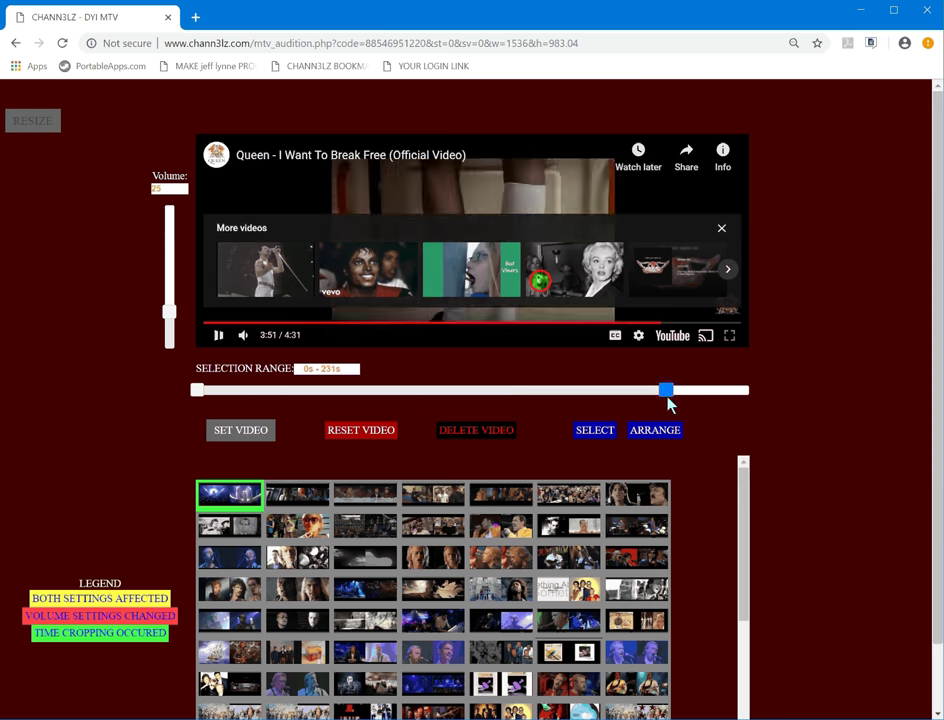
drag(190, 392, 252, 390)
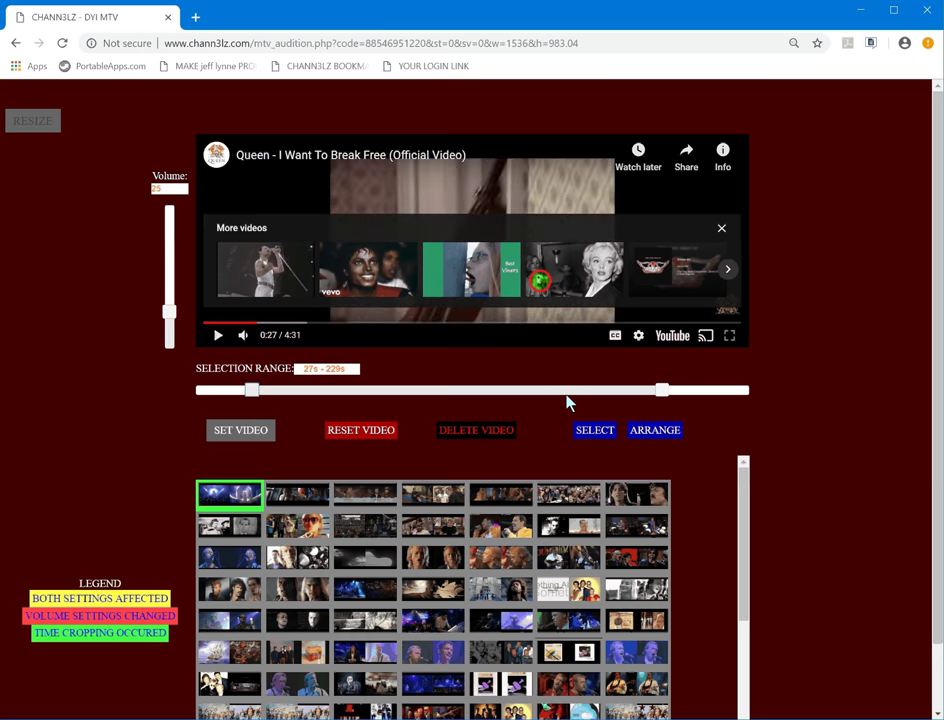
drag(658, 392, 440, 388)
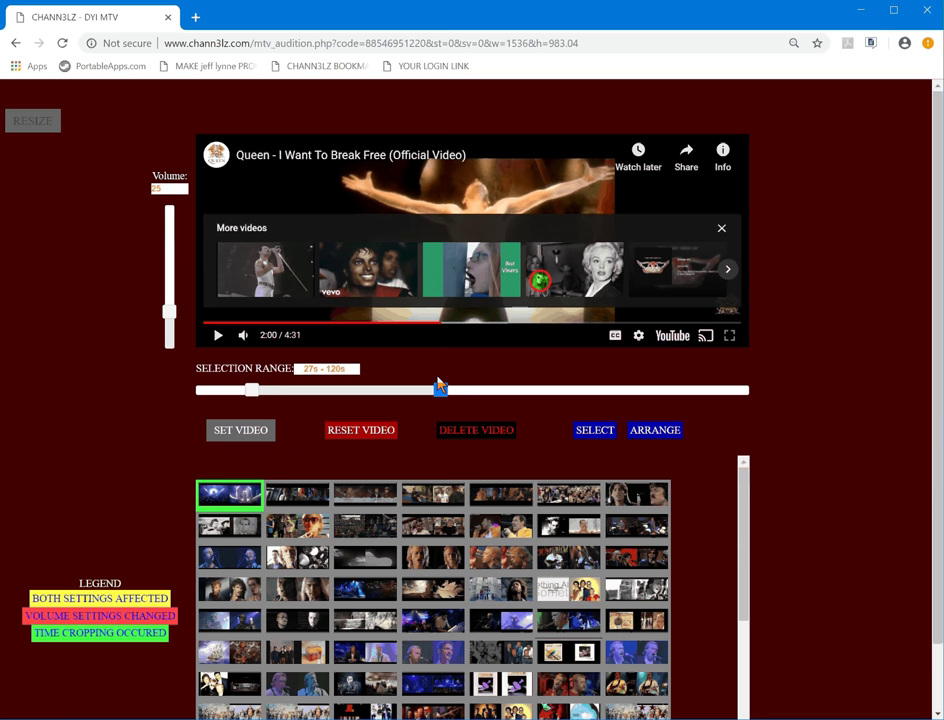
click(50, 289)
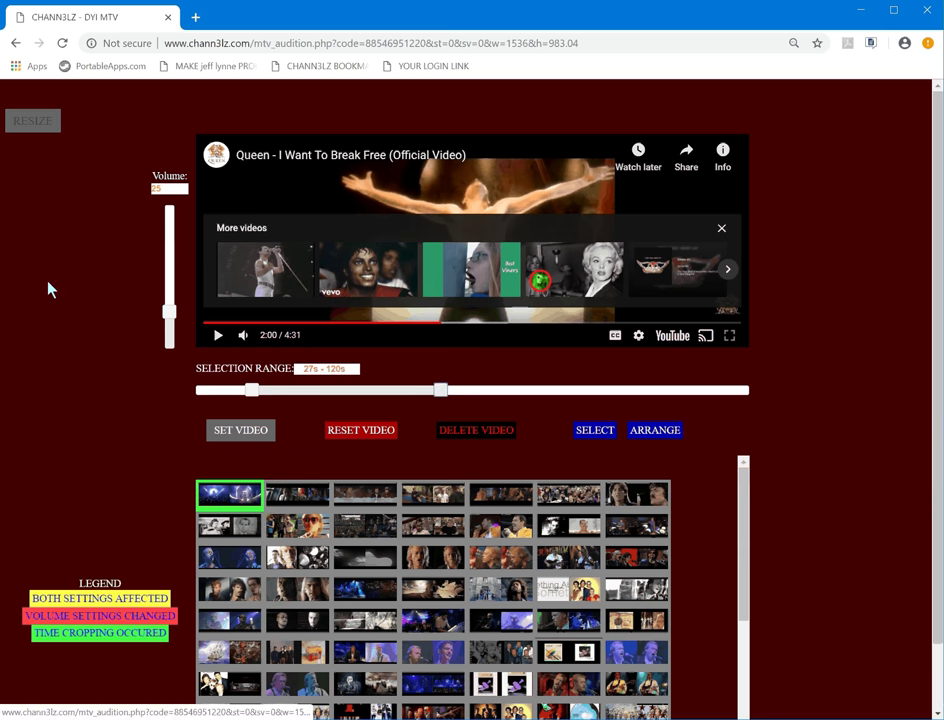
drag(168, 318, 176, 209)
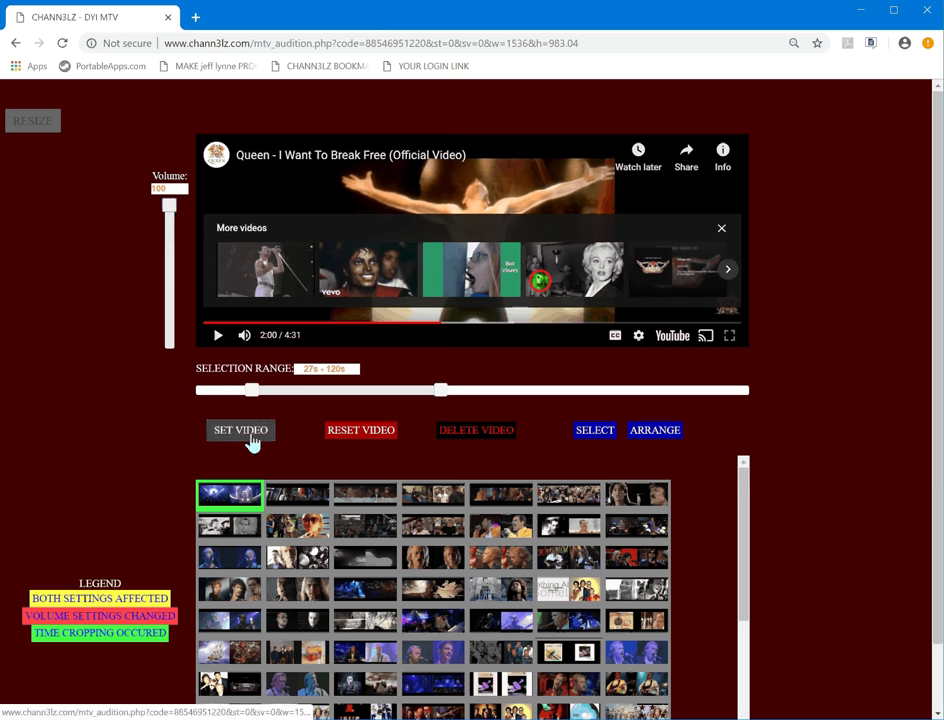
click(250, 438)
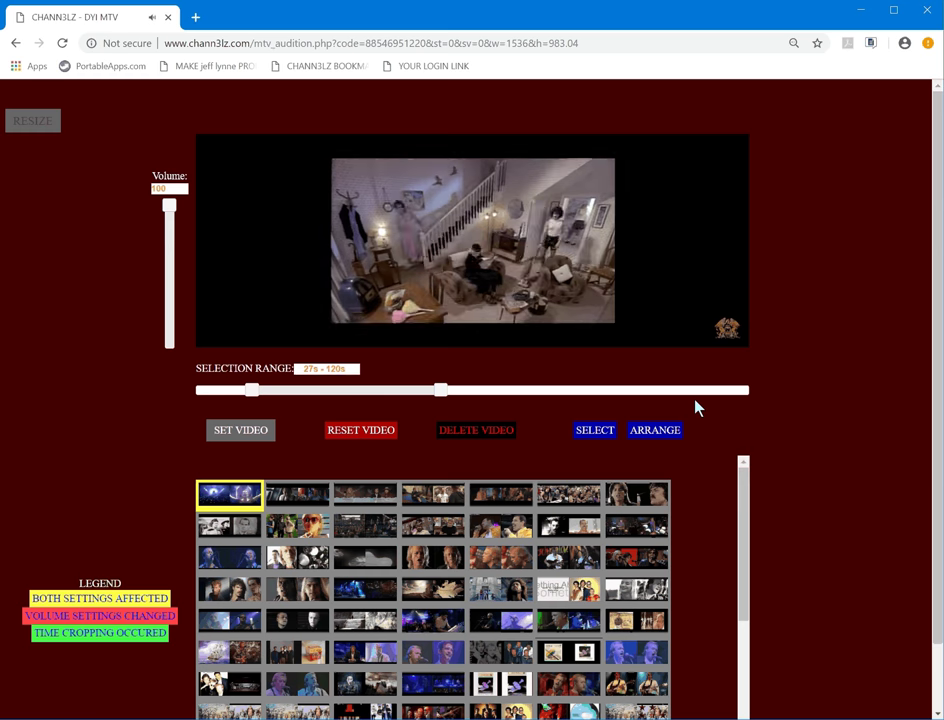
Jump ahead in the Queen preview to confirm it plays only within the 27s–120s crop
mouse_move(462, 337)
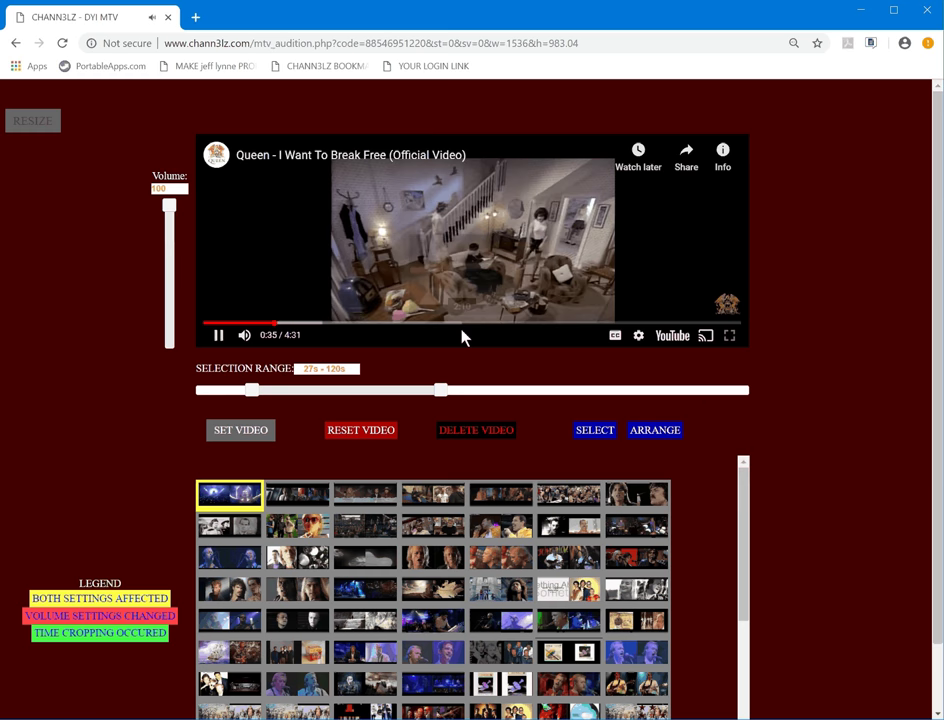
click(405, 323)
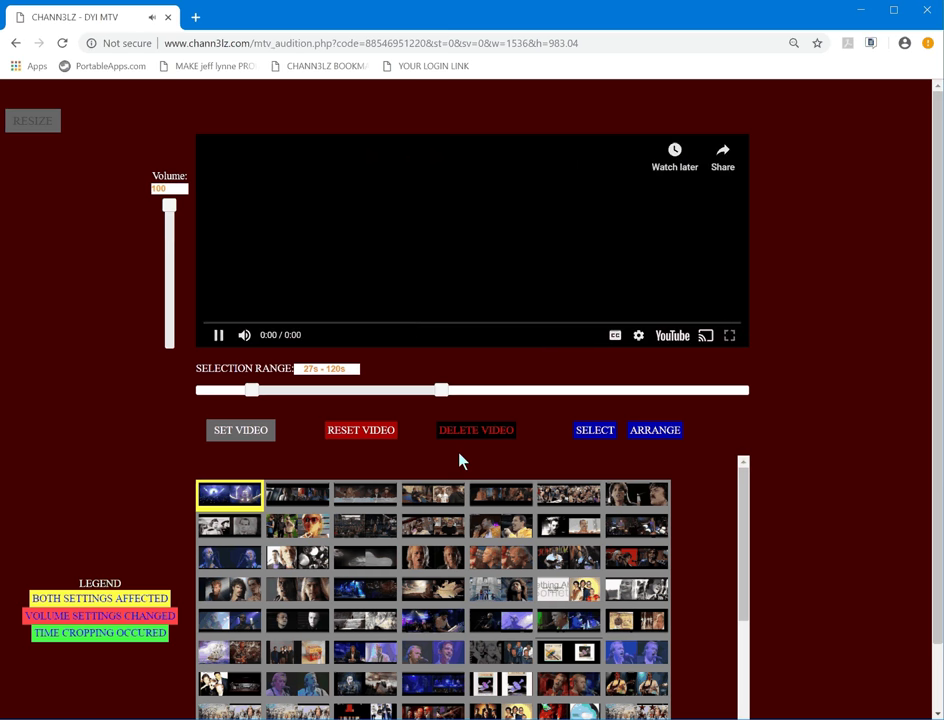
Pause the Queen video preview in the embedded player
click(217, 336)
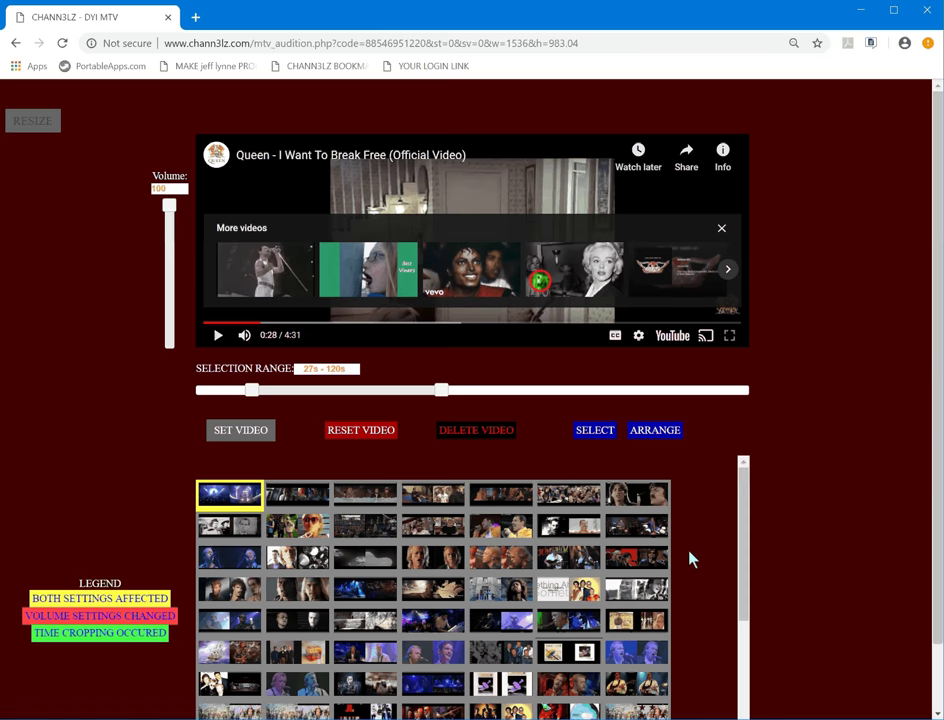
Scroll down the audition page, then back up to the cropped Queen video and RESIZE button
scroll(775, 550, down, 1)
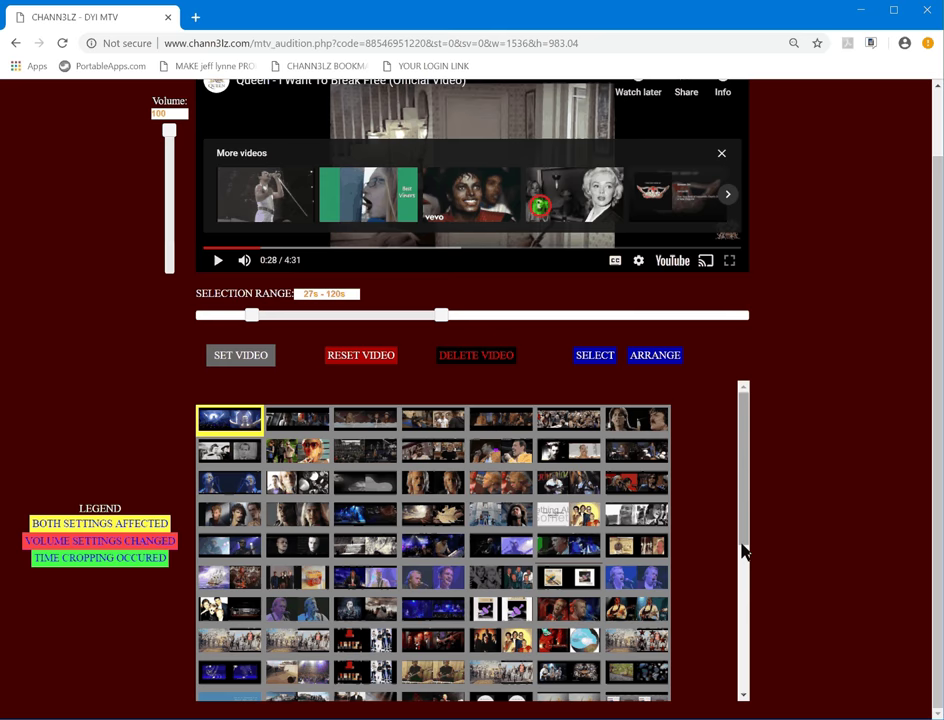
drag(744, 550, 737, 522)
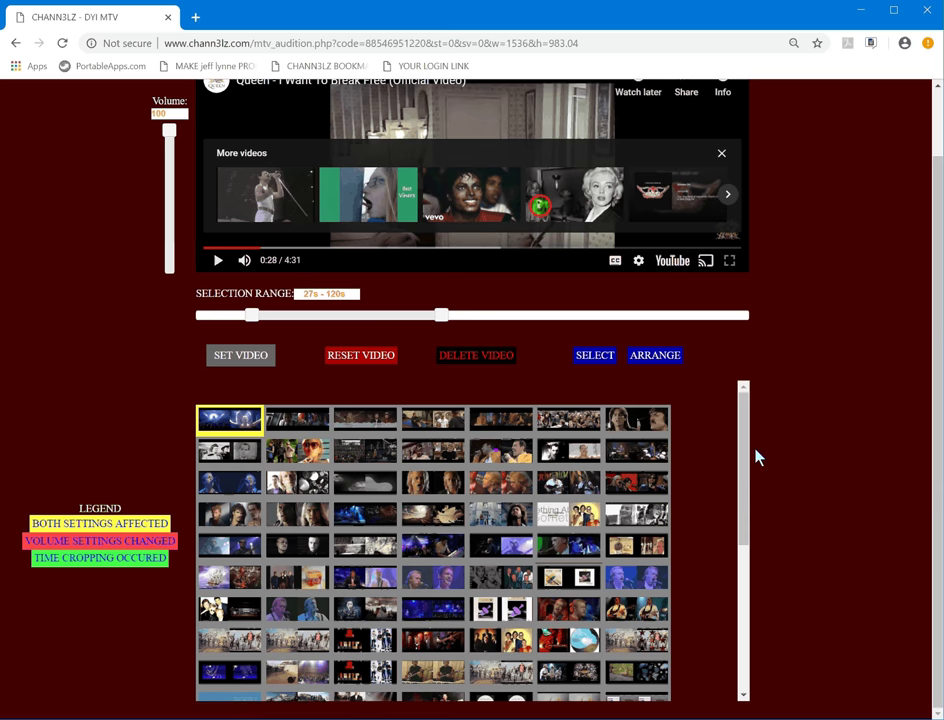
scroll(756, 457, up, 1)
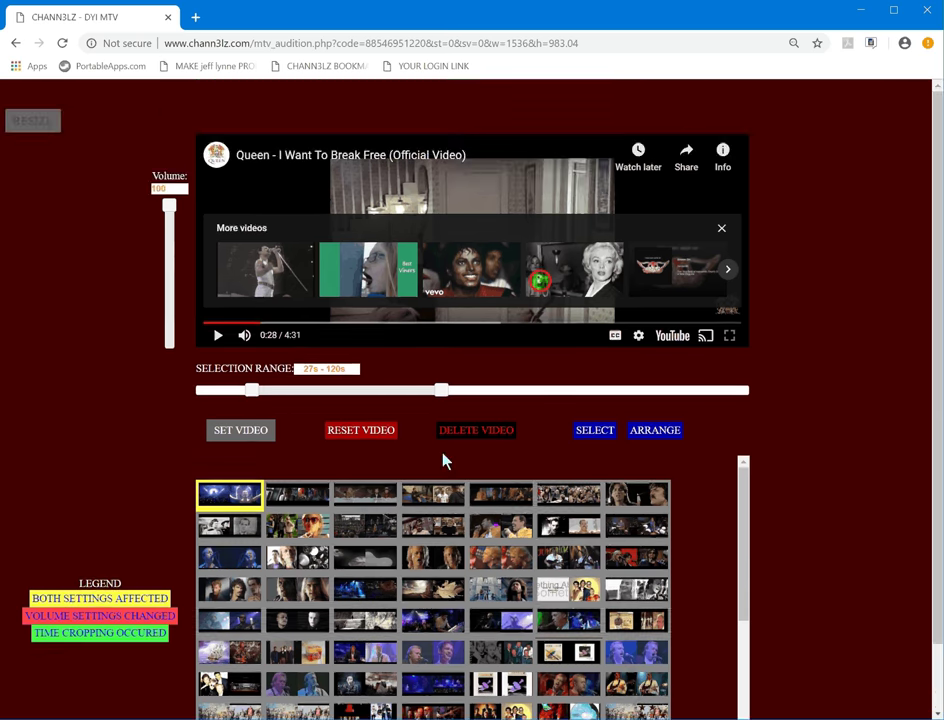
Reset the Queen video's crop and volume, then refit the player and shrink the browser window
click(365, 433)
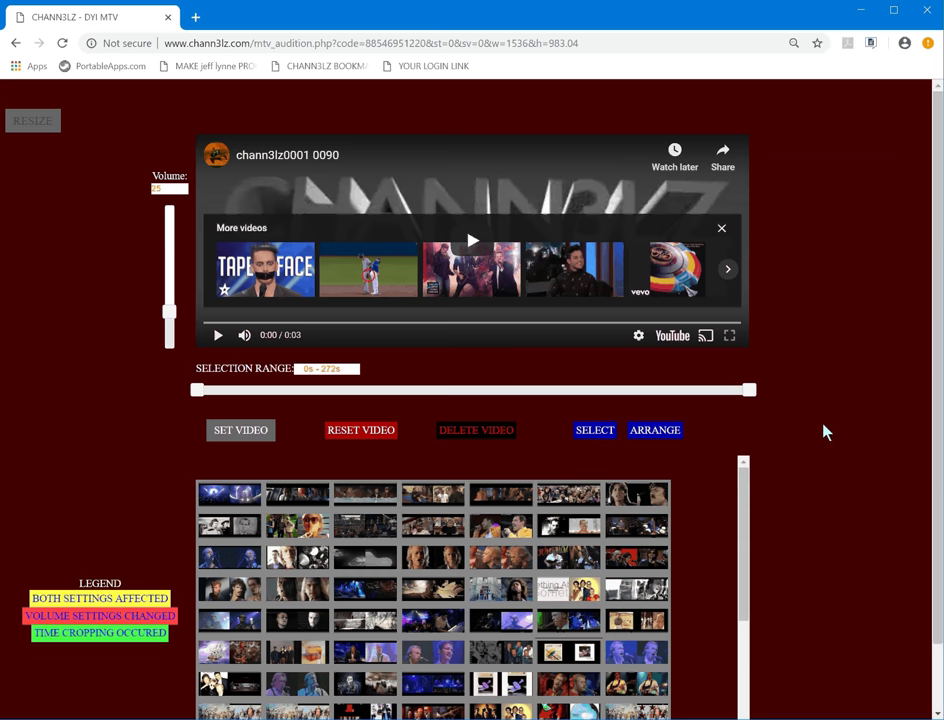
click(38, 121)
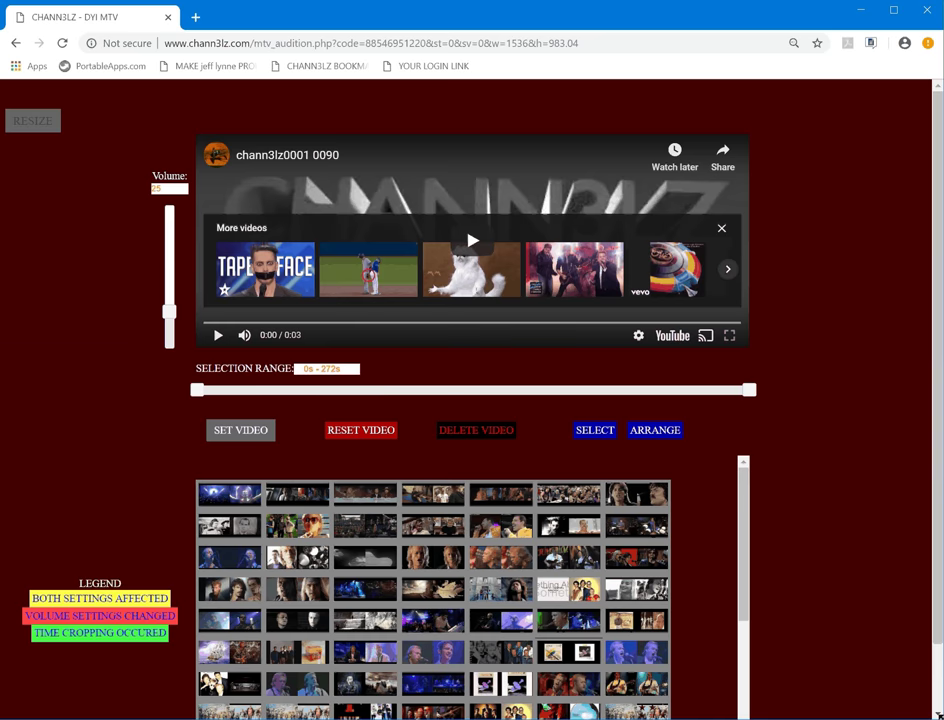
drag(941, 717, 506, 417)
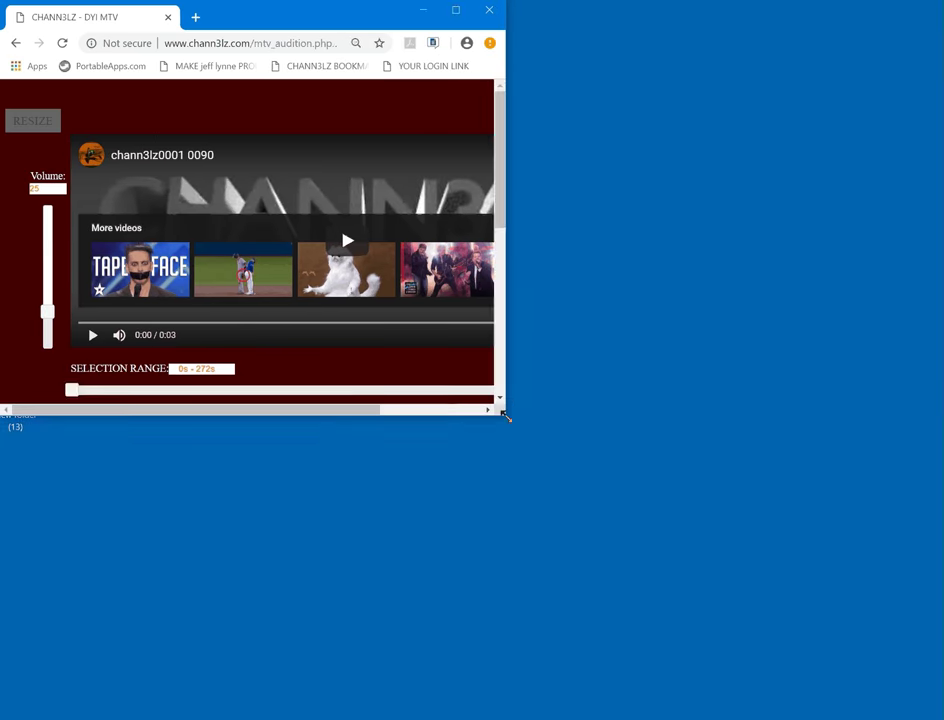
Restore the browser window to full size and refit the audition page to the full width
click(50, 122)
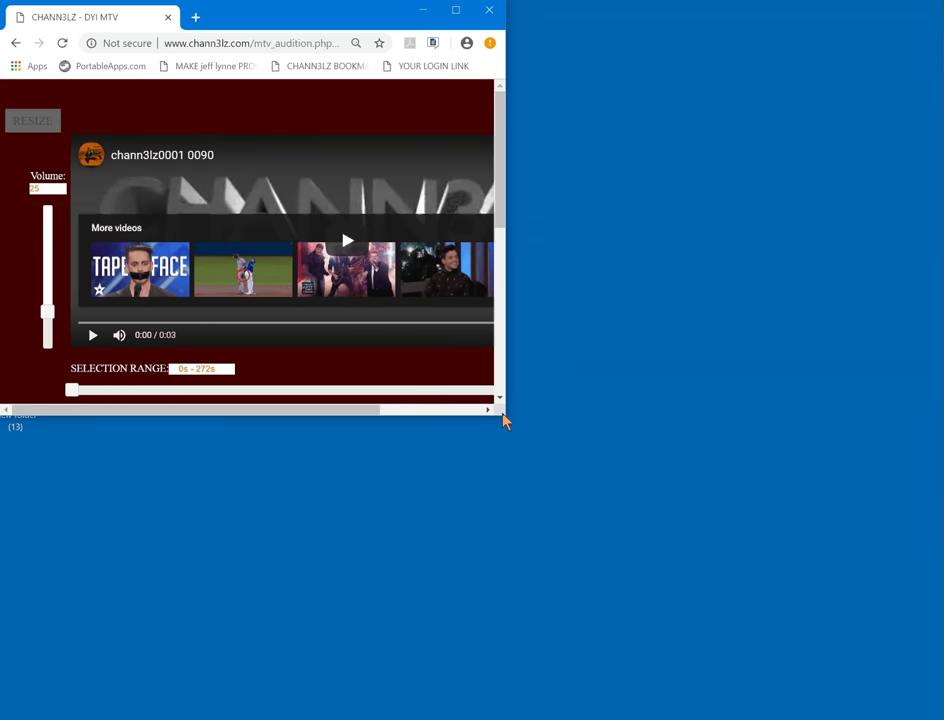
drag(504, 416, 943, 479)
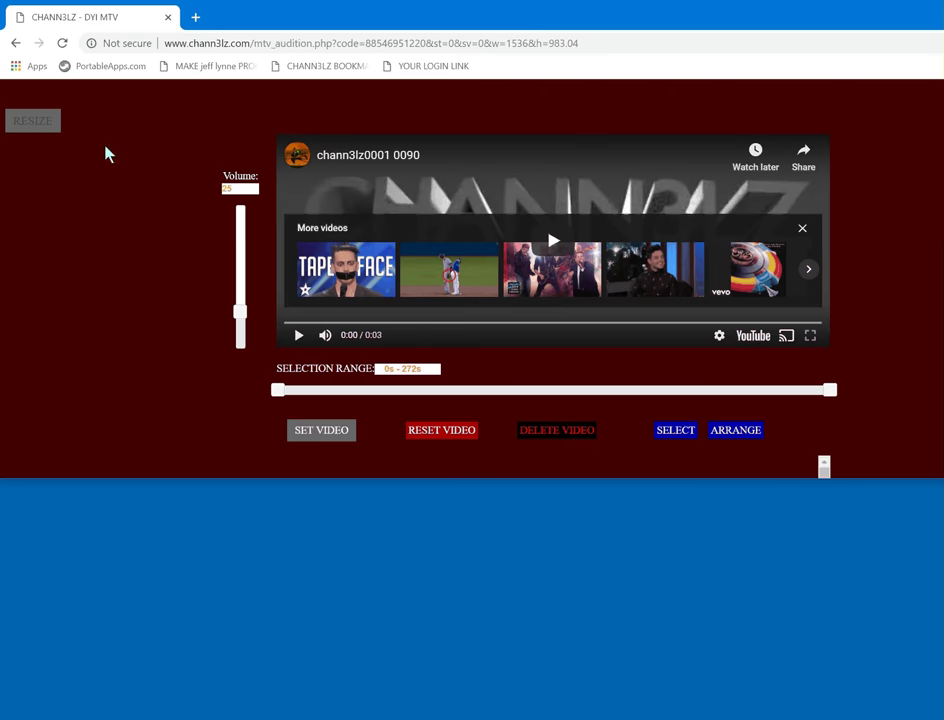
click(55, 133)
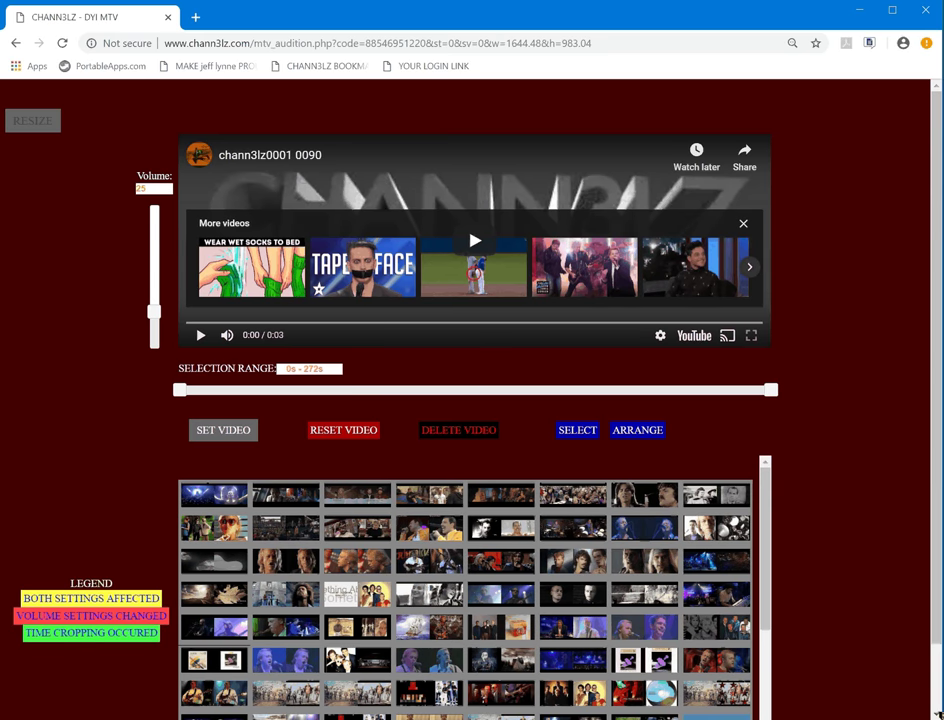
click(52, 125)
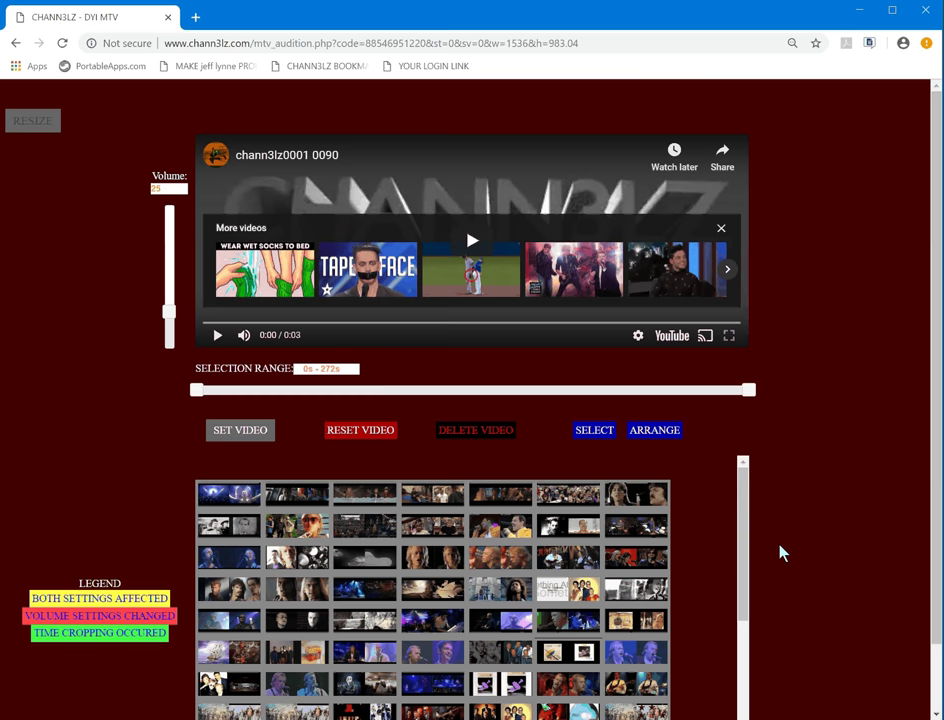
Go via the ARRANGE page to the SELECT page showing the full thumbnail grid
click(651, 431)
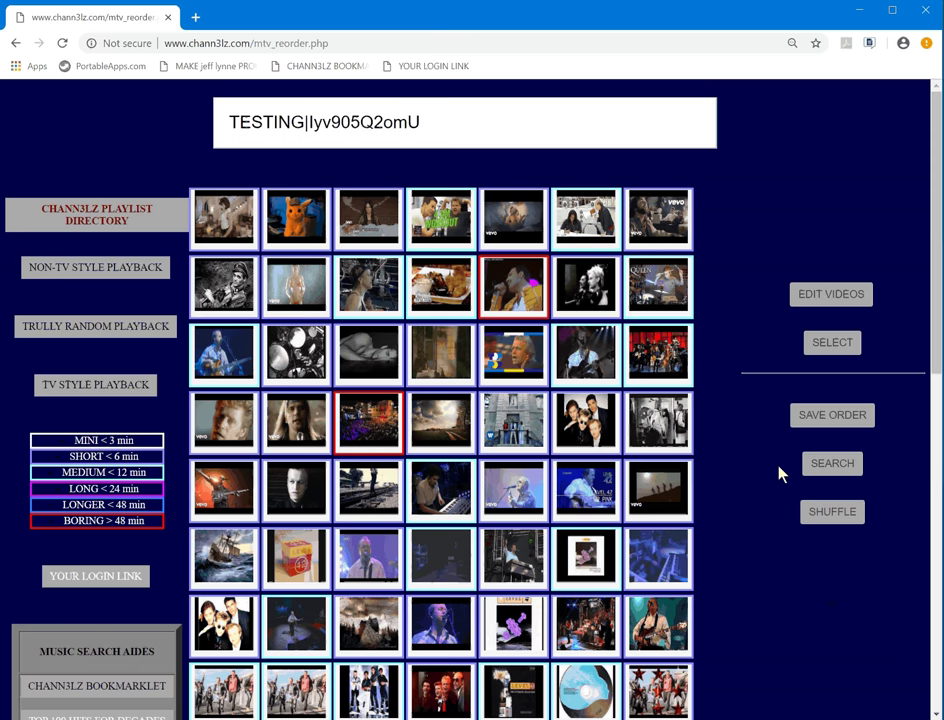
click(826, 345)
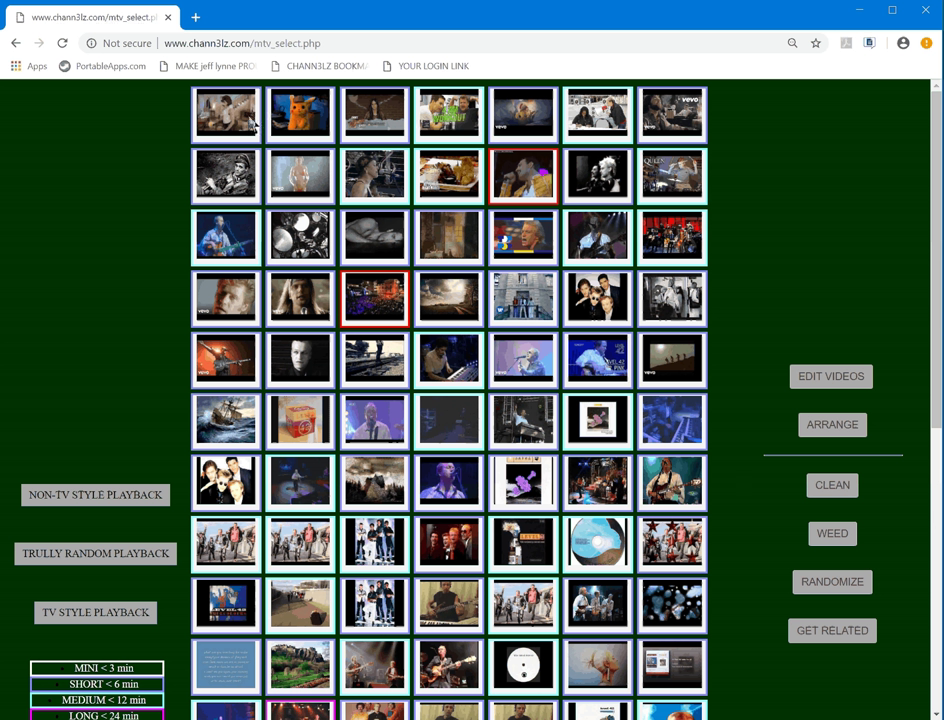
Select the top-left video and the first video in row 4, then get their related videos
click(230, 143)
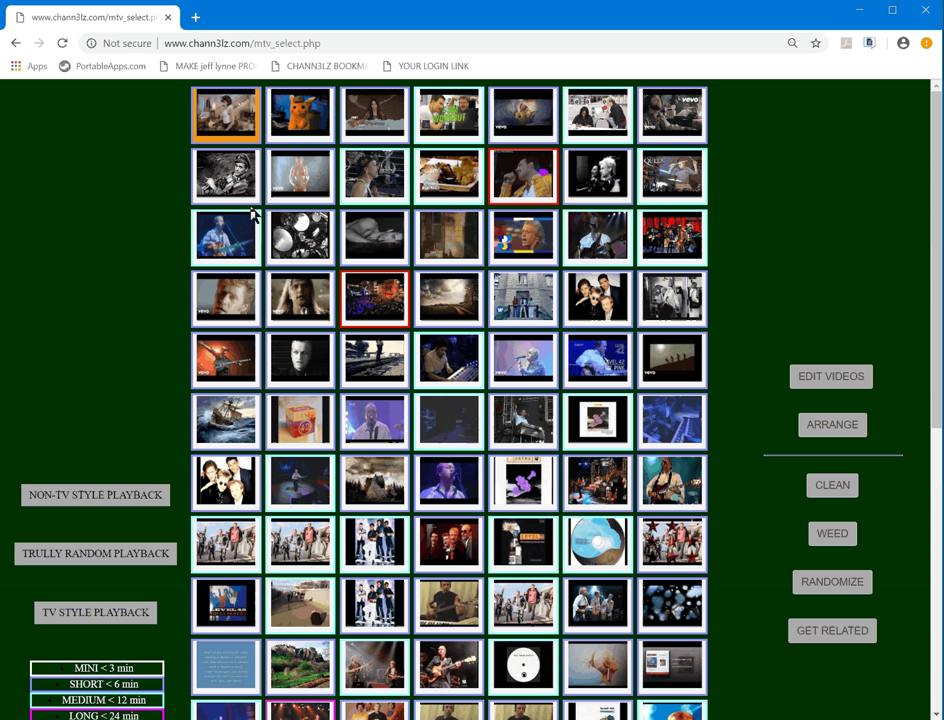
click(230, 316)
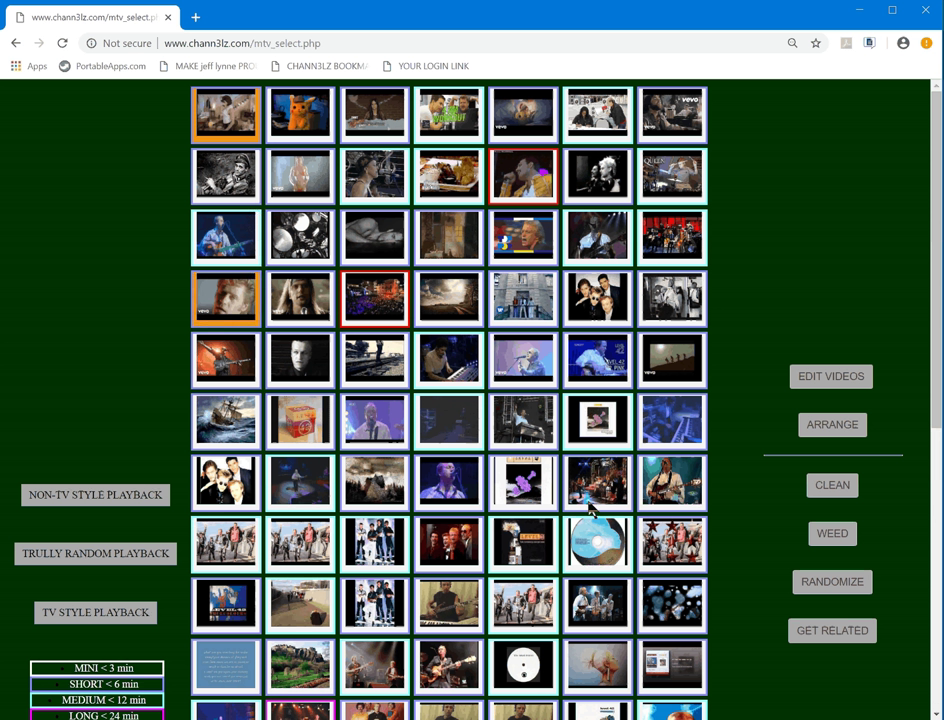
click(846, 638)
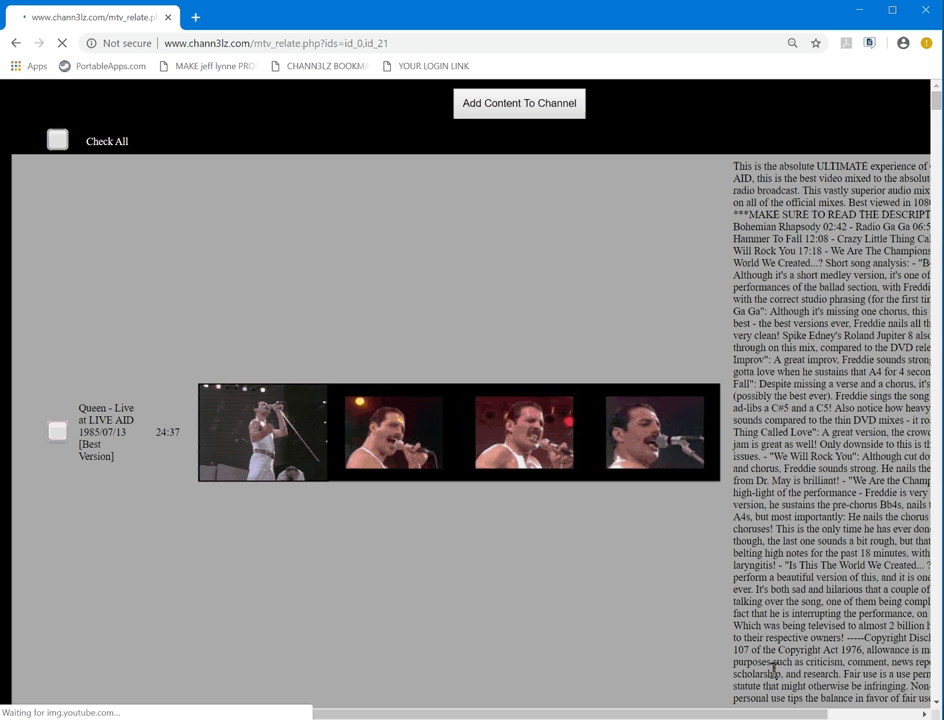
Scroll down through the related videos list, starting from the Queen Live Aid set
scroll(649, 491, down, 5)
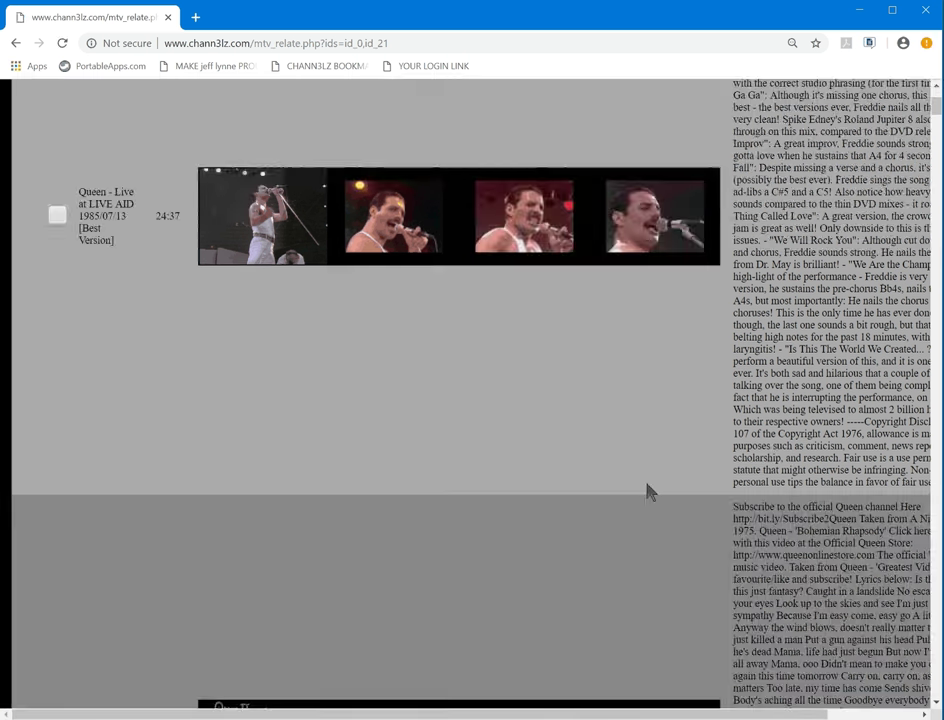
scroll(647, 491, down, 4)
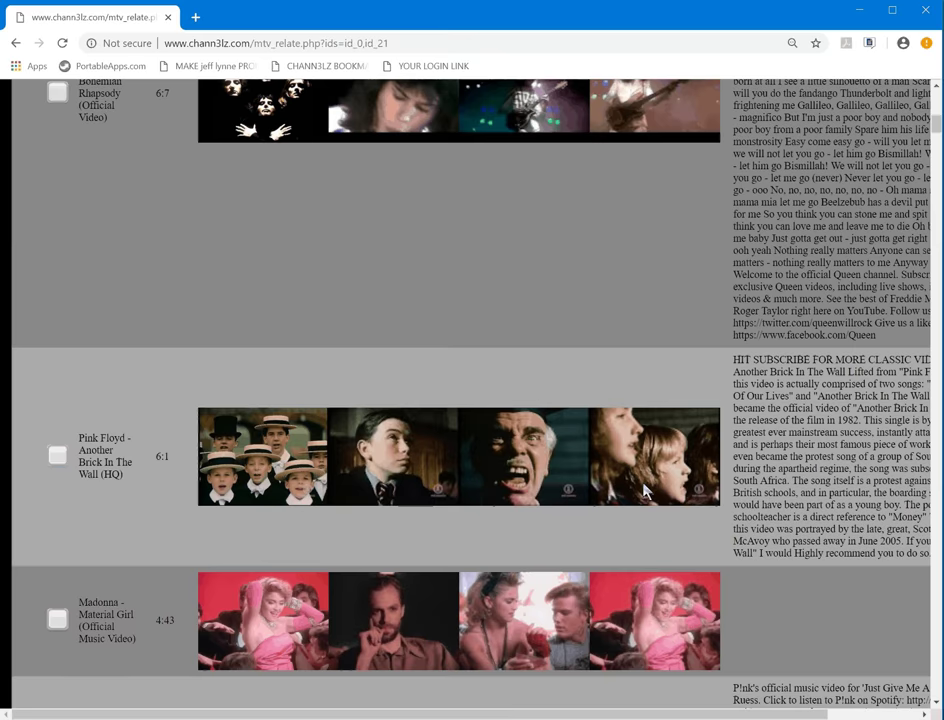
scroll(644, 490, down, 2)
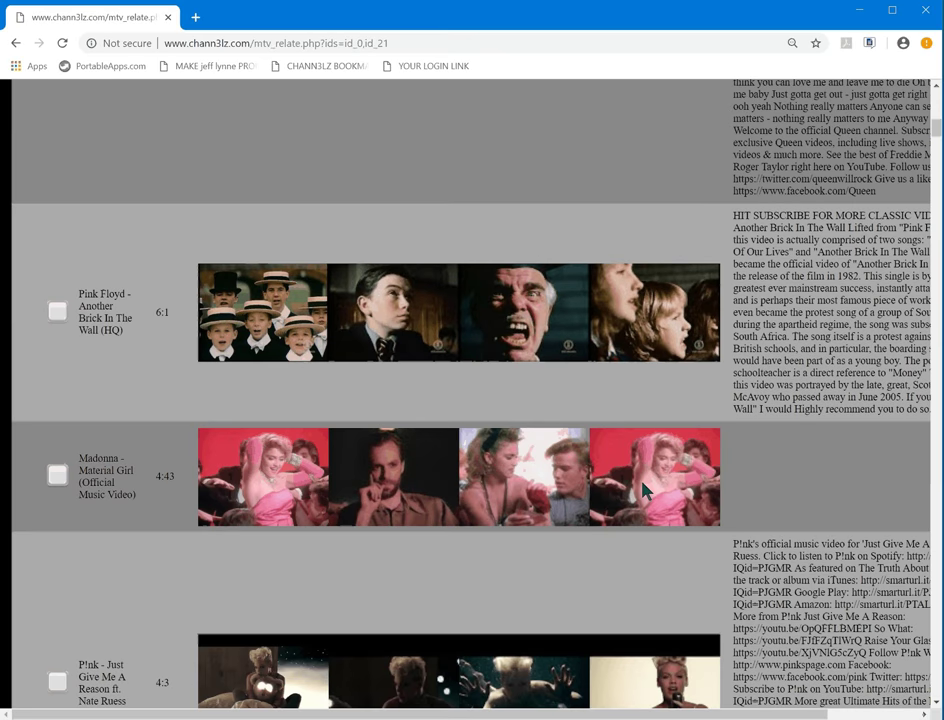
scroll(418, 433, down, 4)
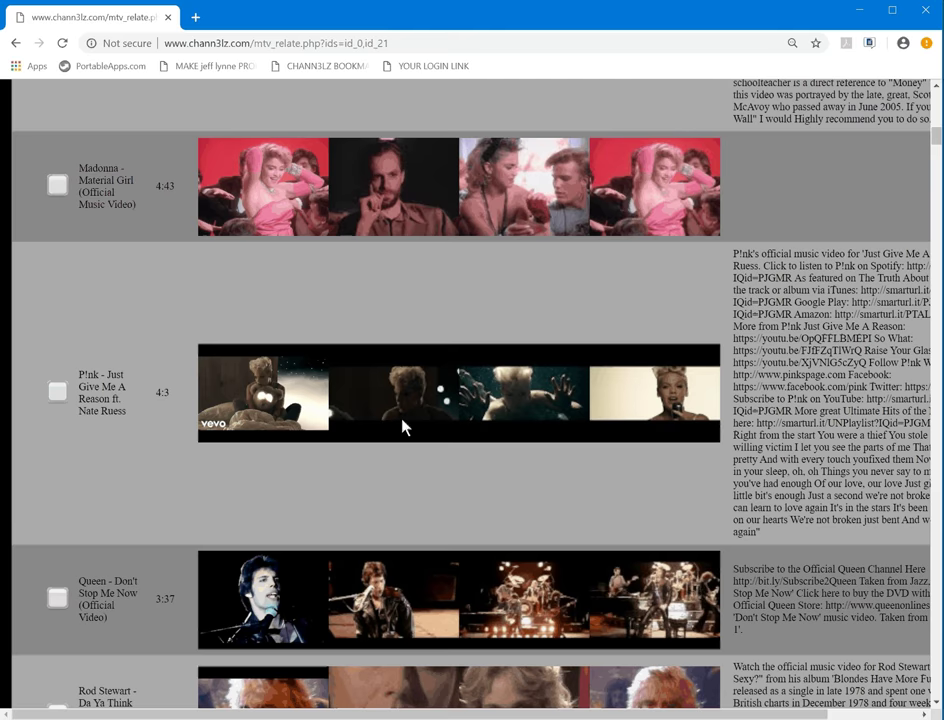
scroll(404, 427, down, 3)
scroll(404, 427, down, 3)
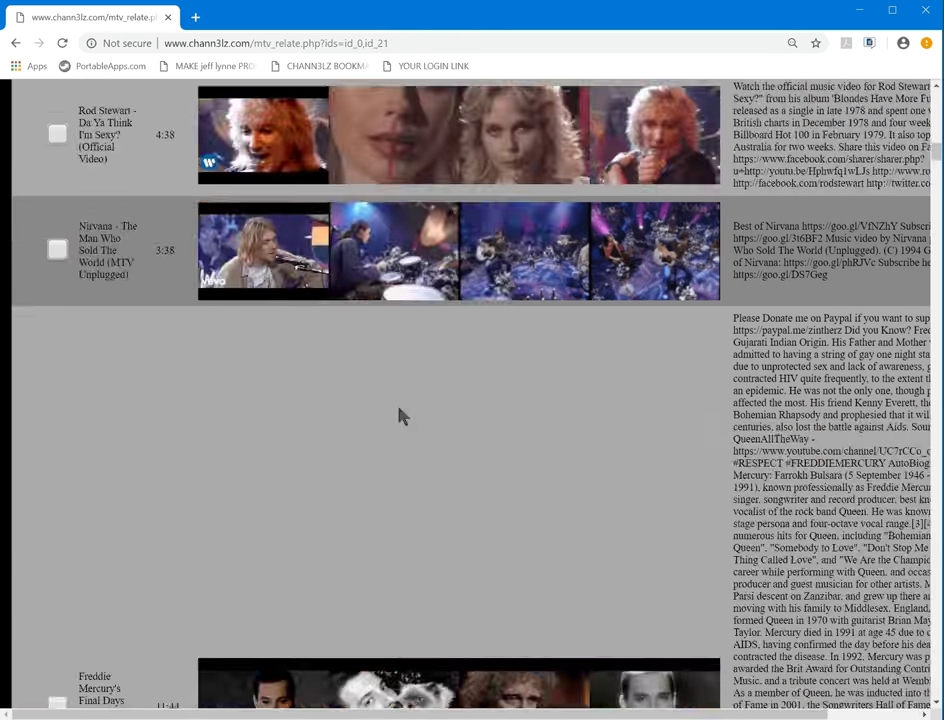
scroll(400, 416, up, 1)
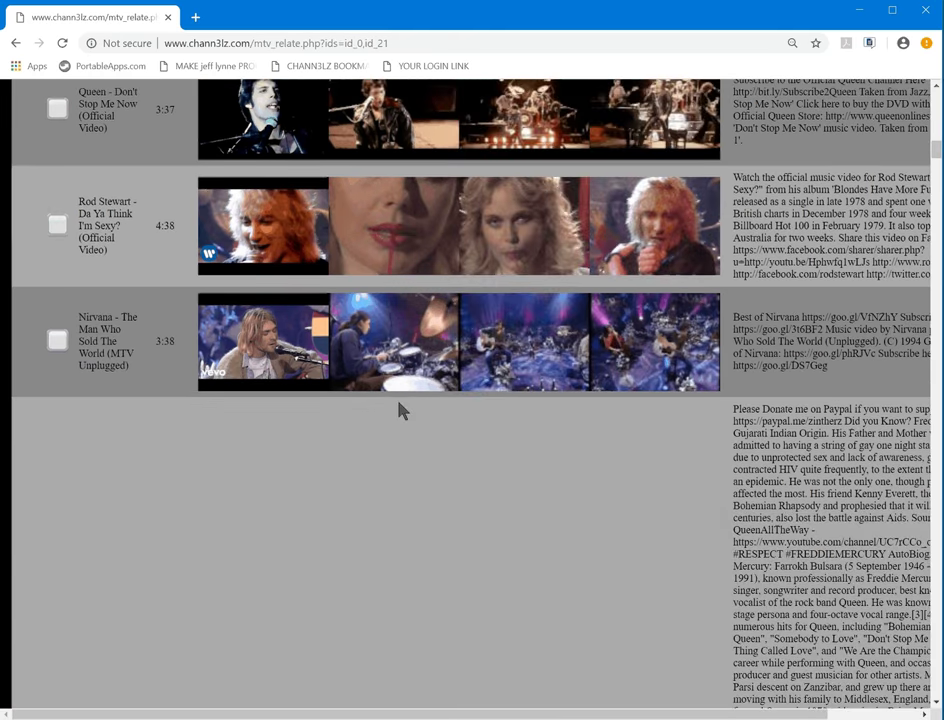
scroll(400, 410, down, 12)
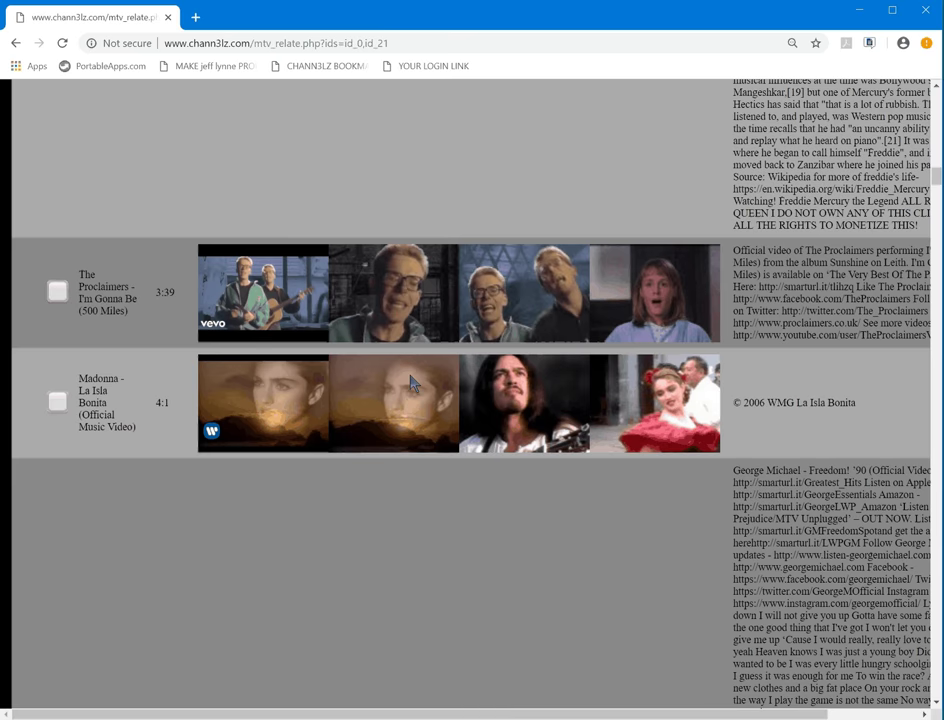
scroll(411, 381, down, 2)
scroll(411, 377, up, 3)
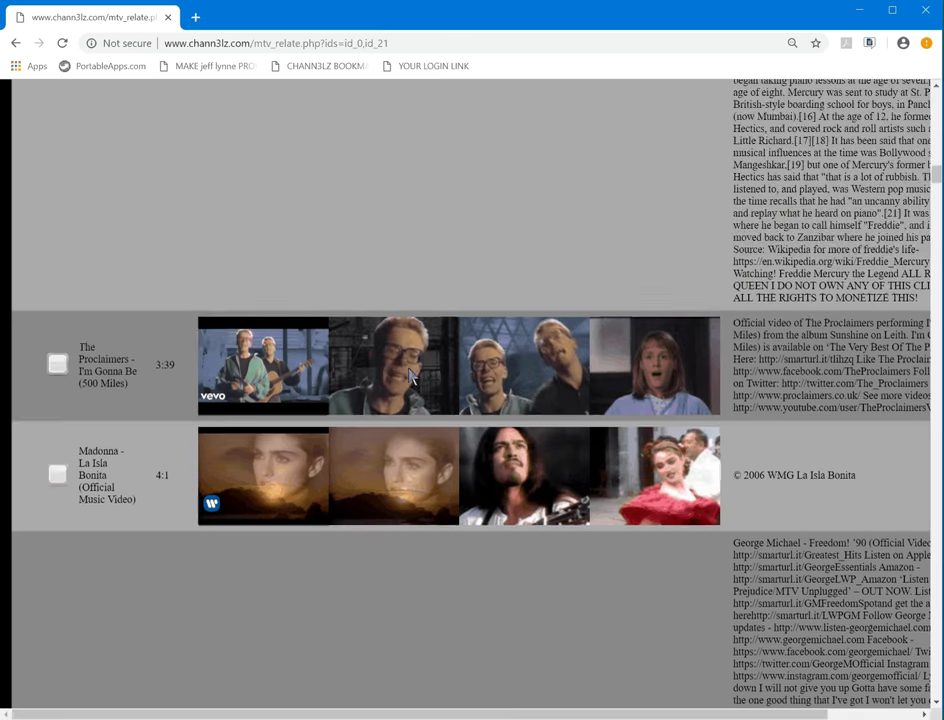
scroll(411, 377, down, 1)
scroll(405, 390, down, 15)
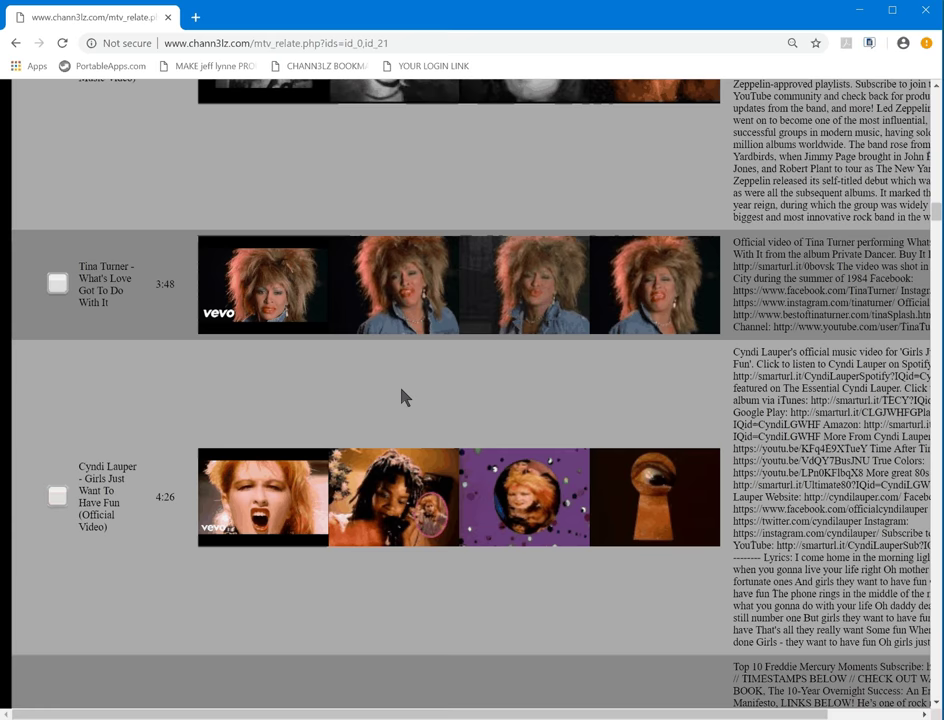
scroll(693, 295, down, 10)
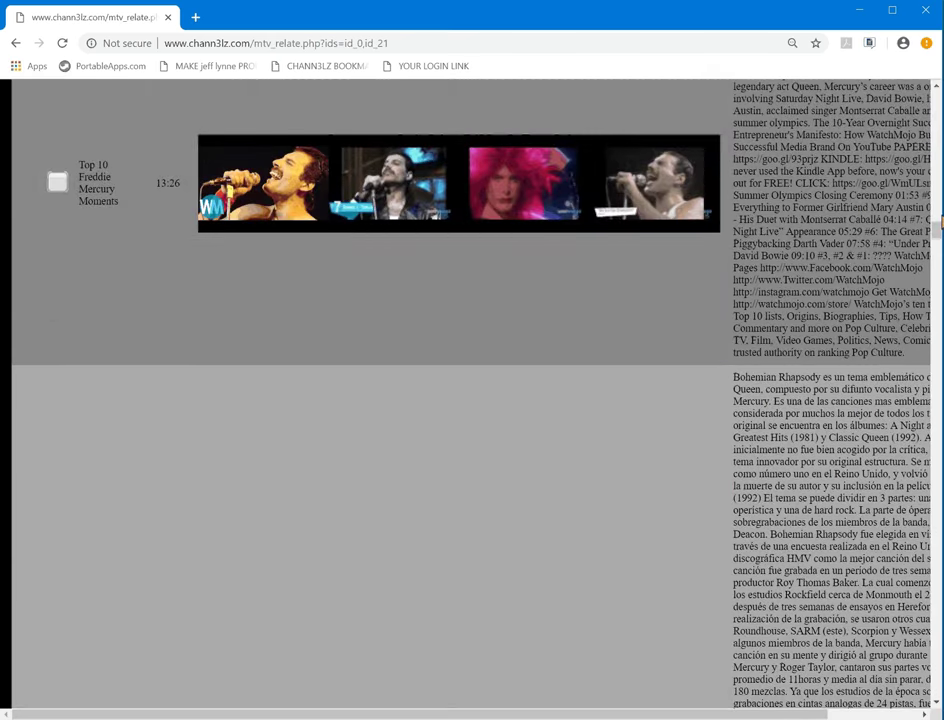
scroll(937, 246, down, 3)
Go back to the top of the list and tick Check All to select every related video
drag(937, 246, 935, 685)
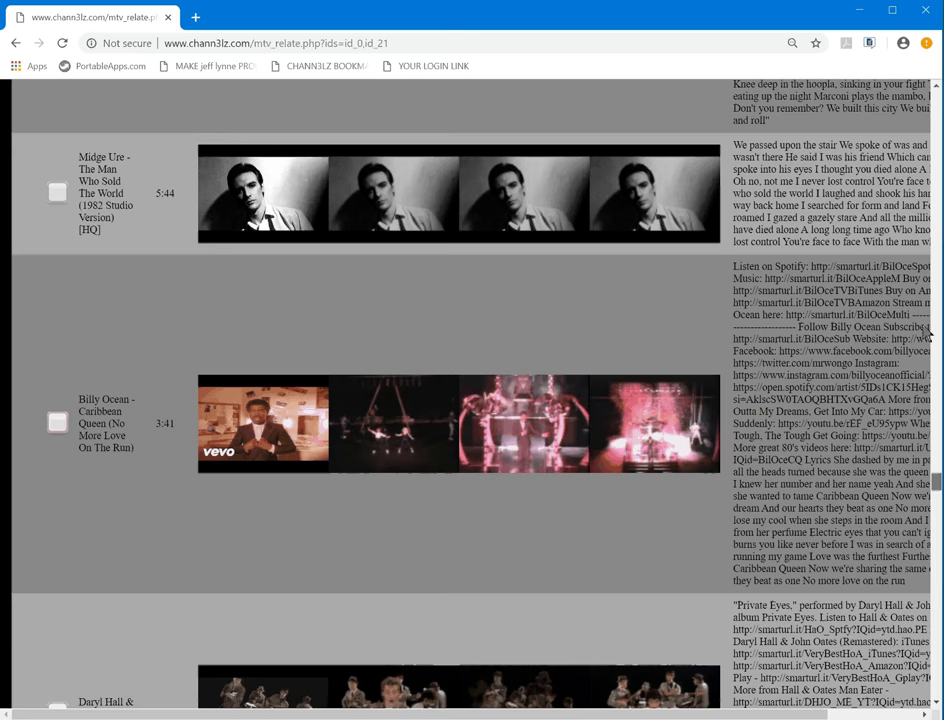
key(Home)
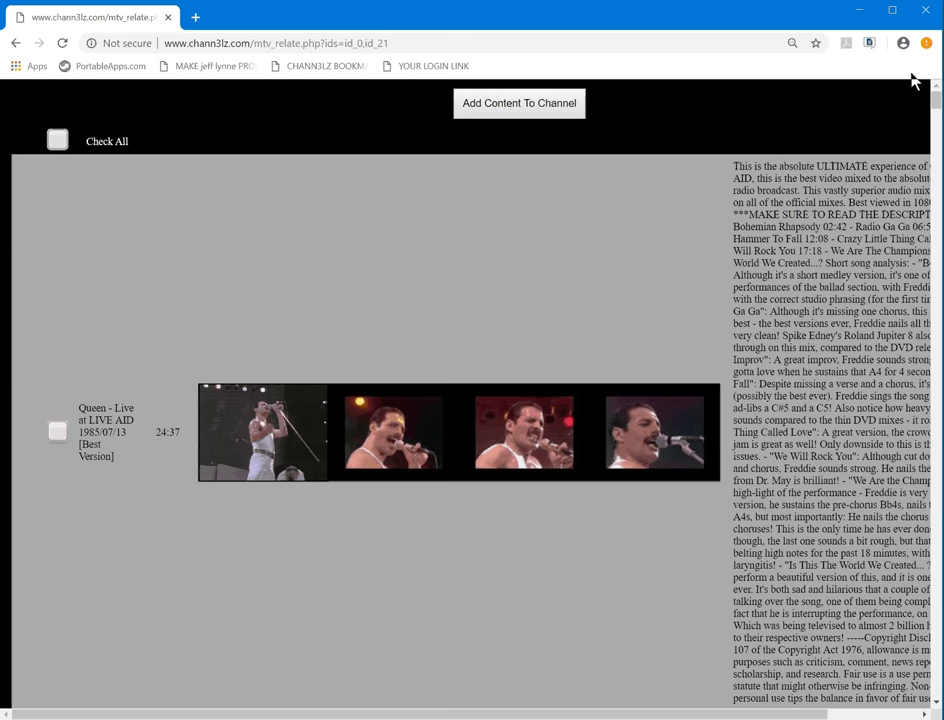
click(59, 141)
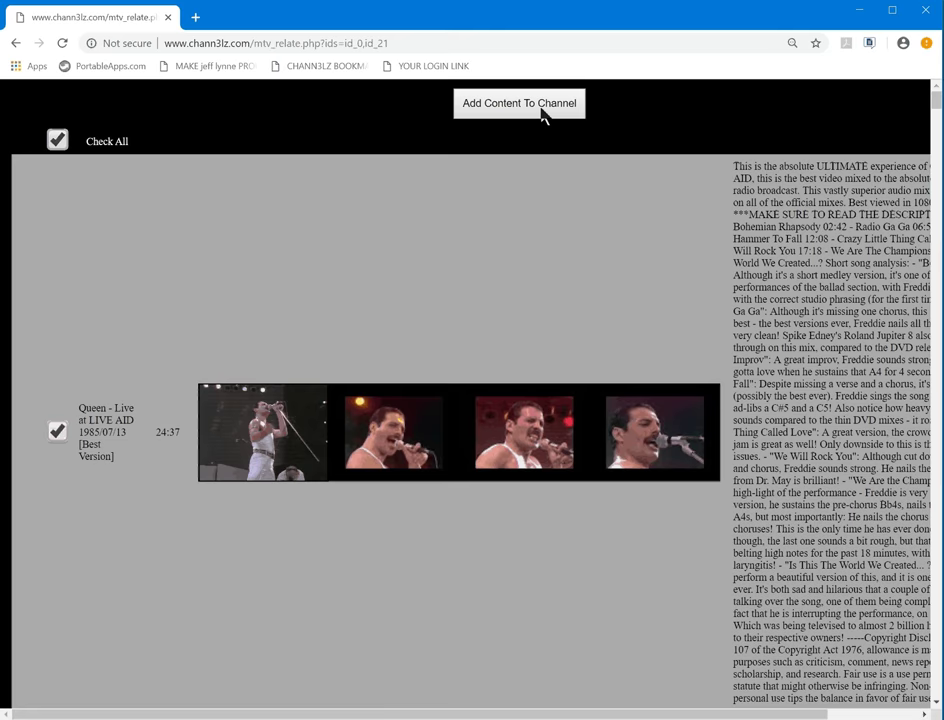
Add the checked Queen - Live at LIVE AID video to the channel and review the reorder grid
click(541, 114)
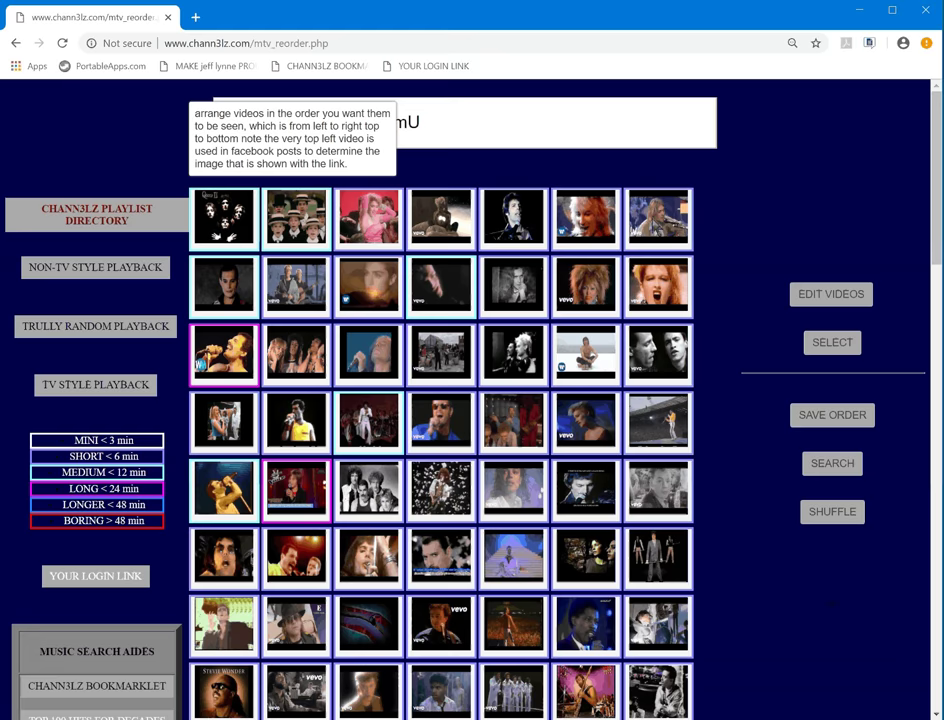
scroll(759, 333, down, 5)
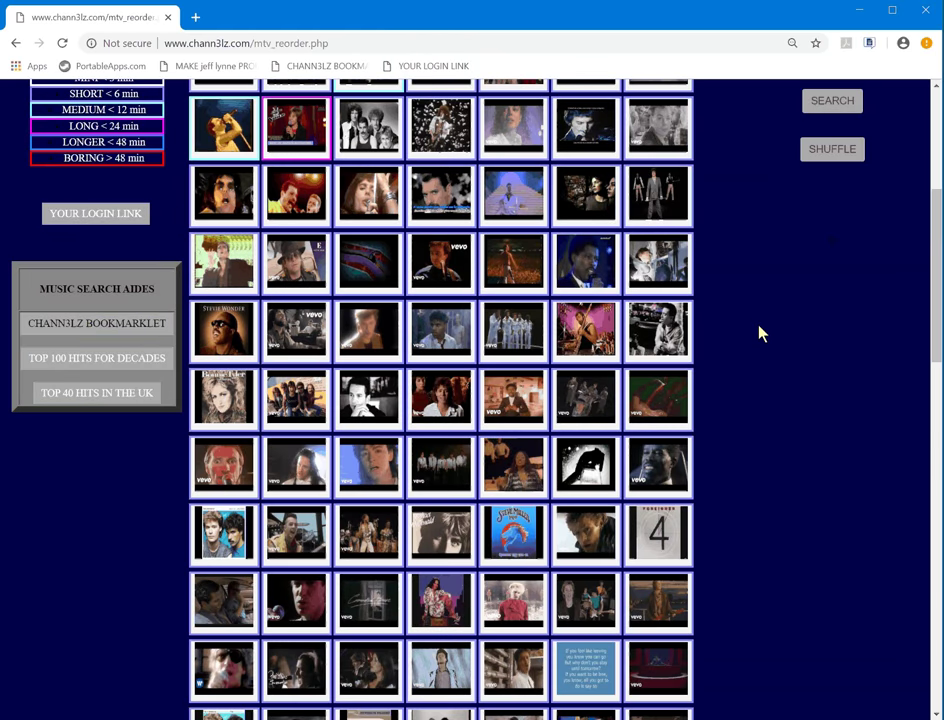
scroll(759, 333, down, 10)
scroll(759, 333, down, 5)
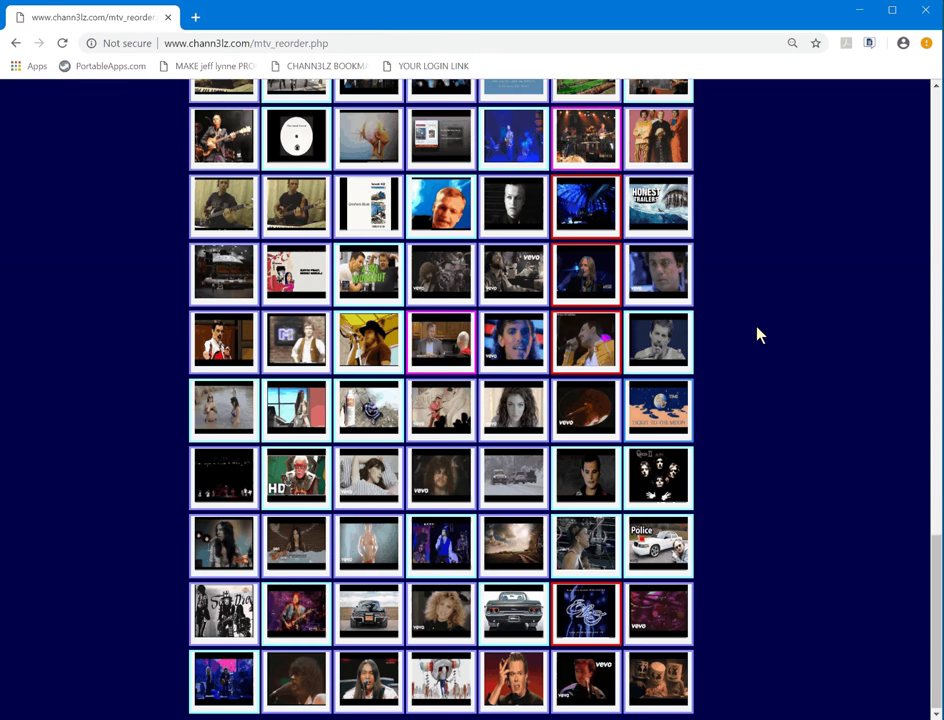
scroll(757, 325, up, 10)
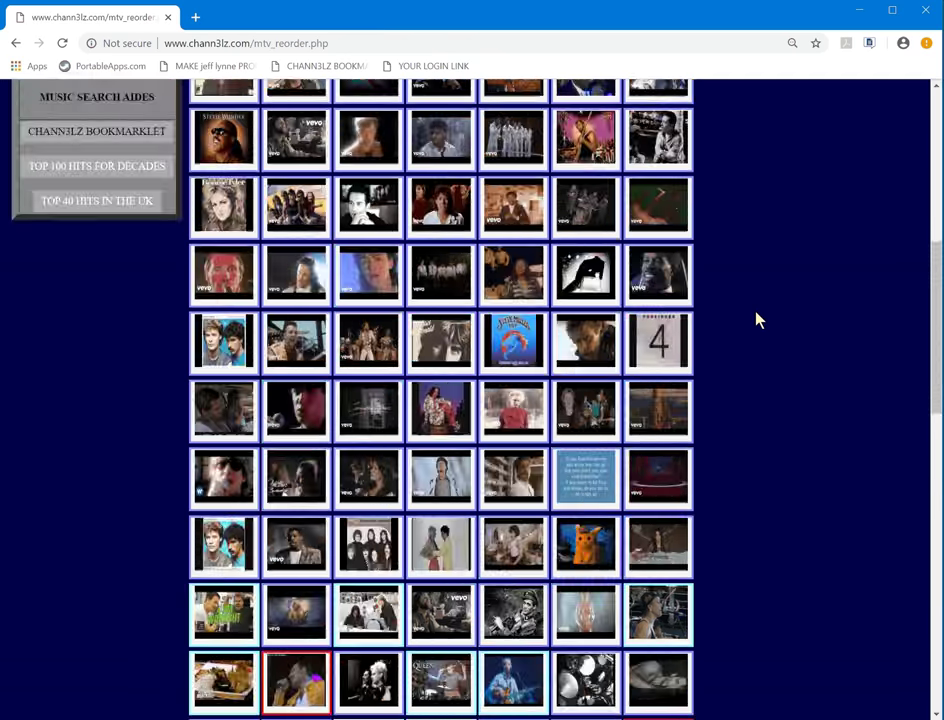
scroll(757, 319, up, 5)
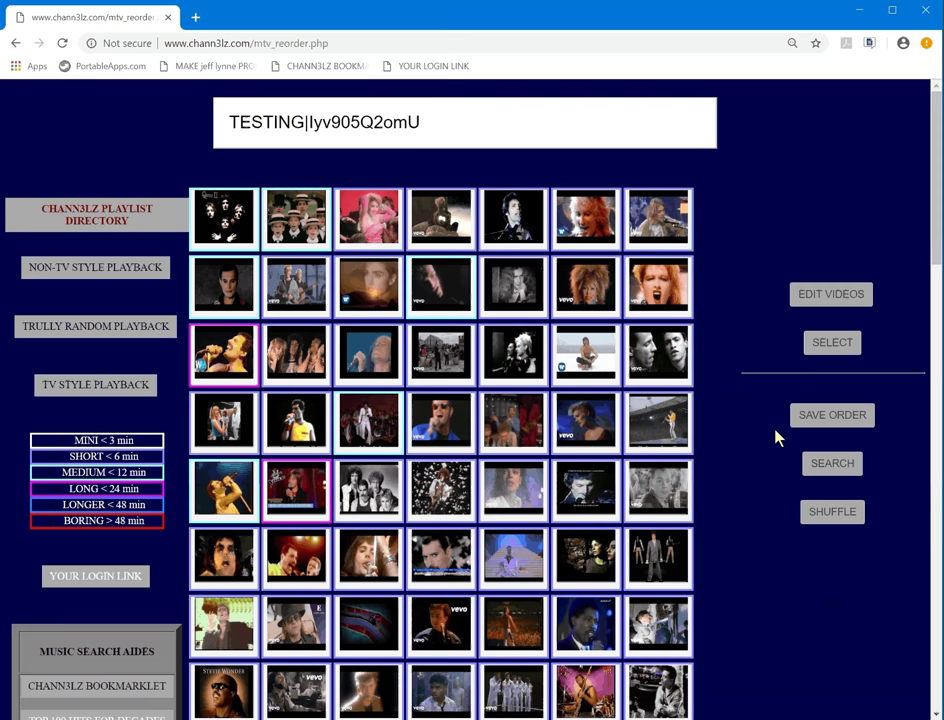
Open the video selection screen for the TESTING playlist
click(832, 343)
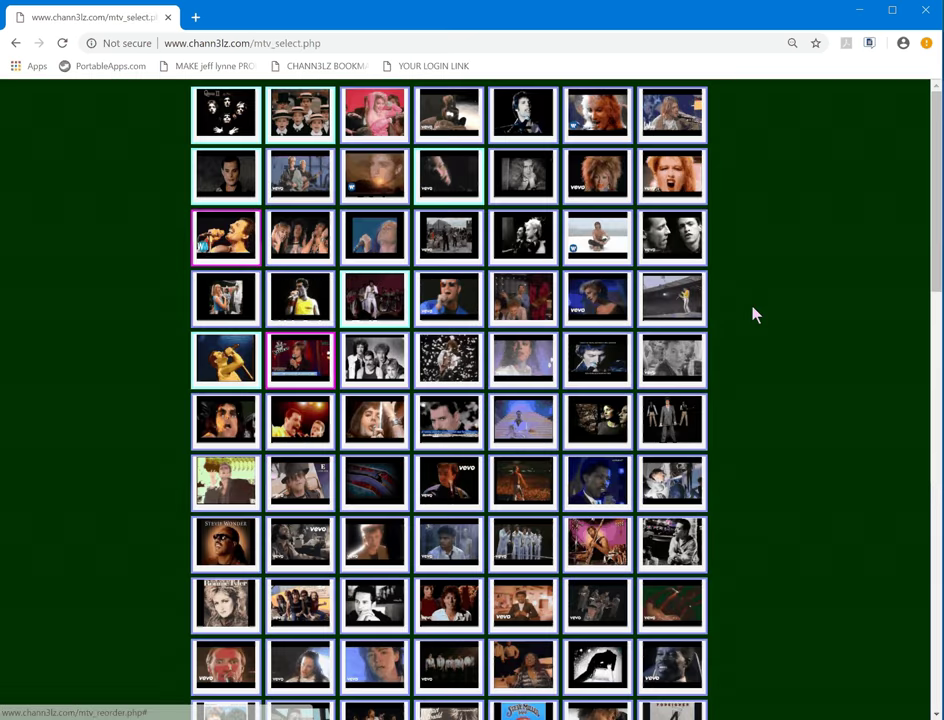
scroll(755, 314, down, 1)
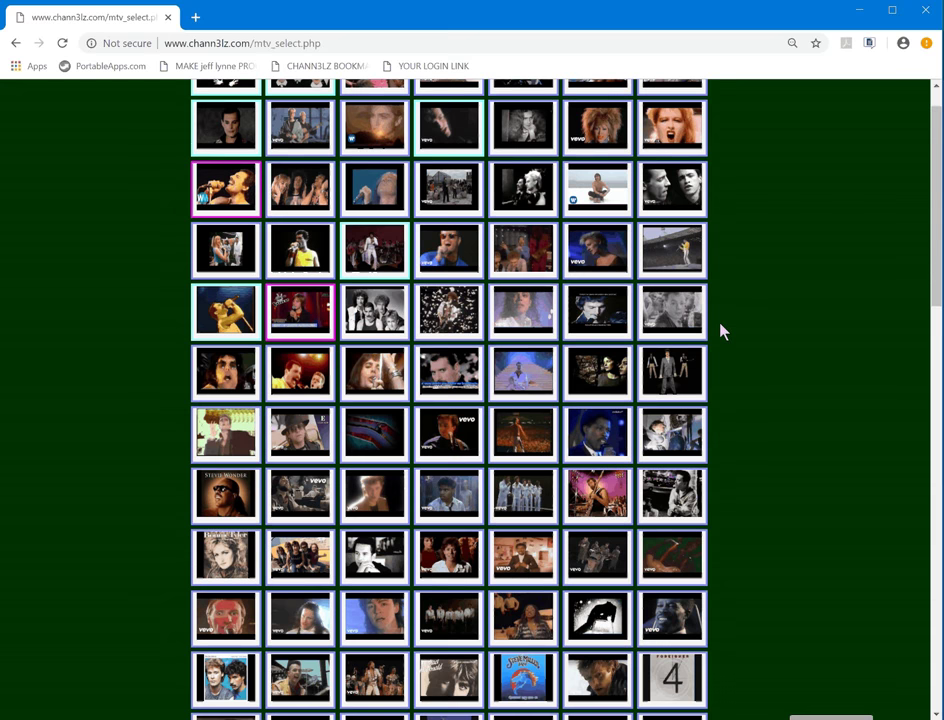
scroll(724, 329, up, 1)
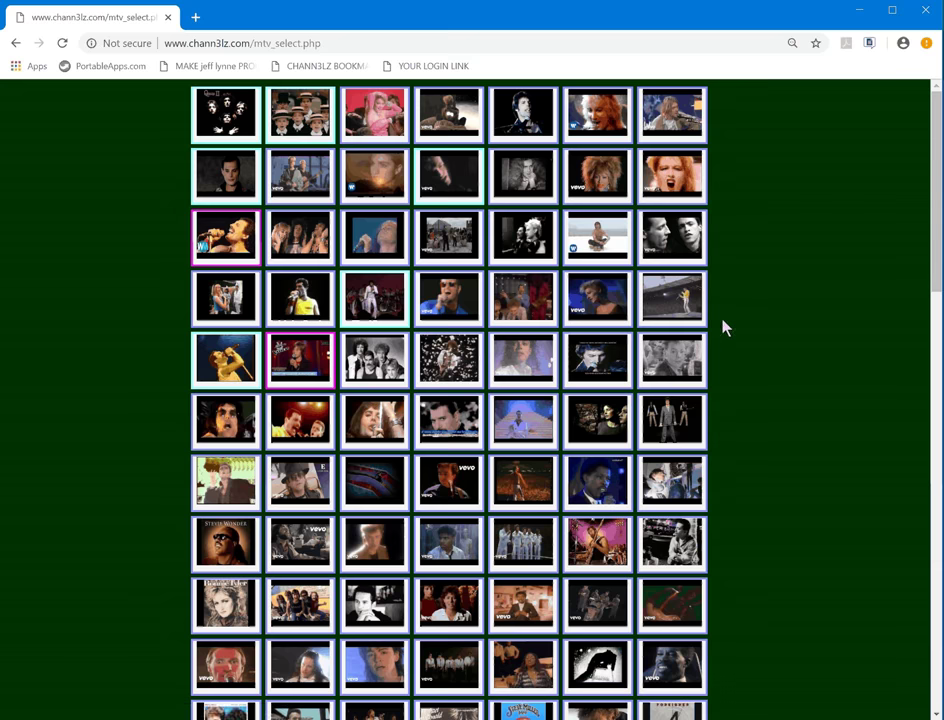
Select every video from the first row down to the Bonnie Tyler row (rows 1–9)
click(232, 628)
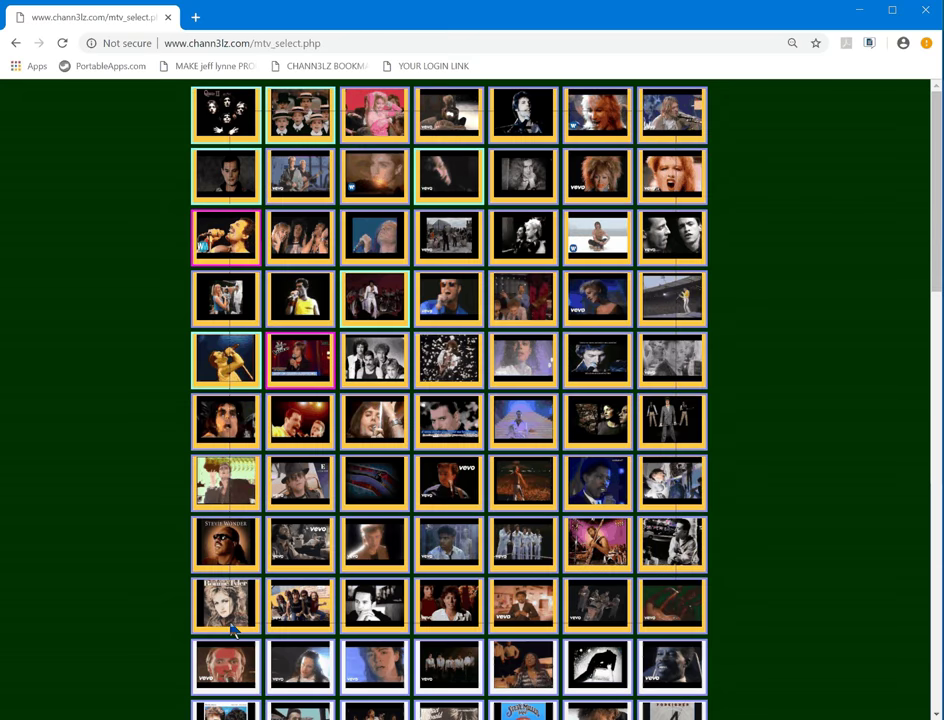
scroll(828, 626, down, 3)
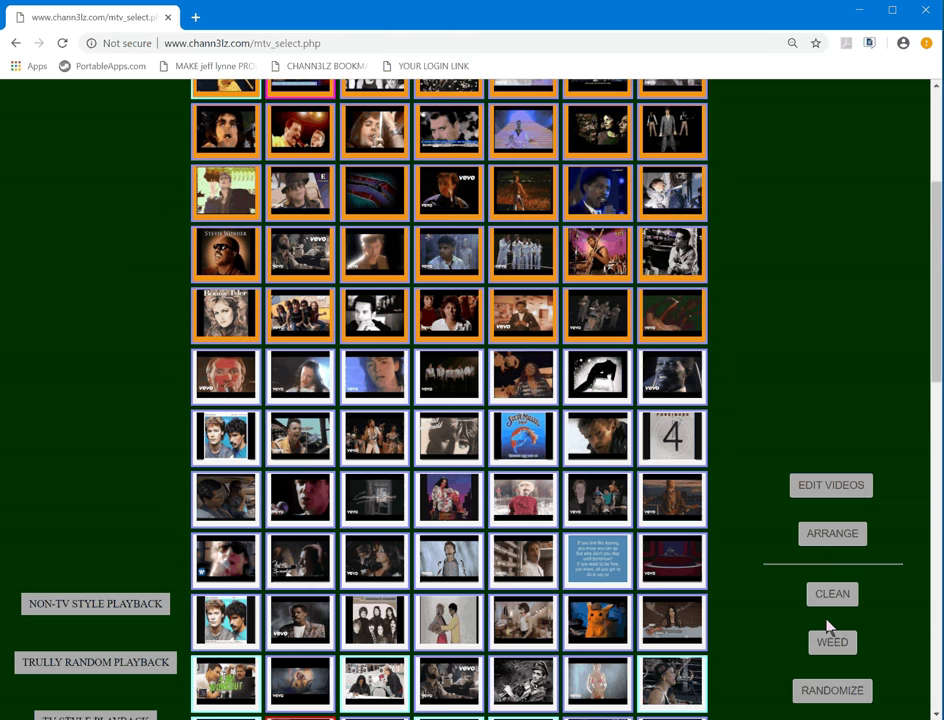
scroll(826, 625, down, 2)
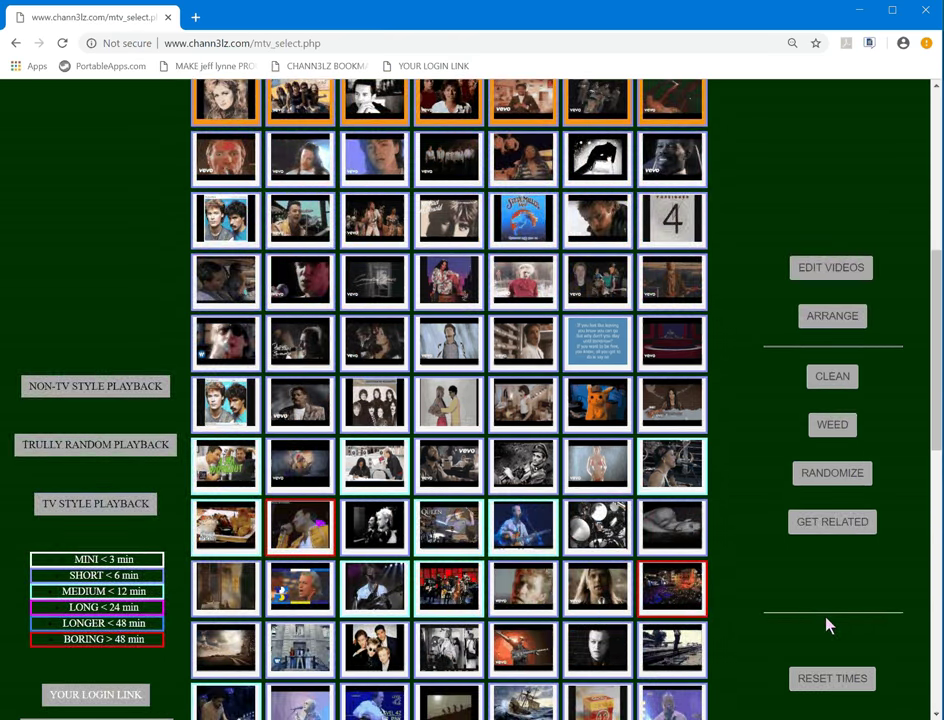
scroll(826, 625, up, 1)
scroll(828, 621, up, 2)
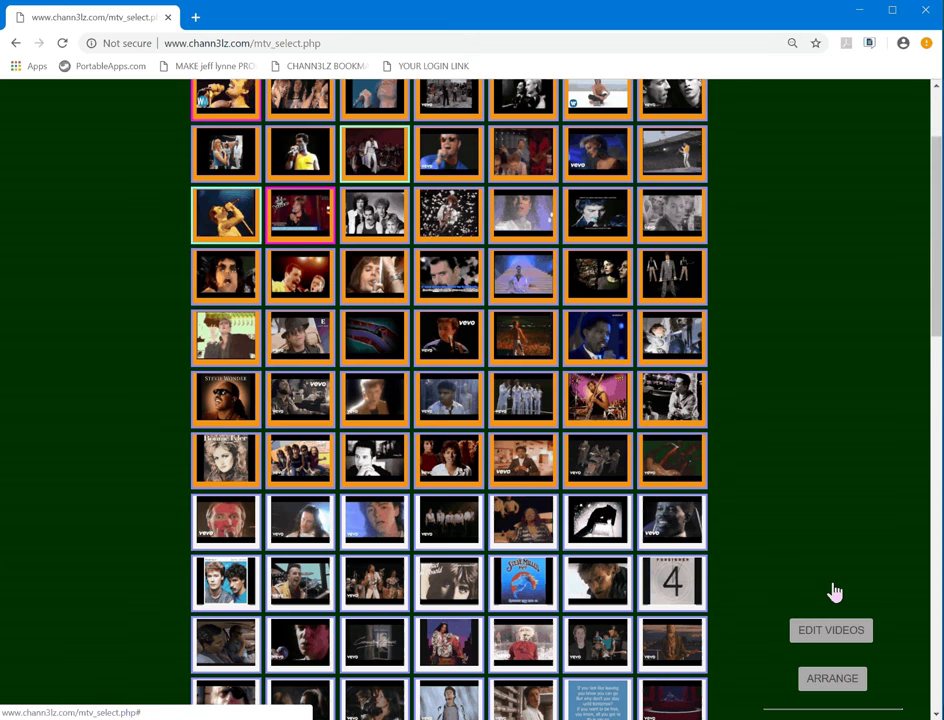
scroll(835, 593, down, 1)
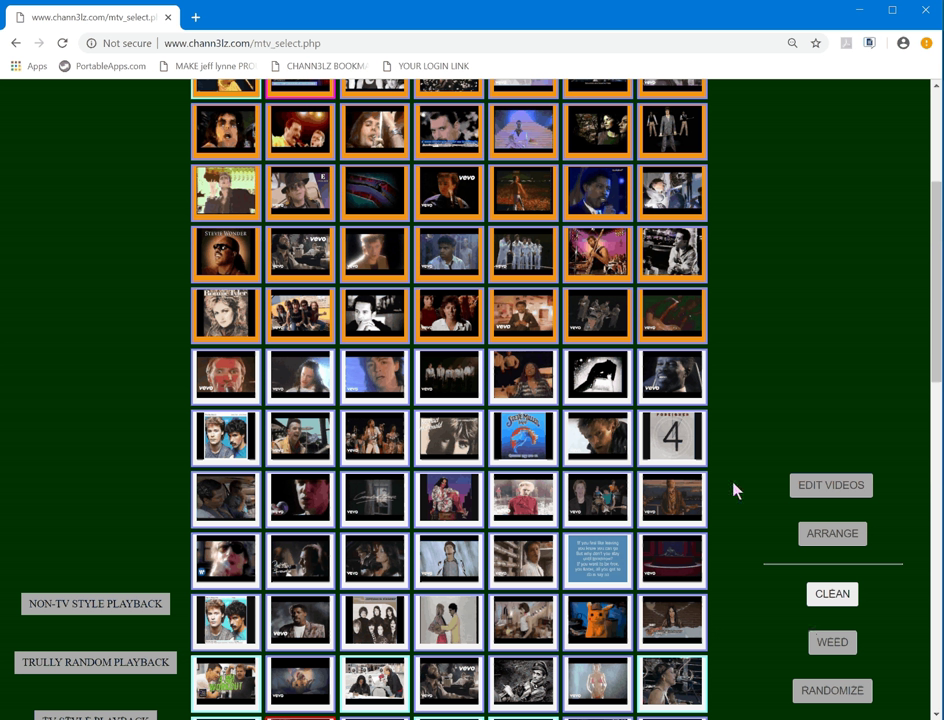
scroll(733, 488, up, 5)
scroll(729, 441, down, 3)
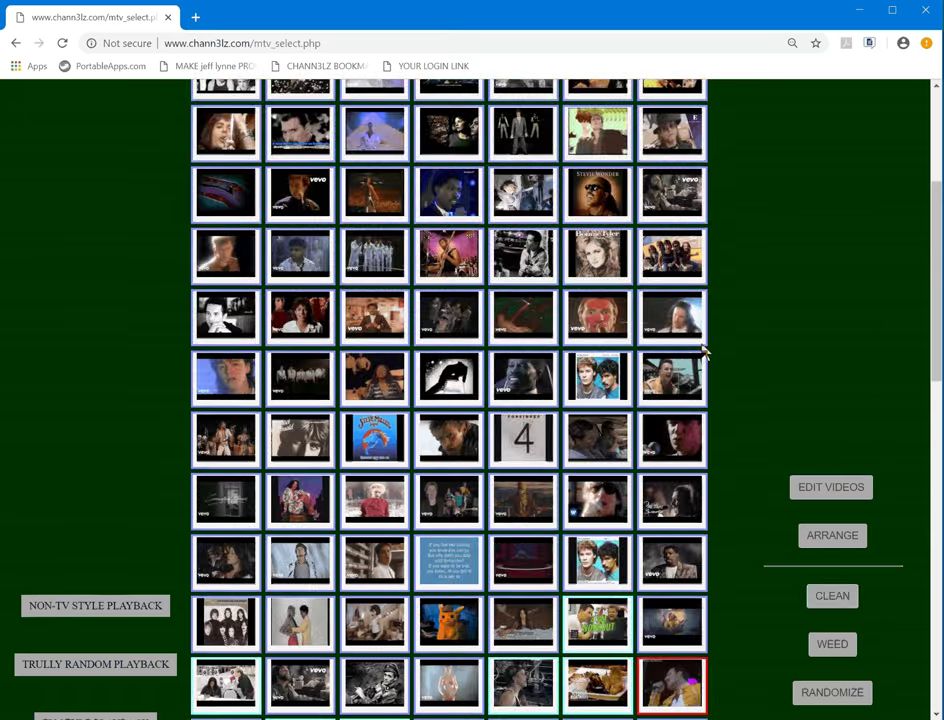
scroll(703, 350, down, 2)
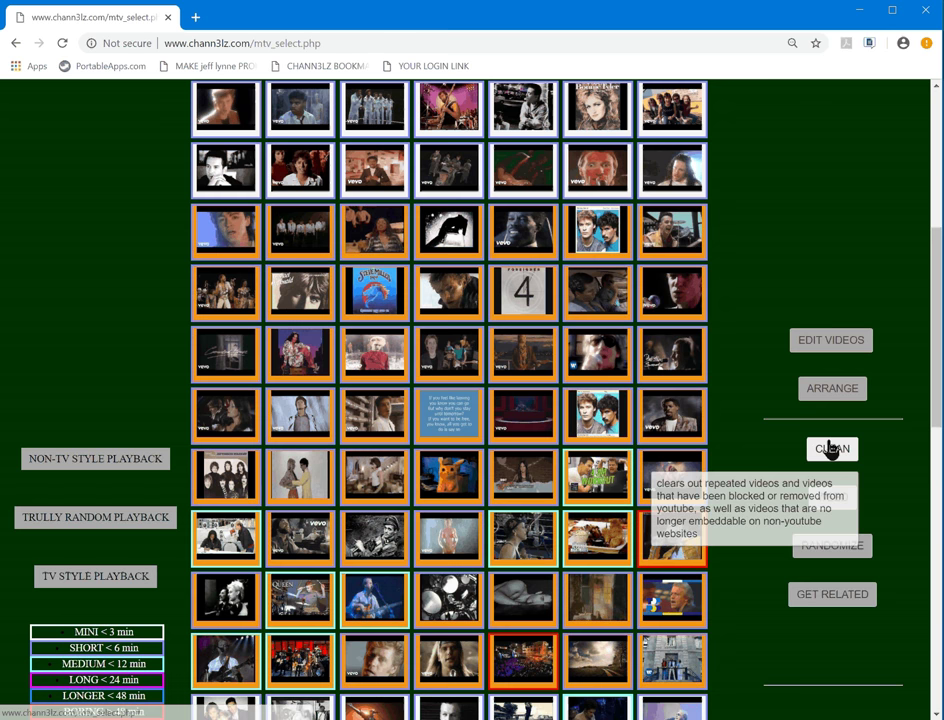
Run CLEAN on the TESTING playlist, check the shifted grid, and return to the ARRANGE page
click(829, 449)
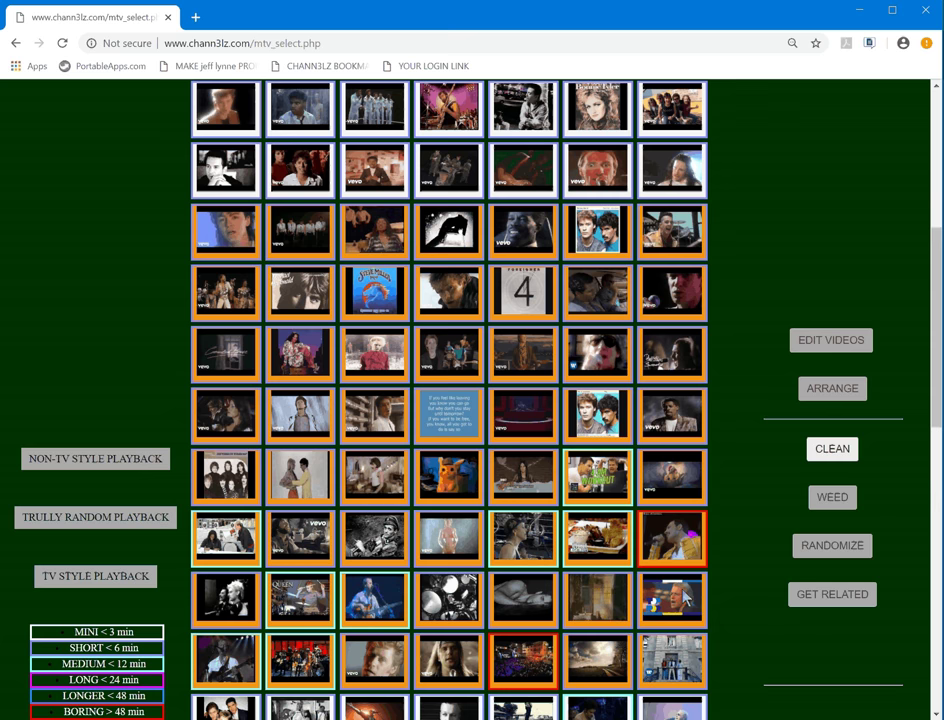
scroll(690, 598, up, 4)
scroll(700, 597, down, 5)
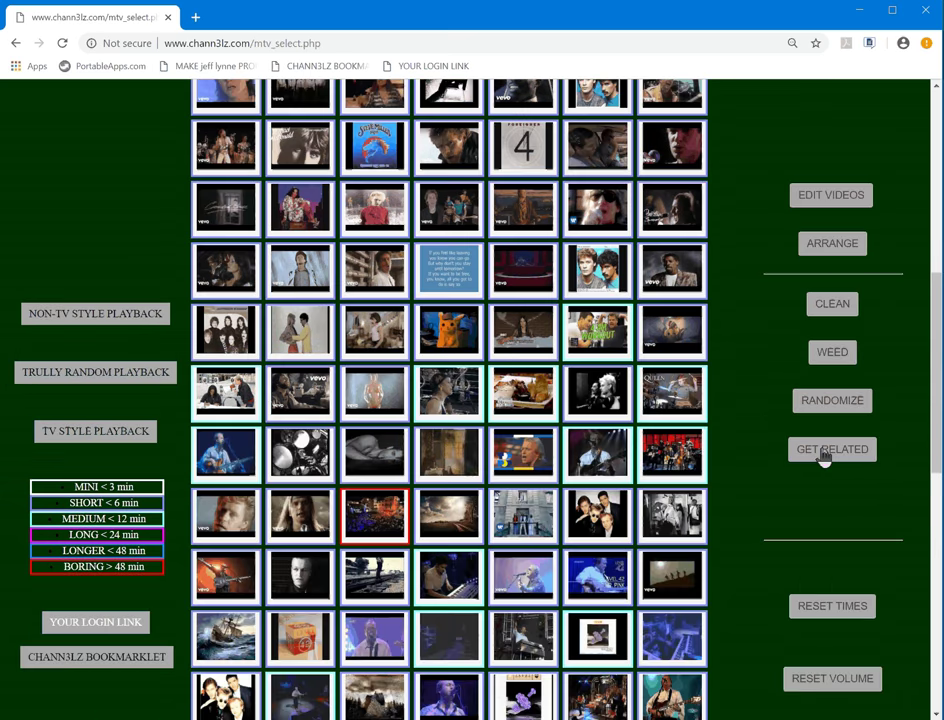
scroll(540, 393, up, 2)
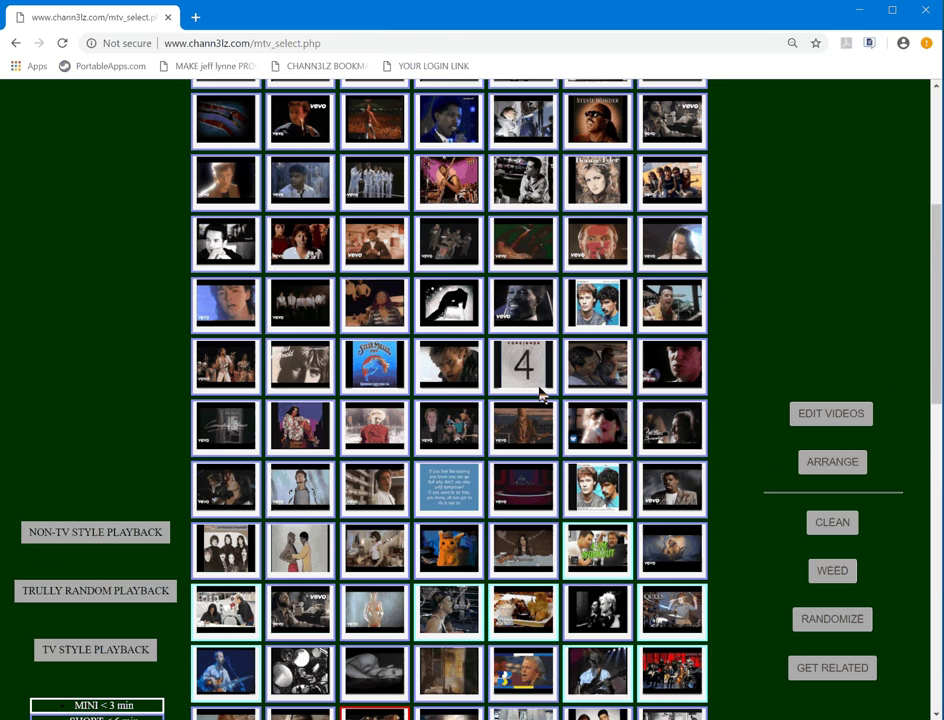
scroll(540, 393, up, 3)
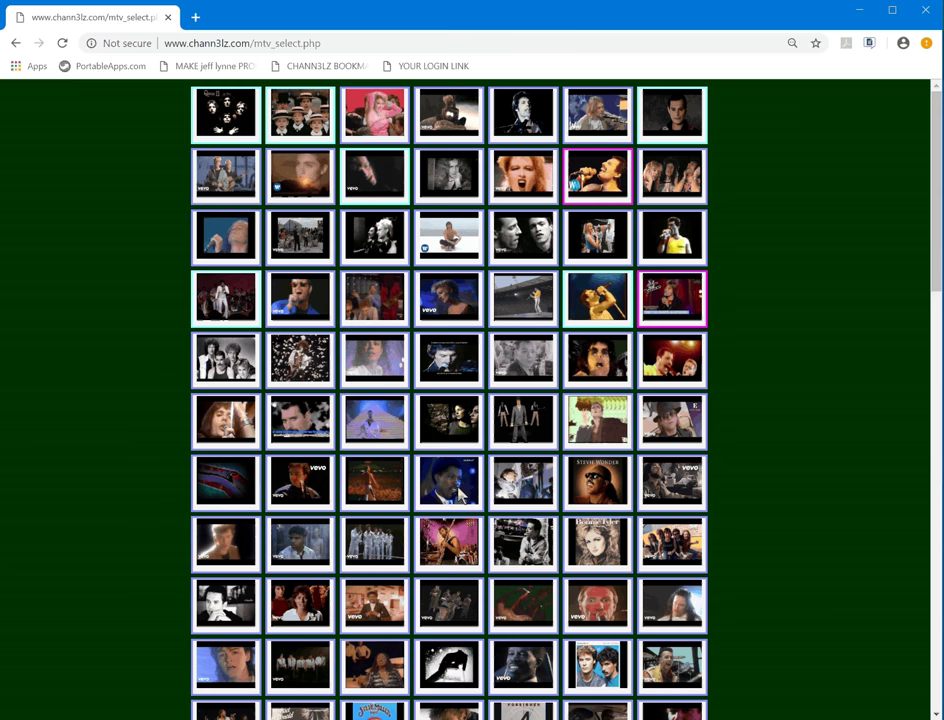
scroll(462, 490, down, 5)
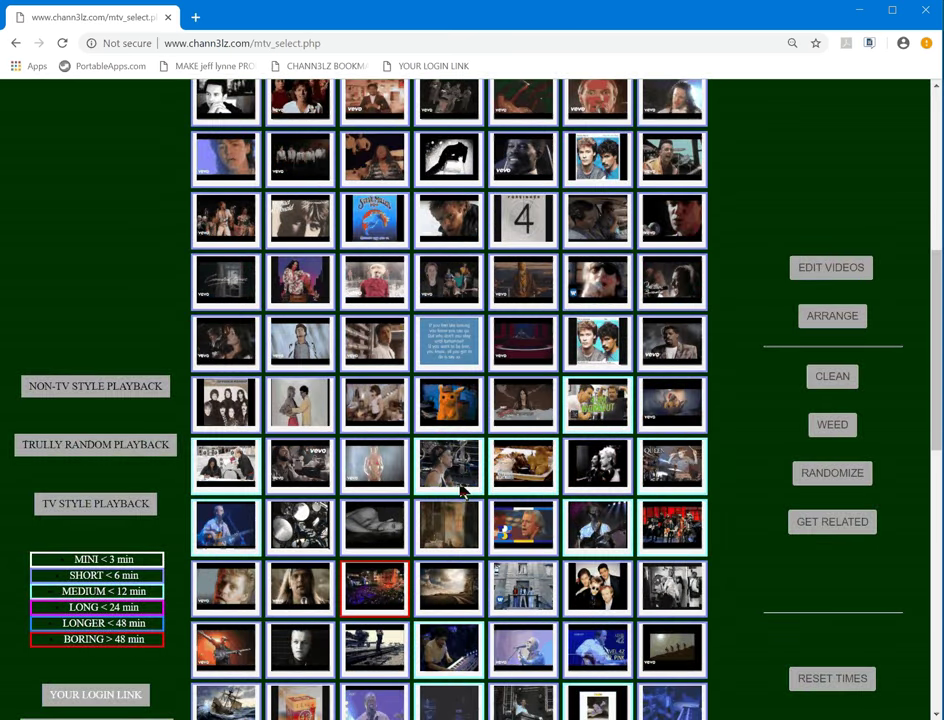
scroll(462, 490, down, 5)
scroll(462, 493, down, 5)
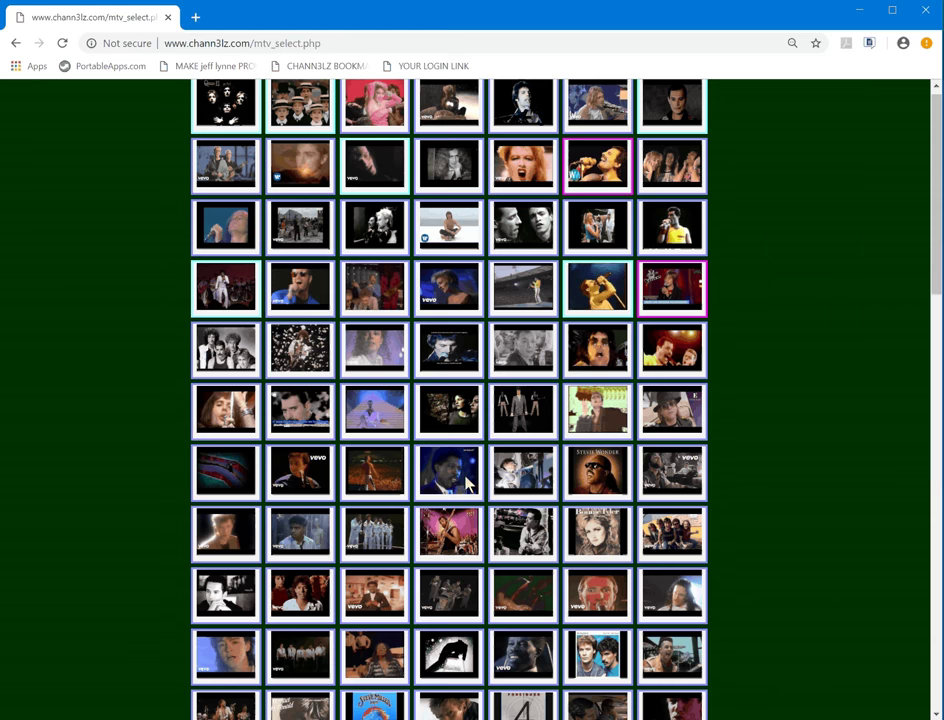
scroll(465, 483, down, 5)
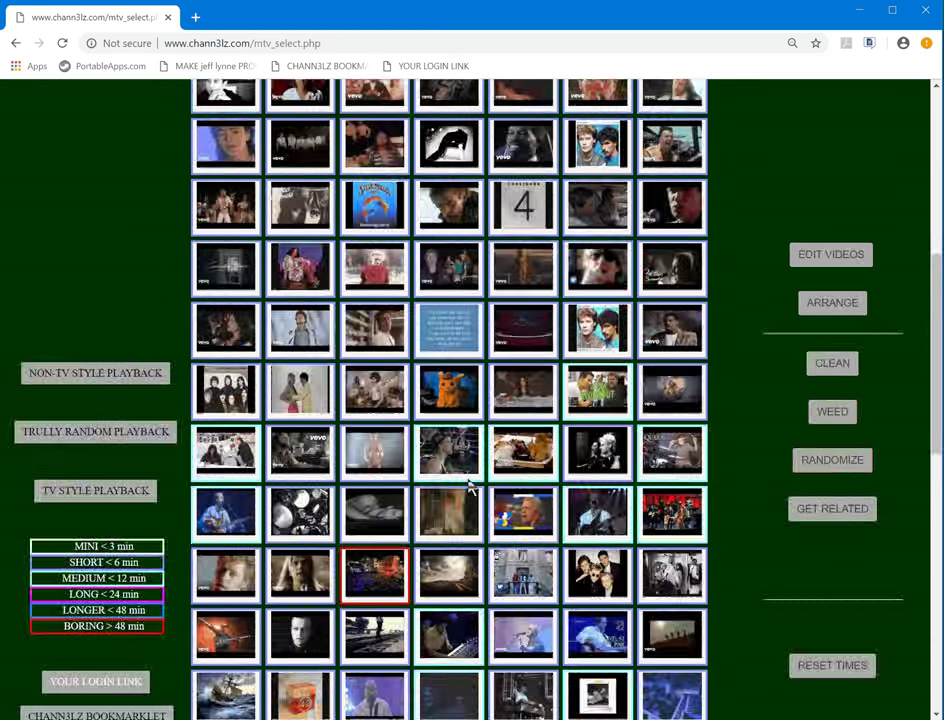
click(848, 181)
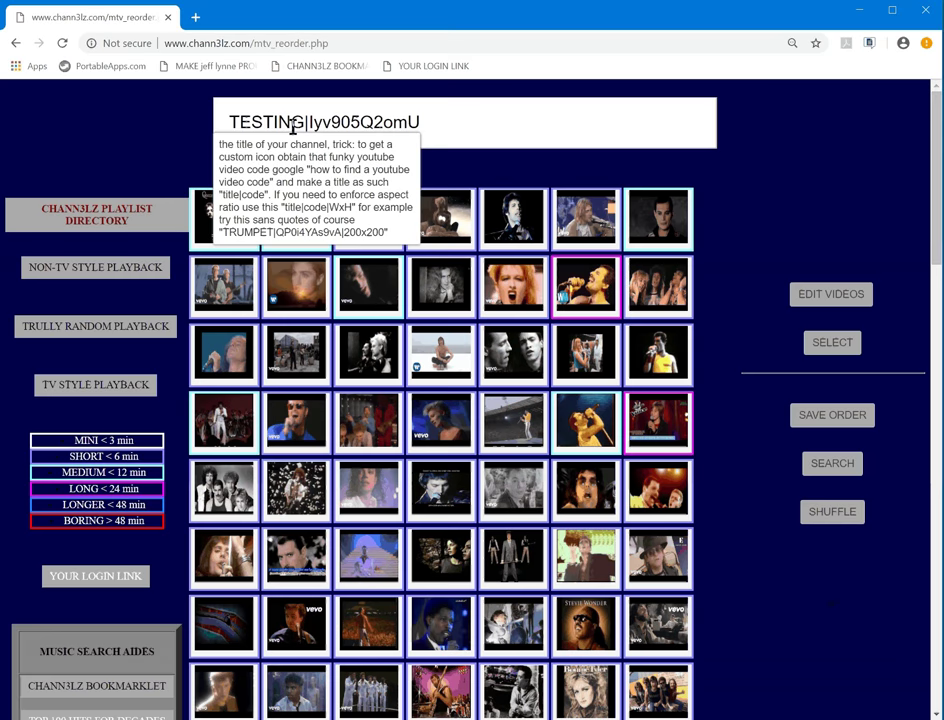
Replace TESTING in the title with 'I WANT TO BREAK FREE' and delete the old icon code
click(434, 118)
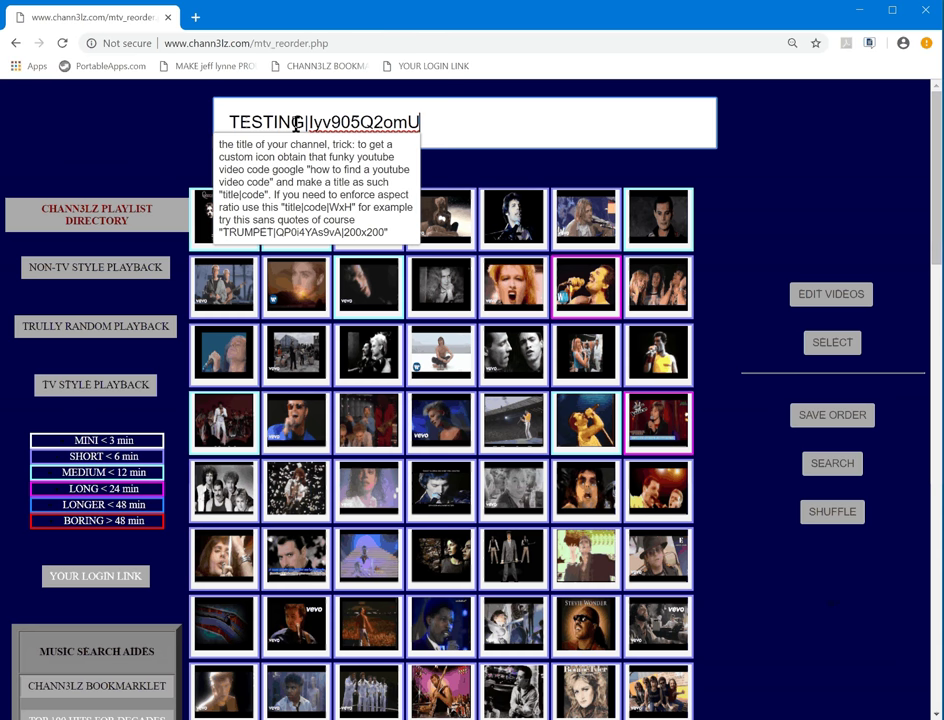
drag(304, 122, 212, 110)
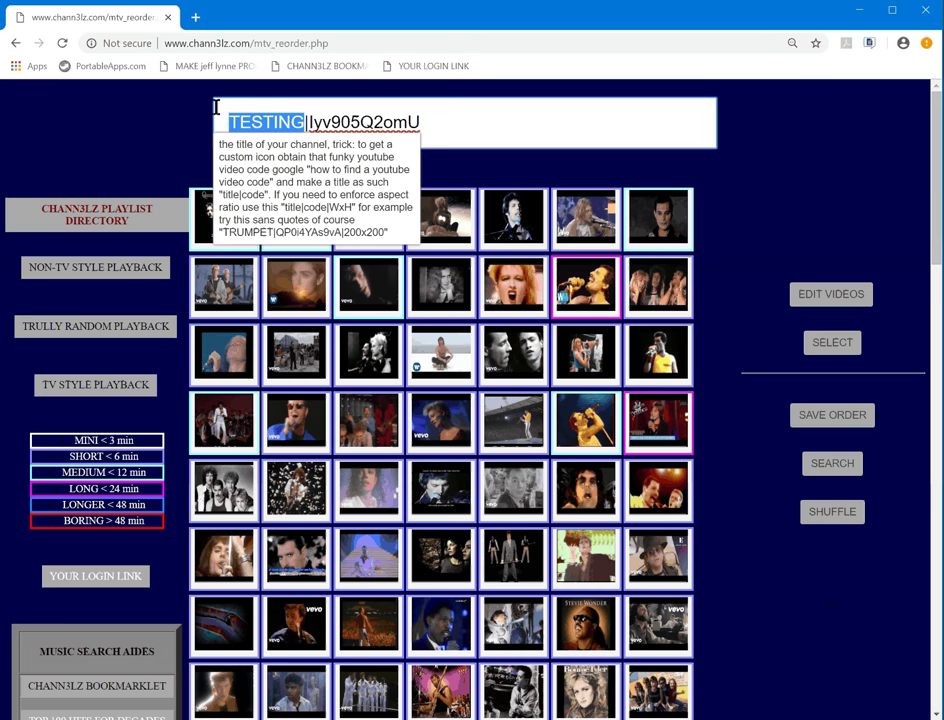
text(I )
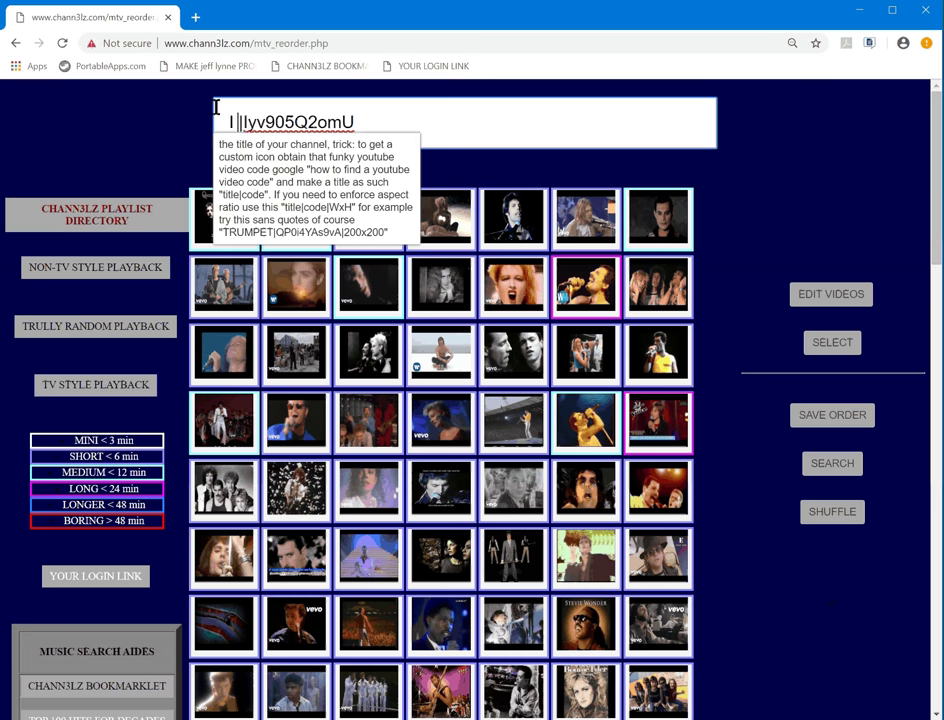
text(WANT TO)
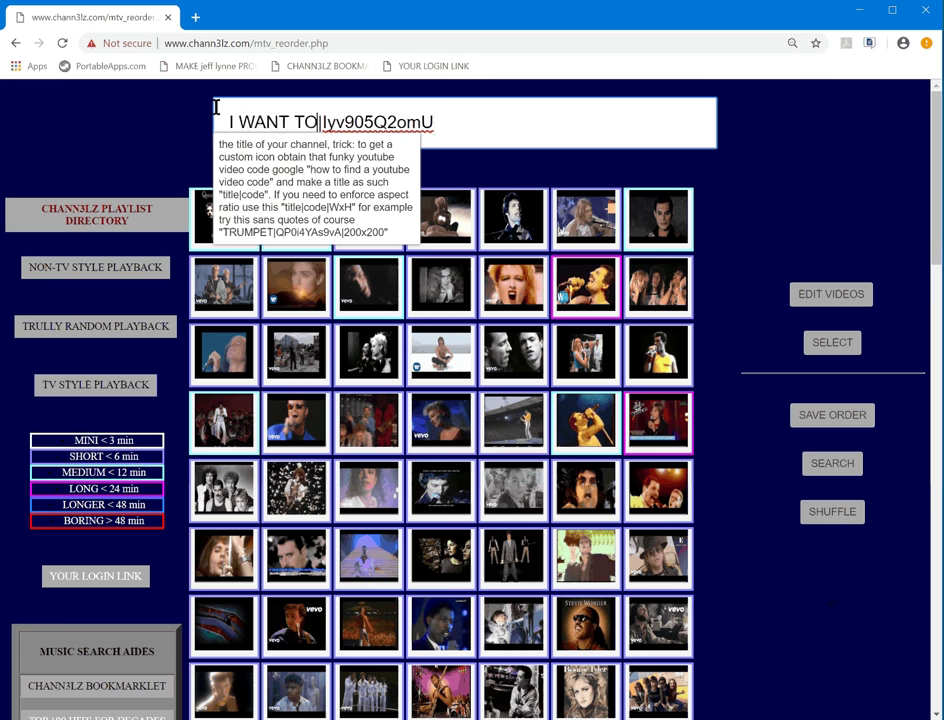
text( BREAK FREE)
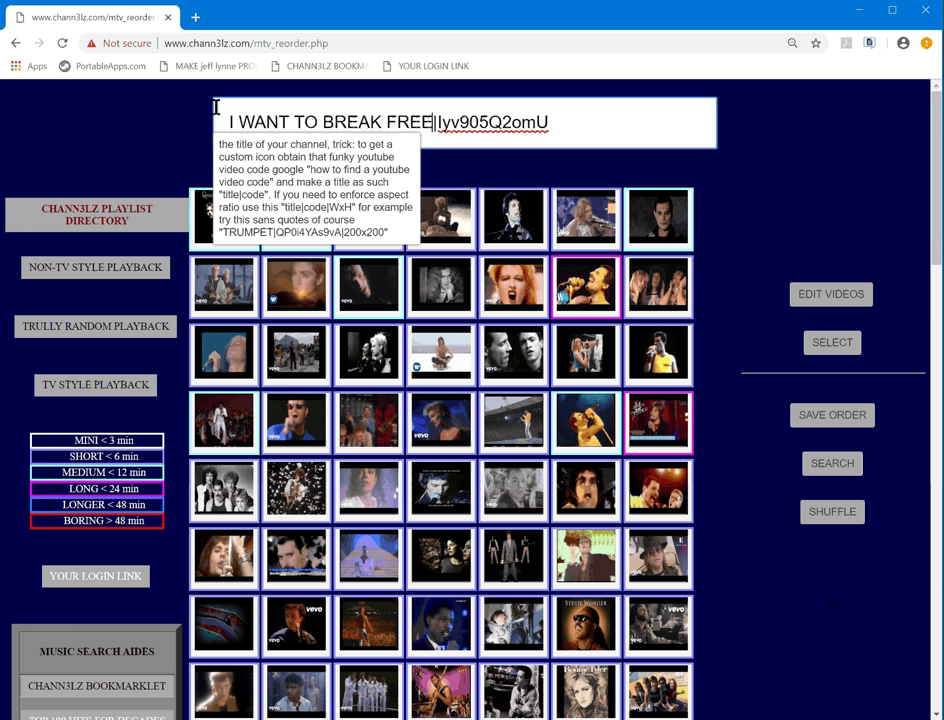
key(End)
key(BackSpace)
key(BackSpace)
key(BackSpace)
key(BackSpace)
key(BackSpace)
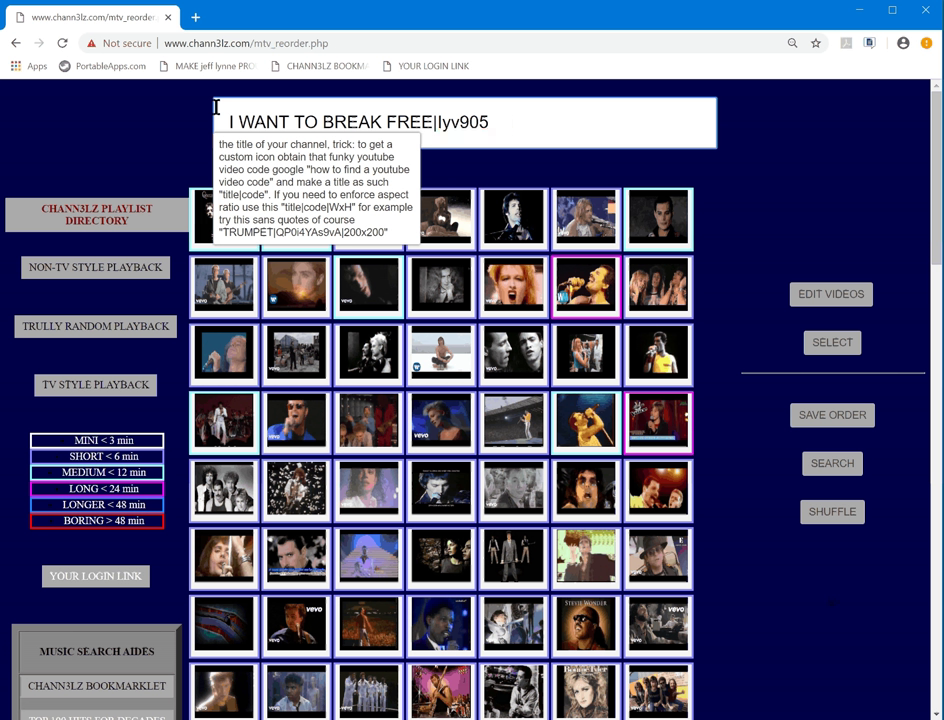
key(BackSpace)
key(BackSpace)
key(BackSpace)
key(BackSpace)
key(BackSpace)
key(BackSpace)
key(BackSpace)
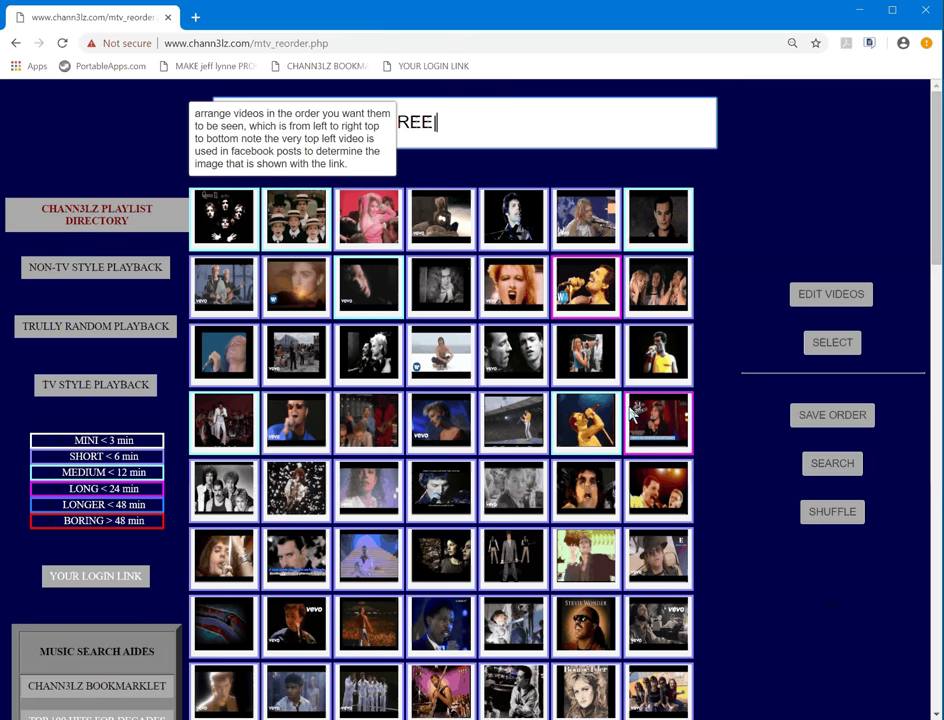
scroll(632, 410, down, 1)
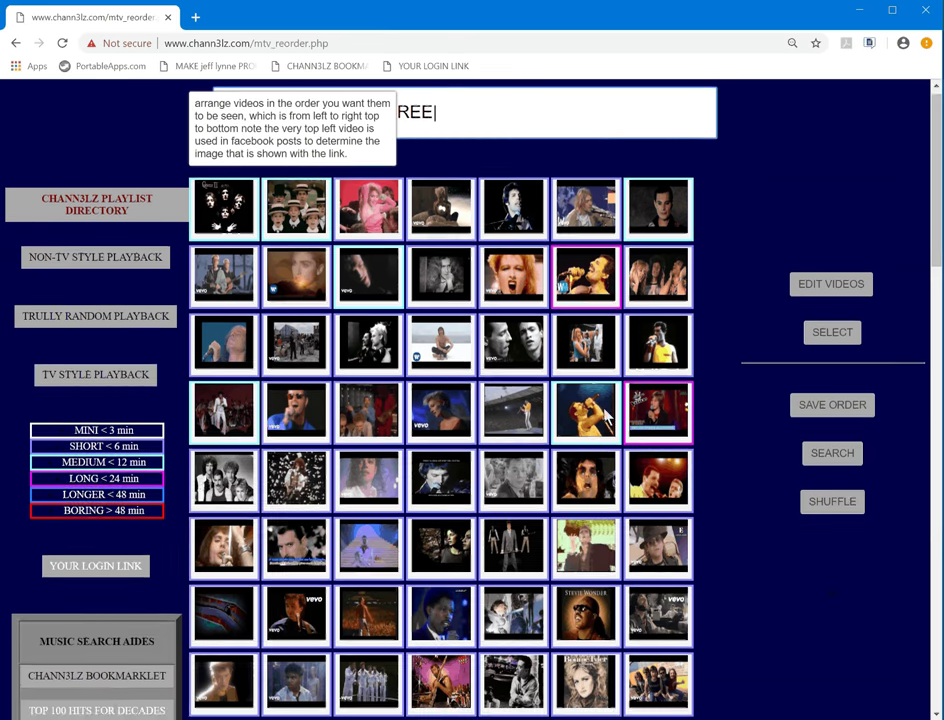
scroll(605, 418, down, 4)
scroll(604, 420, down, 2)
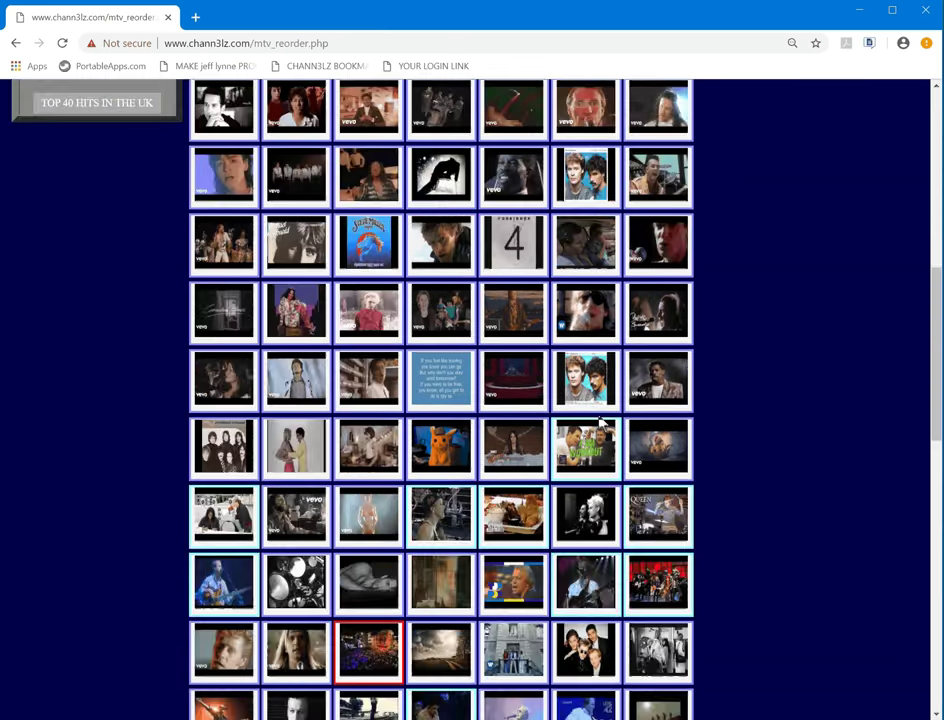
scroll(602, 422, down, 5)
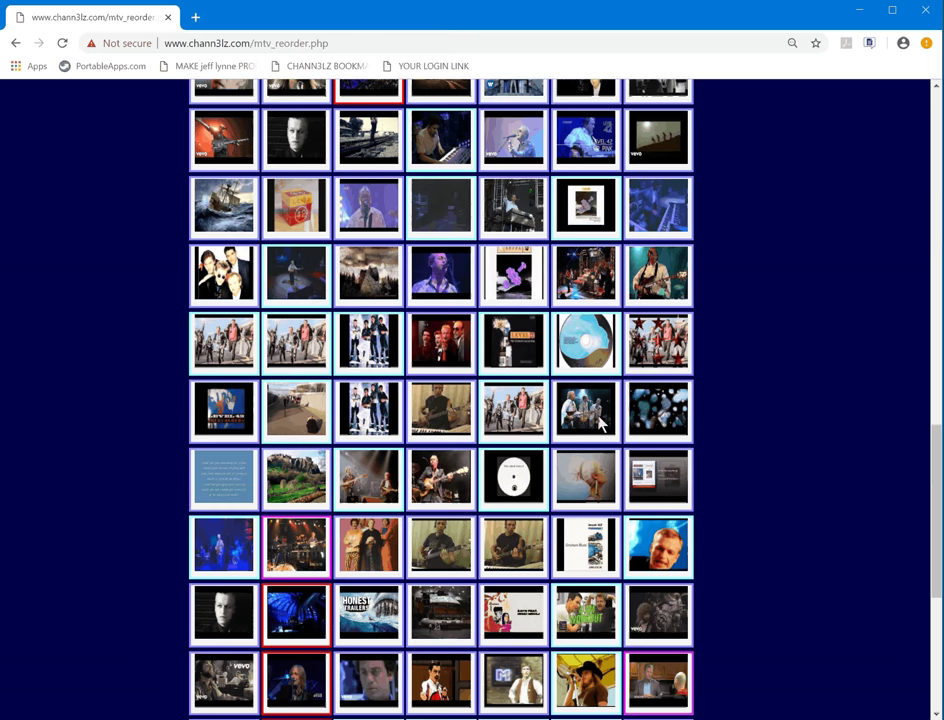
scroll(601, 424, down, 2)
scroll(601, 425, down, 2)
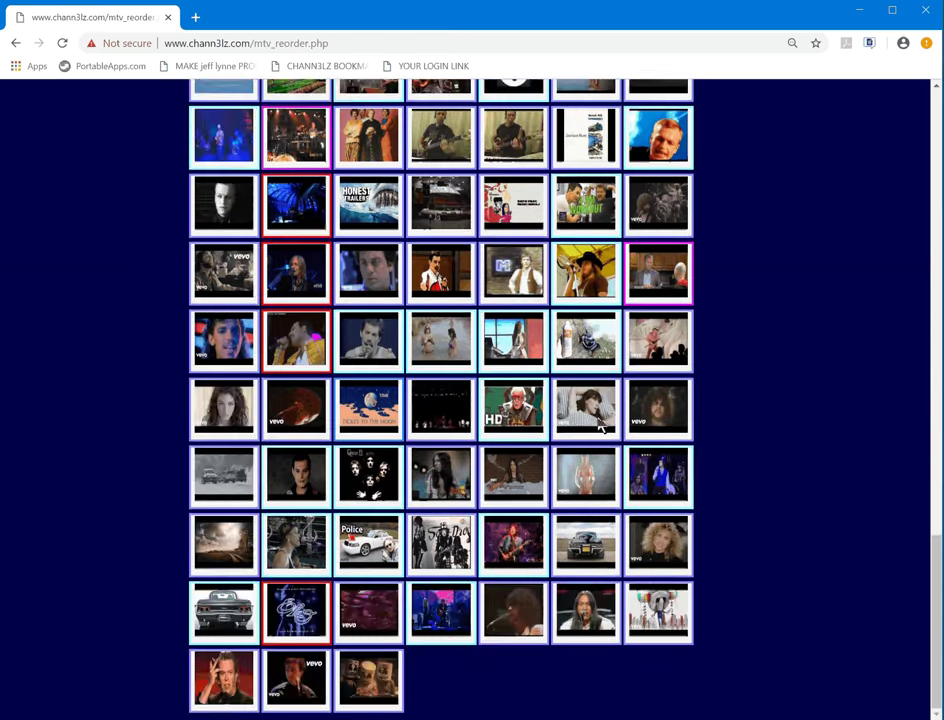
scroll(601, 425, up, 1)
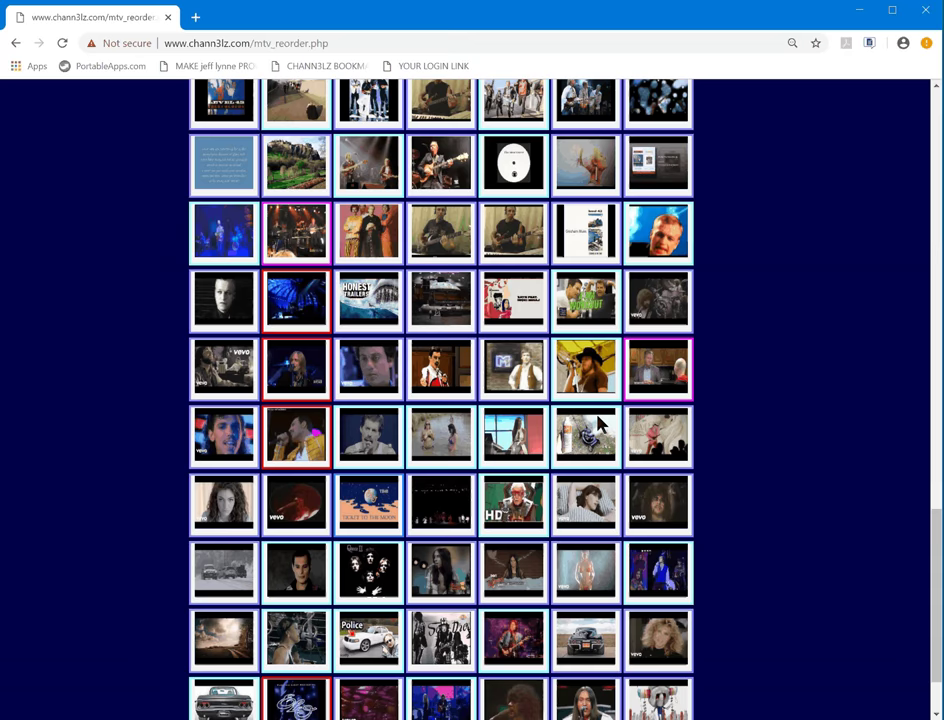
scroll(601, 425, up, 7)
scroll(601, 424, up, 4)
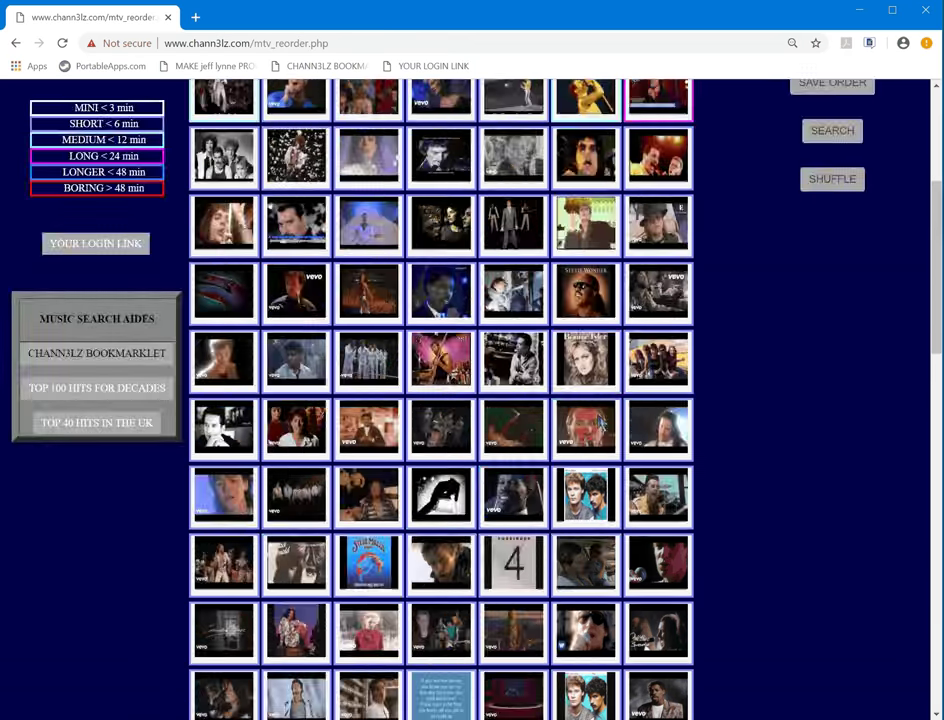
scroll(601, 424, up, 4)
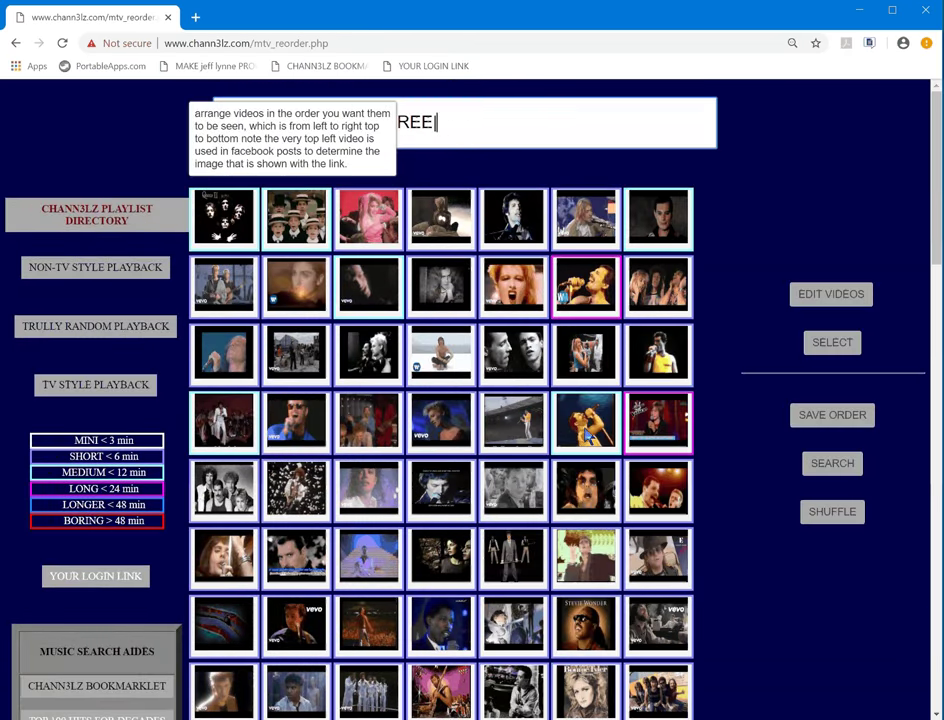
Copy a video thumbnail's image address and paste it into the channel title field
right_click(579, 488)
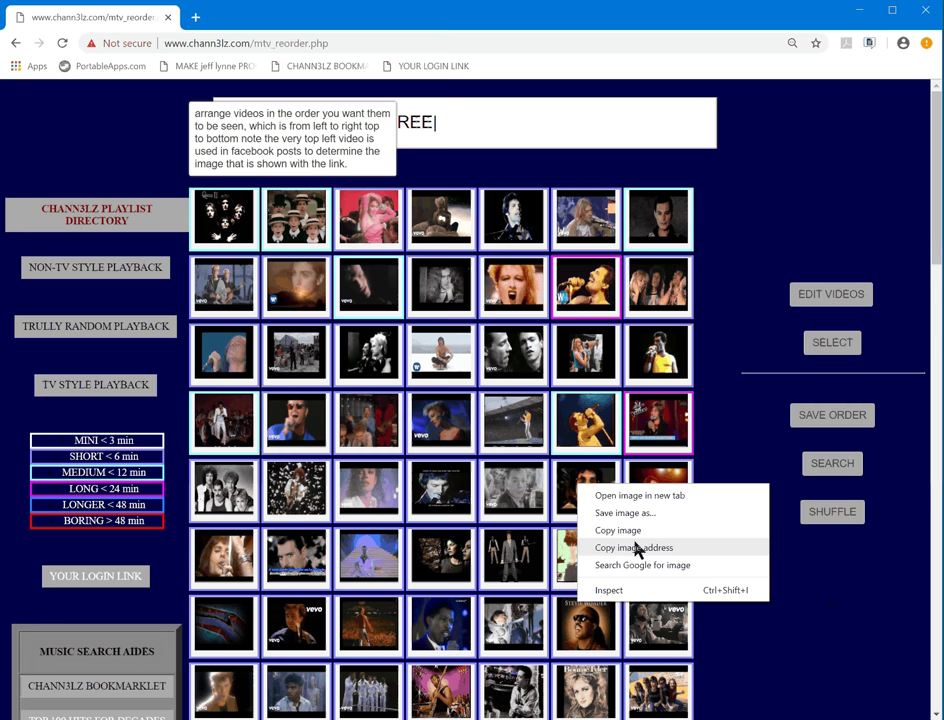
click(636, 549)
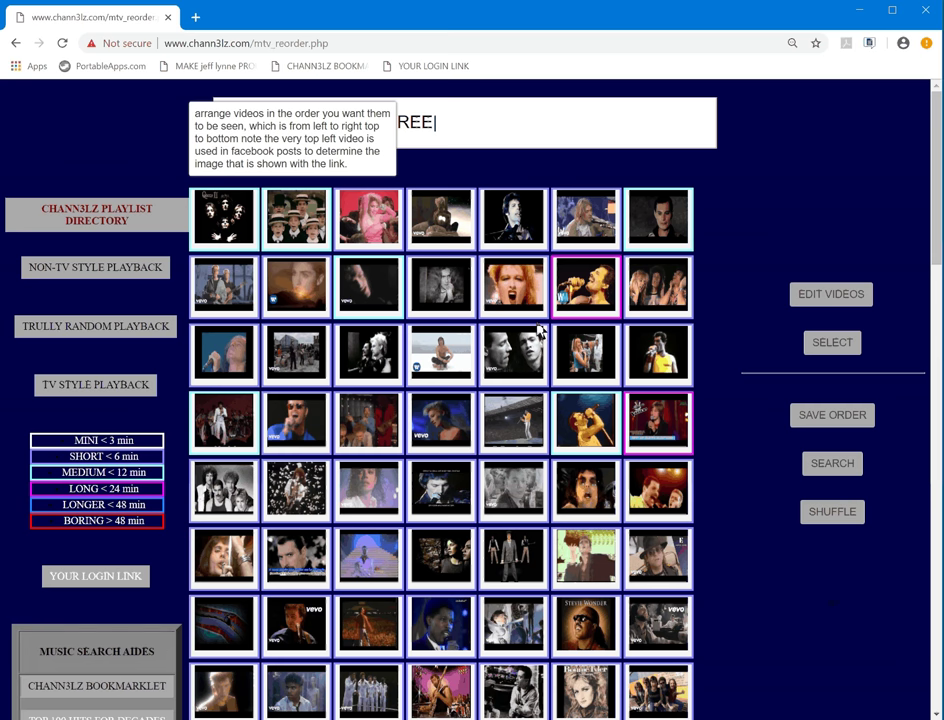
right_click(458, 128)
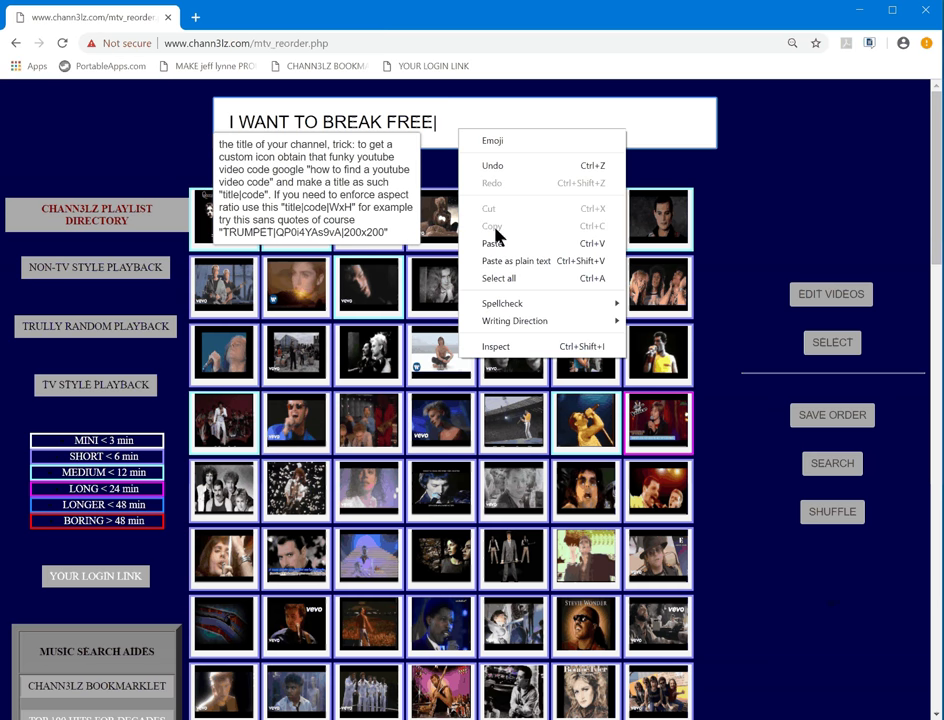
click(492, 243)
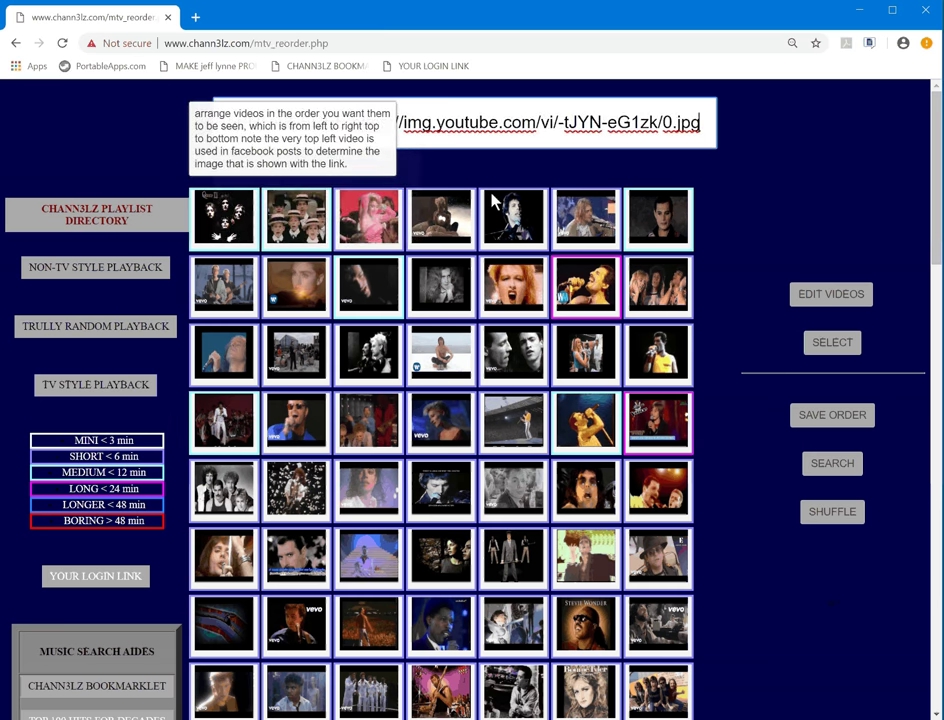
Trim the pasted URL so only the video code -tJYN-eG1zk follows the separator
drag(543, 126, 353, 126)
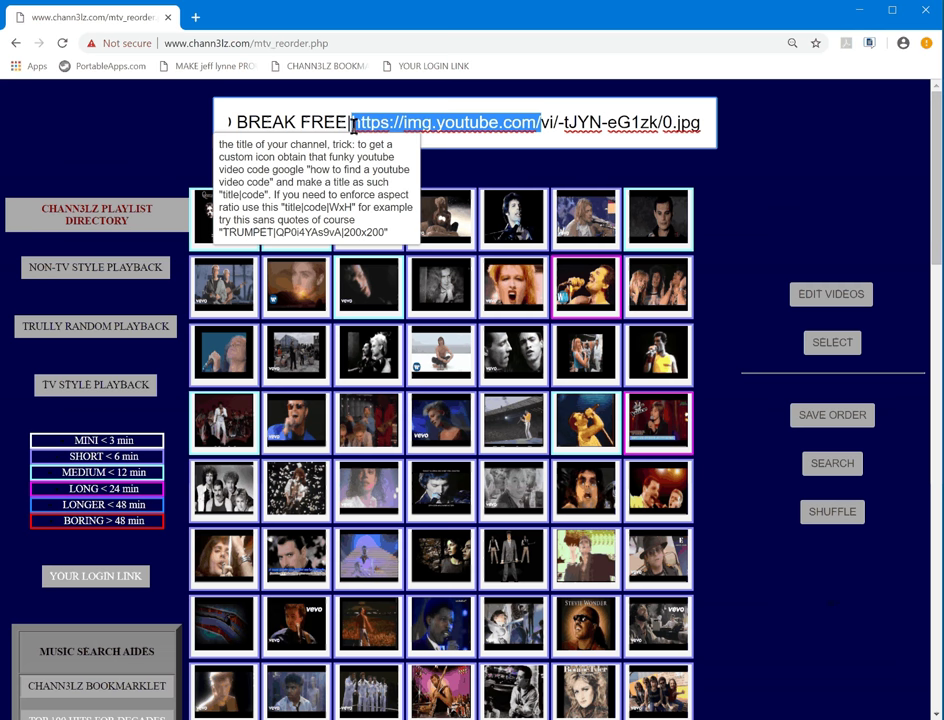
key(BackSpace)
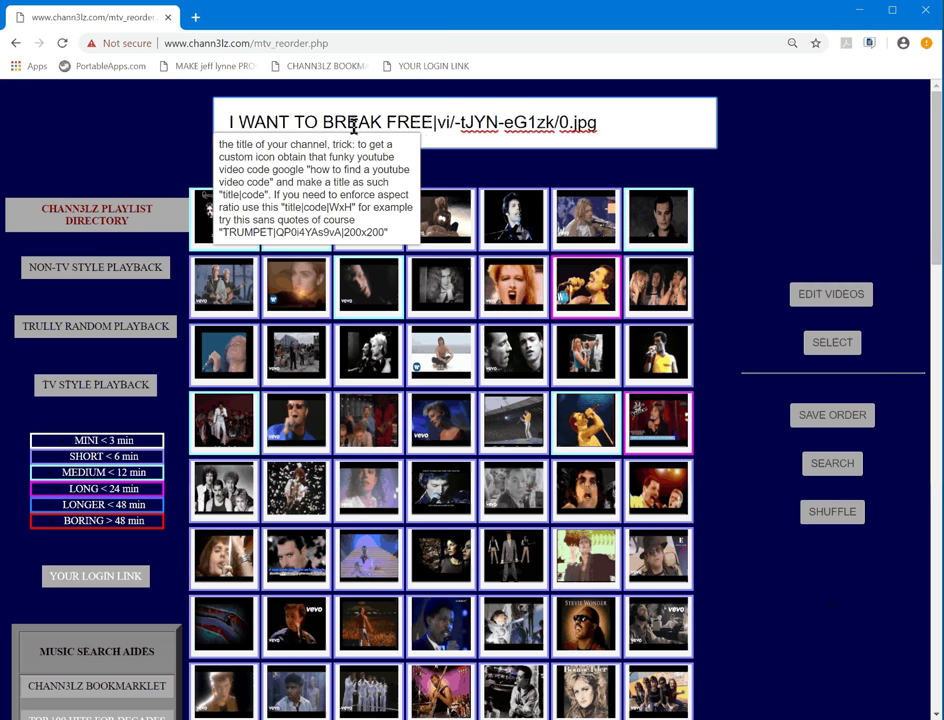
key(Right)
key(Right)
key(Right)
key(BackSpace)
key(BackSpace)
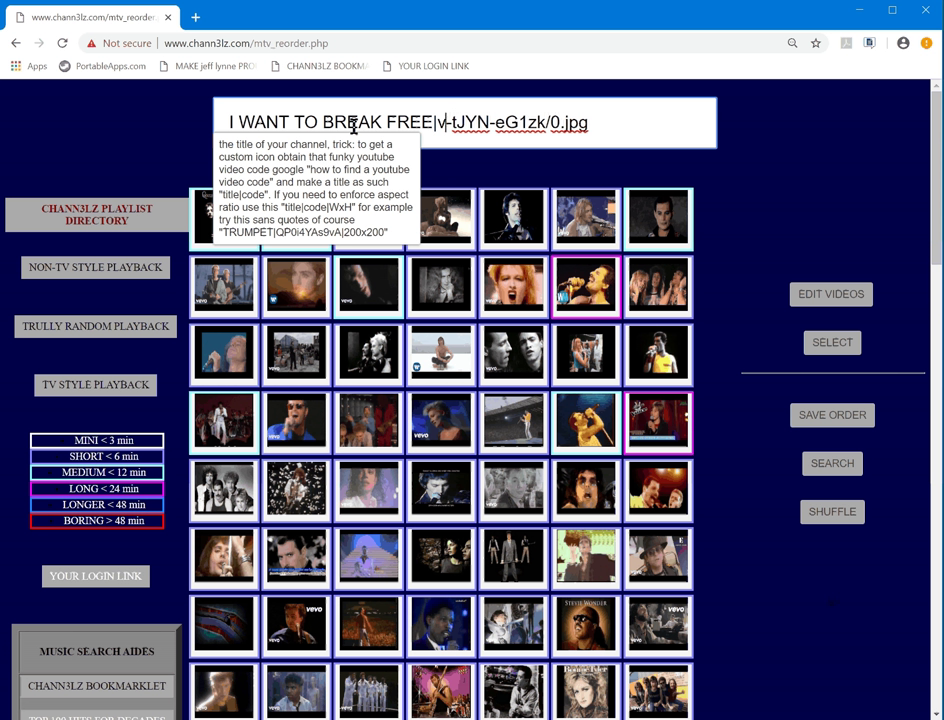
key(BackSpace)
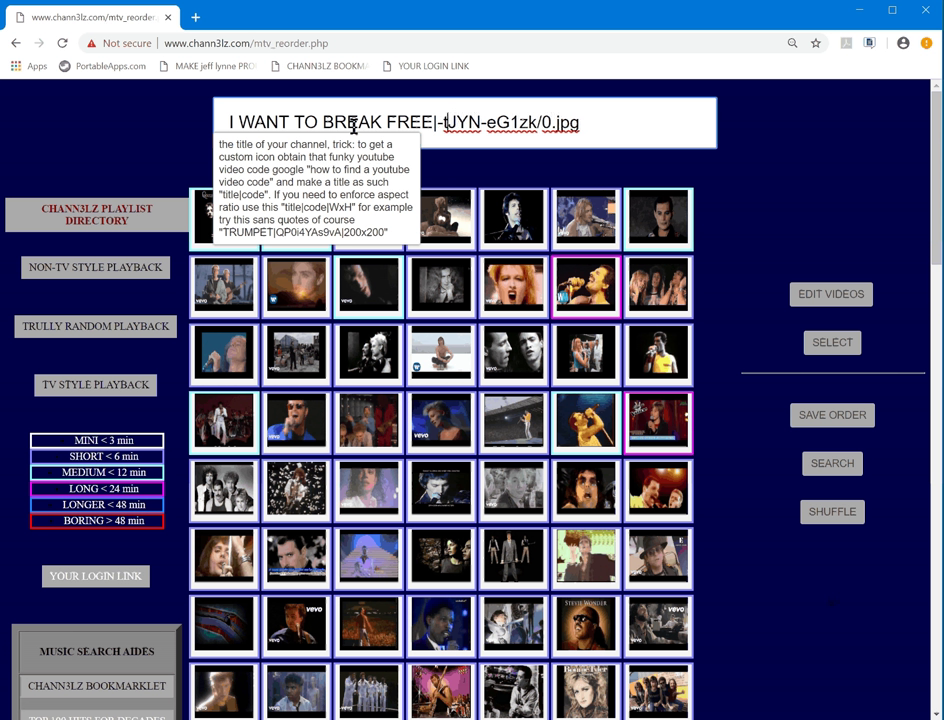
key(Right)
key(Right)
key(Right)
key(Right)
key(Right)
key(Right)
key(Right)
key(Right)
key(Right)
key(Right)
key(Right)
key(Right)
key(Right)
key(Right)
key(Right)
key(Right)
key(BackSpace)
key(BackSpace)
key(BackSpace)
key(BackSpace)
key(BackSpace)
key(BackSpace)
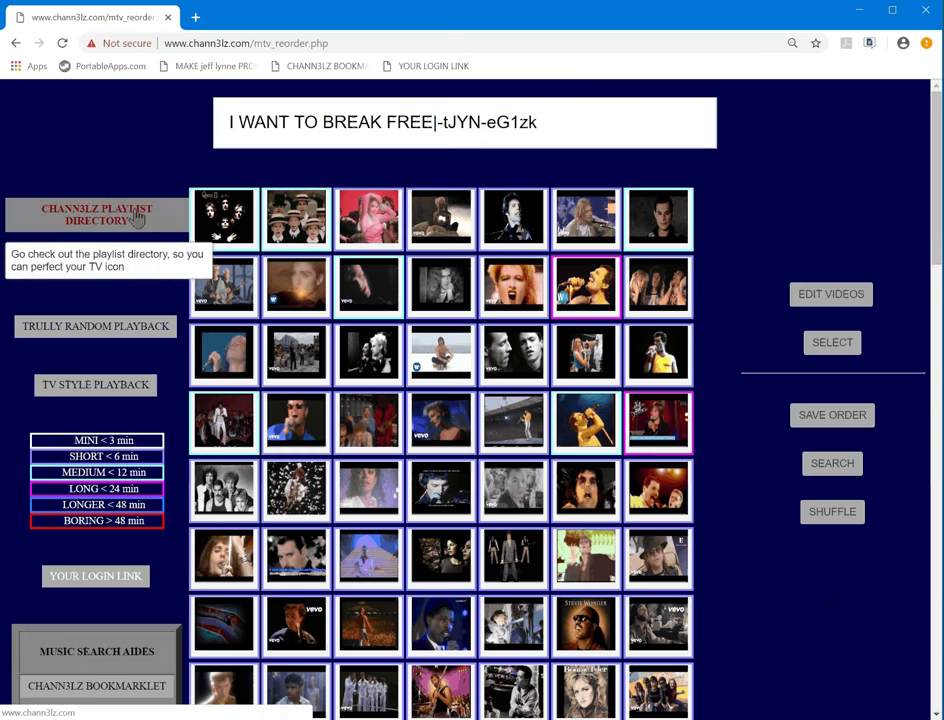
Open the playlist directory and try 100% RANDOM play on I WANT TO BREAK FREE
click(137, 218)
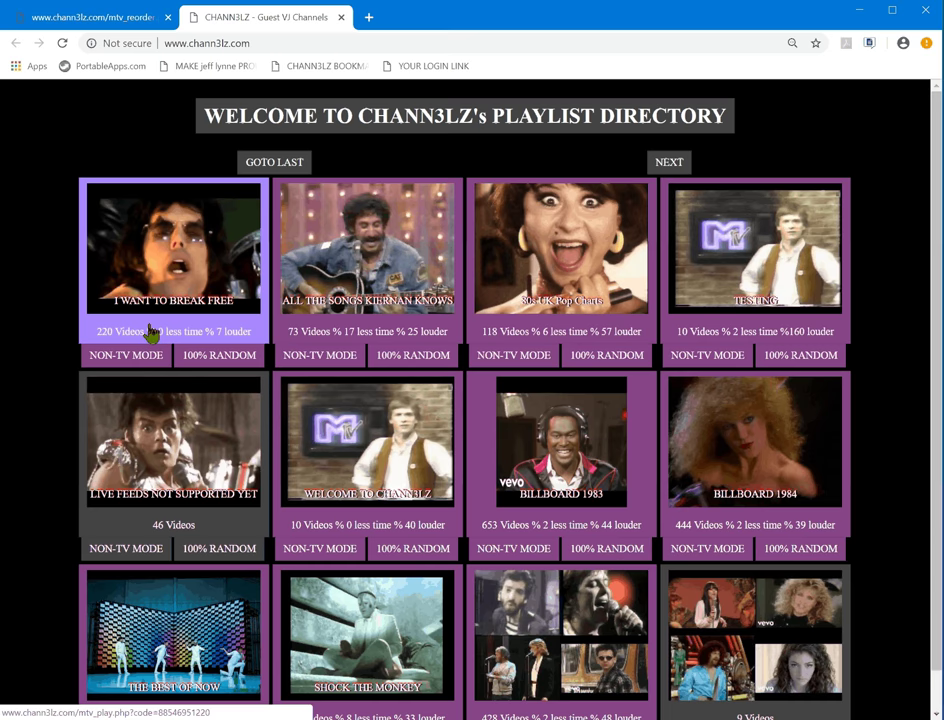
click(211, 358)
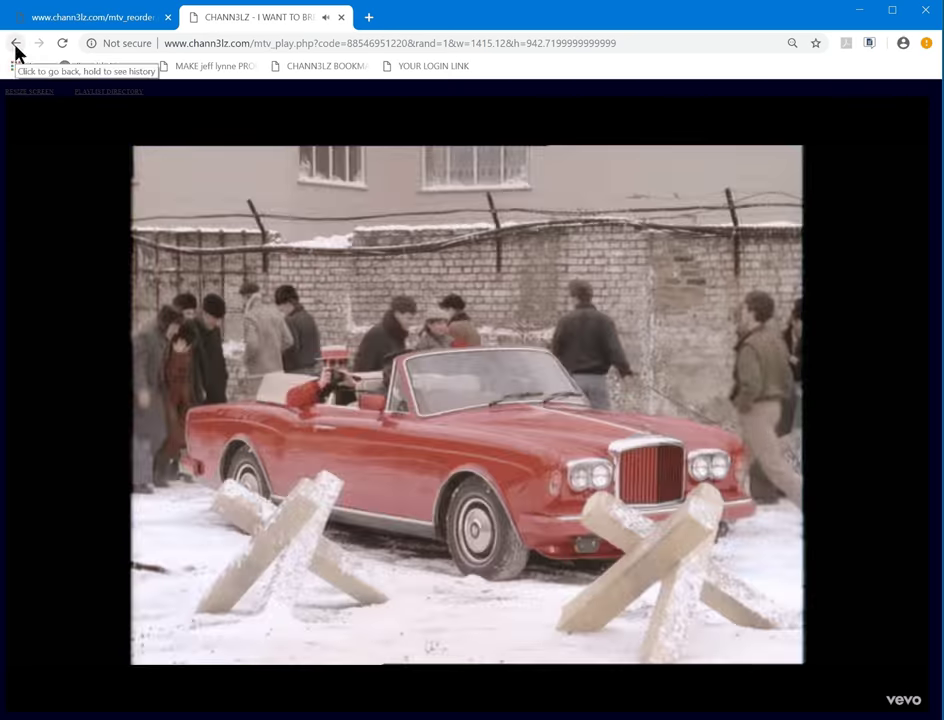
click(15, 44)
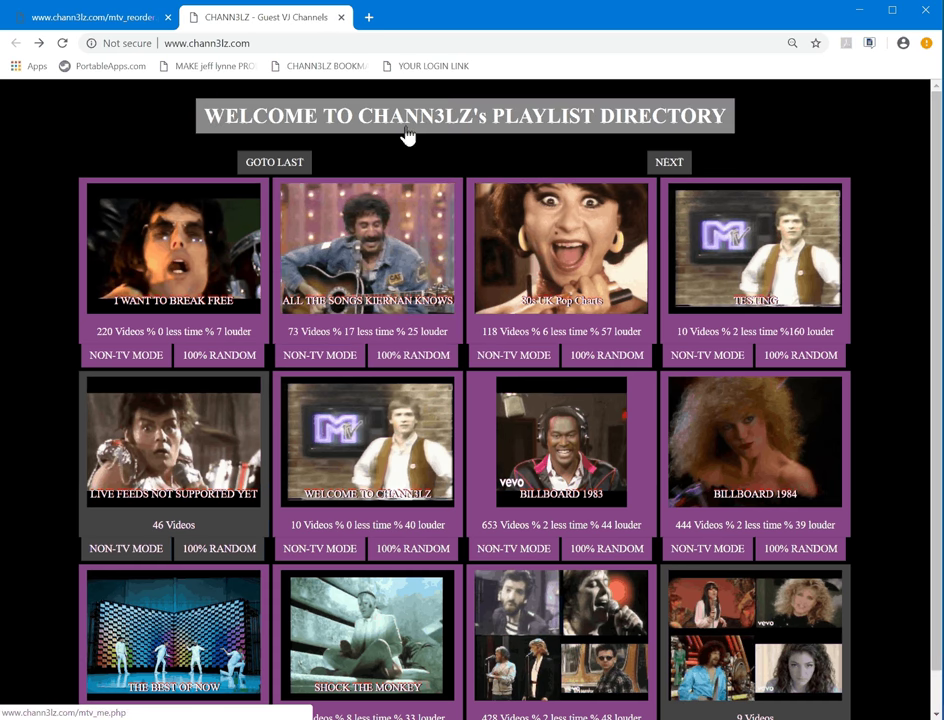
Visit the make-your-own-playlist page, then return to the list of current channels
scroll(518, 250, down, 1)
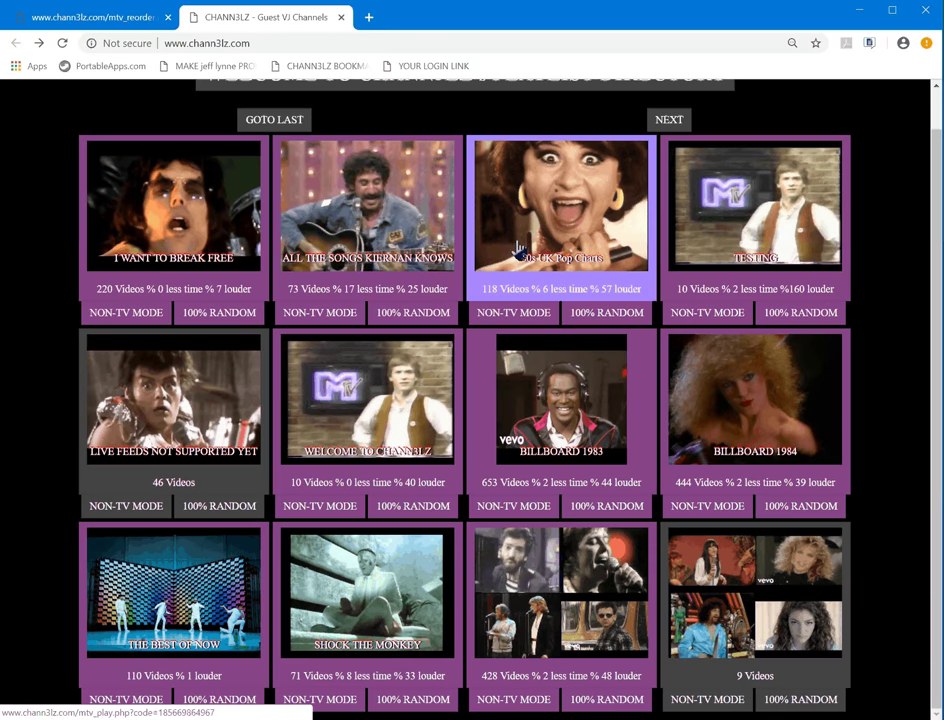
scroll(518, 250, up, 1)
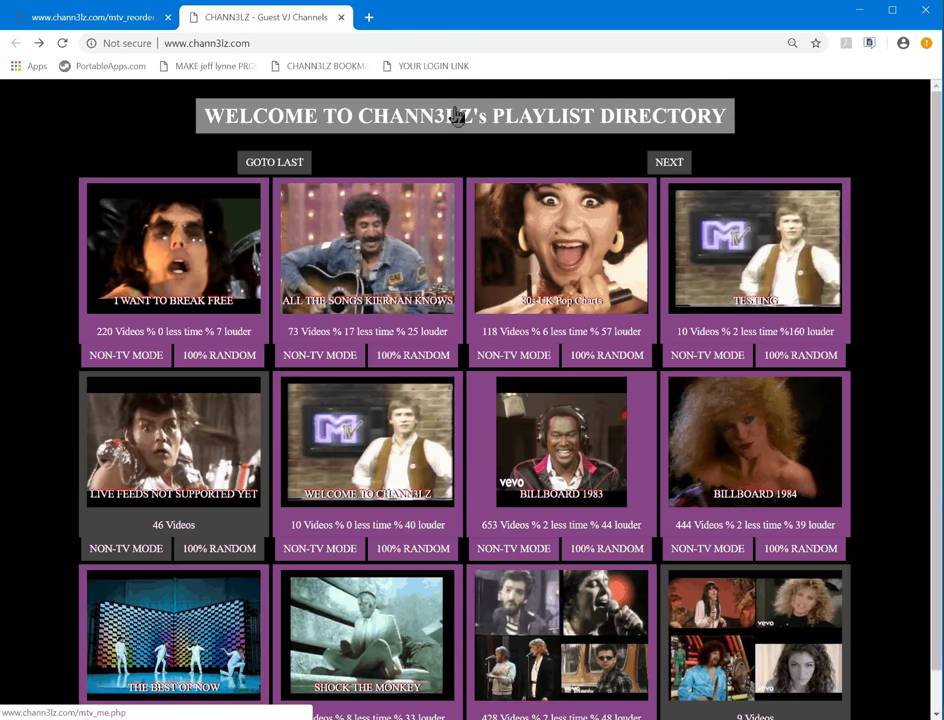
click(455, 115)
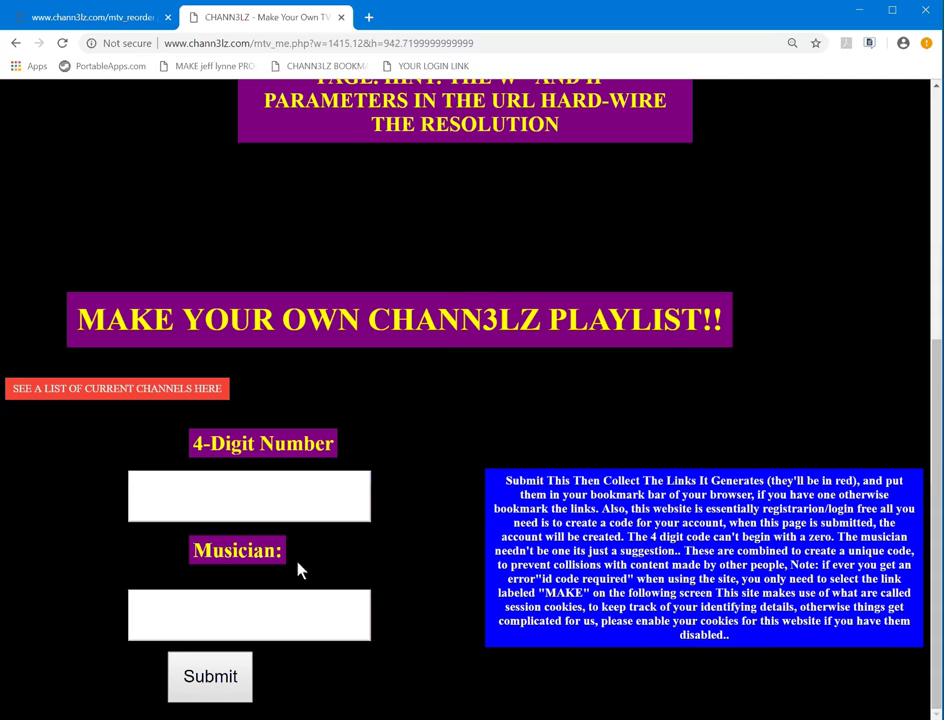
click(190, 390)
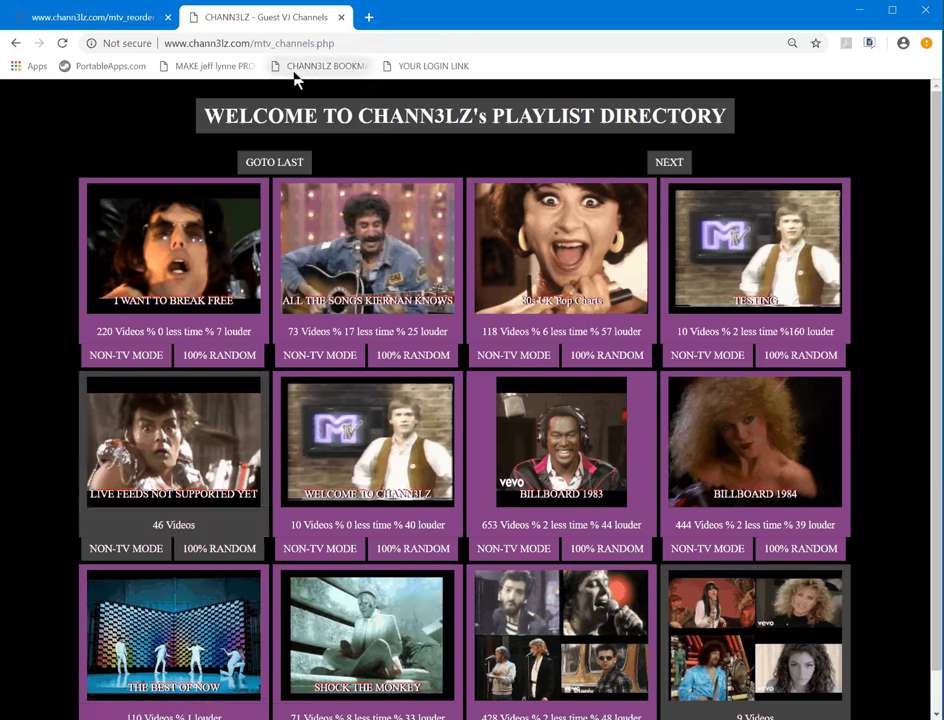
Go from the channel's select page to the ARRANGE reorder page and its Music Search Aides
click(241, 68)
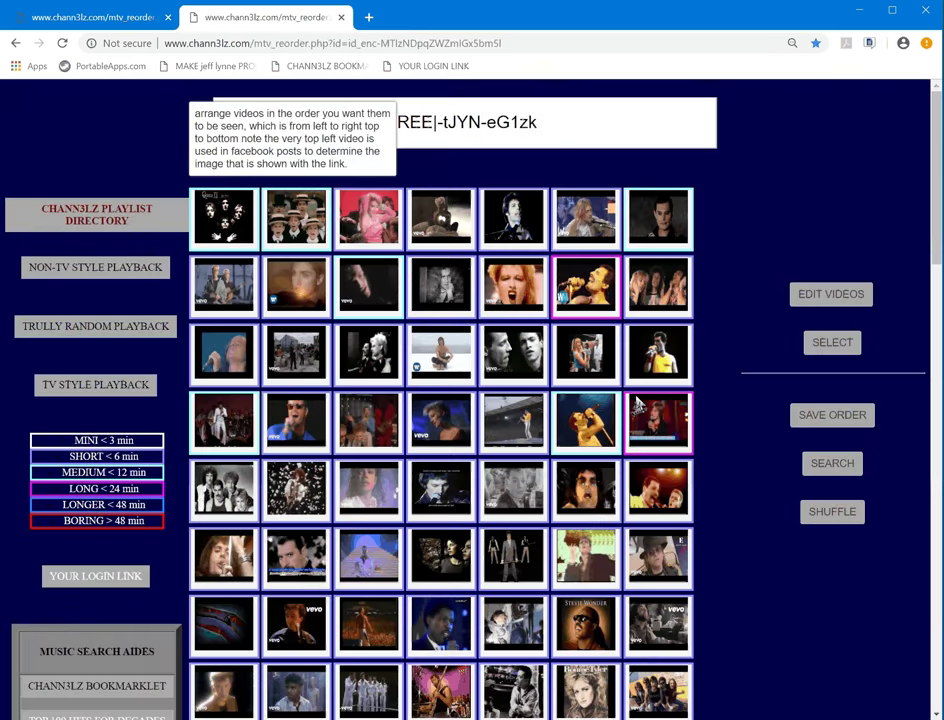
scroll(521, 393, down, 1)
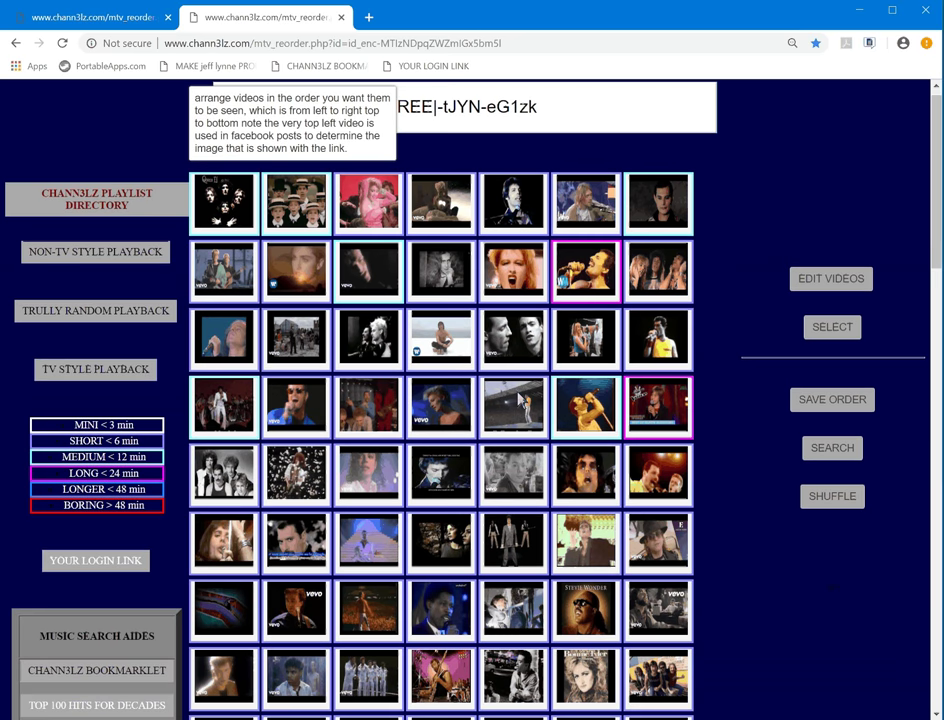
scroll(518, 398, up, 1)
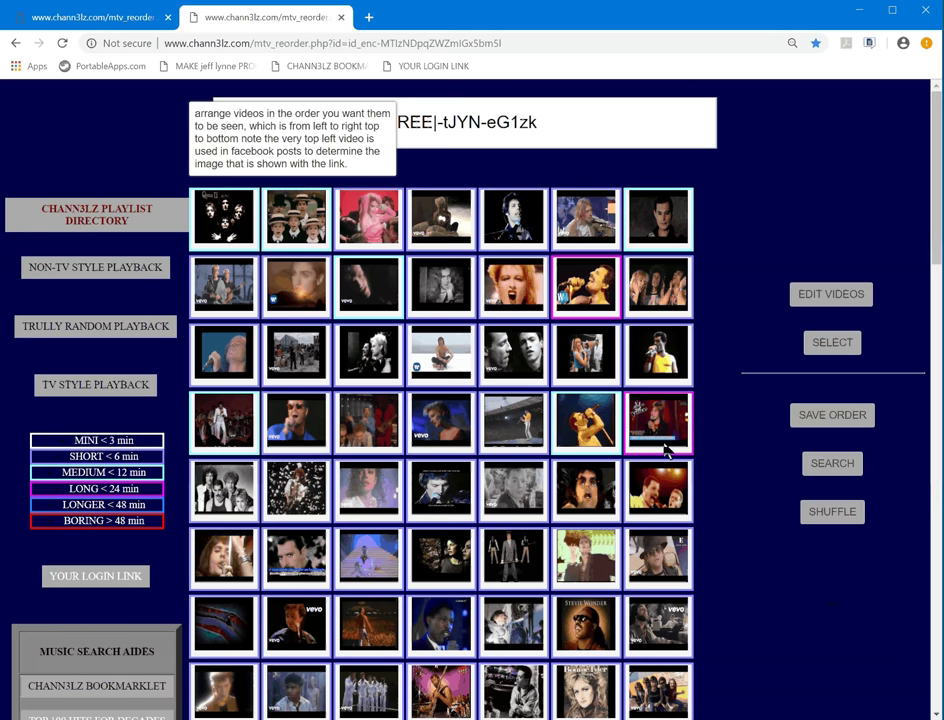
scroll(288, 172, down, 3)
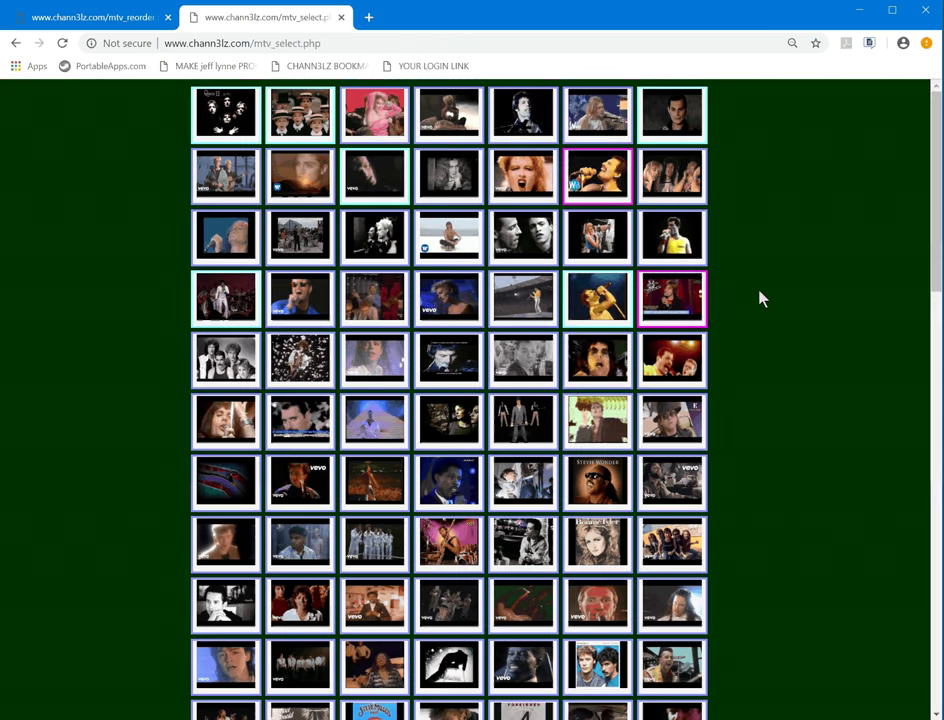
scroll(759, 297, down, 7)
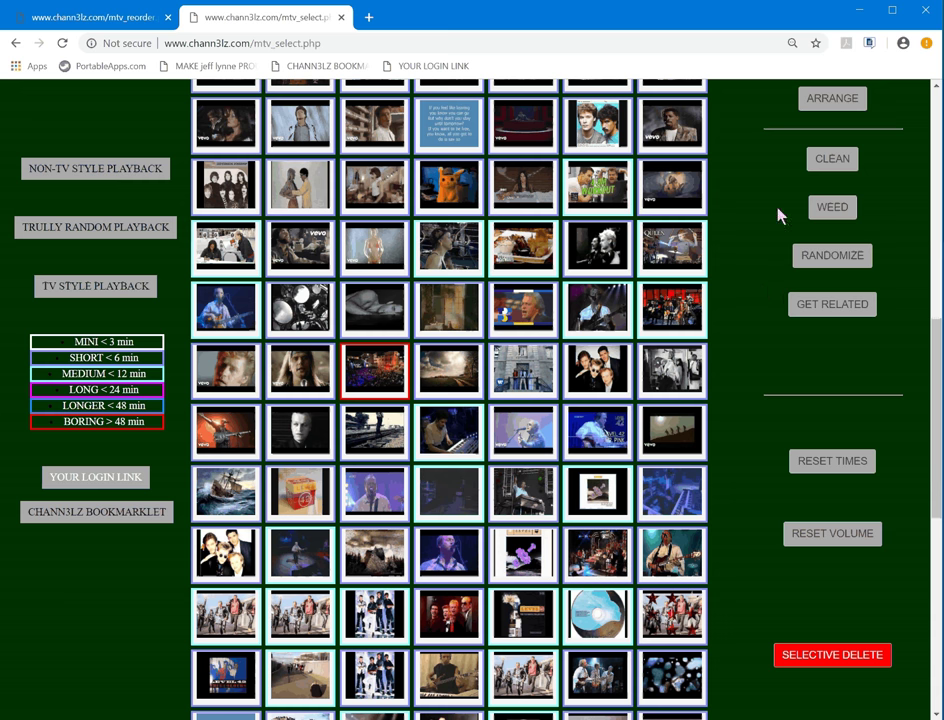
scroll(780, 215, up, 3)
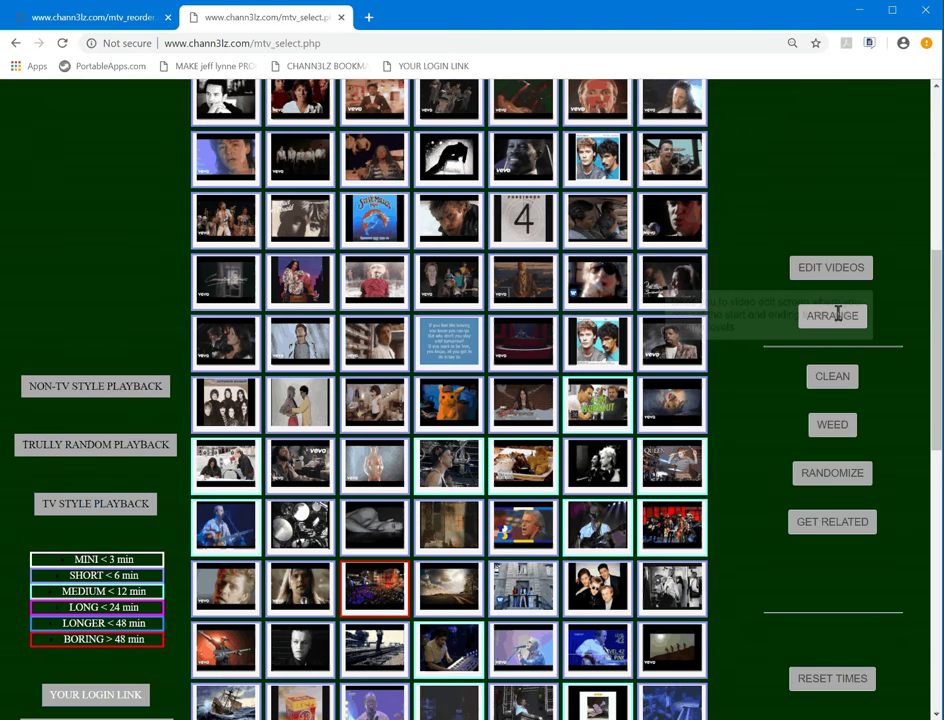
click(834, 315)
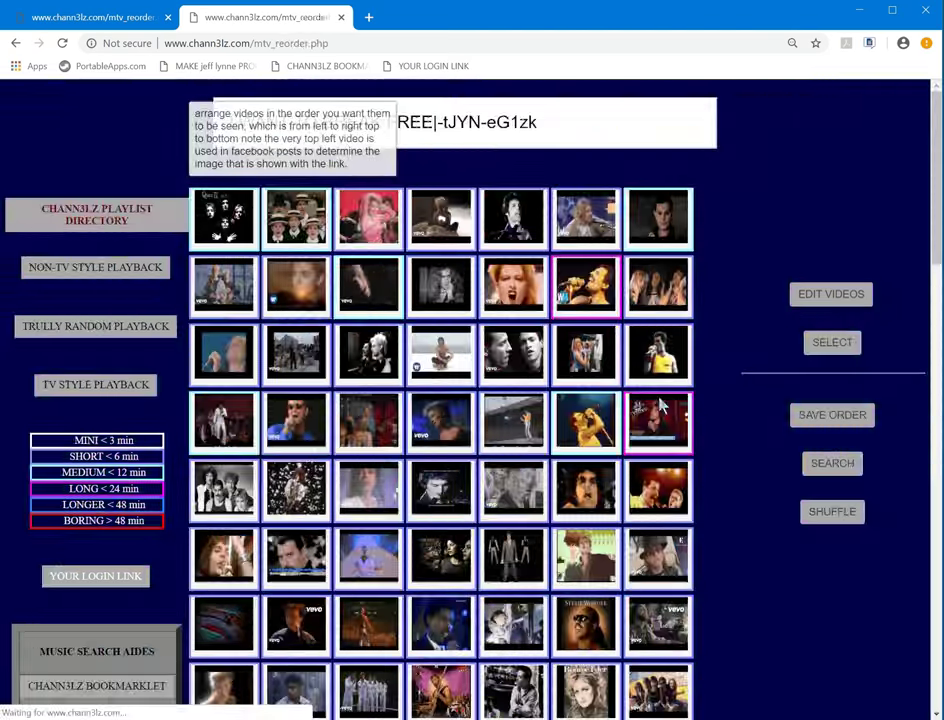
scroll(48, 362, down, 3)
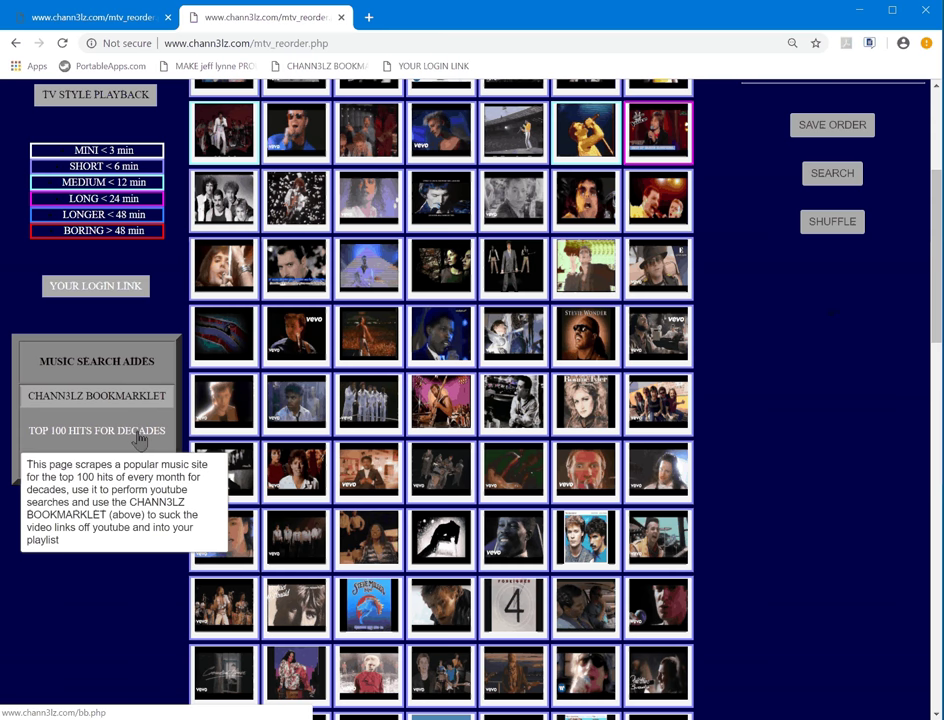
Load the Top 100 hits chart for Month March, Year 1978
click(139, 440)
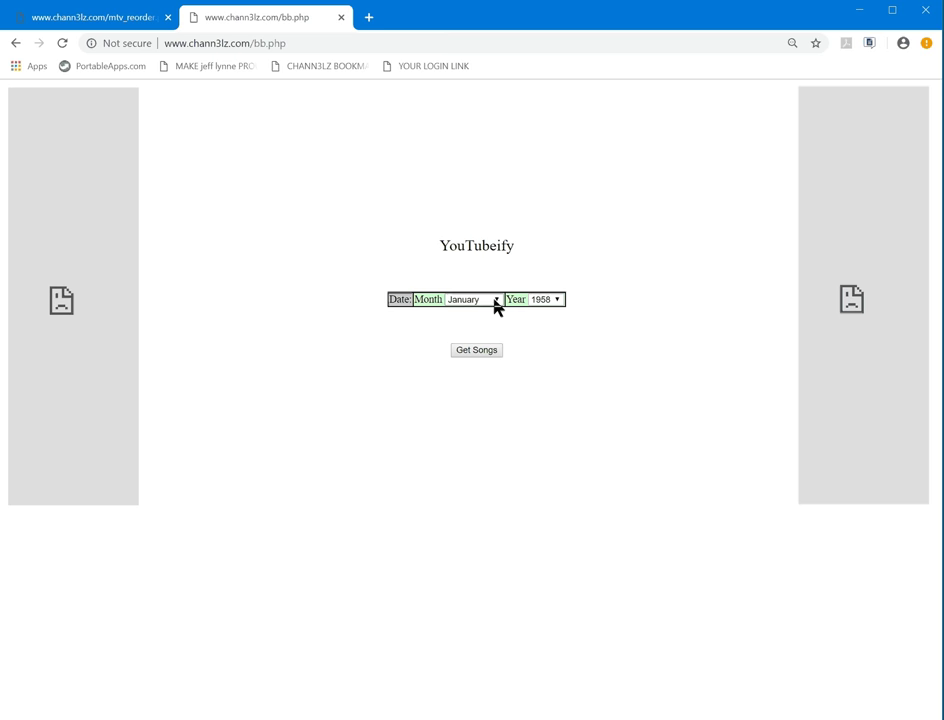
click(496, 305)
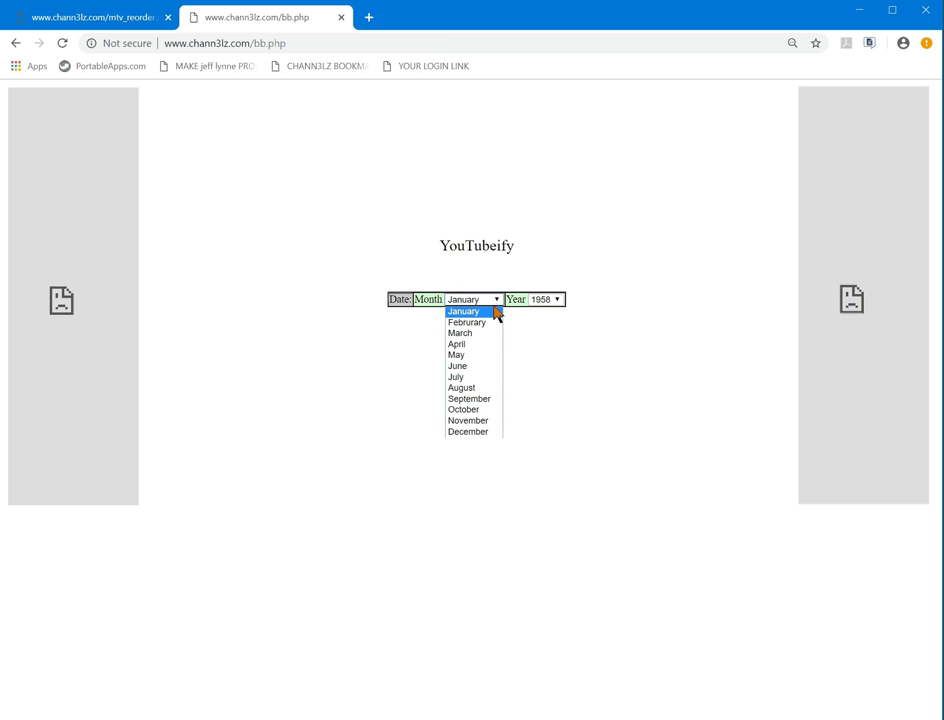
click(482, 334)
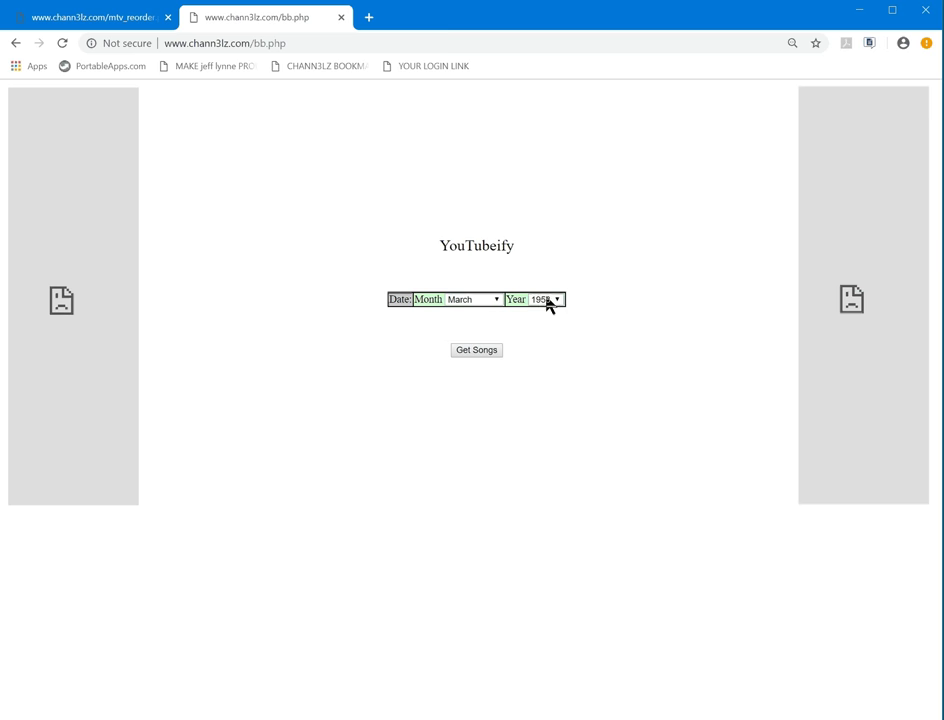
click(546, 302)
scroll(539, 420, down, 5)
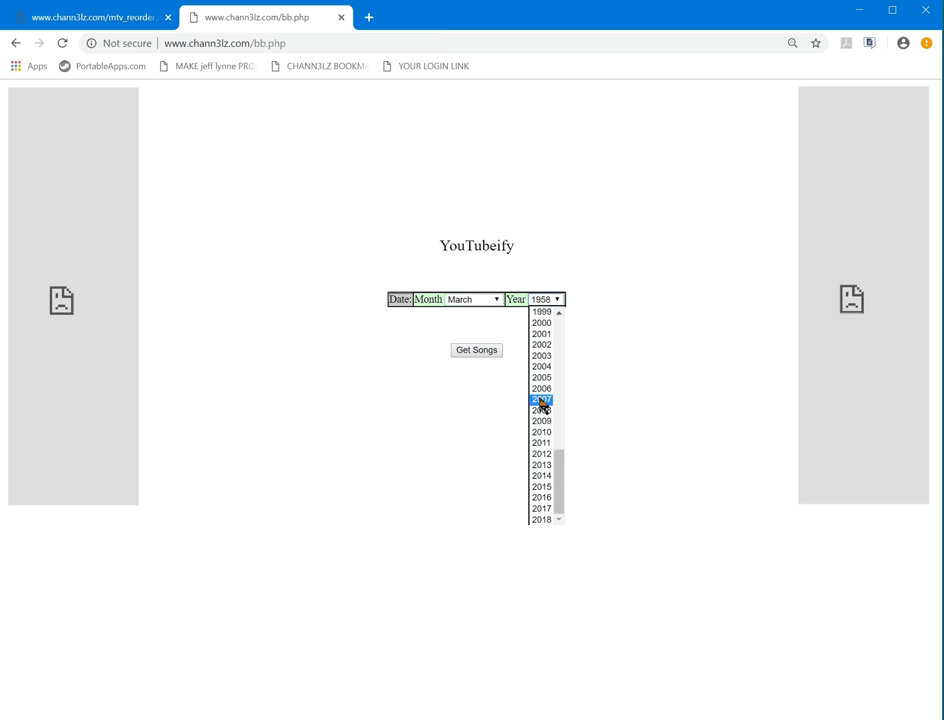
scroll(541, 410, up, 3)
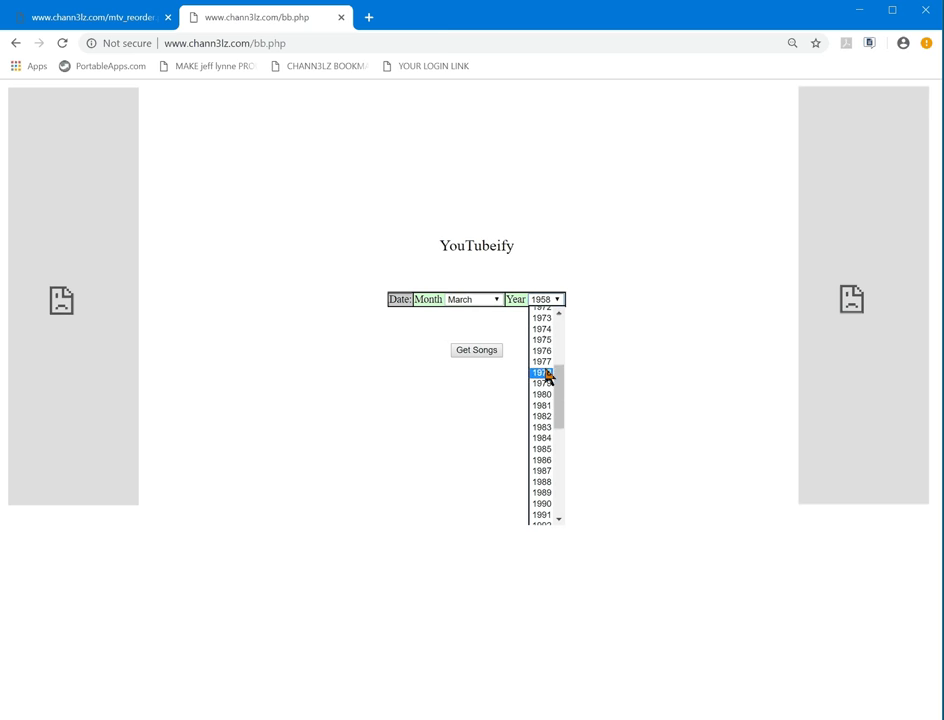
click(546, 376)
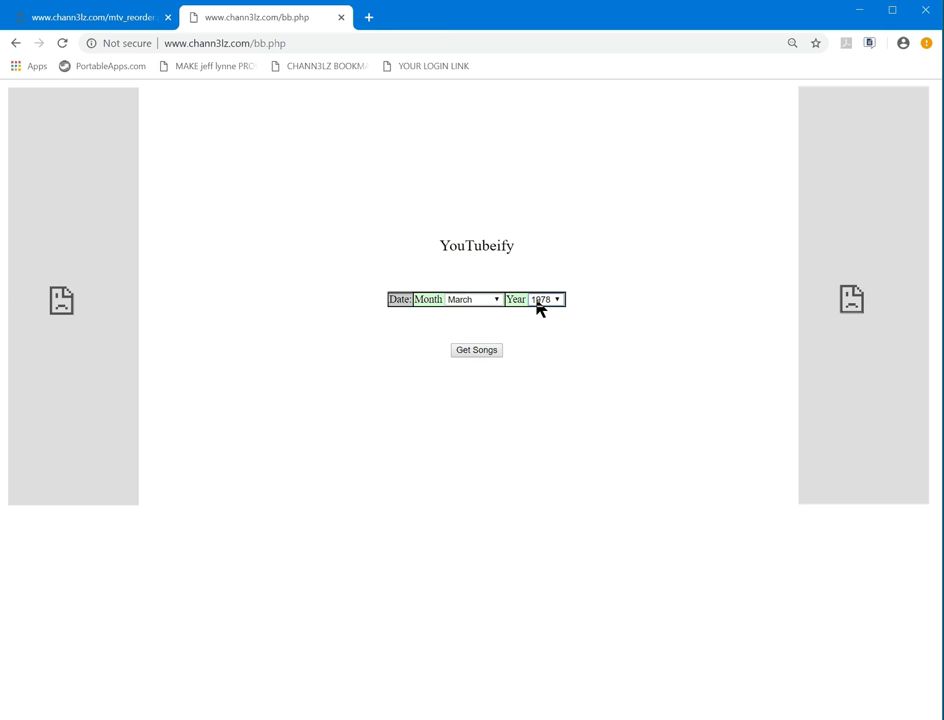
click(490, 351)
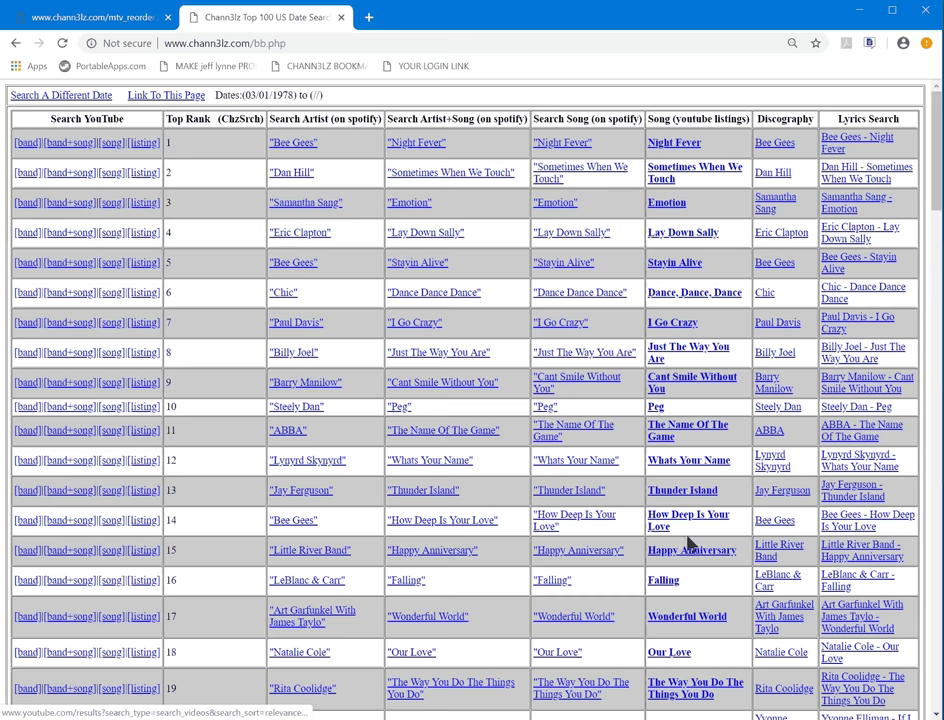
Open YouTube searches for We Are The Champions and Dust In The Wind in new tabs
scroll(688, 543, down, 2)
scroll(689, 547, down, 6)
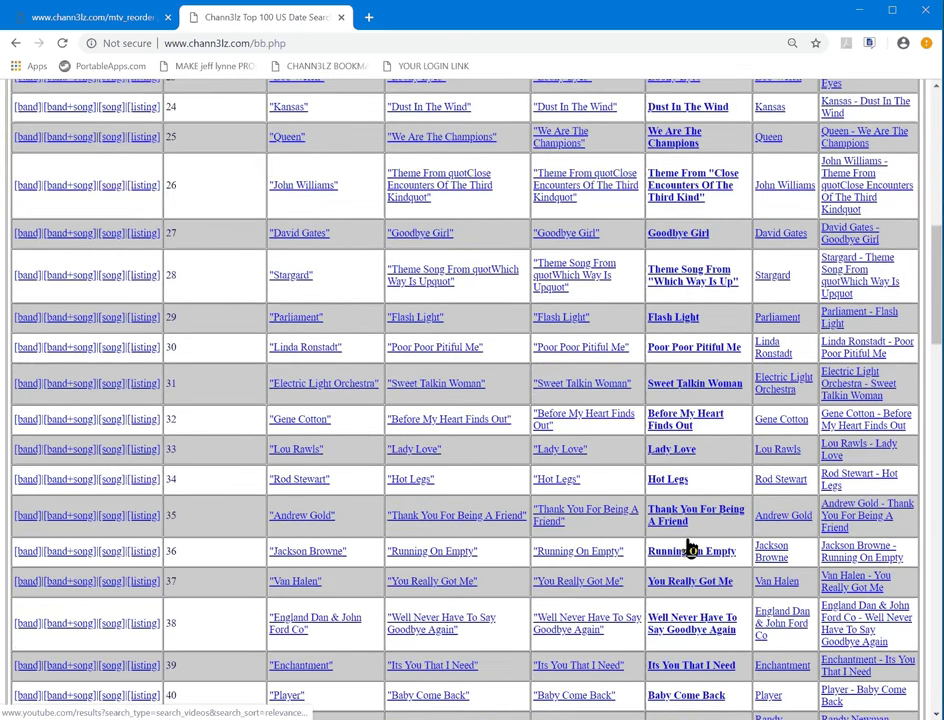
scroll(688, 546, down, 6)
scroll(690, 540, up, 2)
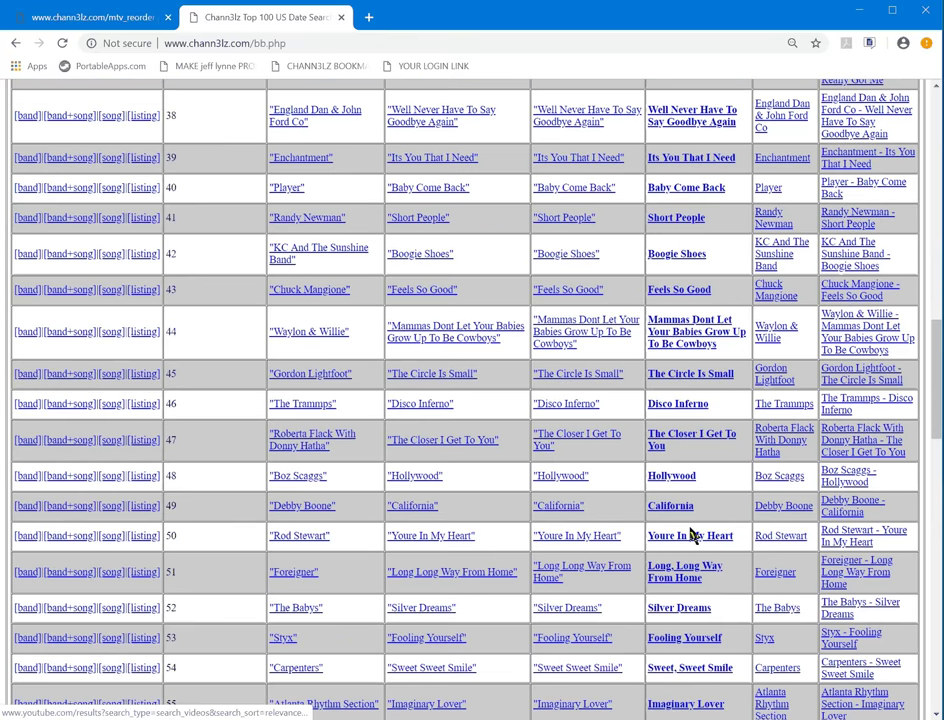
scroll(690, 535, up, 12)
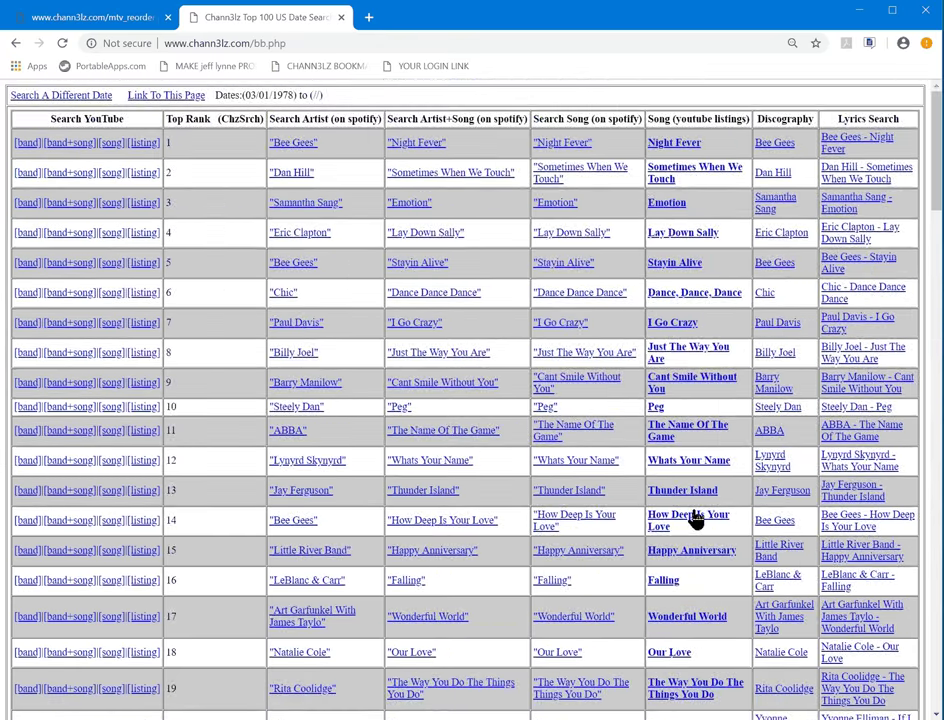
scroll(695, 523, down, 4)
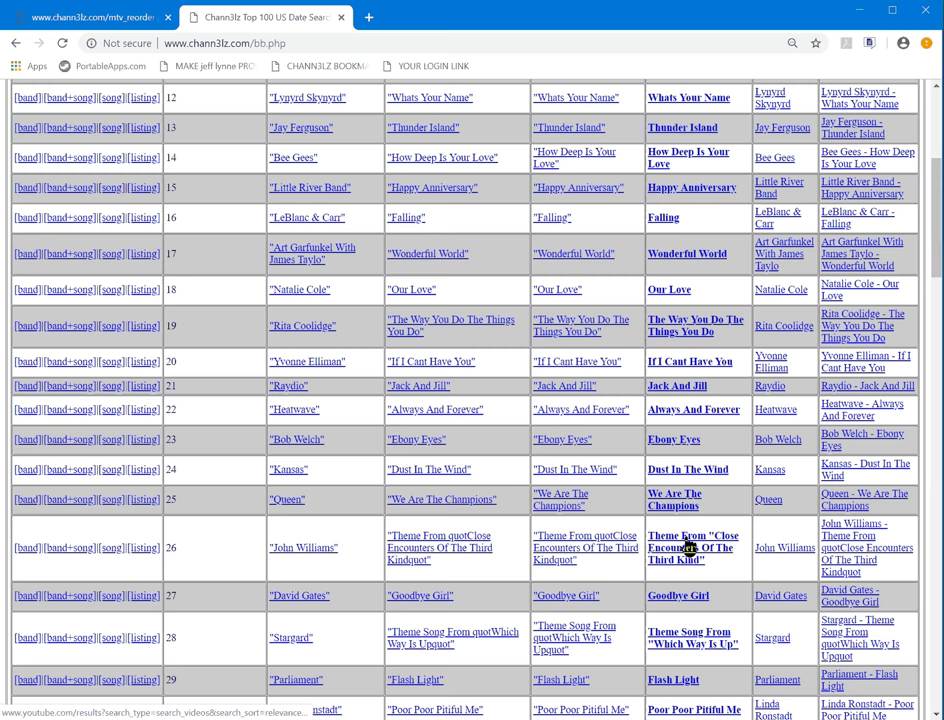
middle_click(688, 507)
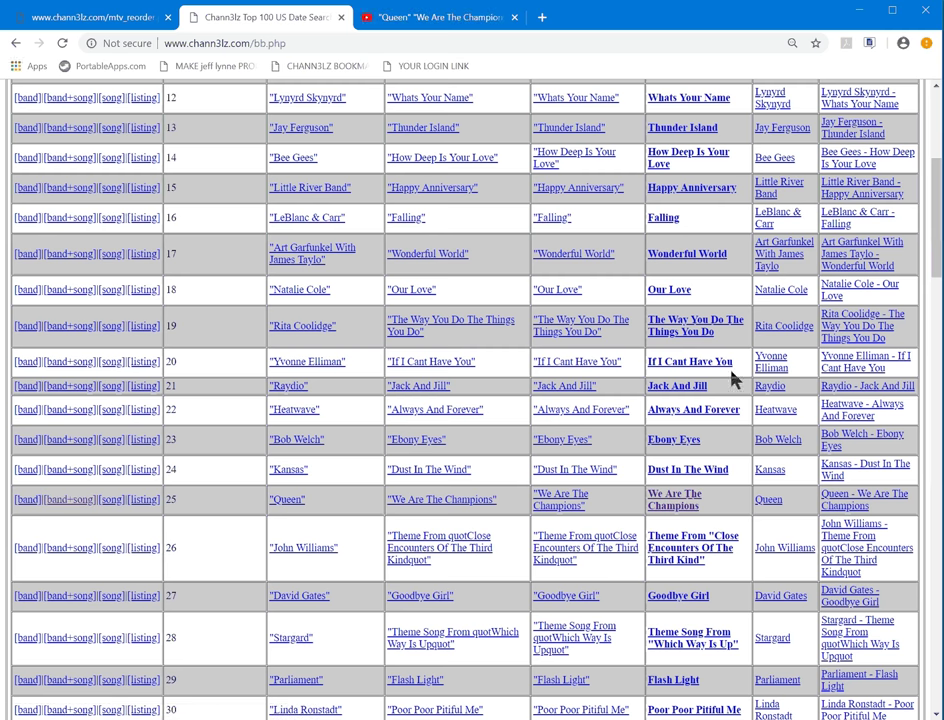
scroll(735, 355, up, 3)
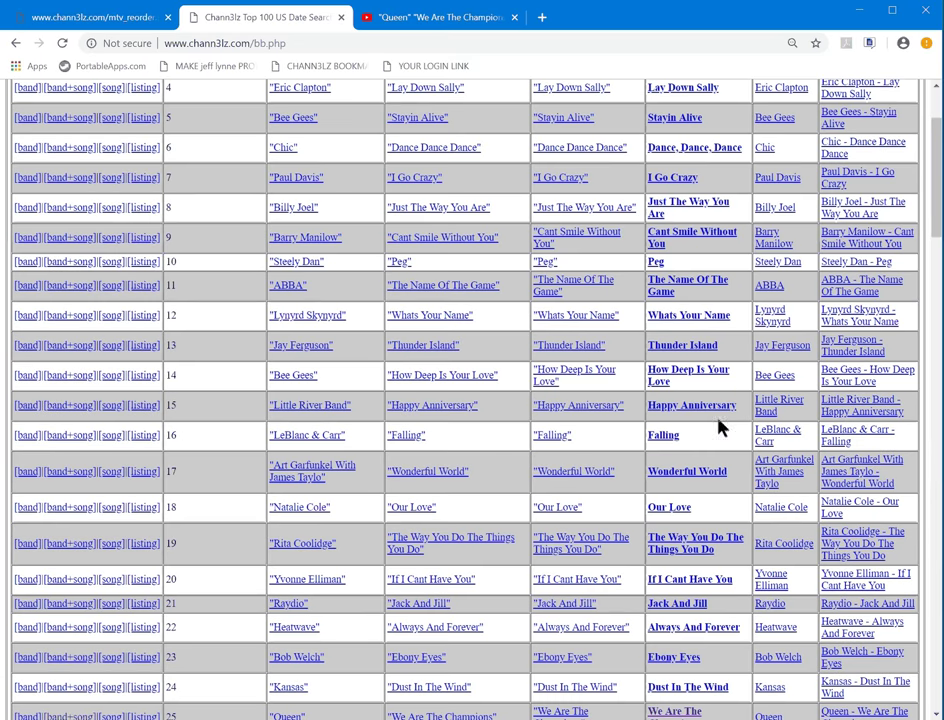
scroll(717, 420, up, 2)
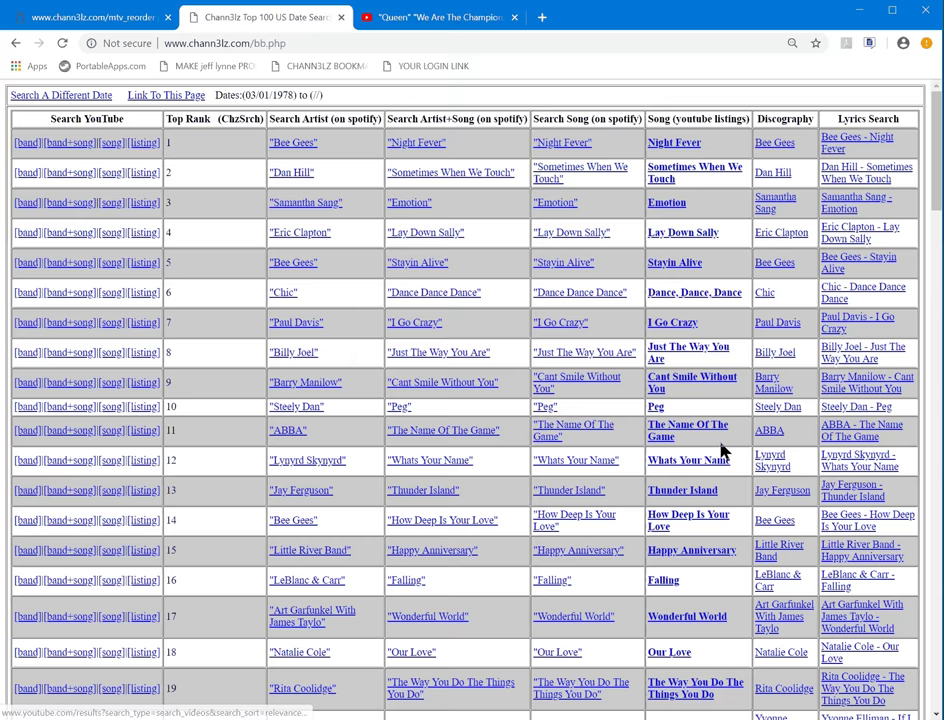
scroll(722, 452, down, 3)
scroll(720, 450, down, 5)
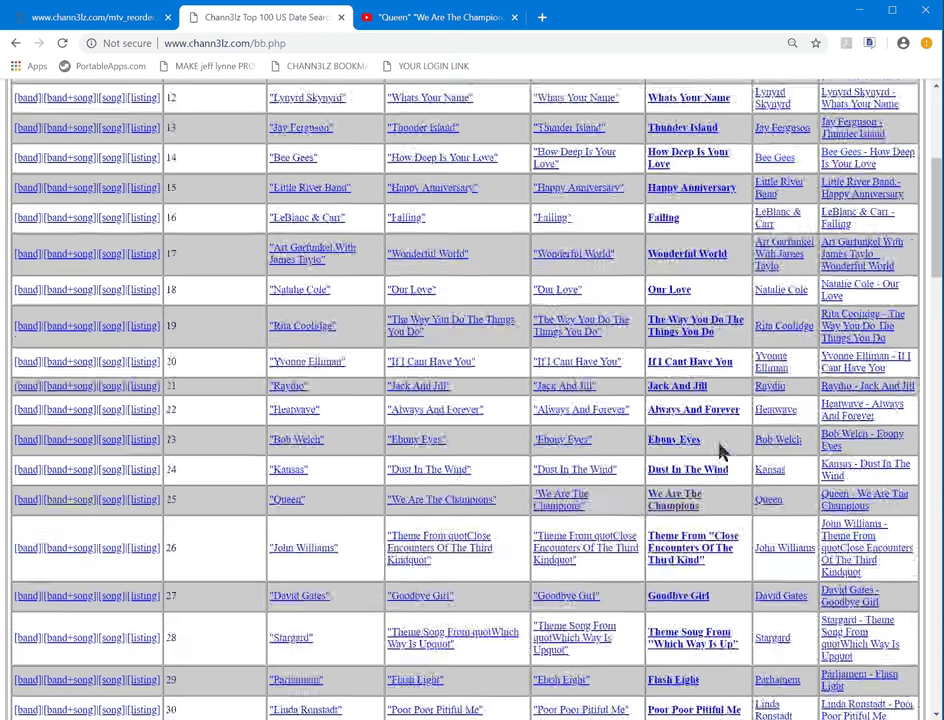
scroll(723, 300, down, 2)
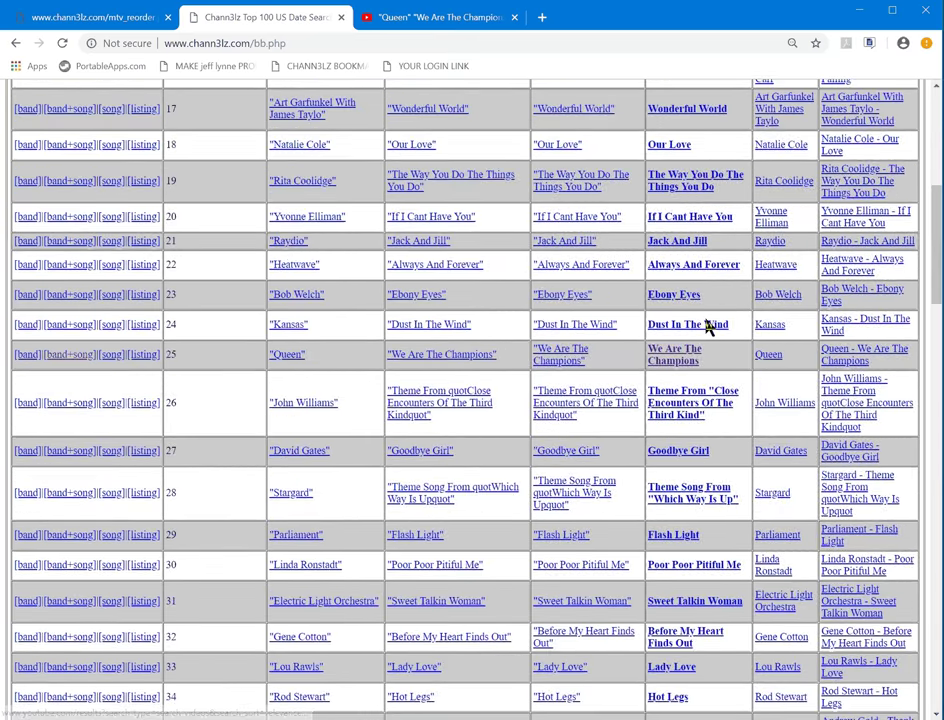
middle_click(712, 328)
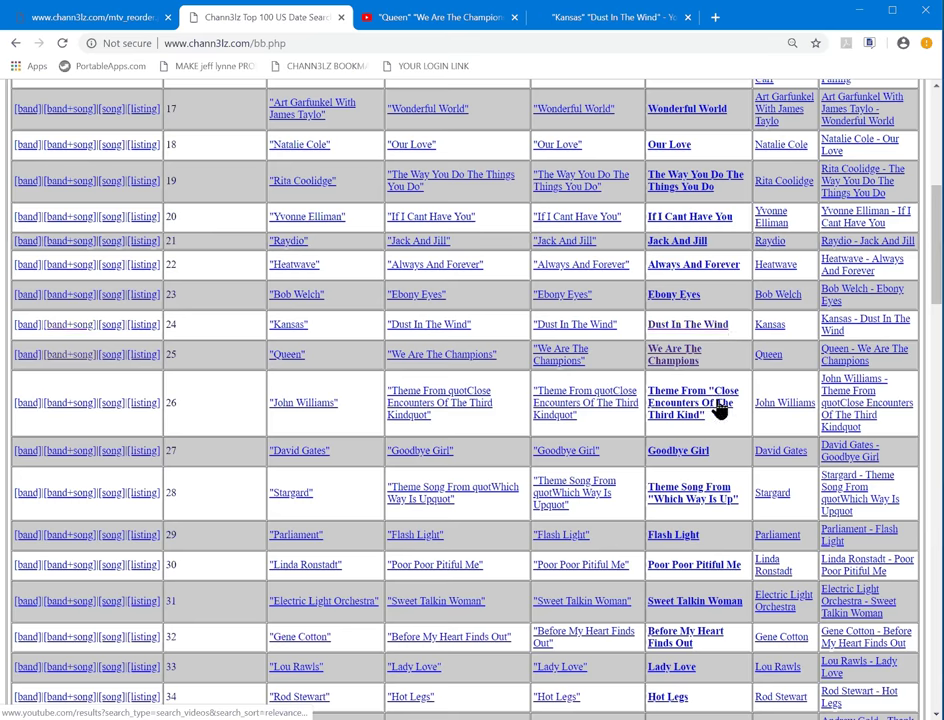
Open YouTube searches for You Really Got Me and Styx's Fooling Yourself
scroll(720, 408, down, 3)
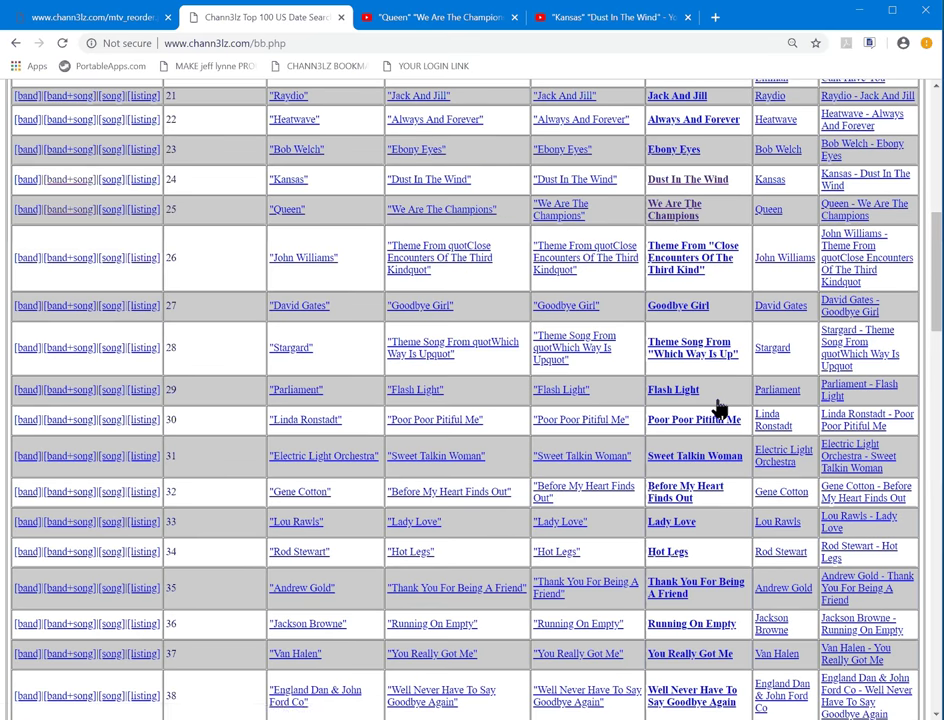
scroll(695, 462, down, 1)
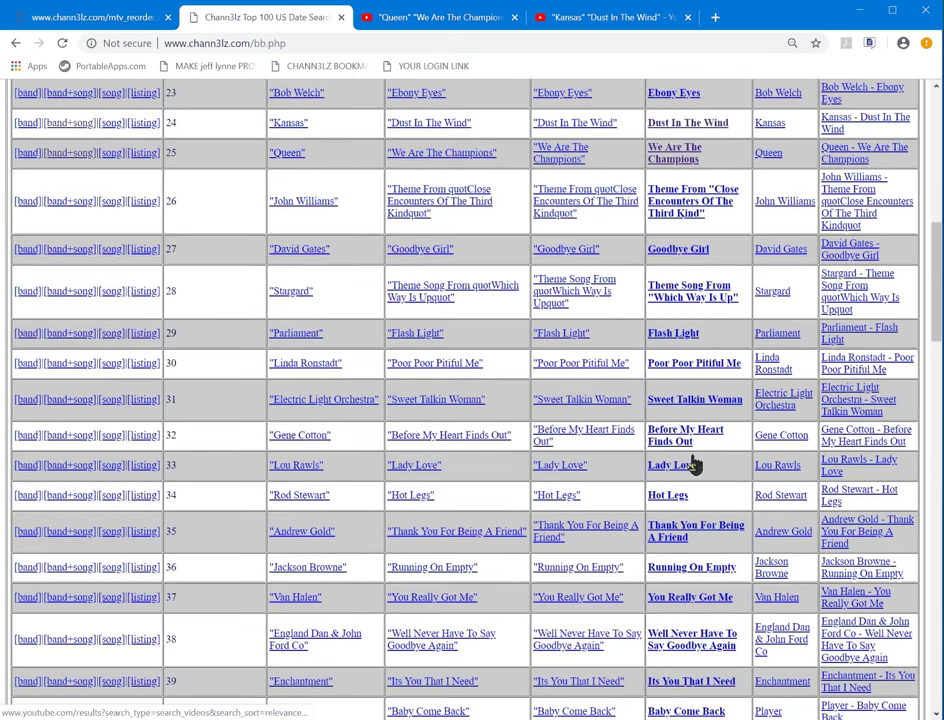
scroll(695, 464, down, 2)
scroll(695, 460, down, 1)
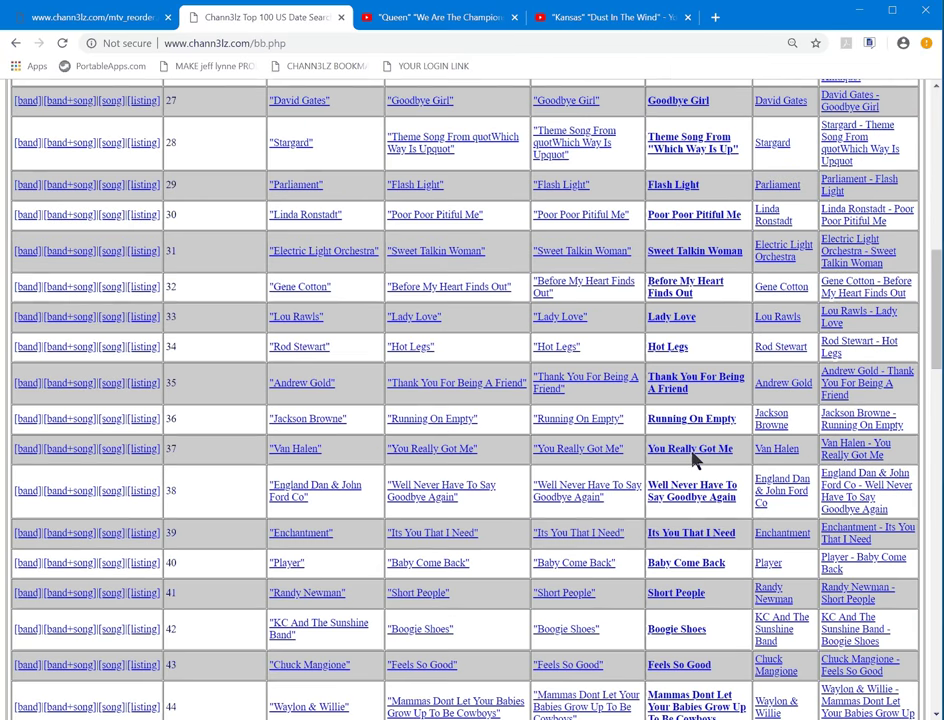
scroll(695, 455, down, 2)
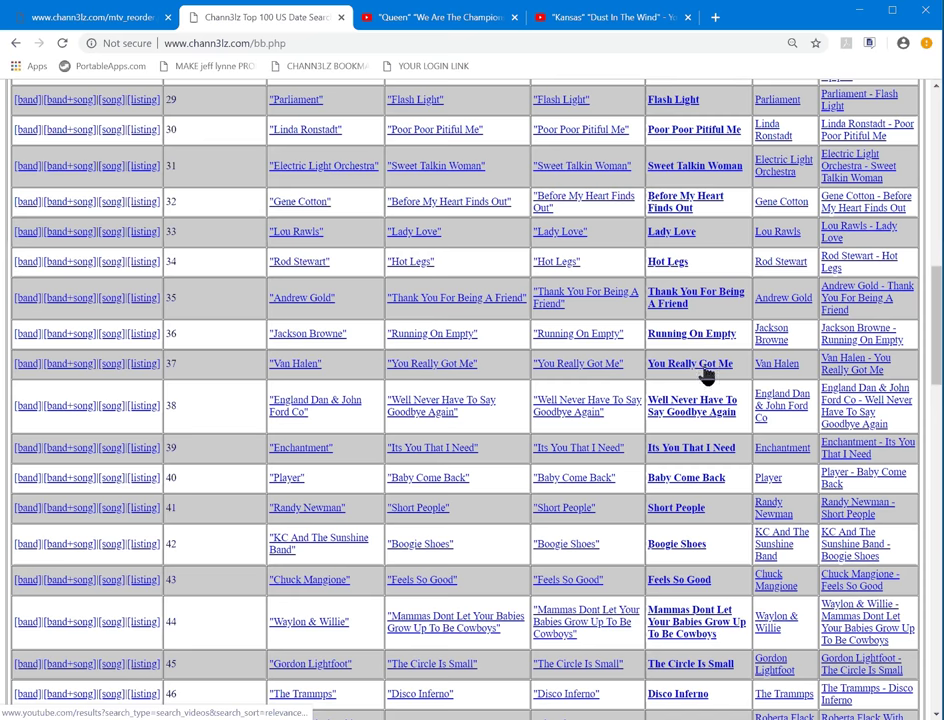
click(704, 366)
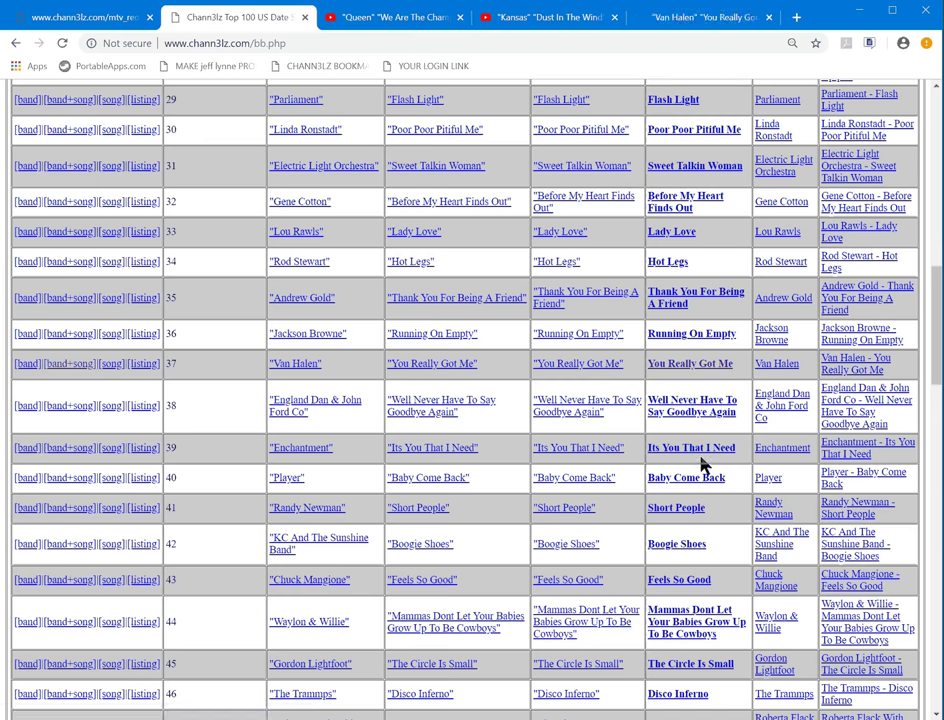
scroll(703, 450, down, 3)
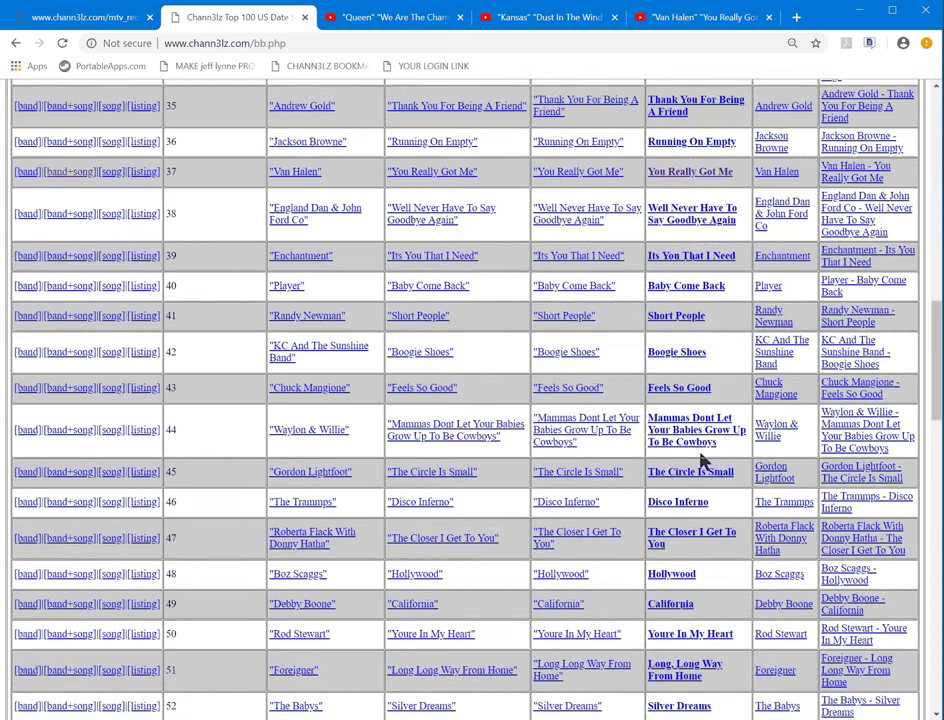
scroll(703, 460, down, 1)
scroll(703, 460, down, 2)
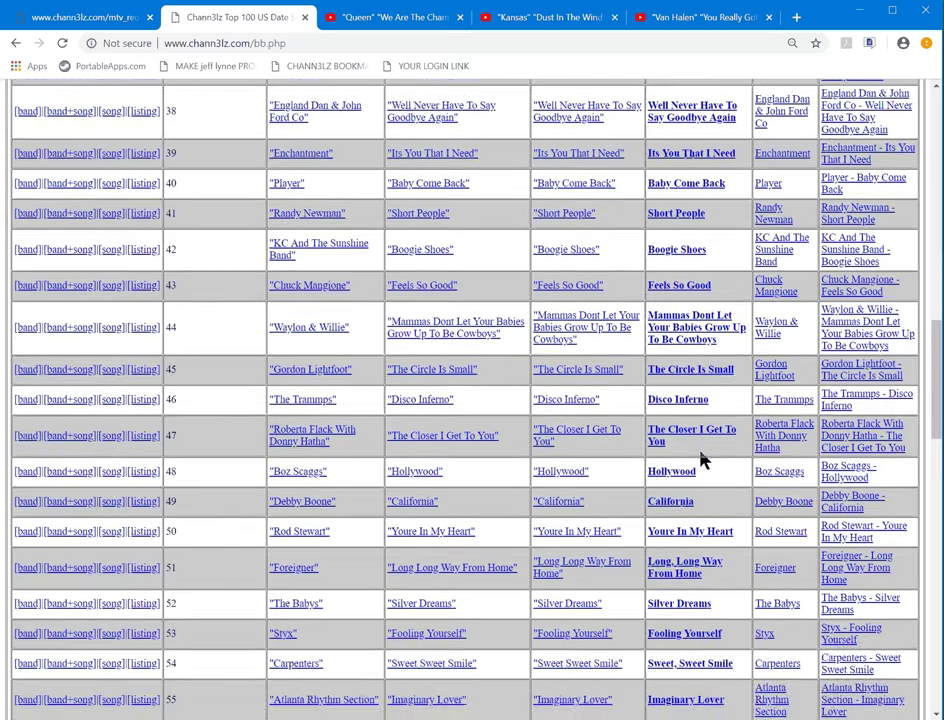
scroll(703, 458, down, 2)
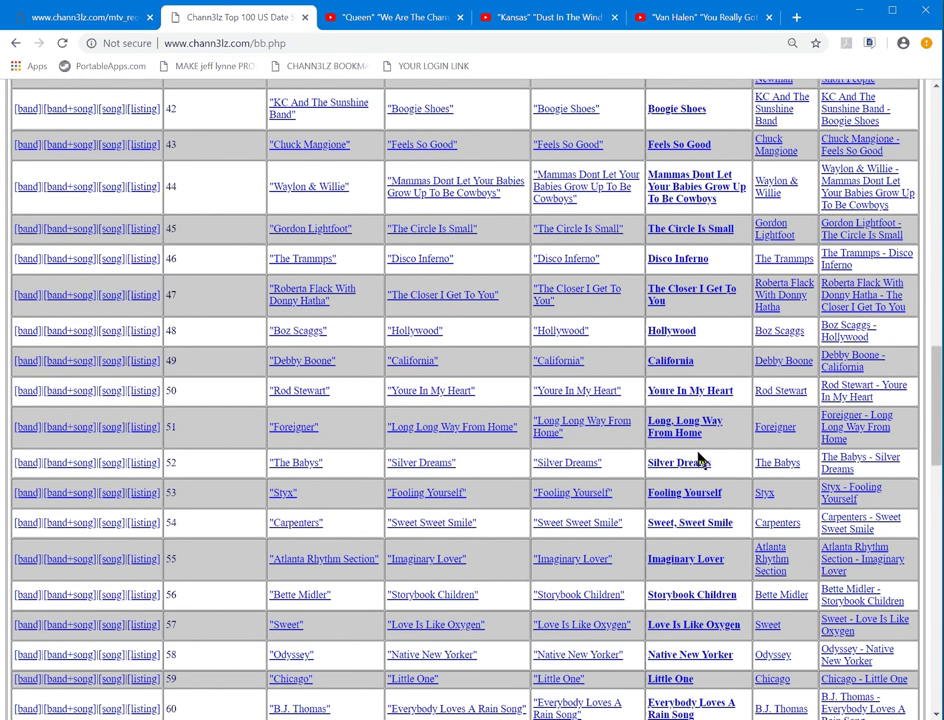
middle_click(686, 494)
Open a YouTube search for Sweet's Love Is Like Oxygen and scroll to the chart's end
scroll(688, 540, down, 1)
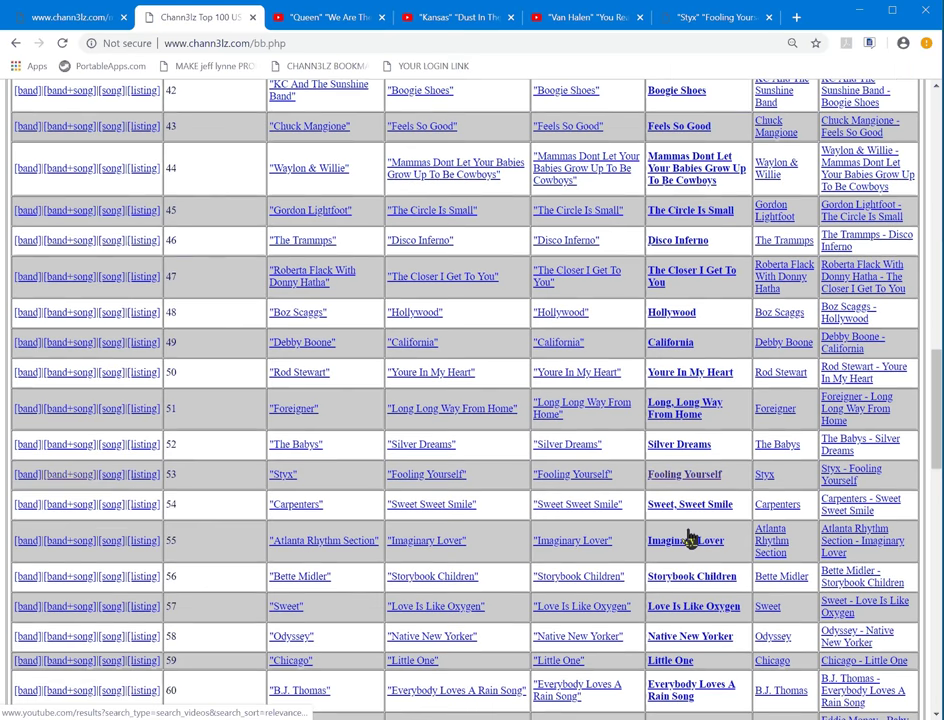
scroll(690, 540, down, 3)
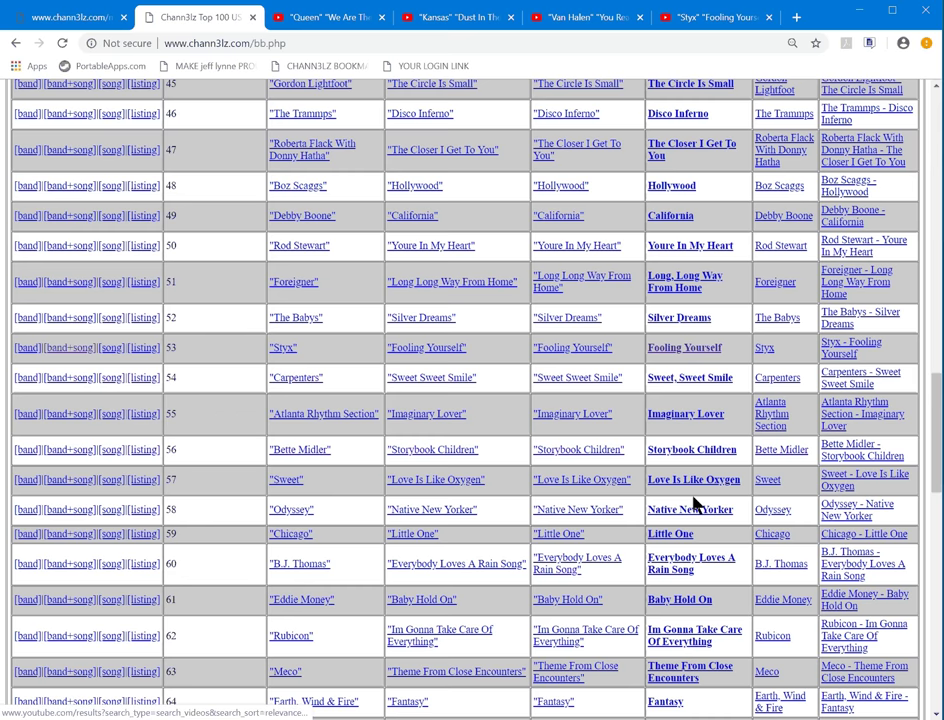
middle_click(699, 484)
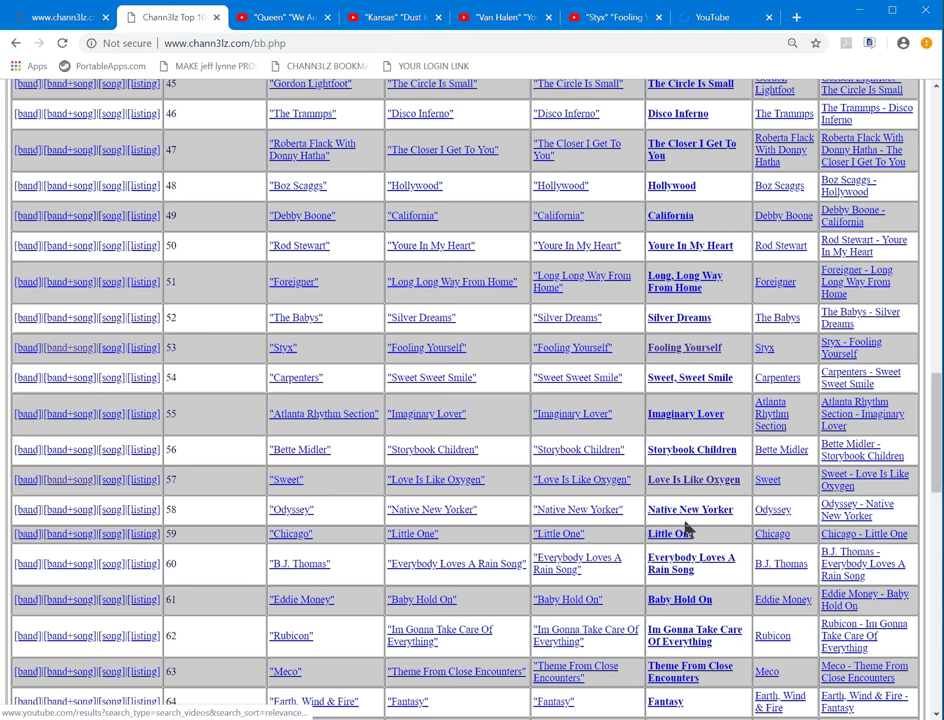
scroll(684, 541, down, 2)
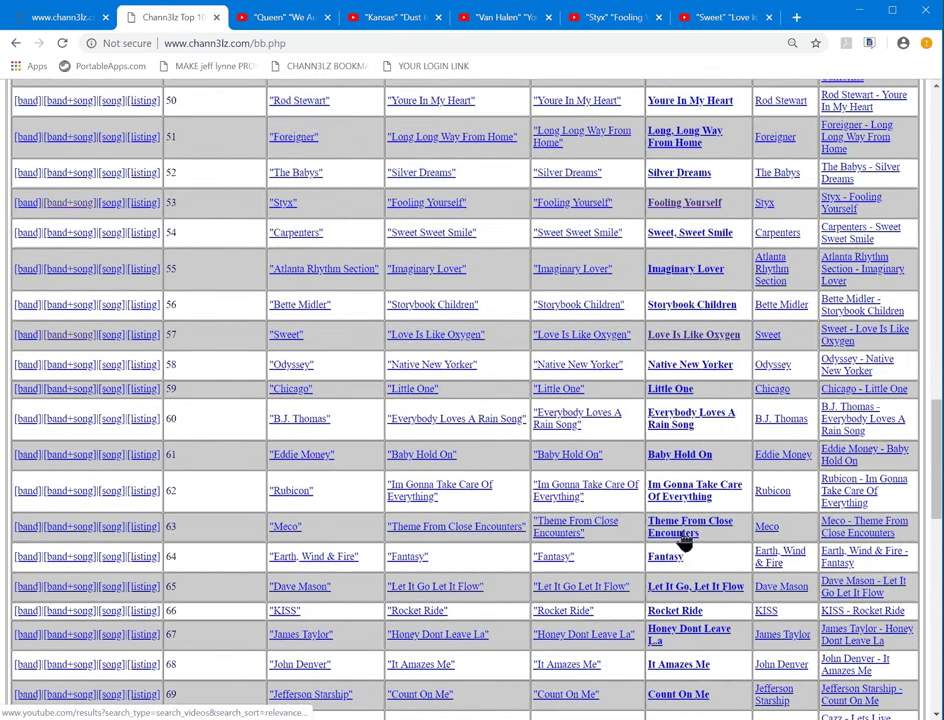
scroll(684, 538, down, 1)
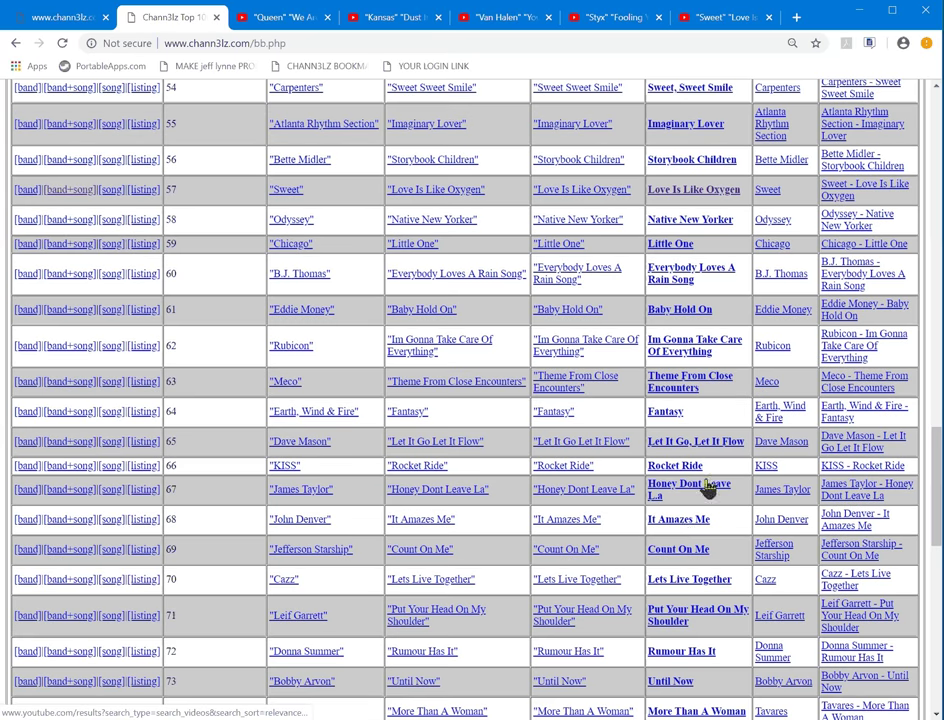
scroll(727, 562, down, 2)
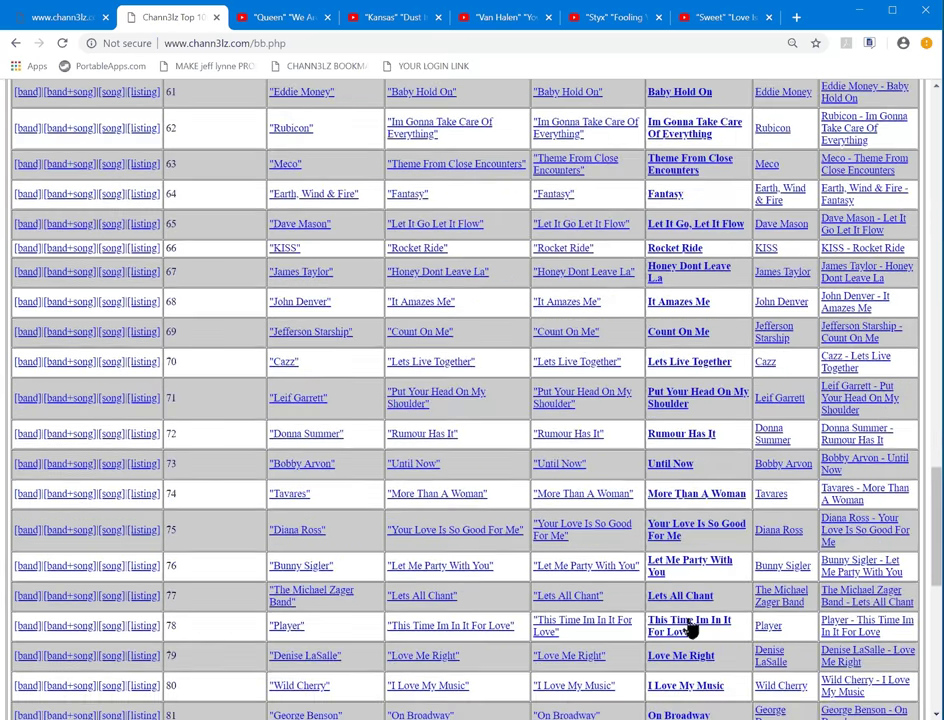
scroll(693, 627, down, 2)
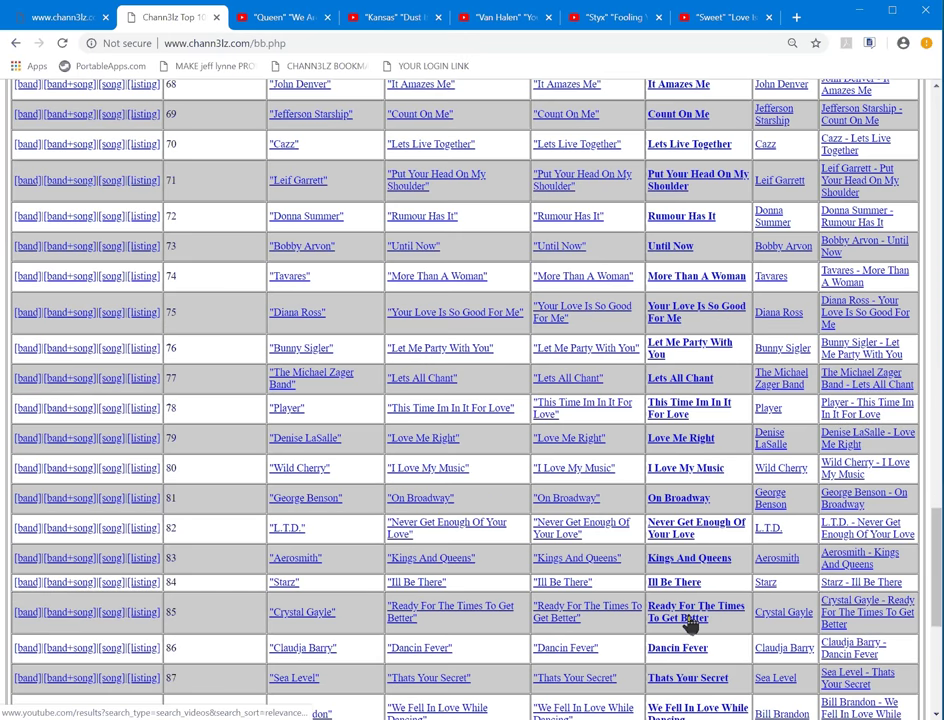
scroll(694, 621, down, 2)
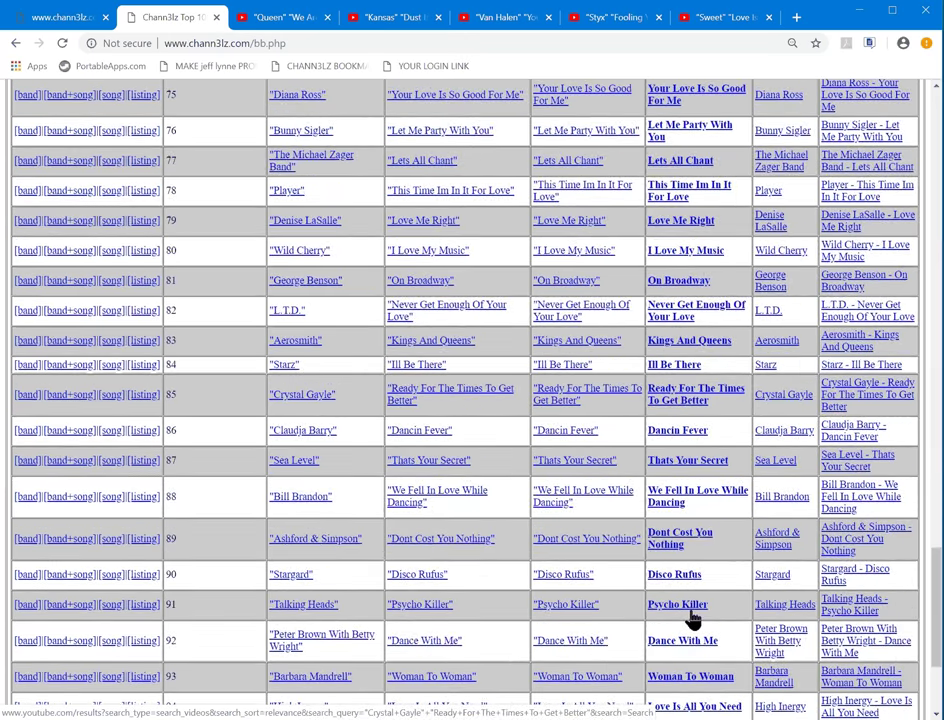
scroll(694, 621, down, 2)
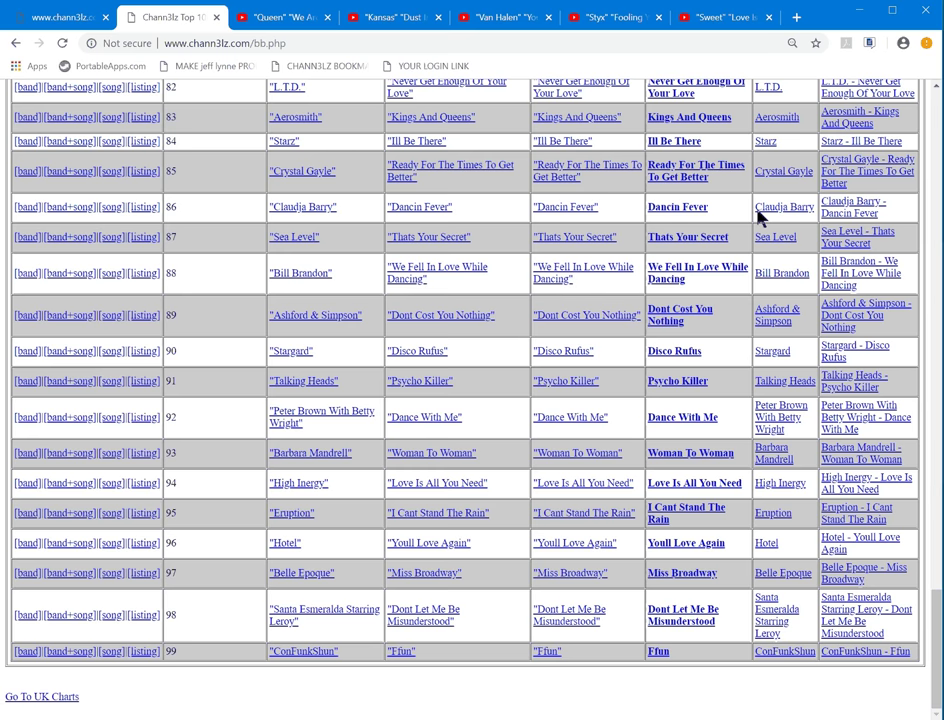
click(682, 22)
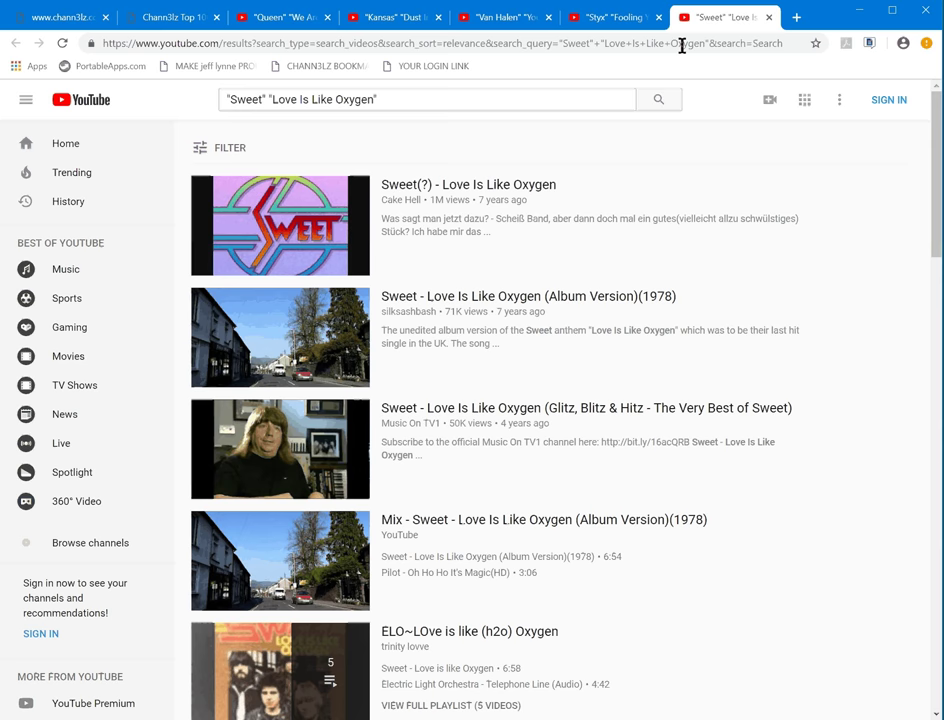
scroll(621, 230, down, 4)
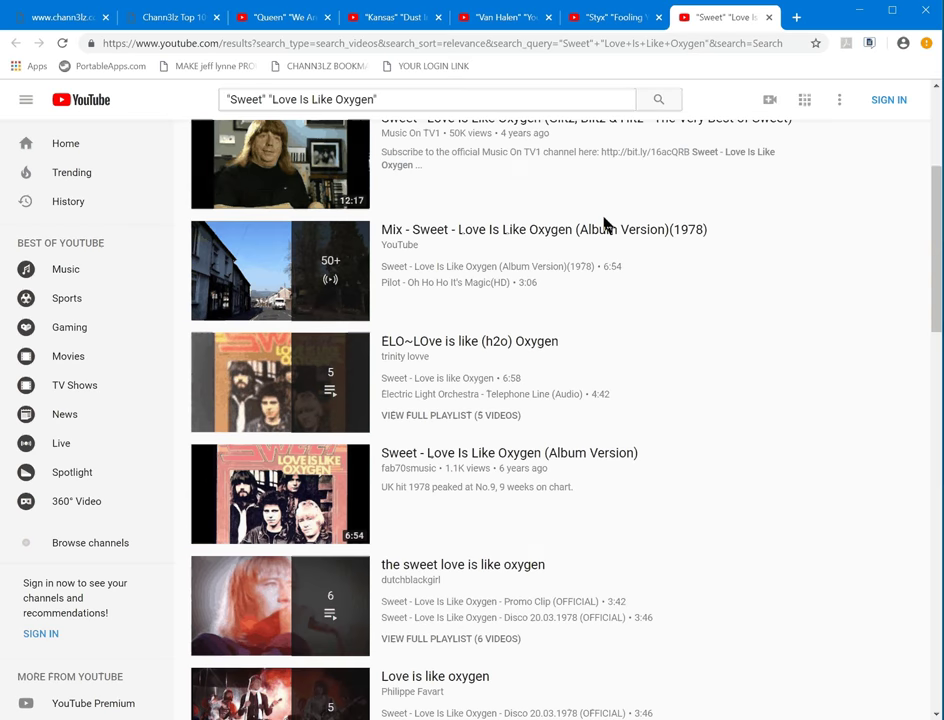
scroll(605, 222, down, 6)
scroll(605, 228, down, 4)
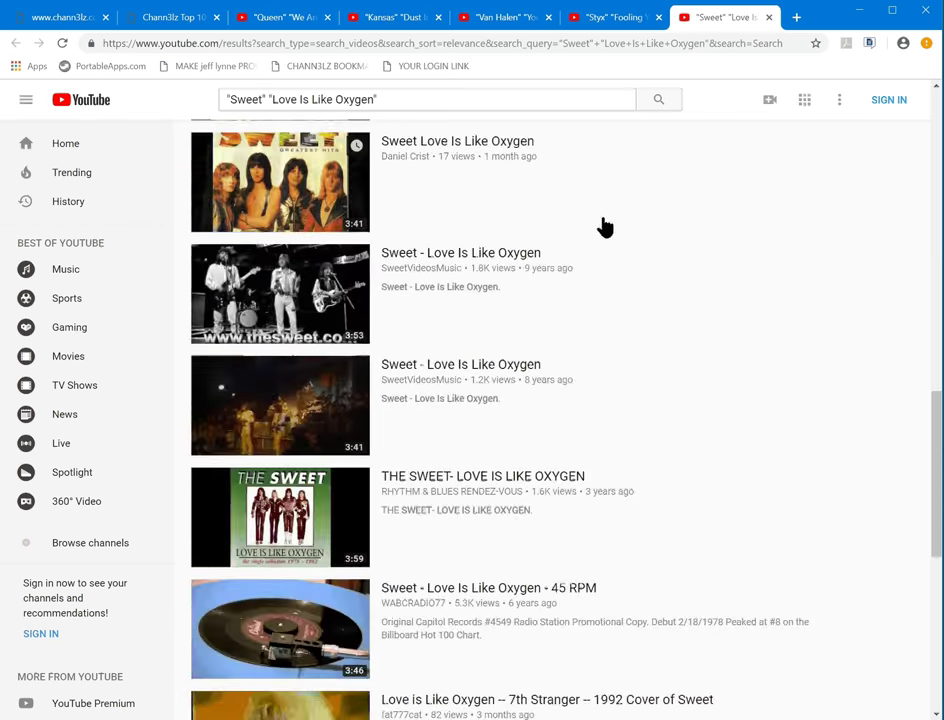
scroll(604, 225, down, 6)
scroll(605, 222, down, 4)
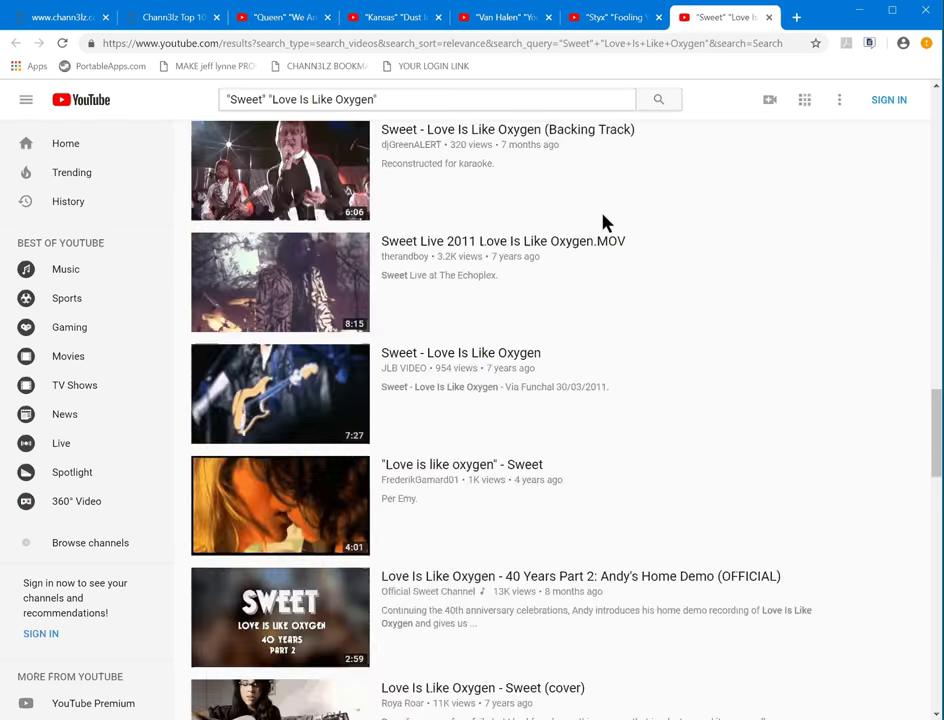
scroll(605, 222, down, 5)
scroll(604, 222, down, 6)
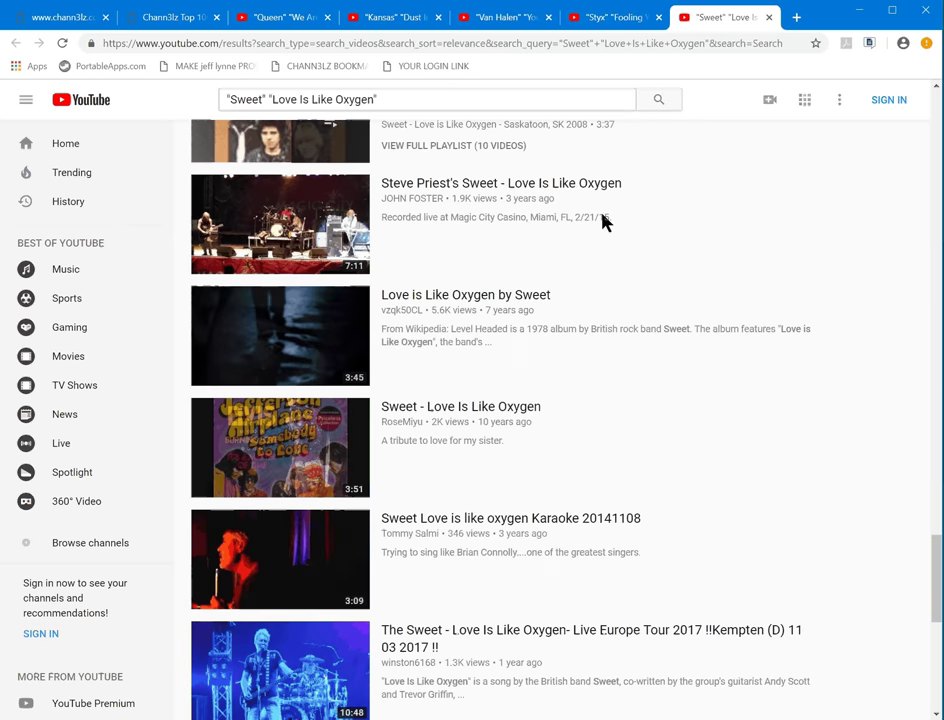
scroll(604, 222, down, 5)
scroll(604, 220, down, 8)
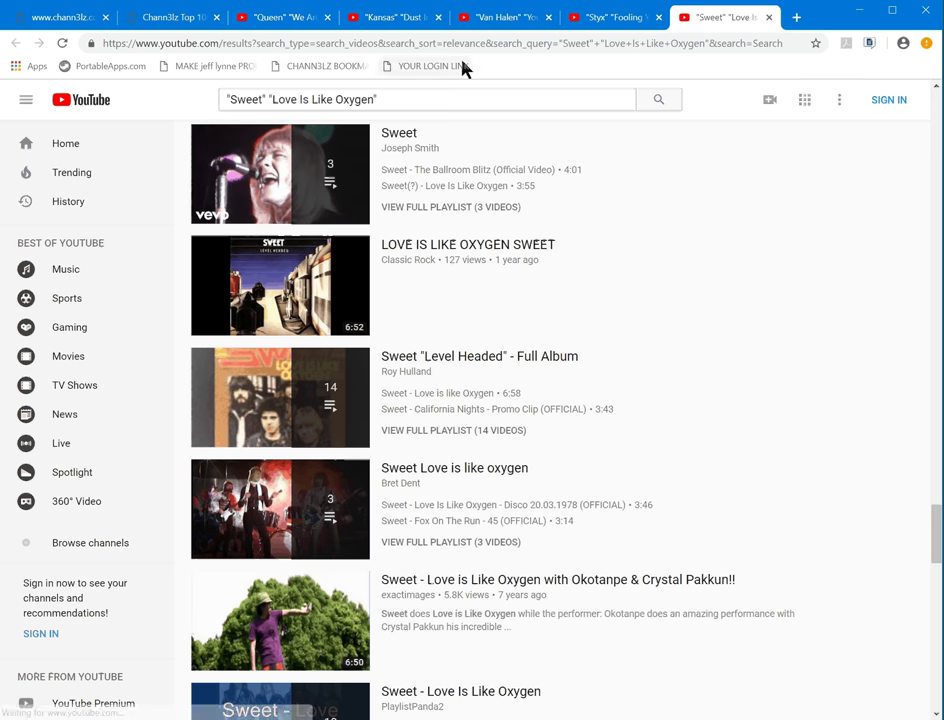
Send the Sweet search results to the import page and check the Promo Clip (OFFICIAL) video
click(302, 68)
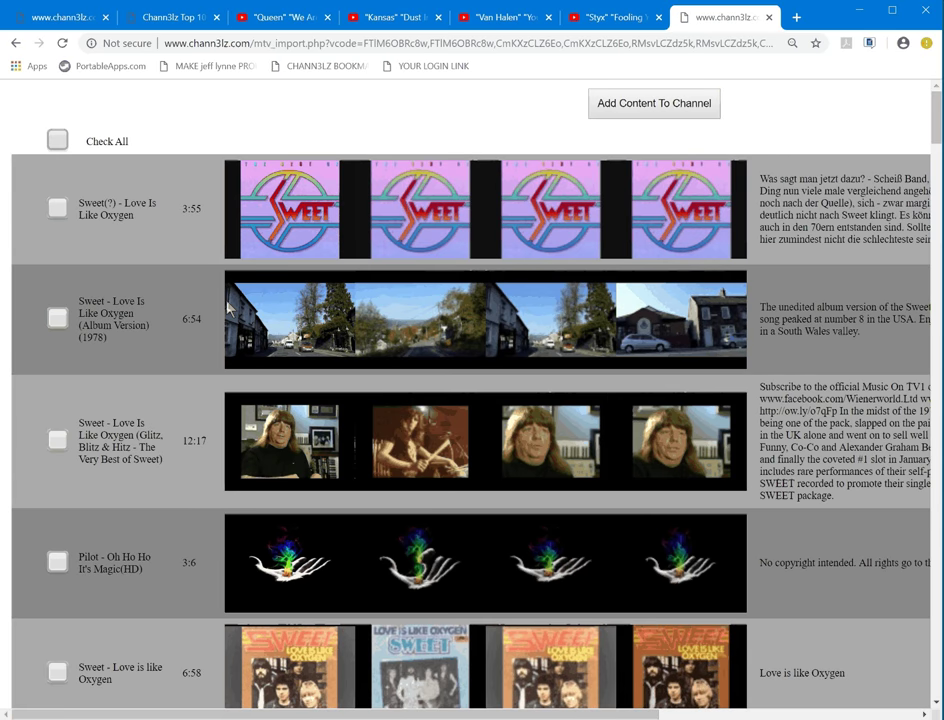
scroll(227, 309, down, 3)
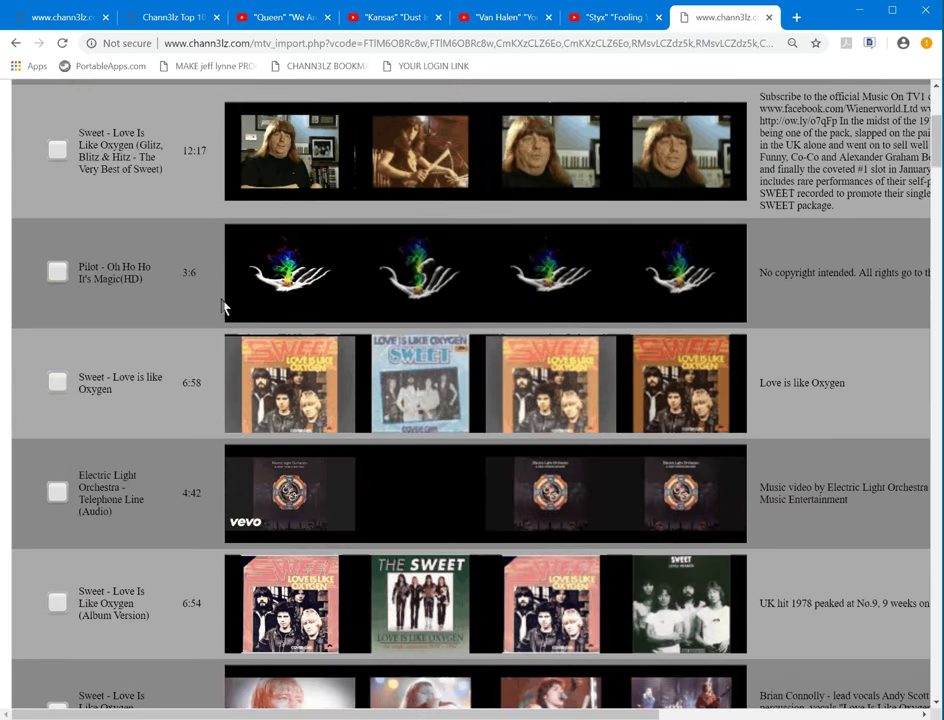
scroll(173, 331, down, 4)
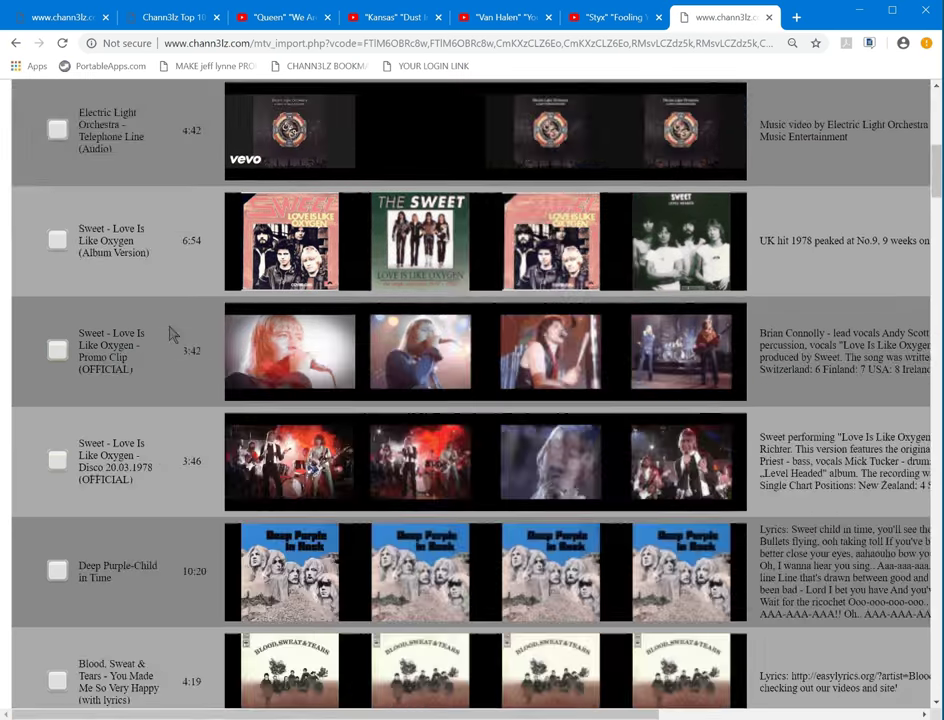
click(57, 350)
scroll(107, 451, down, 4)
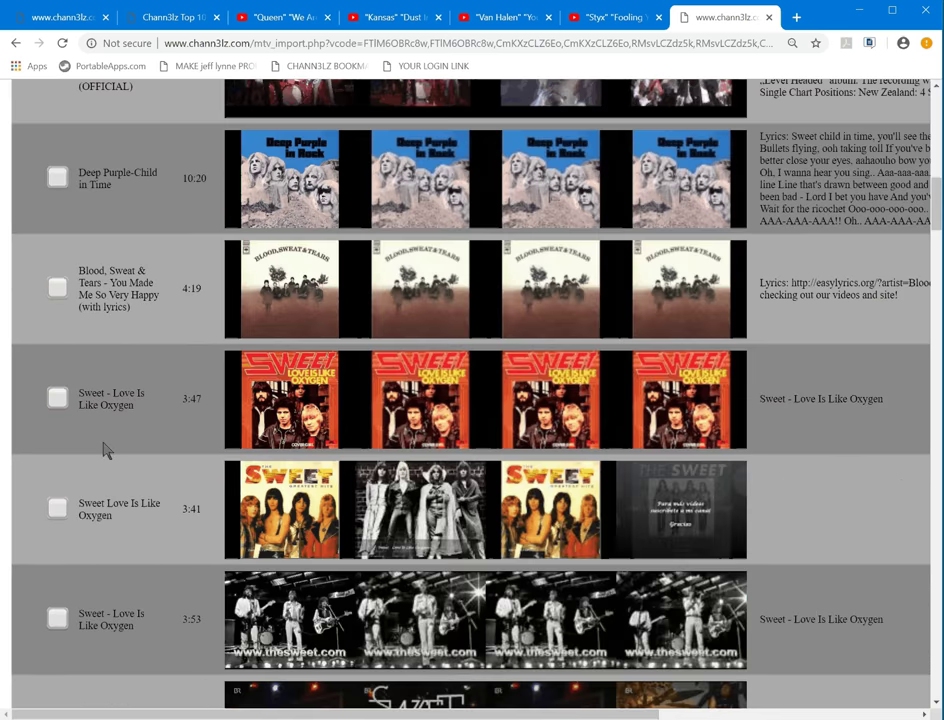
scroll(107, 451, down, 4)
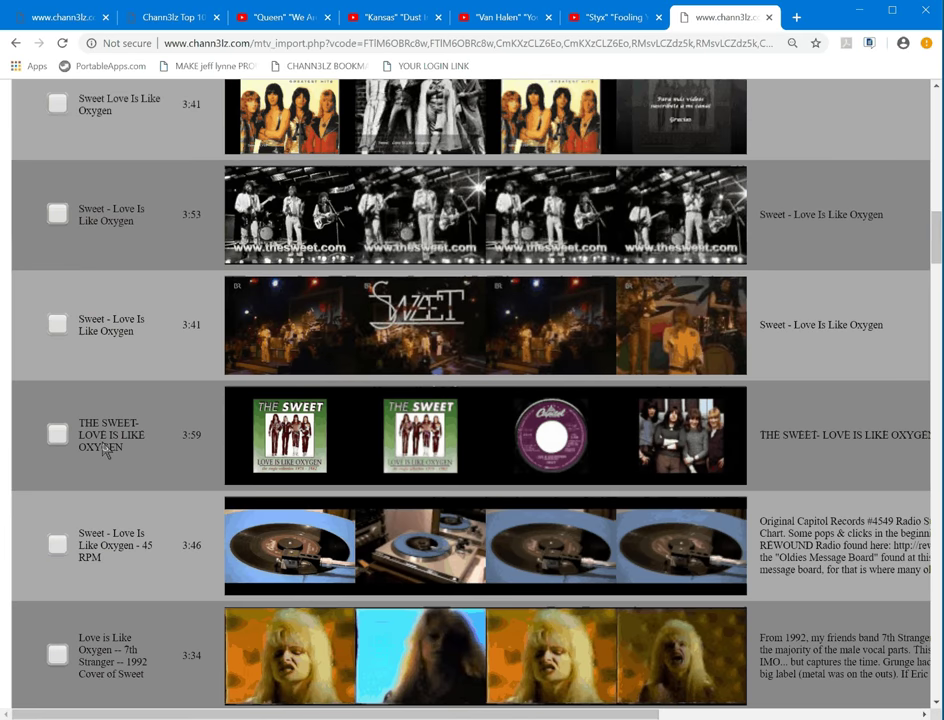
scroll(80, 381, down, 3)
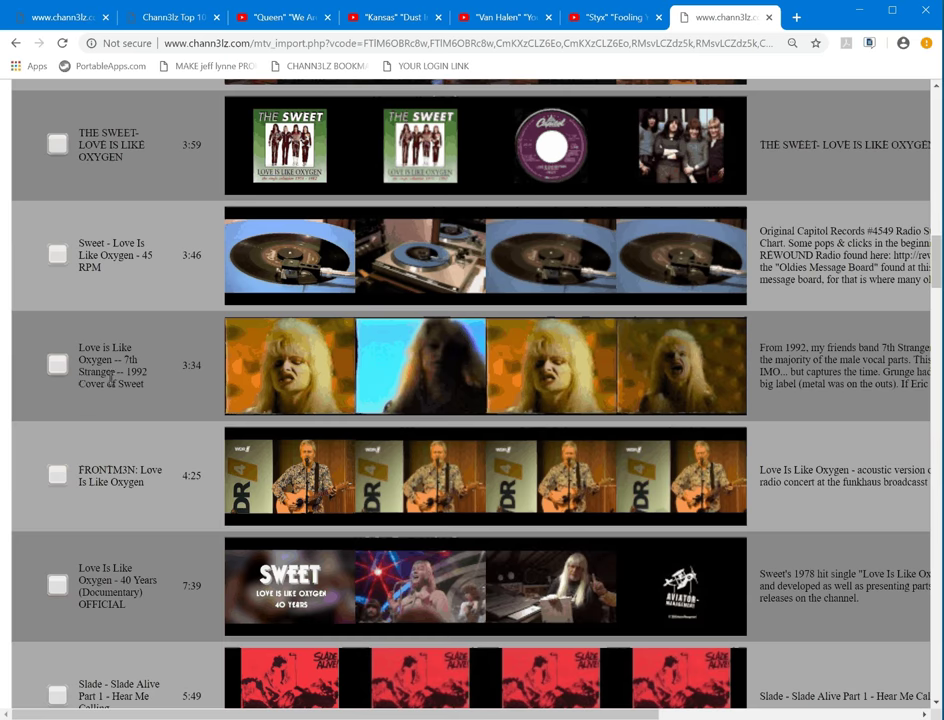
scroll(110, 380, down, 4)
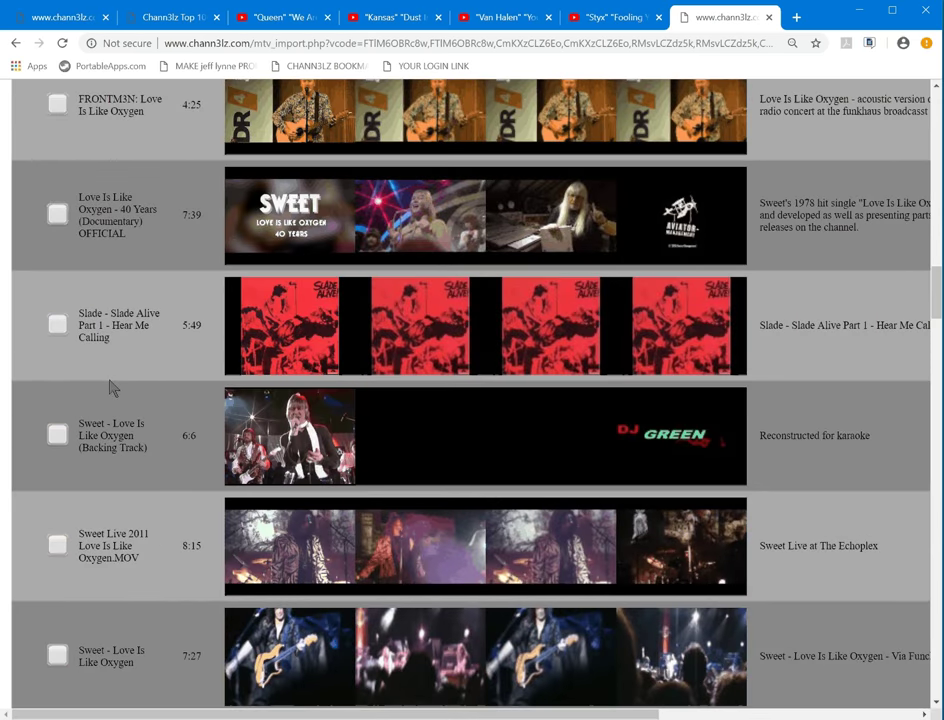
scroll(112, 388, down, 2)
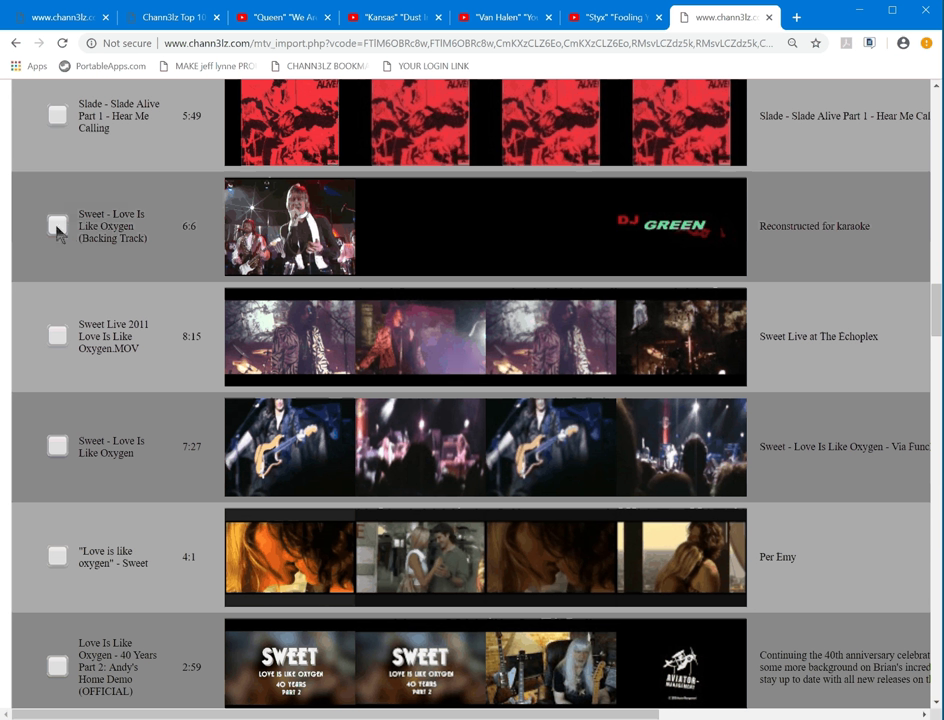
Leave the Backing Track unchecked; check The Ballroom Blitz and Fox On The Run - 45 (OFFICIAL)
click(58, 228)
click(57, 225)
scroll(80, 383, down, 2)
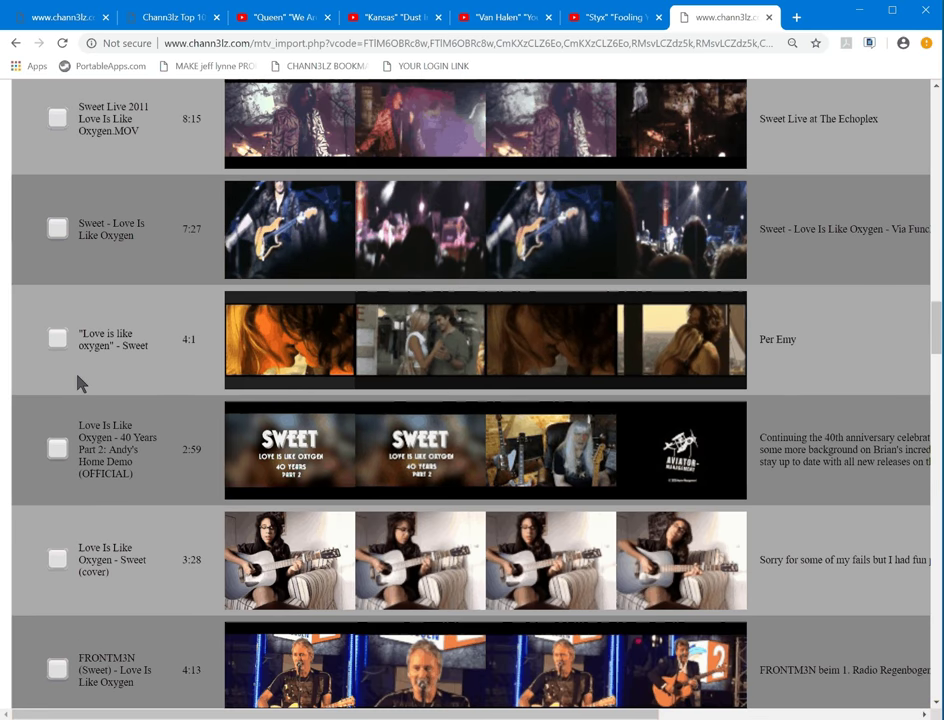
scroll(80, 383, down, 4)
scroll(80, 383, down, 4)
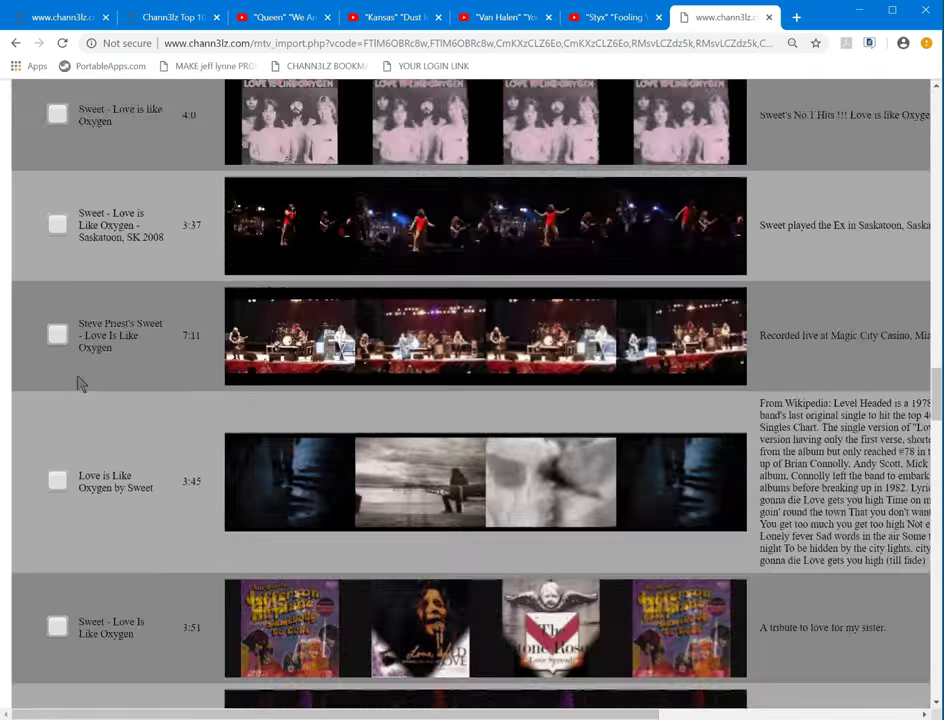
scroll(80, 383, down, 3)
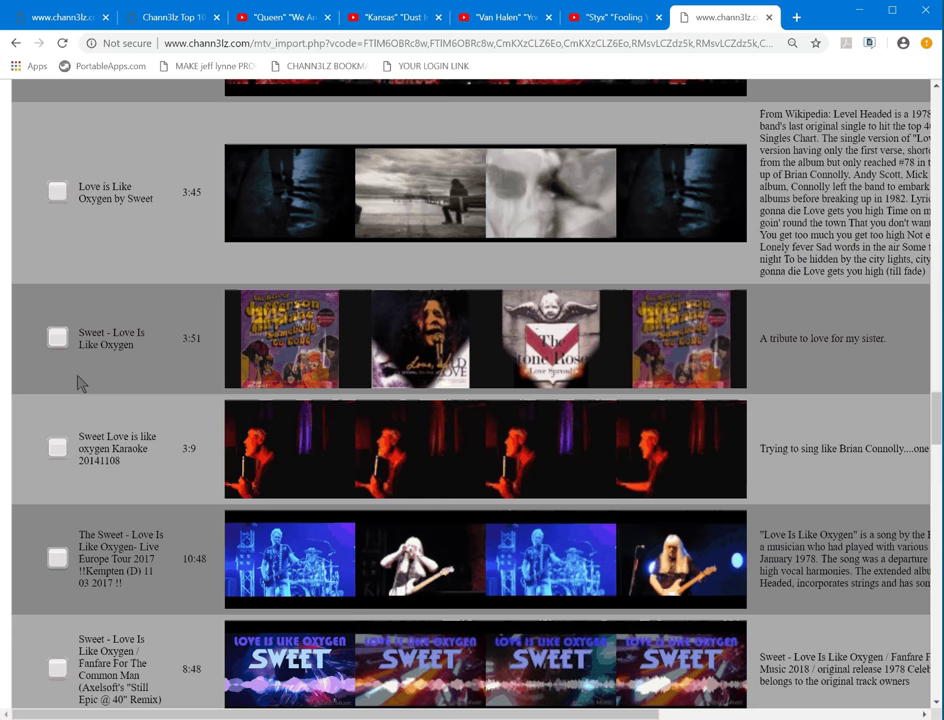
scroll(80, 383, down, 4)
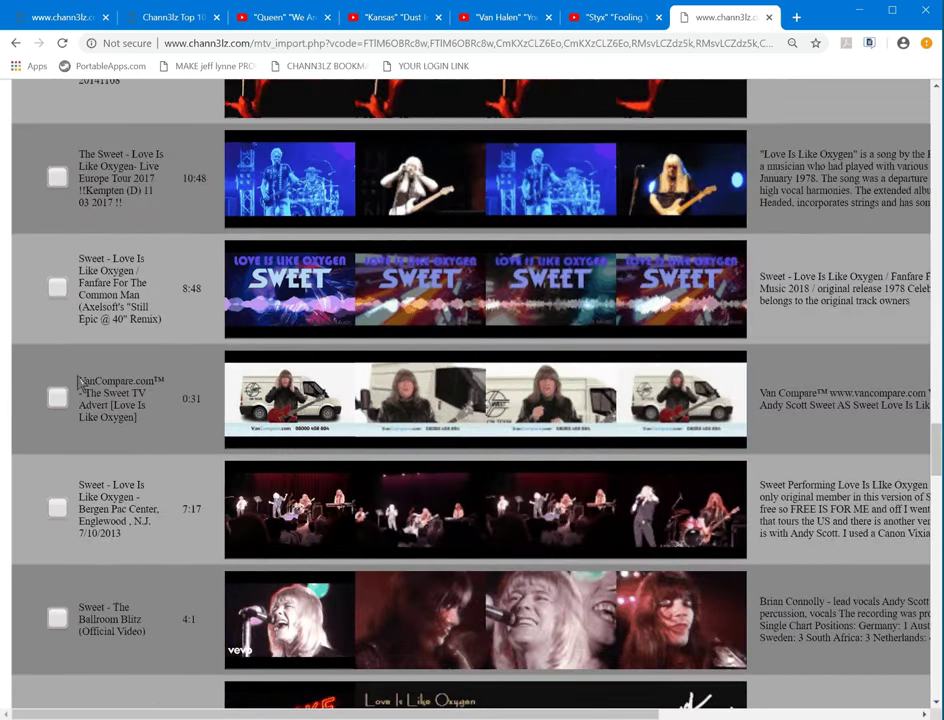
scroll(80, 383, down, 2)
click(54, 420)
scroll(52, 460, down, 1)
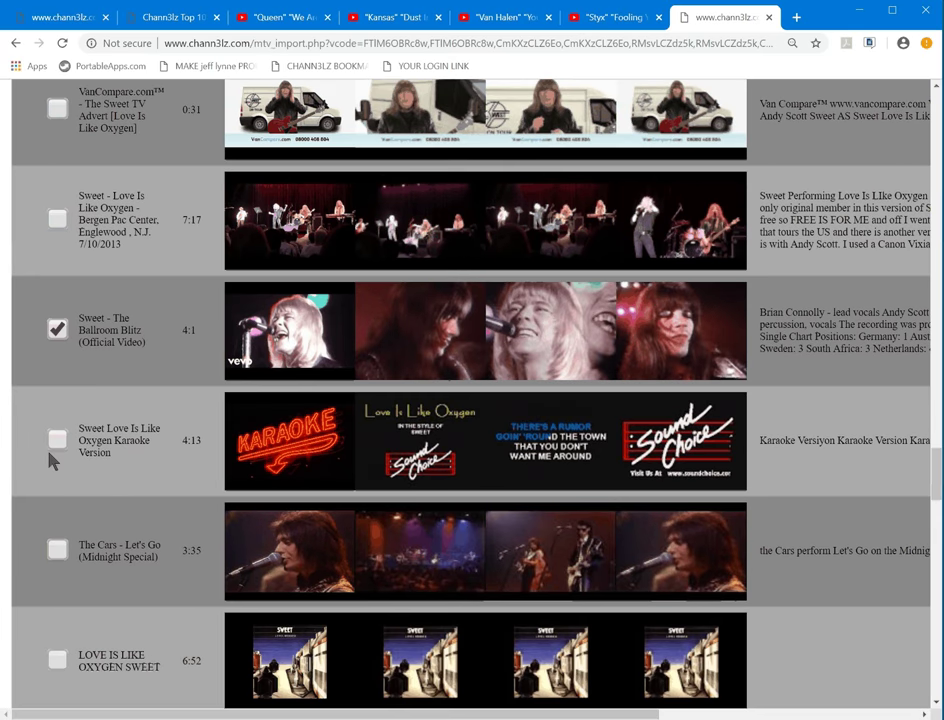
scroll(53, 460, down, 4)
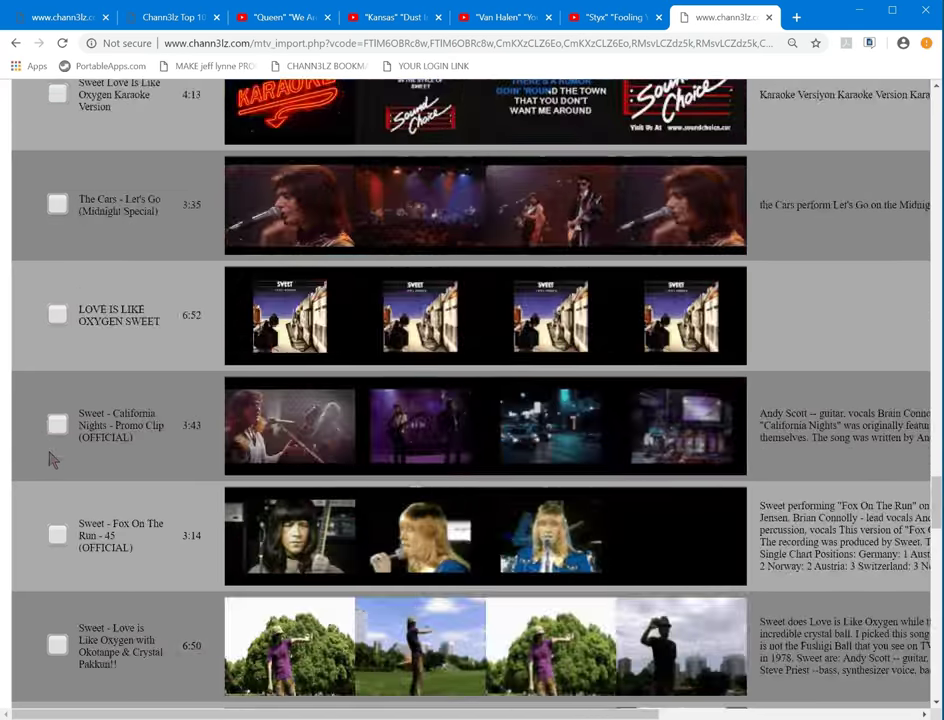
click(64, 520)
Add the checked videos to the channel from the bottom of the import list
scroll(71, 451, down, 3)
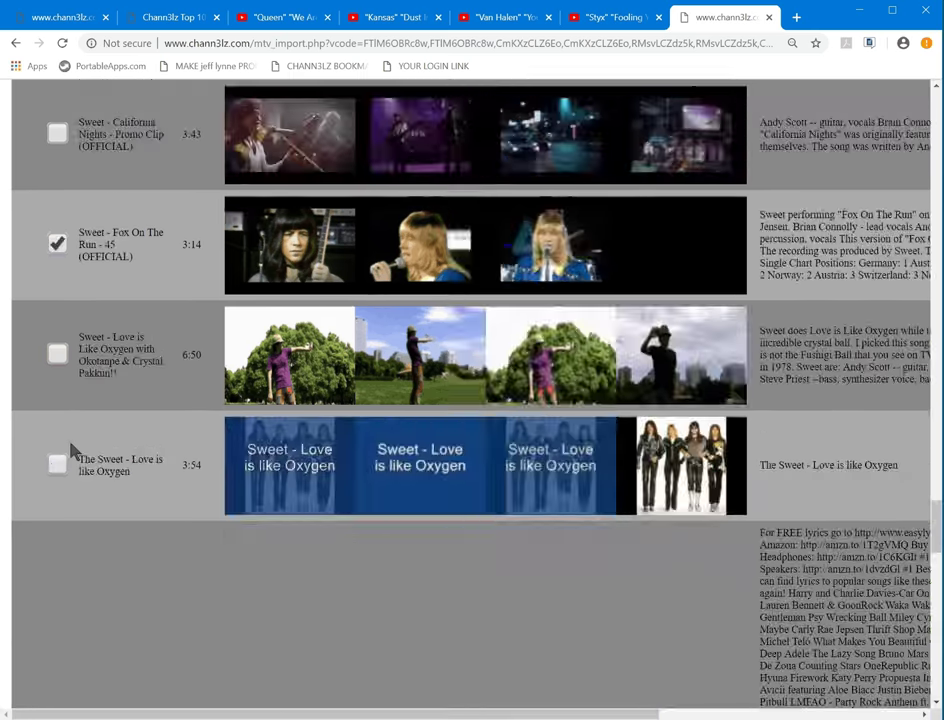
scroll(71, 451, down, 5)
scroll(71, 453, down, 3)
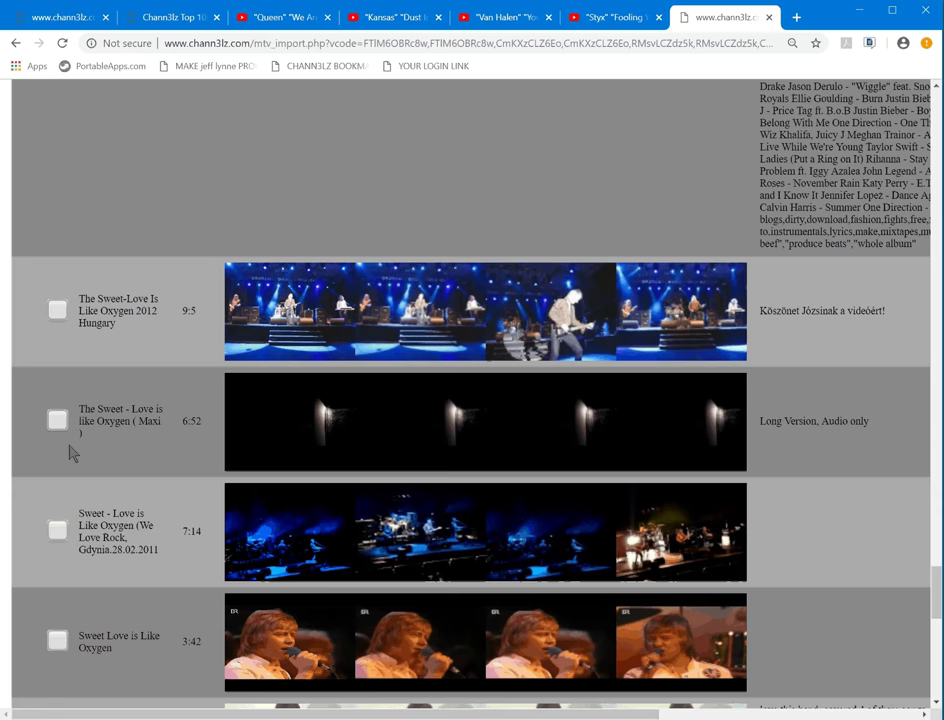
scroll(71, 453, down, 3)
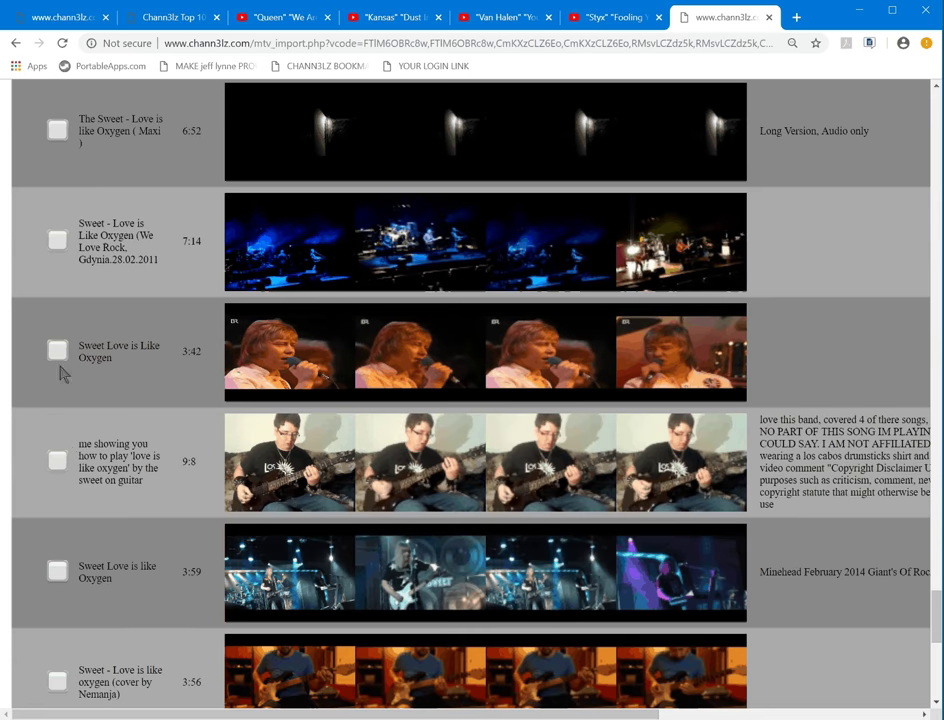
scroll(56, 396, down, 6)
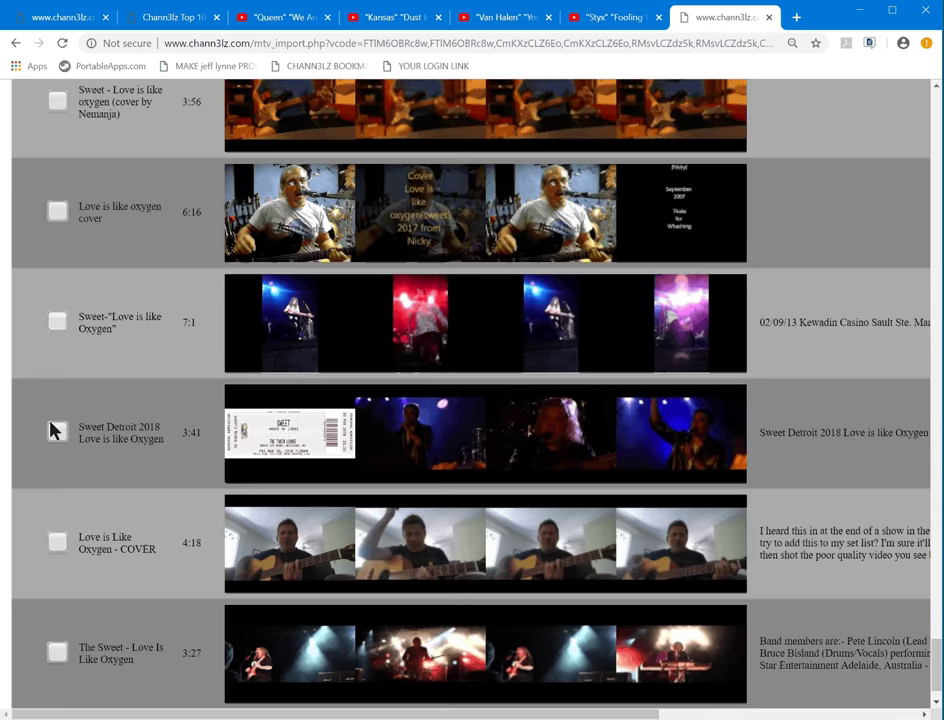
scroll(55, 431, down, 1)
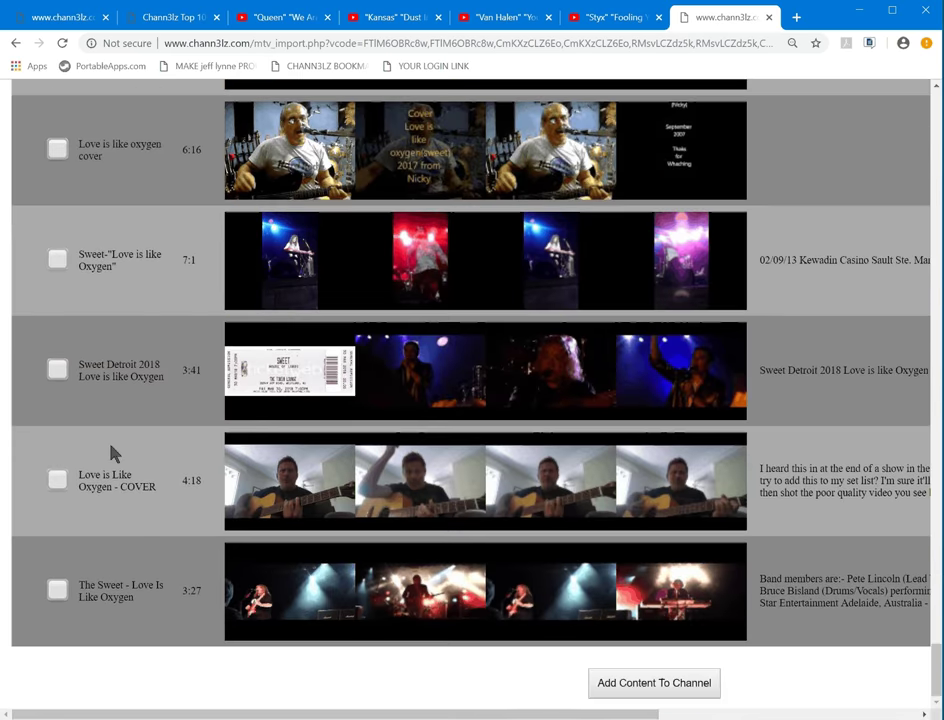
click(630, 681)
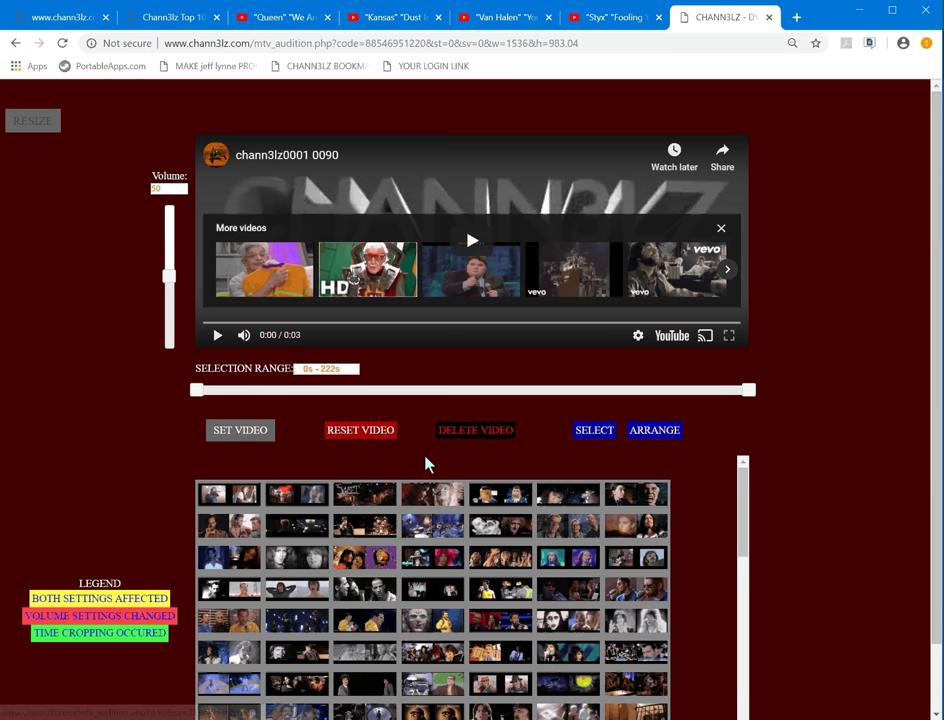
Close the finished CHANN3LZ channel tab and browse the Styx 'Fooling Yourself' results
middle_click(690, 28)
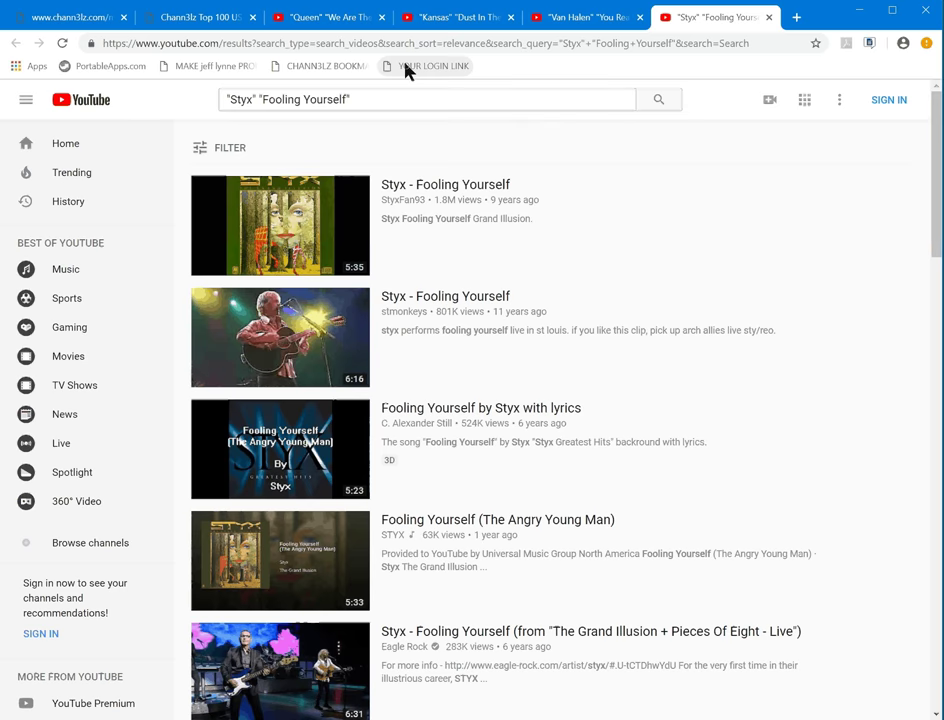
scroll(460, 207, down, 4)
scroll(460, 207, down, 6)
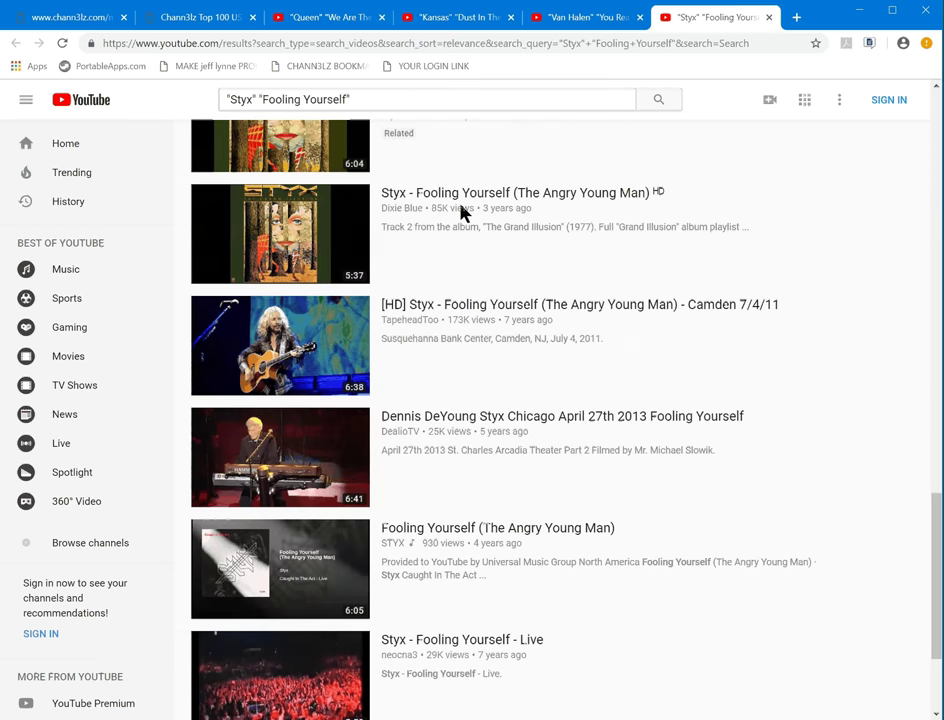
scroll(461, 213, down, 6)
scroll(461, 215, down, 6)
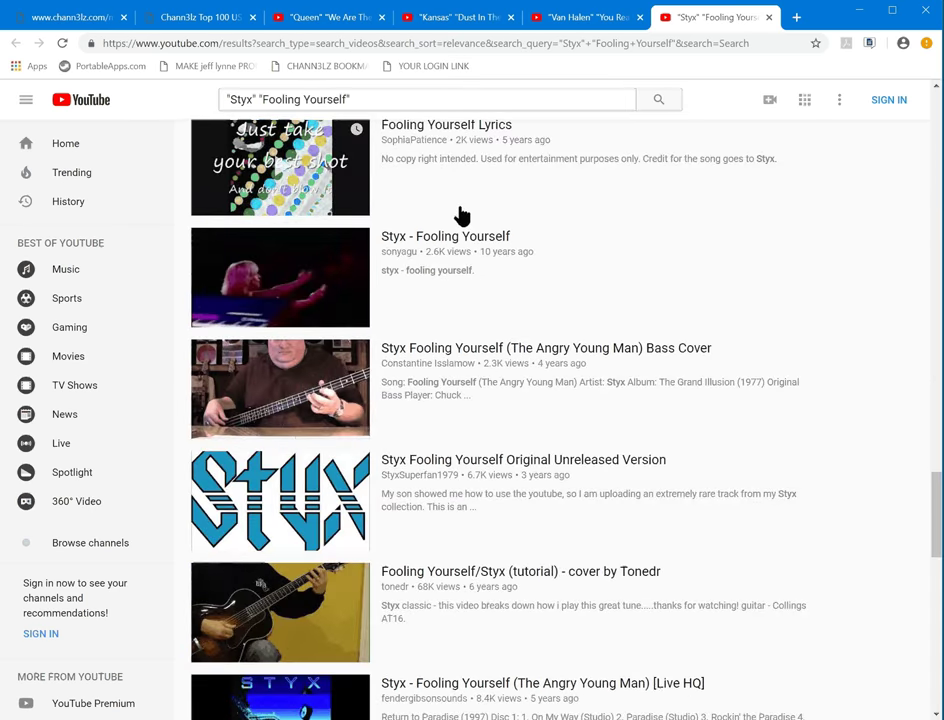
scroll(461, 215, down, 6)
Load the Styx 'Fooling Yourself' YouTube results into CHANN3LZ's import page via the bookmarklet
scroll(461, 215, down, 6)
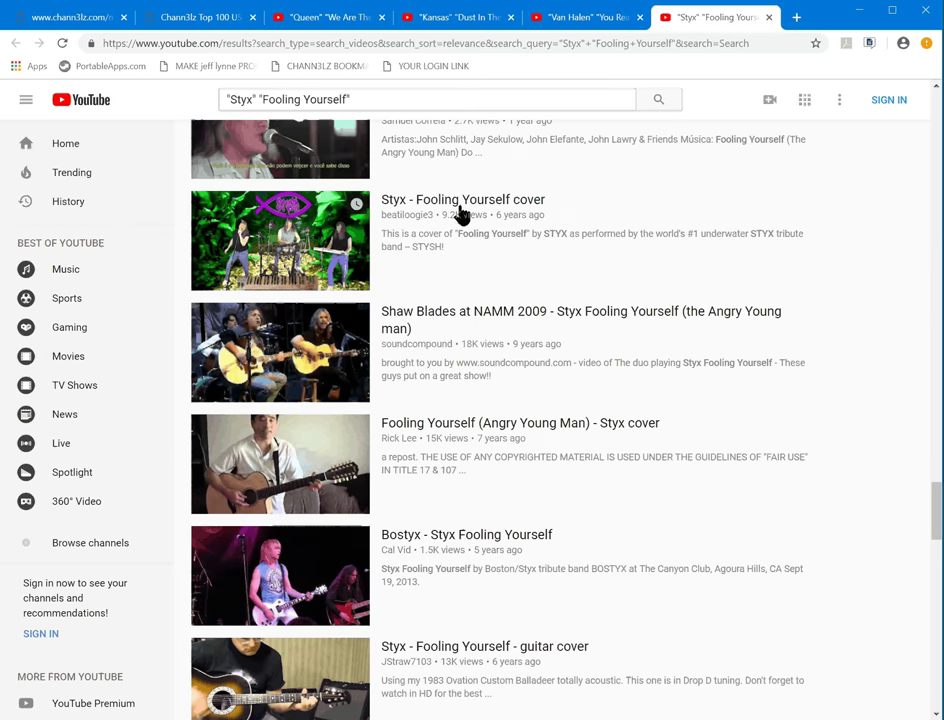
scroll(461, 215, down, 6)
scroll(461, 215, down, 6)
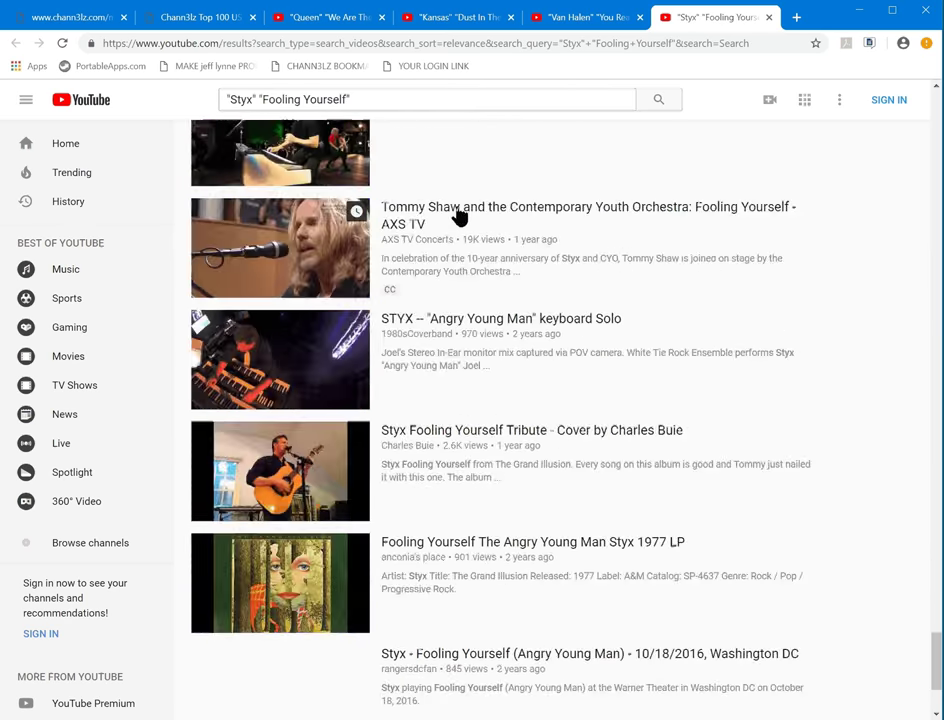
scroll(459, 216, down, 5)
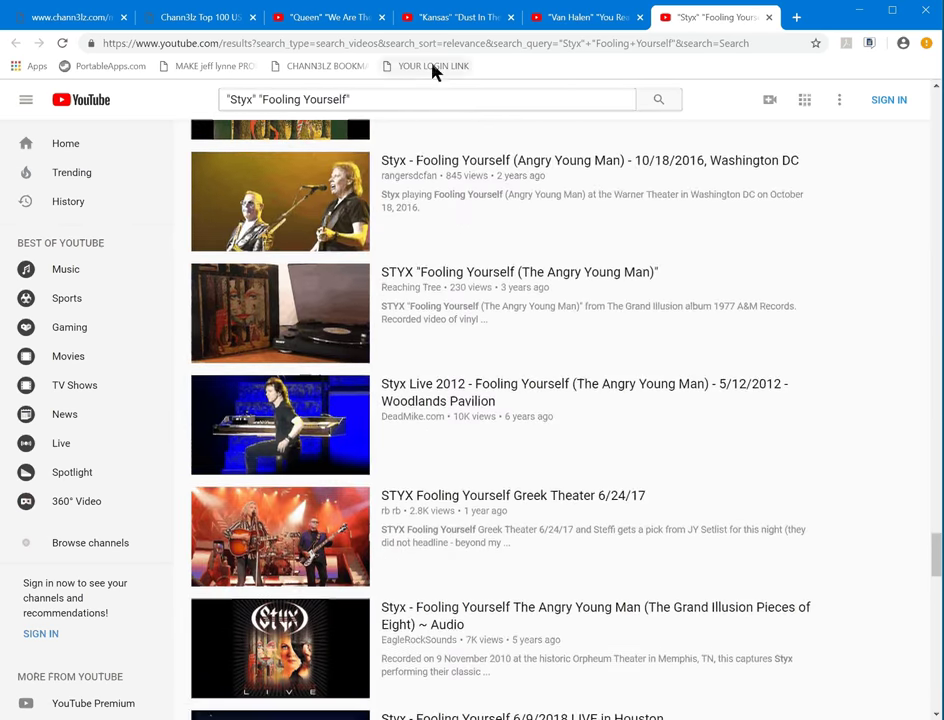
click(298, 70)
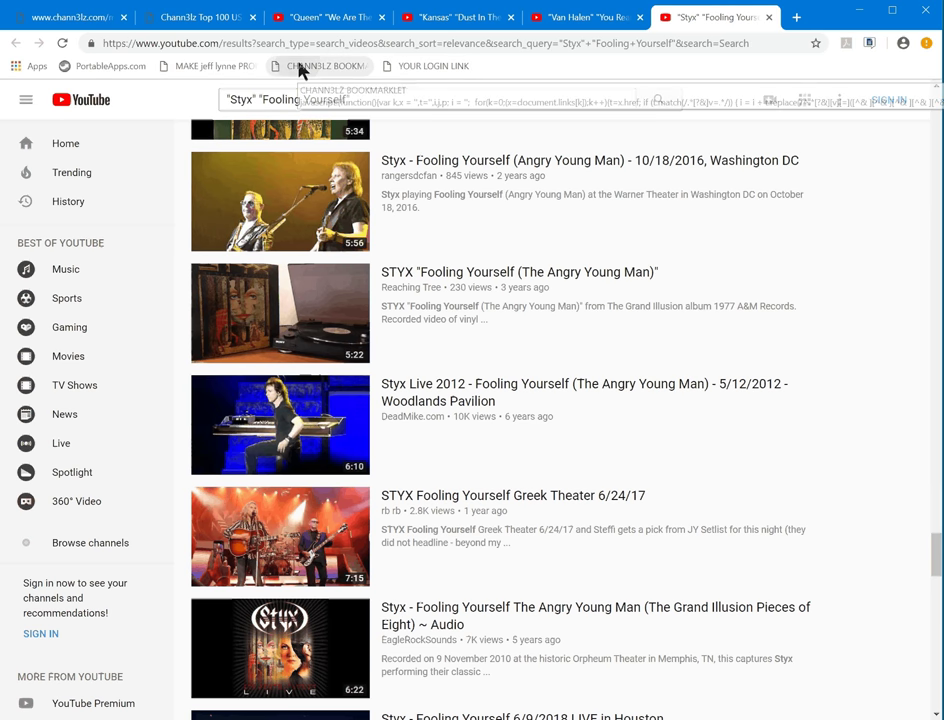
click(298, 64)
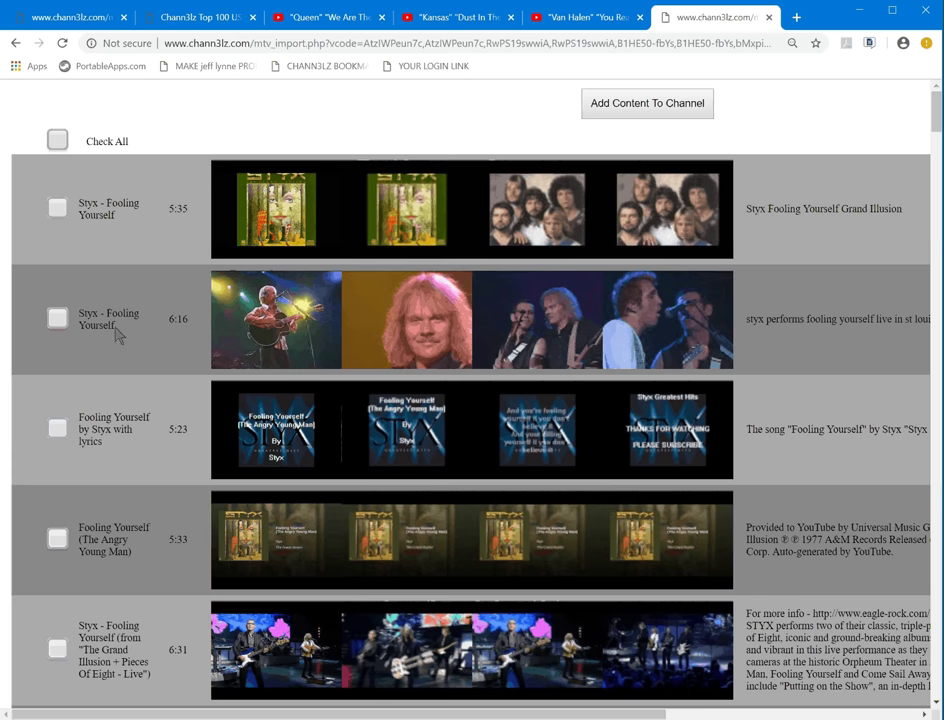
Tick the Fooling Yourself 6:16, Tommy Shaw live, 1978 Winterland and Fooling Yourself 5:21 videos
click(58, 319)
scroll(179, 394, down, 3)
scroll(179, 394, down, 4)
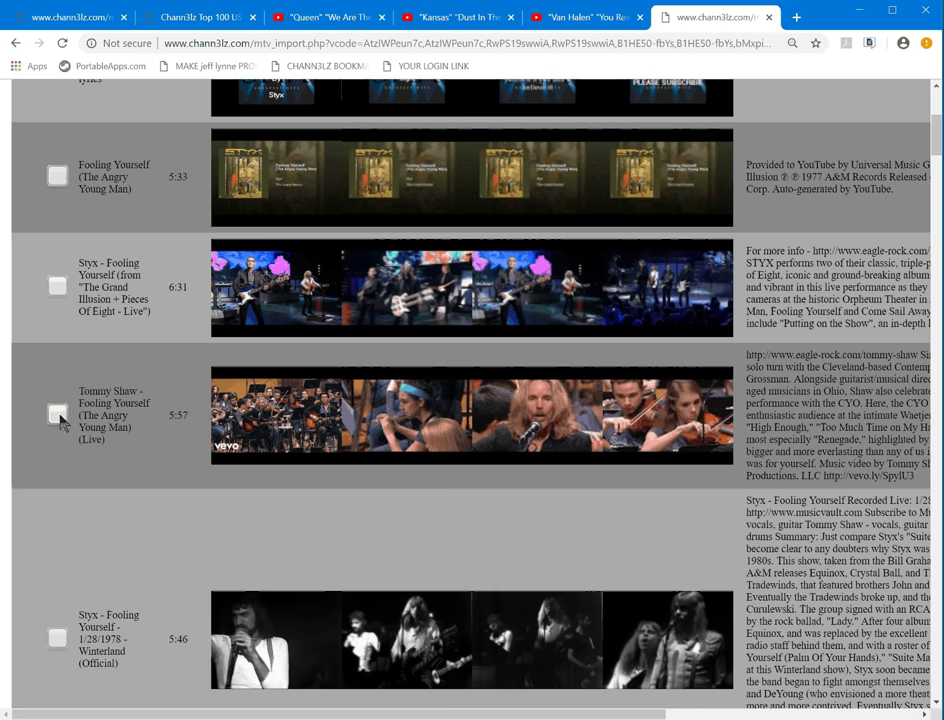
click(58, 415)
scroll(135, 451, down, 2)
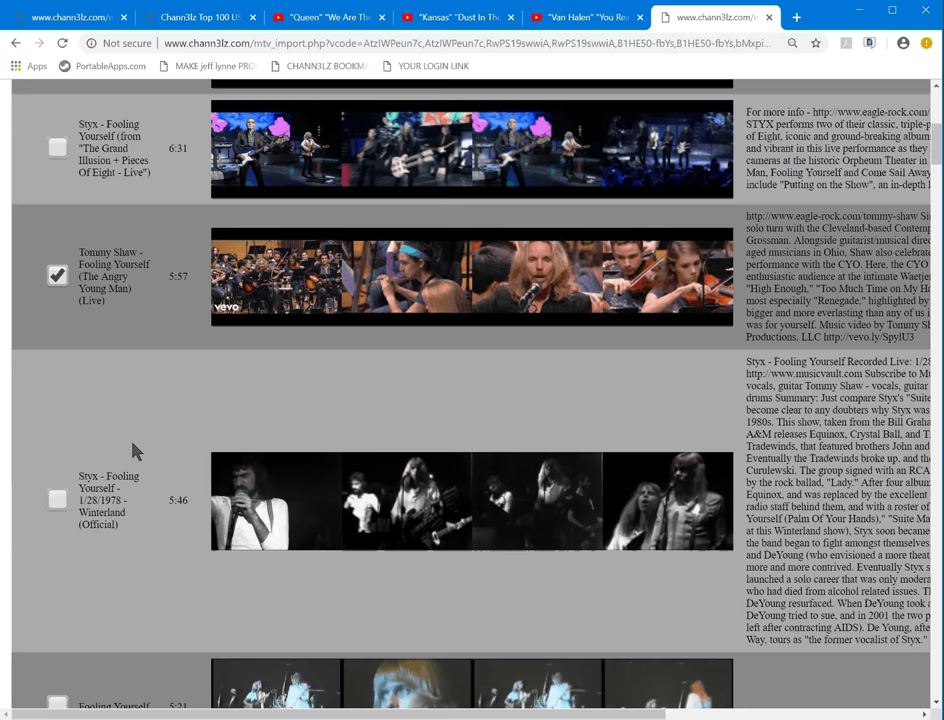
scroll(132, 444, down, 2)
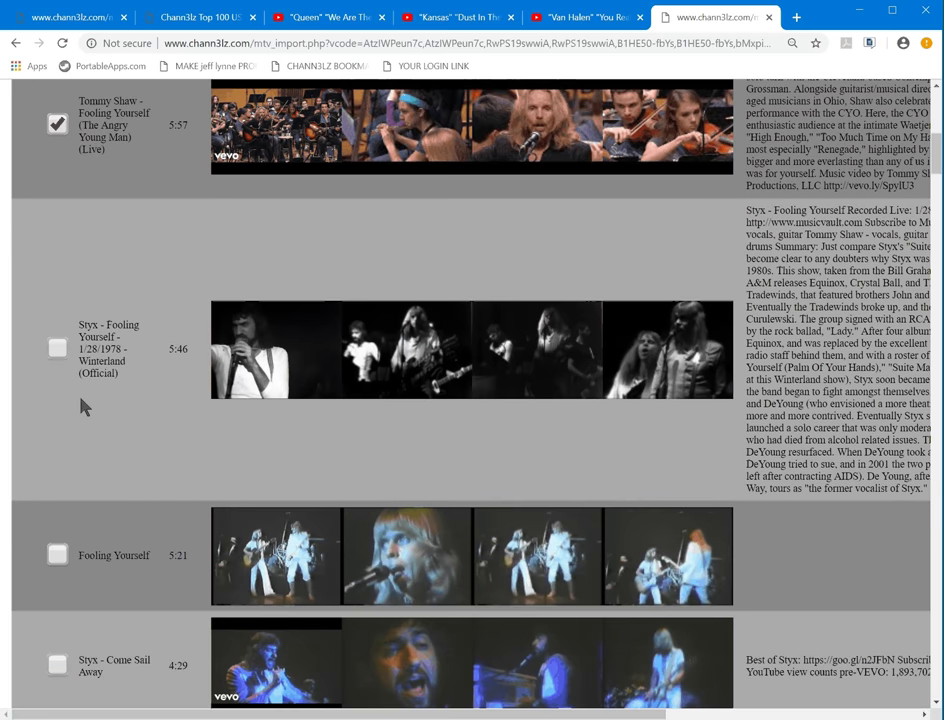
click(58, 350)
click(57, 556)
Tick Come Sail Away, [HD] Camden, Dennis DeYoung Chicago, Todd Sucherman drum and Styx 81 videos
scroll(125, 520, down, 3)
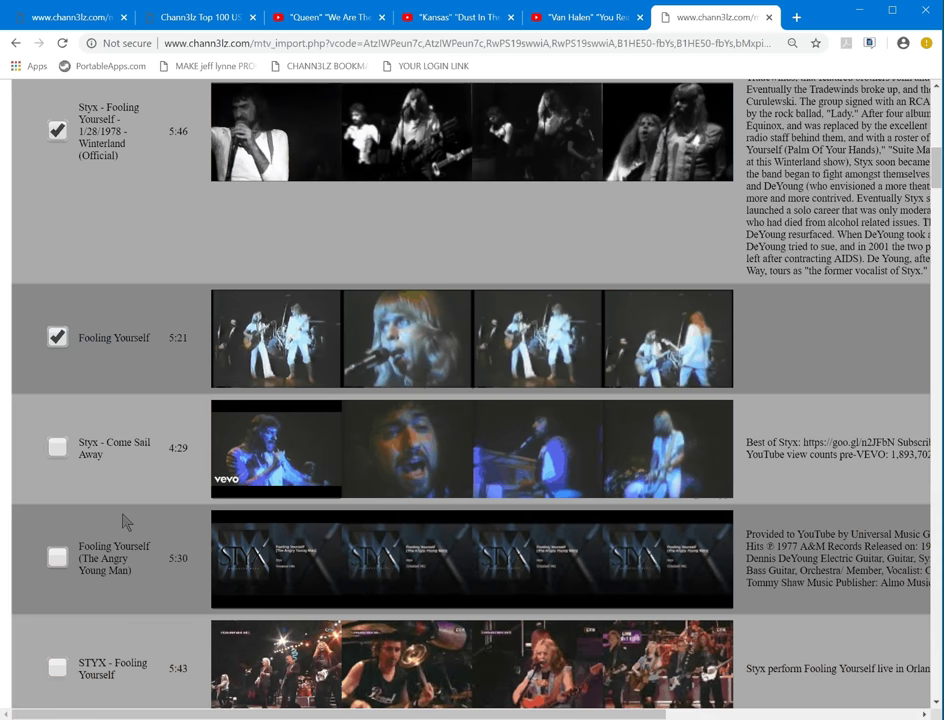
click(58, 448)
scroll(90, 475, down, 7)
scroll(100, 487, down, 4)
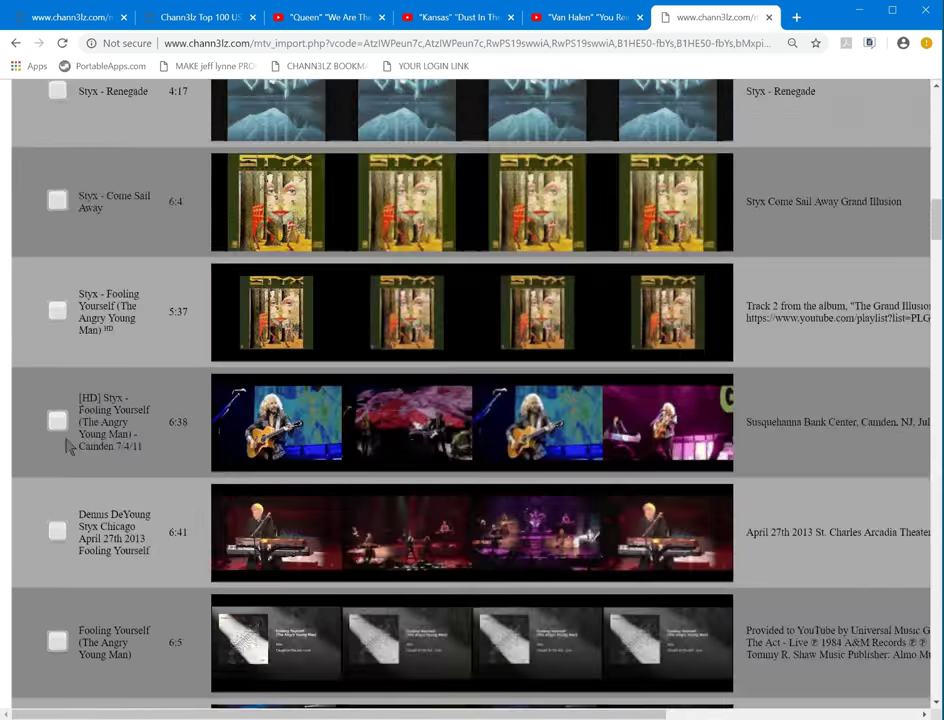
click(57, 420)
click(57, 528)
scroll(80, 522, down, 5)
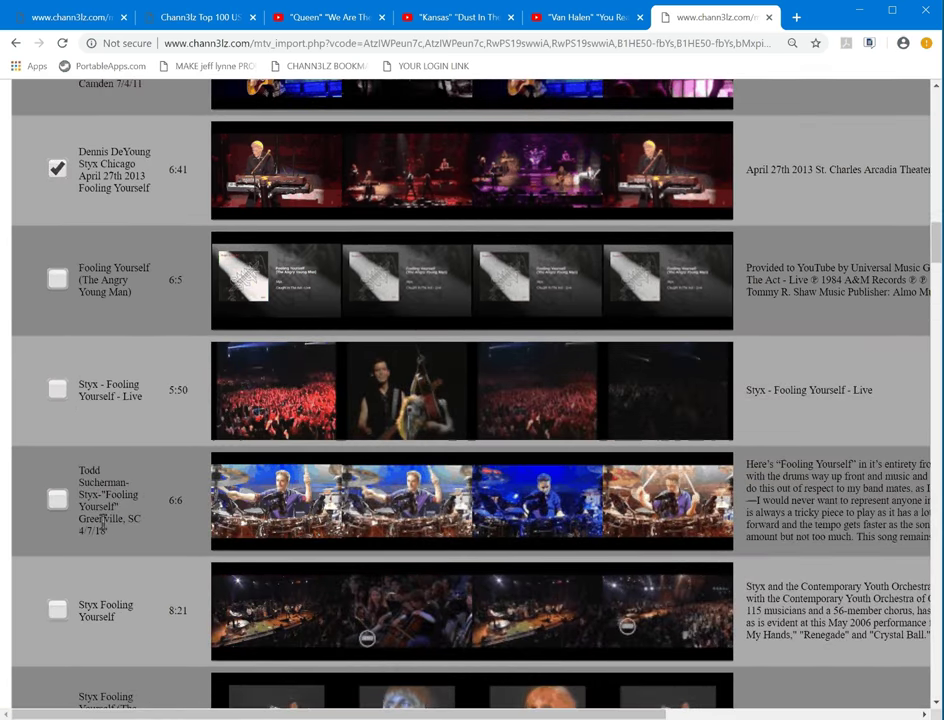
click(57, 499)
scroll(62, 495, down, 4)
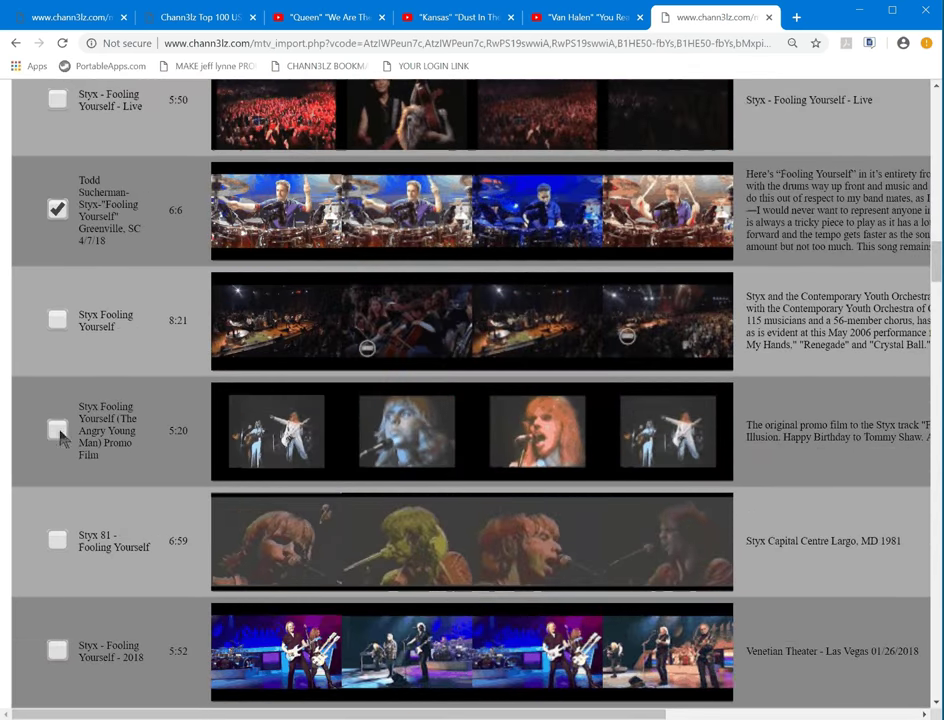
click(57, 540)
Scroll to the bottom of the Fooling Yourself import list and close that page
scroll(92, 555, down, 5)
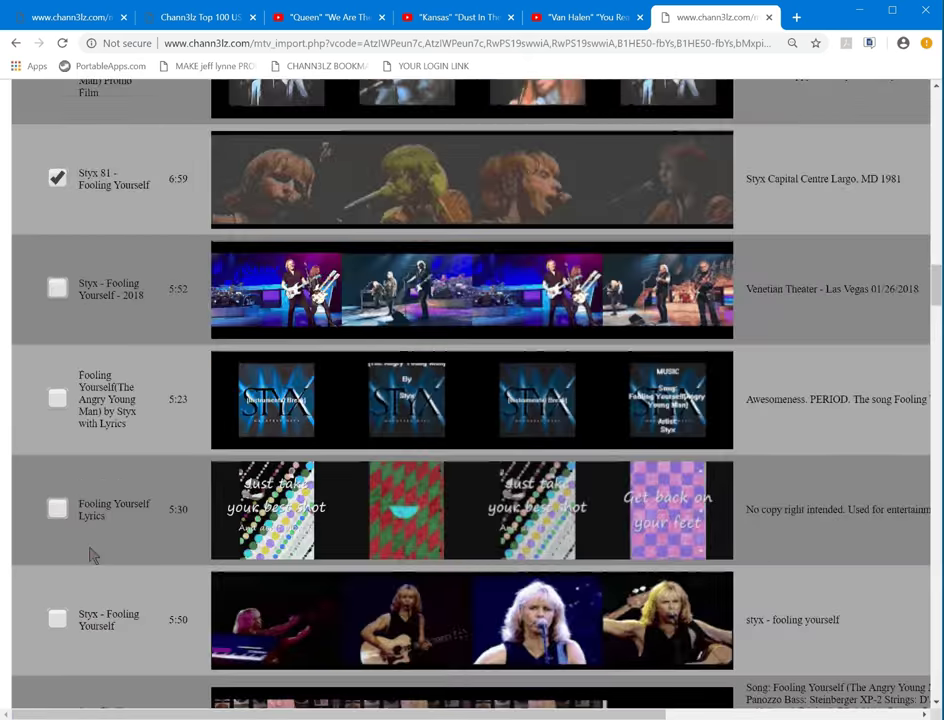
scroll(92, 555, down, 5)
scroll(88, 545, down, 8)
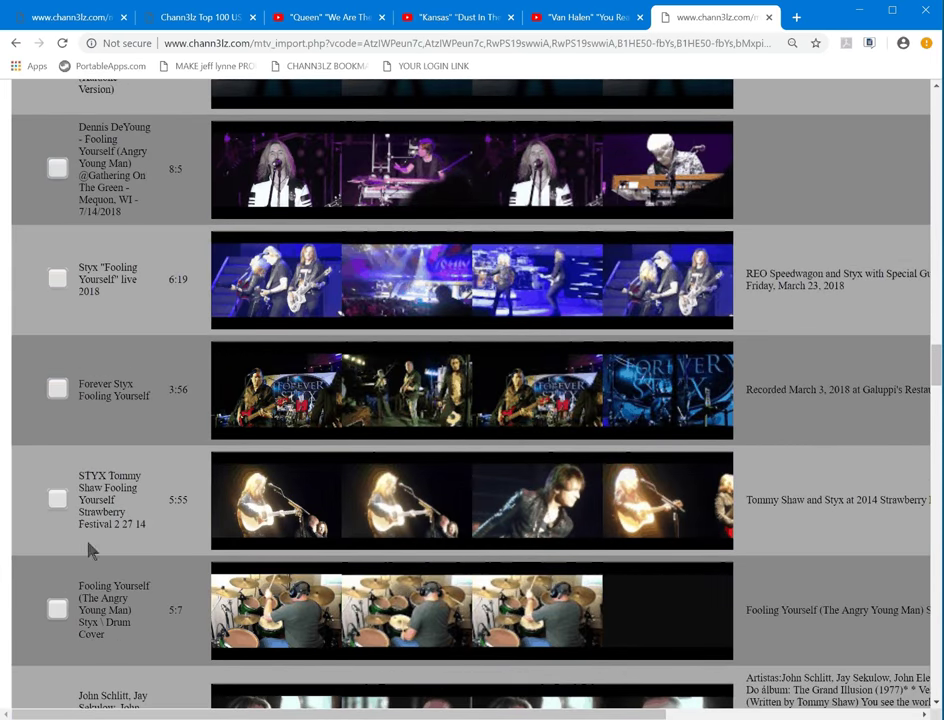
scroll(90, 549, down, 4)
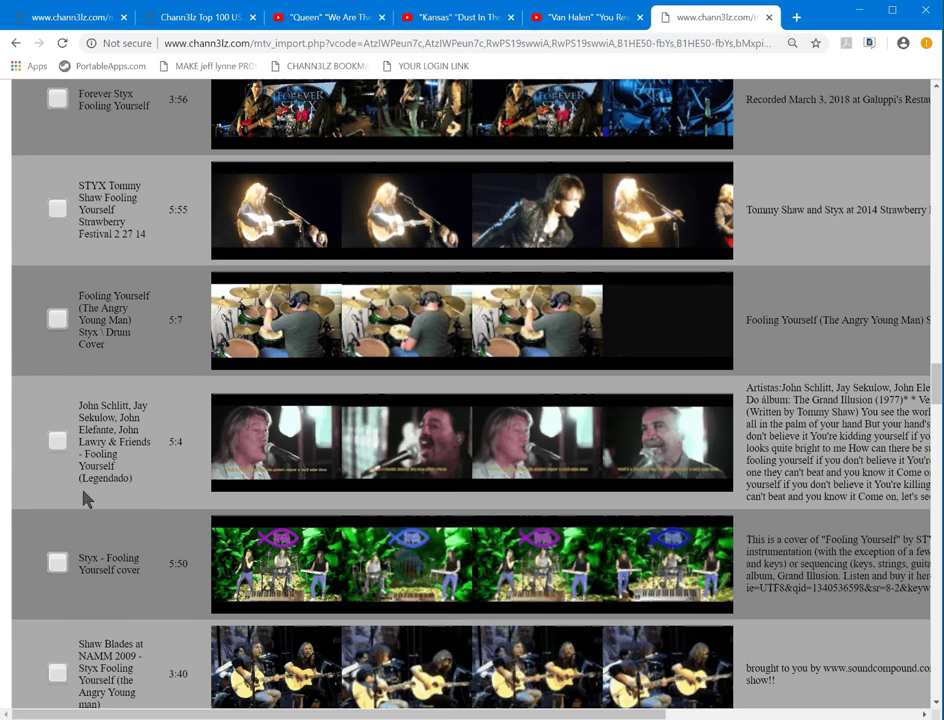
scroll(86, 499, down, 8)
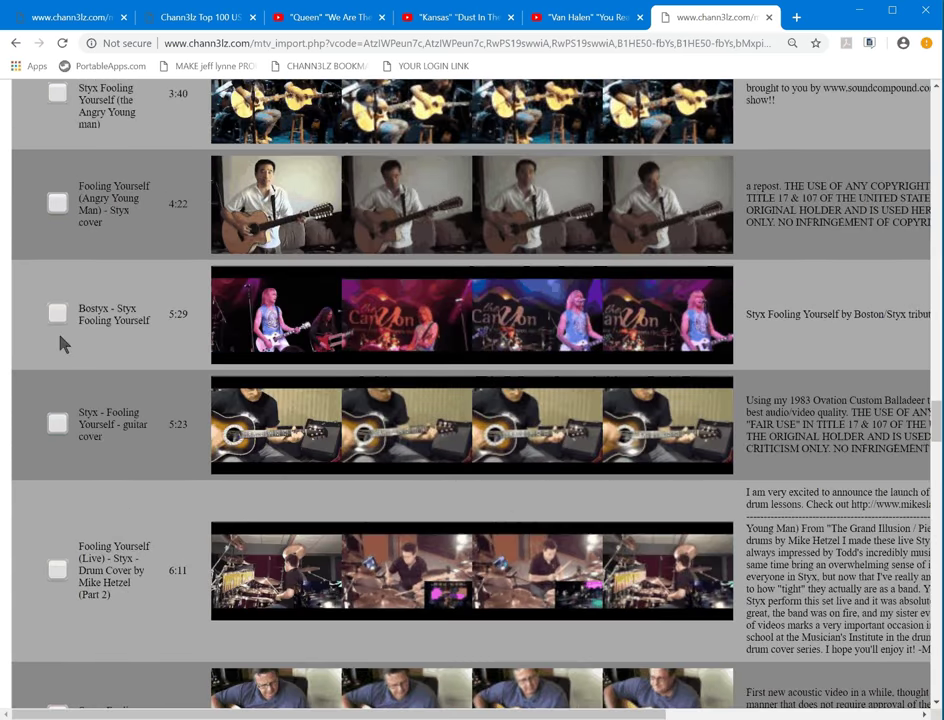
scroll(60, 338, down, 4)
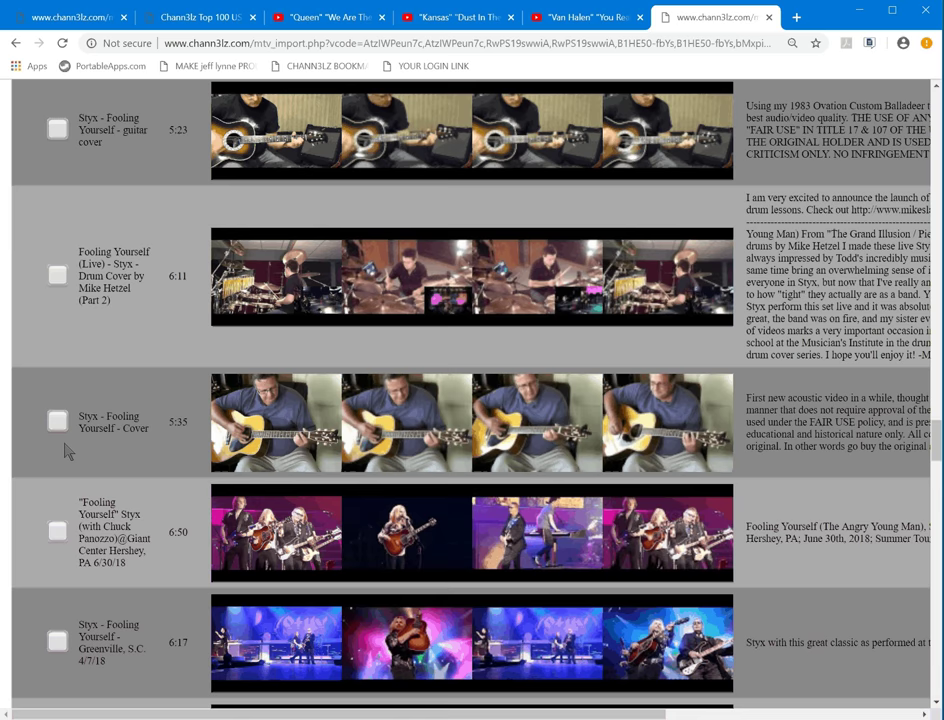
scroll(65, 445, down, 7)
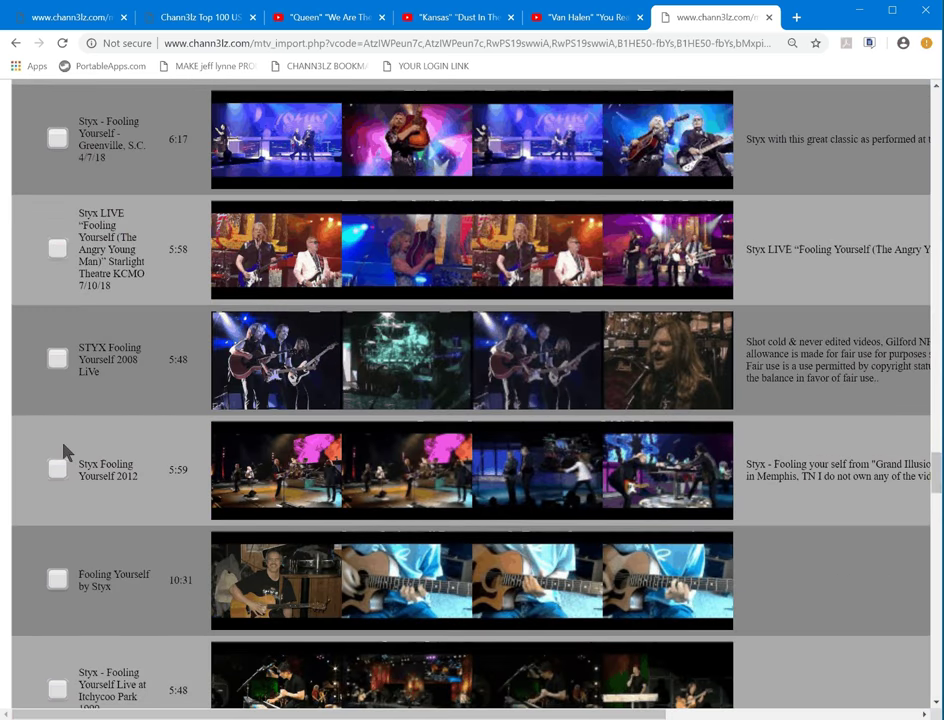
scroll(63, 446, down, 10)
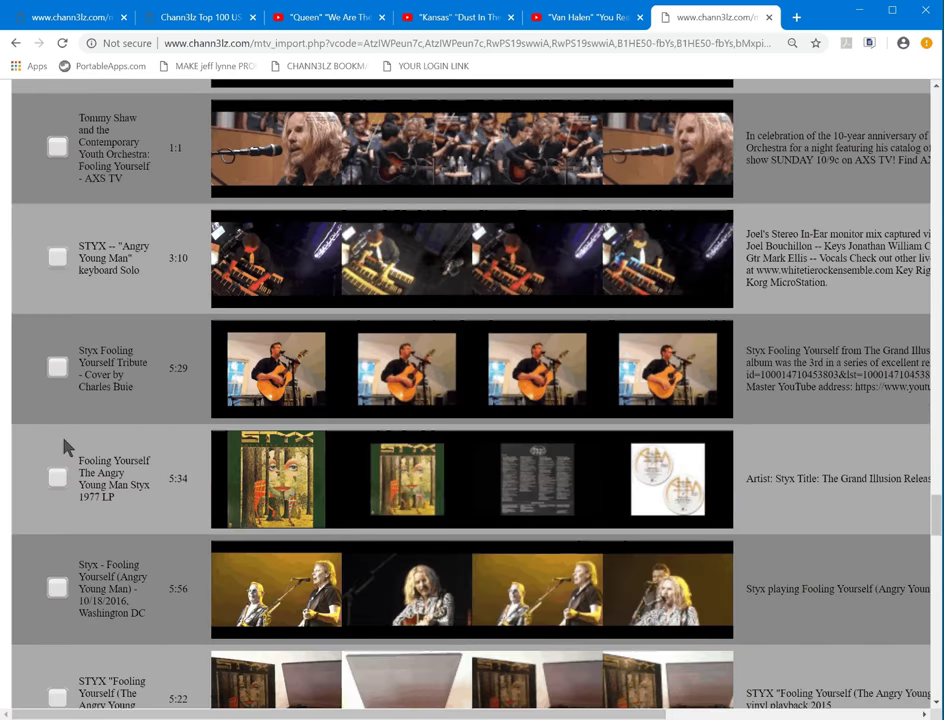
scroll(63, 446, down, 3)
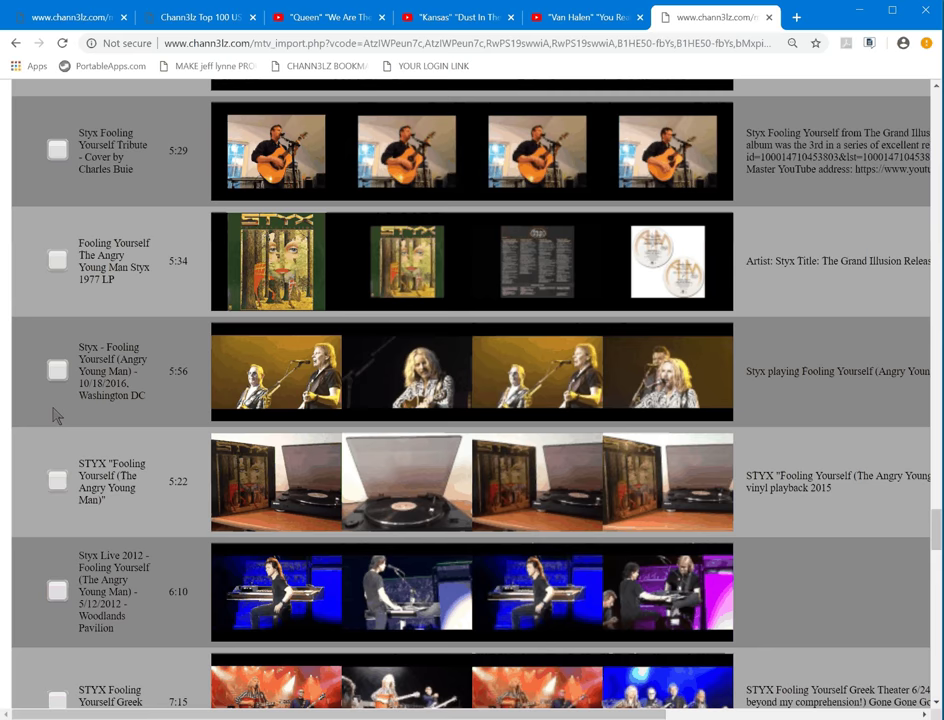
scroll(58, 440, down, 4)
scroll(58, 465, down, 9)
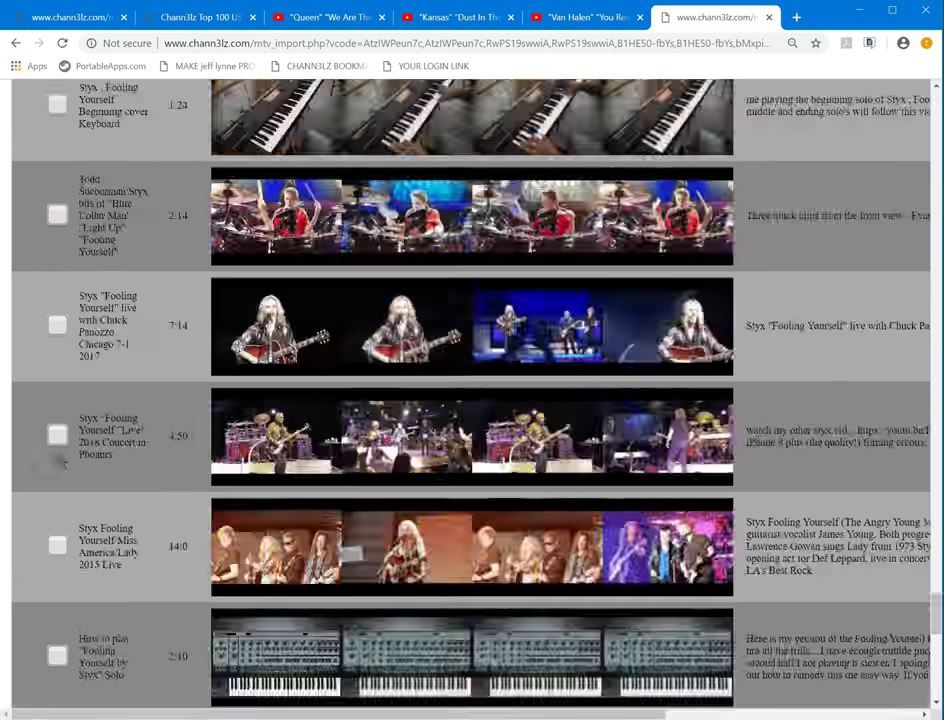
scroll(60, 458, down, 6)
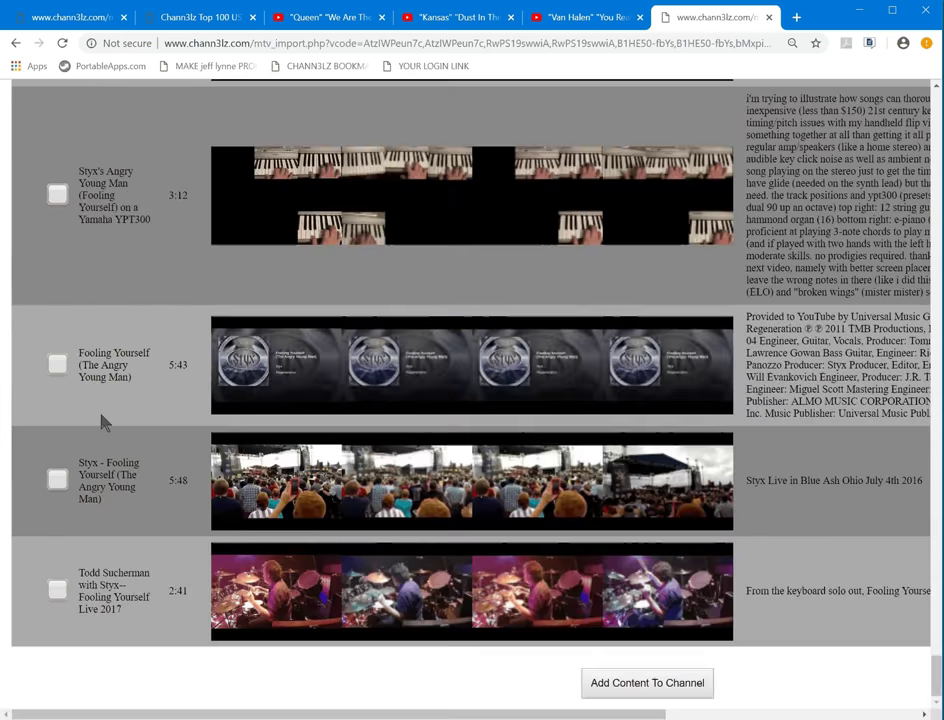
middle_click(733, 17)
Return to the 1978 US Top 100 chart and open Queen's YouTube search in a background tab
click(224, 20)
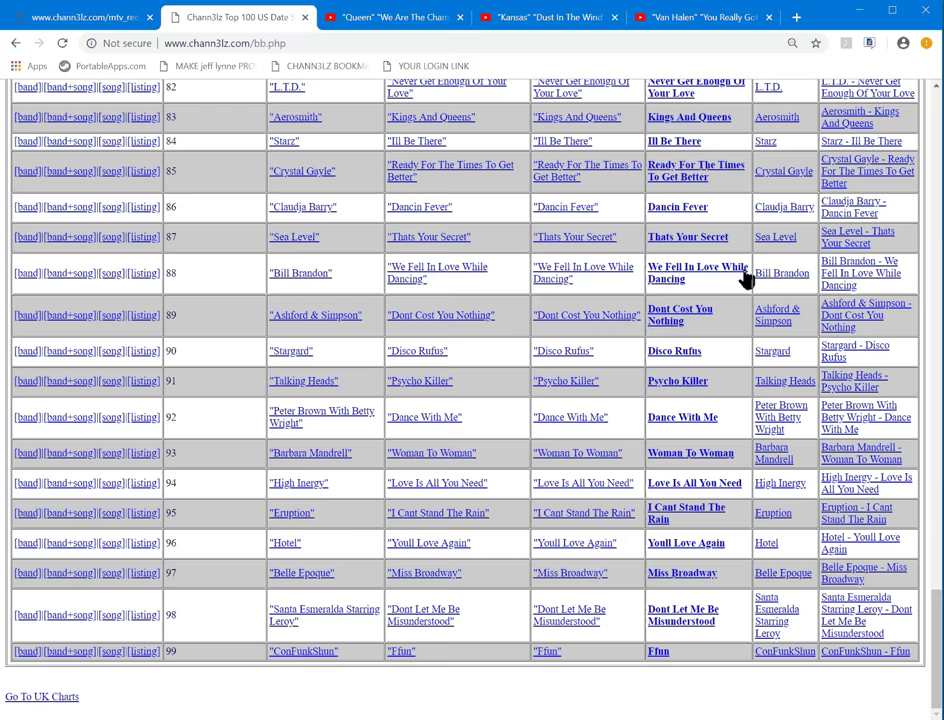
scroll(762, 243, up, 20)
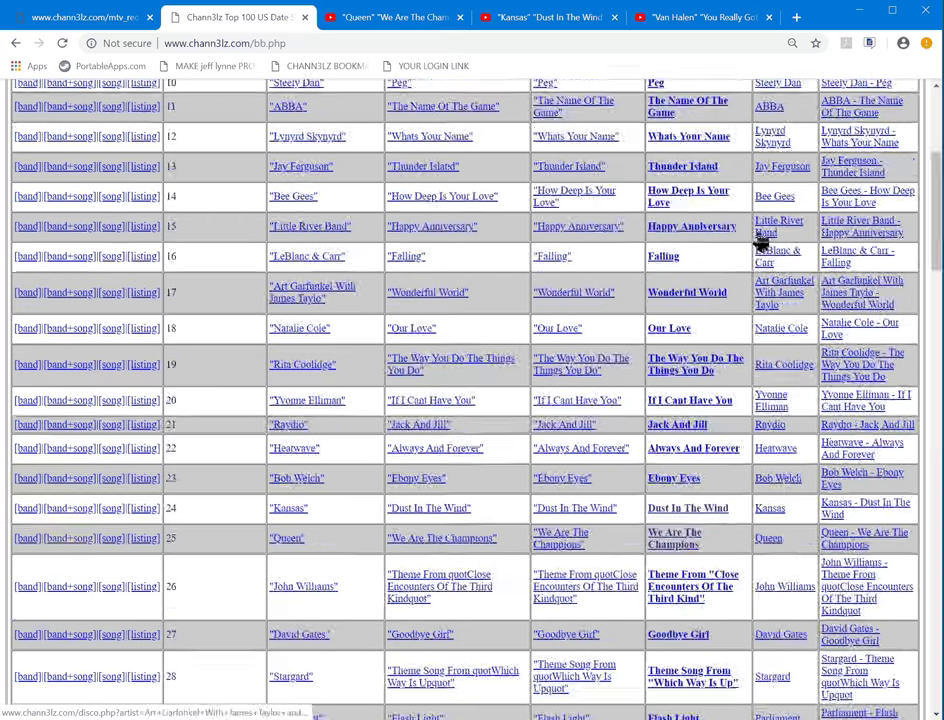
scroll(762, 243, up, 3)
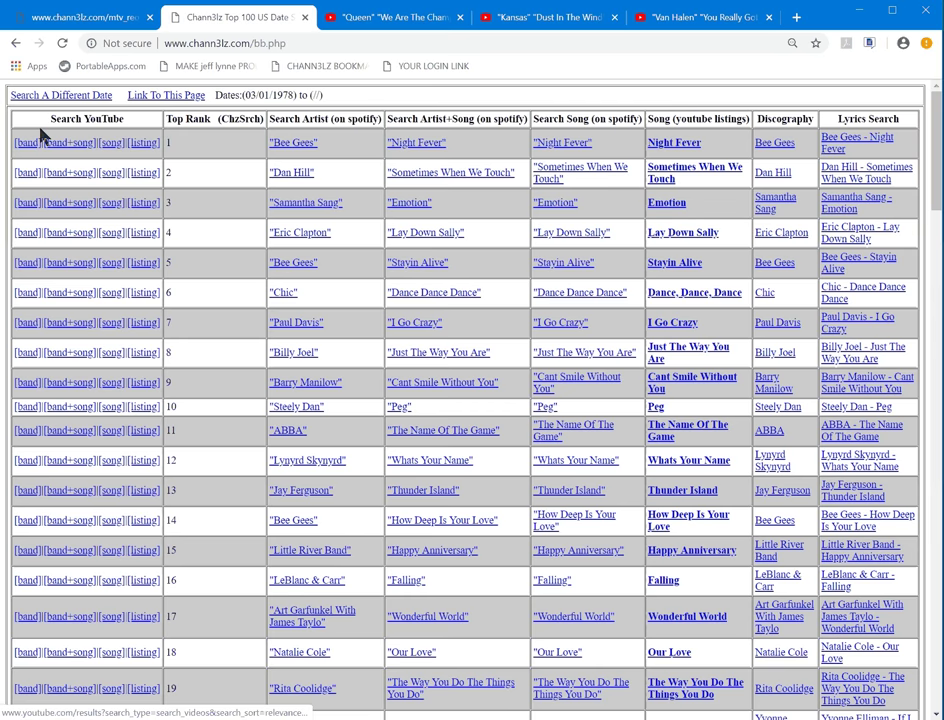
scroll(135, 412, down, 5)
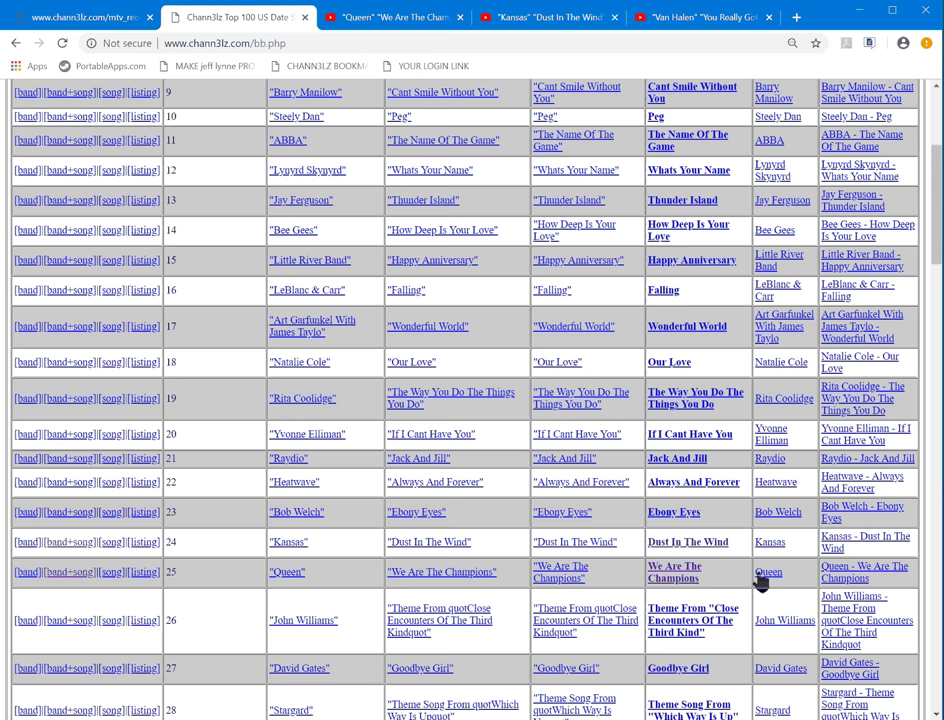
middle_click(27, 574)
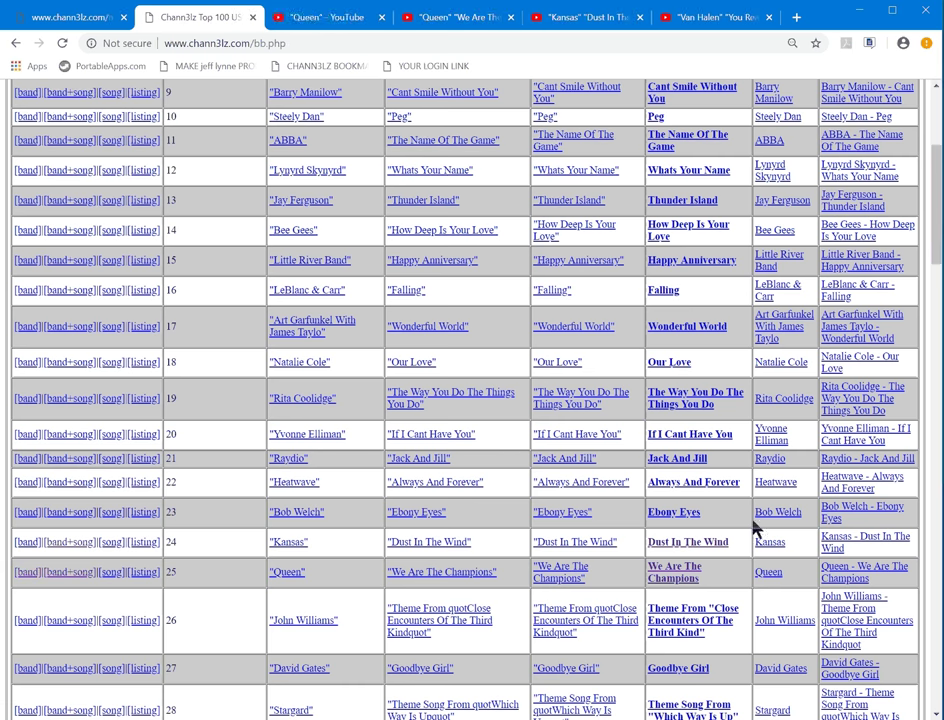
Open a YouTube search for Styx from row 53 in a background tab
scroll(783, 434, up, 1)
scroll(783, 434, down, 10)
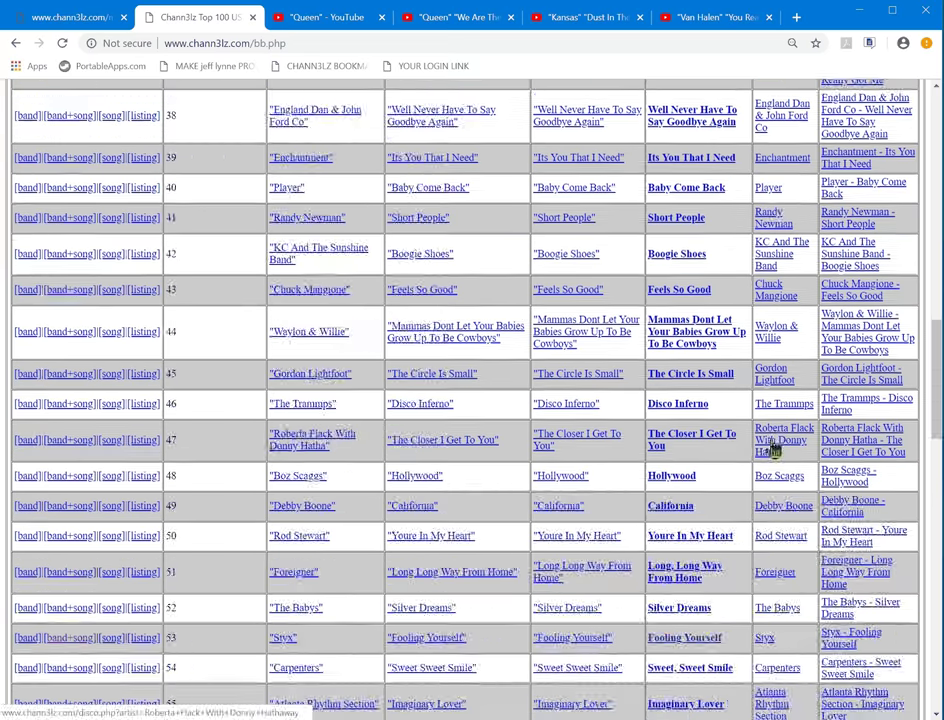
scroll(775, 450, down, 4)
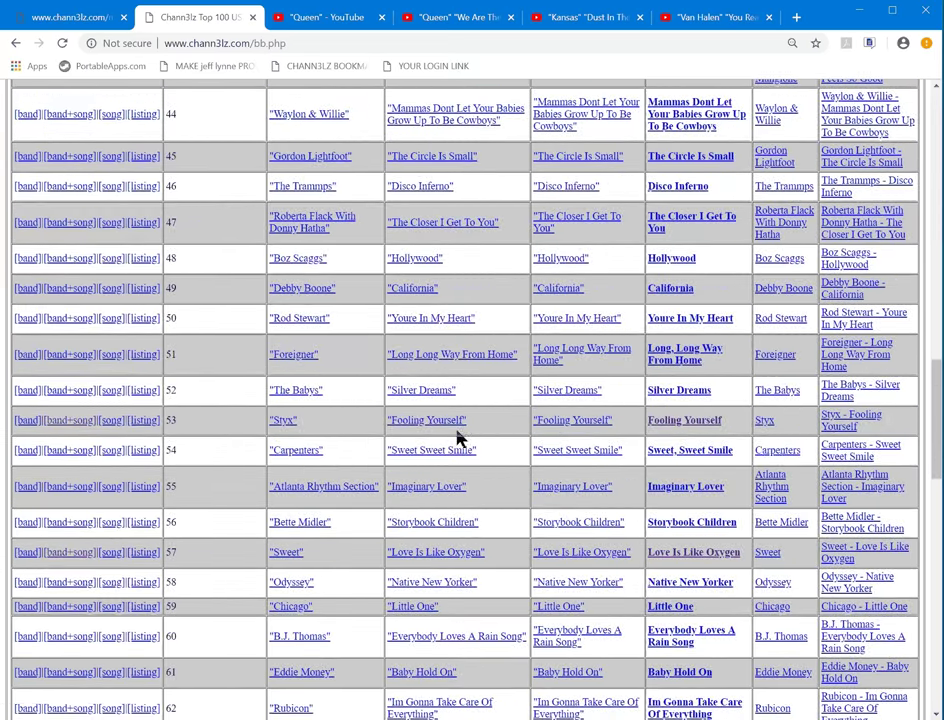
middle_click(27, 425)
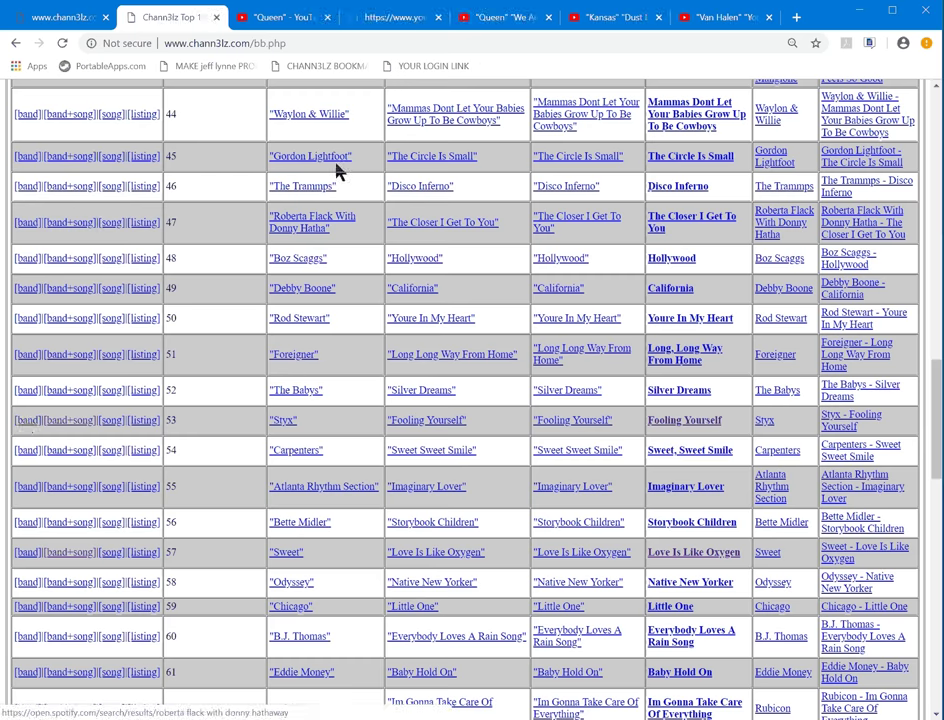
Load the Styx YouTube search results, with Renegade and Come Sail Away, into CHANN3LZ's import page
click(367, 16)
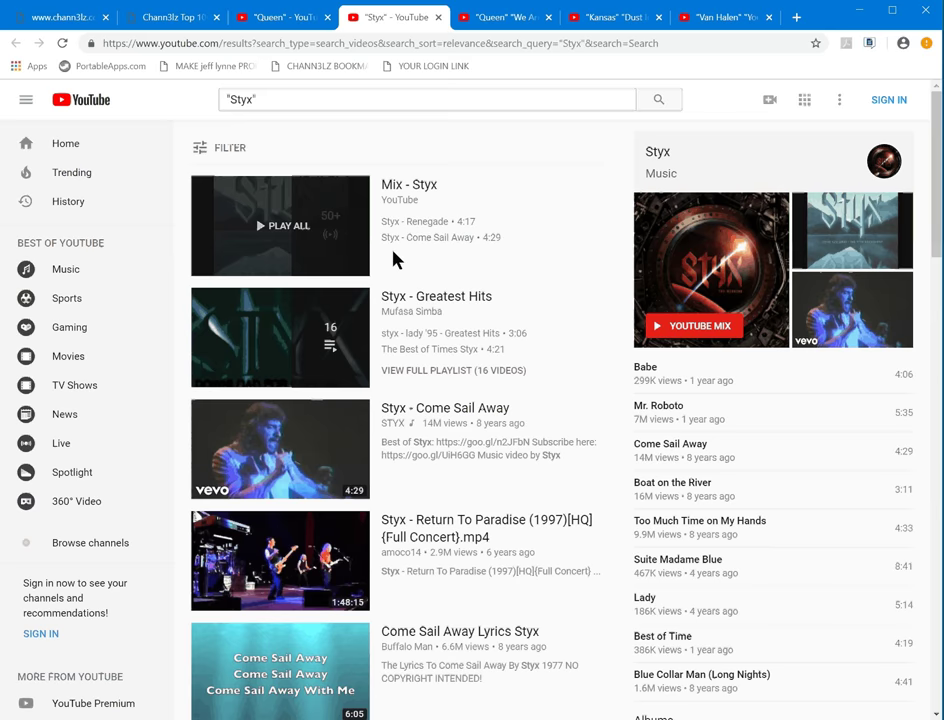
scroll(393, 259, down, 15)
scroll(392, 261, down, 4)
scroll(392, 261, down, 8)
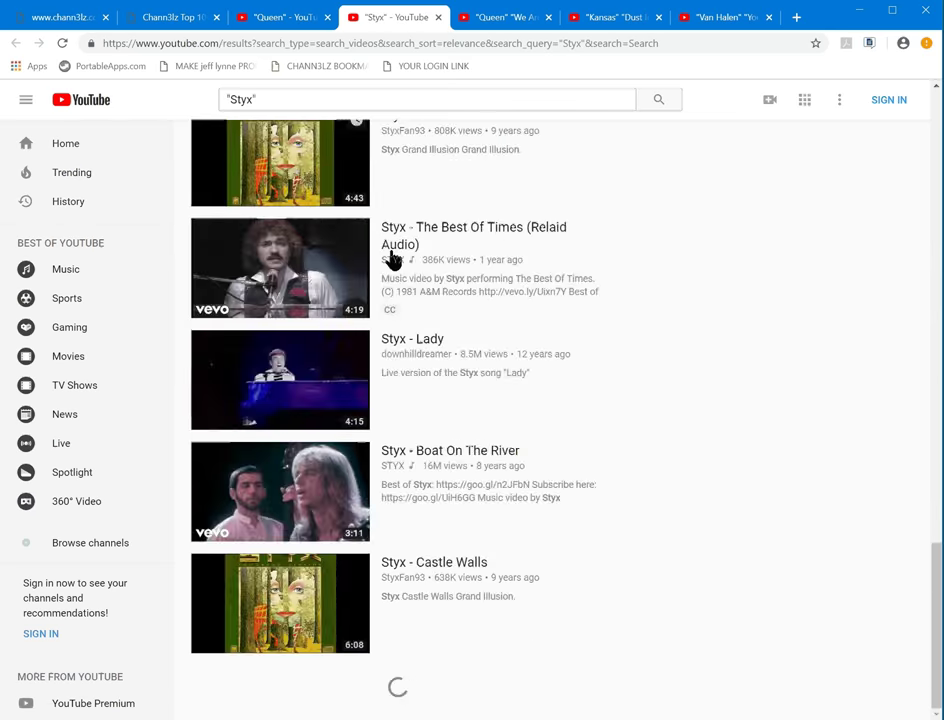
scroll(393, 259, down, 7)
scroll(393, 259, down, 6)
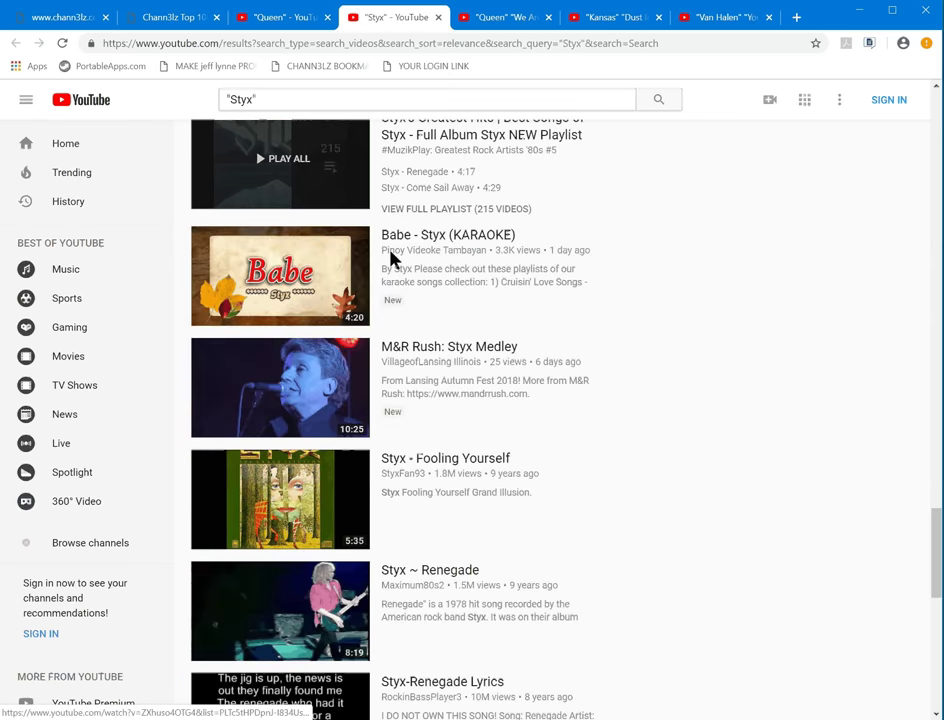
scroll(393, 259, down, 6)
scroll(393, 259, down, 4)
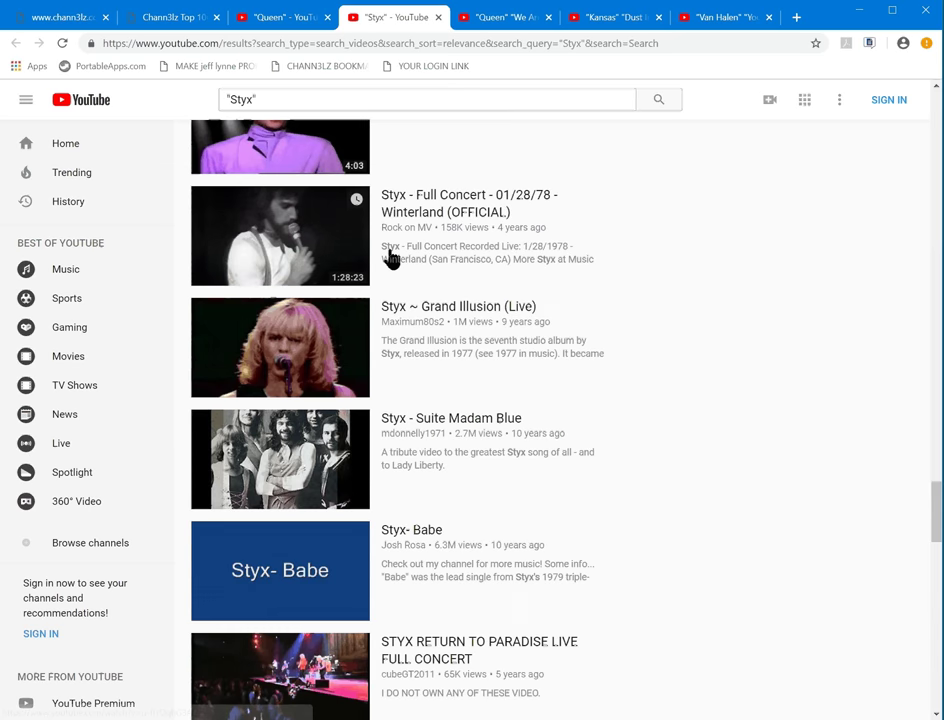
scroll(390, 259, down, 8)
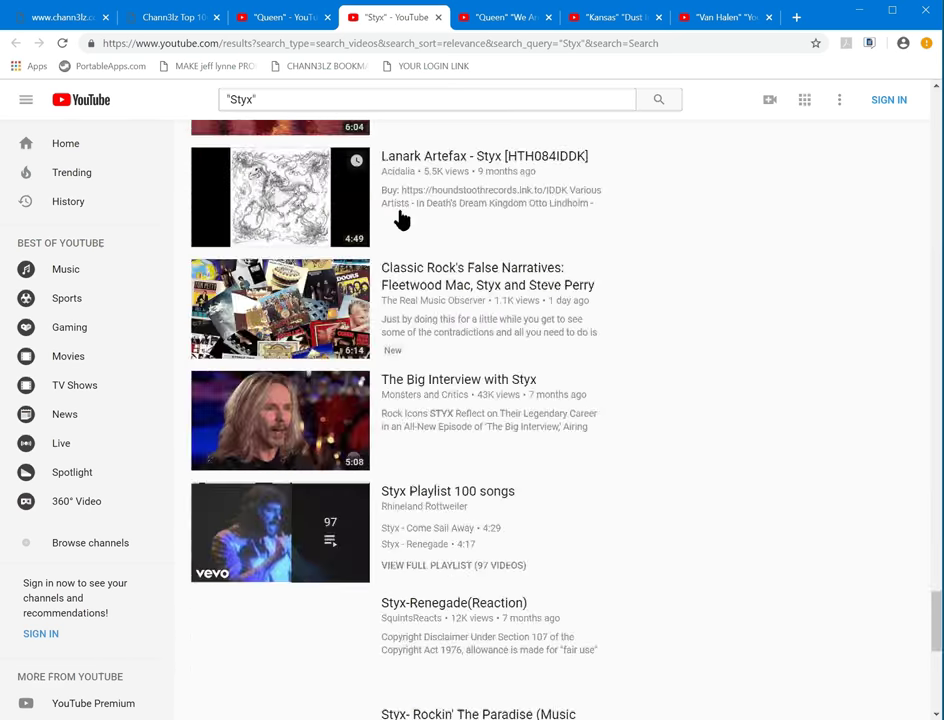
click(331, 66)
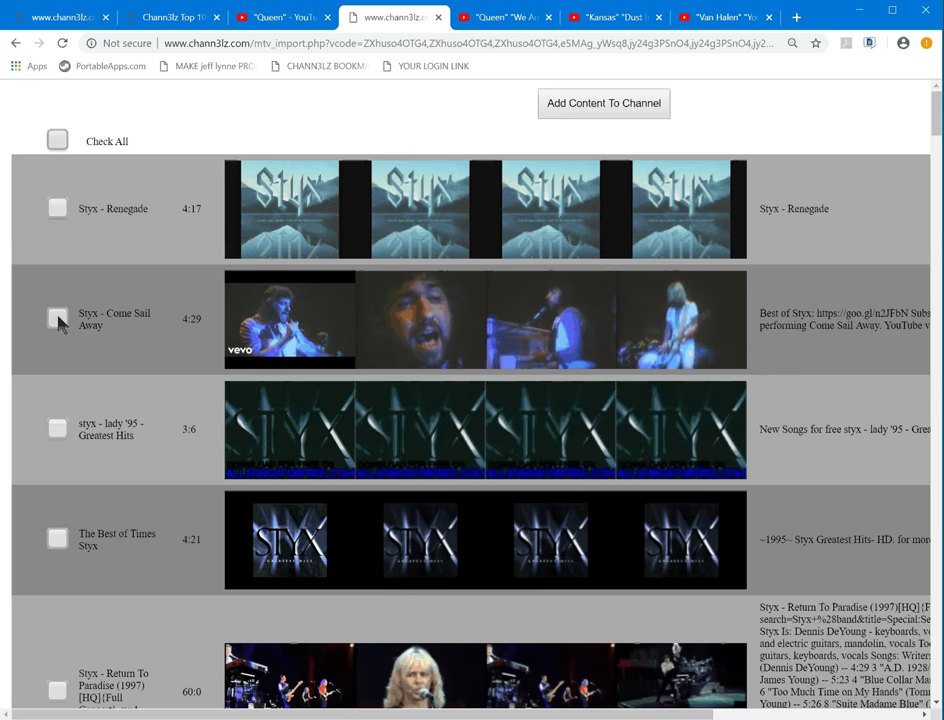
Tick Return To Paradise, Too Much Time On My Hands and Babe 1980 for import
scroll(104, 428, down, 3)
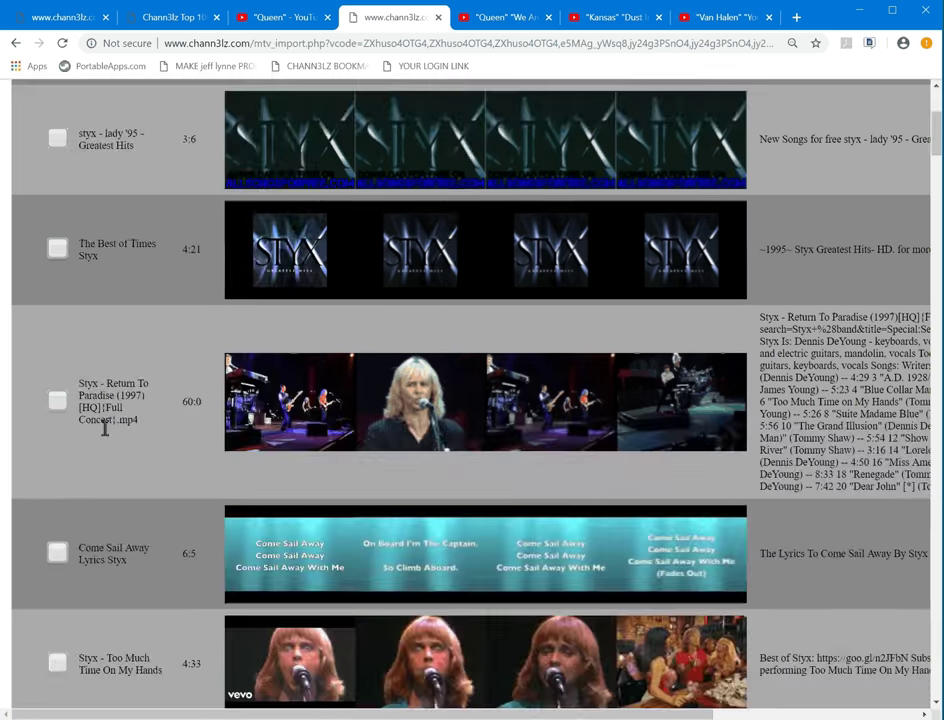
click(57, 401)
scroll(57, 401, down, 4)
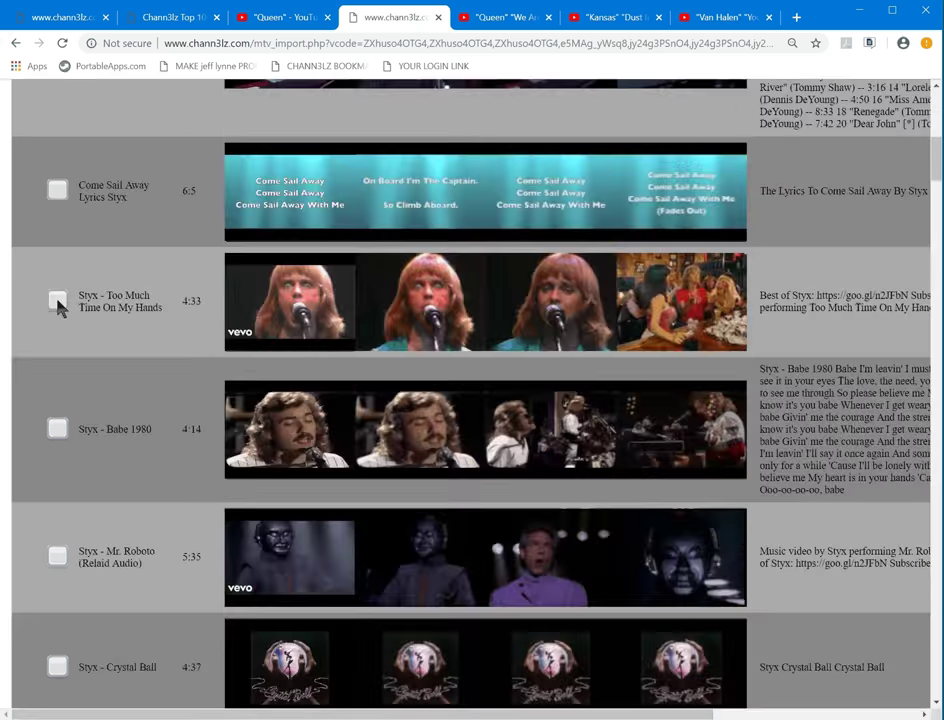
click(57, 300)
click(57, 428)
Tick Live In Los Angeles, The Best Of Times (Relaid Audio) and Boat On The River
scroll(71, 473, down, 4)
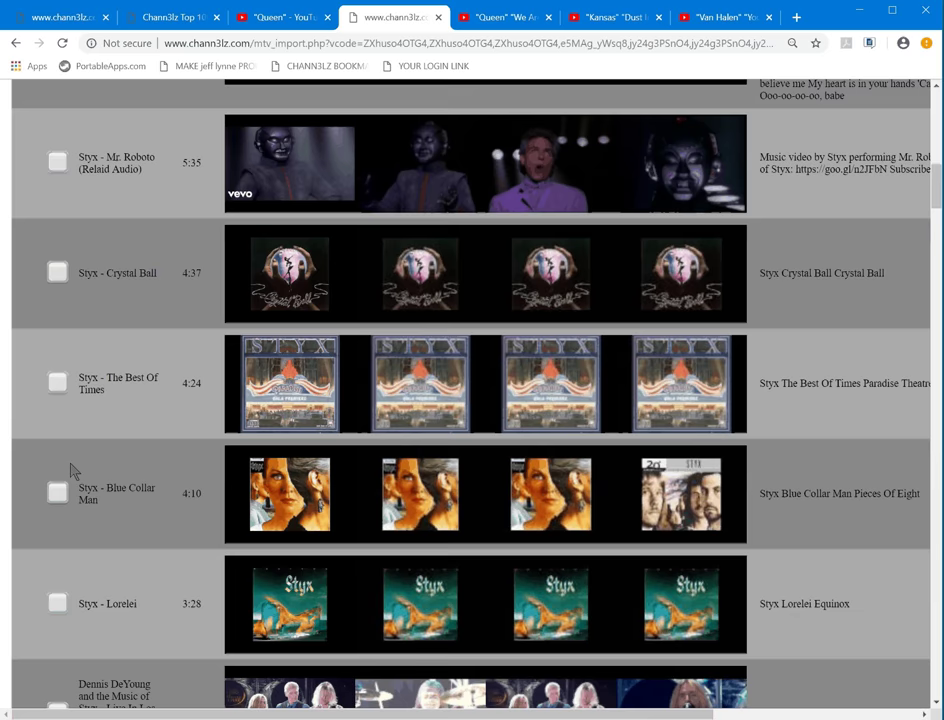
scroll(71, 470, down, 3)
click(64, 455)
scroll(62, 462, down, 4)
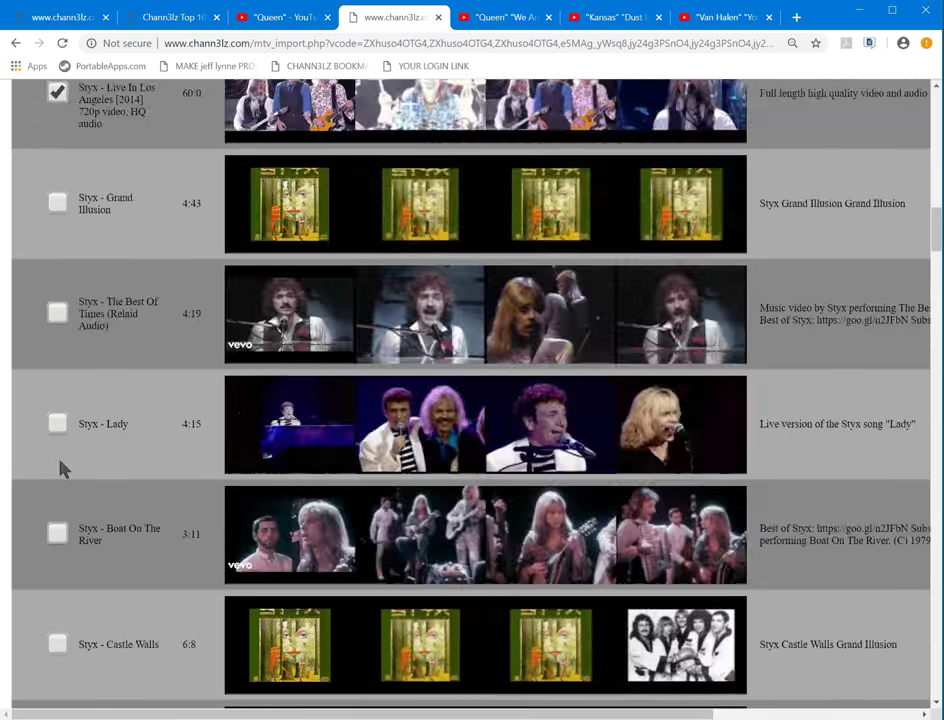
click(58, 313)
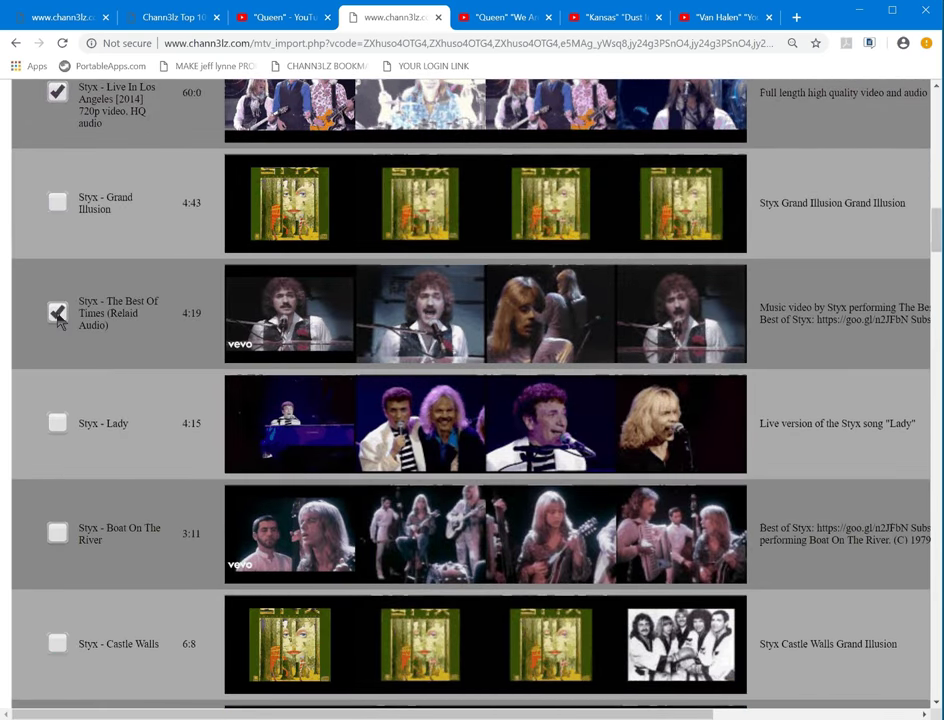
click(58, 533)
Tick the Grand Illusion video further down the import list
scroll(62, 543, down, 5)
scroll(70, 540, down, 6)
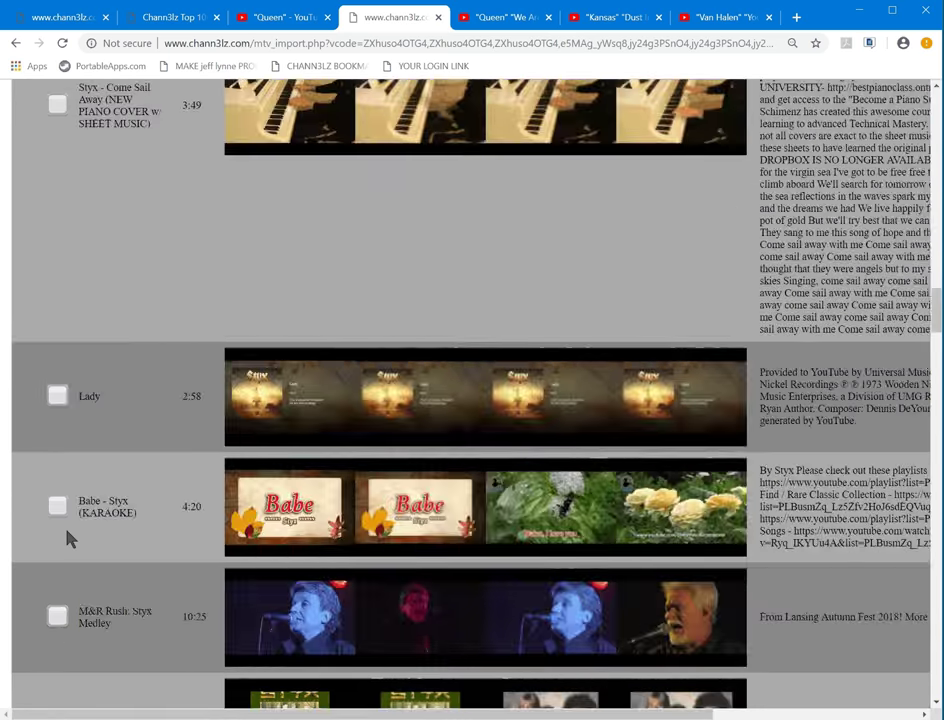
scroll(70, 540, down, 5)
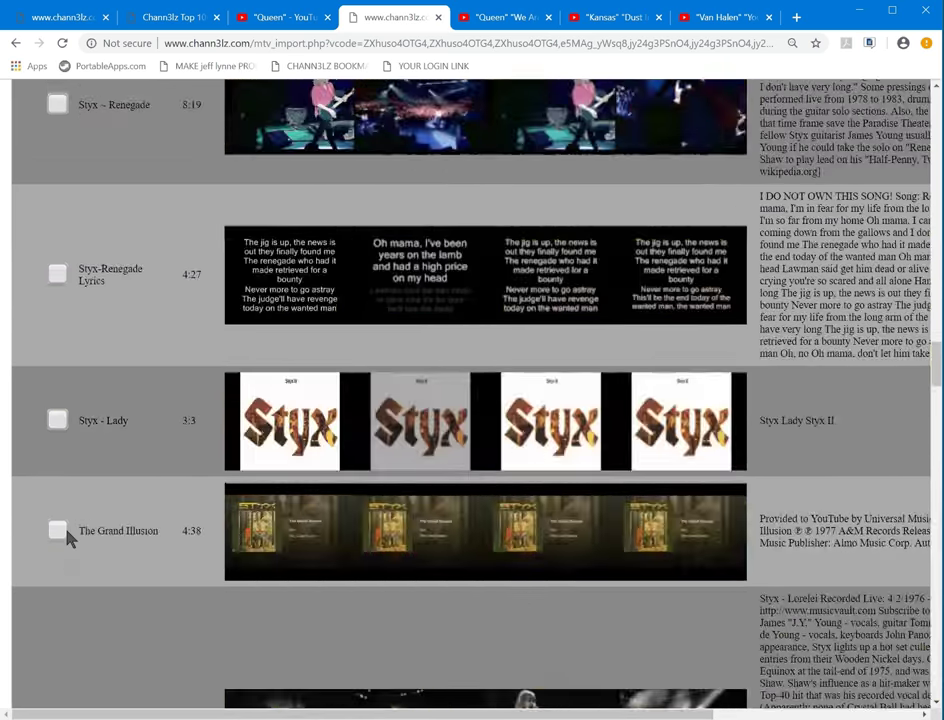
scroll(66, 535, down, 4)
scroll(68, 537, down, 4)
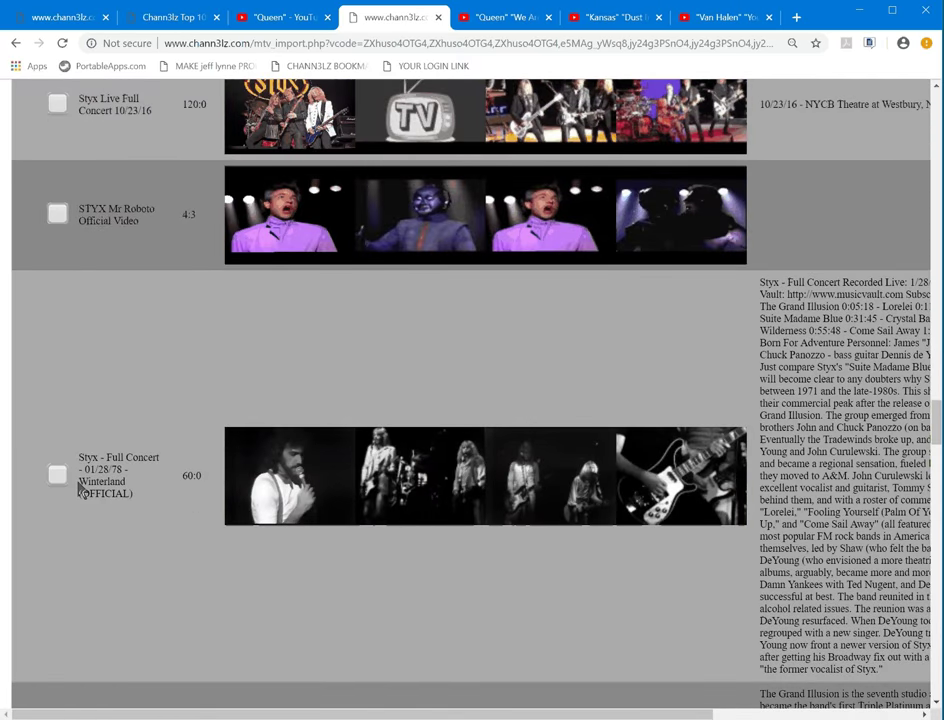
scroll(72, 453, down, 3)
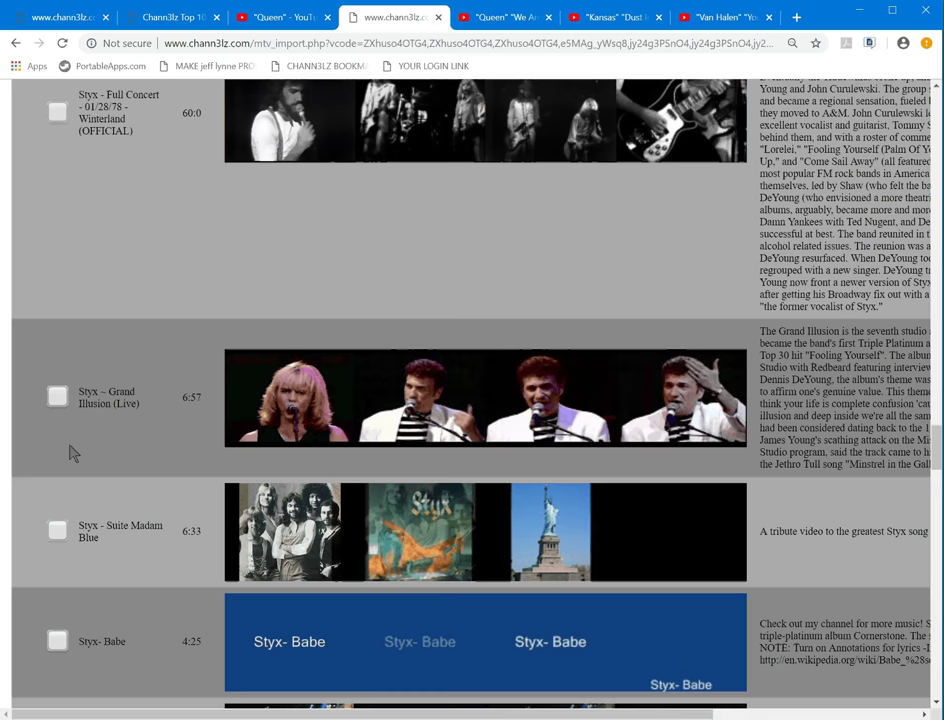
scroll(74, 430, down, 1)
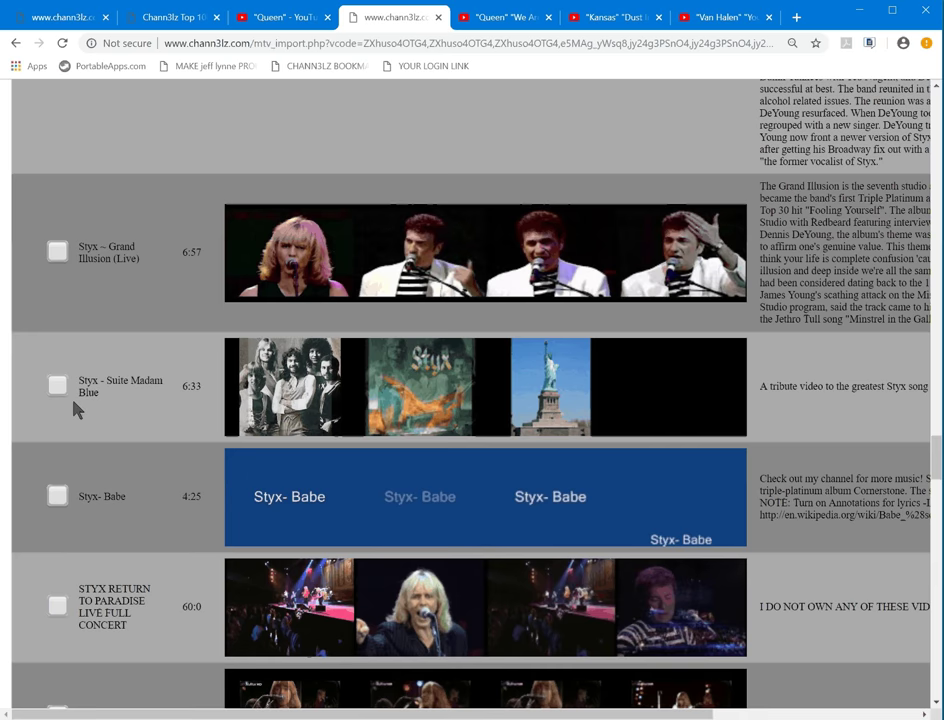
click(58, 251)
Add all the ticked Styx videos to the channel with Add Content To Channel
scroll(60, 418, down, 2)
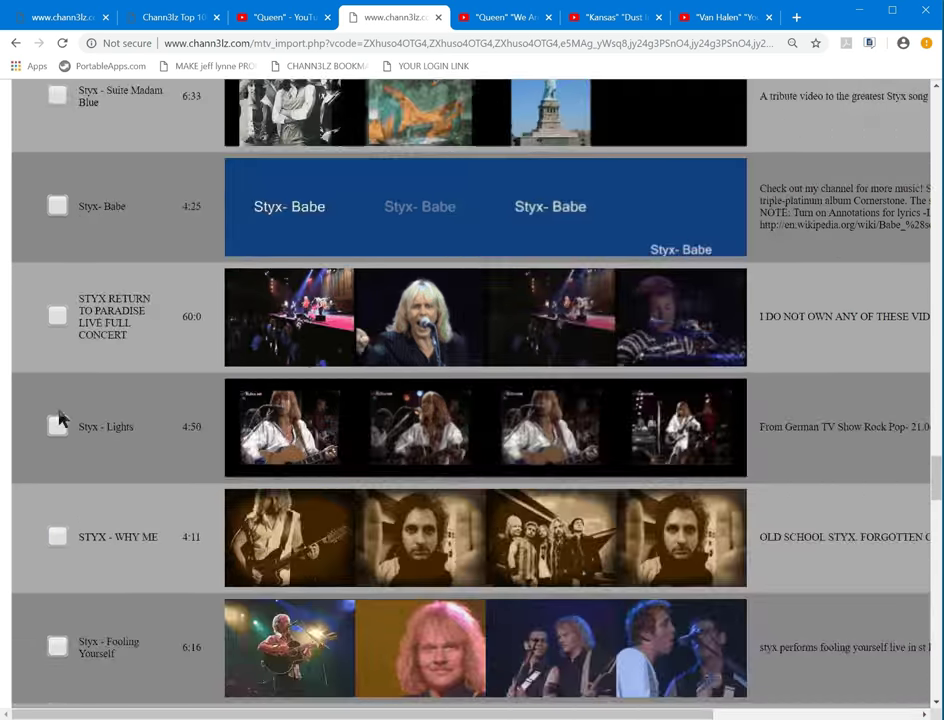
scroll(60, 418, down, 4)
scroll(63, 418, down, 4)
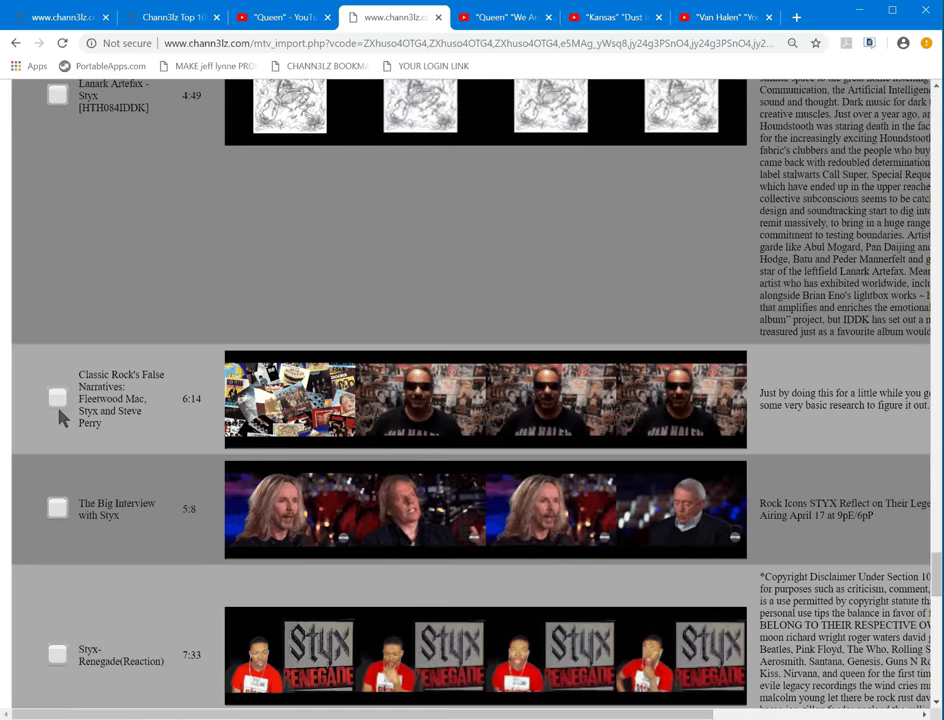
scroll(63, 418, down, 4)
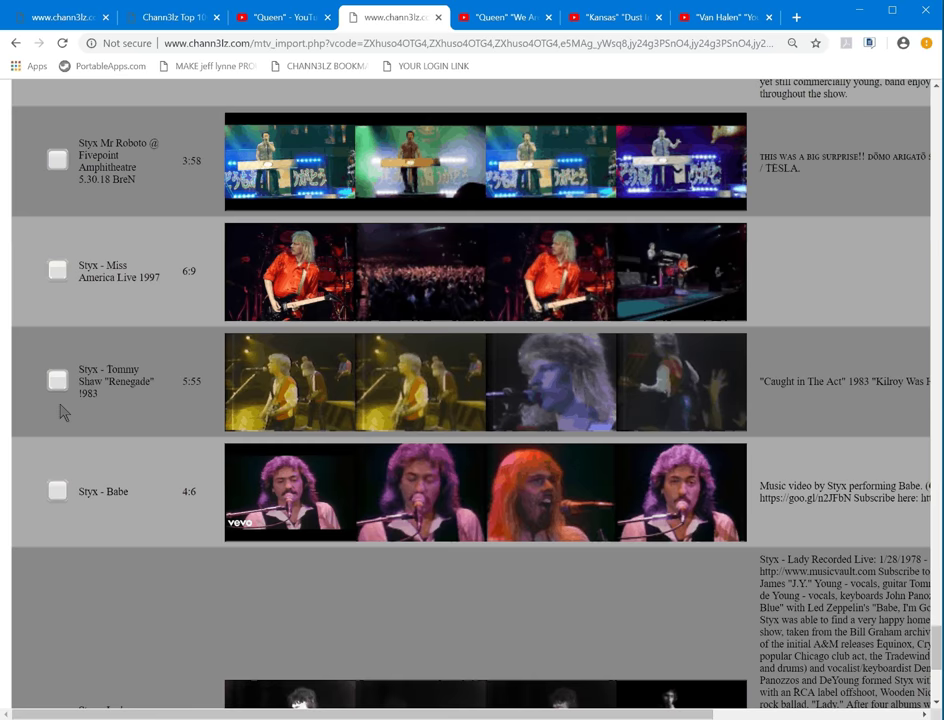
scroll(61, 430, down, 1)
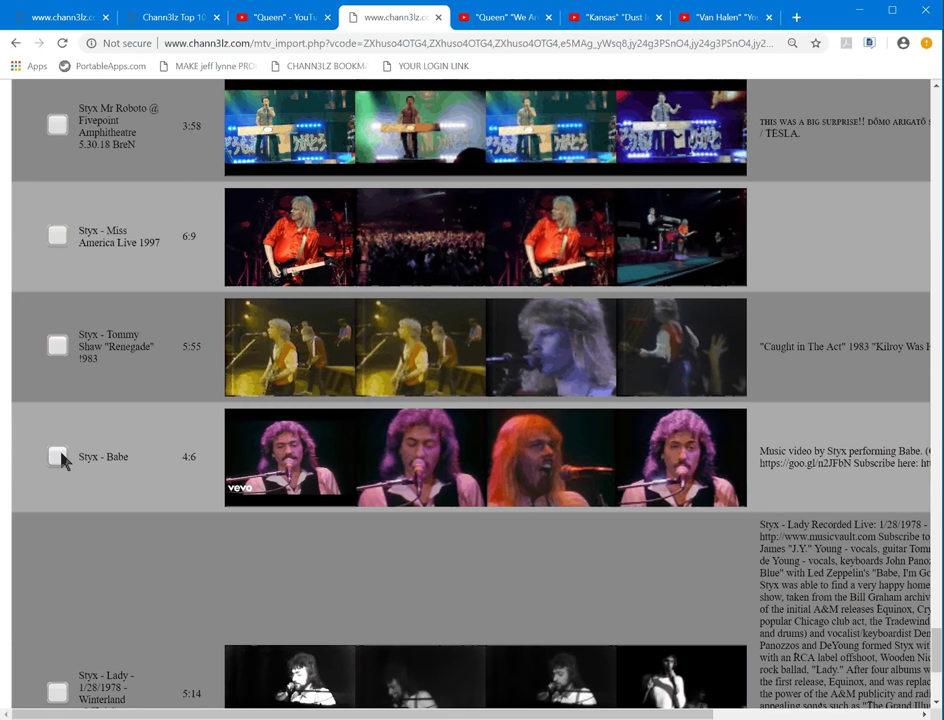
scroll(80, 447, down, 4)
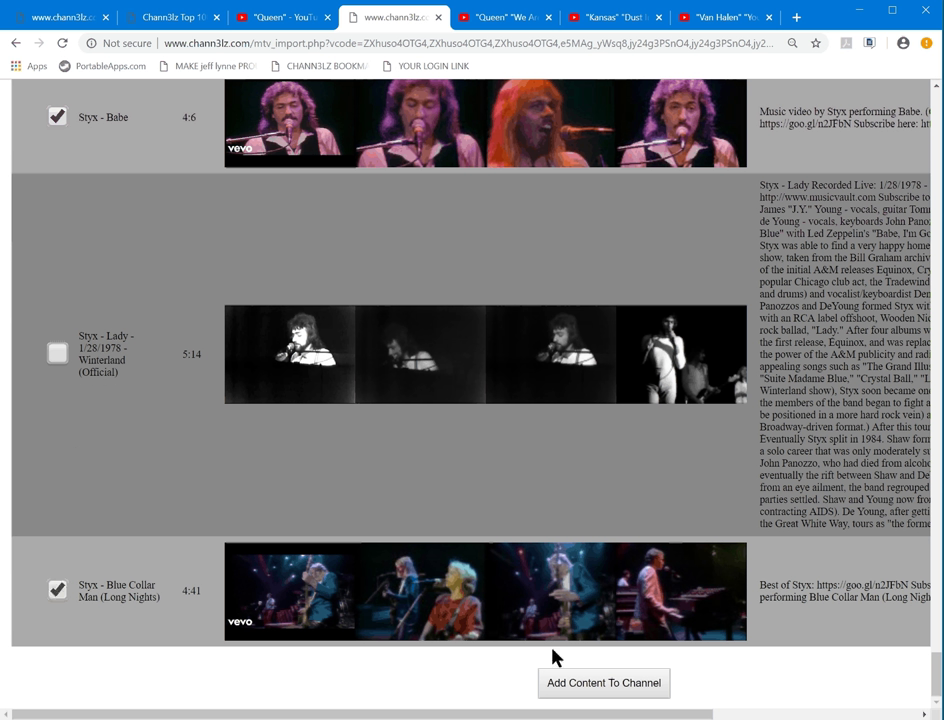
click(560, 682)
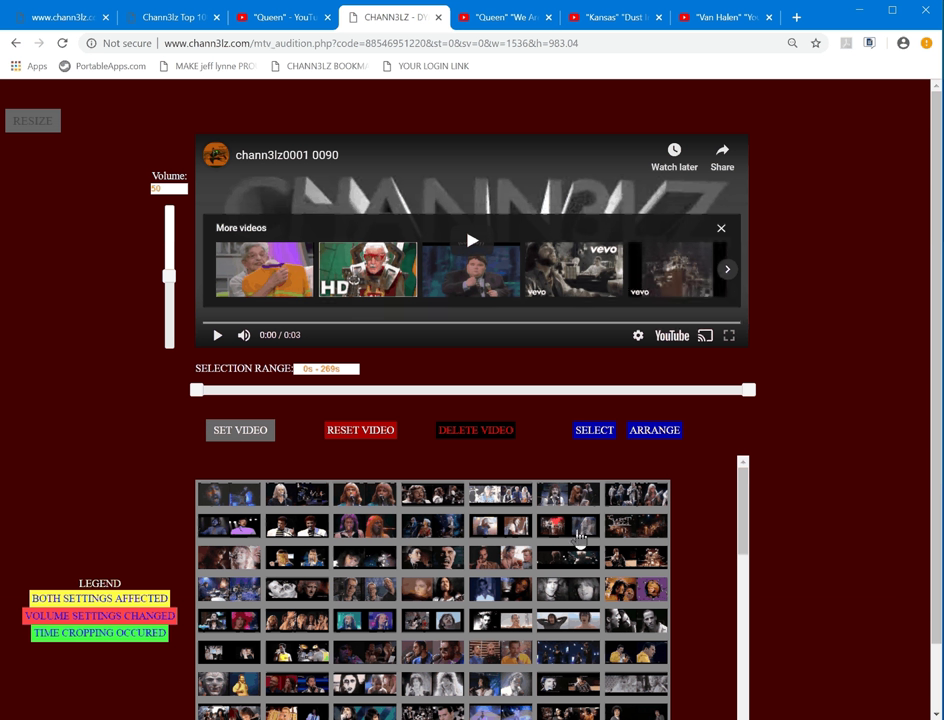
Open the channel's ARRANGE grid and look through its videos
click(659, 430)
scroll(630, 304, down, 4)
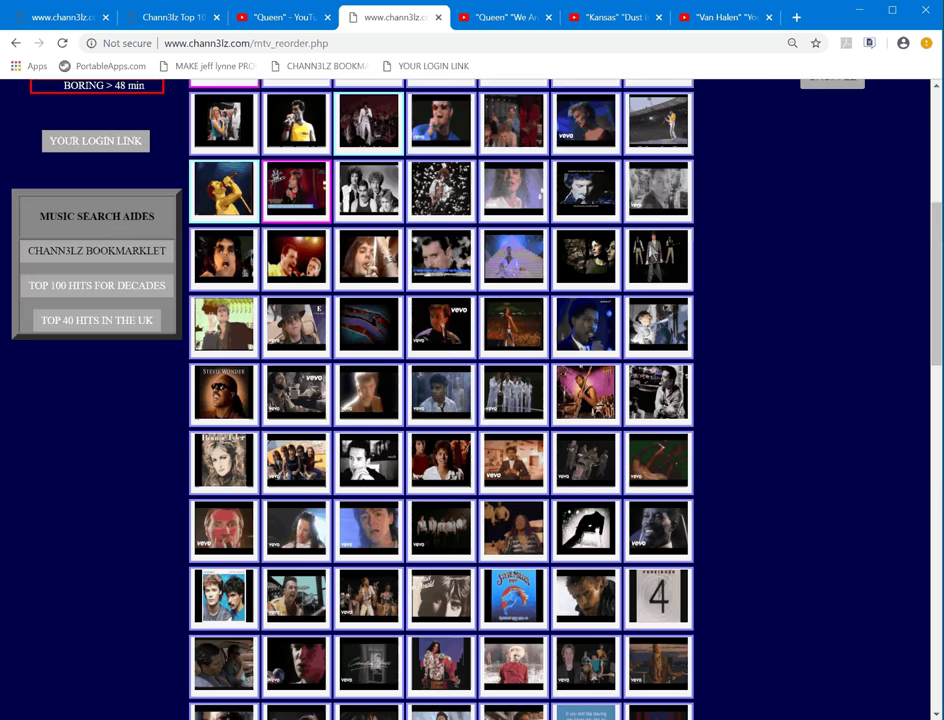
scroll(648, 253, down, 10)
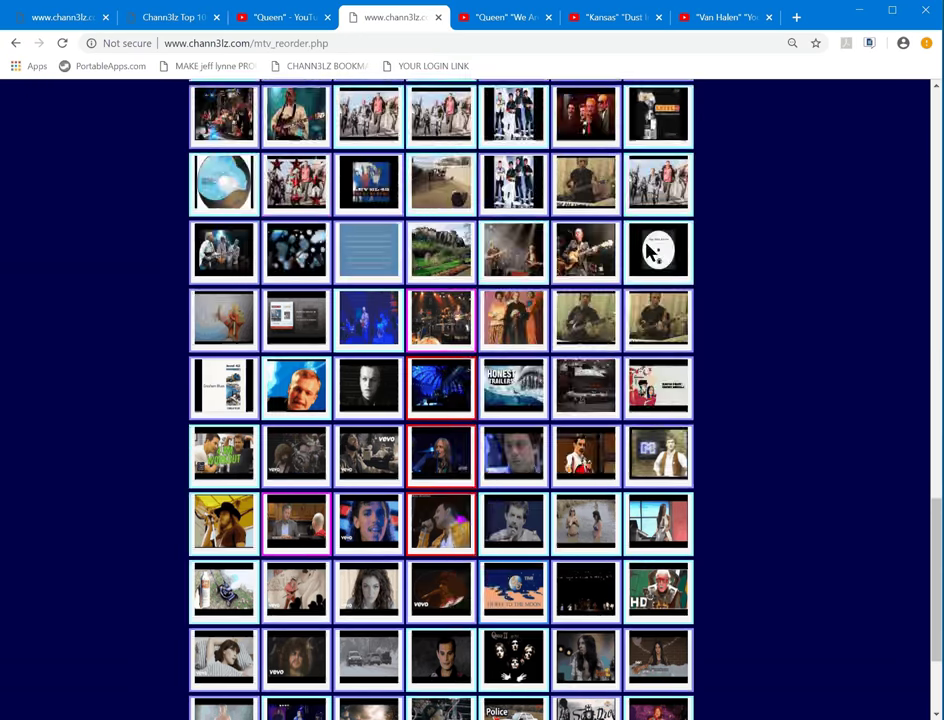
scroll(648, 253, up, 10)
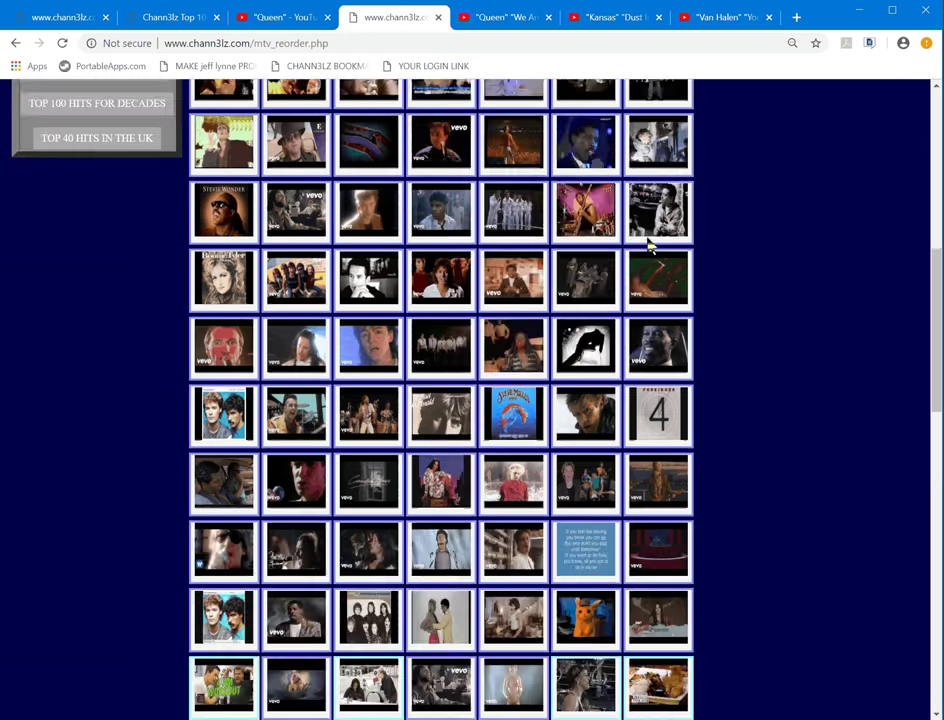
scroll(648, 246, up, 6)
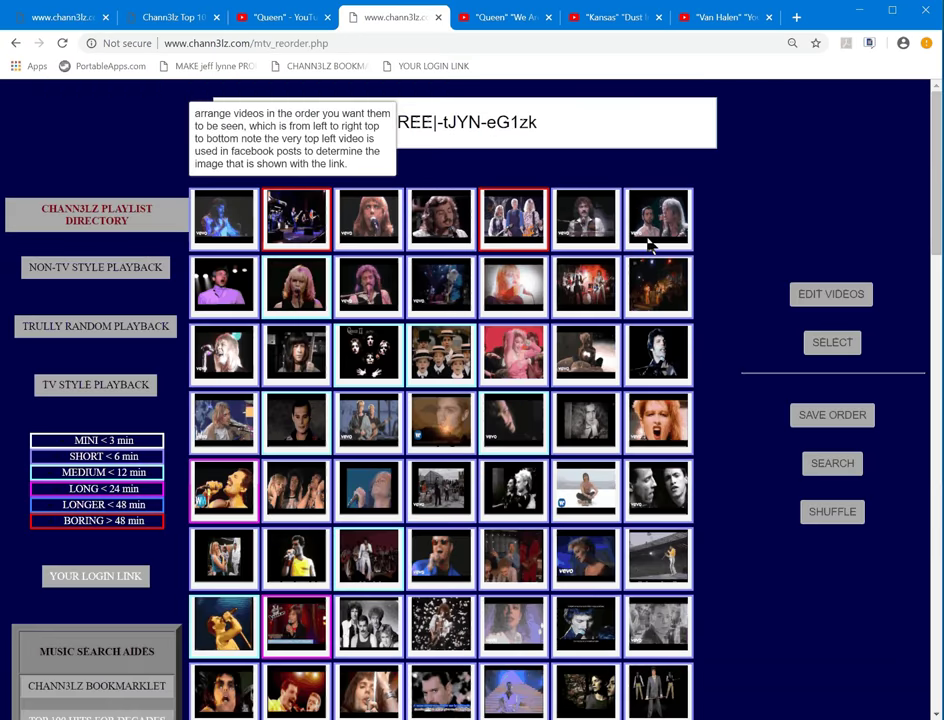
Close the channel page, We Are The Champions, Dust In The Wind, You Really Got Me, Queen and Top 100 tabs
click(432, 15)
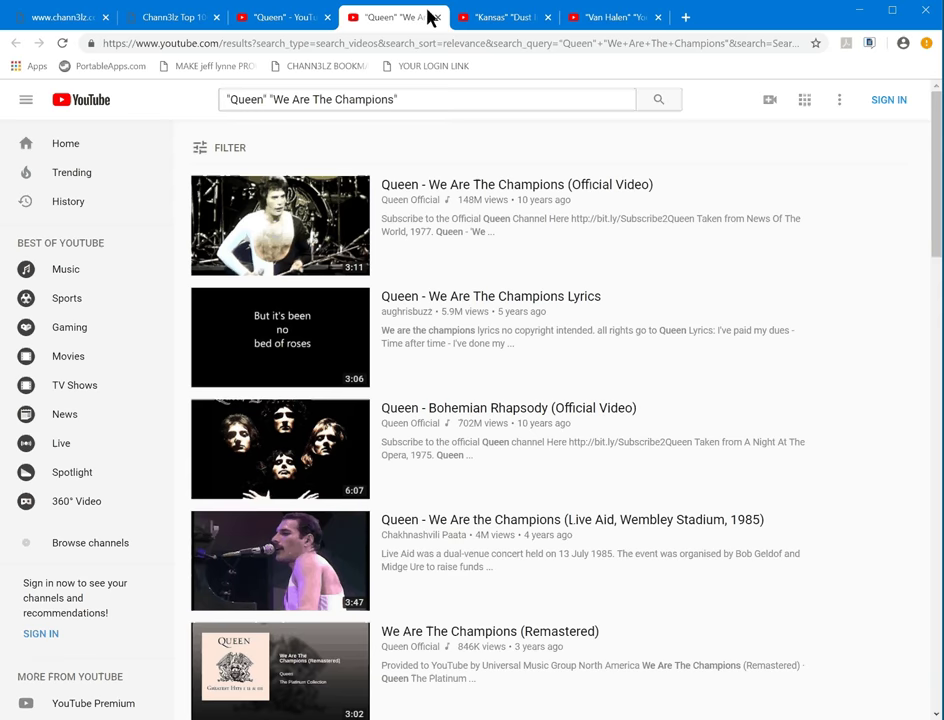
click(430, 15)
click(432, 16)
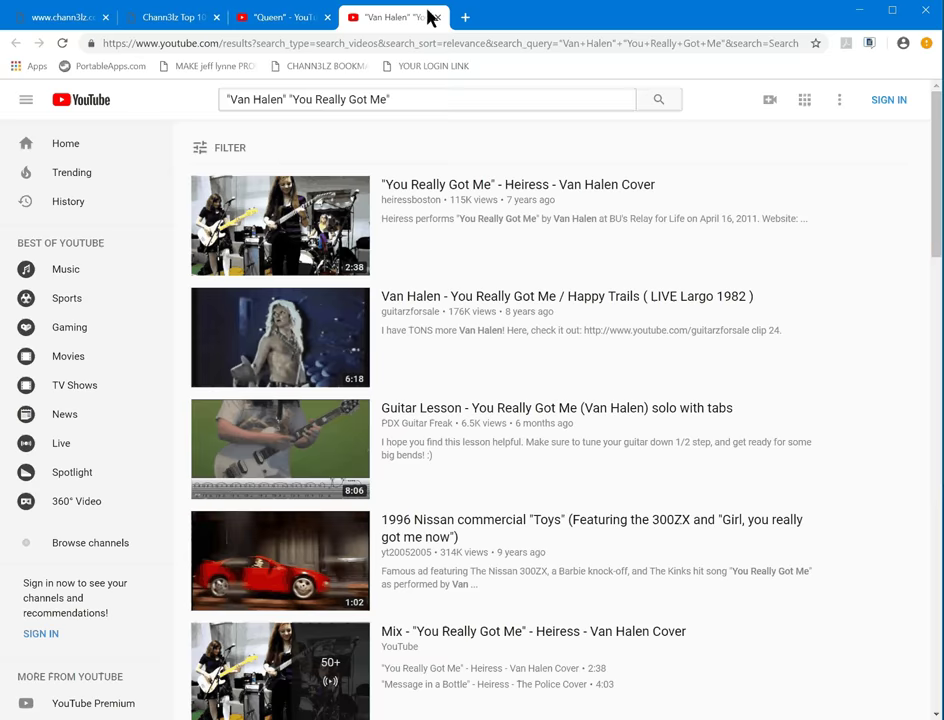
click(433, 16)
middle_click(311, 24)
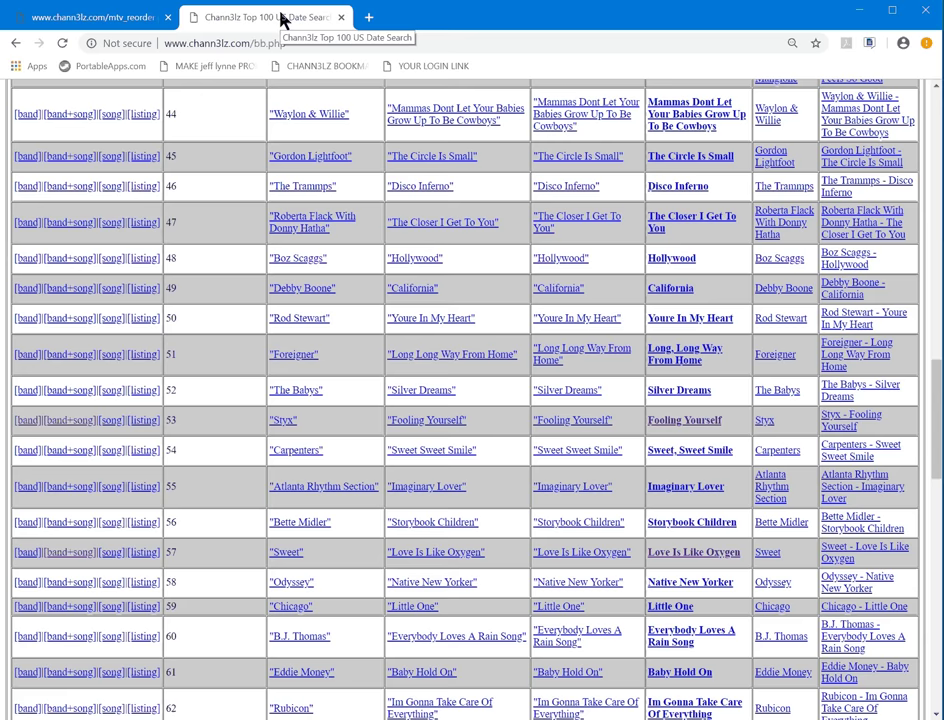
middle_click(282, 19)
scroll(96, 401, down, 3)
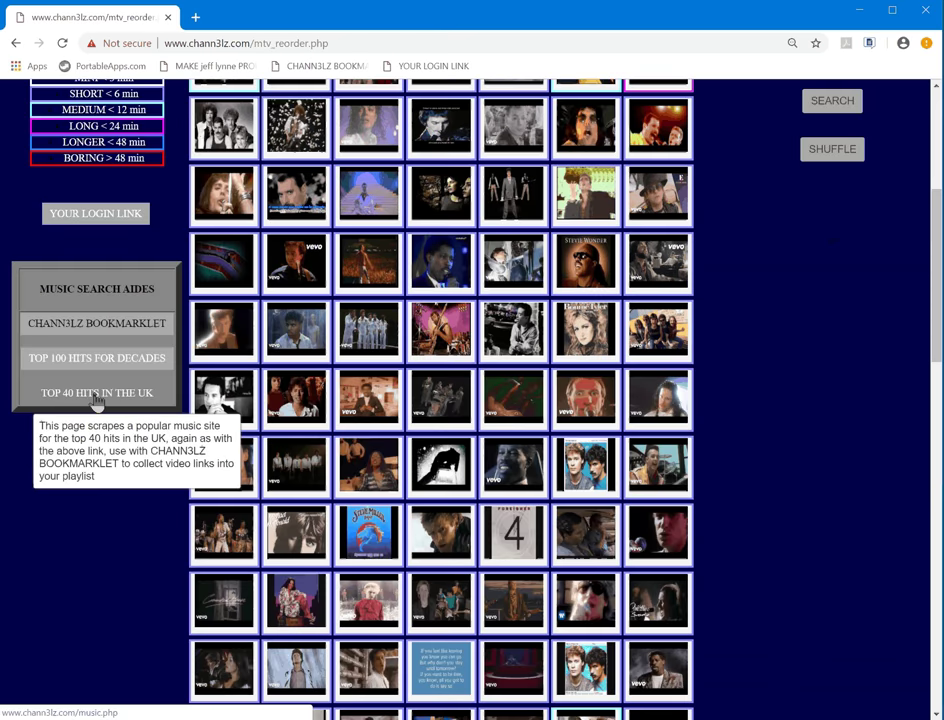
Search the UK Top 40 hits for the artist 'queen'
click(96, 398)
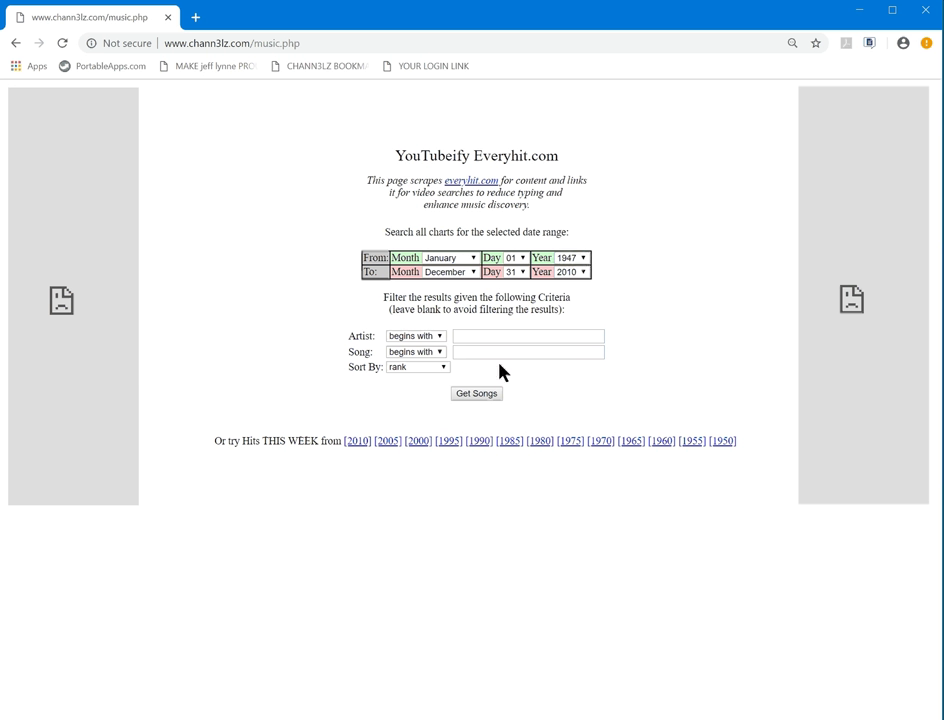
click(476, 337)
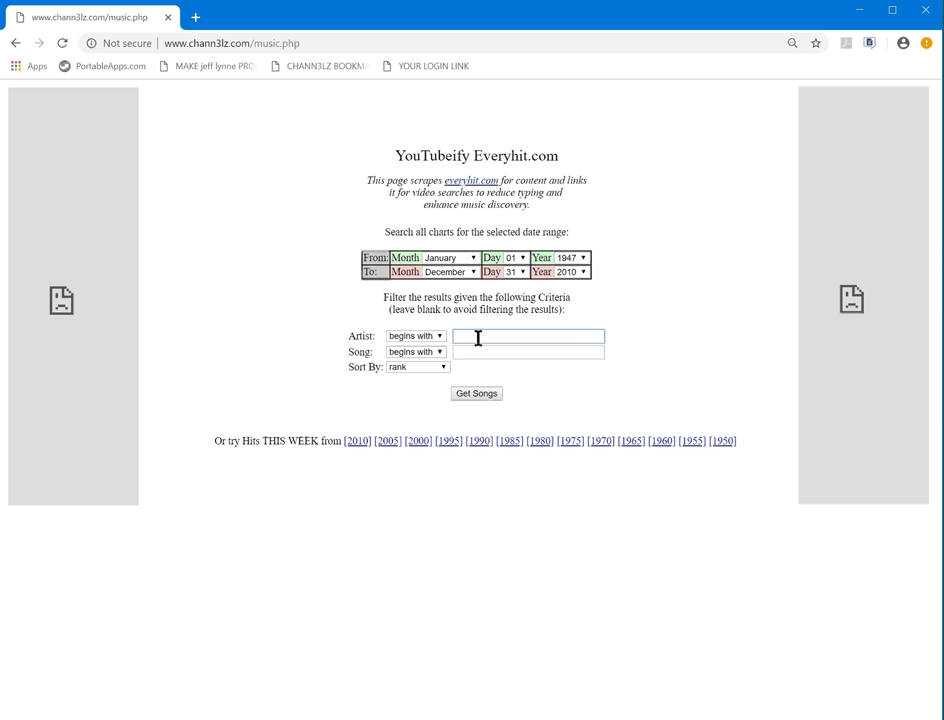
text(queen)
key(Return)
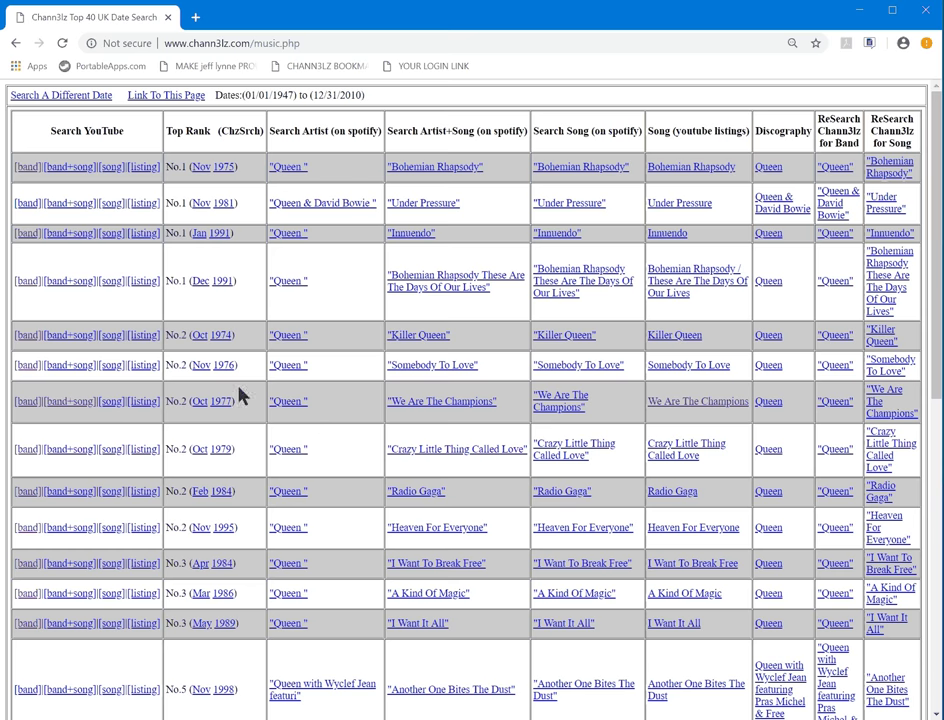
Open YouTube searches for Bohemian Rhapsody, Under Pressure, Killer Queen, Somebody To Love, Crazy Little Thing Called Love and Radio Gaga
scroll(305, 513, down, 3)
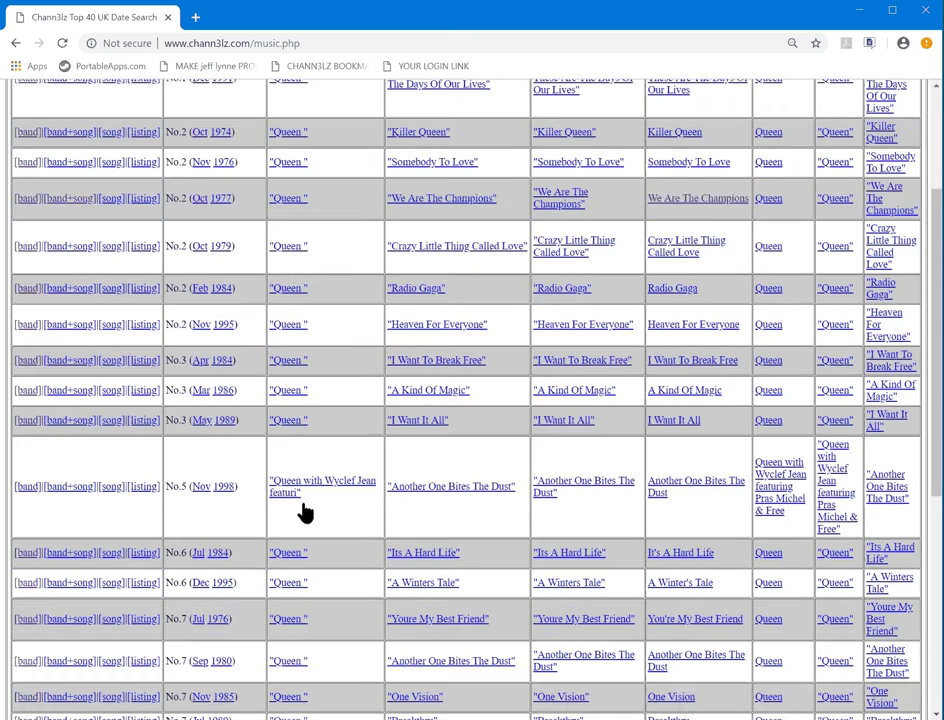
scroll(305, 513, down, 6)
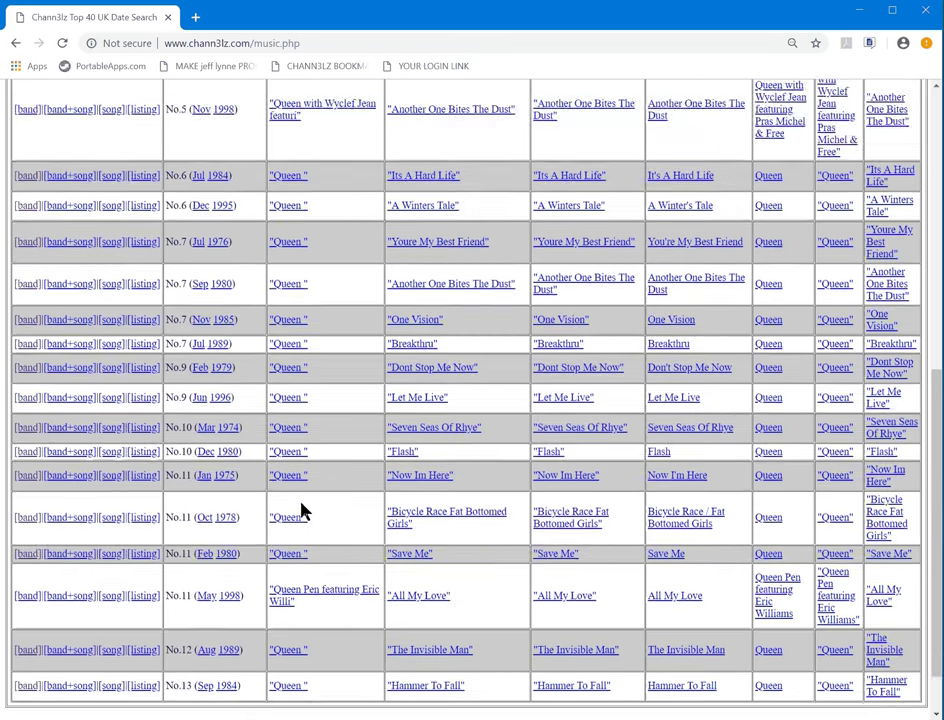
scroll(770, 580, up, 6)
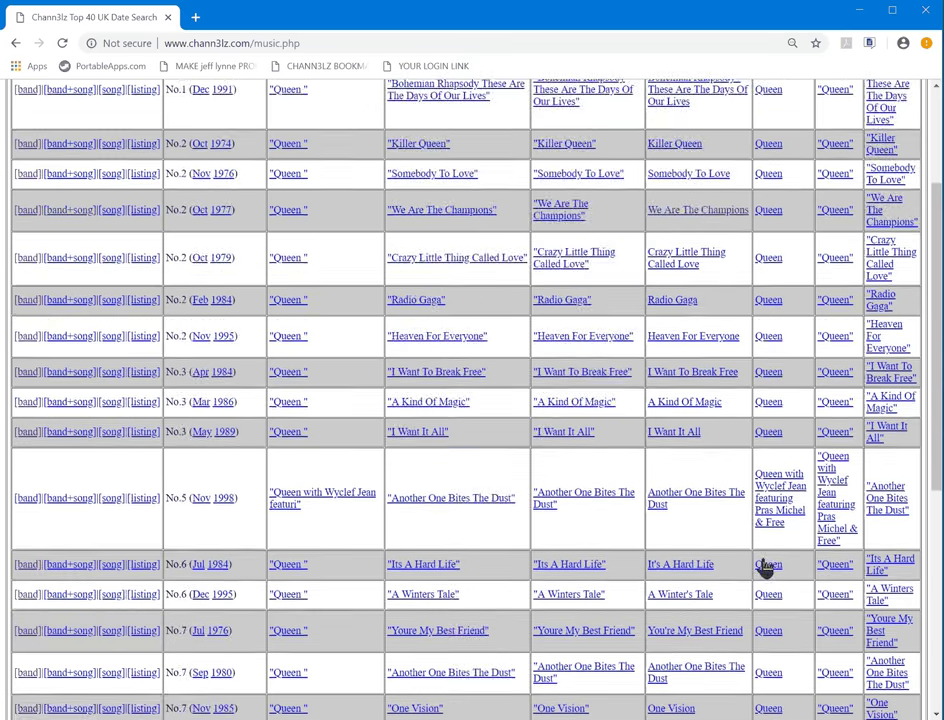
scroll(765, 565, up, 3)
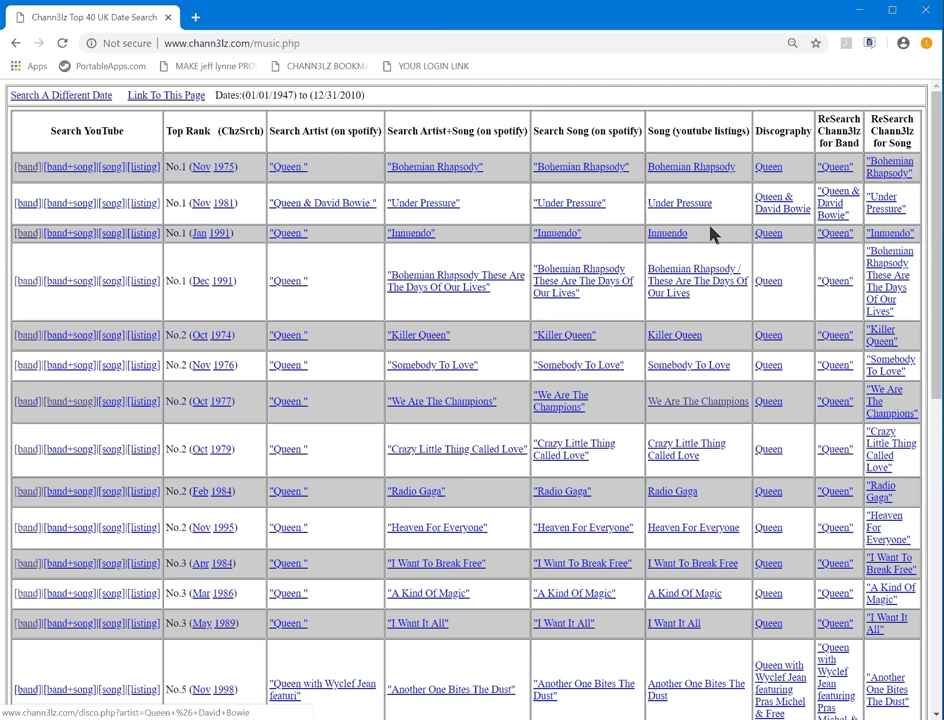
click(692, 172)
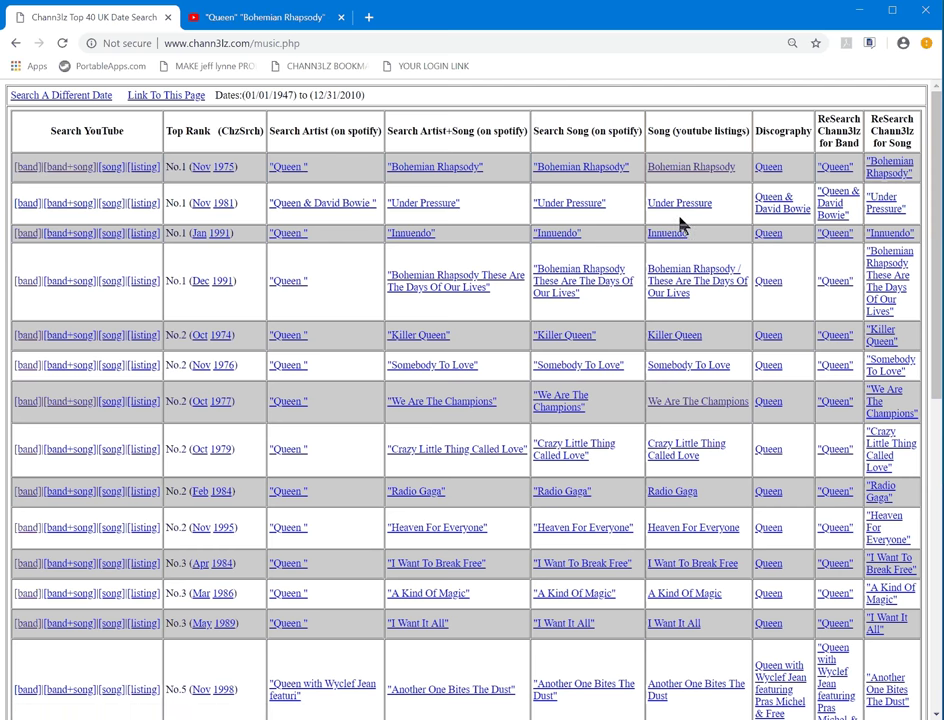
middle_click(678, 207)
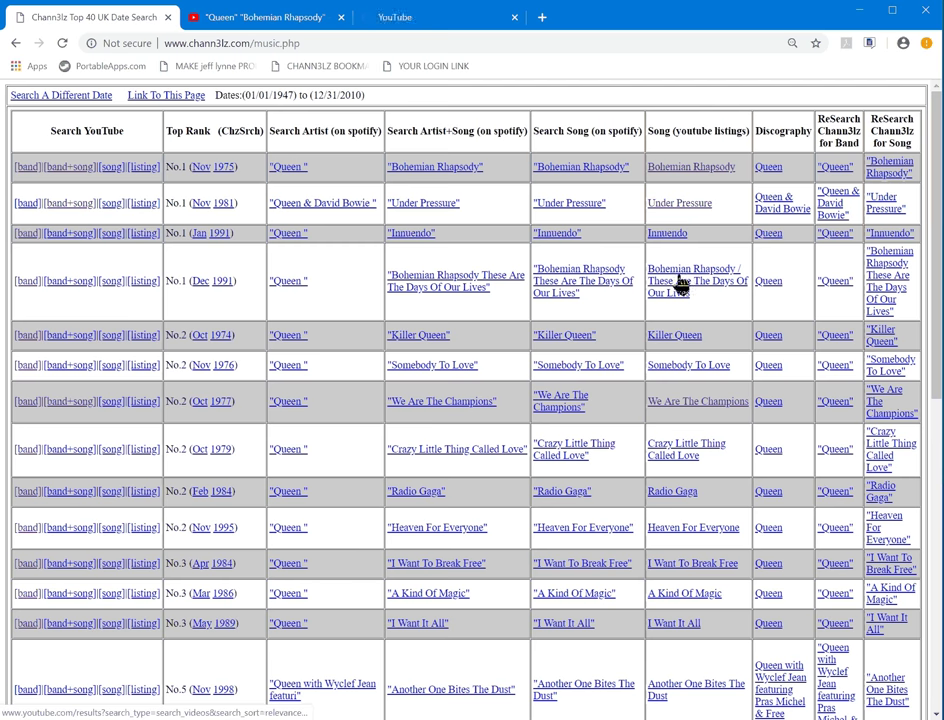
middle_click(677, 337)
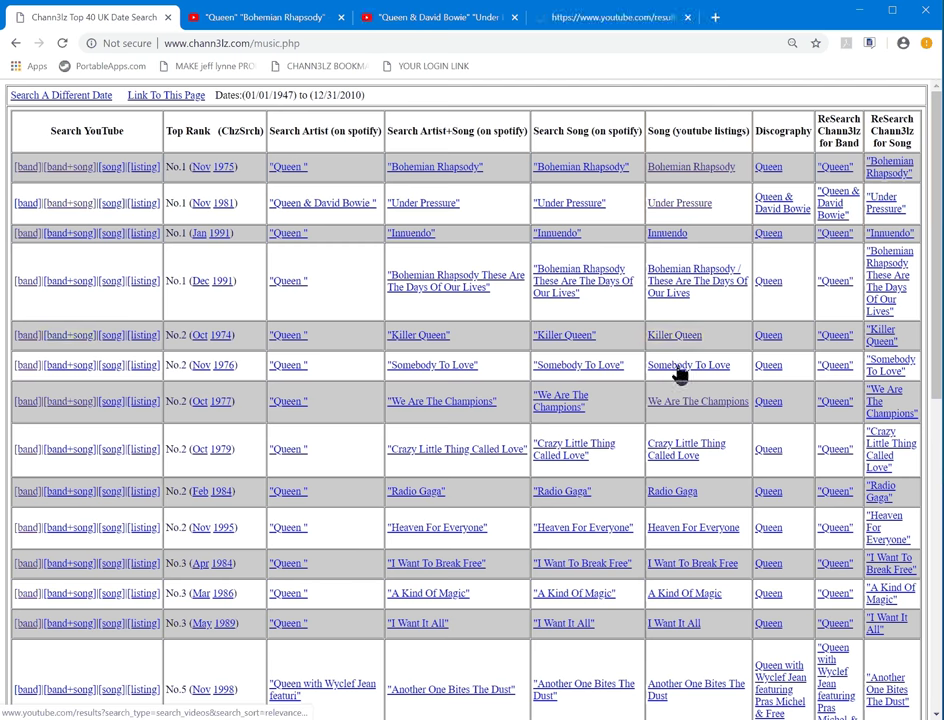
middle_click(686, 368)
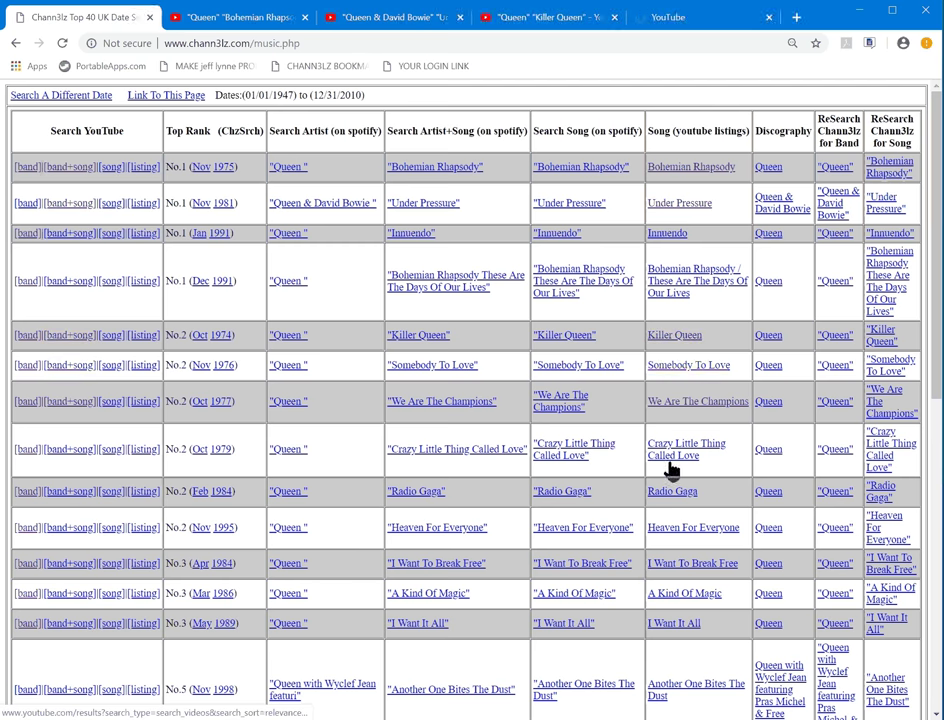
middle_click(683, 458)
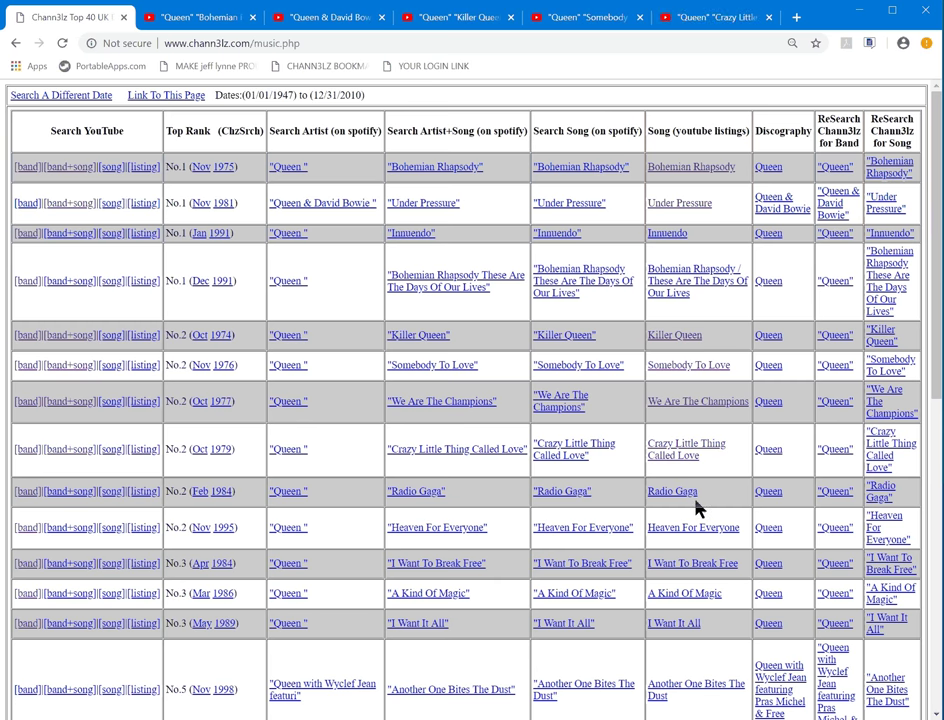
middle_click(685, 493)
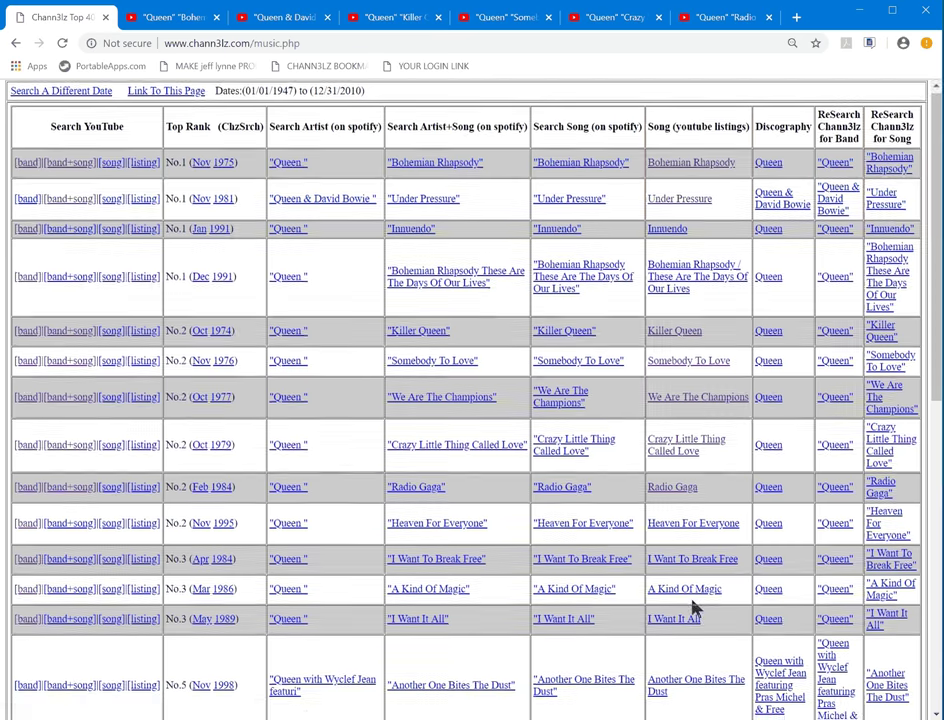
Open searches for Another One Bites The Dust, You're My Best Friend, Let Me Live, Seven Seas Of Rhye and Now I'm Here
scroll(698, 566, down, 3)
scroll(698, 566, down, 3)
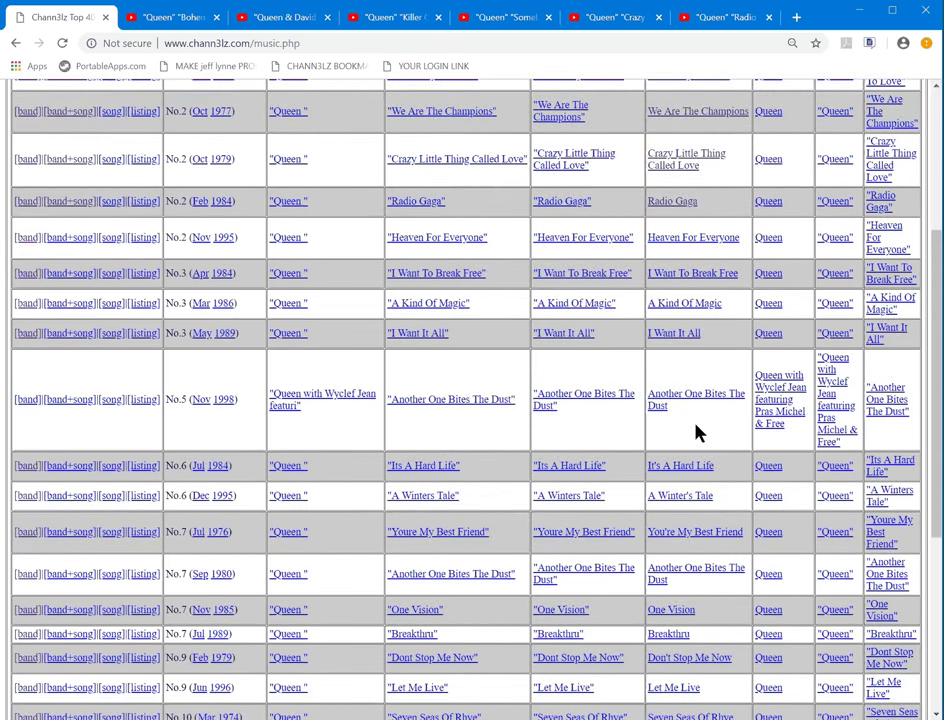
middle_click(695, 399)
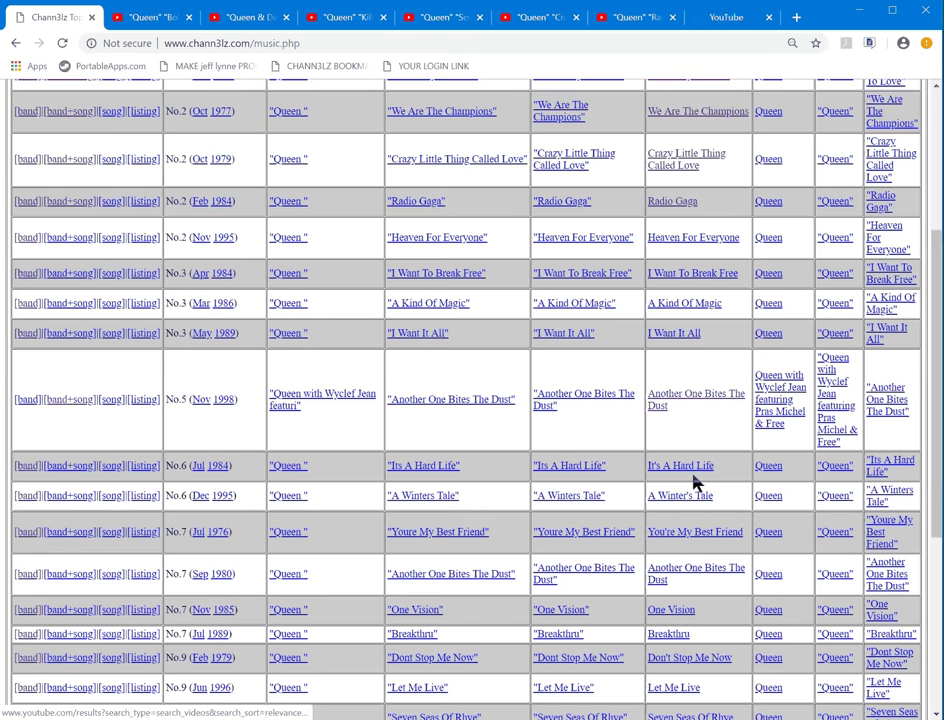
scroll(695, 481, down, 3)
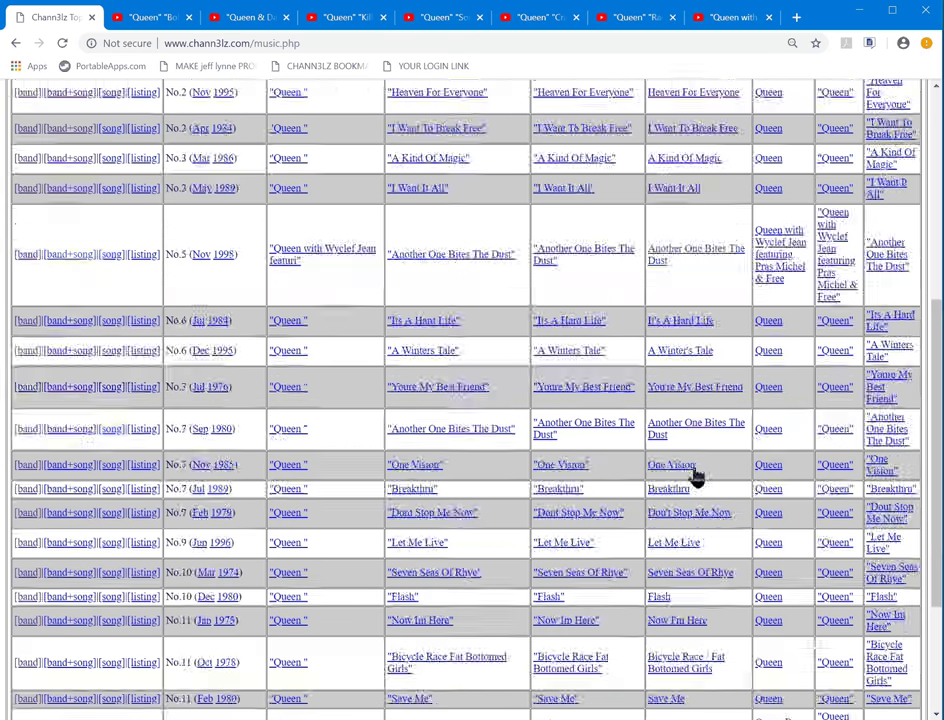
middle_click(703, 397)
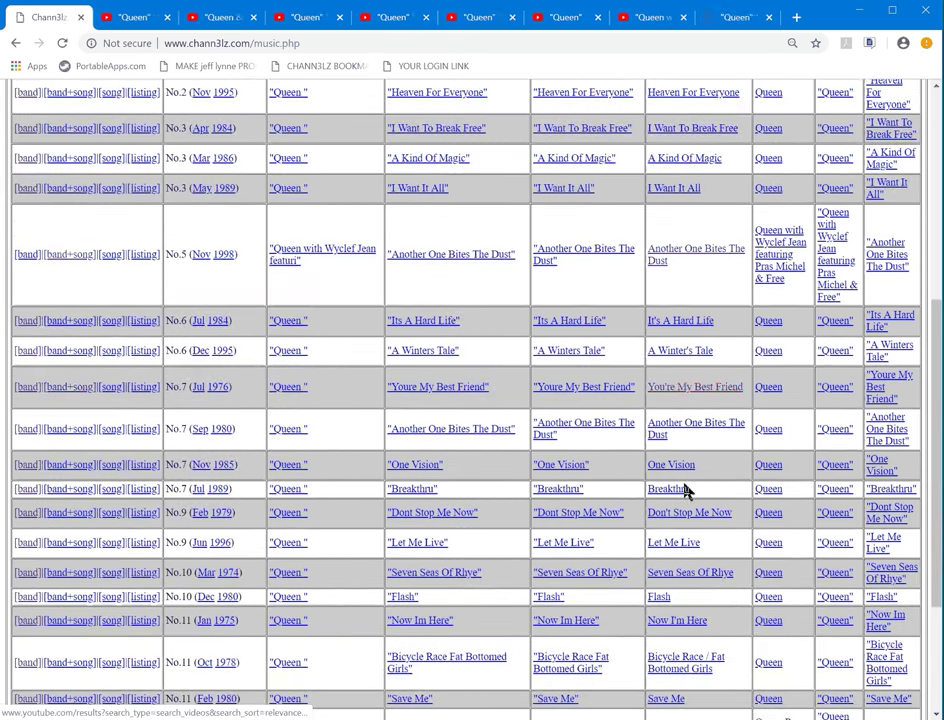
middle_click(684, 545)
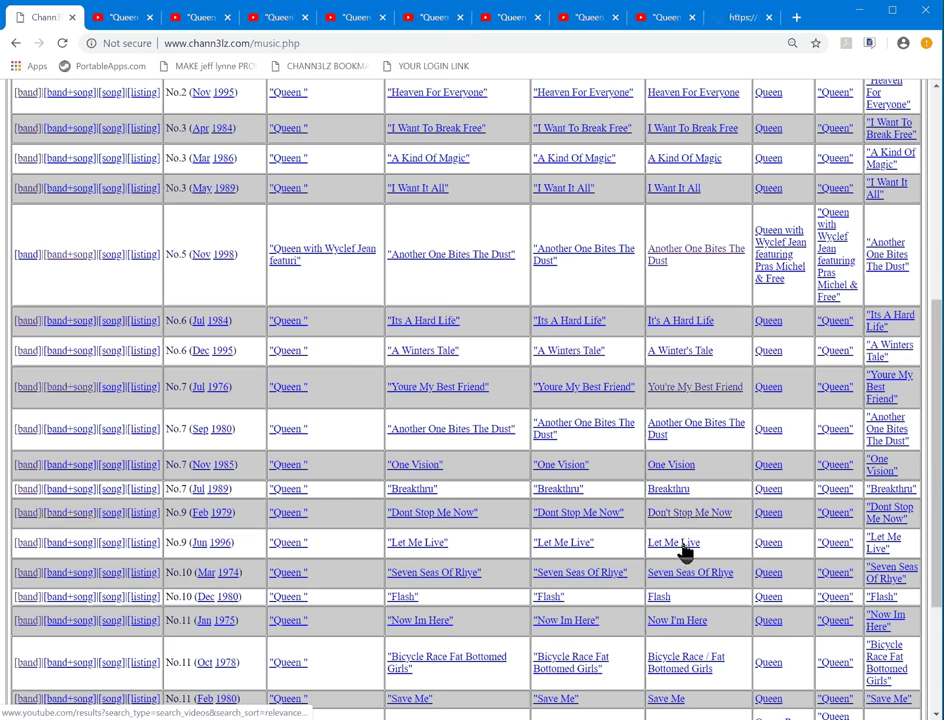
scroll(684, 553, down, 1)
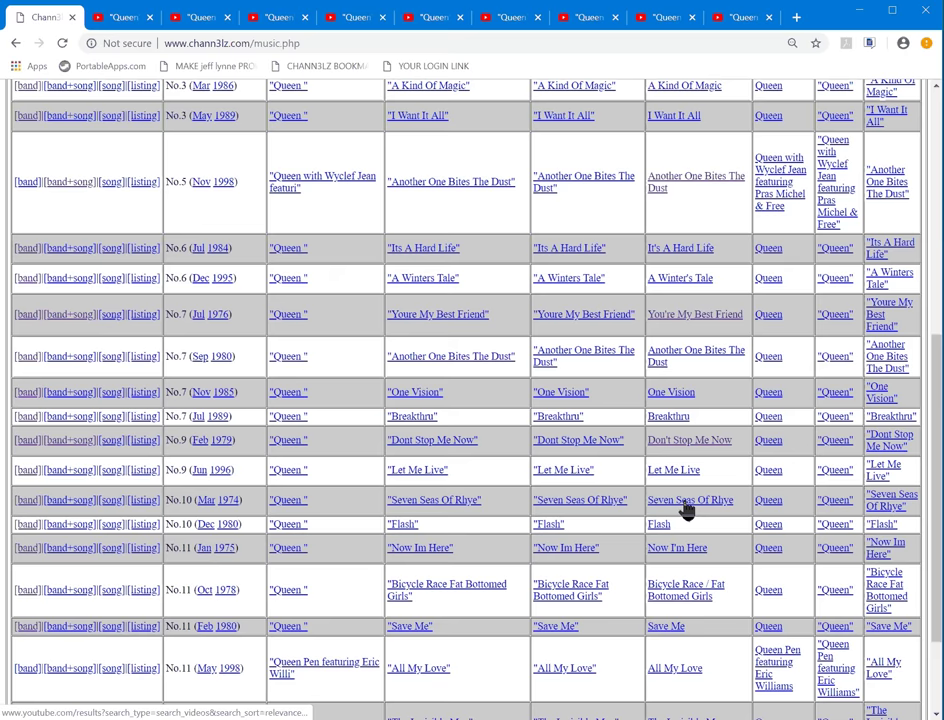
middle_click(687, 510)
scroll(684, 533, down, 2)
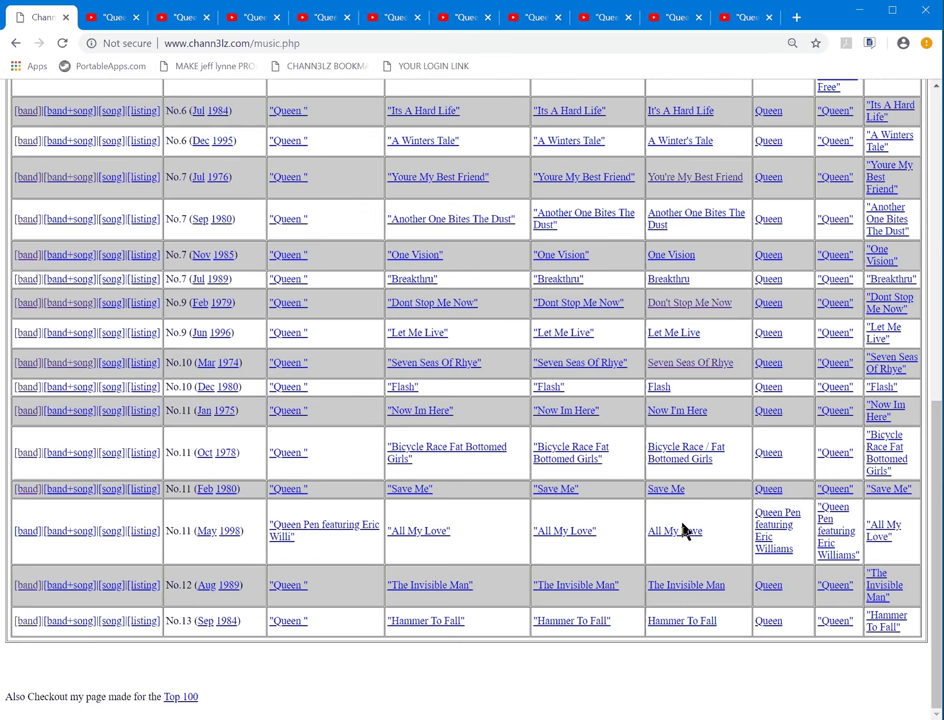
middle_click(684, 413)
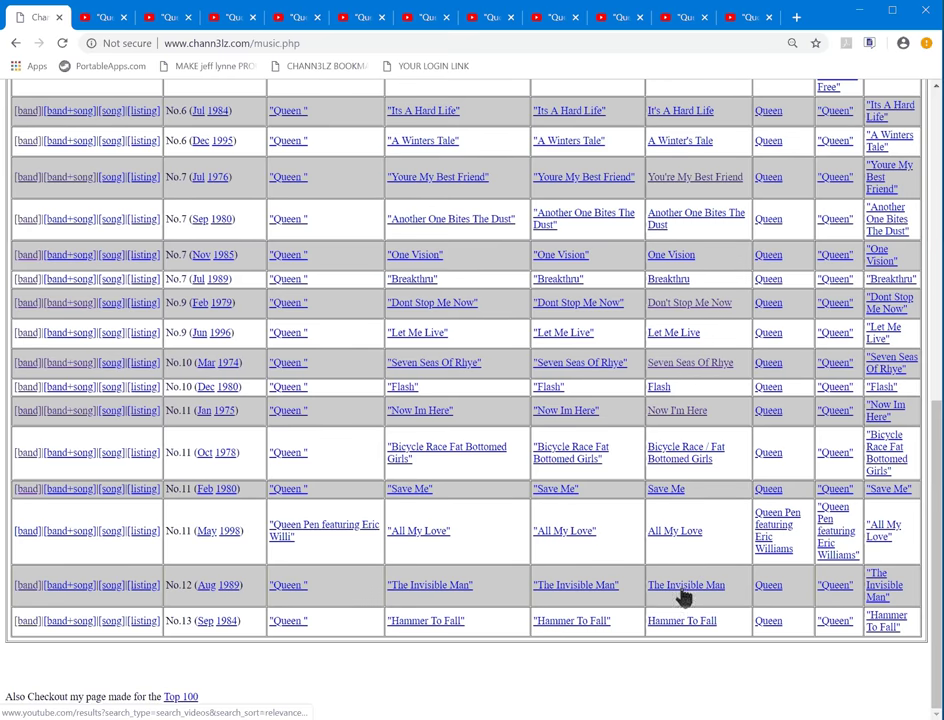
scroll(697, 575, up, 12)
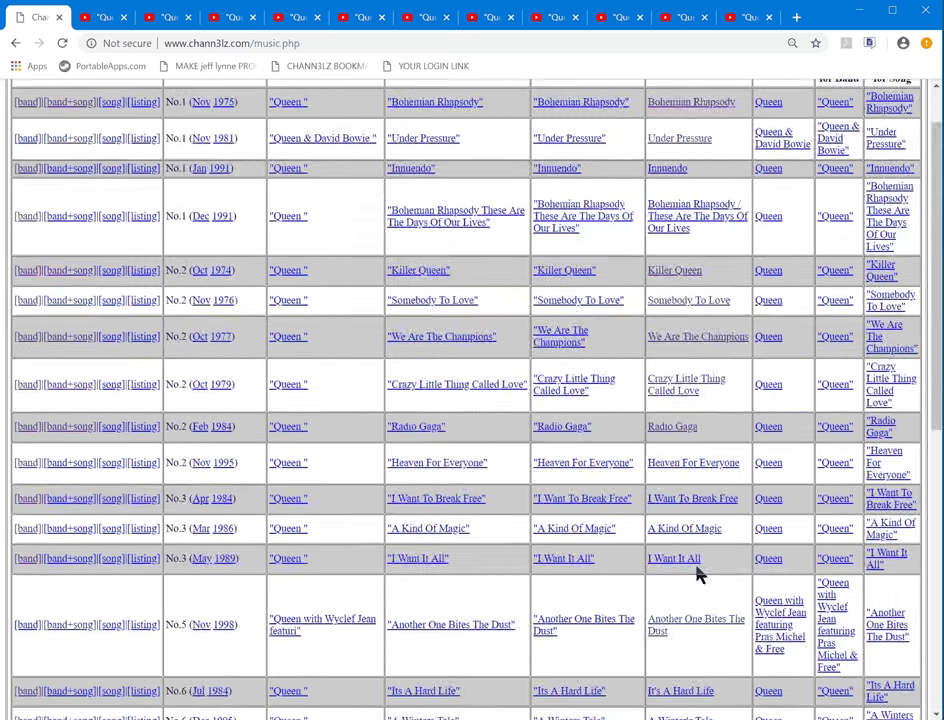
scroll(697, 577, down, 7)
scroll(697, 580, down, 5)
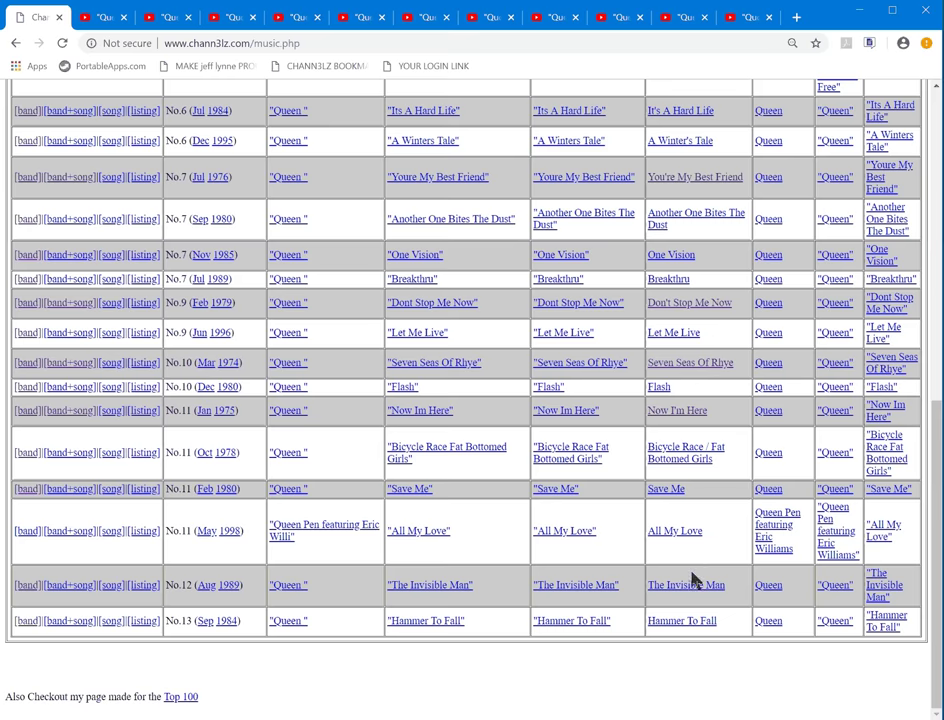
scroll(695, 579, up, 6)
scroll(695, 579, up, 7)
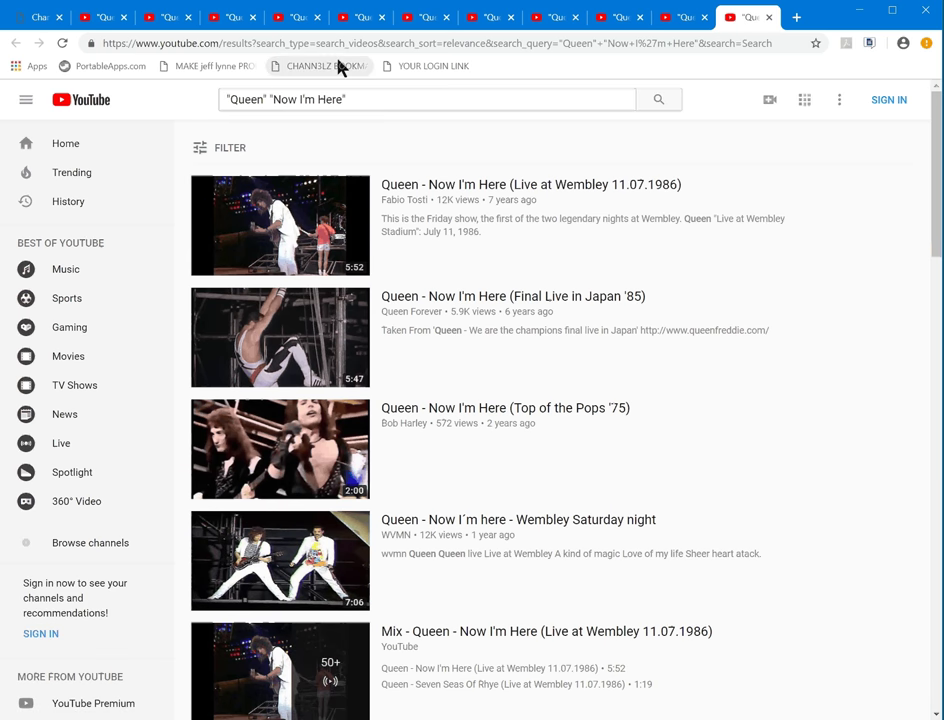
Load Queen's 'Now I'm Here' YouTube results into CHANN3LZ's import page via the bookmarklet
scroll(511, 228, down, 8)
scroll(511, 228, down, 8)
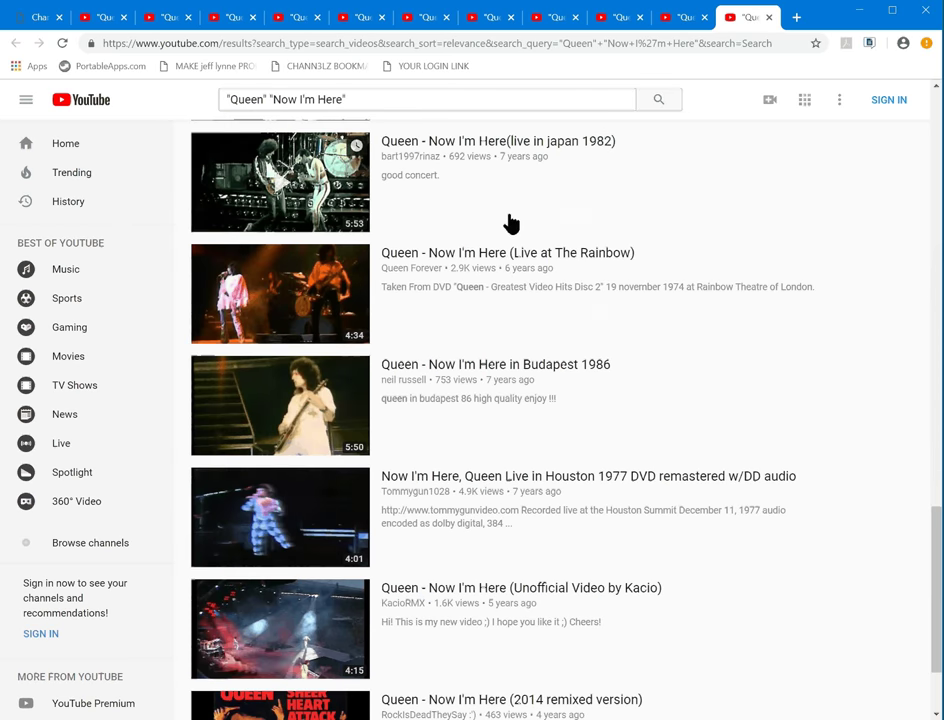
scroll(511, 225, down, 5)
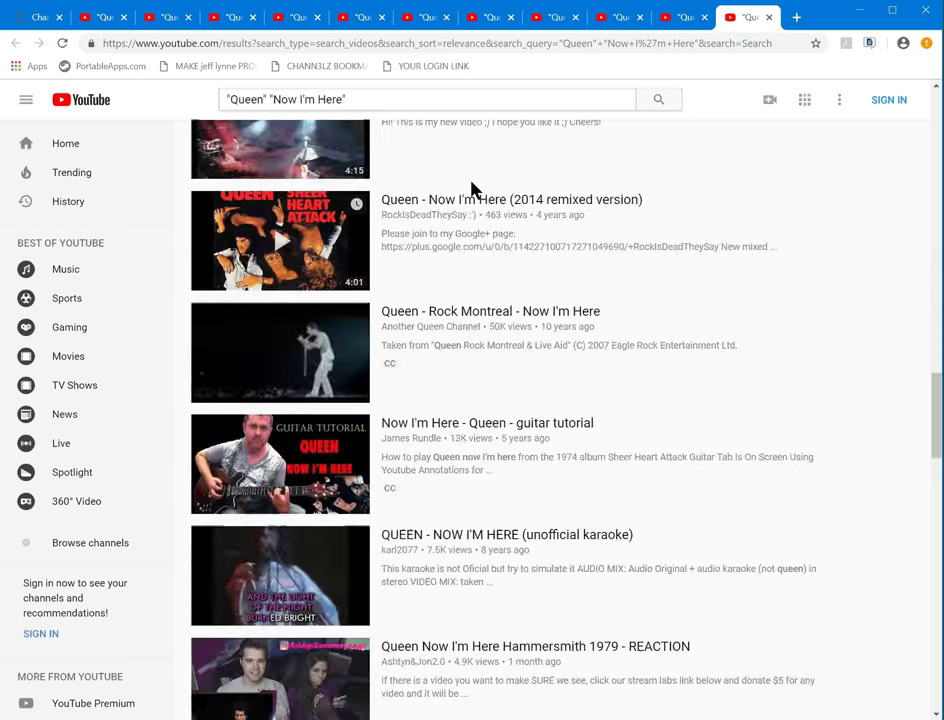
click(338, 66)
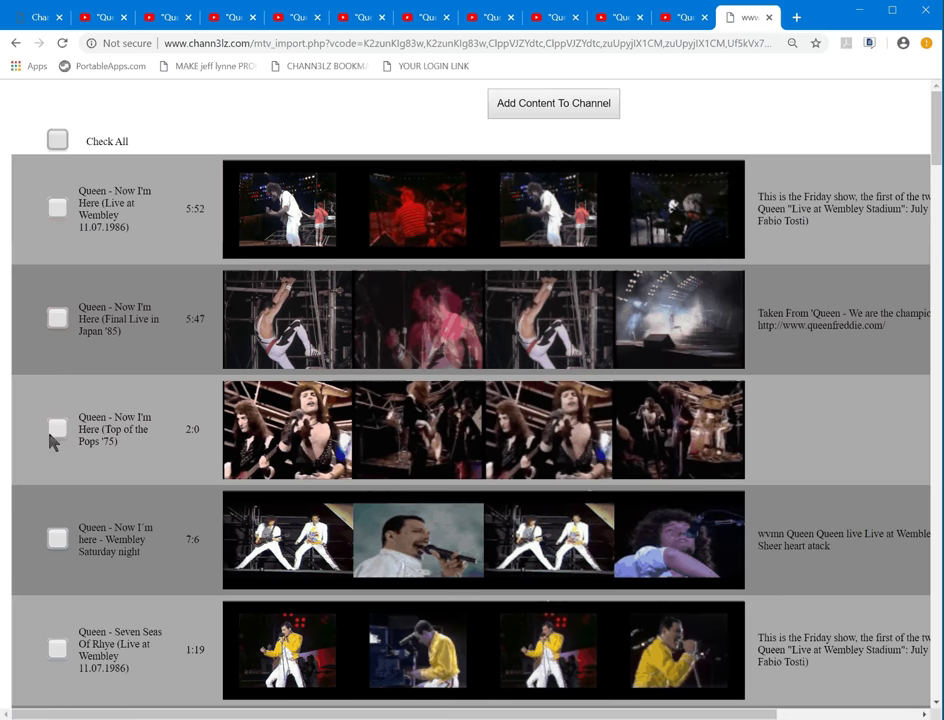
Tick the Top of the Pops '75 Now I'm Here video and scroll down the list
click(53, 432)
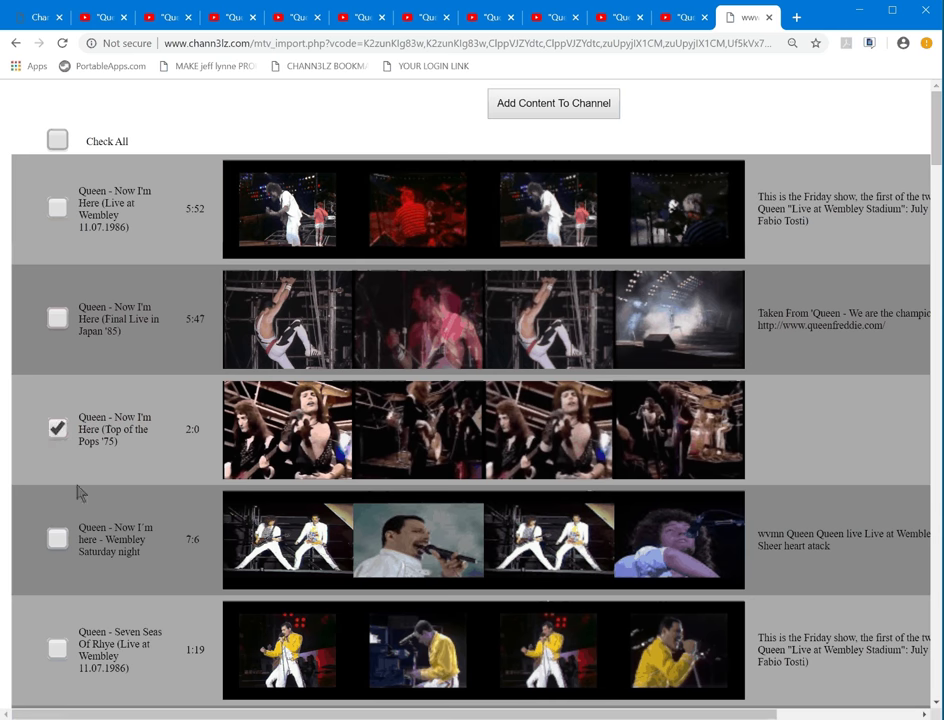
scroll(80, 492, down, 3)
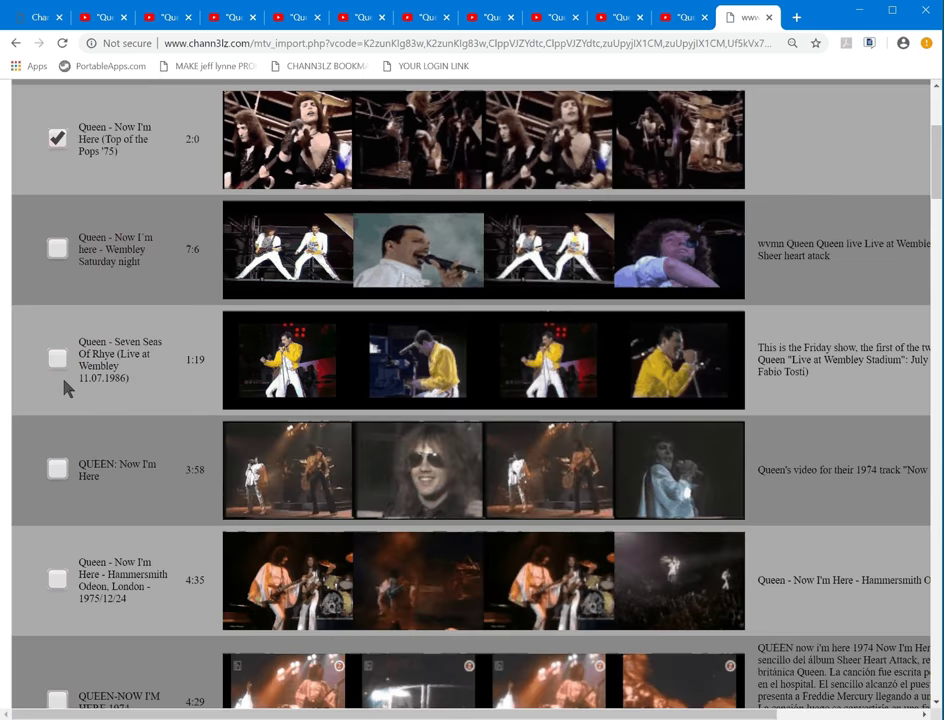
scroll(67, 388, down, 4)
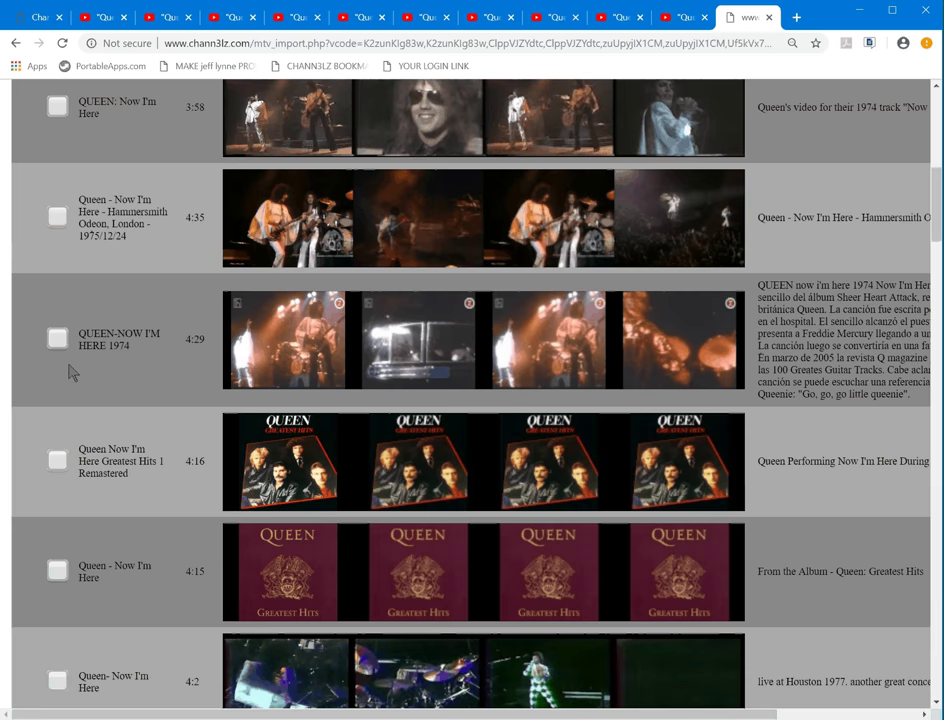
scroll(70, 400, down, 3)
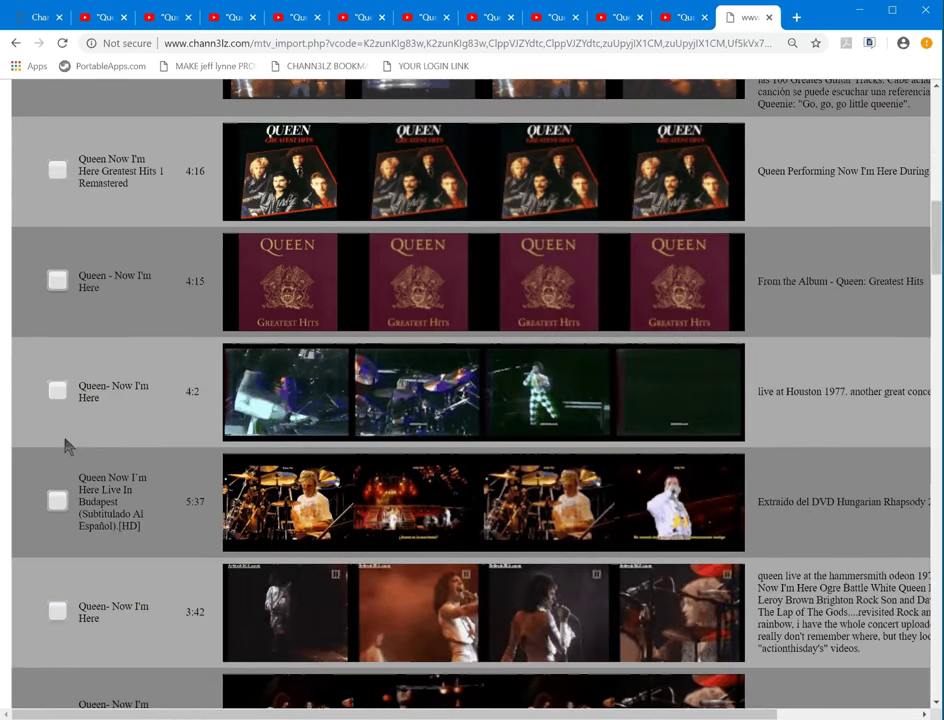
scroll(70, 490, down, 4)
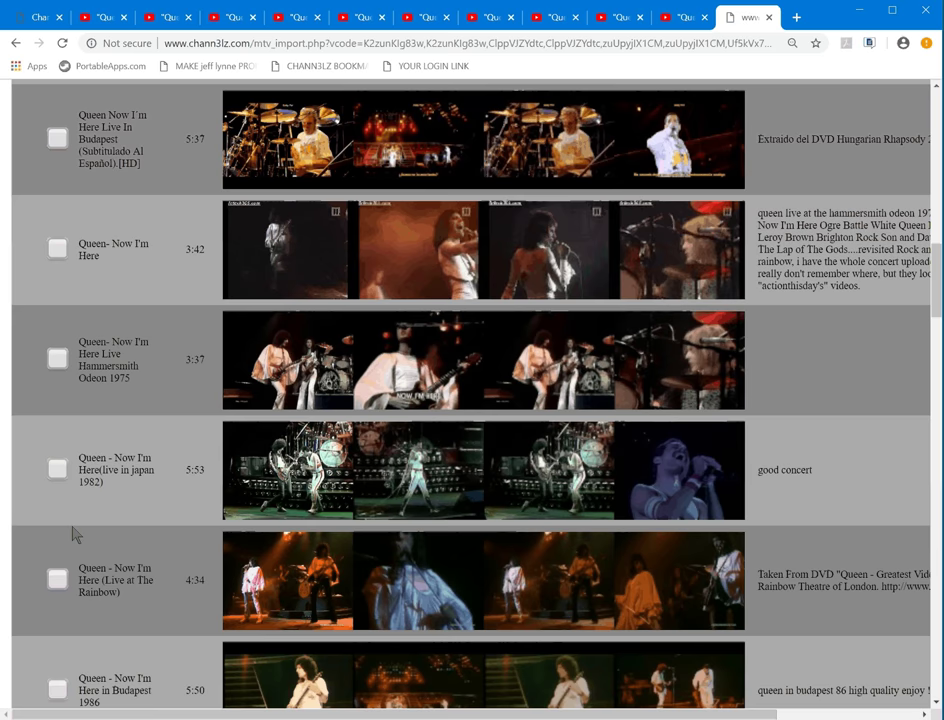
scroll(76, 535, down, 2)
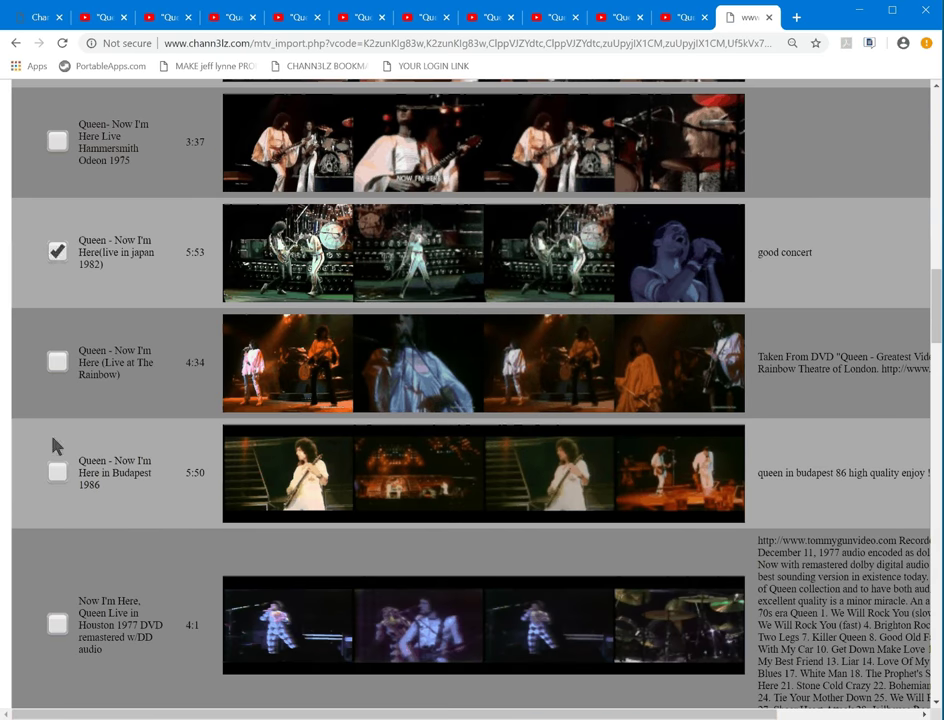
scroll(53, 440, down, 5)
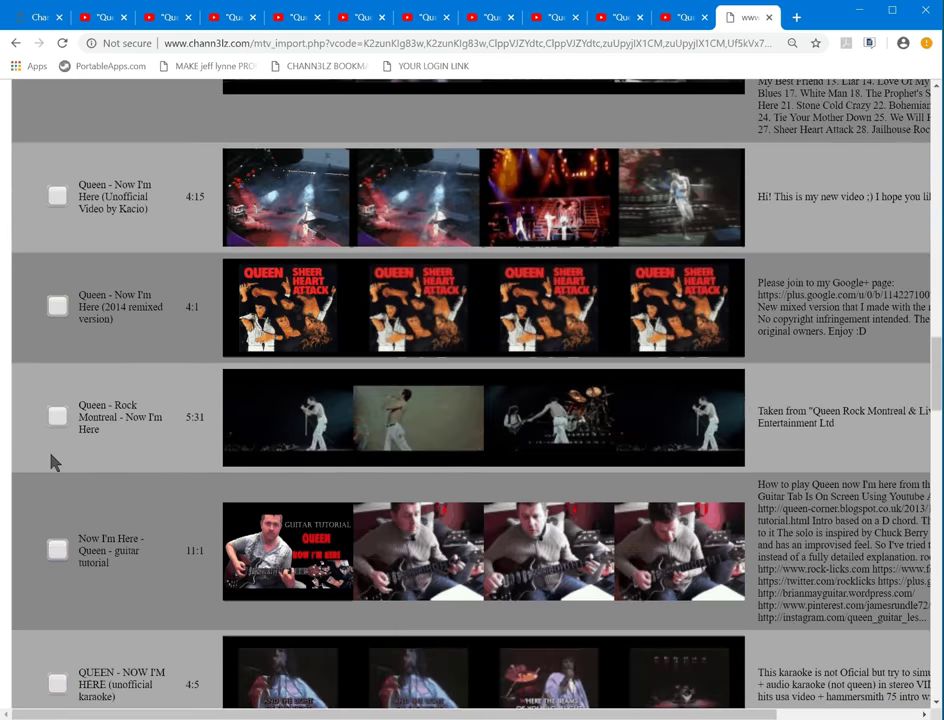
scroll(55, 462, down, 6)
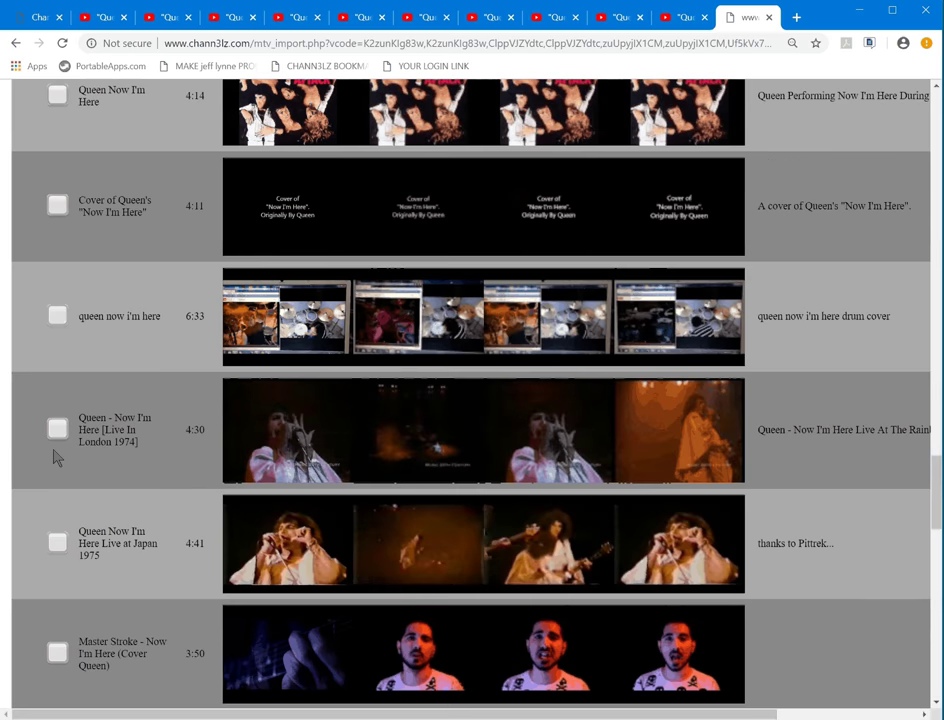
scroll(57, 457, down, 3)
scroll(55, 457, down, 3)
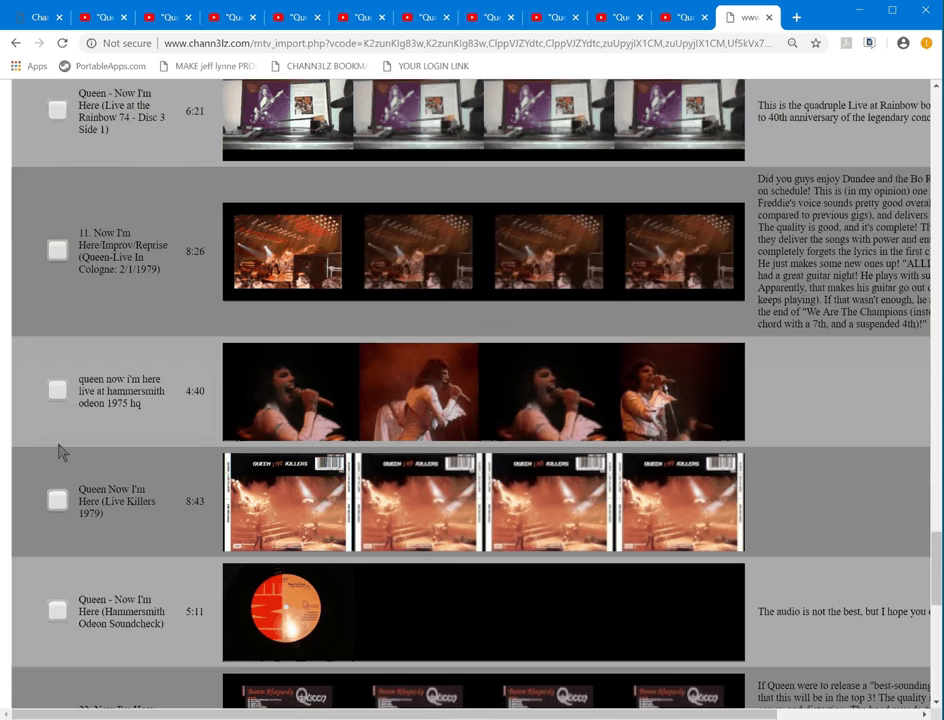
scroll(62, 457, down, 3)
scroll(62, 463, down, 2)
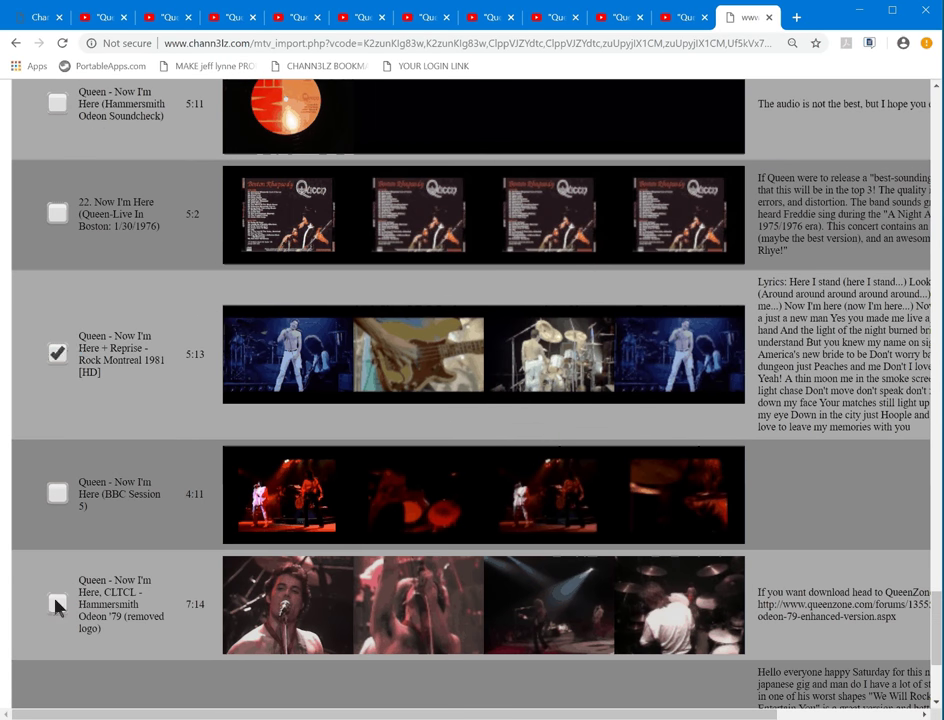
Tick the Hammersmith Odeon '79 version and add all ticked videos to the channel
click(57, 605)
scroll(133, 584, down, 3)
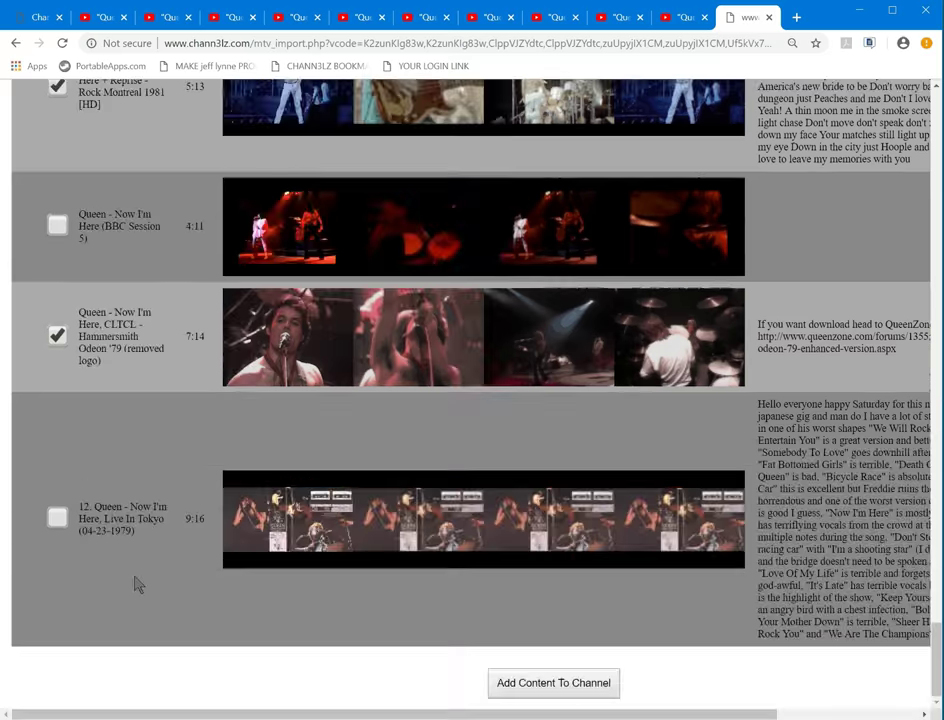
click(532, 687)
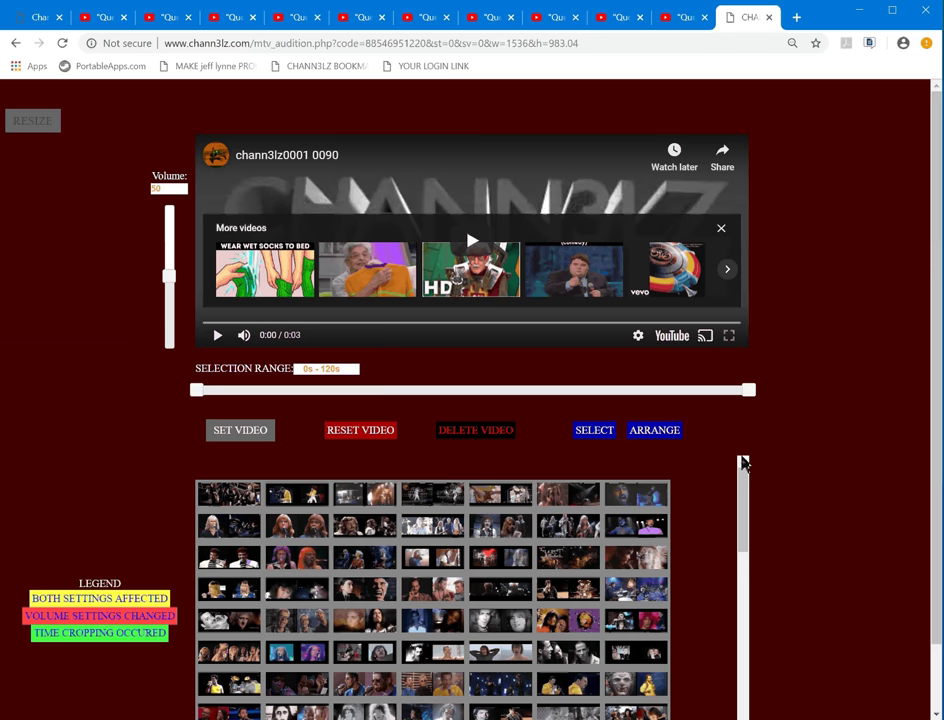
Play I WANT TO BREAK FREE in 100% RANDOM order from the CHANN3LZ playlist directory
click(439, 436)
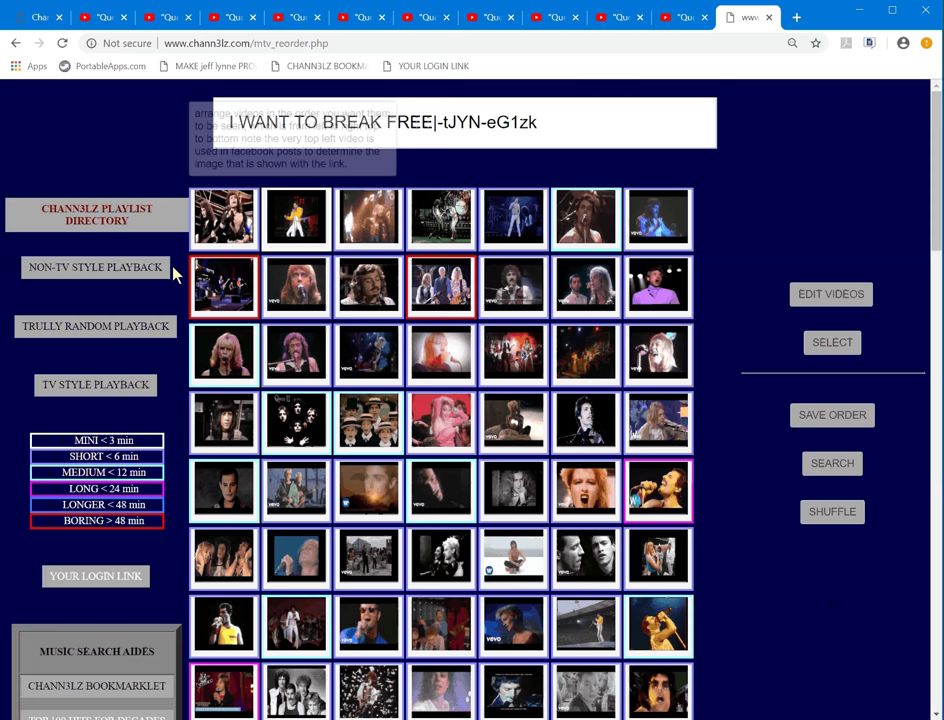
click(166, 268)
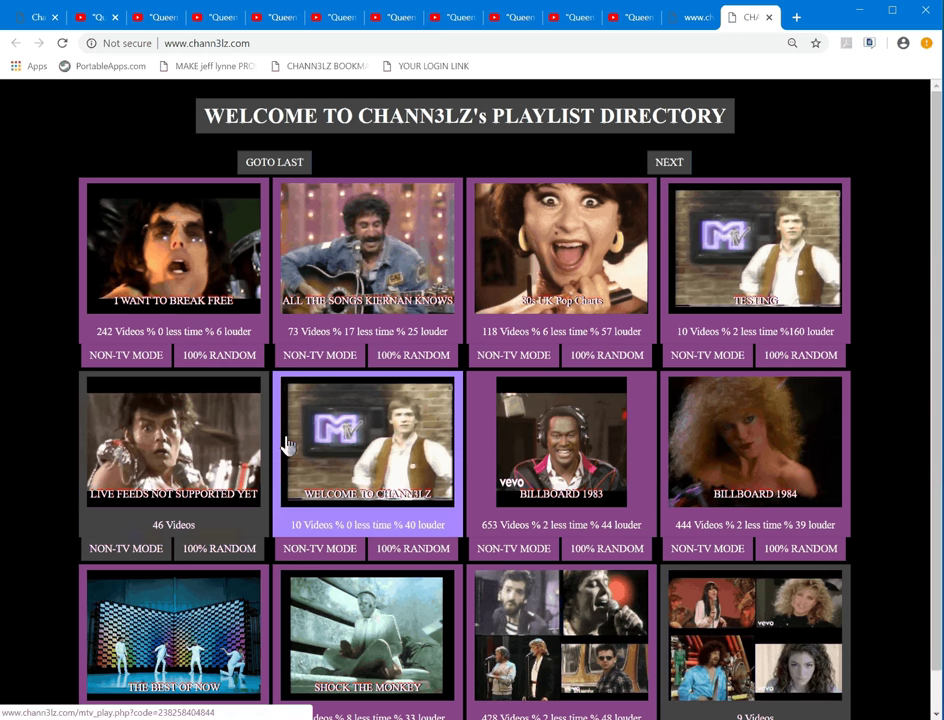
click(213, 358)
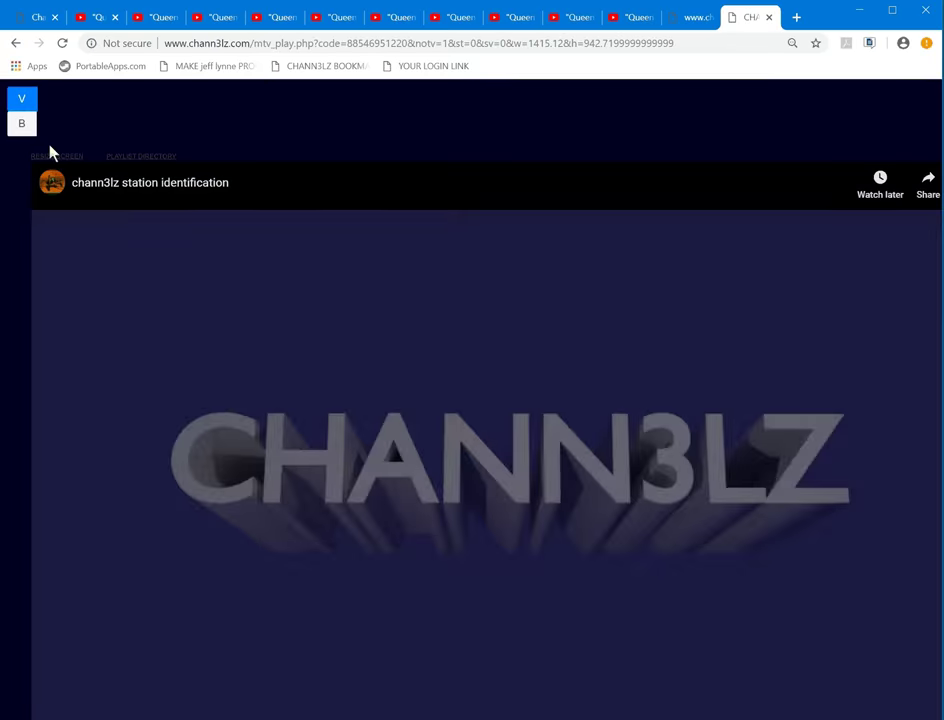
Toggle between the thumbnail grid and video player twice, then go back a page
click(22, 125)
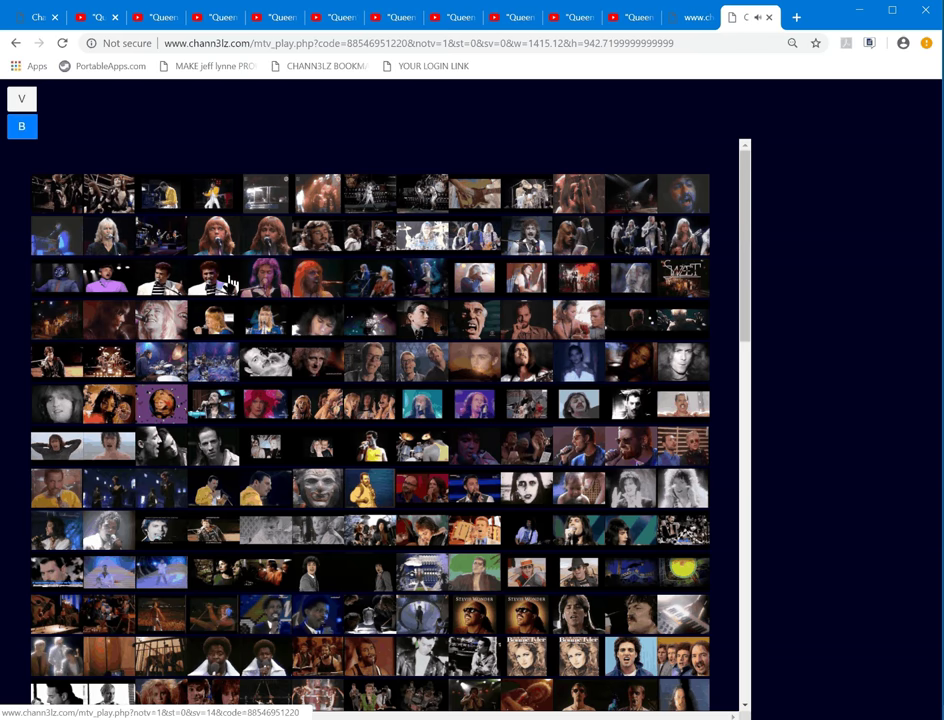
click(229, 281)
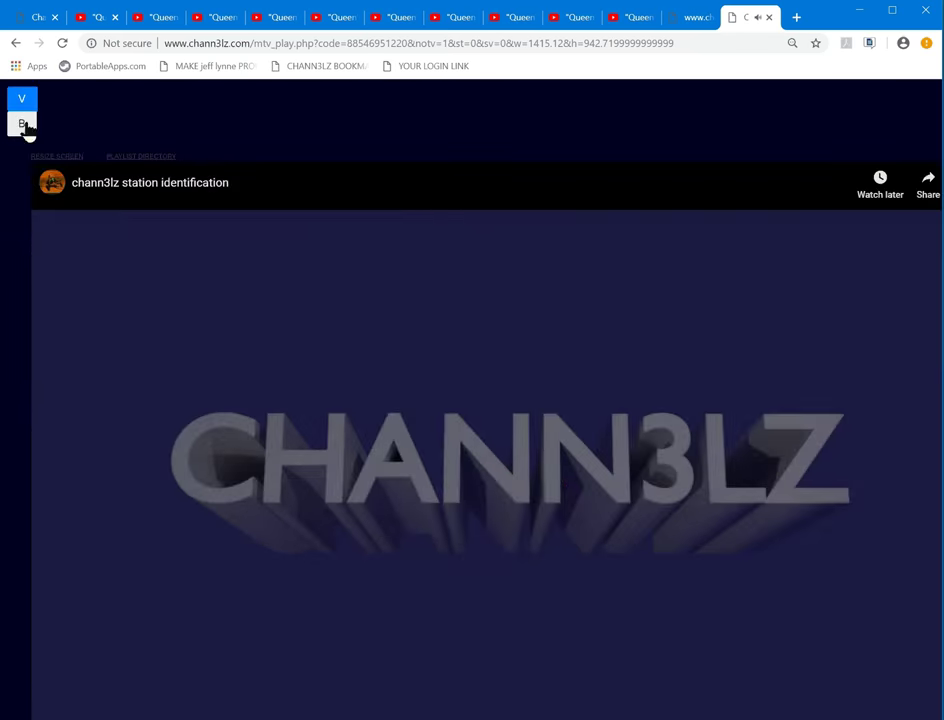
click(22, 125)
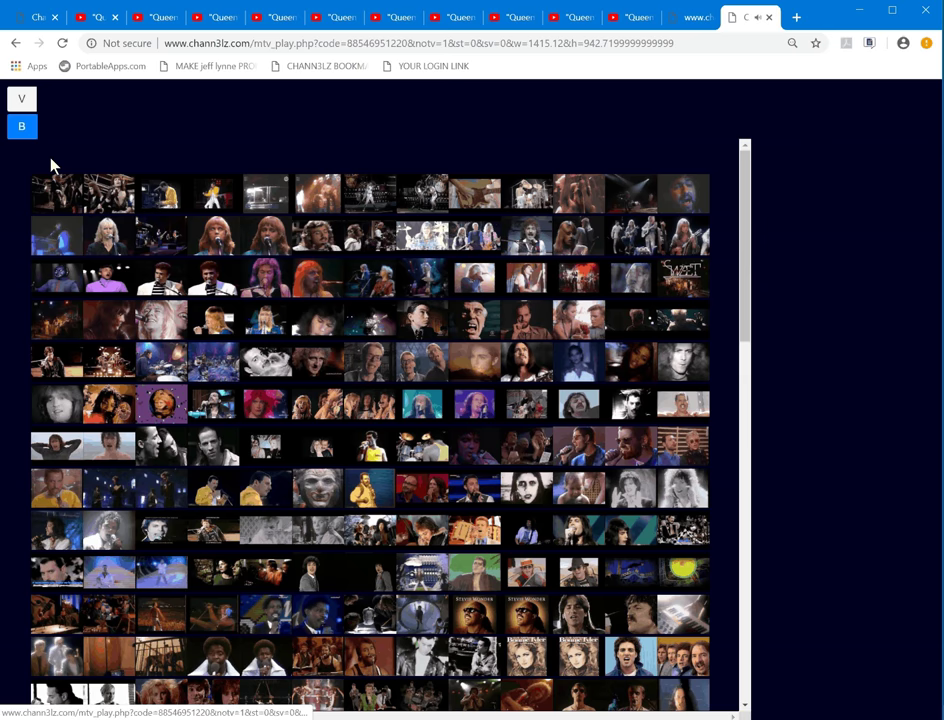
click(343, 360)
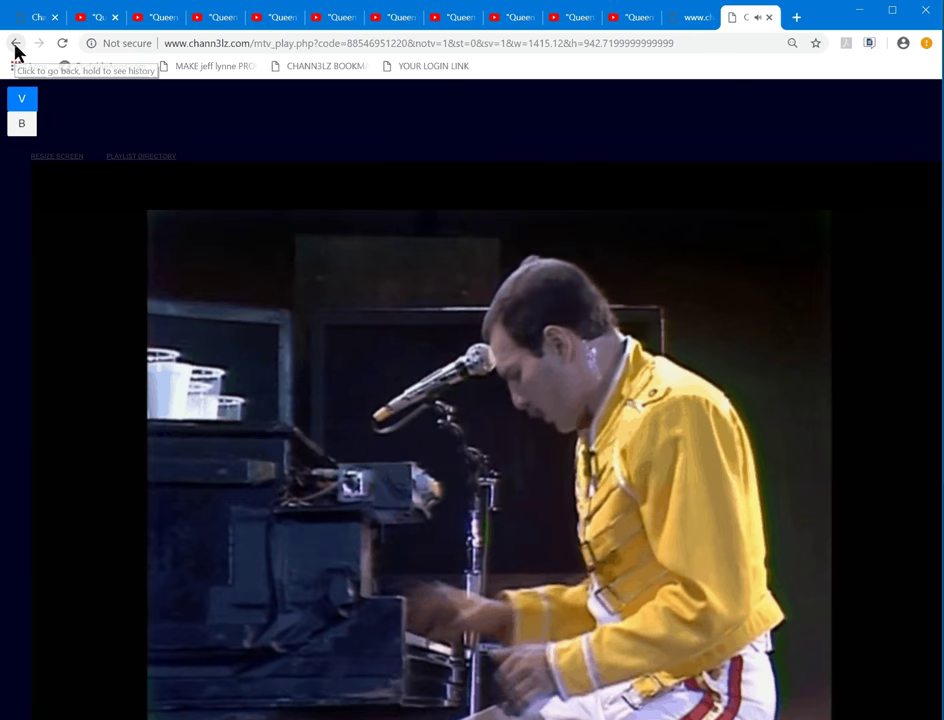
click(15, 44)
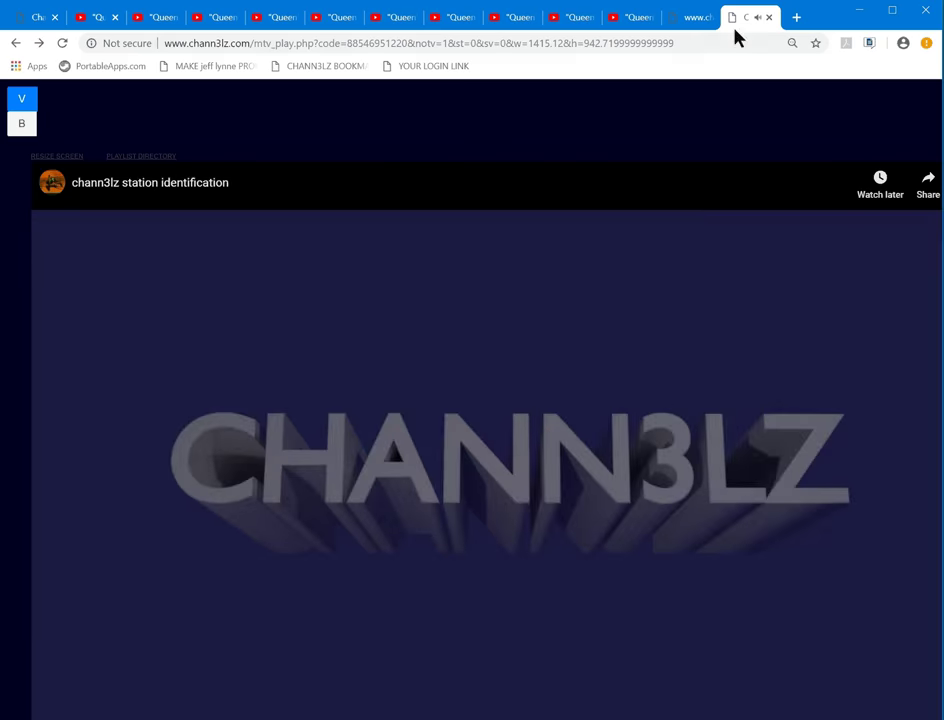
Close the playback tab, browse the video grid, and SHUFFLE the channel's video order
click(769, 17)
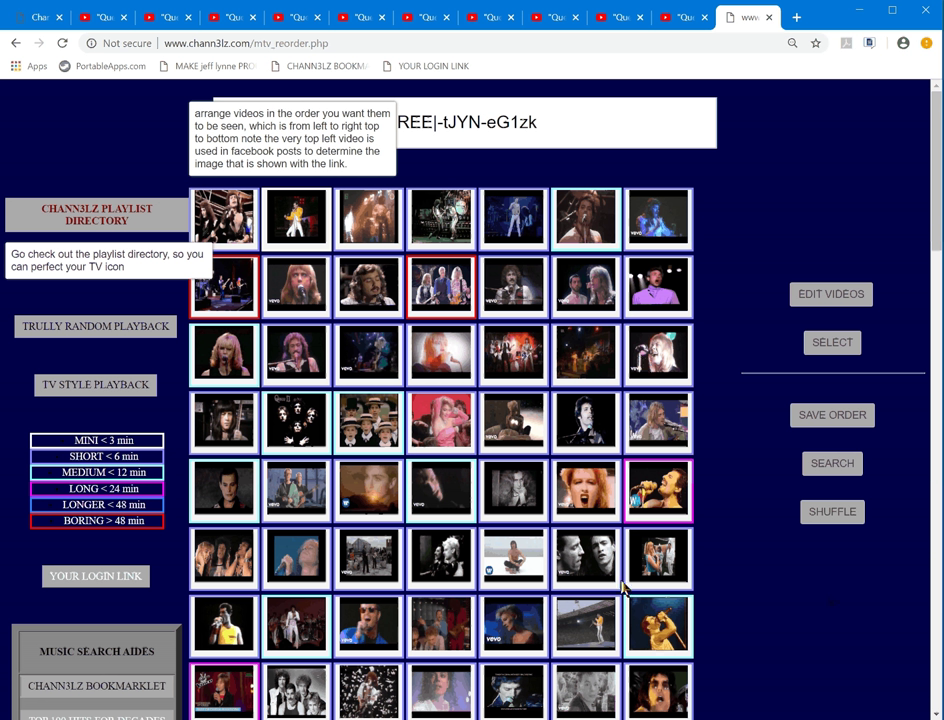
scroll(338, 437, down, 6)
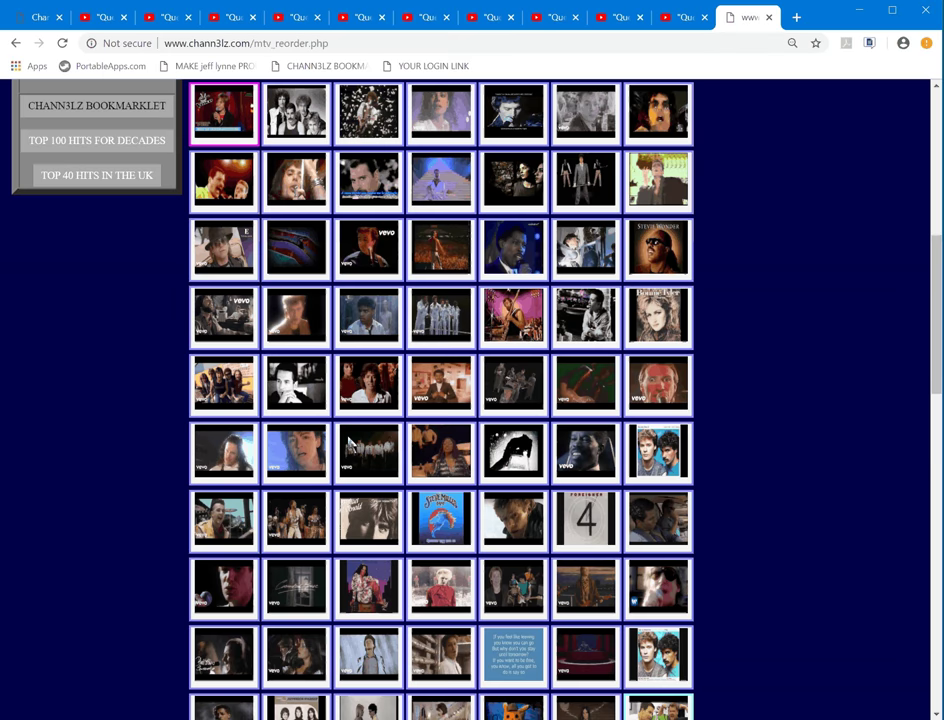
scroll(350, 442, down, 4)
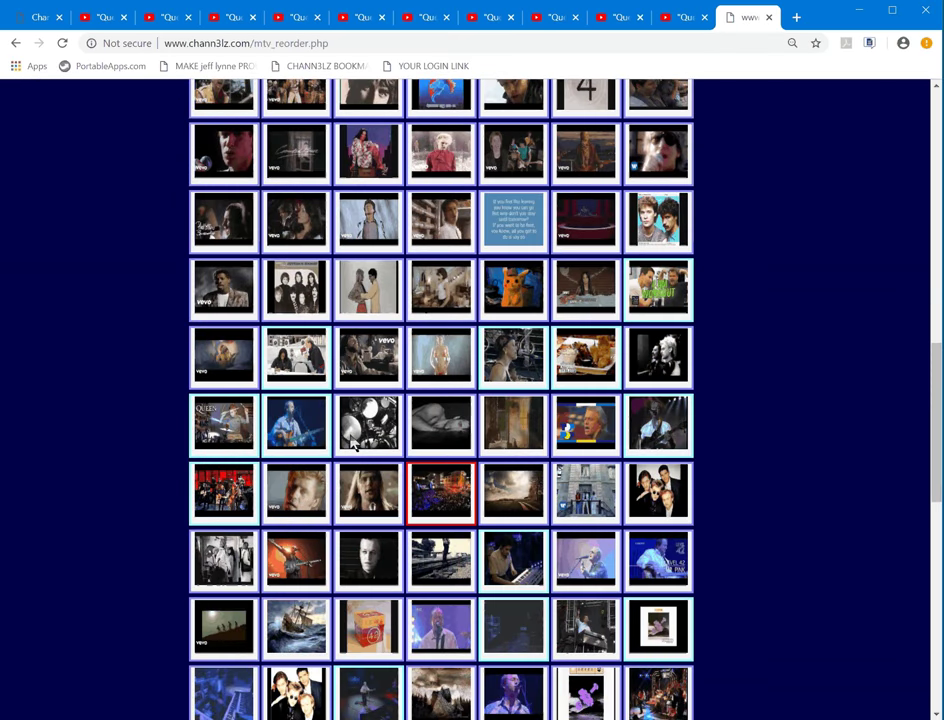
scroll(469, 393, up, 10)
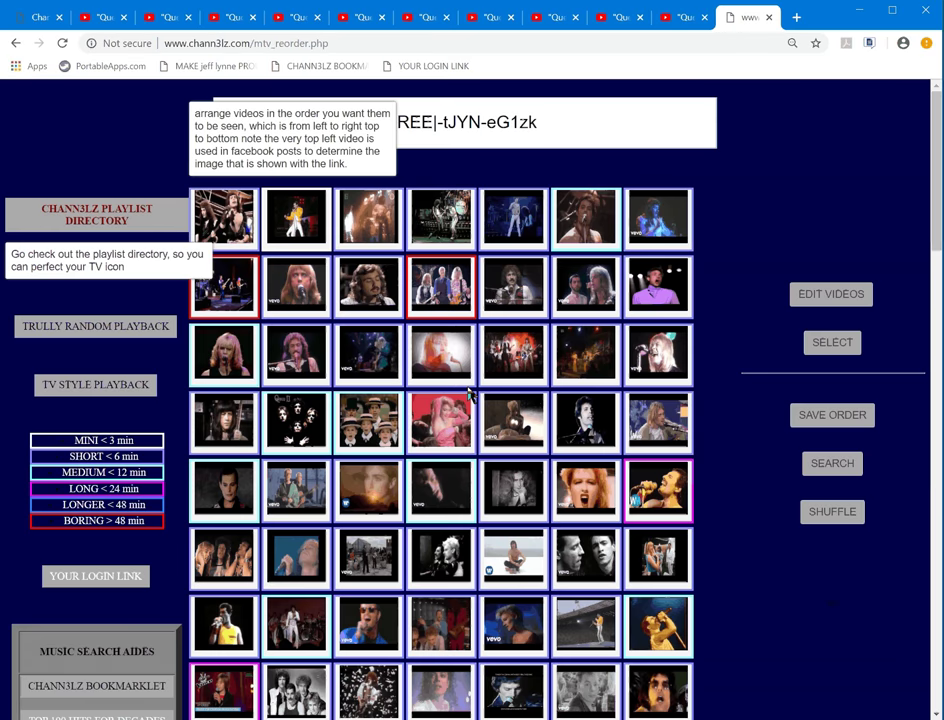
click(845, 516)
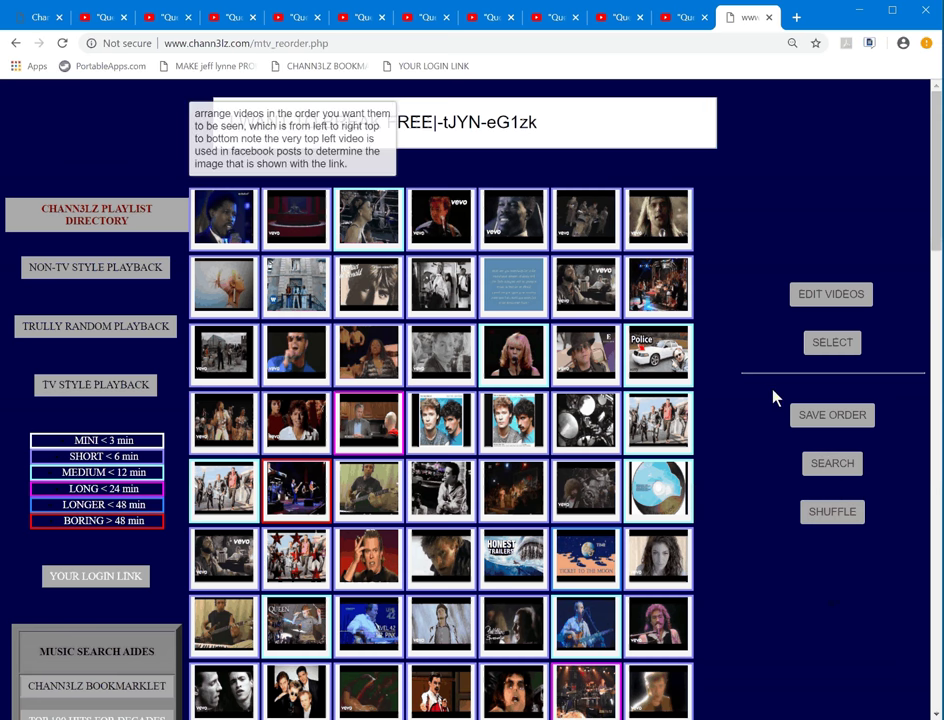
Append 200x200 to the channel title and preview it in the playlist directory
click(580, 127)
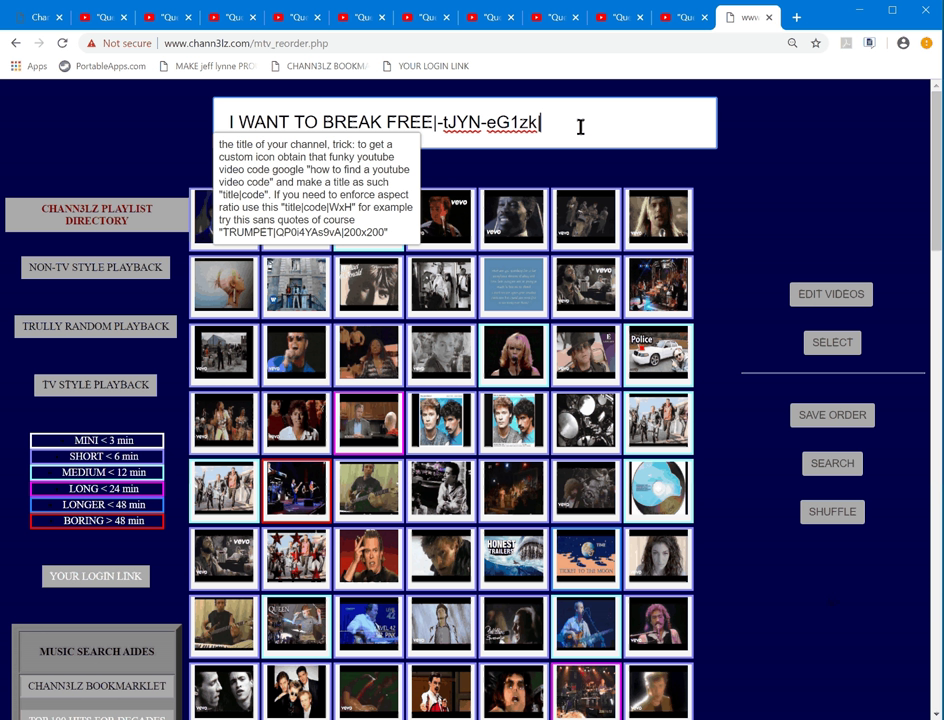
text(200x200)
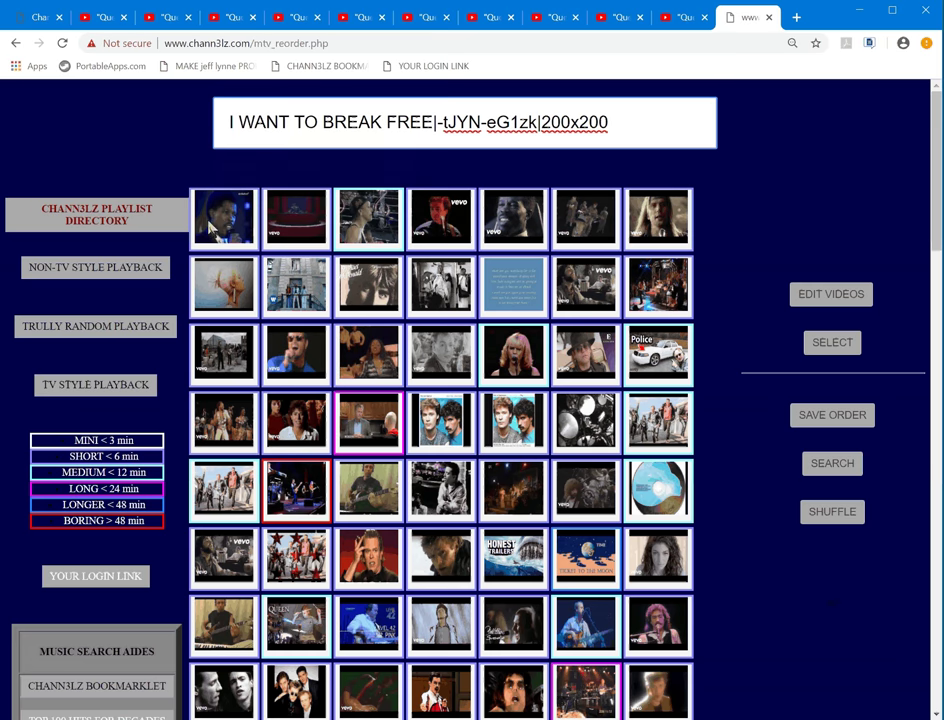
key(Return)
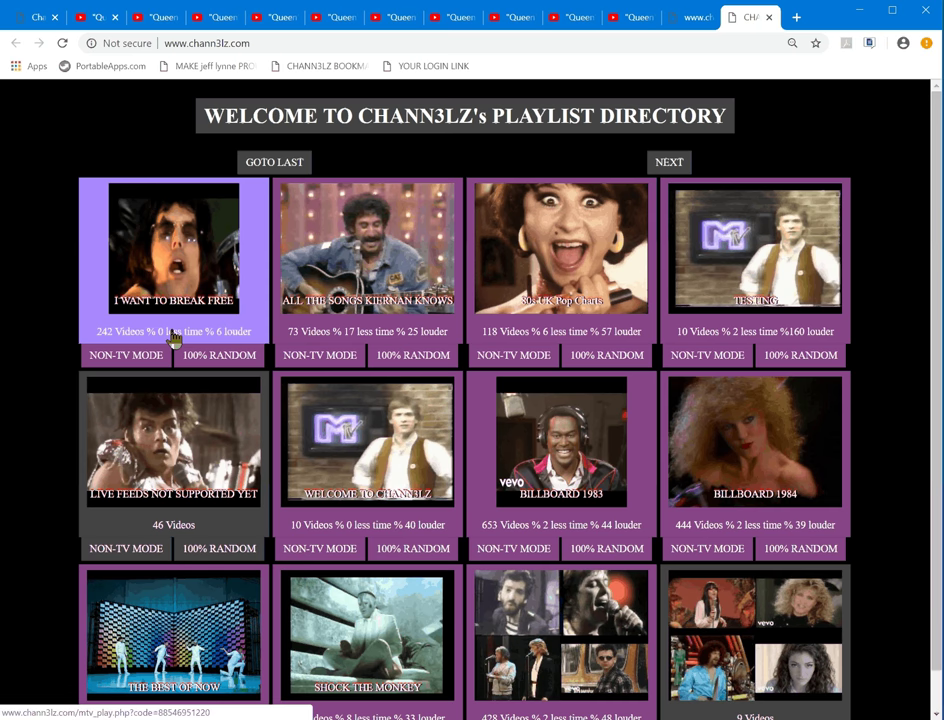
right_click(164, 149)
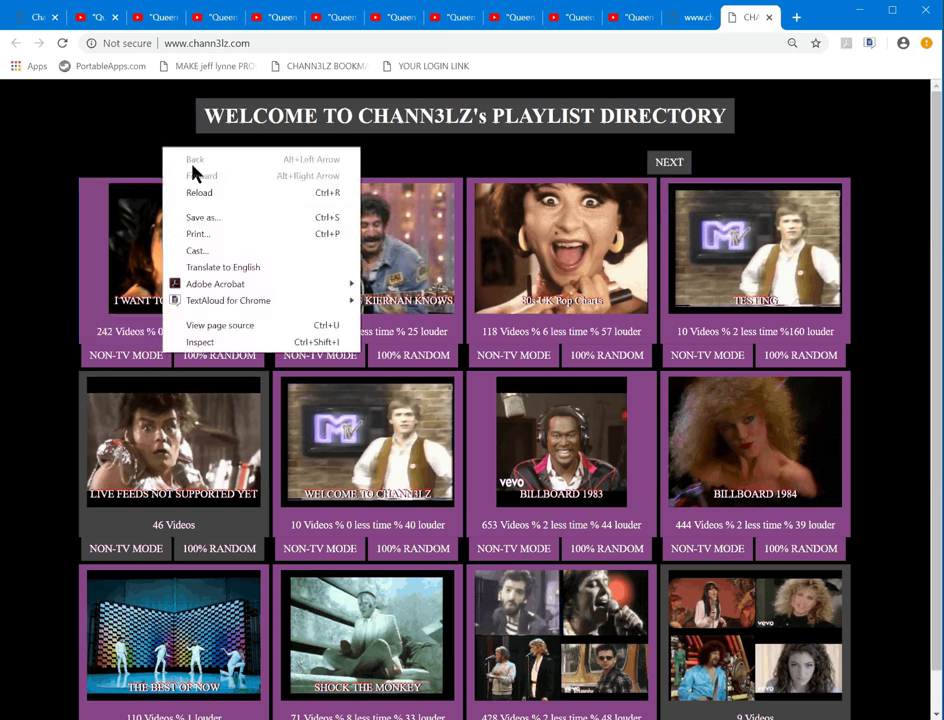
click(527, 62)
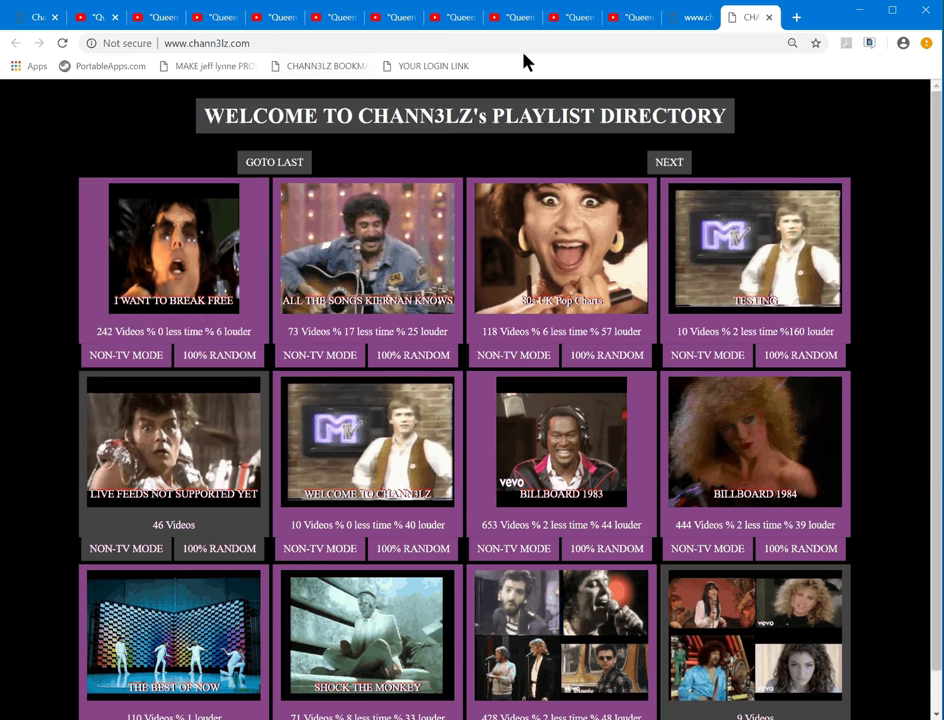
key(ctrl+w)
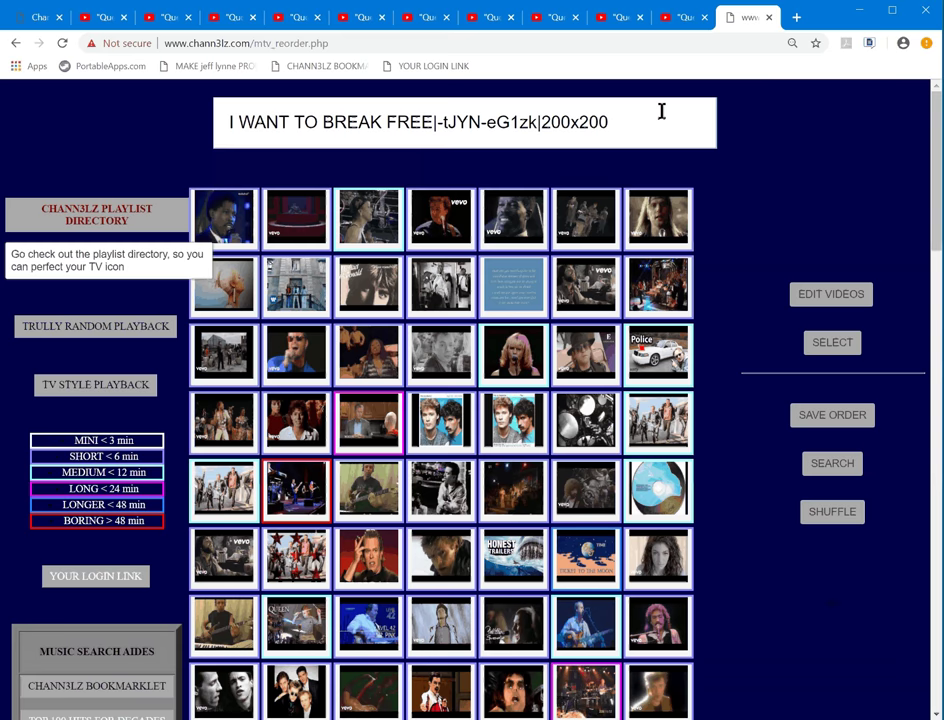
Change the title's icon width from 200 to 266, giving 266x200
click(566, 121)
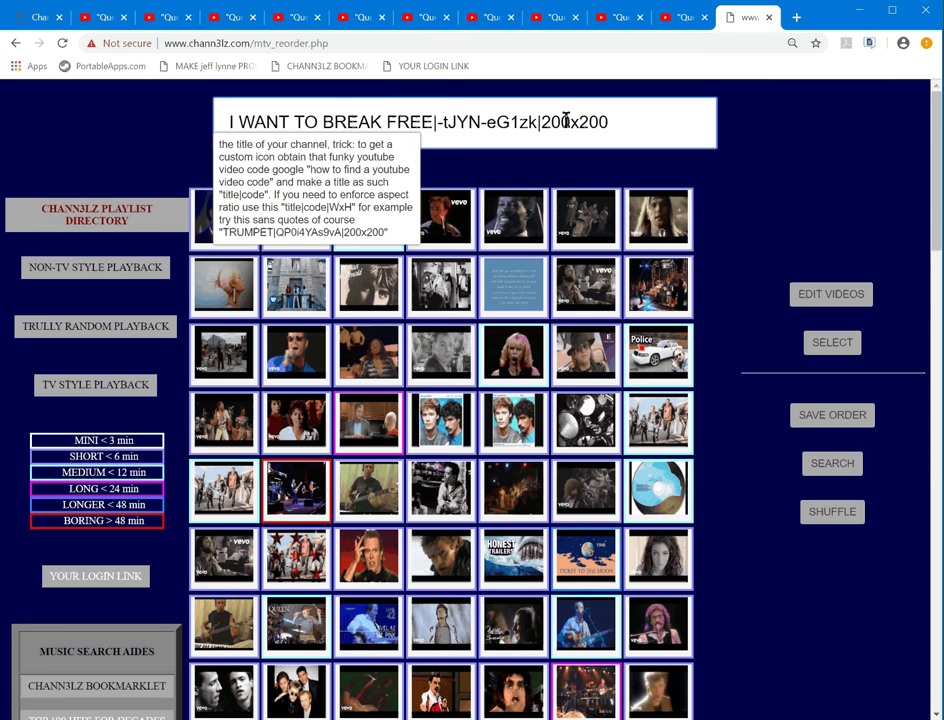
drag(566, 121, 552, 121)
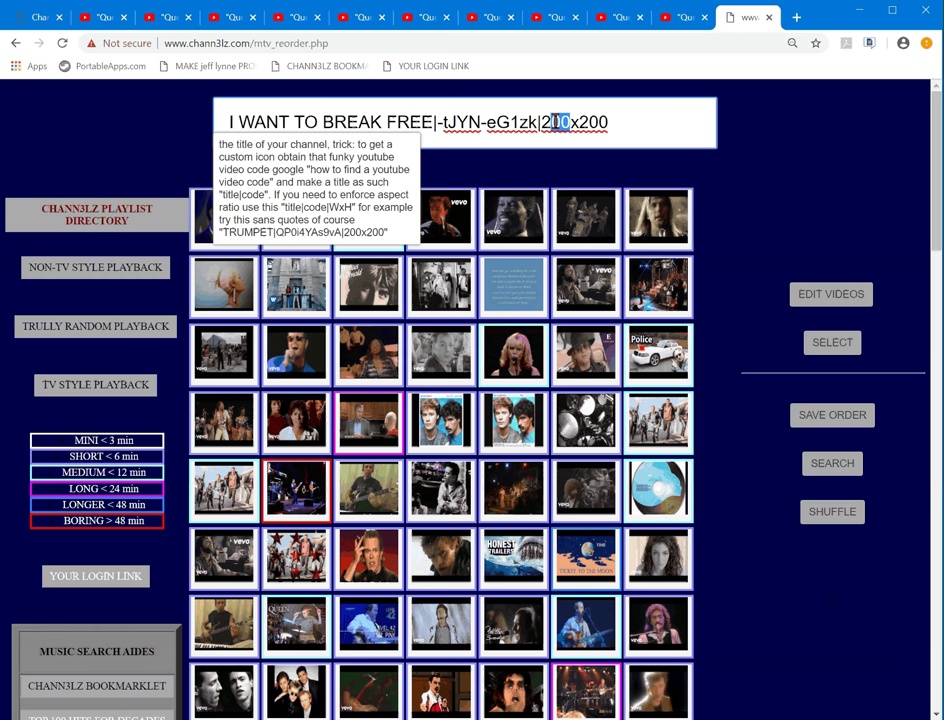
text(66)
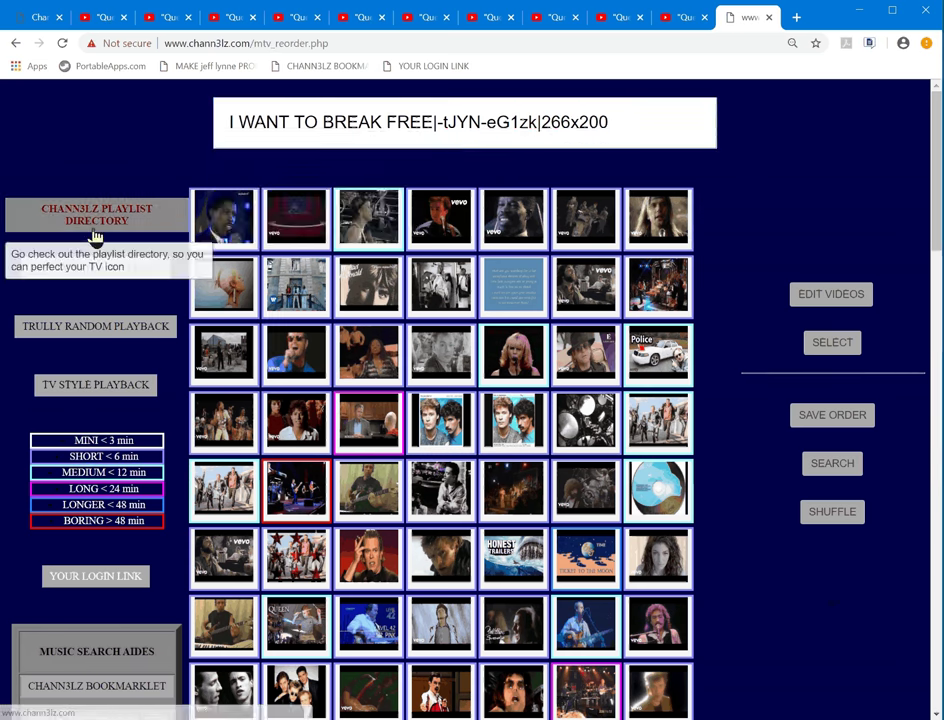
Change the title's icon size from 266x200 to 200x166 and view the tile in the directory
click(95, 230)
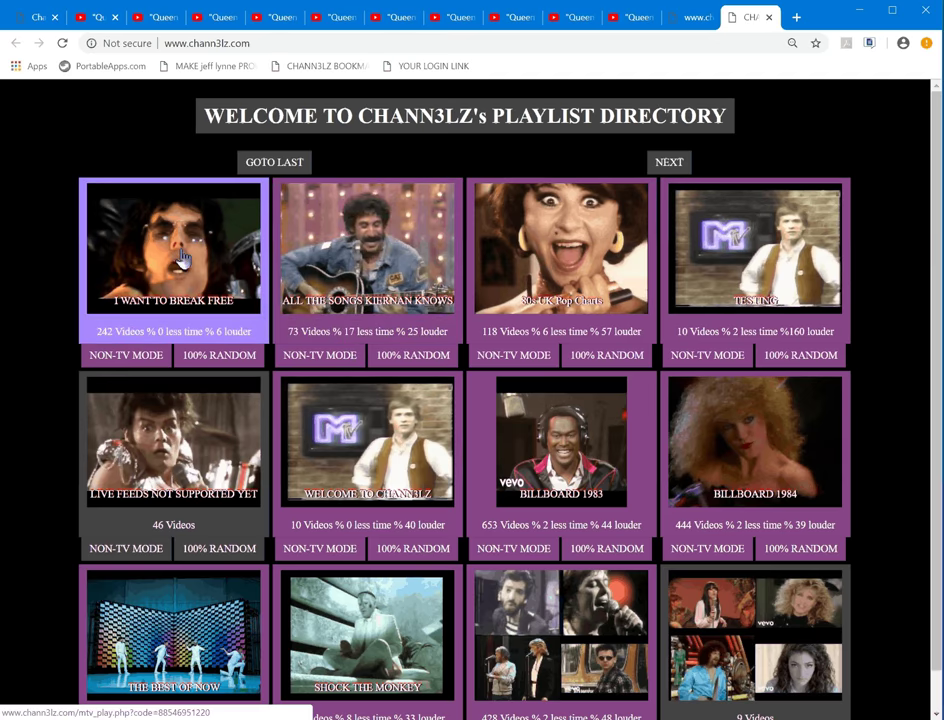
click(769, 17)
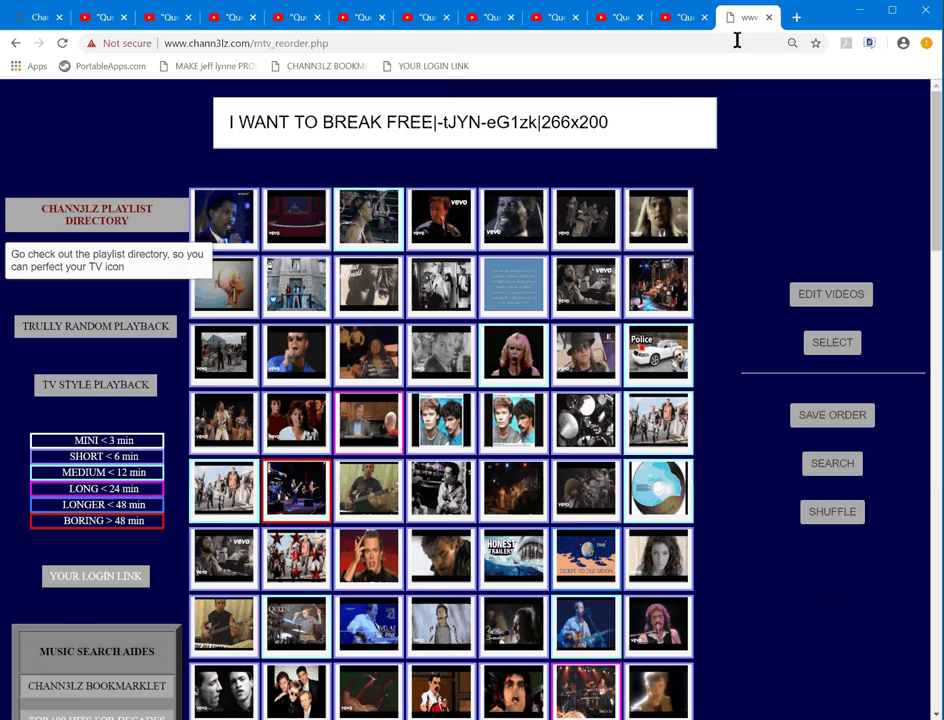
click(578, 125)
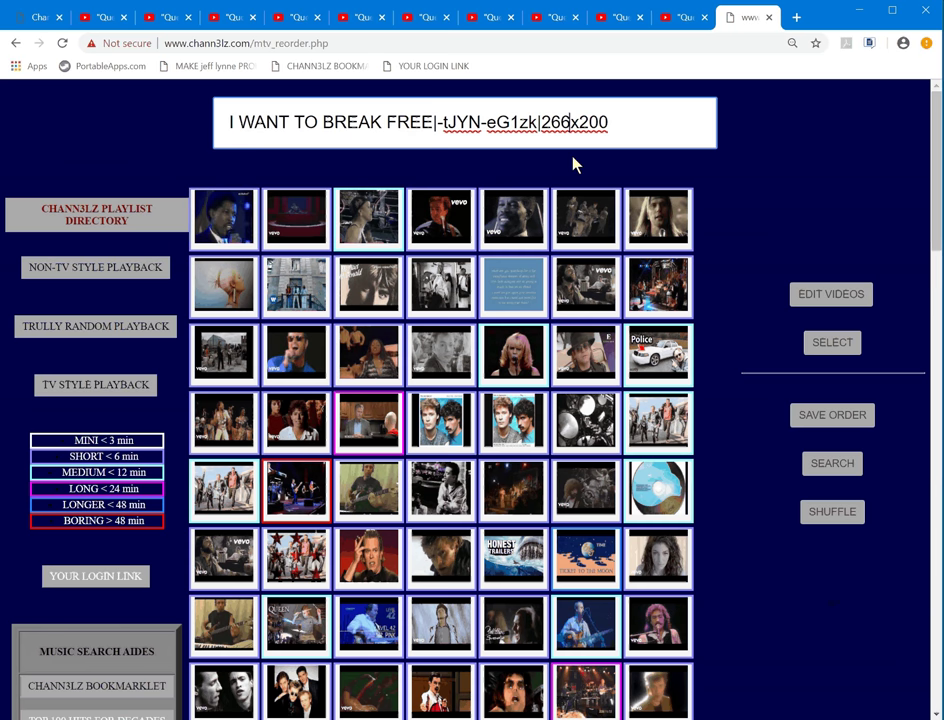
key(BackSpace)
key(BackSpace)
text(00)
key(BackSpace)
key(BackSpace)
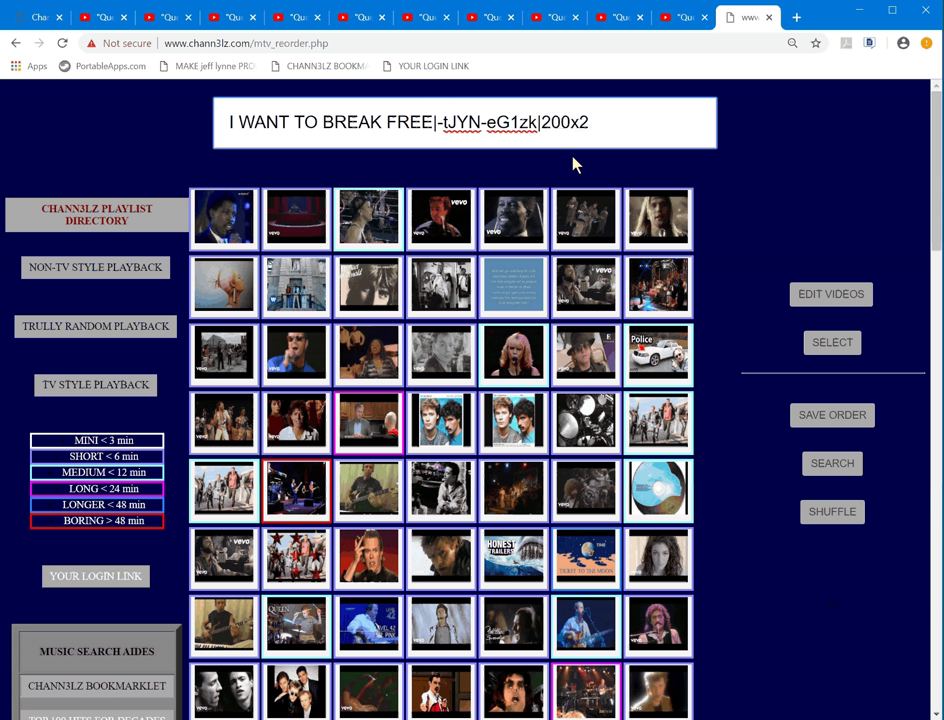
key(BackSpace)
text(166)
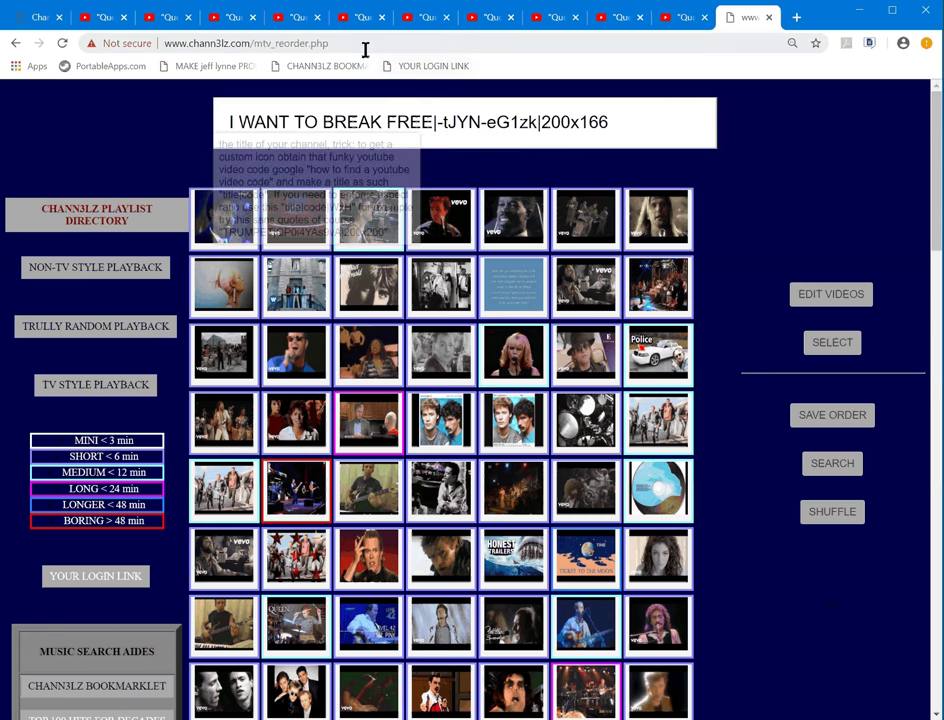
click(90, 232)
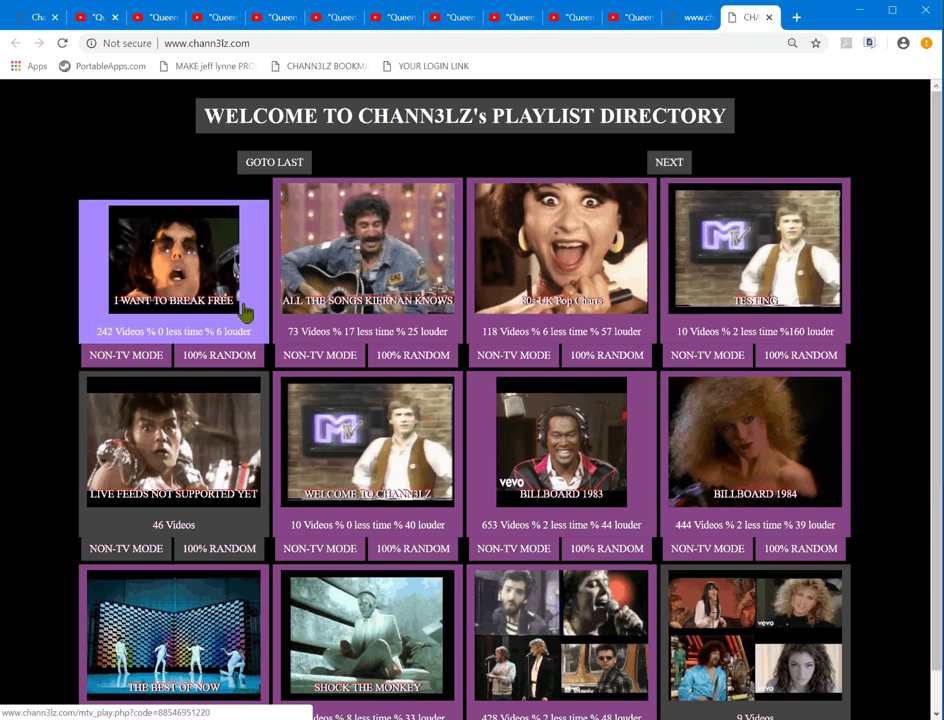
scroll(659, 122, down, 1)
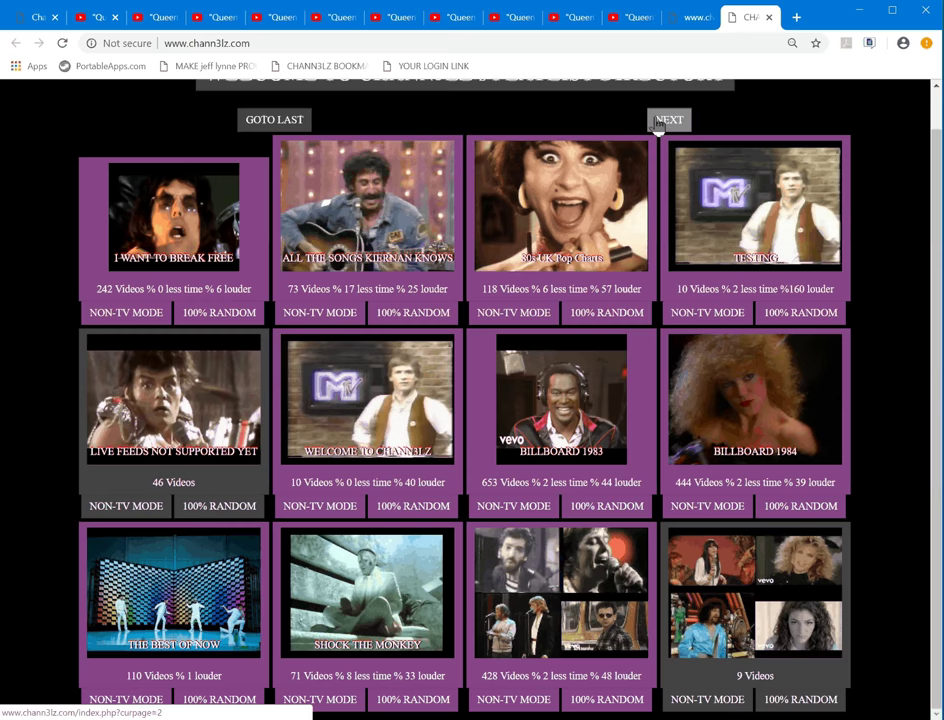
click(668, 120)
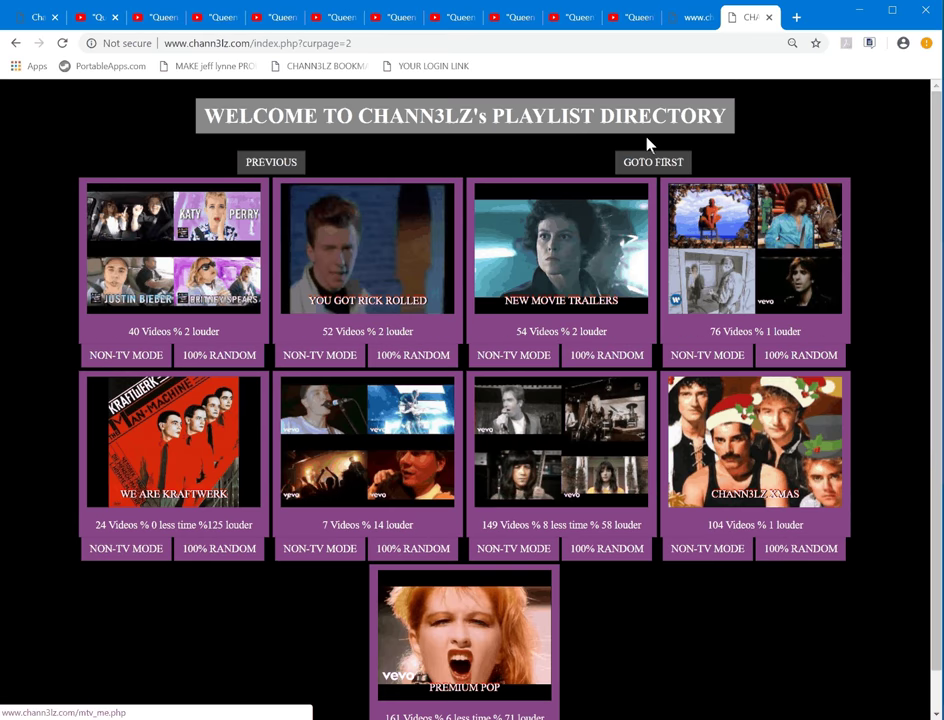
click(652, 162)
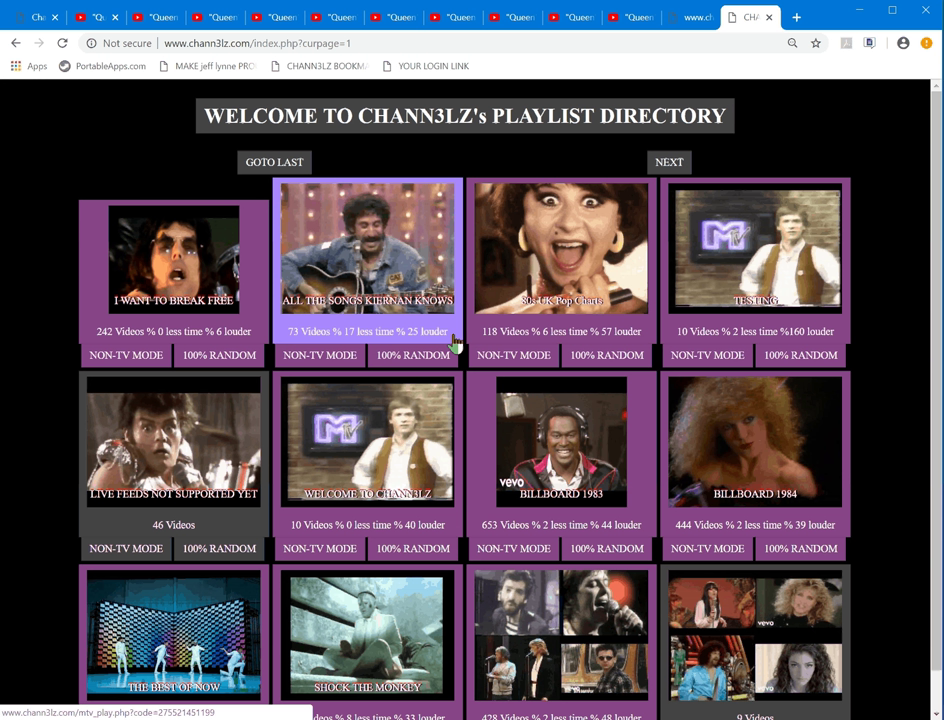
click(672, 164)
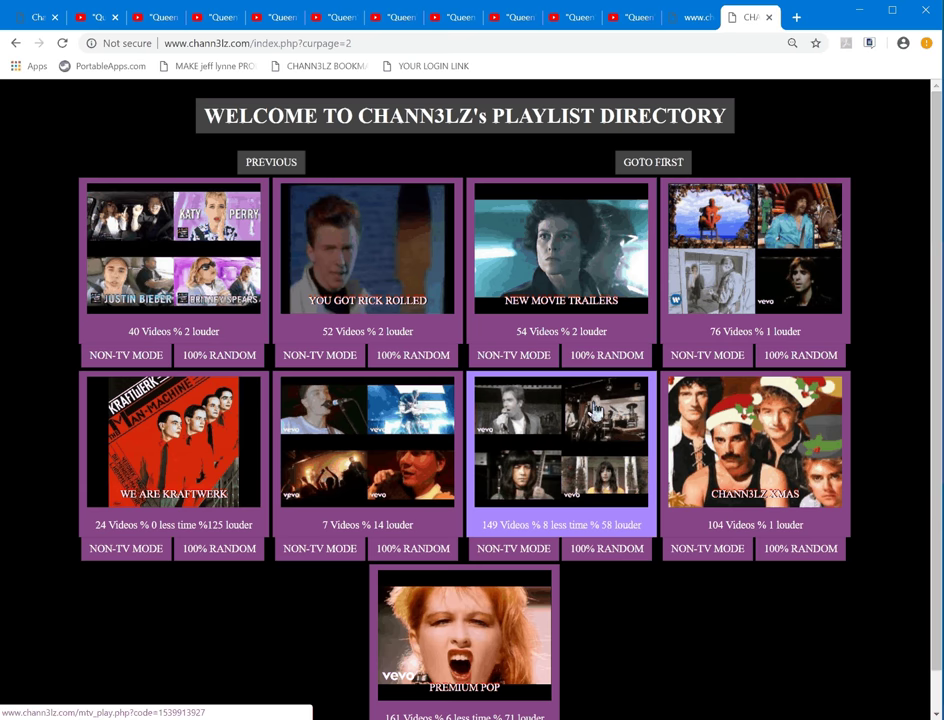
click(249, 157)
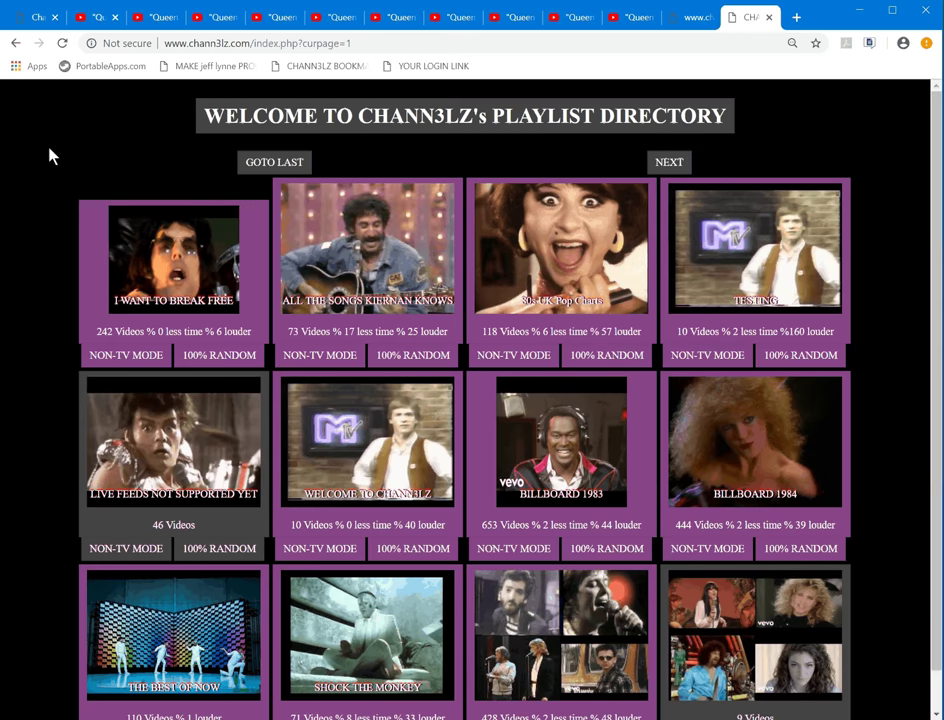
scroll(51, 152, down, 1)
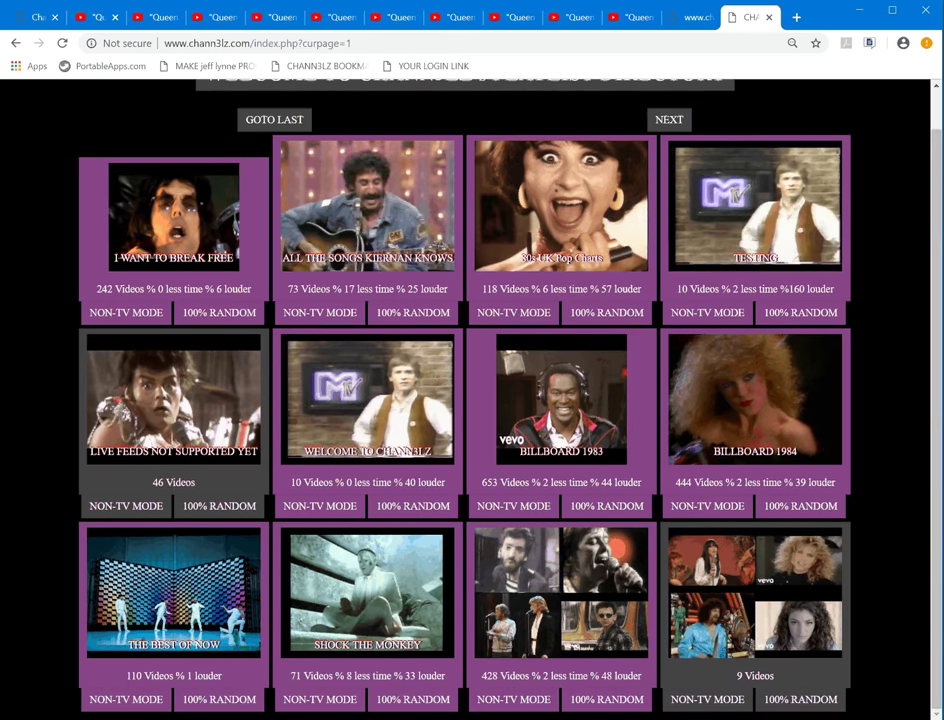